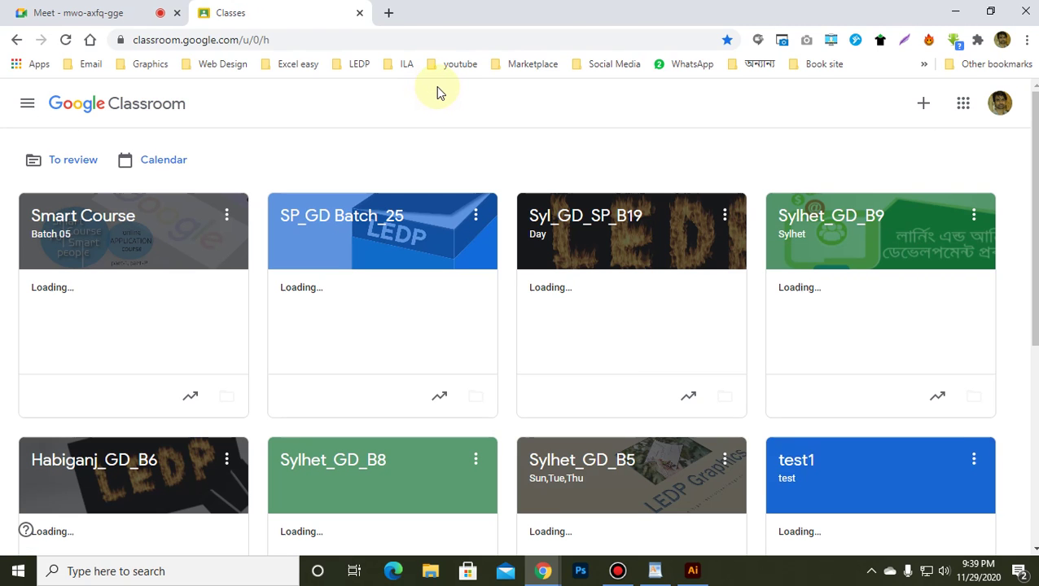
Start a new question in the classwork of the Sylhet_GD_B9 class.
click(846, 233)
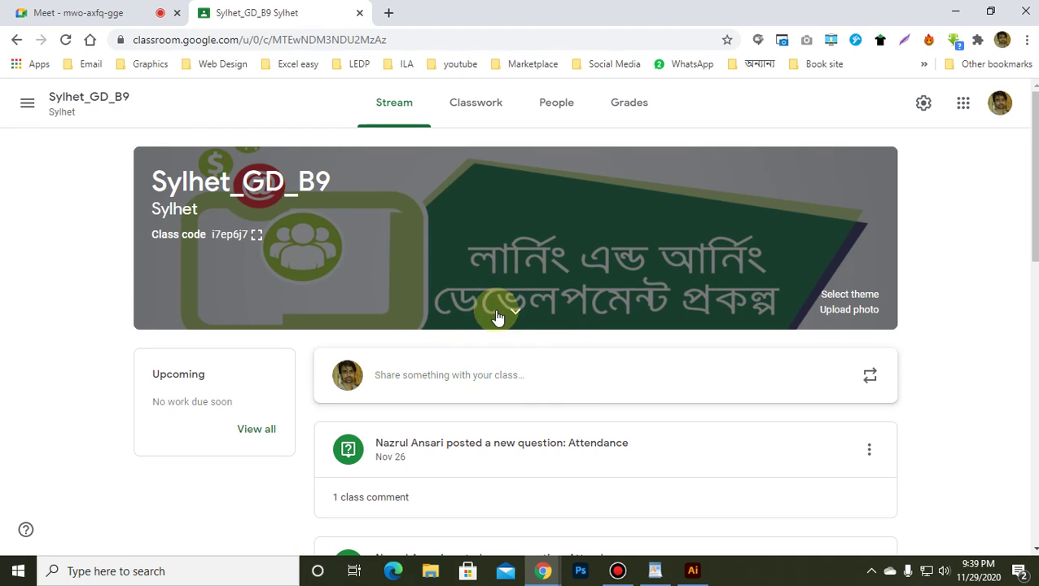
click(476, 107)
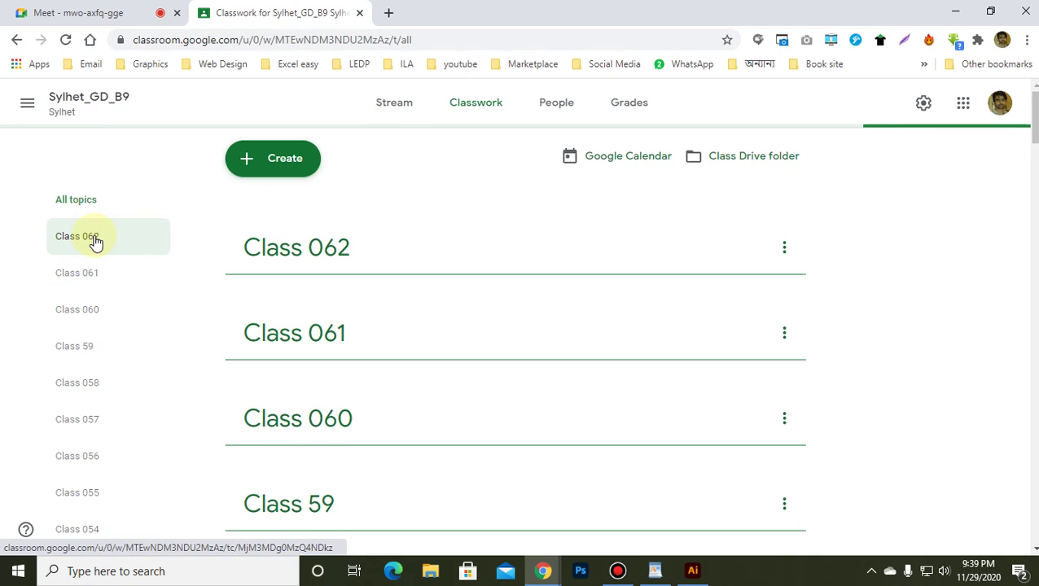
click(280, 166)
click(294, 280)
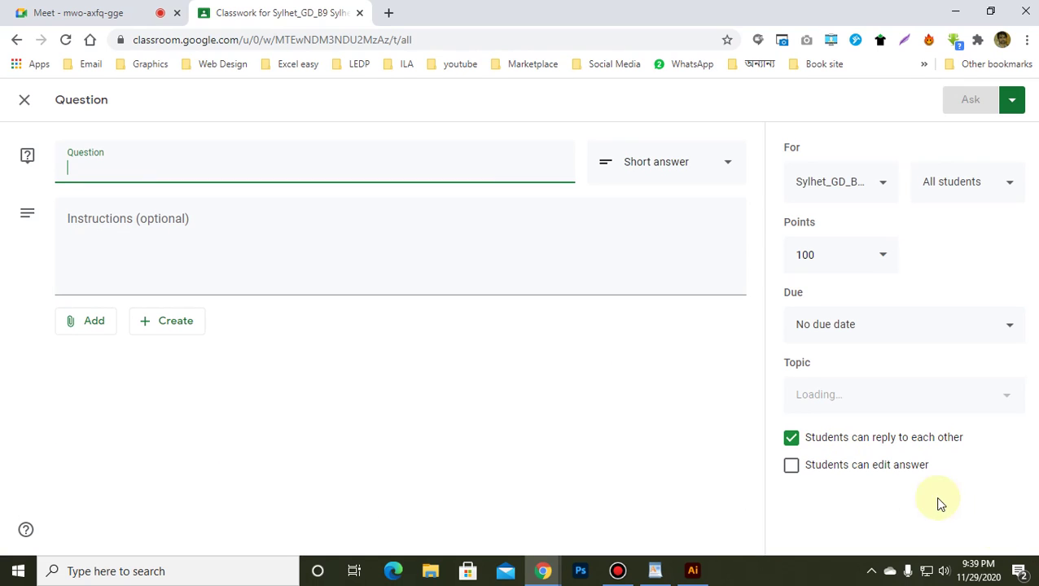
Create a new topic named Class 063 for the question.
click(816, 396)
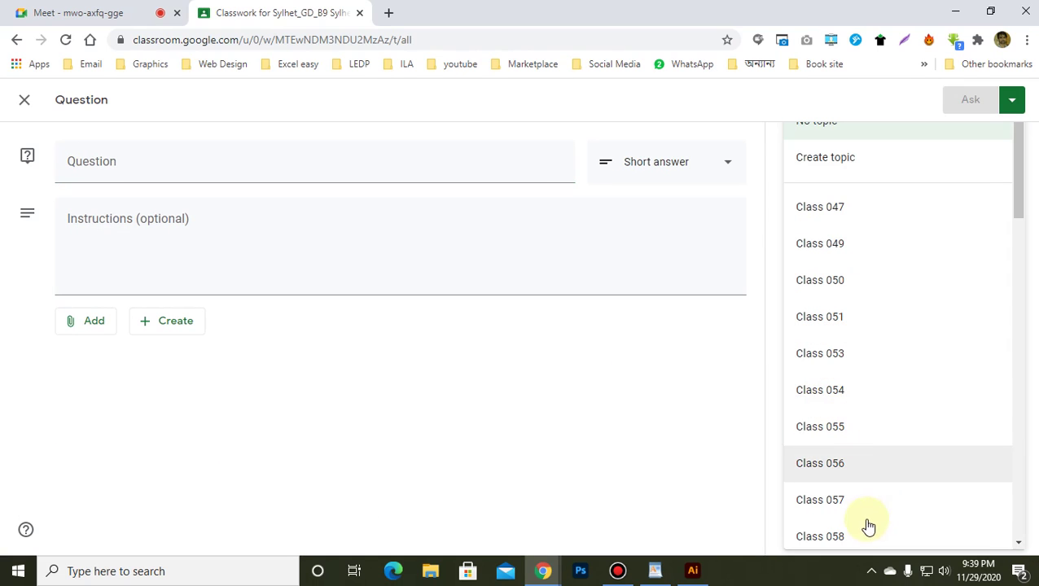
click(840, 159)
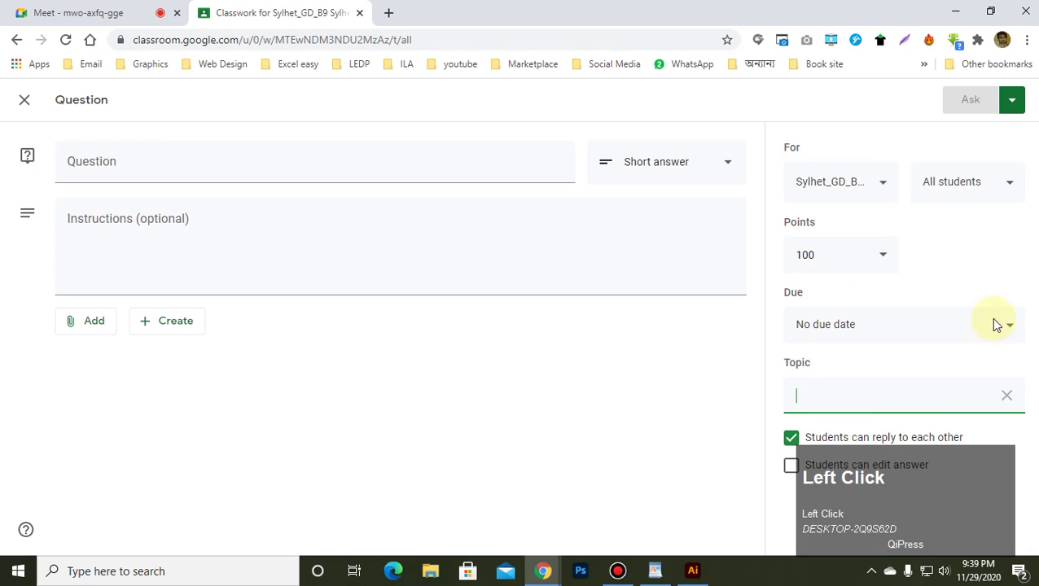
text(Clas)
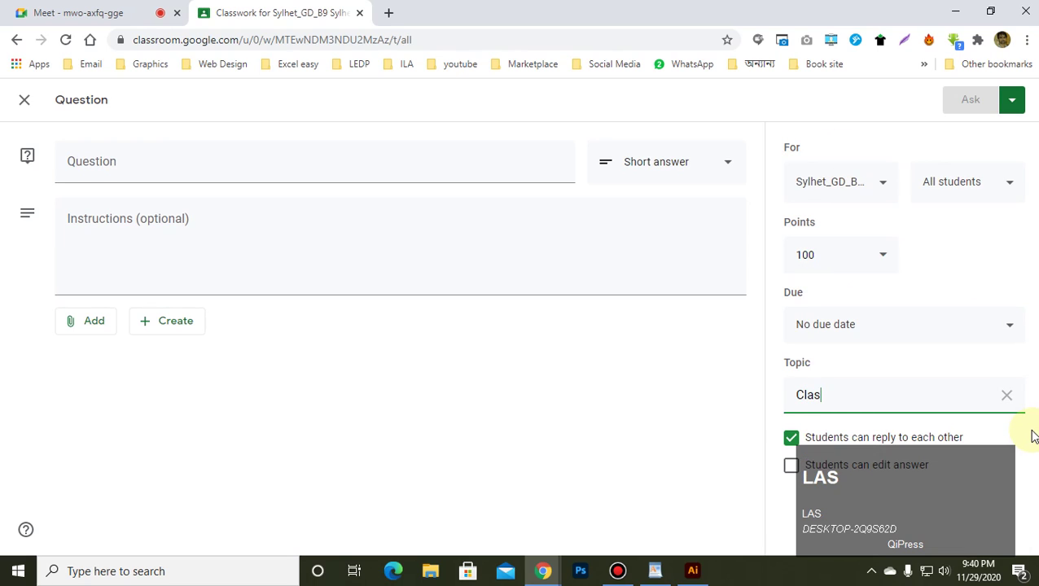
text(s)
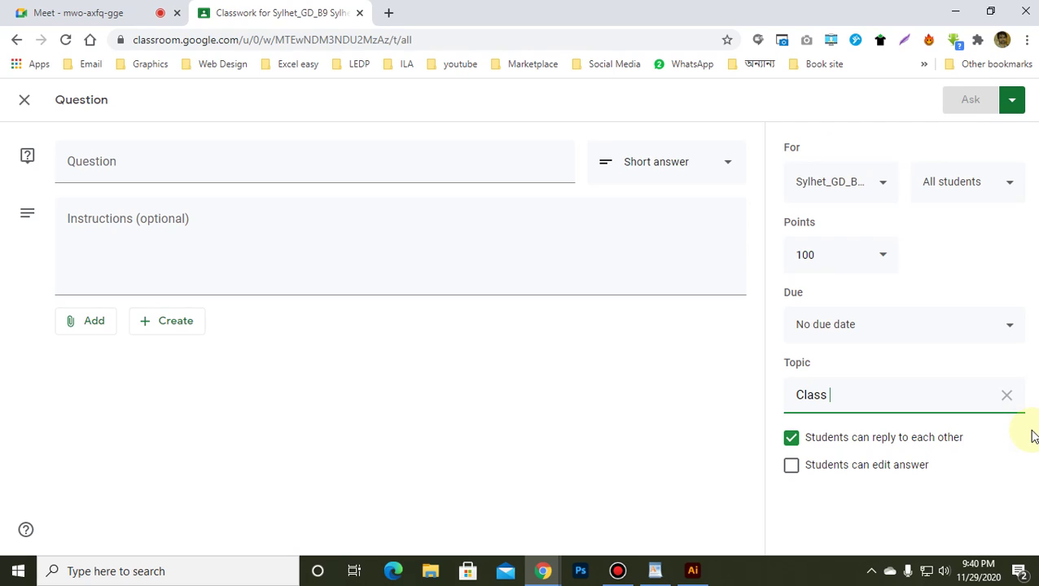
key(Num_Lock)
text(03)
key(BackSpace)
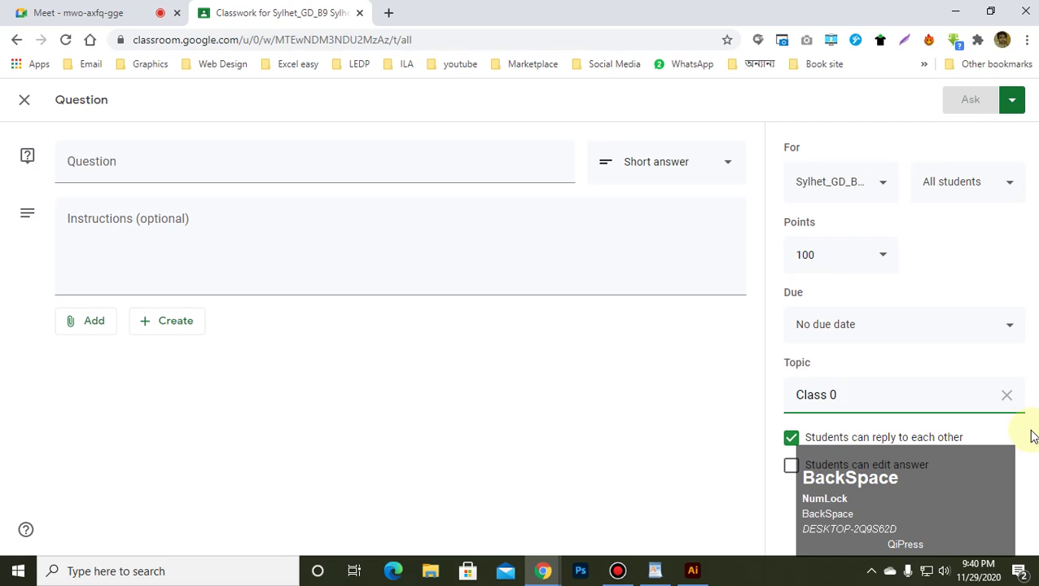
text(63)
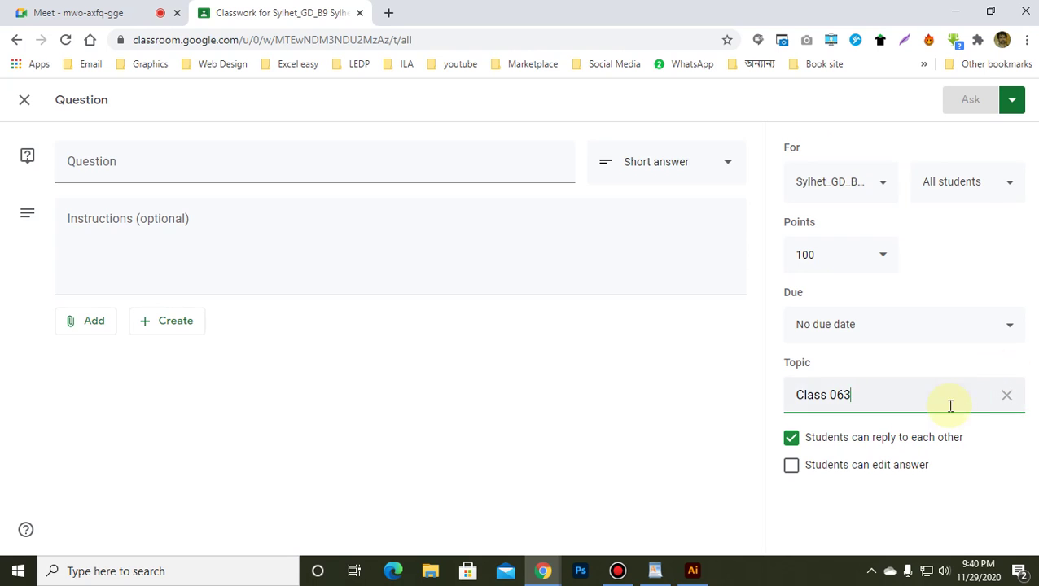
Set the question's due date to Nov 29, 2020 and the due time to 09:00pm.
click(851, 328)
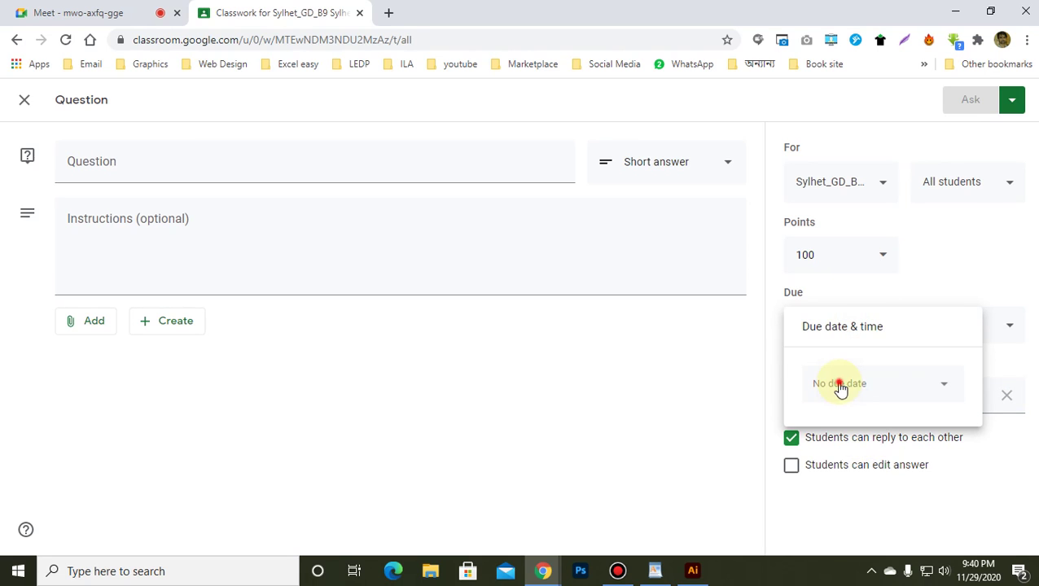
click(840, 389)
click(820, 349)
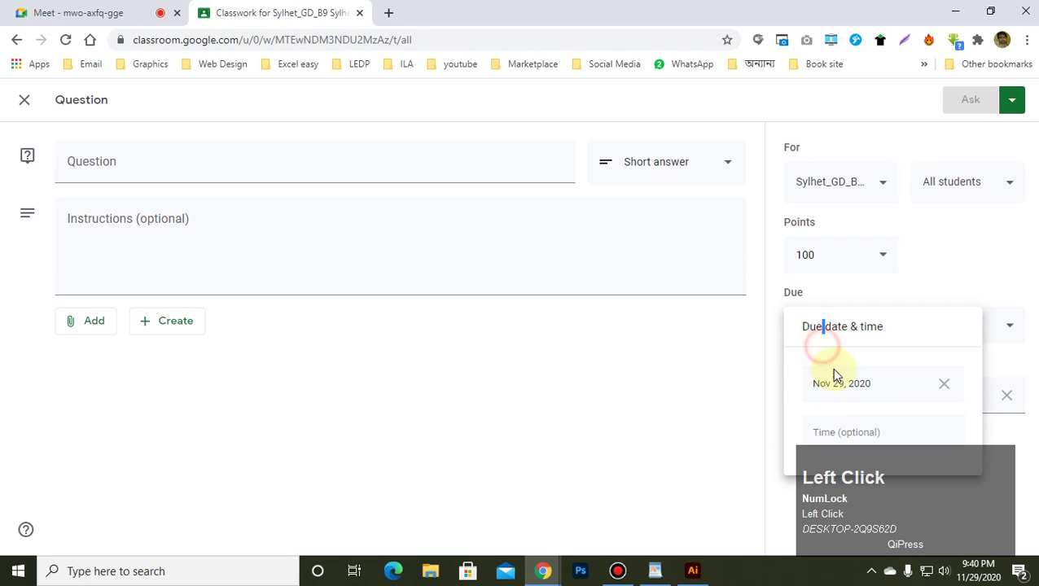
click(835, 428)
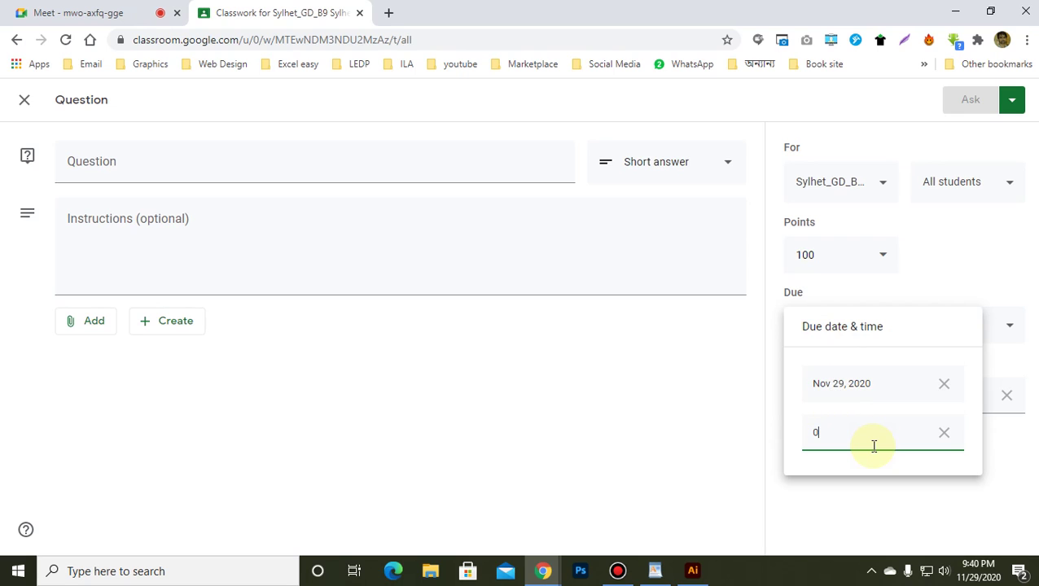
text(09:00pm)
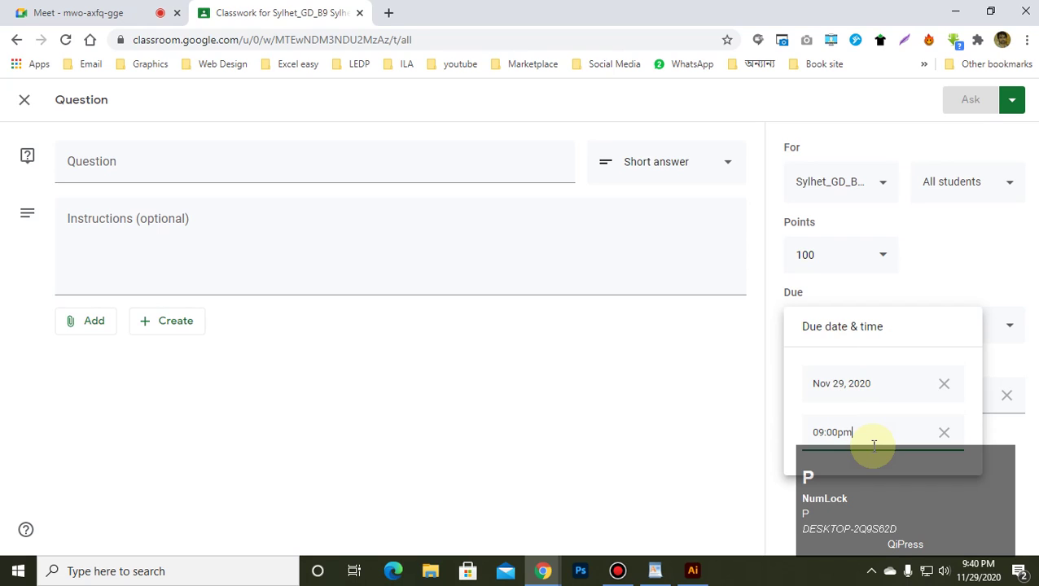
click(664, 425)
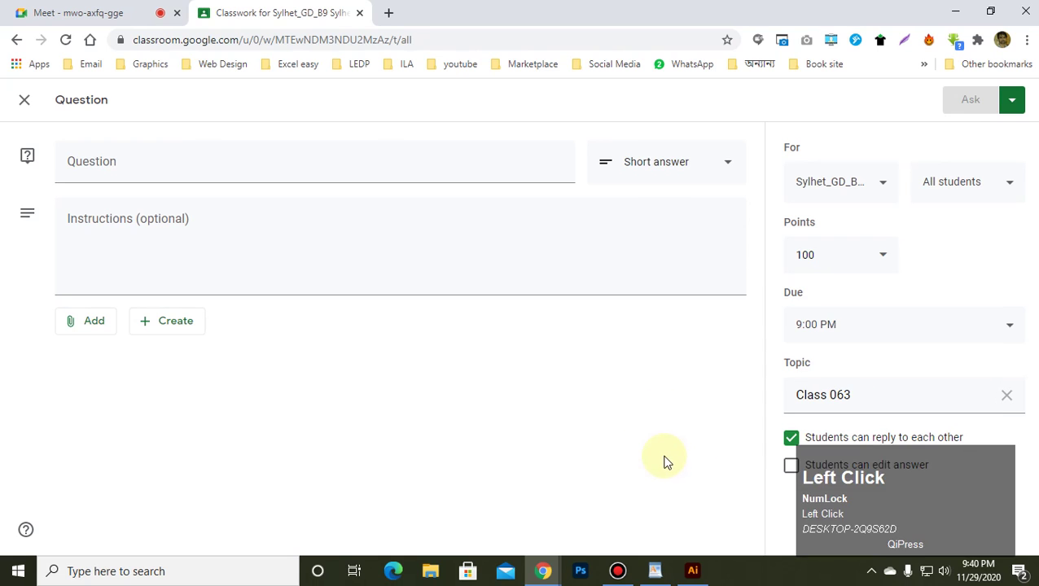
Set the question's points to Ungraded.
click(886, 255)
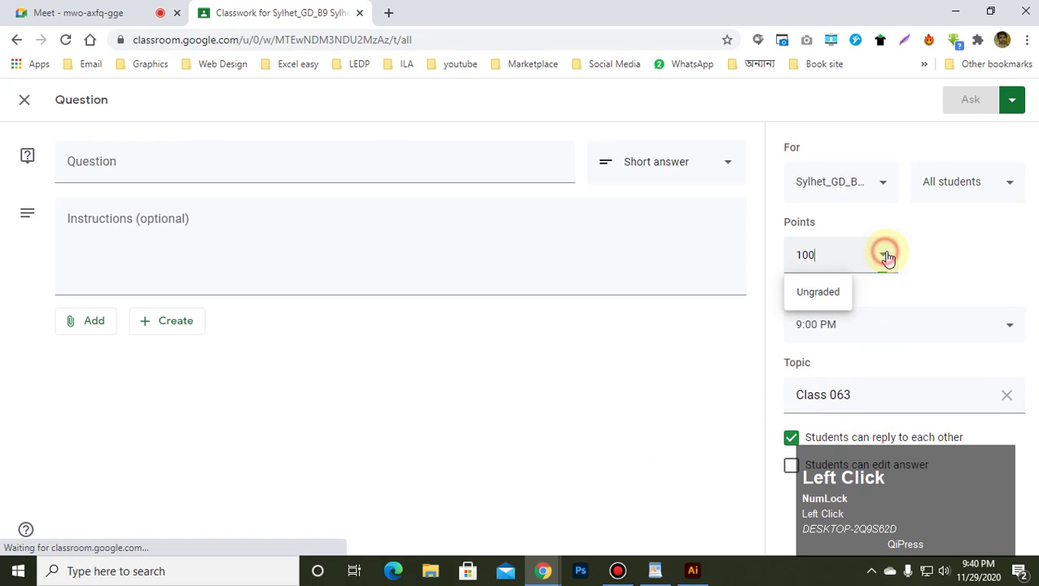
click(818, 292)
click(687, 241)
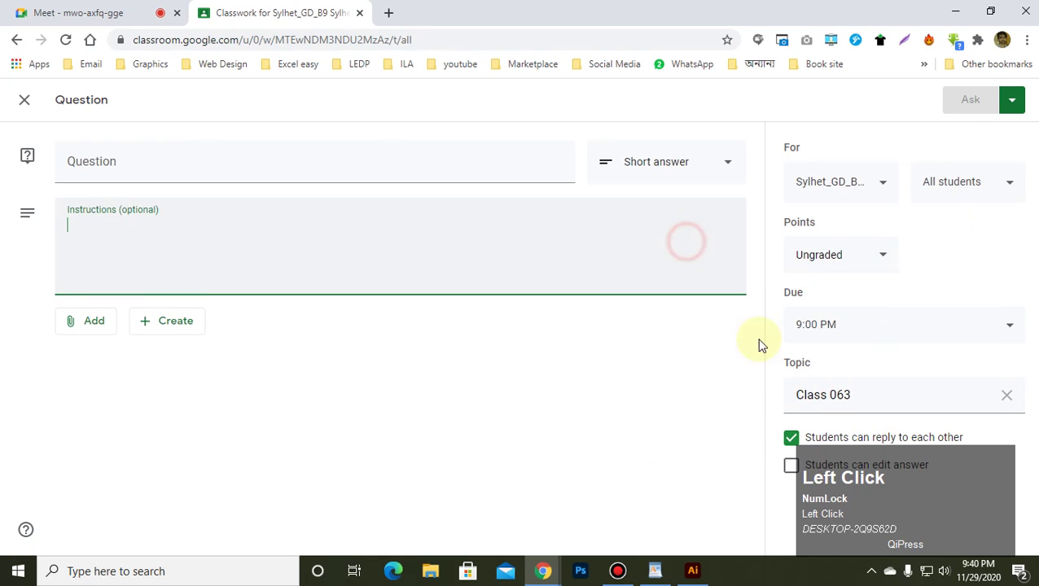
click(684, 399)
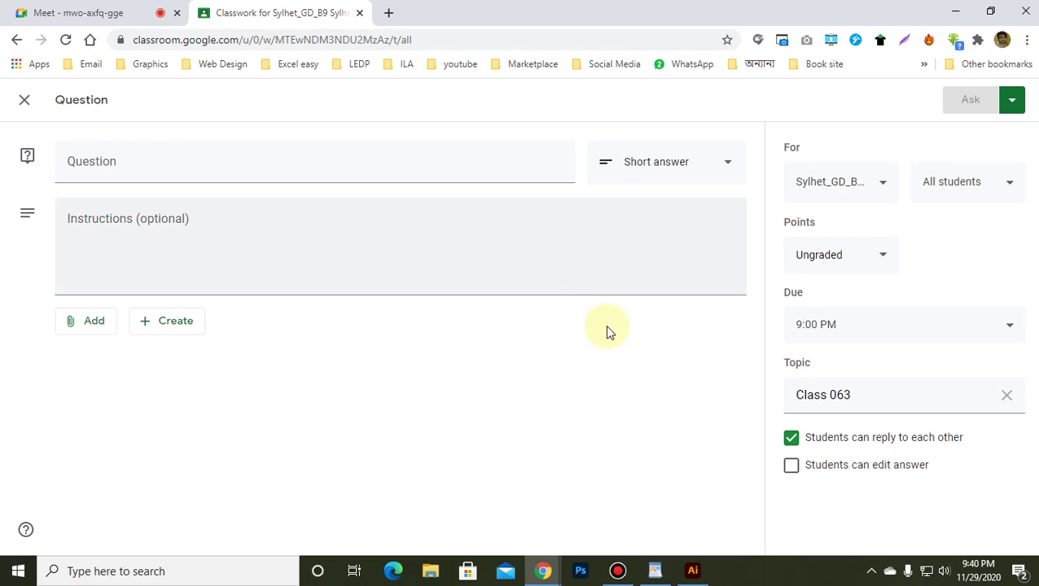
Title the question Attendance and change its answer type to Multiple choice.
click(132, 157)
click(387, 168)
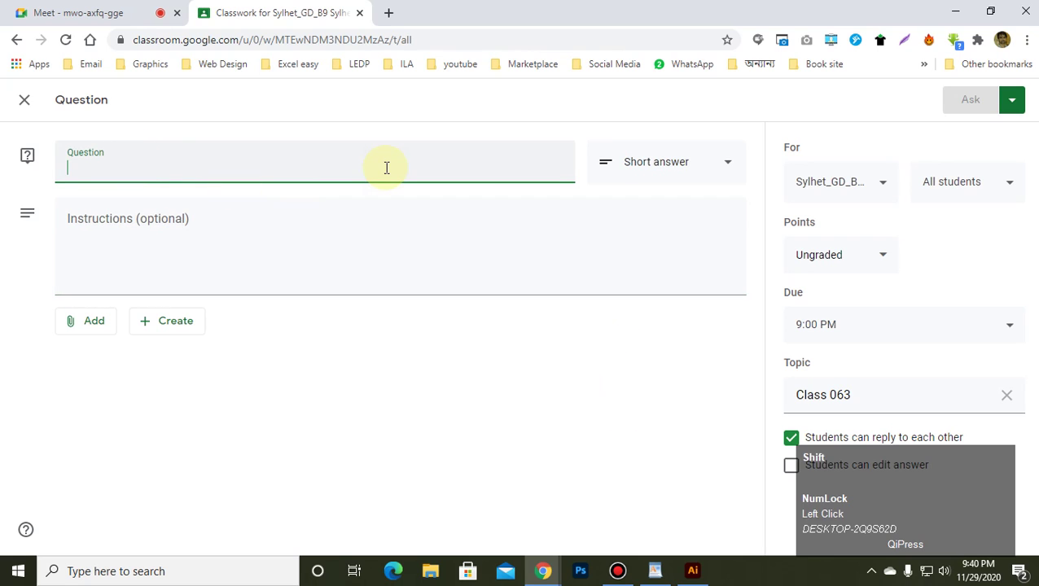
text(Atten)
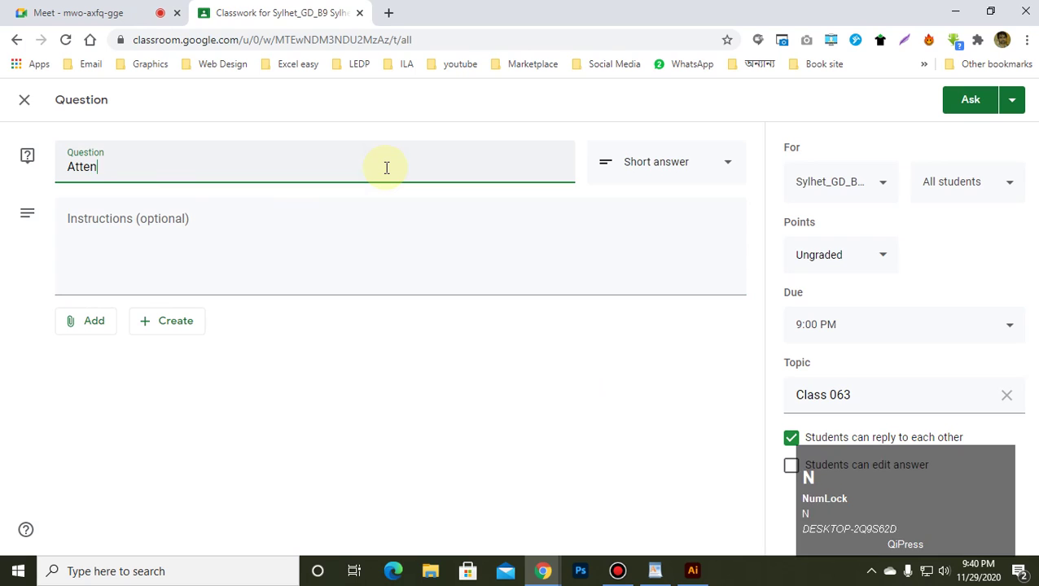
text(dance)
click(655, 166)
click(642, 165)
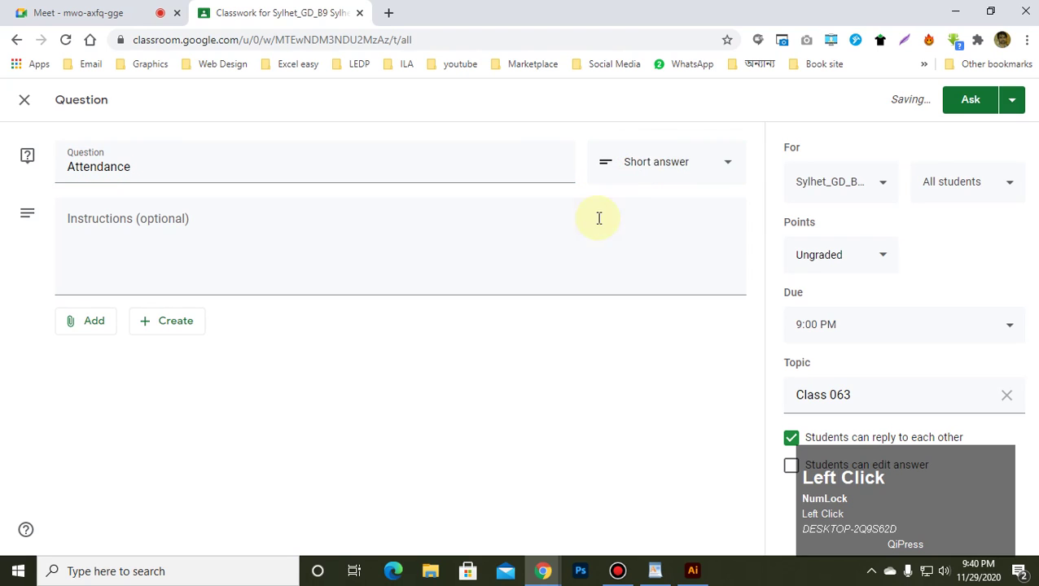
click(649, 163)
click(651, 199)
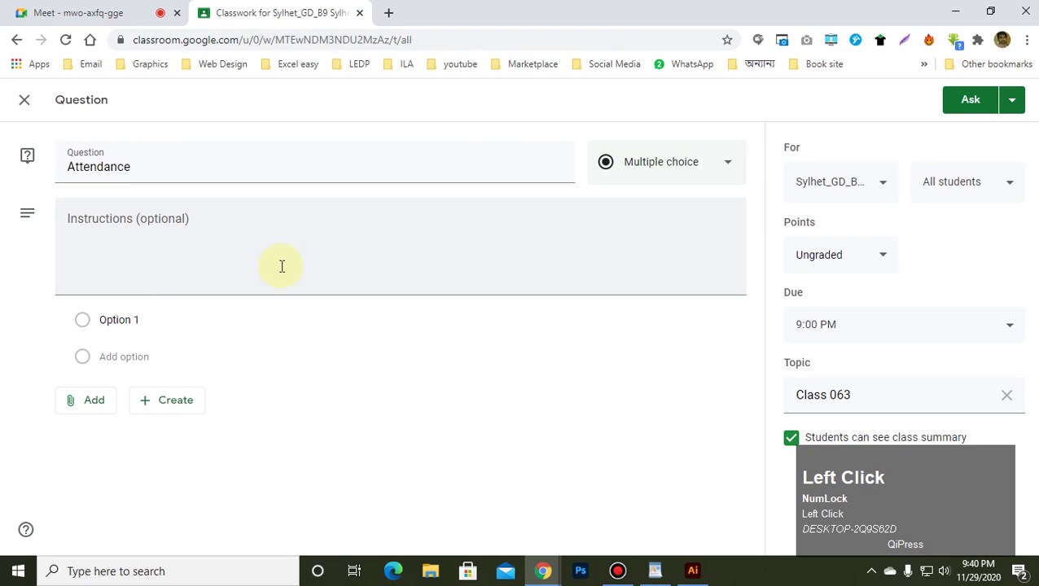
Replace the first answer option's text with "Do you attend the class 63?".
click(134, 321)
text(Do)
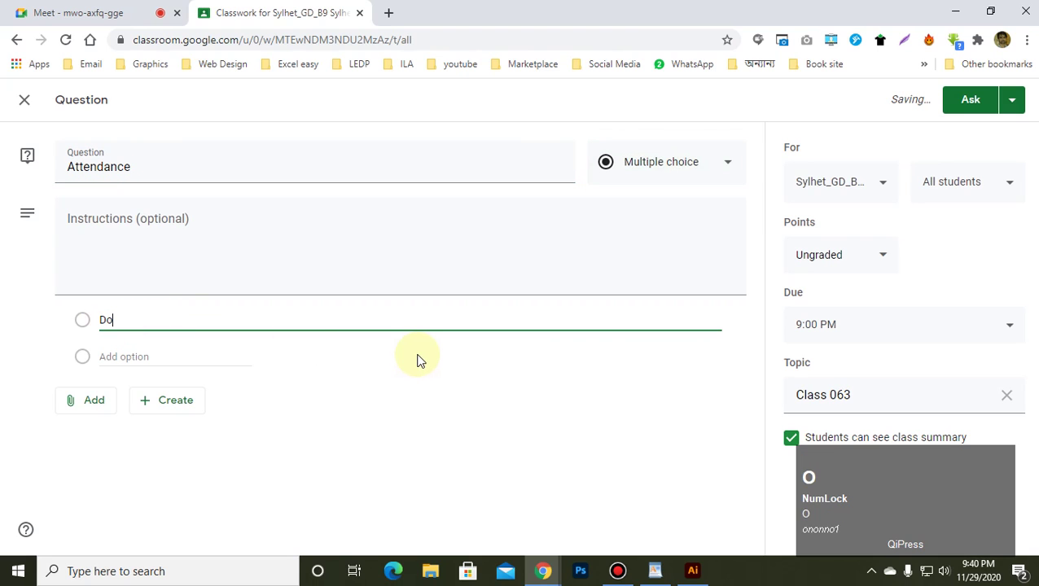
text( you a)
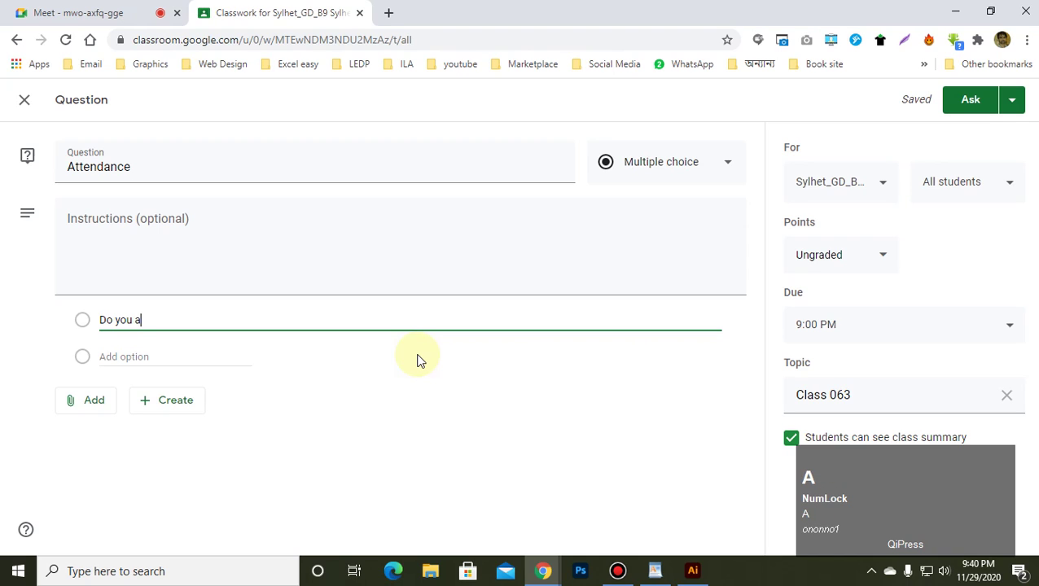
text(ttend t)
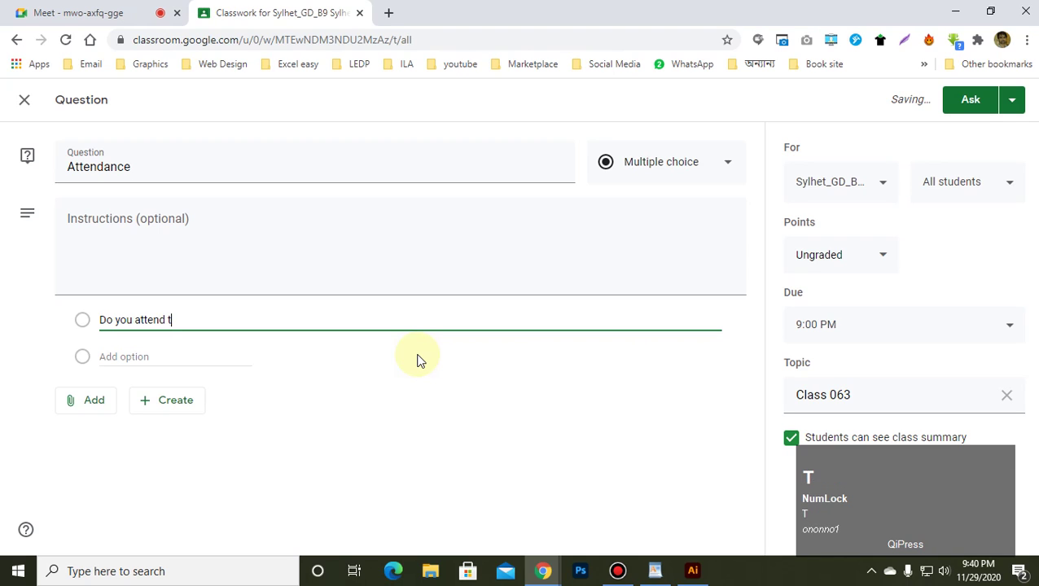
text(he cl)
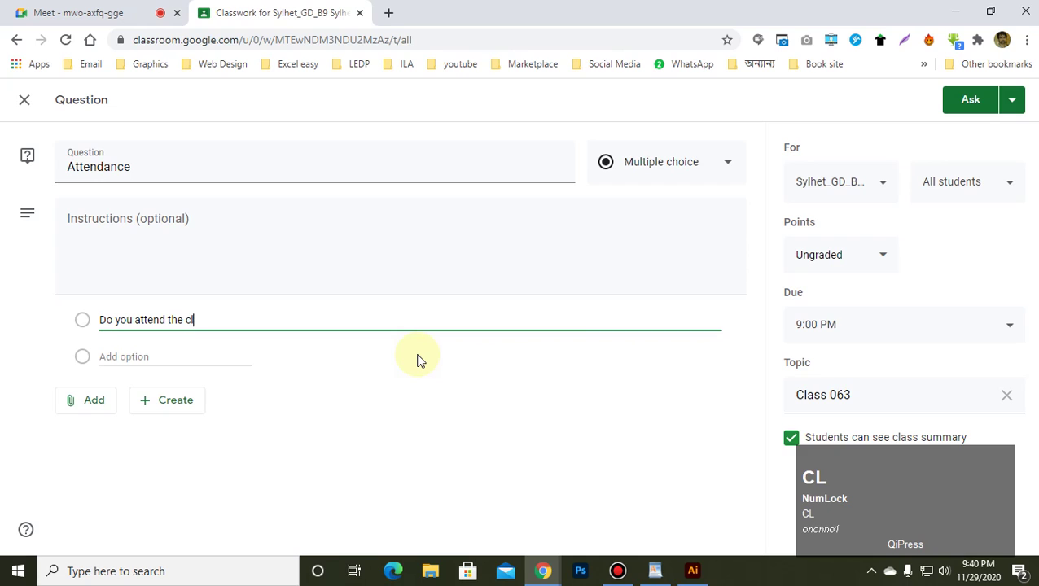
text(ass )
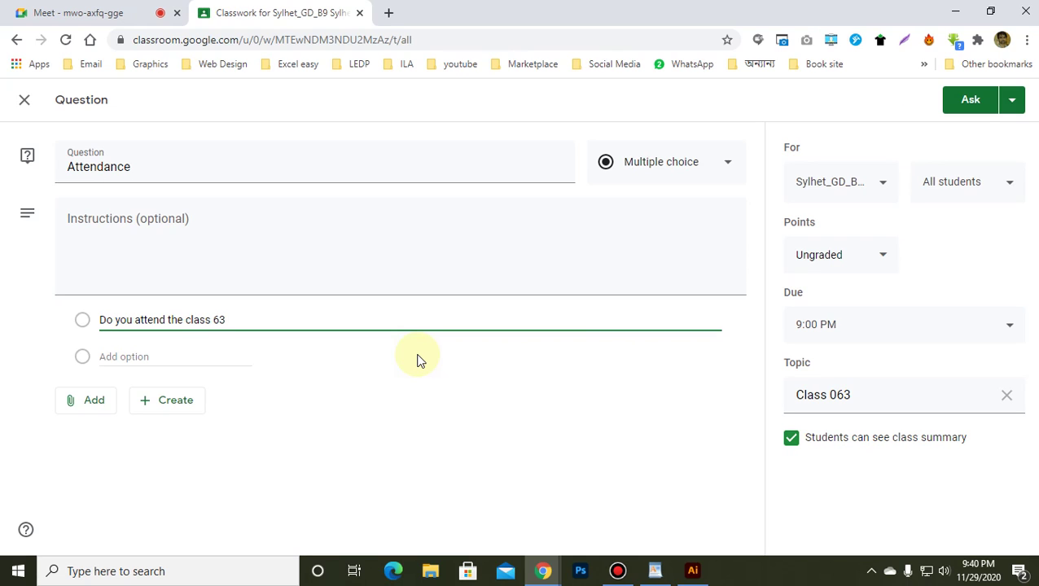
text(63)
key(shift)
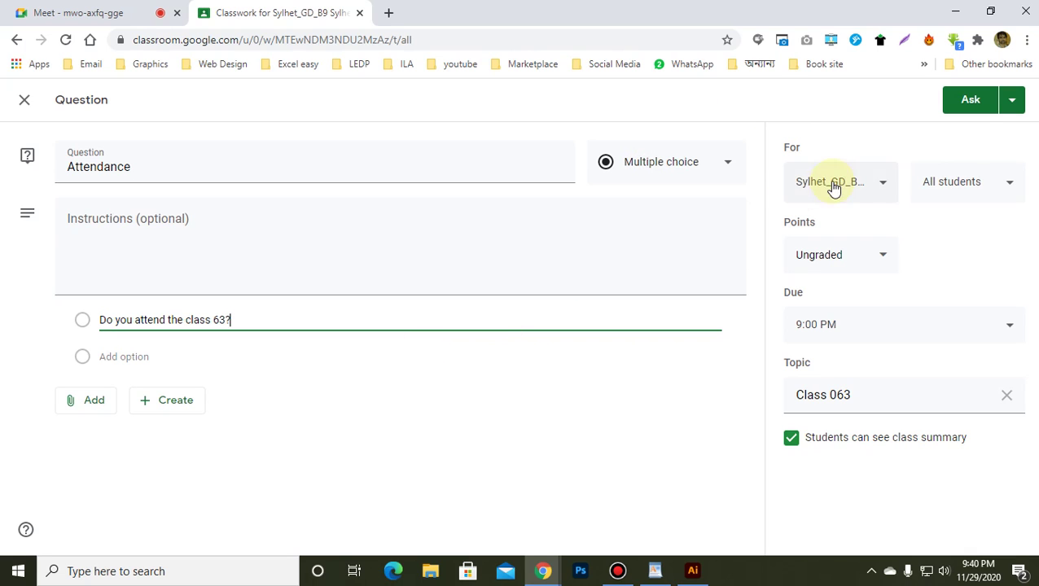
Assign the question also to Habiganj_GD_B6, Sylhet_GD_B8 and Sylhet_GD_B5, and post it to the selected classes.
click(832, 183)
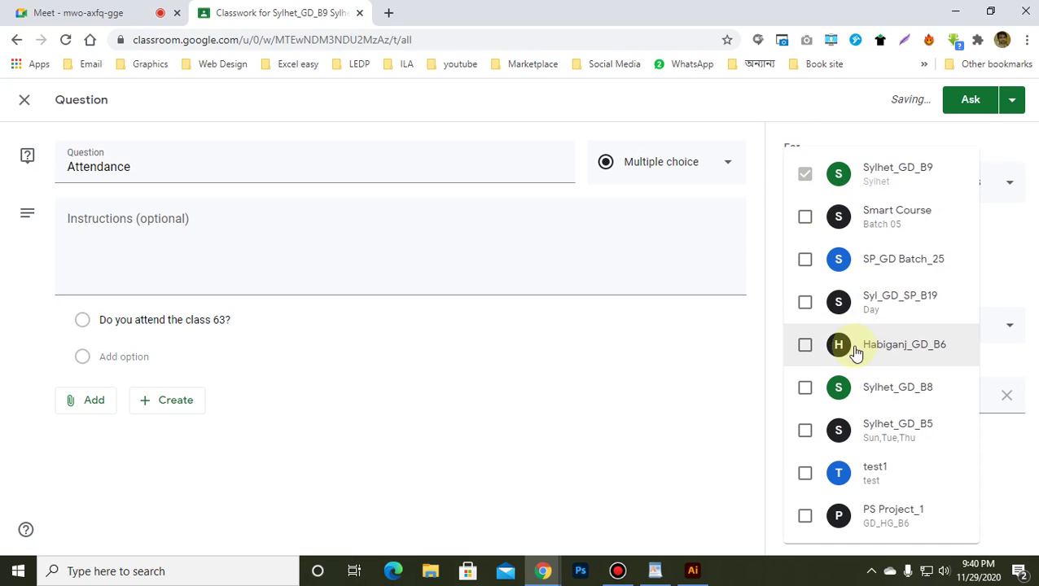
click(810, 346)
click(804, 387)
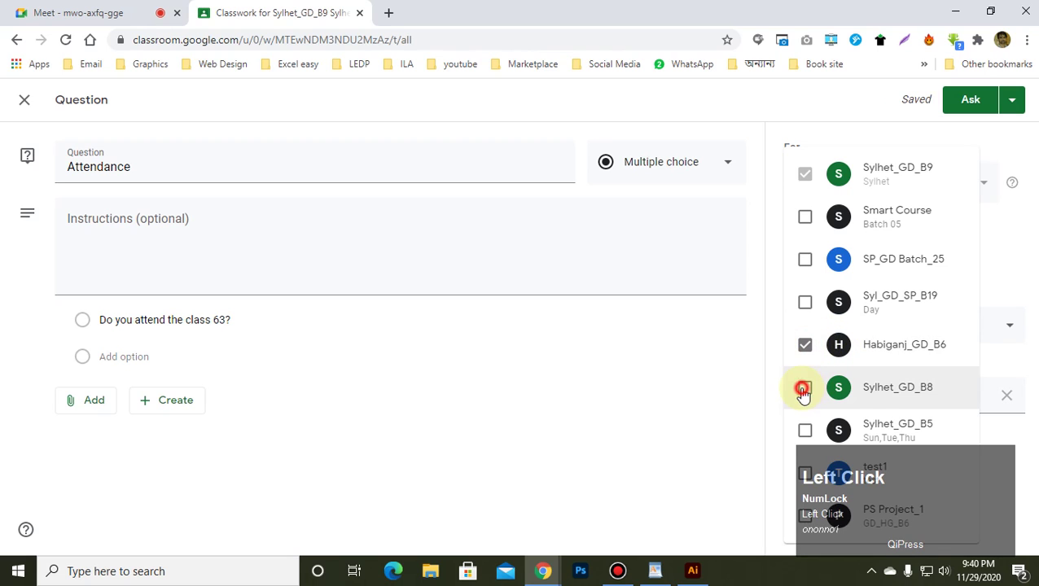
click(804, 429)
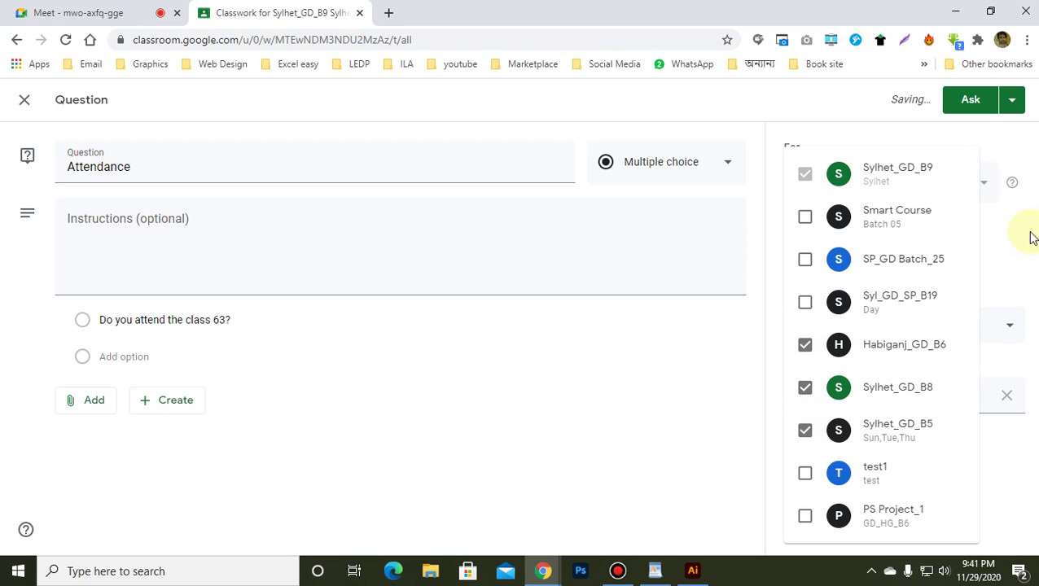
click(979, 101)
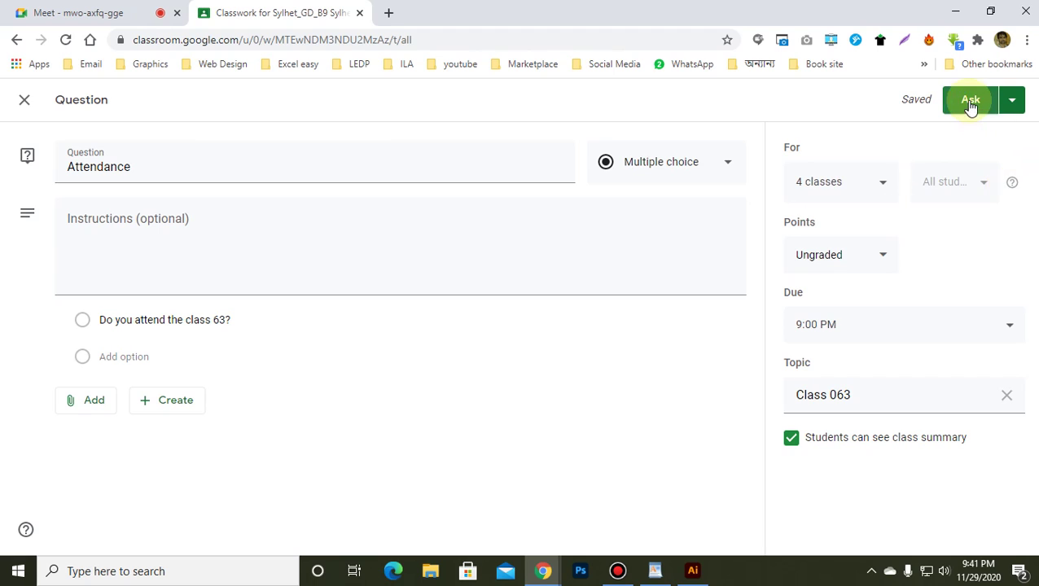
click(969, 103)
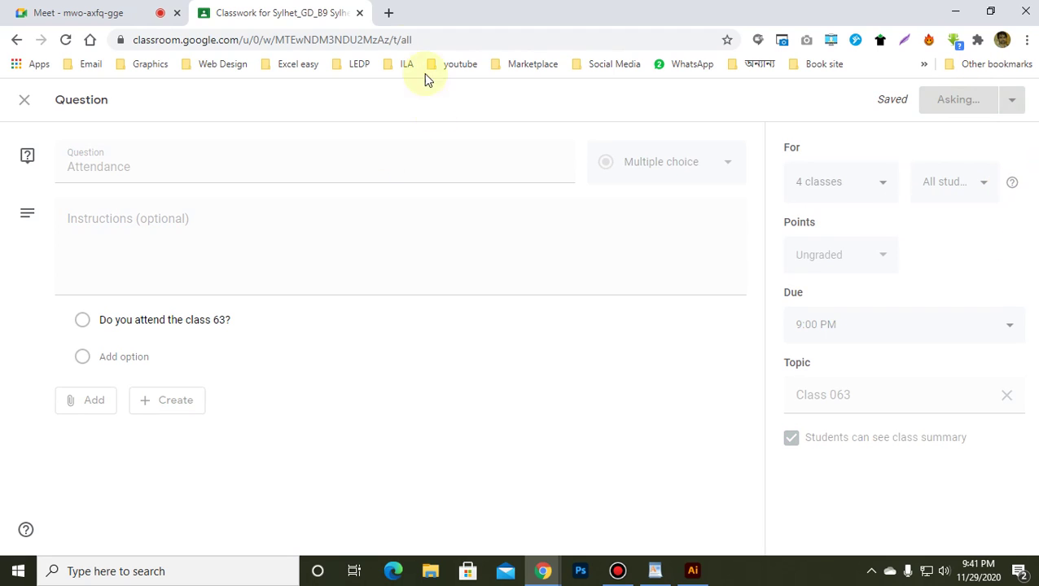
Open a blank browser tab, minimize the browser and switch to the untitled document in Adobe Illustrator.
click(389, 12)
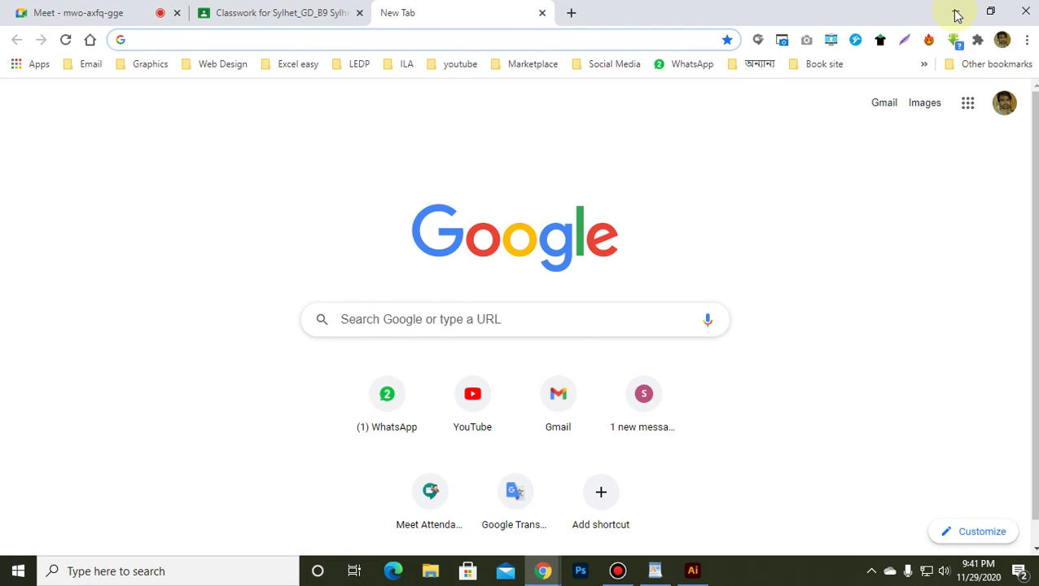
click(956, 16)
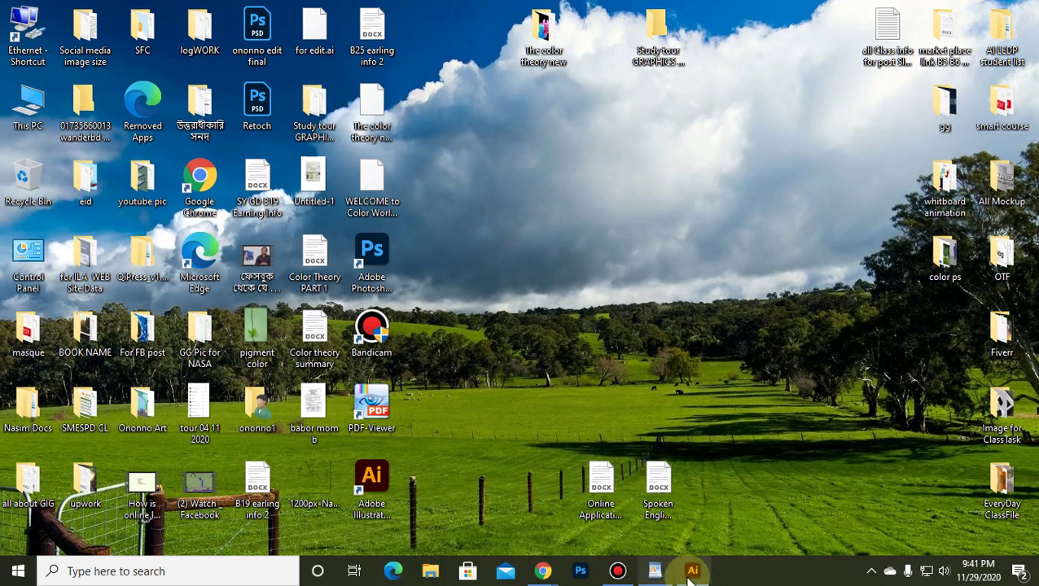
click(691, 572)
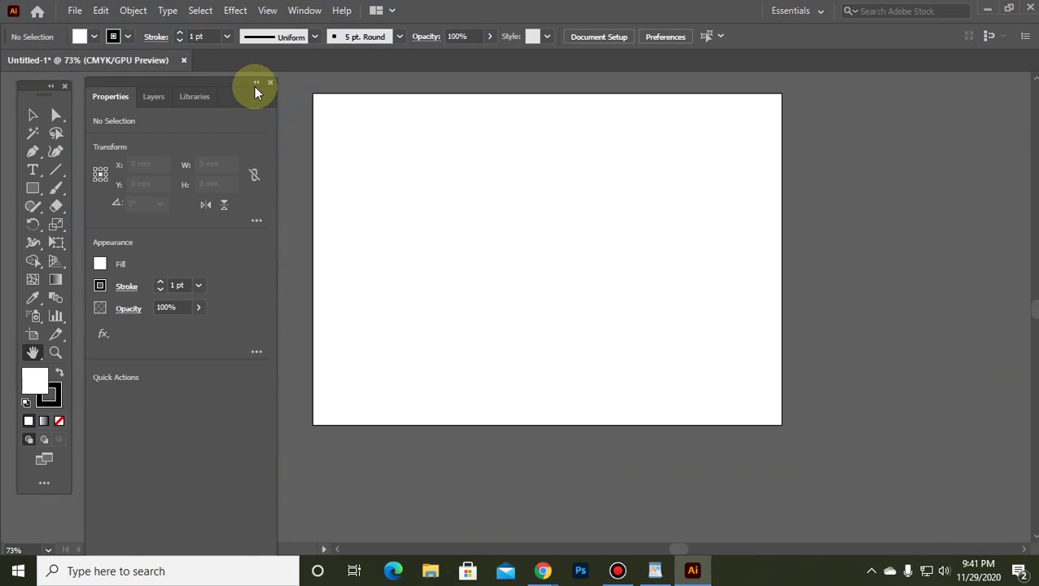
Collapse the Properties, Layers and Libraries panel group, and show the Color panel floating beside the artboard.
click(256, 83)
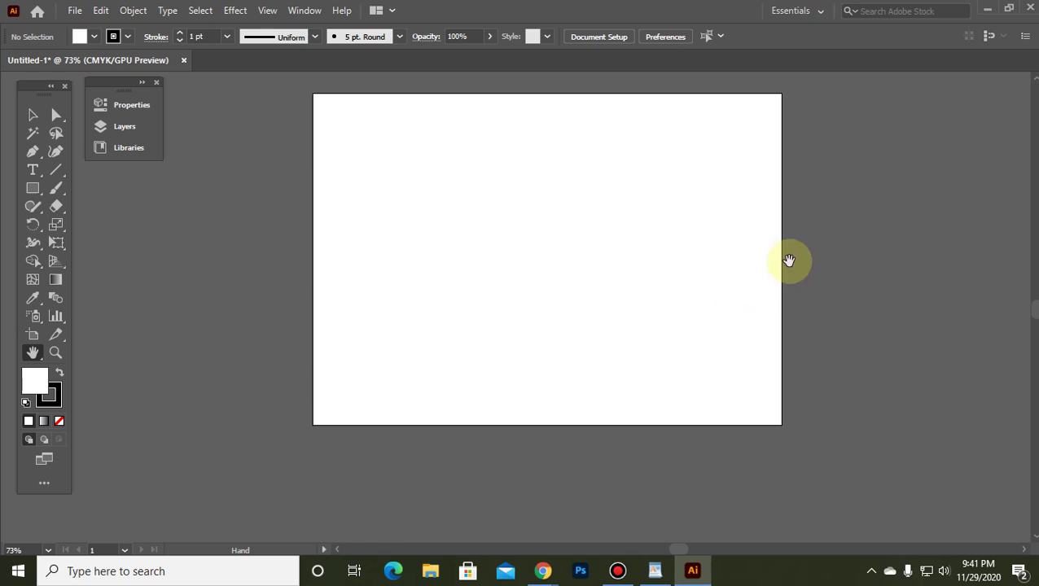
click(303, 11)
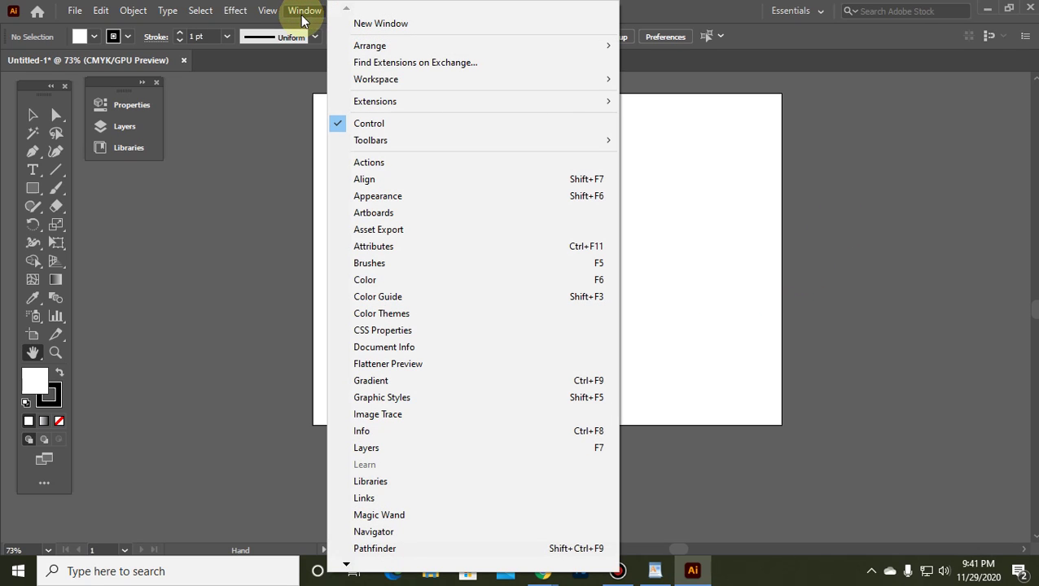
click(389, 281)
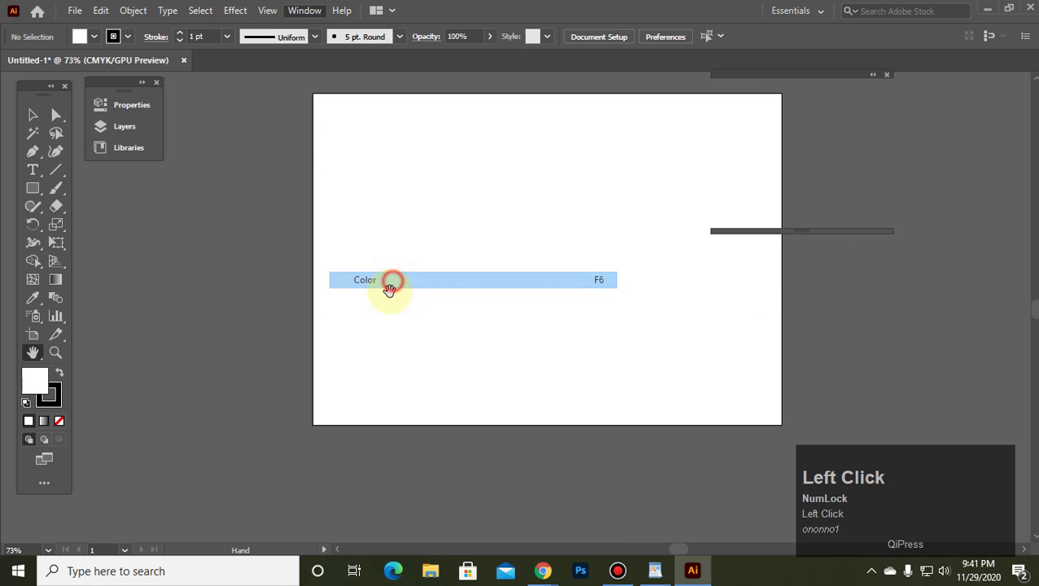
drag(822, 79, 946, 226)
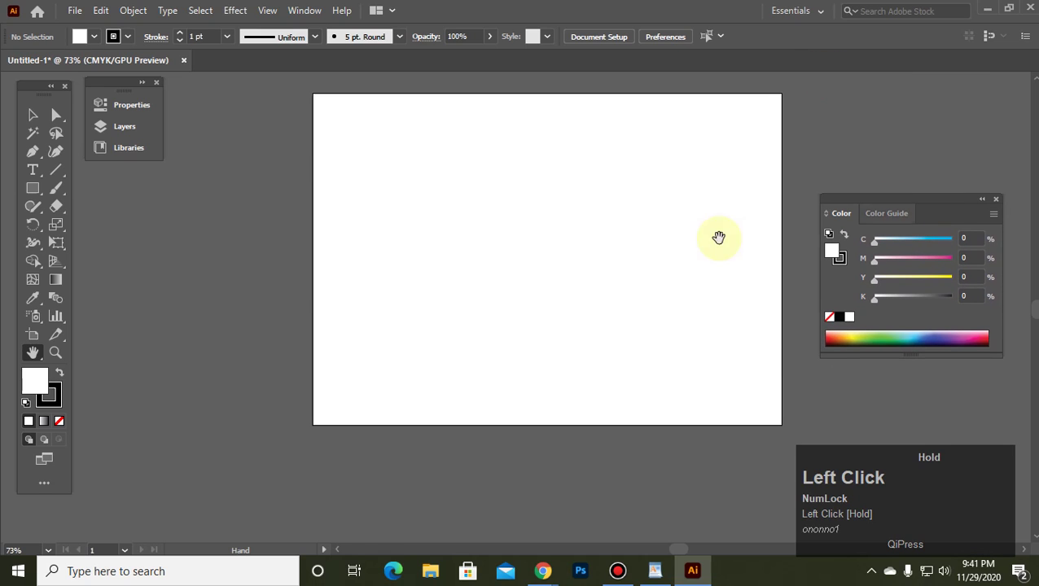
Show the Navigator panel, attach it above the Color panel, and place the joined group beside the artboard.
click(303, 10)
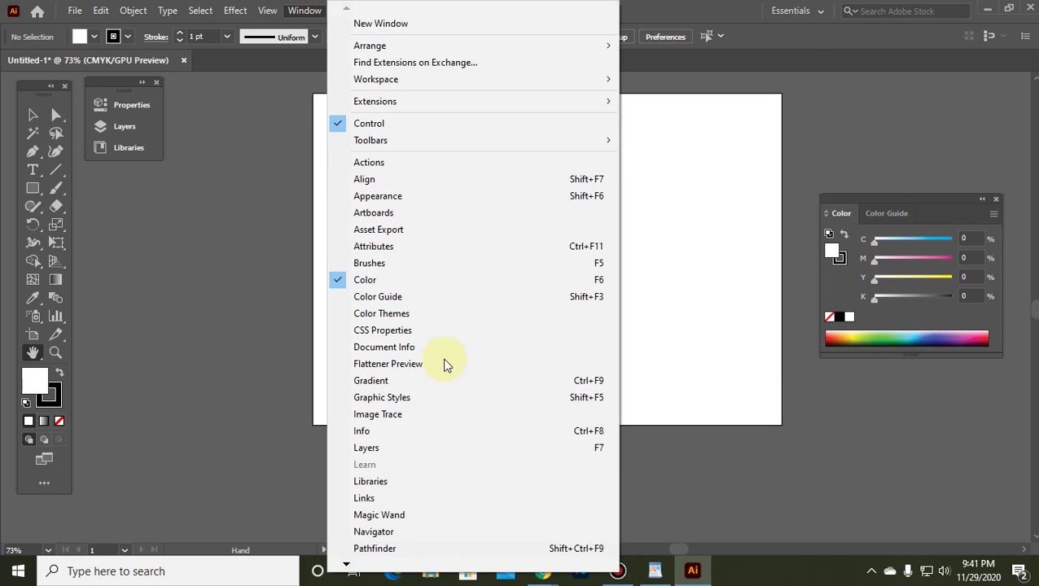
click(383, 530)
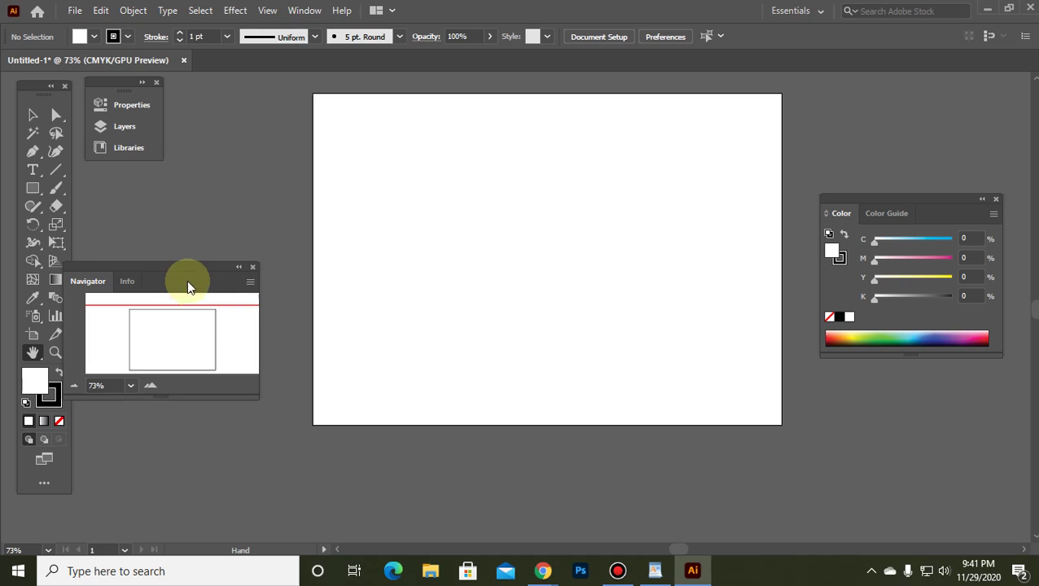
drag(187, 286, 913, 230)
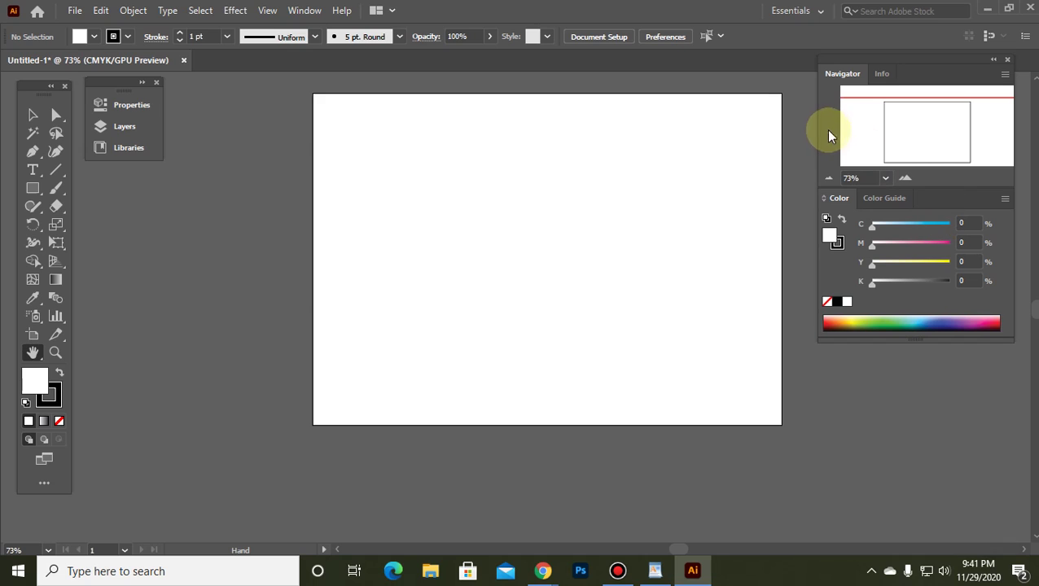
drag(817, 133, 934, 109)
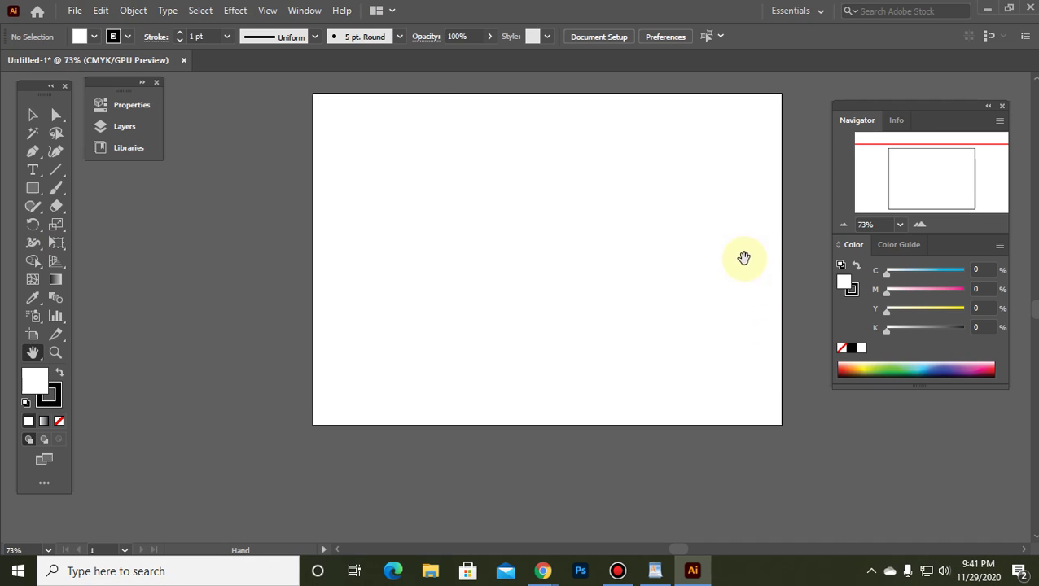
Zoom the artboard to 100%, bring it fully into view, and shift the toolbox and collapsed panel group outward.
scroll(679, 264, up, 1)
scroll(679, 264, up, 1)
scroll(679, 264, down, 1)
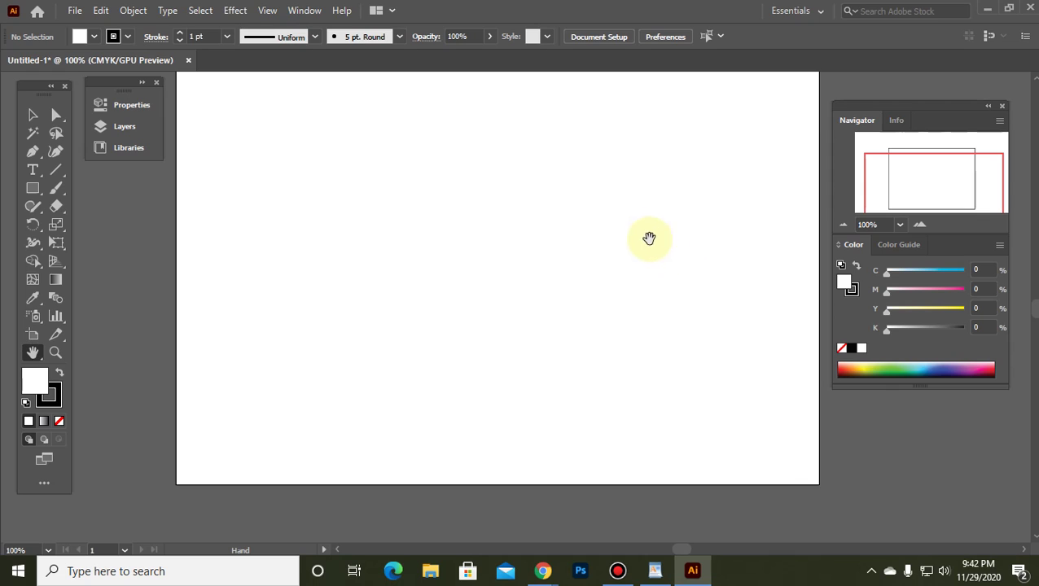
key(space)
drag(635, 216, 626, 262)
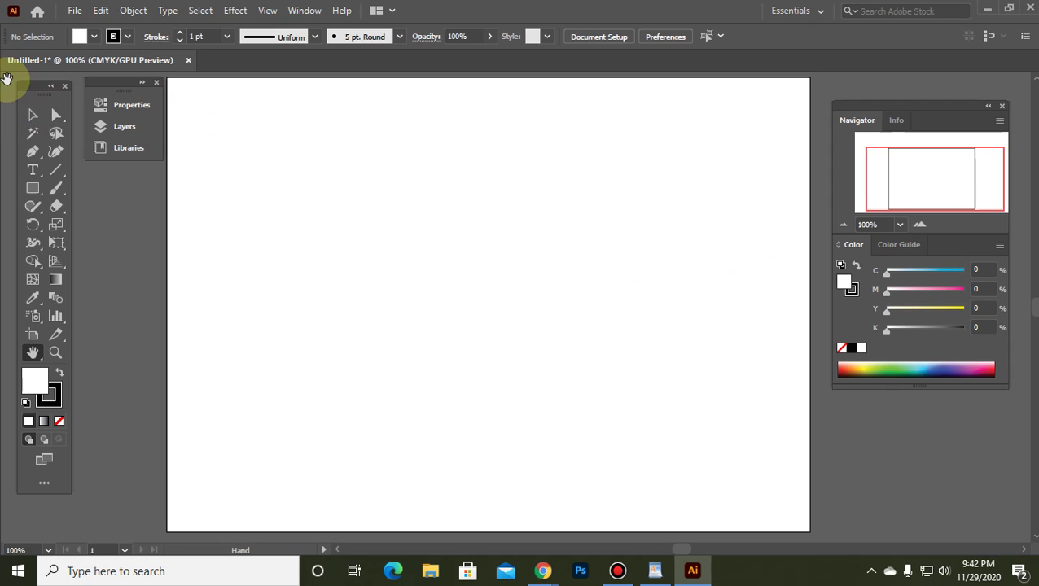
drag(28, 94, 21, 87)
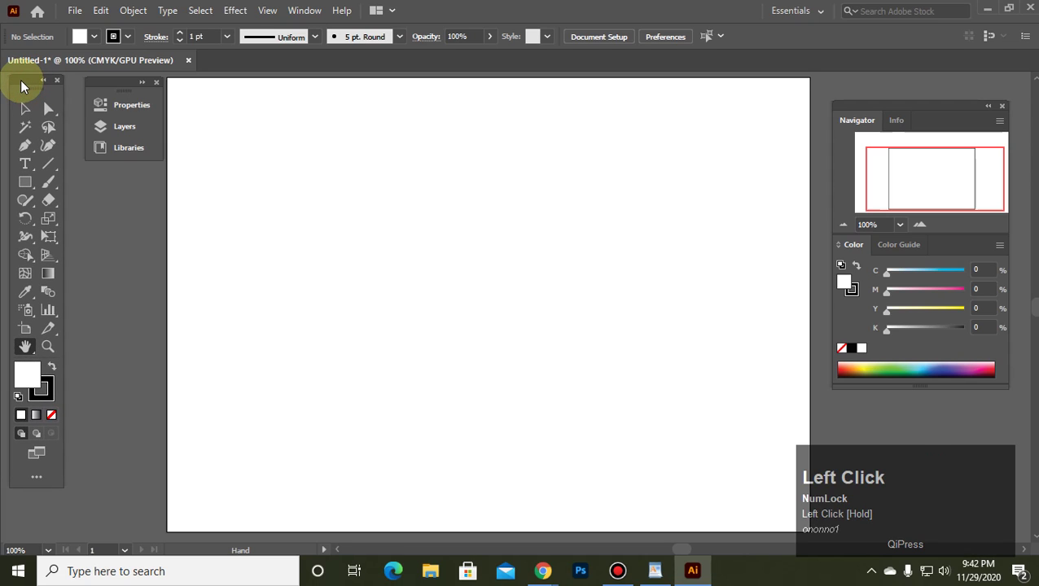
mouse_move(137, 88)
mouse_down()
mouse_move(125, 82)
mouse_move(128, 92)
mouse_up()
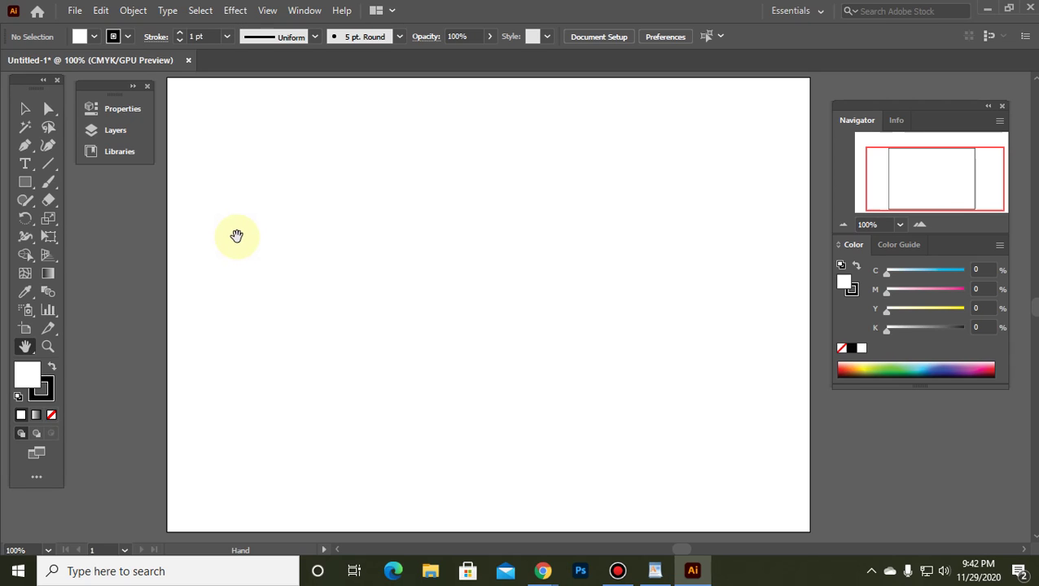
Examine the Shaper, Rotate, Eraser, Width and Shape Builder tool groups in the toolbox.
click(34, 202)
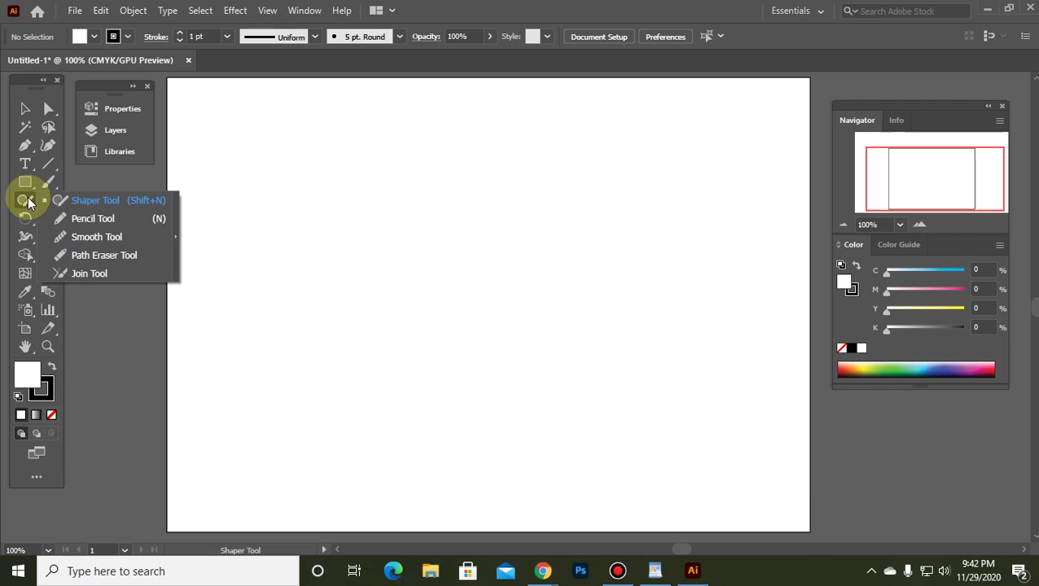
click(27, 217)
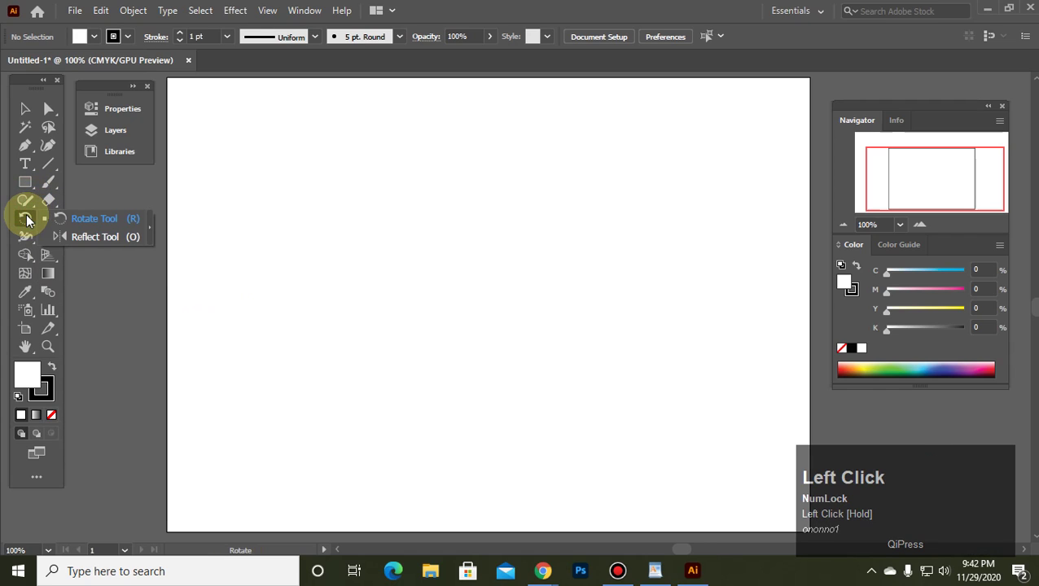
click(47, 201)
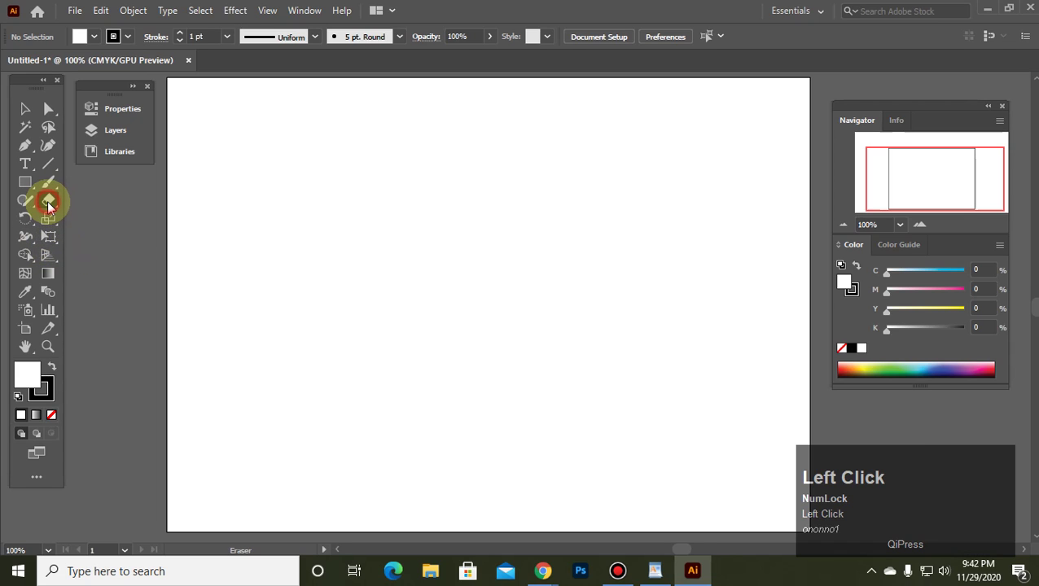
click(25, 236)
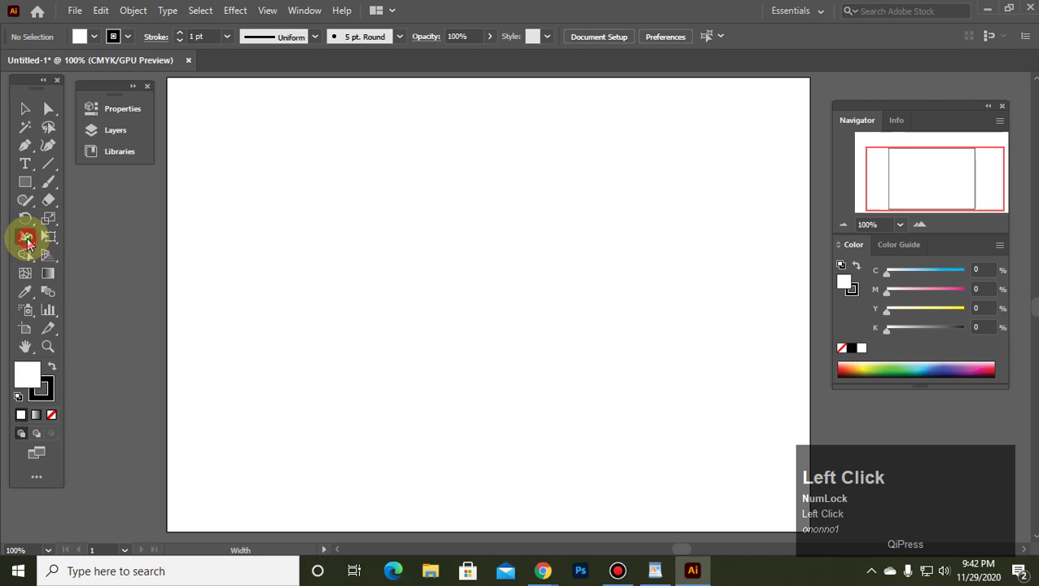
click(27, 255)
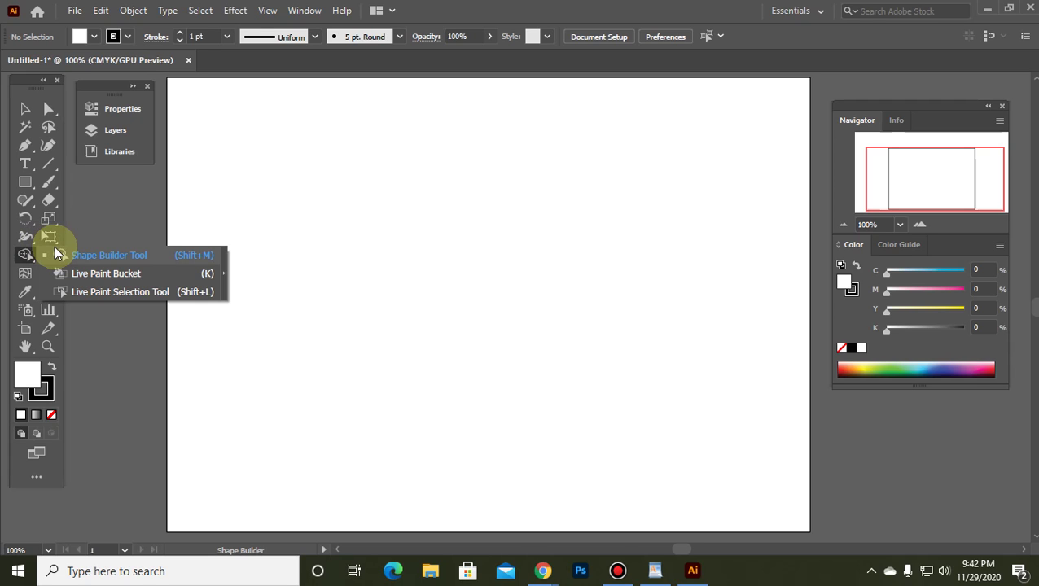
Minimize the Bandicam window, switch to the Google Meet call in Chrome, and look through the participant list.
click(545, 572)
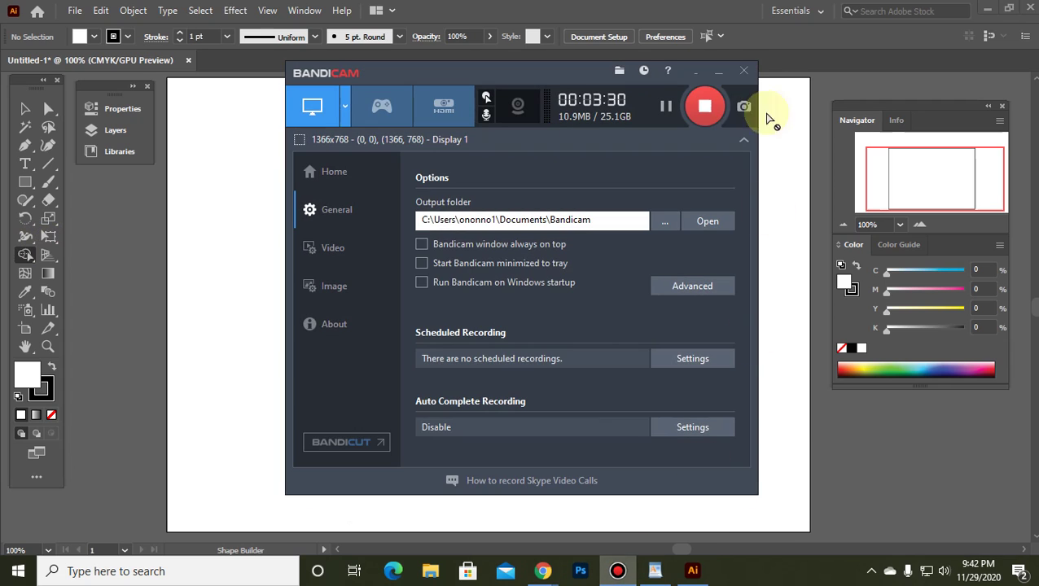
click(718, 72)
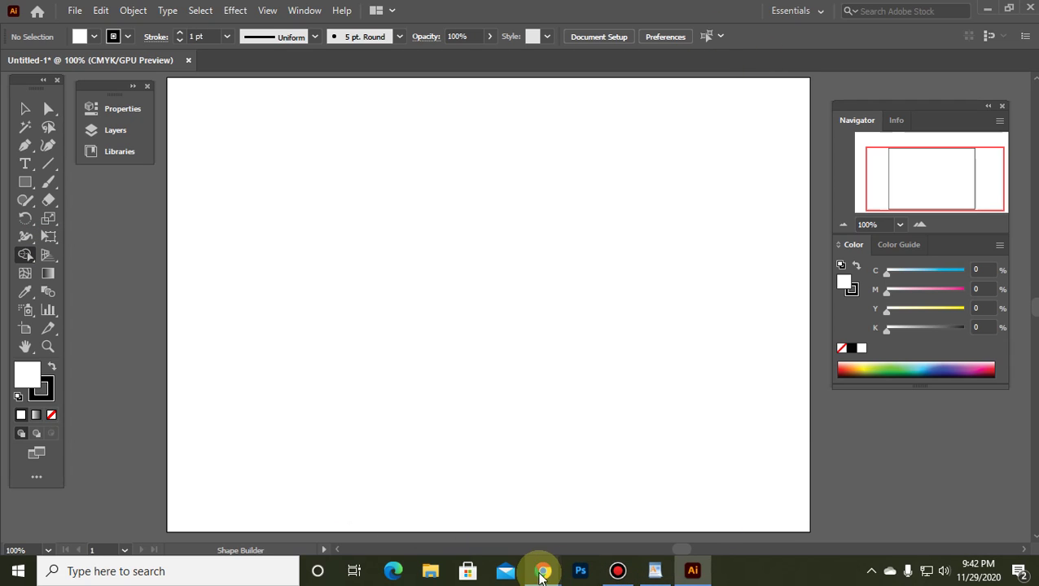
click(540, 571)
click(476, 492)
click(37, 9)
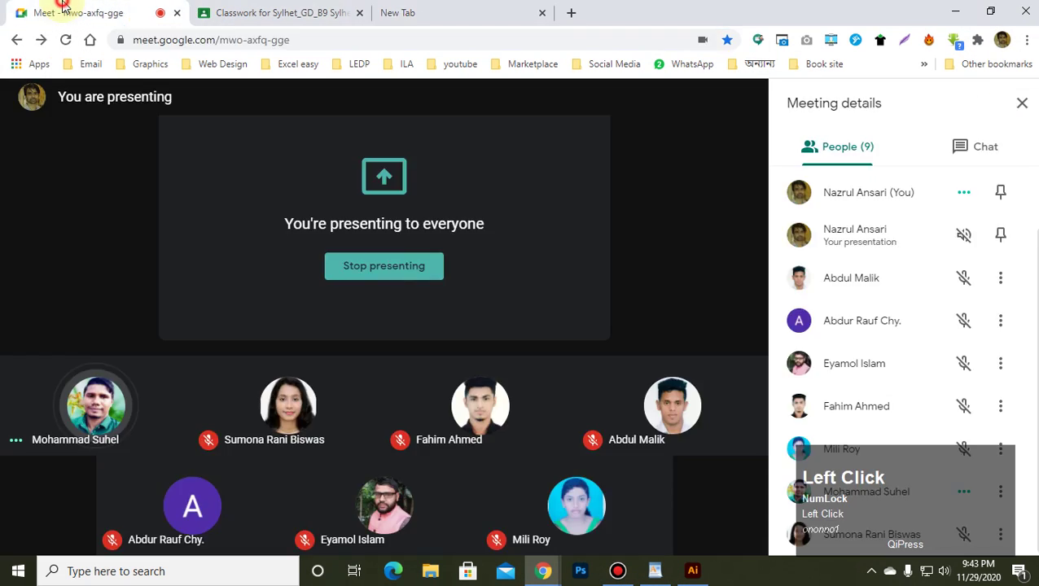
scroll(944, 337, down, 1)
scroll(944, 337, down, 1)
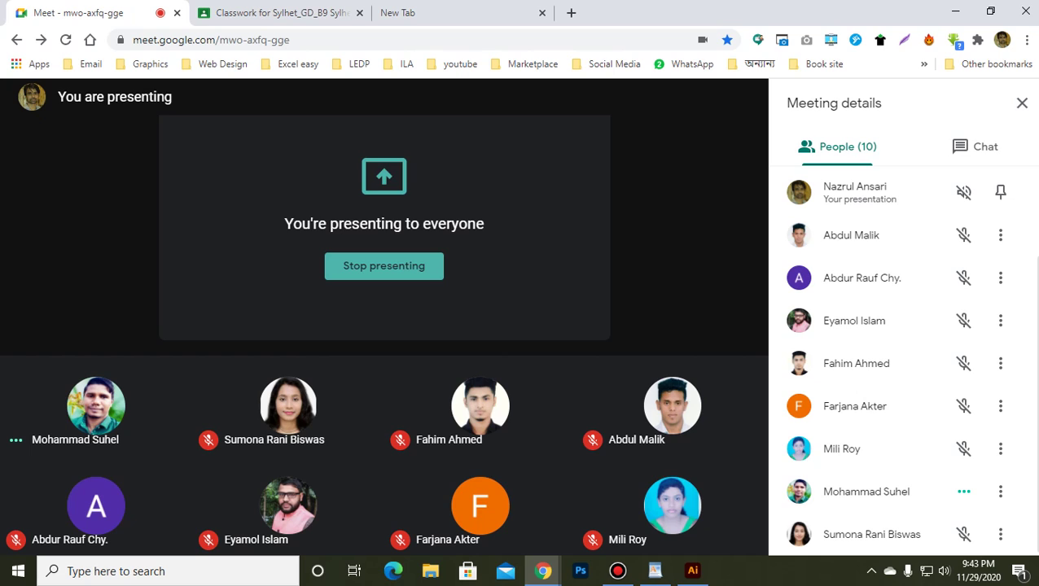
Admit the person waiting to join the call and review the rest of the participant list.
mouse_move(465, 7)
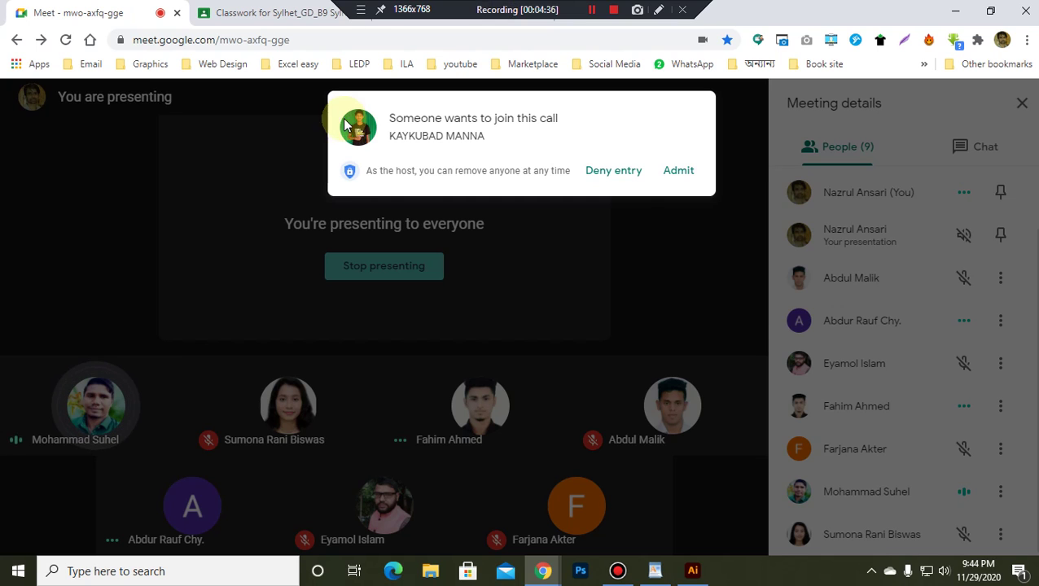
click(680, 171)
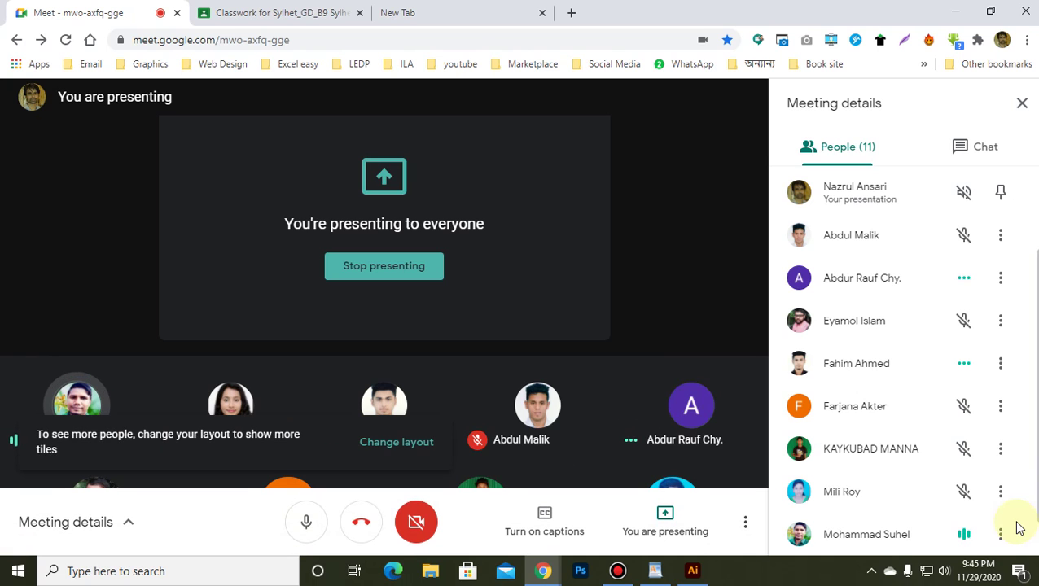
scroll(890, 399, down, 2)
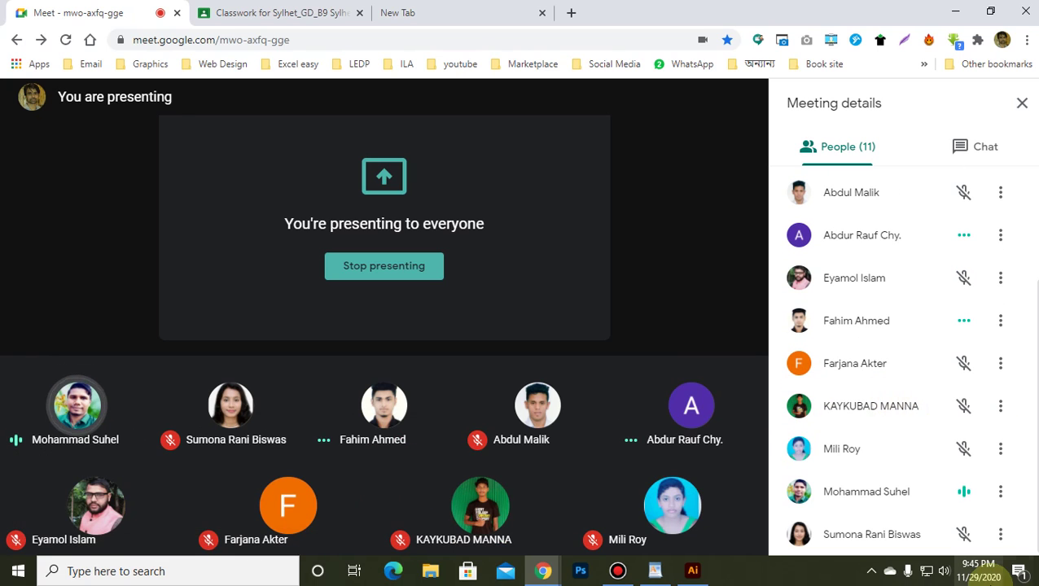
mouse_move(1034, 470)
mouse_down()
mouse_move(1035, 366)
mouse_move(1034, 468)
mouse_up()
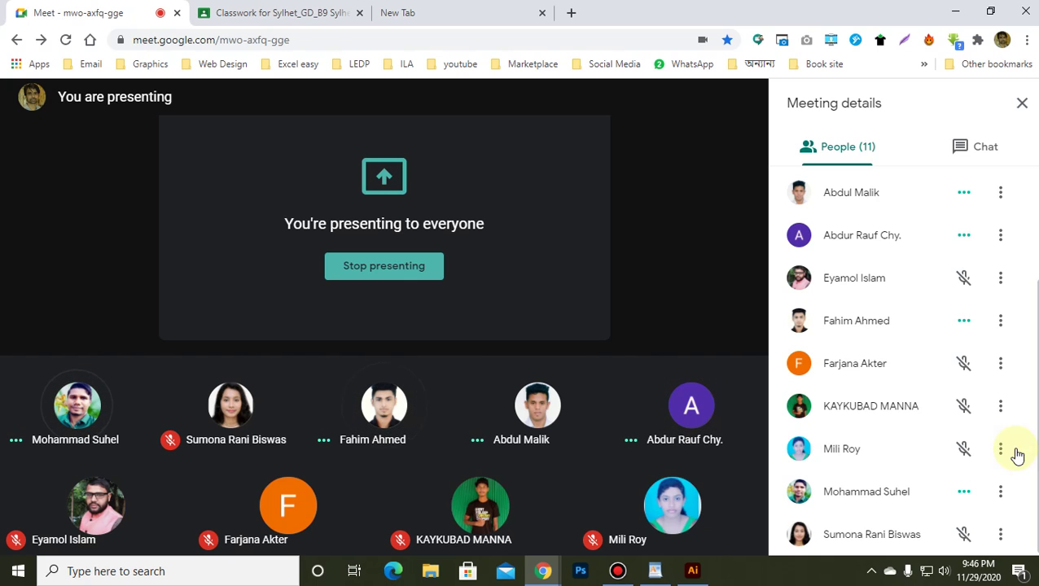
Check the system date and time, and admit the two people asking to join the call.
click(969, 568)
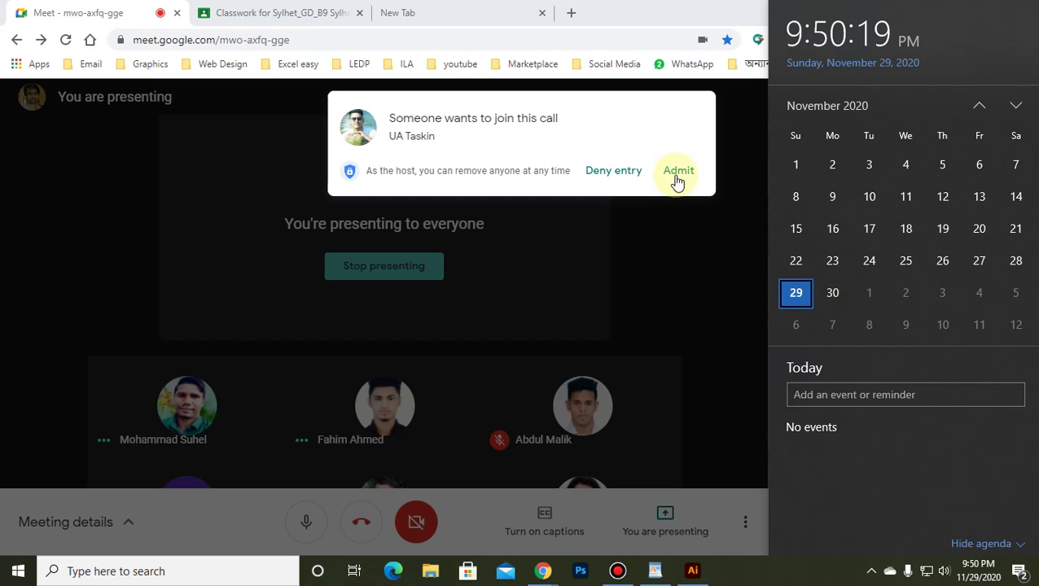
click(676, 181)
click(676, 179)
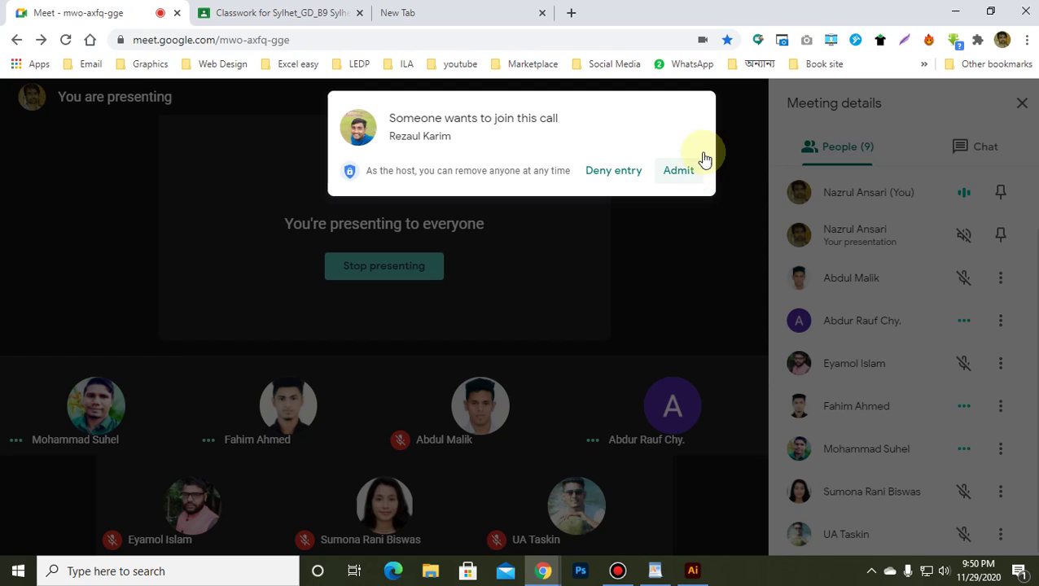
click(689, 174)
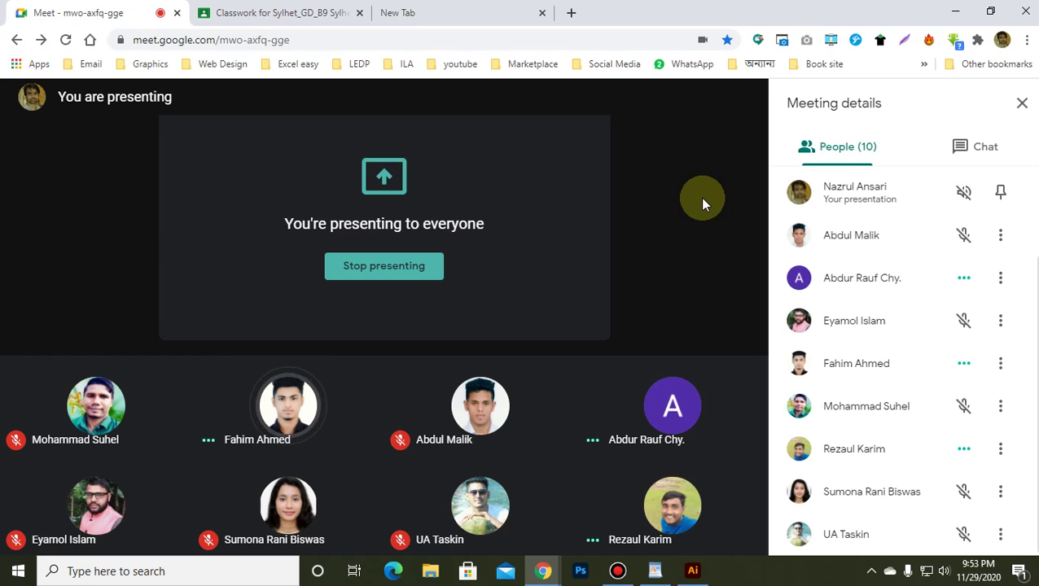
Load WhatsApp Web in the blank browser tab, checking the Sylhet_GD_B9 Classwork page while it loads.
click(476, 8)
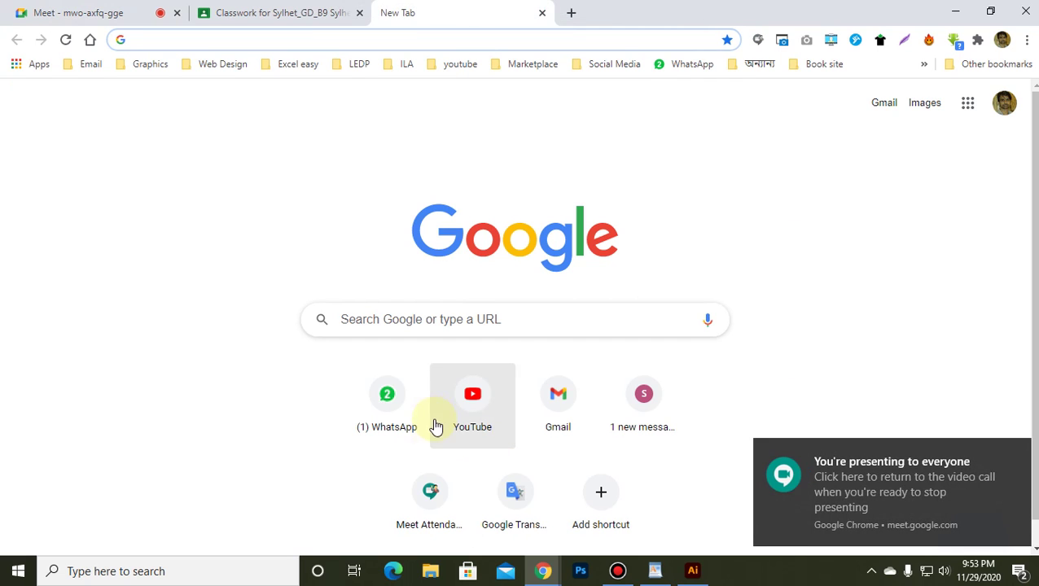
click(377, 400)
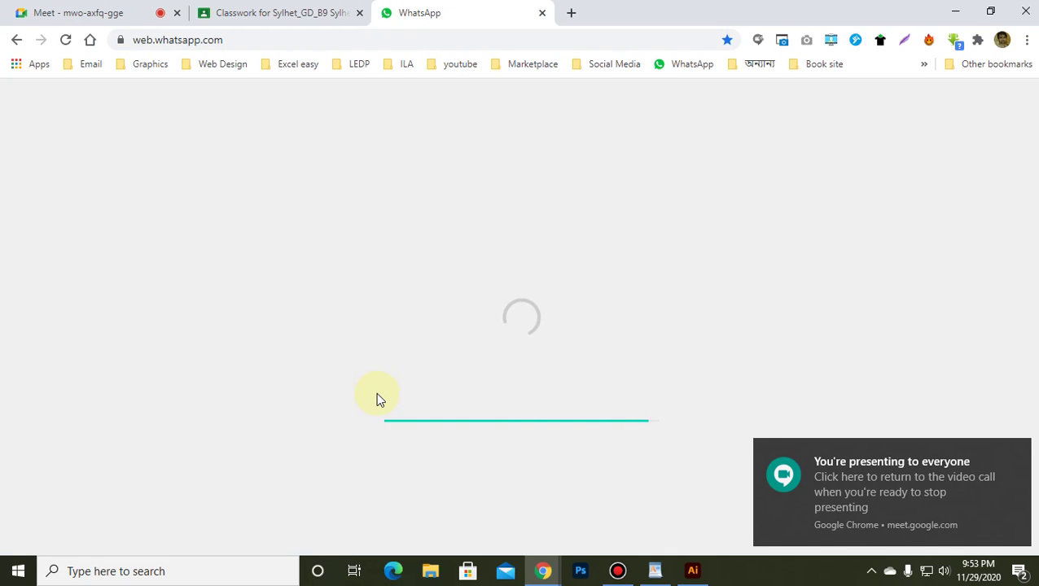
click(281, 6)
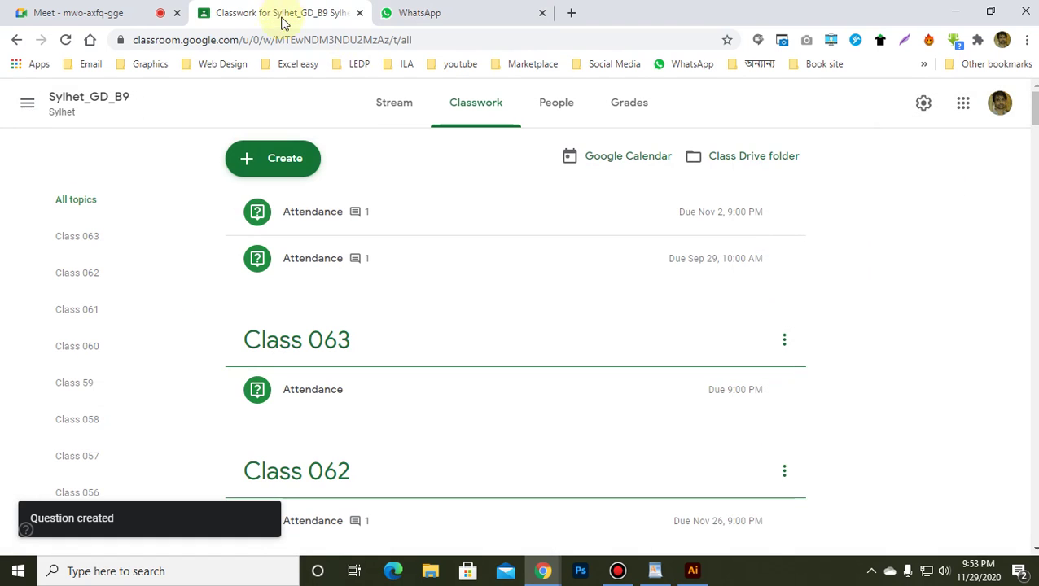
click(494, 8)
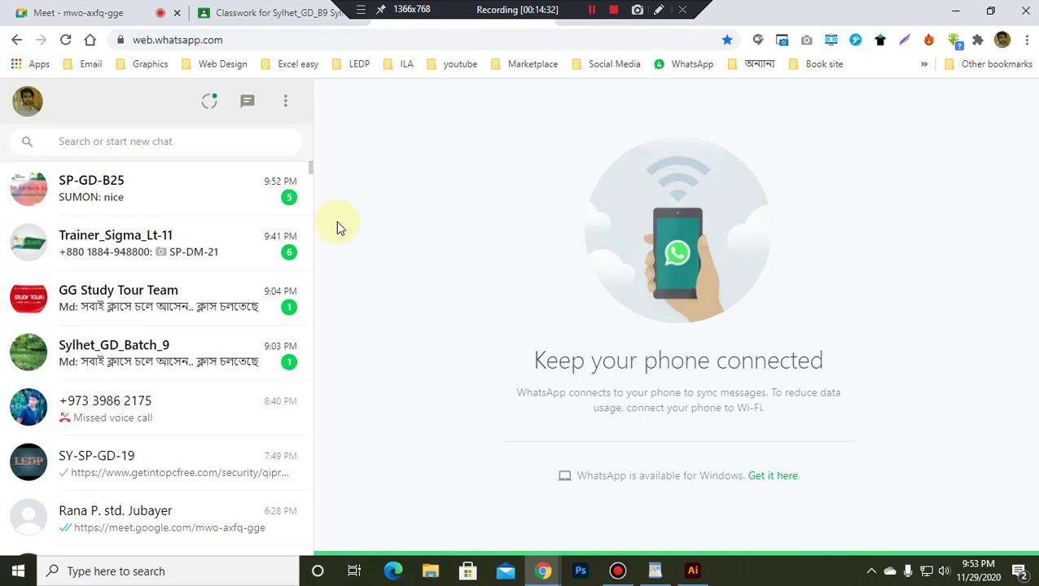
Open the GG Study Tour Team group chat and look back through its messages to the shared tour photos of 11/13/2020.
click(162, 309)
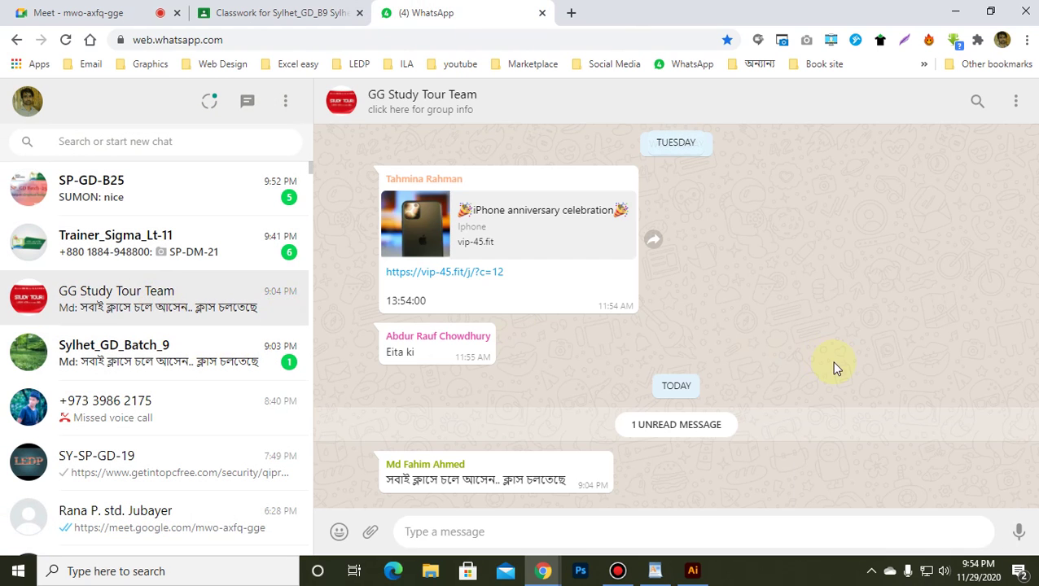
scroll(834, 368, up, 3)
scroll(835, 369, up, 10)
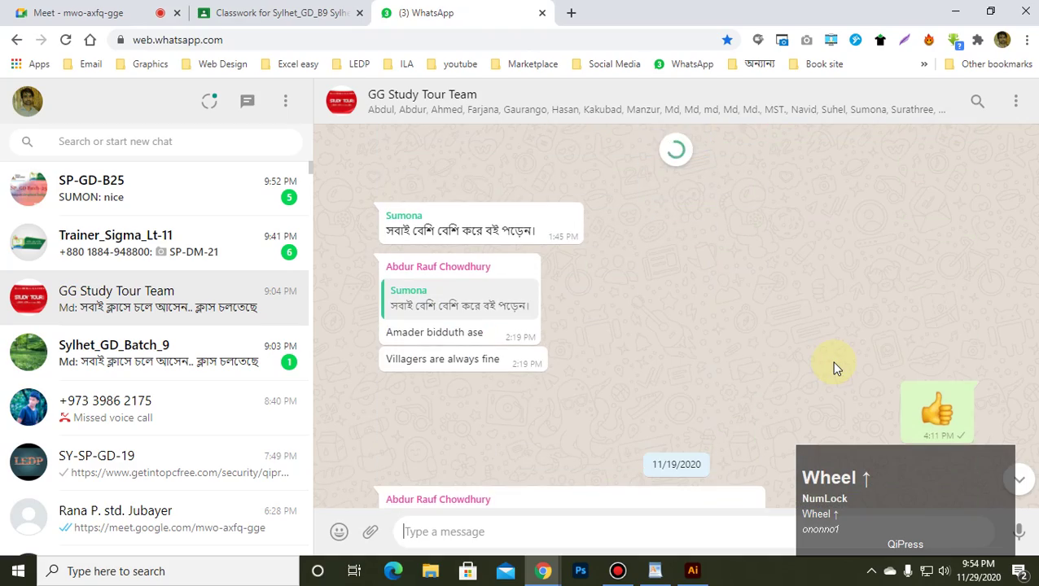
scroll(834, 368, up, 15)
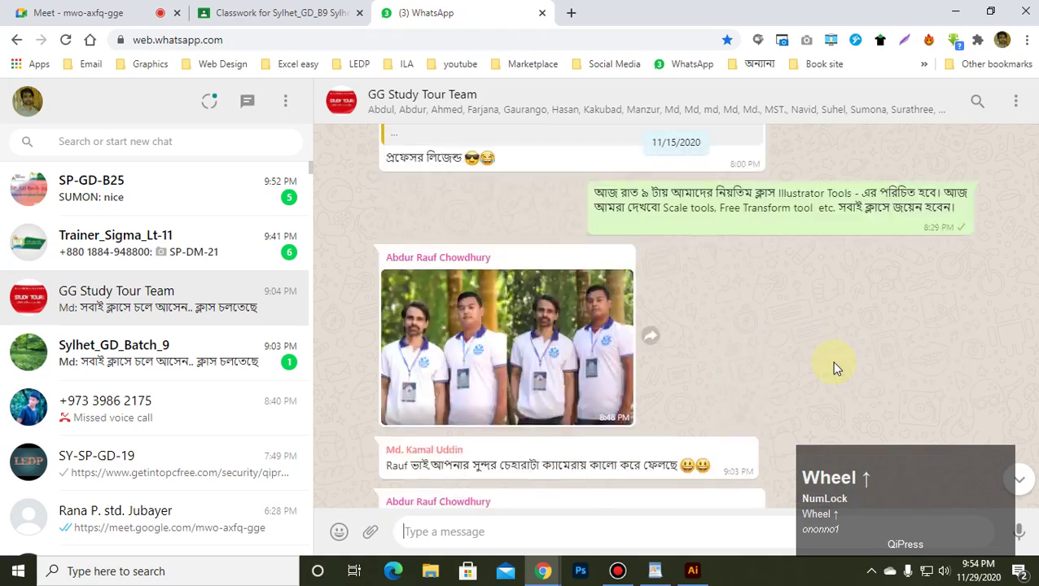
scroll(833, 368, up, 15)
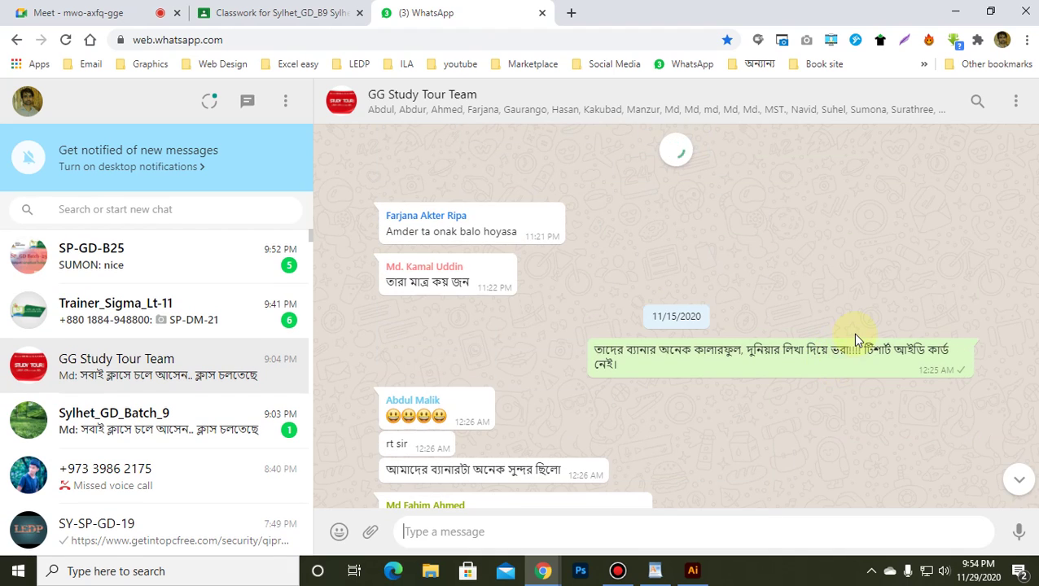
scroll(853, 336, up, 10)
scroll(854, 338, up, 10)
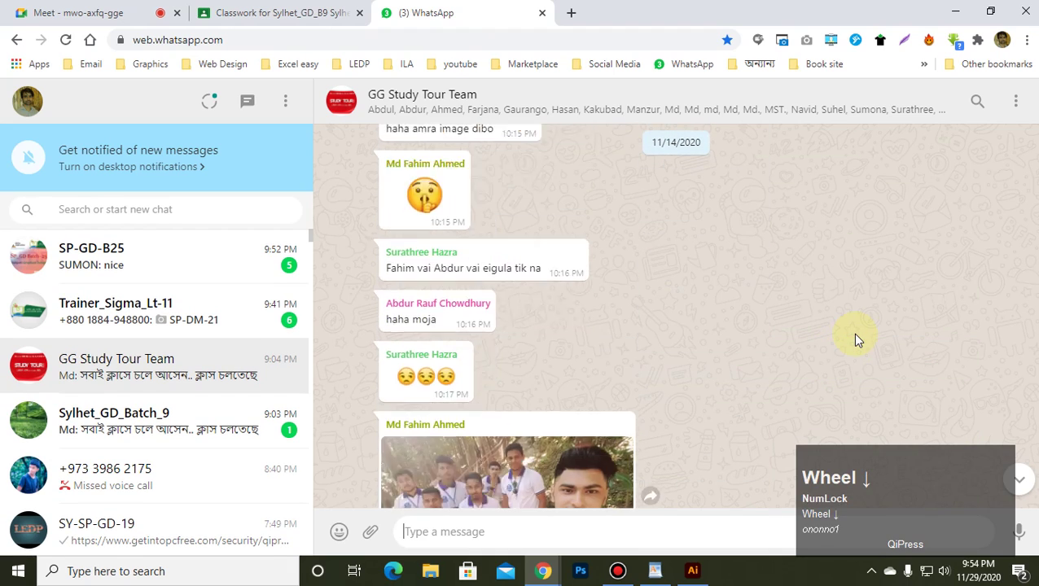
scroll(855, 339, up, 10)
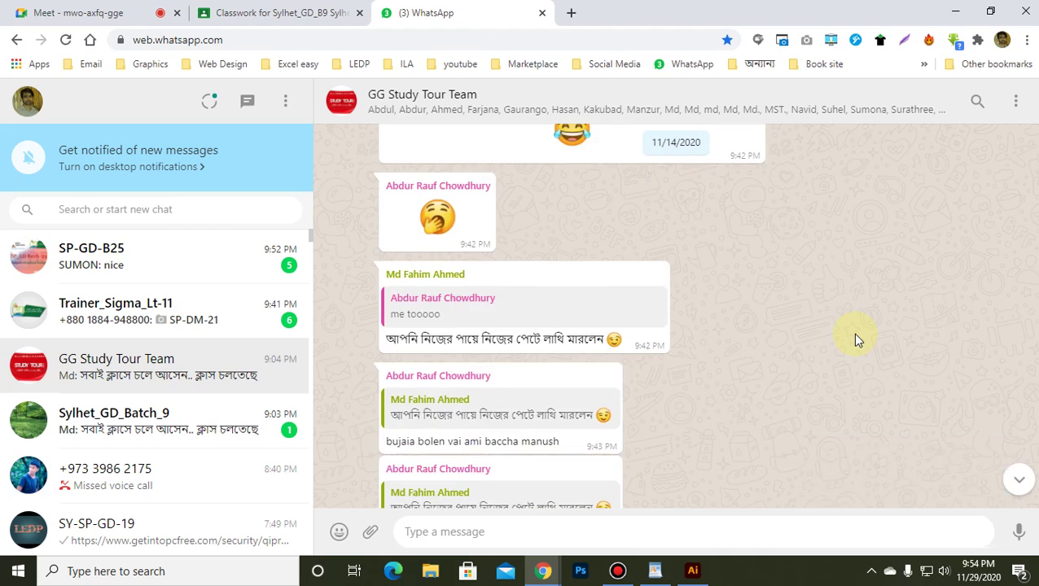
scroll(855, 339, up, 10)
scroll(855, 339, up, 15)
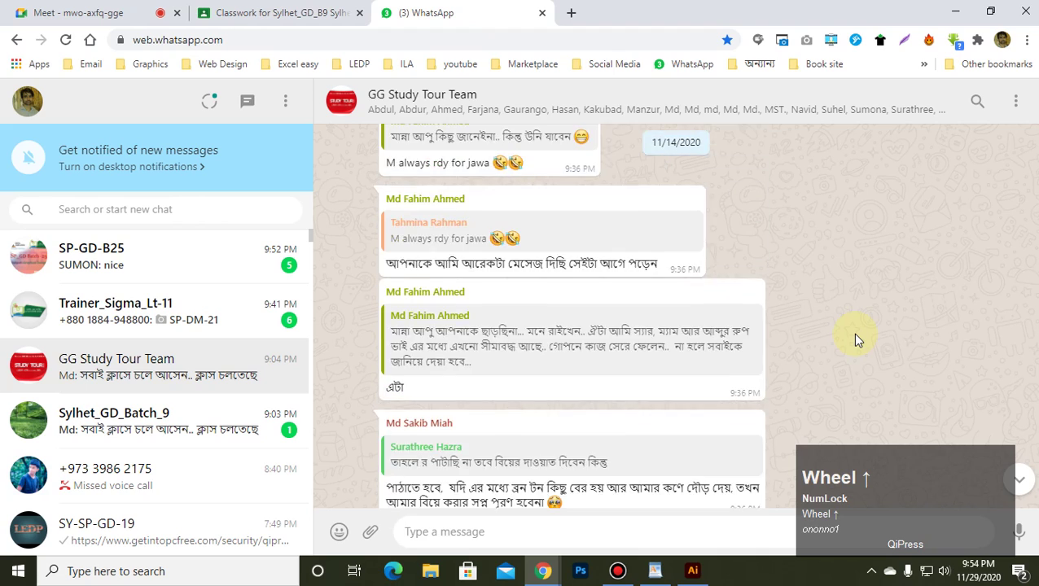
scroll(857, 339, up, 3)
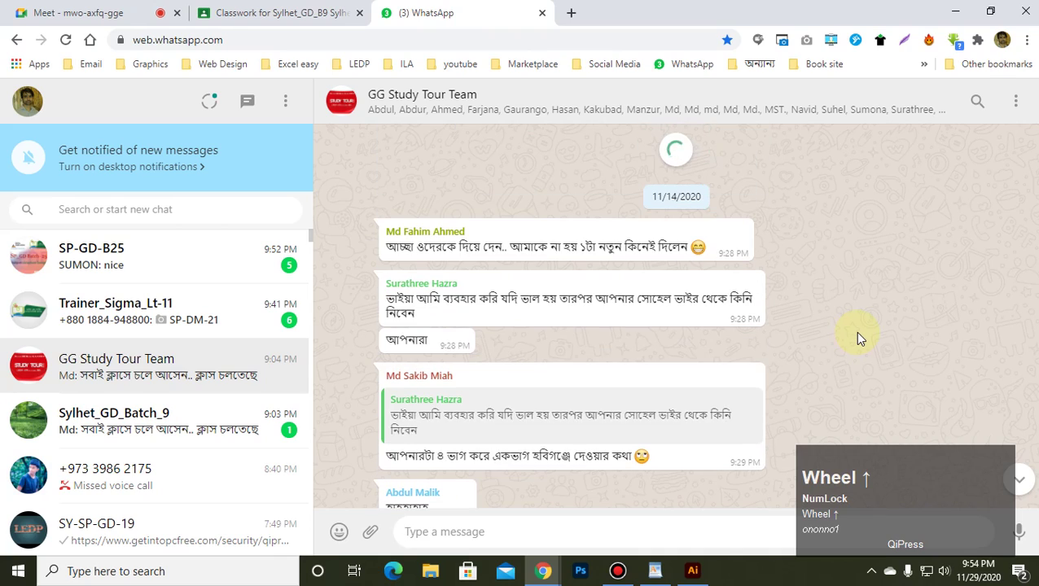
scroll(852, 330, up, 10)
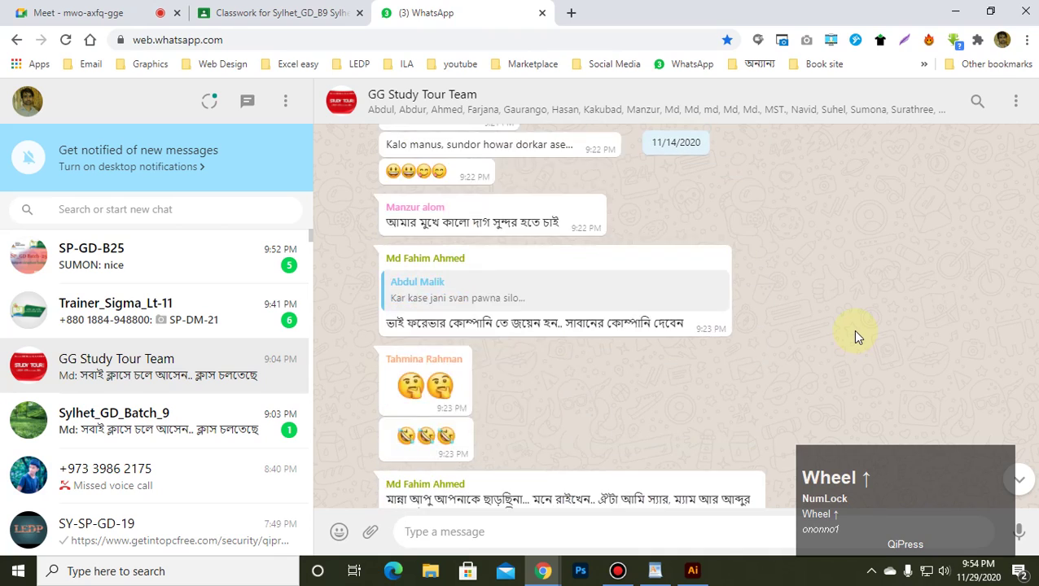
scroll(855, 336, up, 15)
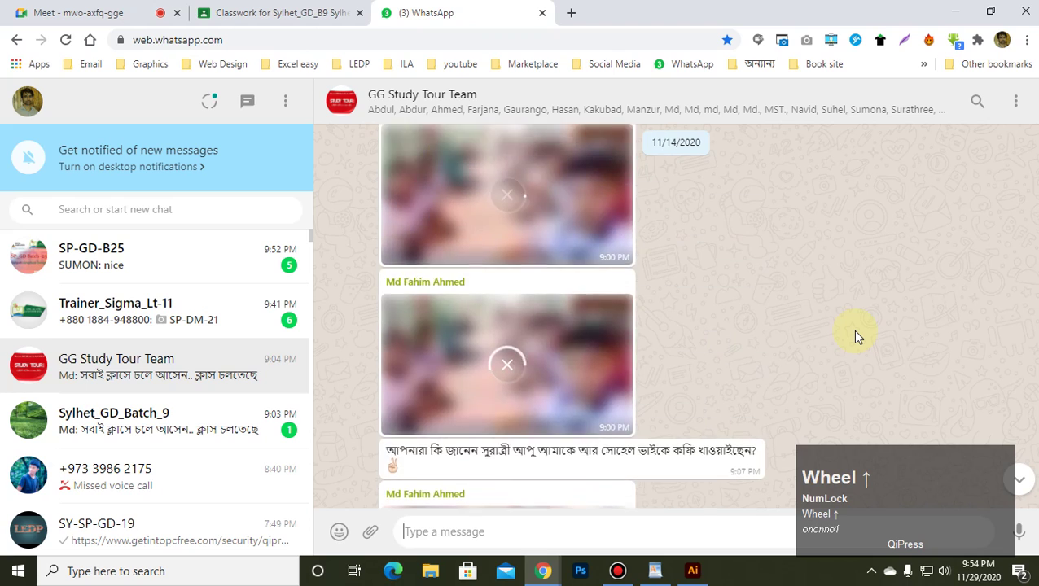
scroll(850, 329, up, 10)
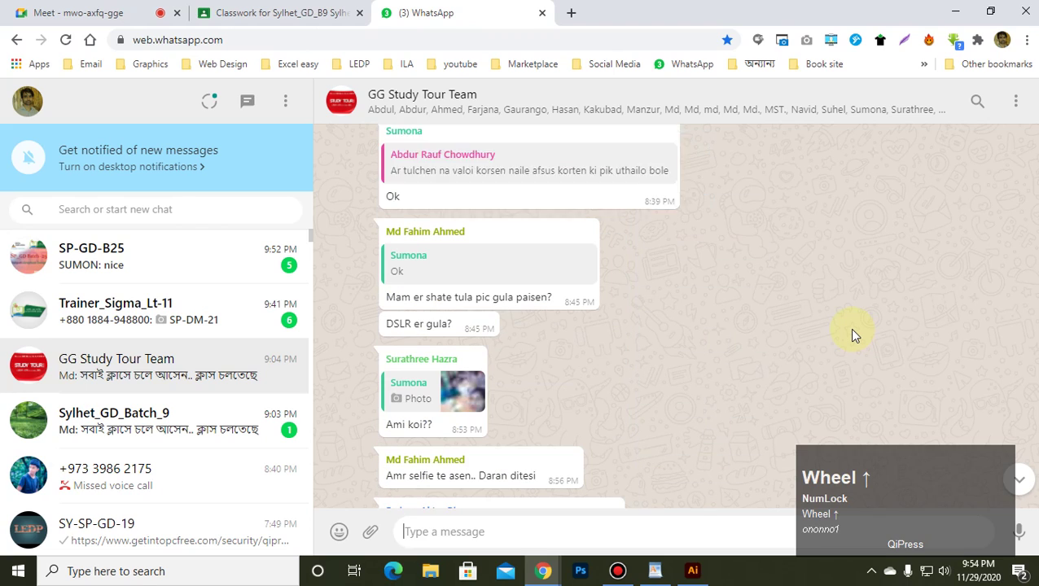
scroll(852, 335, up, 15)
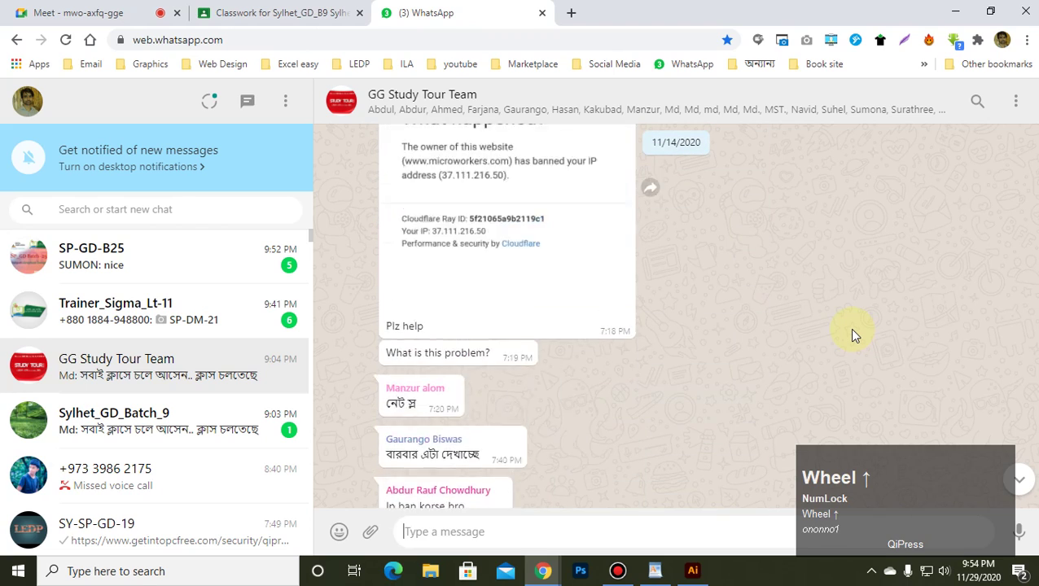
scroll(848, 333, up, 10)
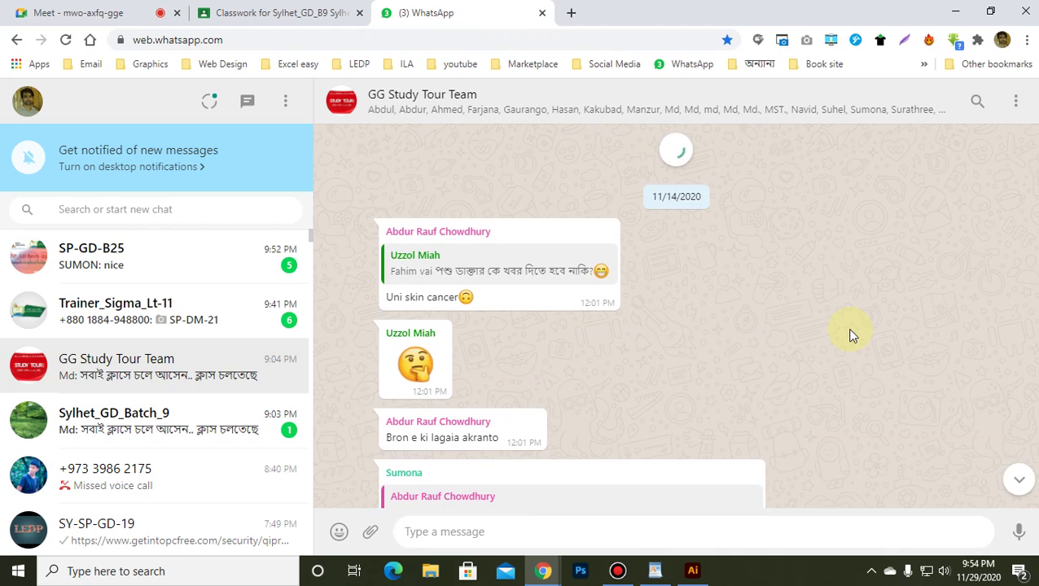
scroll(851, 334, up, 10)
scroll(852, 334, up, 15)
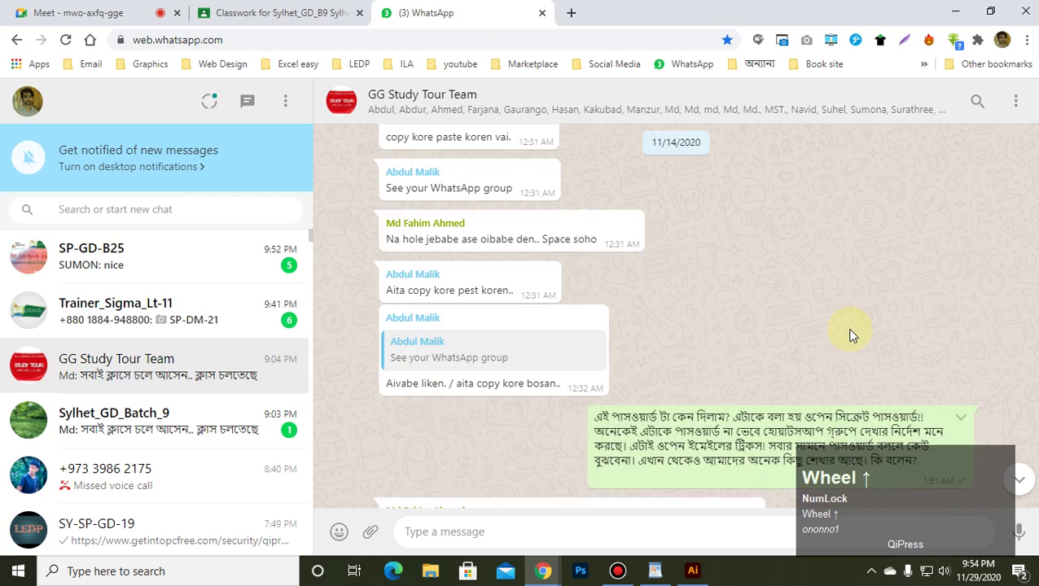
scroll(850, 335, up, 10)
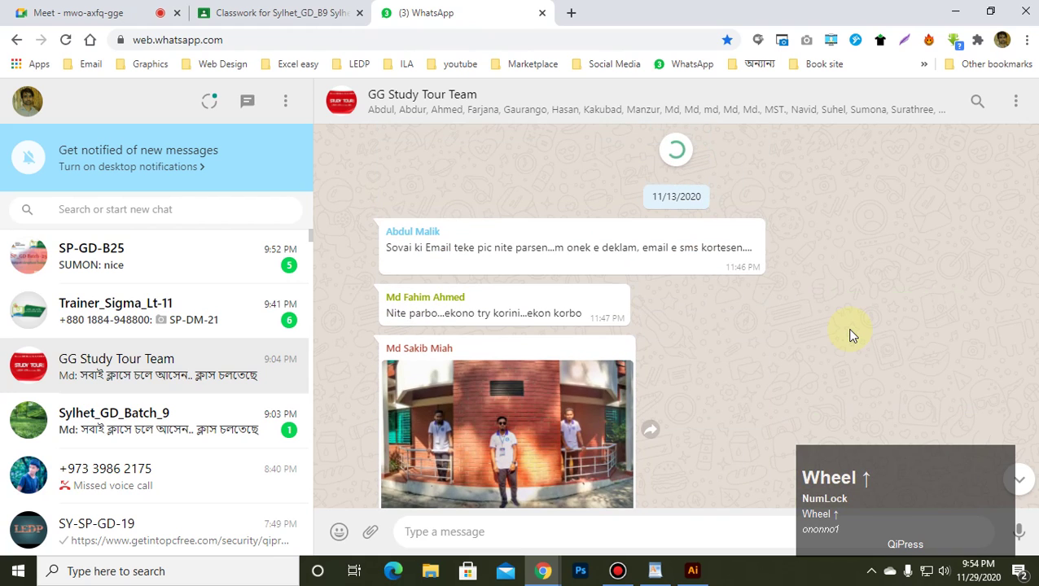
scroll(850, 334, up, 10)
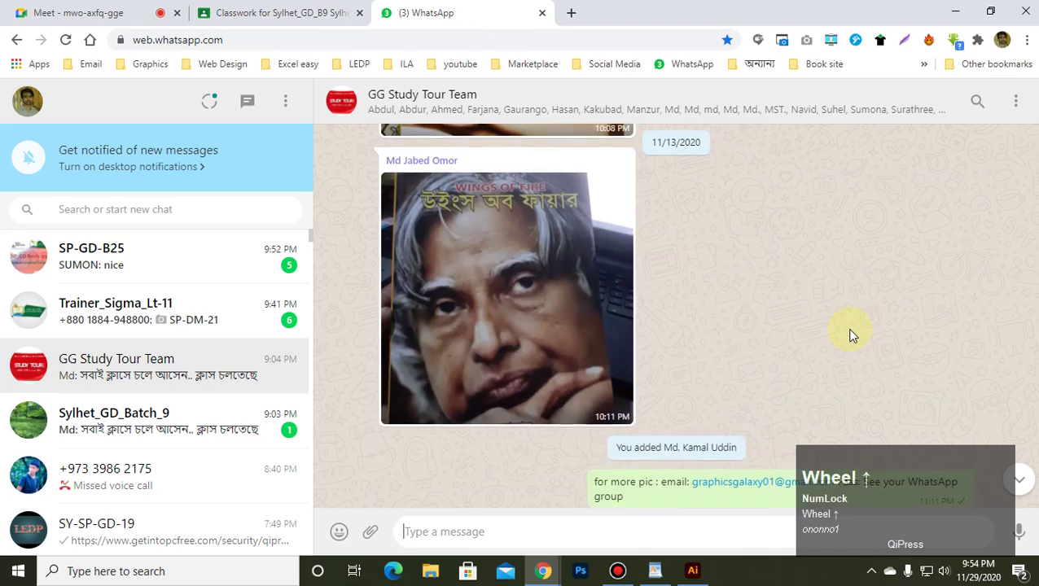
scroll(851, 334, up, 15)
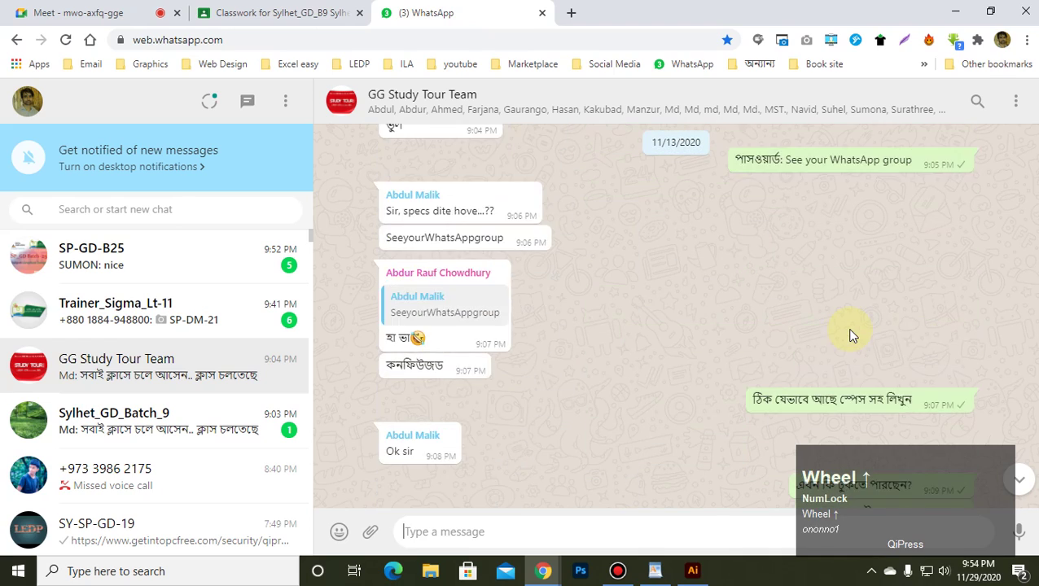
scroll(850, 334, up, 10)
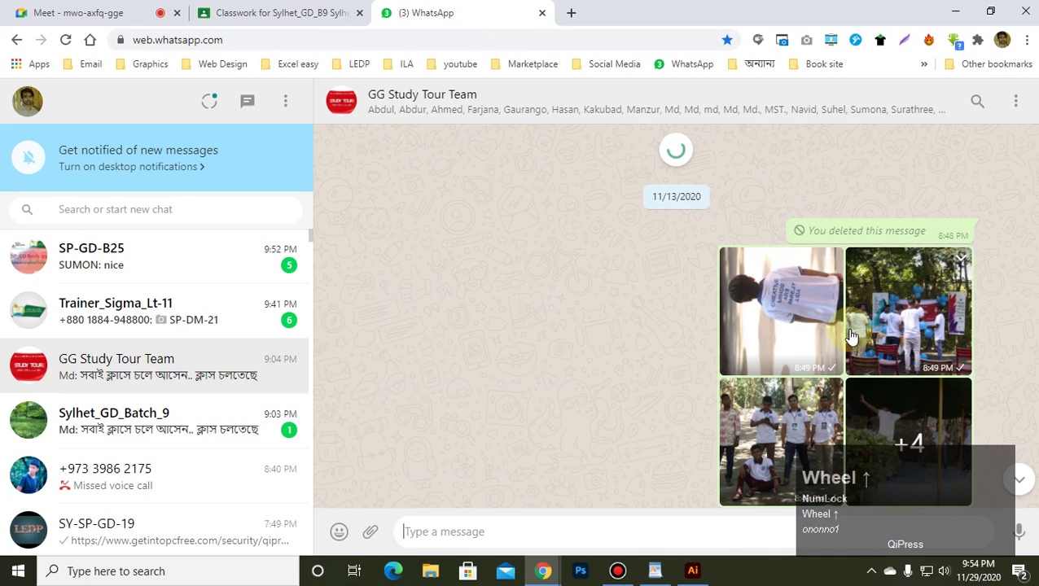
Look further back for the photo of cards being printed, sent 11/13/2020 at 12:37 AM, and view it enlarged before closing it.
scroll(823, 175, up, 2)
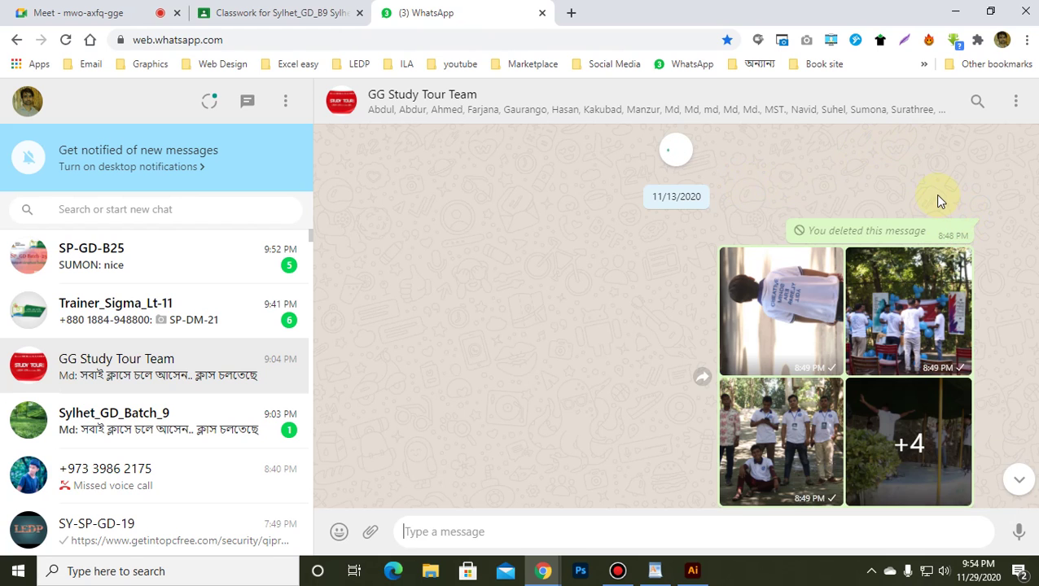
scroll(935, 195, up, 2)
scroll(935, 195, up, 2)
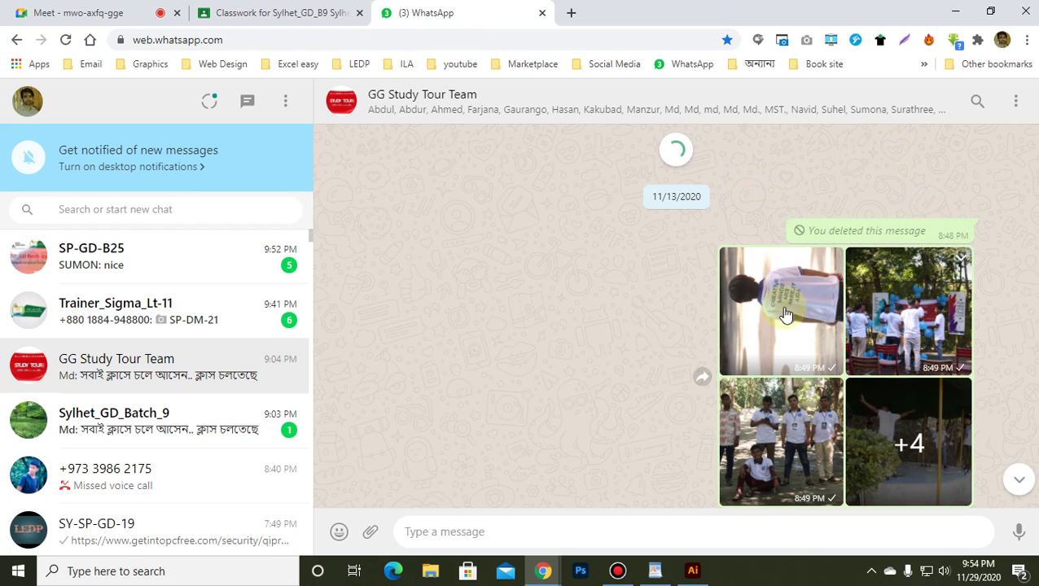
scroll(876, 163, up, 6)
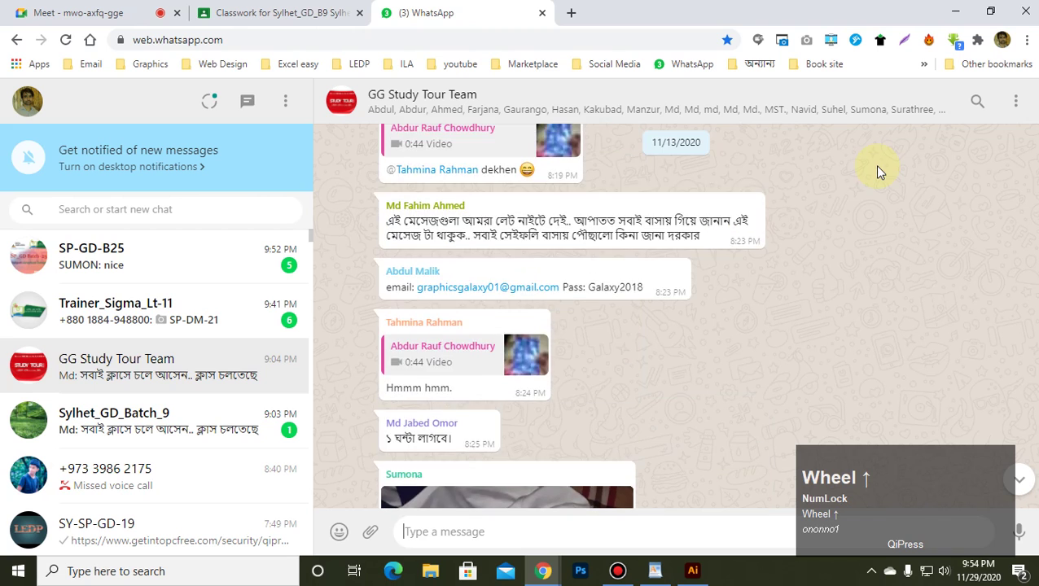
scroll(936, 172, up, 5)
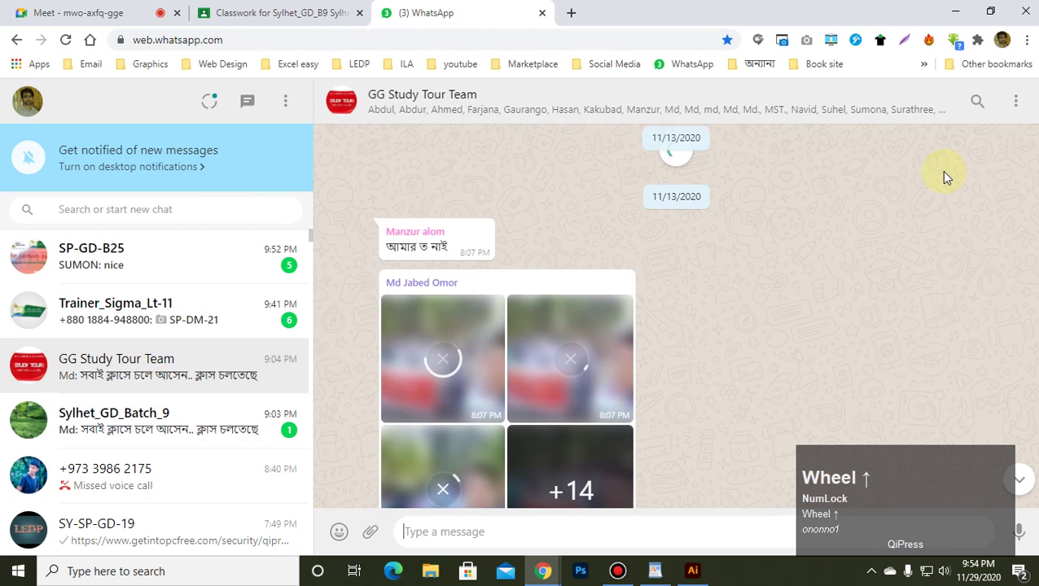
scroll(886, 396, up, 5)
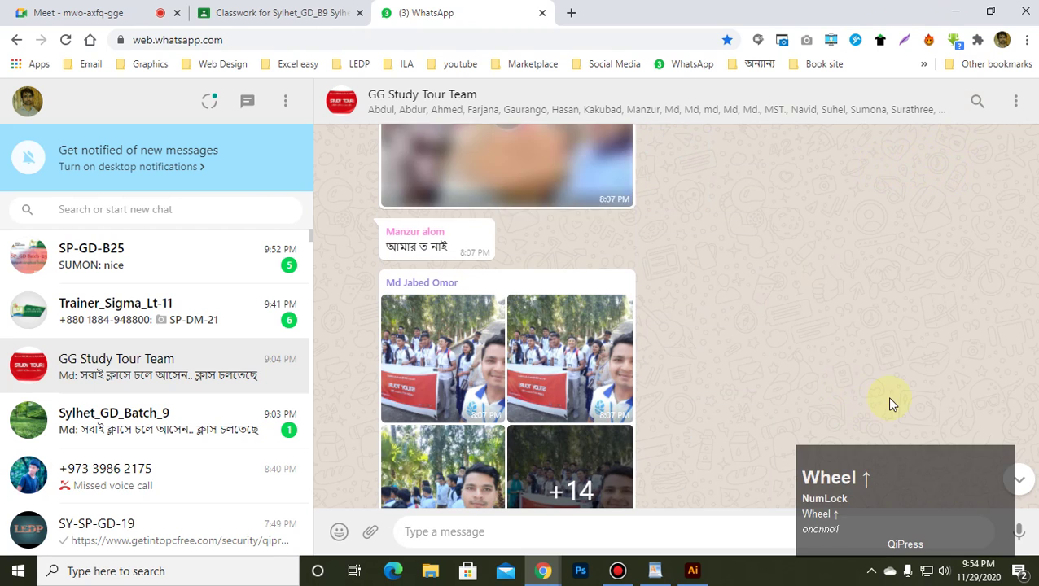
scroll(893, 384, up, 10)
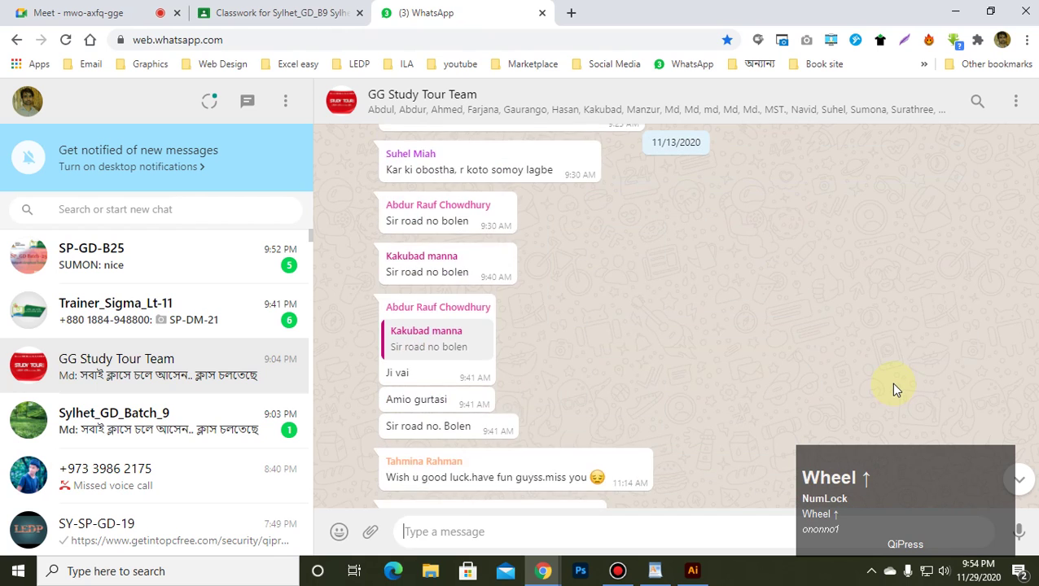
scroll(893, 389, up, 10)
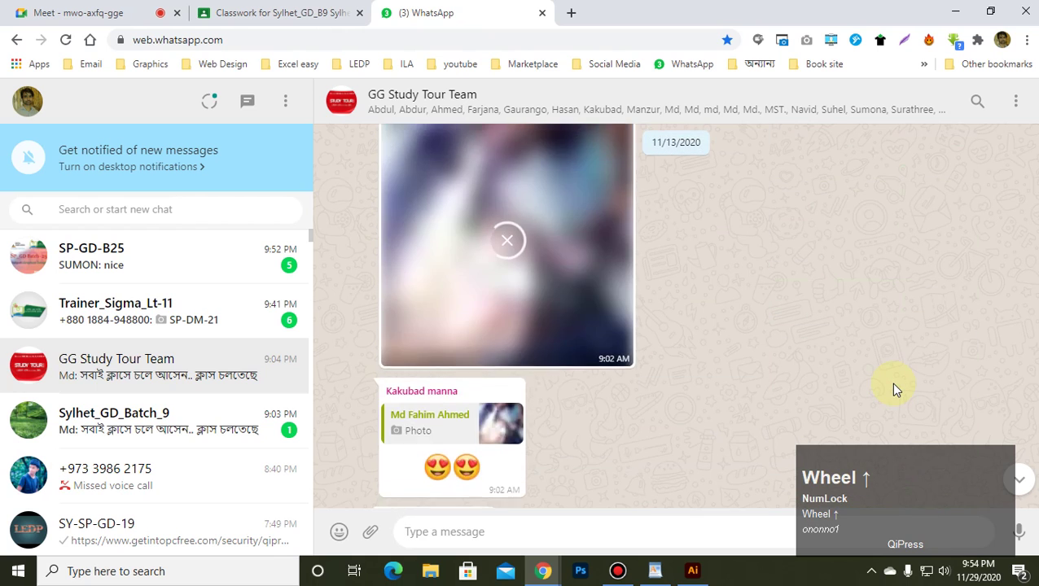
scroll(893, 389, up, 5)
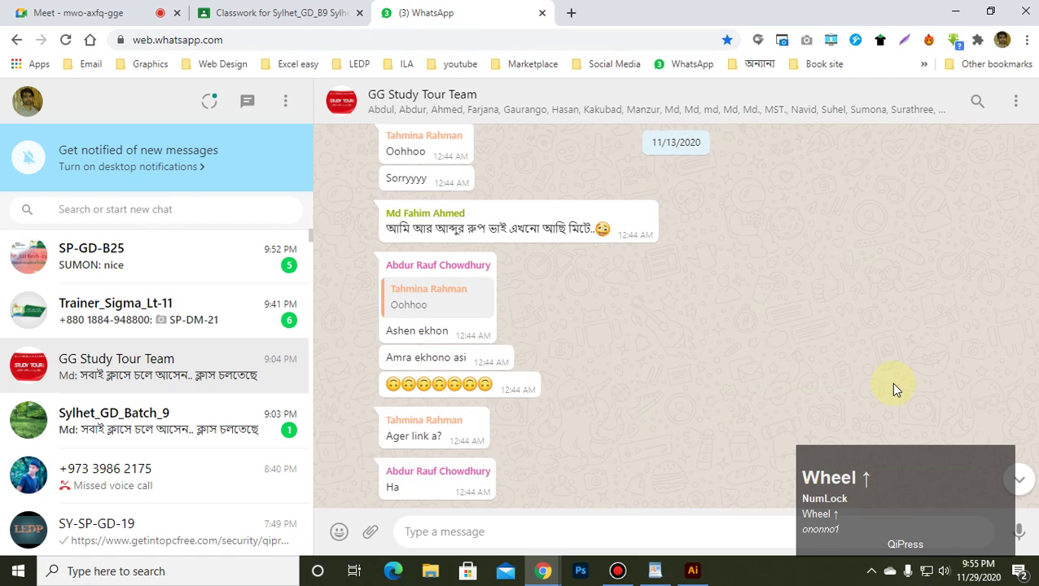
scroll(893, 389, down, 2)
scroll(893, 389, up, 5)
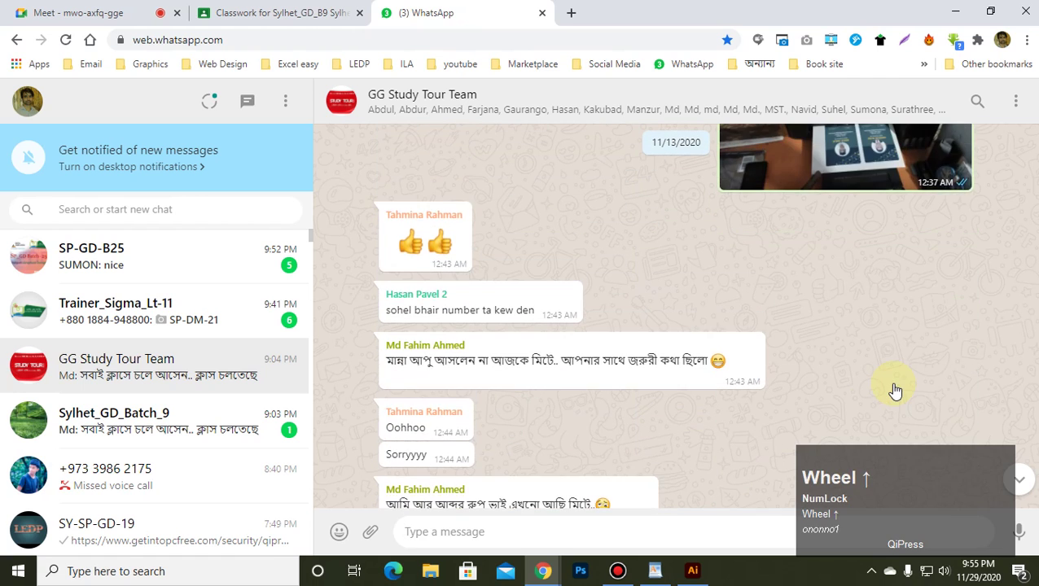
scroll(892, 389, down, 1)
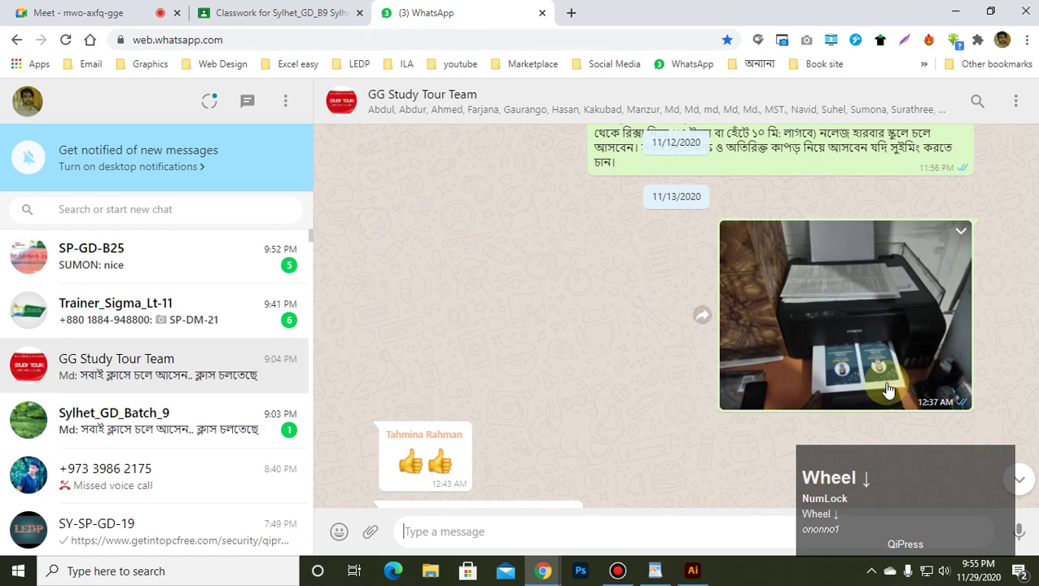
click(864, 301)
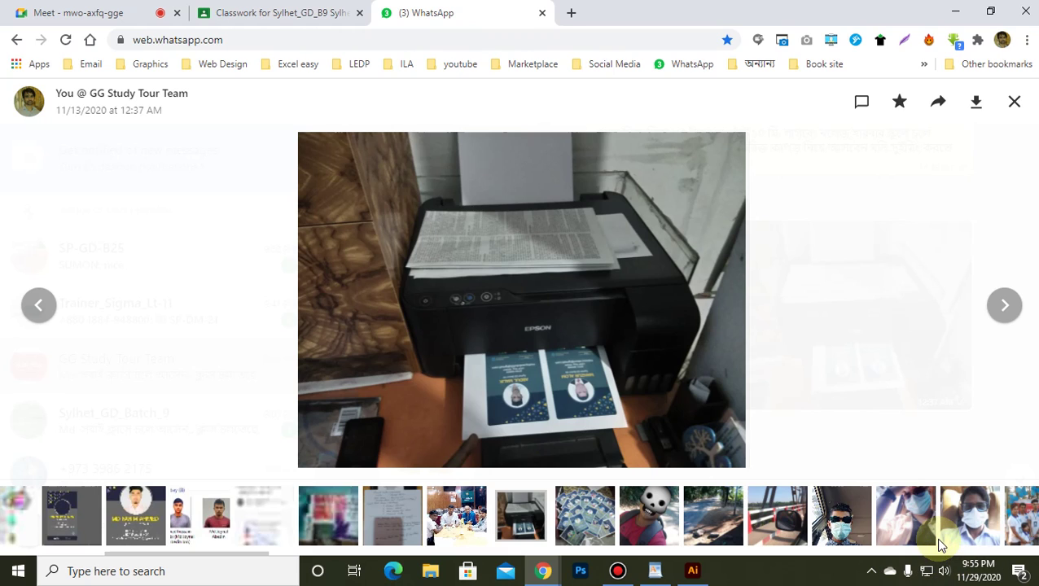
key(Escape)
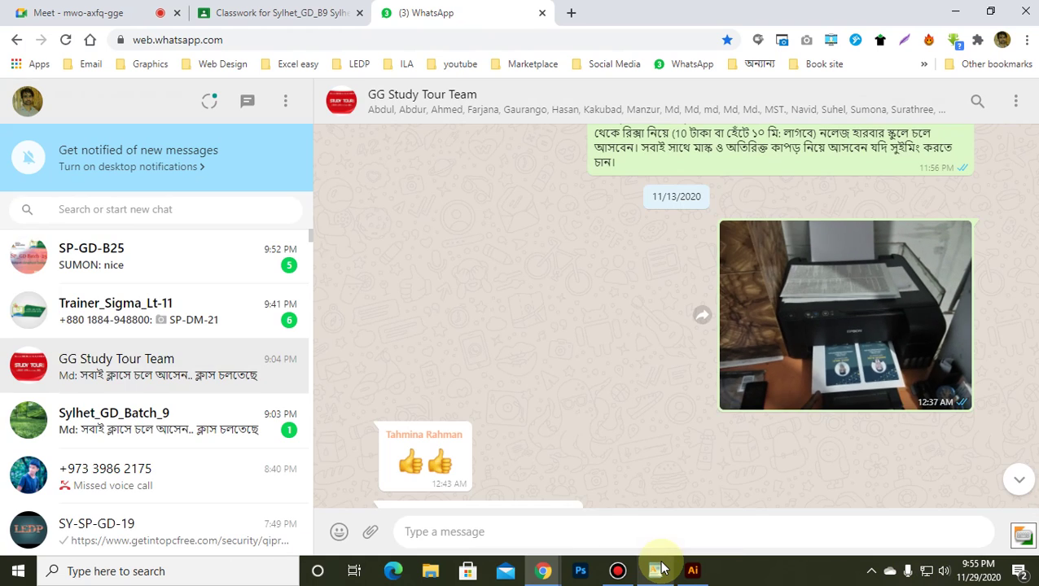
Look through the messages following the printer photo and open the Sylhet_GD_Batch_9 group chat.
scroll(858, 443, down, 5)
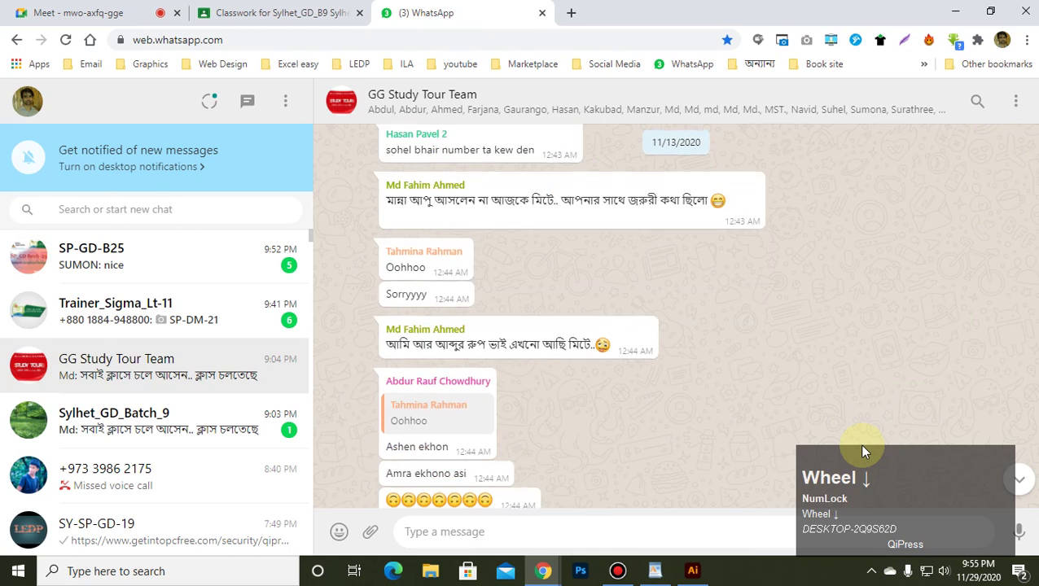
scroll(862, 450, down, 10)
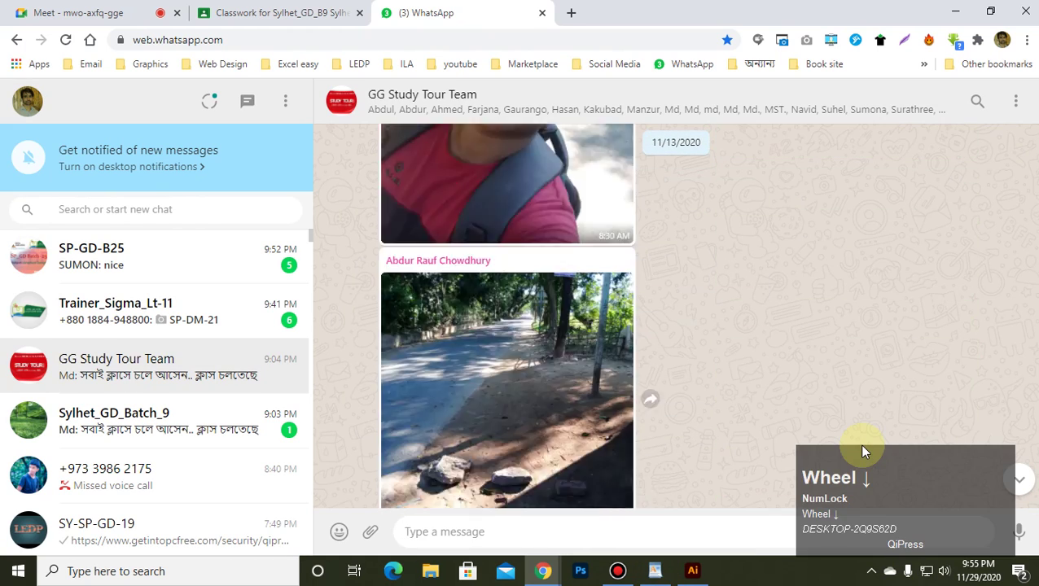
scroll(862, 450, down, 10)
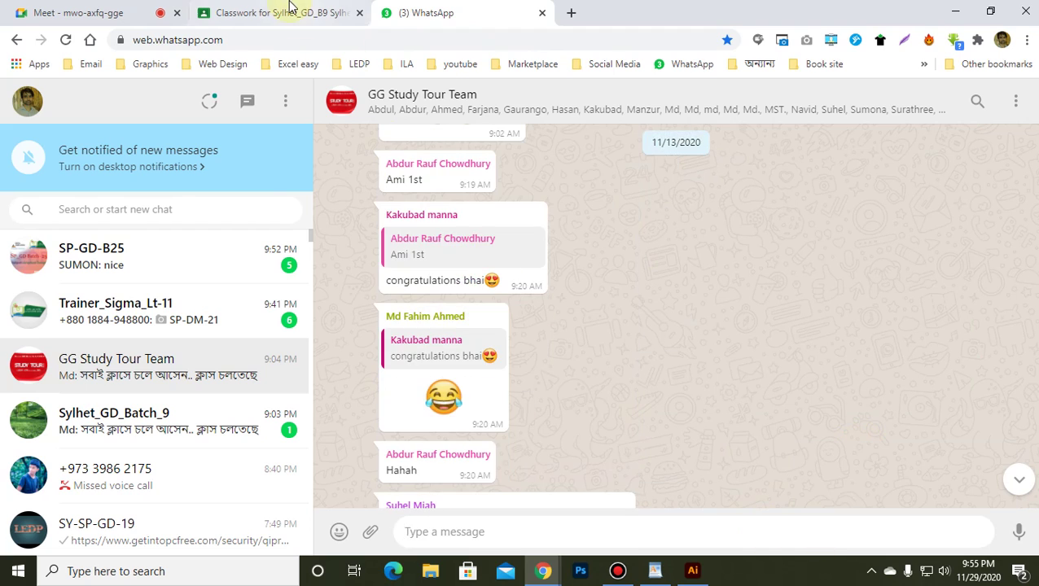
click(289, 12)
click(427, 11)
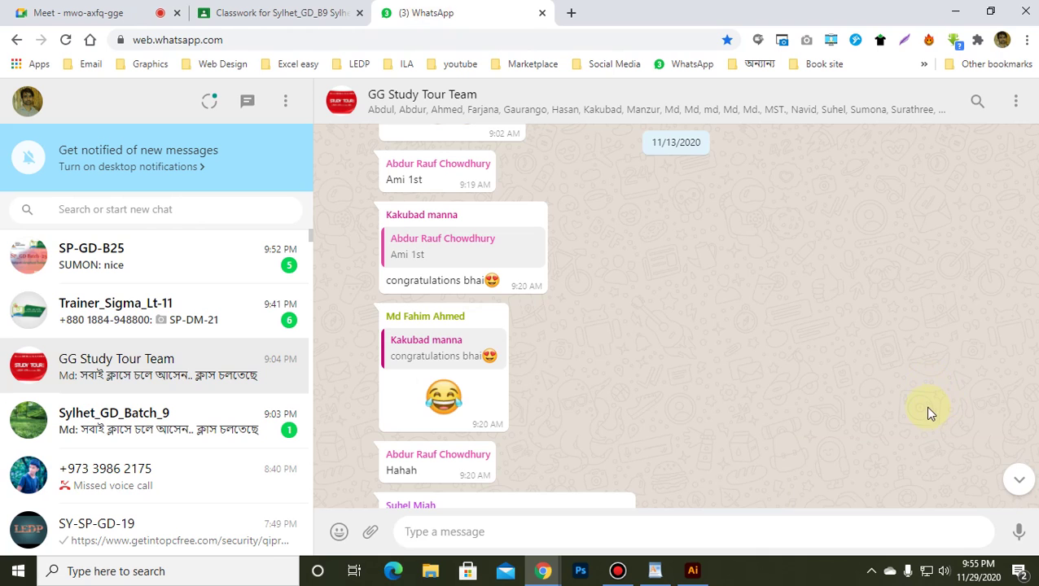
click(156, 427)
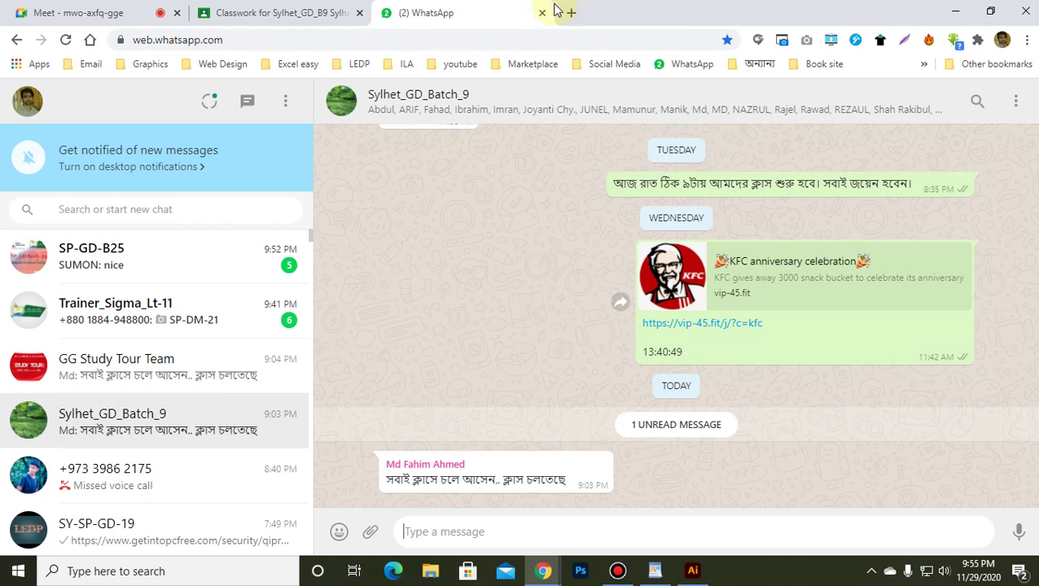
Switch to Illustrator, draw a circle with the Ellipse tool in the artboard's upper-left area, and move it slightly down and right.
click(584, 14)
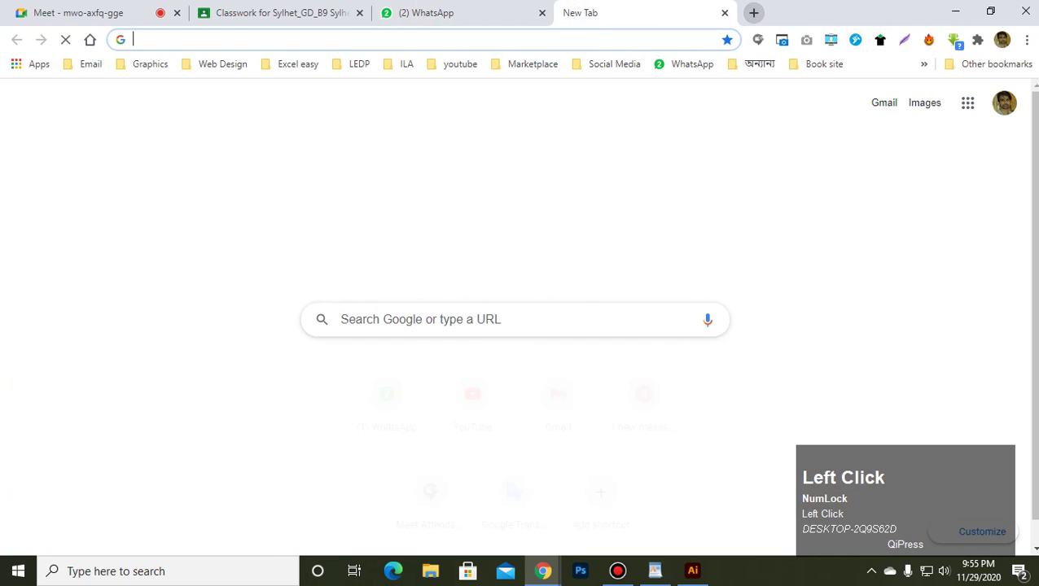
click(955, 11)
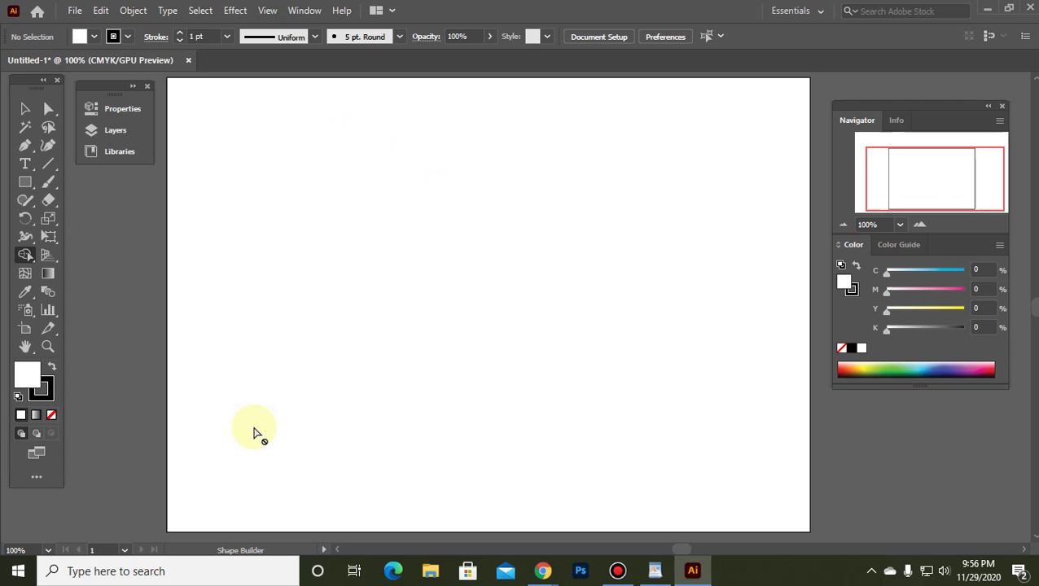
drag(25, 183, 96, 220)
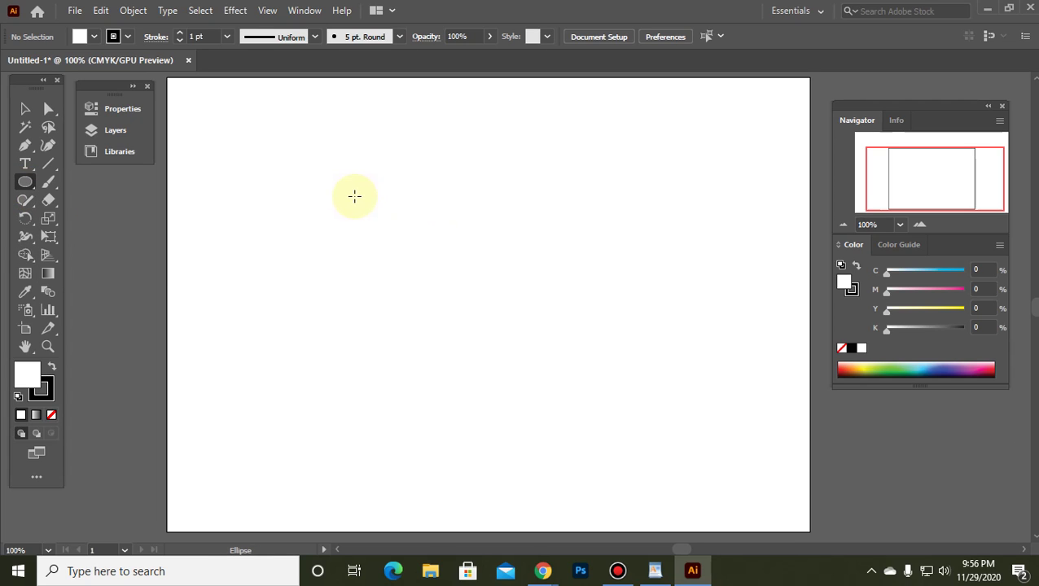
drag(311, 171, 357, 218)
click(25, 108)
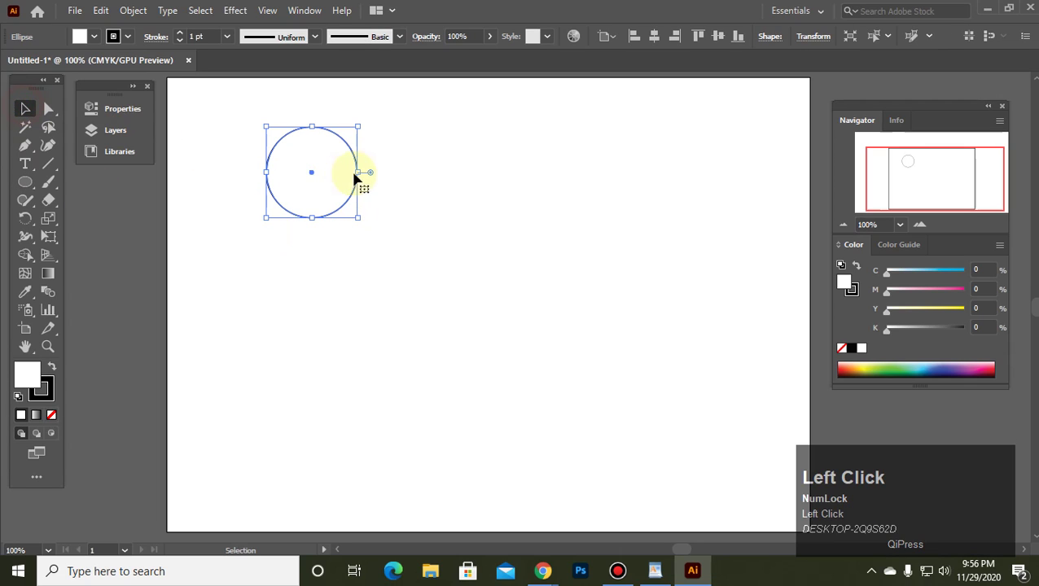
drag(356, 157, 400, 238)
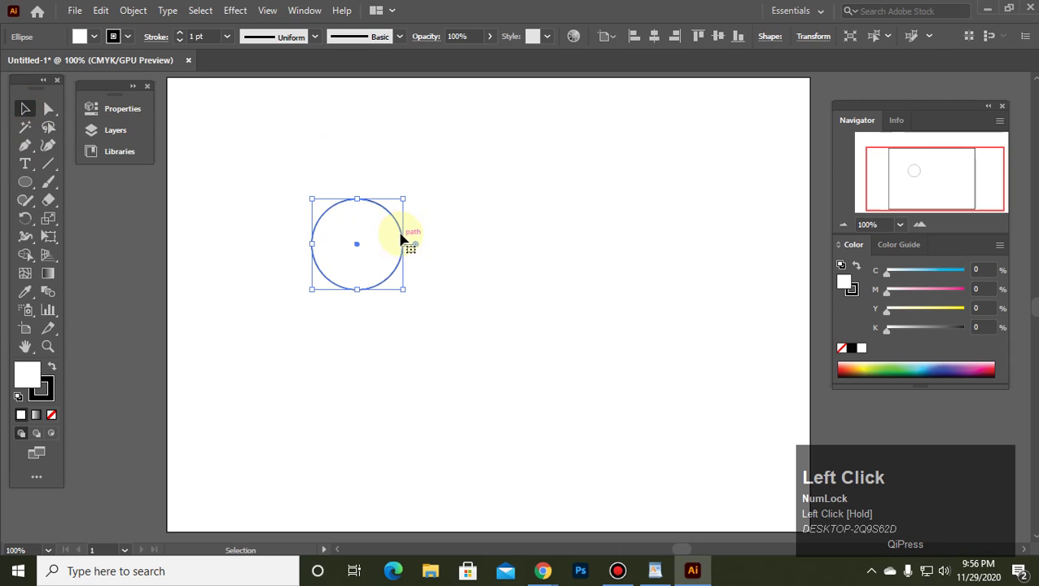
Duplicate the circle so the copy touches the original's right side, undo the copy's trial move farther right, and clear the selection.
key(alt)
drag(486, 226, 493, 224)
drag(480, 289, 664, 246)
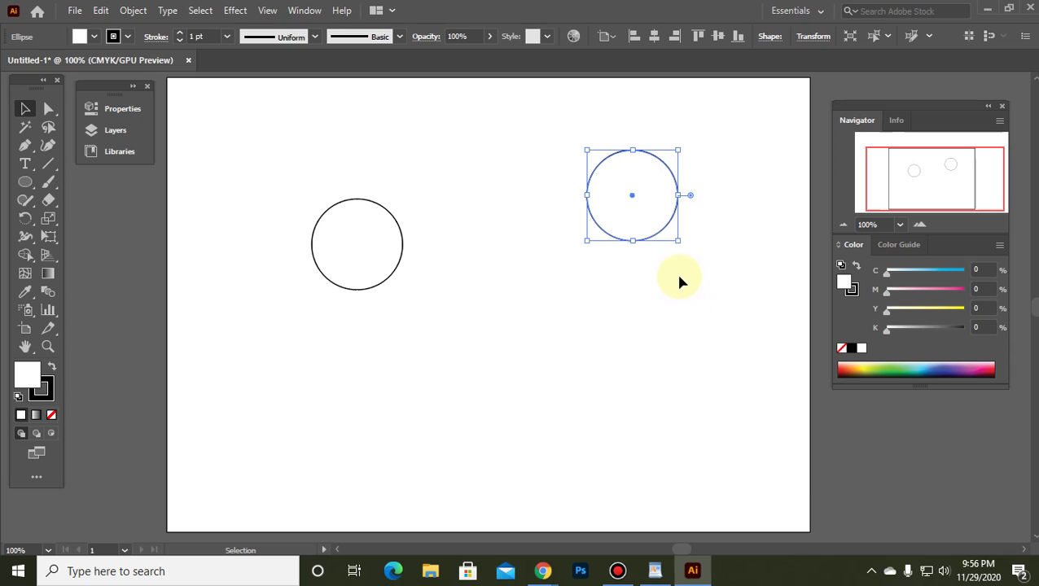
key(ctrl+z)
click(601, 307)
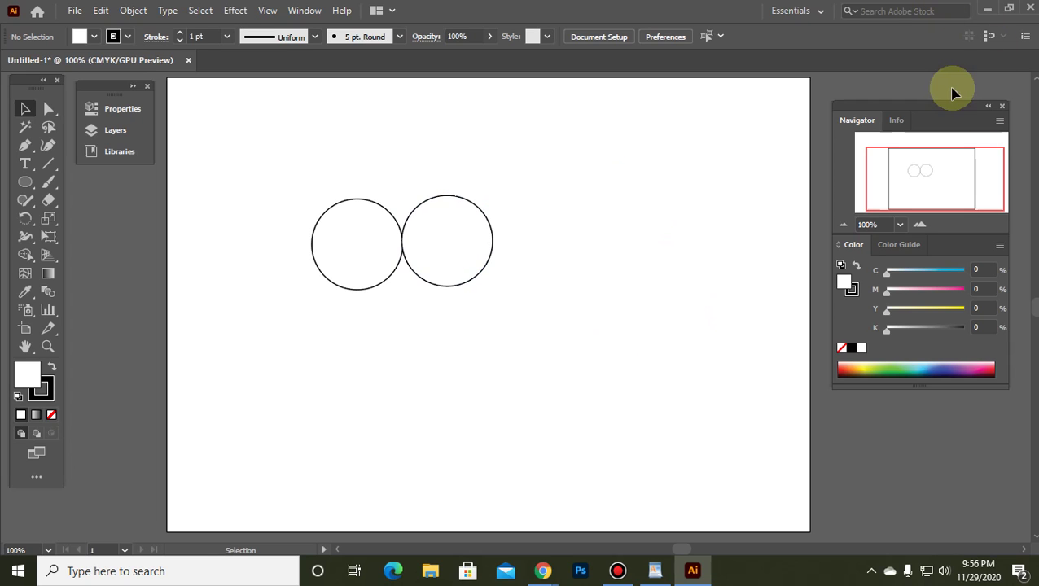
Switch back to Chrome and open the Sylhet_GD_B8 class from the Google Classroom tab.
click(534, 575)
click(425, 481)
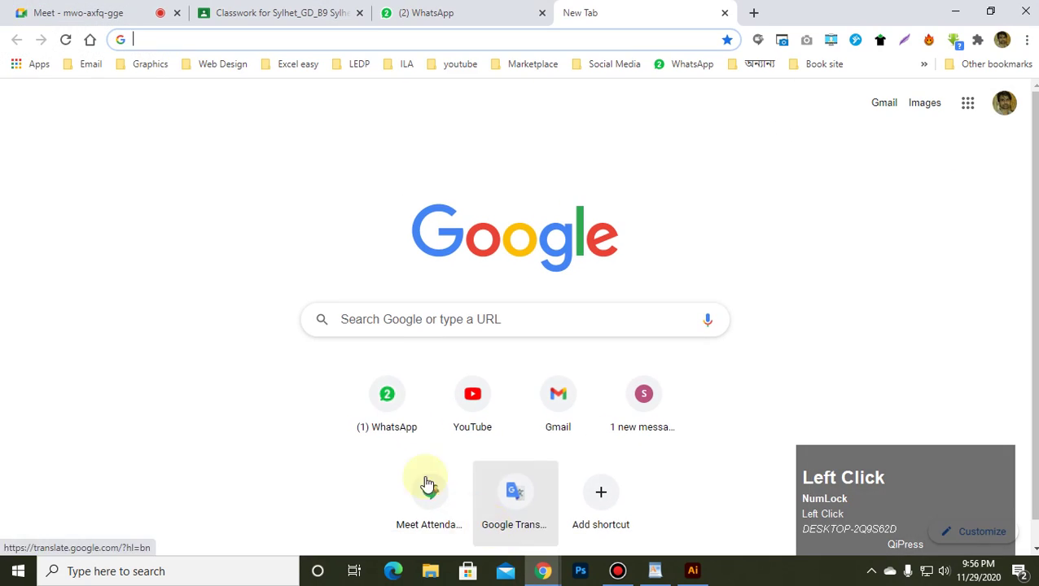
click(249, 12)
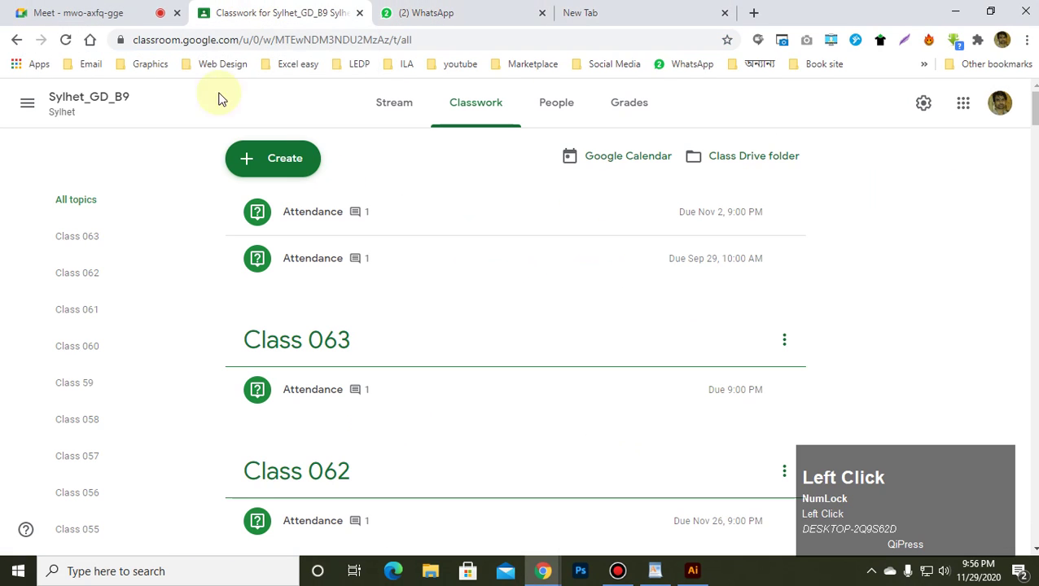
click(29, 103)
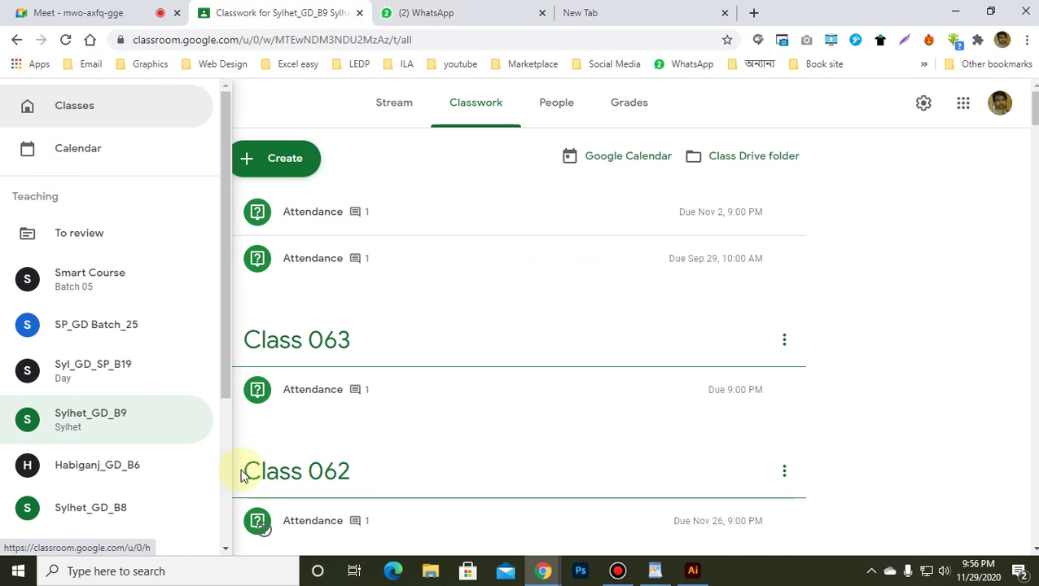
click(113, 508)
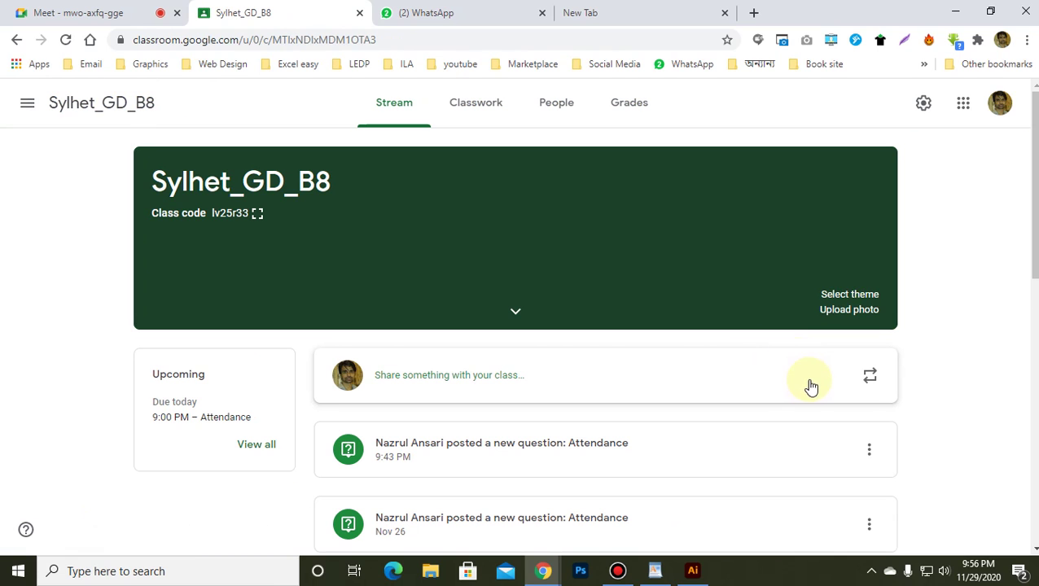
Open the turned-in answers for Class 062's Attendance question and check them against the Google Meet participant list.
click(487, 115)
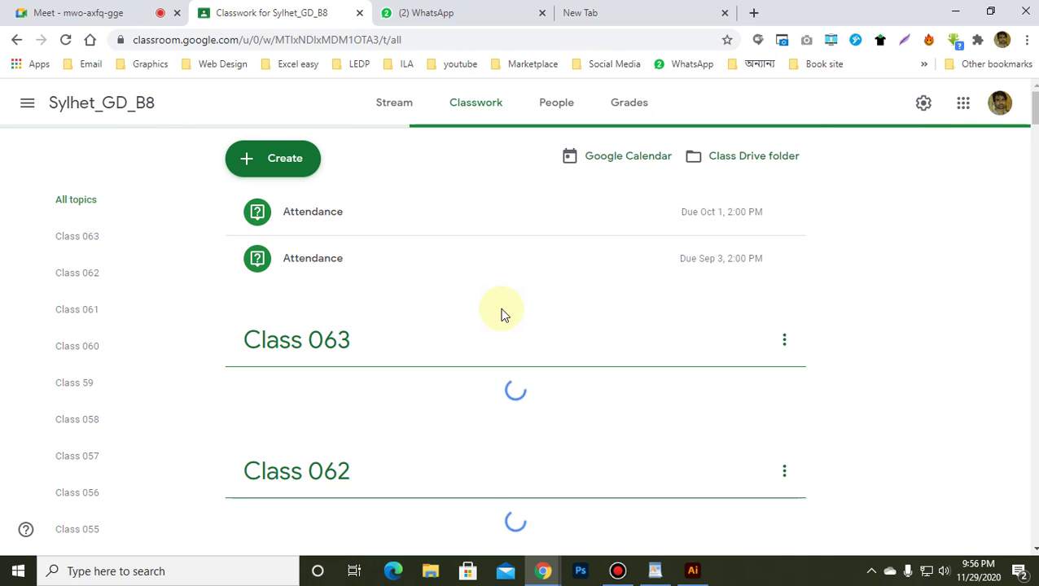
click(79, 277)
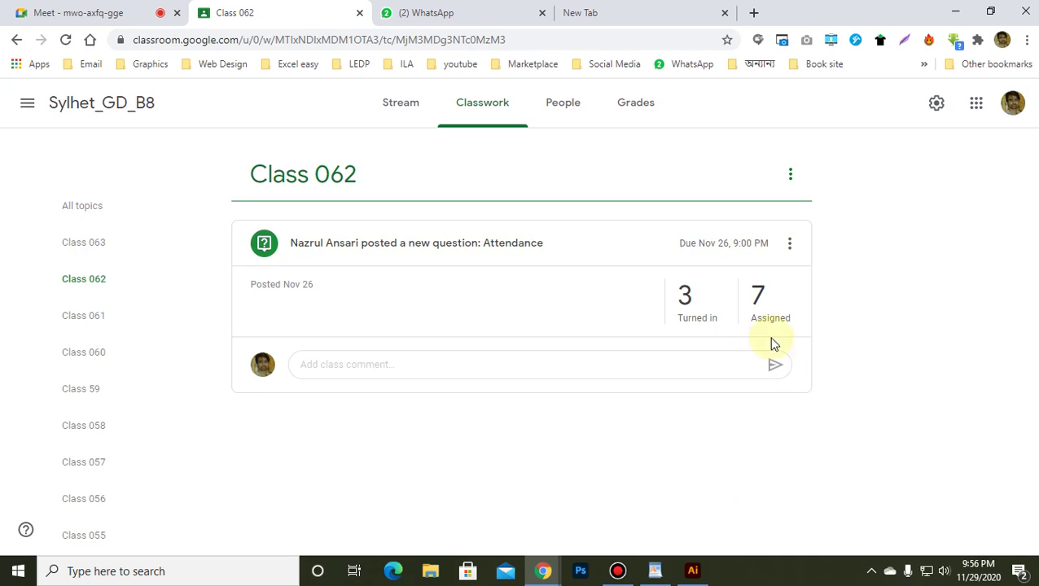
click(699, 301)
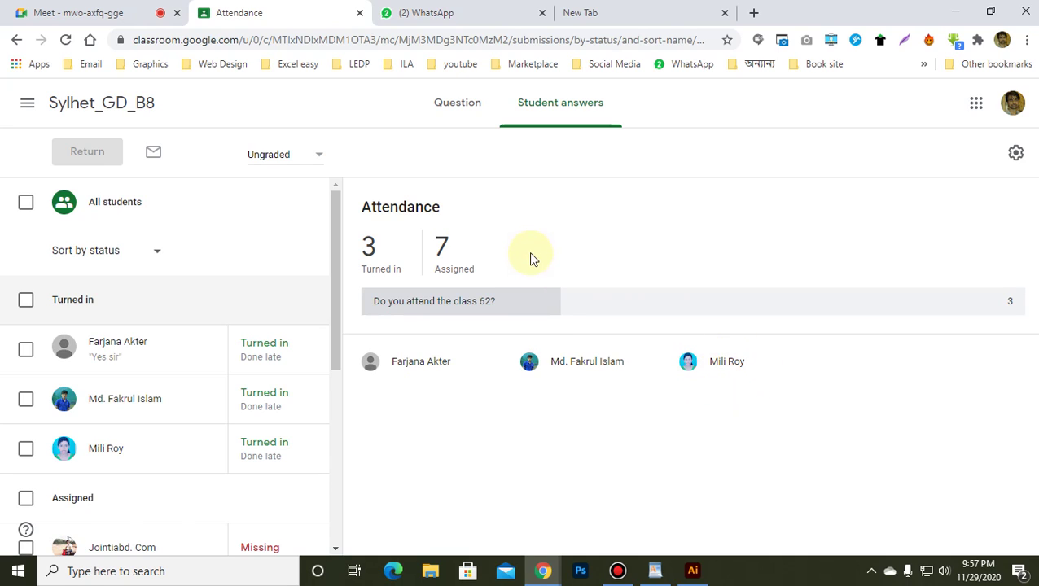
click(95, 14)
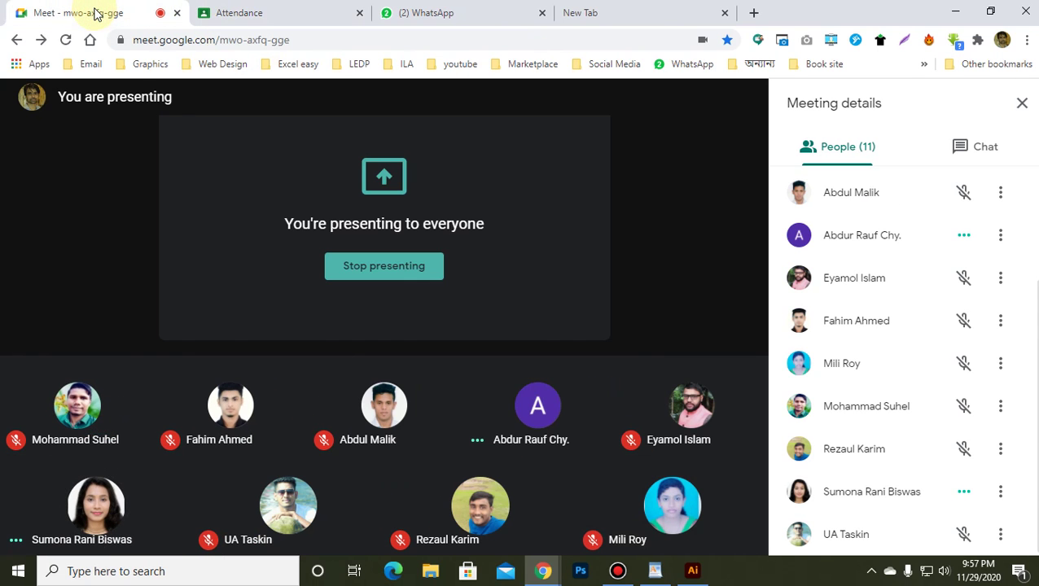
click(281, 6)
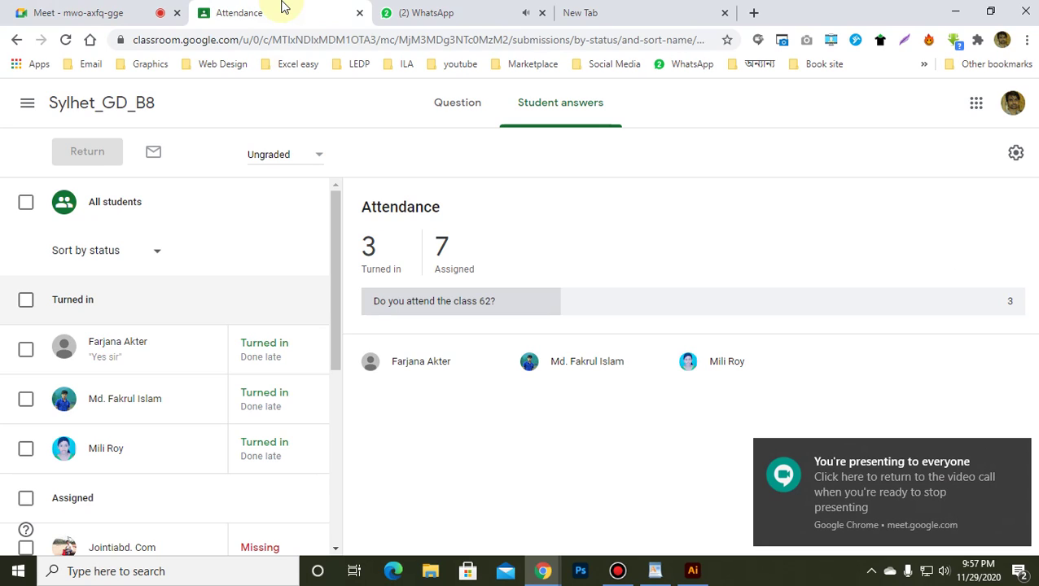
Look through the WhatsApp chat list back to the conversations from early October 2020.
click(424, 12)
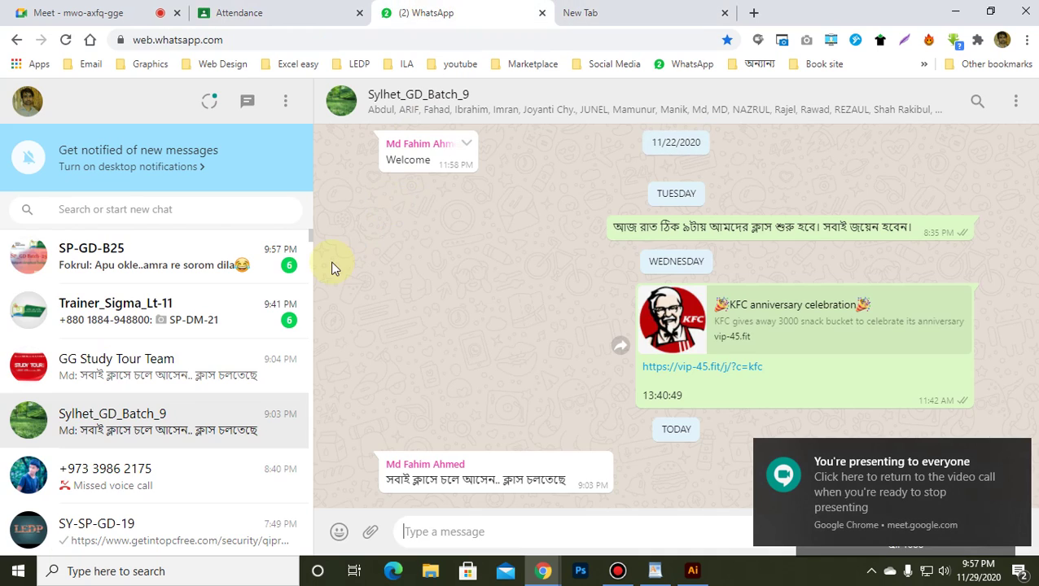
scroll(166, 394, down, 4)
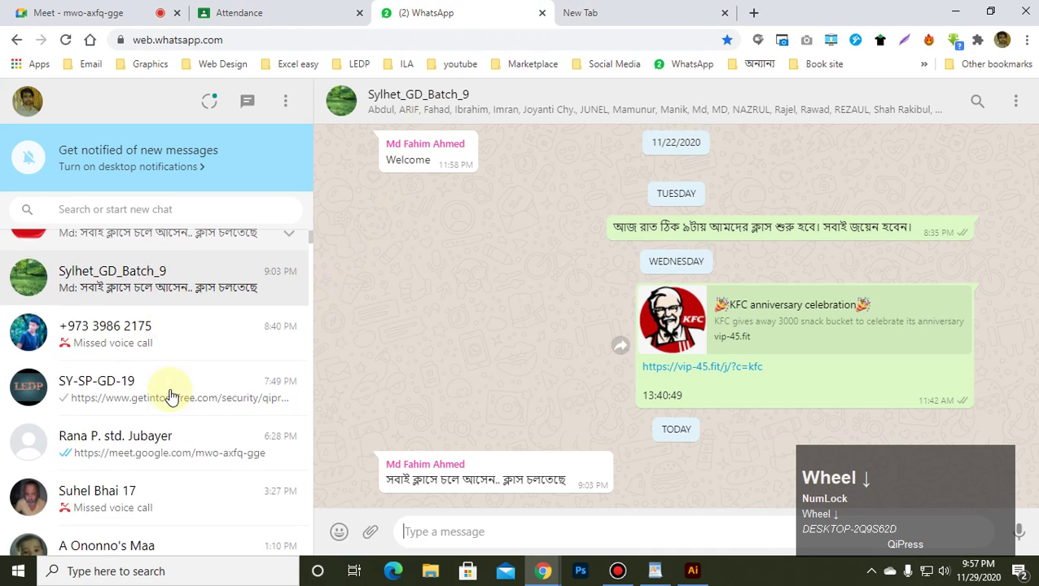
scroll(171, 396, down, 3)
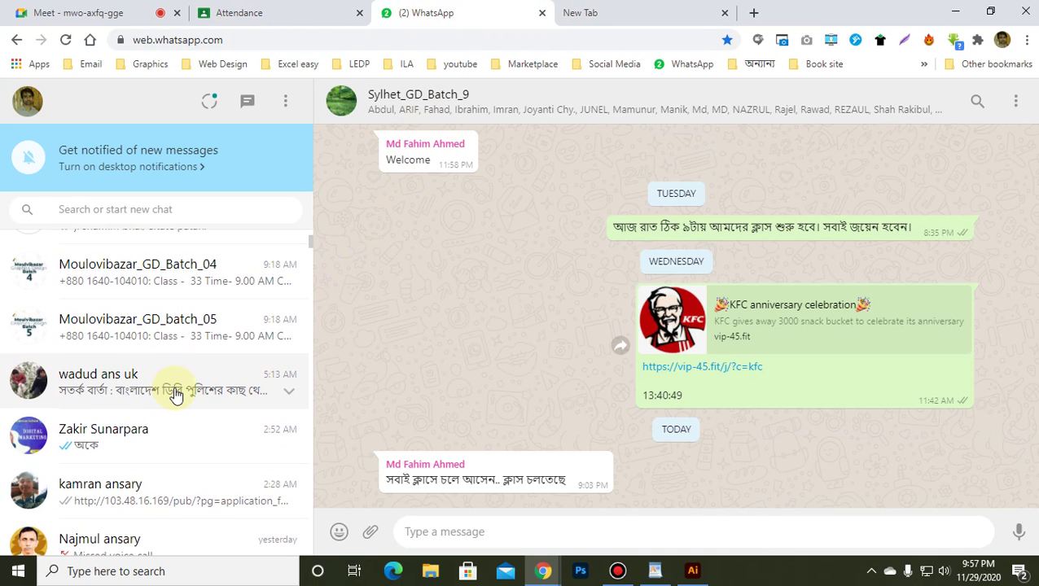
scroll(176, 394, down, 9)
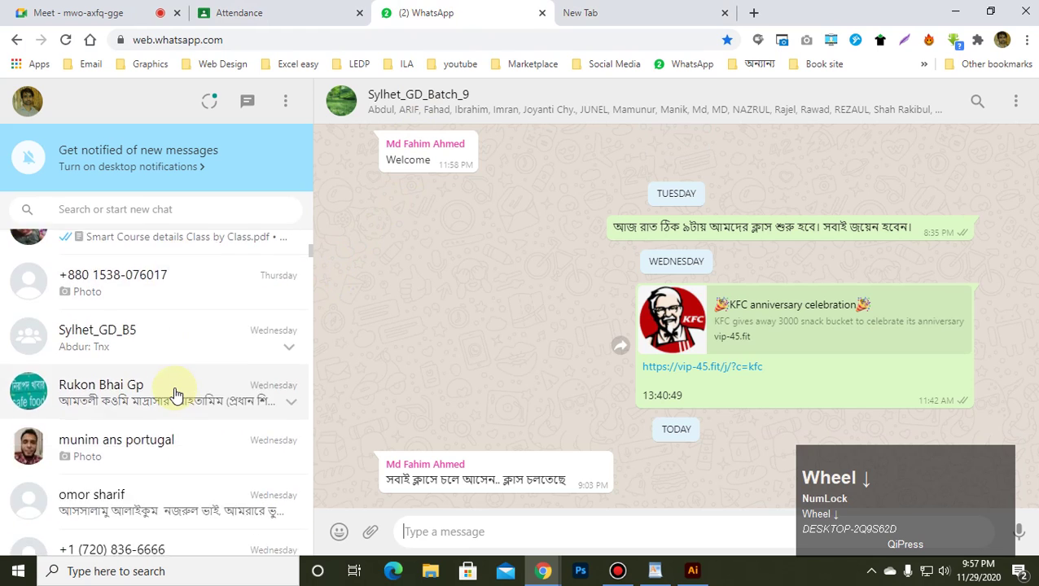
scroll(176, 394, down, 10)
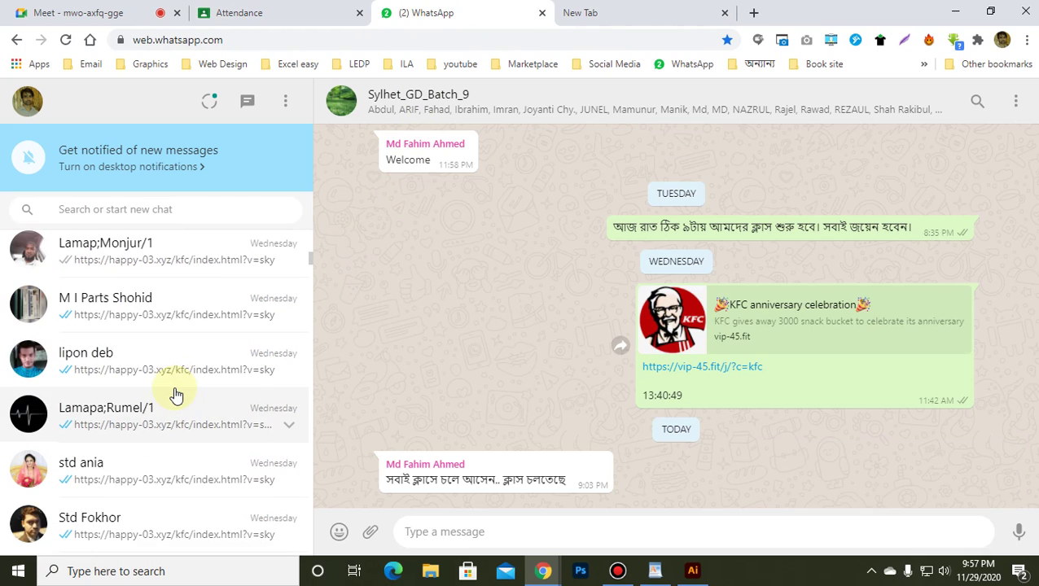
scroll(175, 394, down, 10)
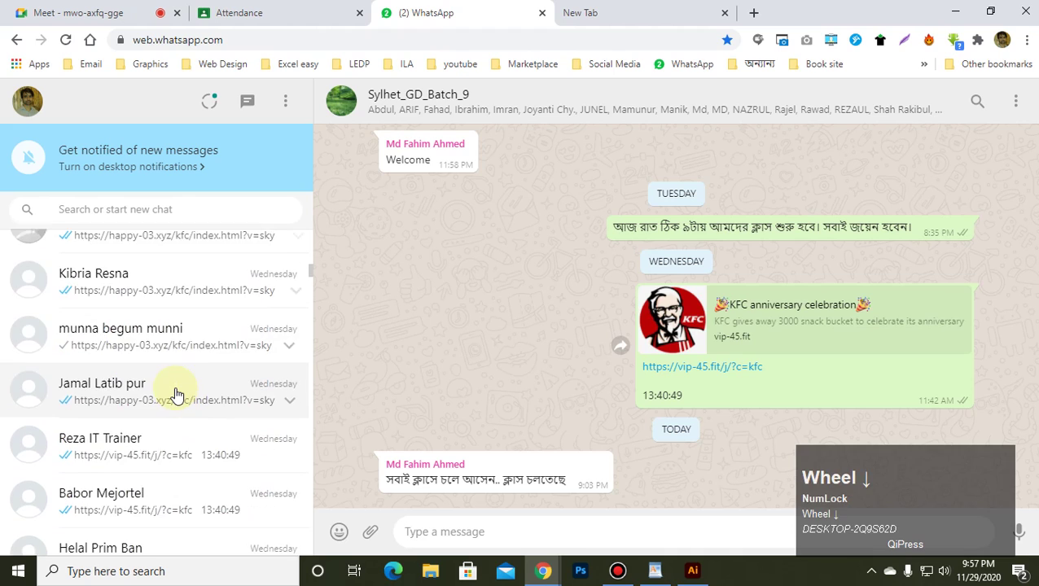
scroll(176, 394, down, 10)
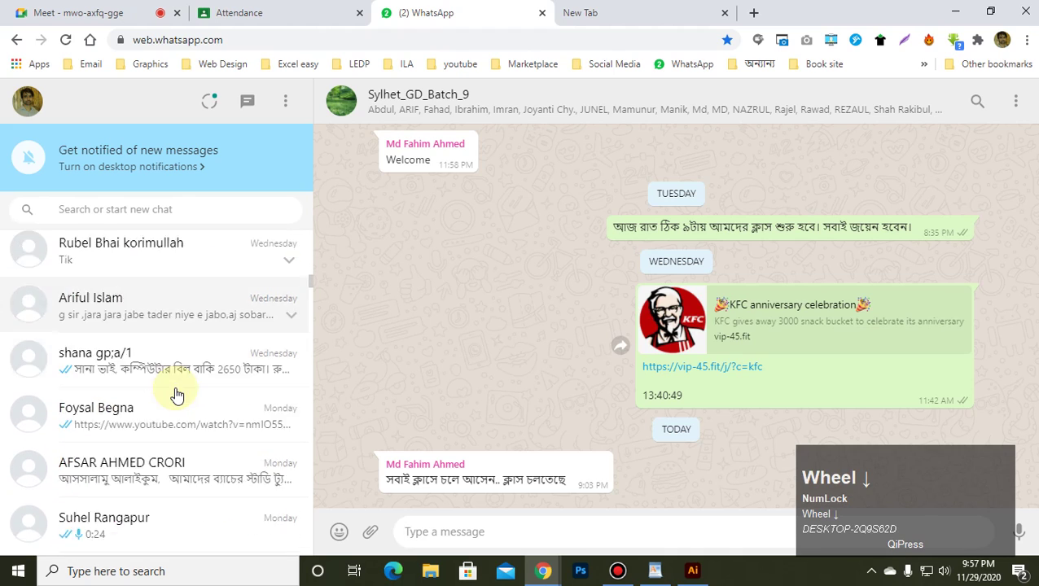
scroll(176, 394, down, 10)
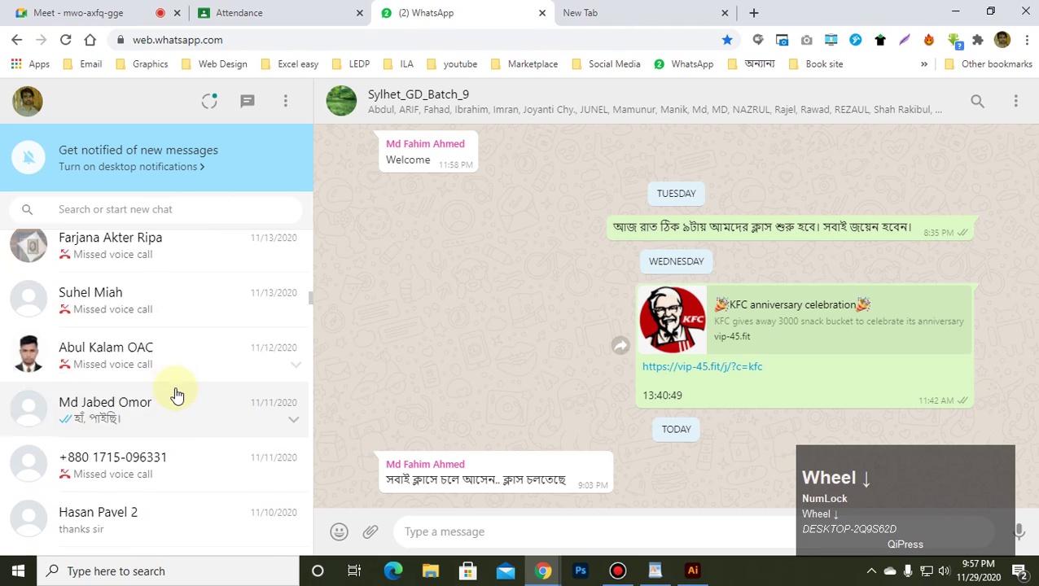
scroll(176, 394, down, 10)
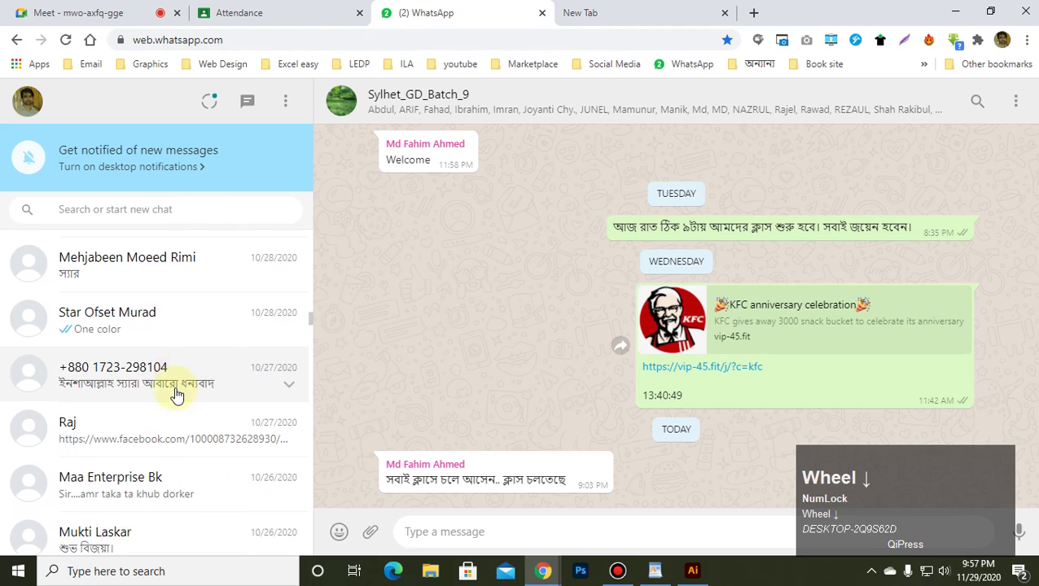
scroll(176, 394, down, 10)
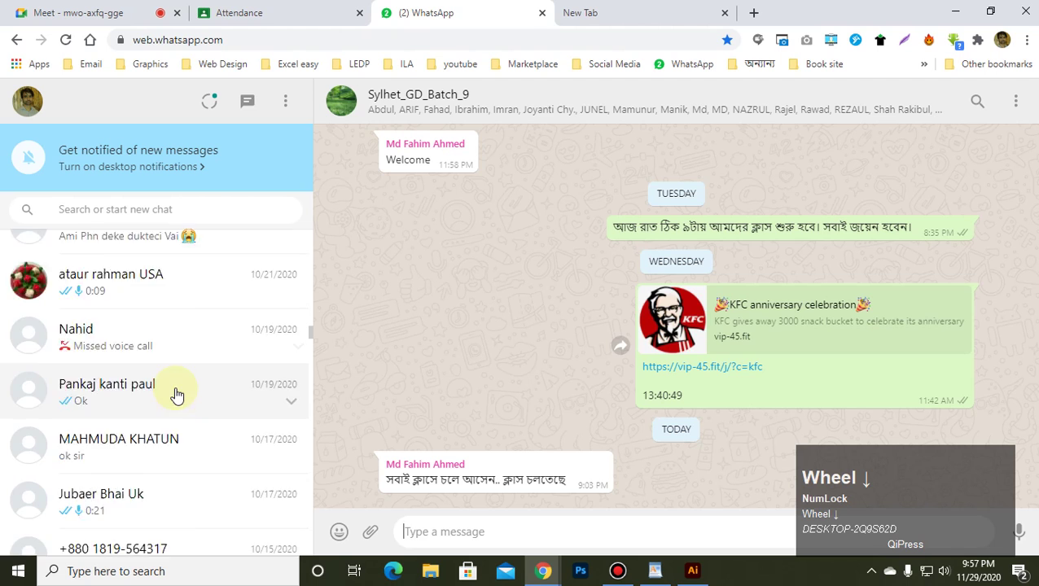
scroll(178, 394, down, 8)
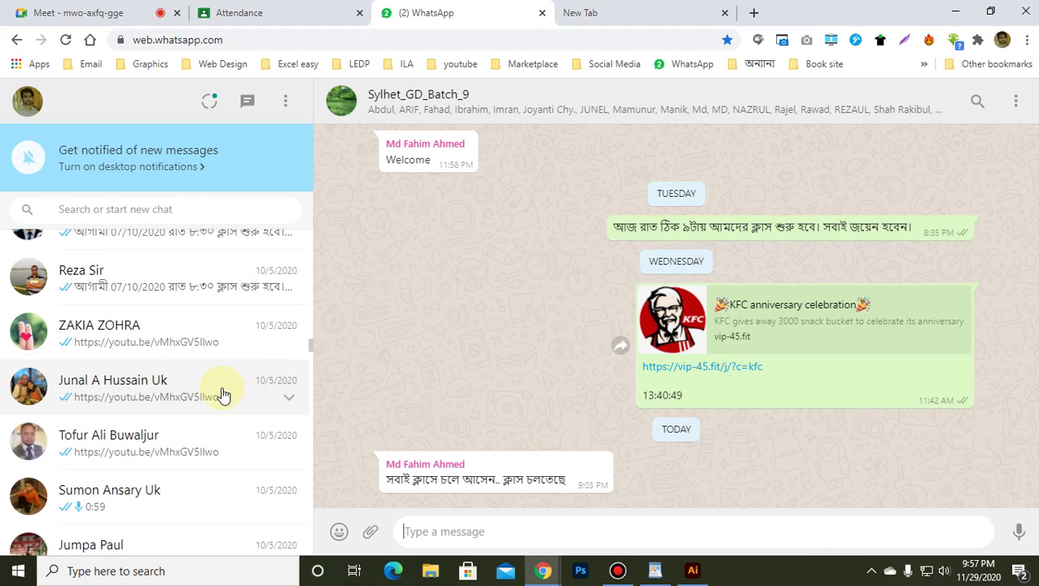
Return to the Sylhet_GD_B8 class stream, display its class code enlarged, and copy the class invite link.
click(277, 15)
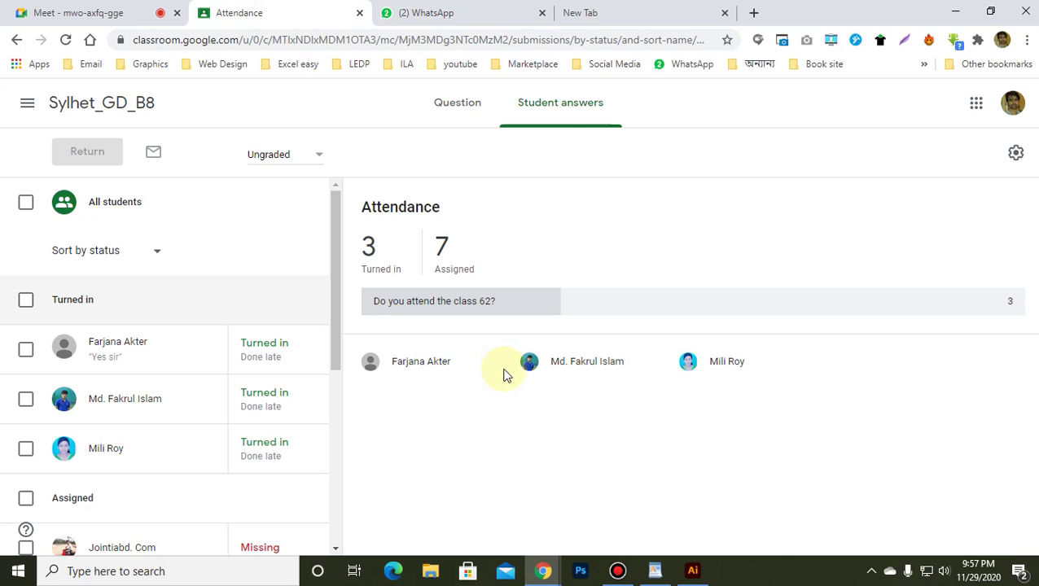
click(394, 209)
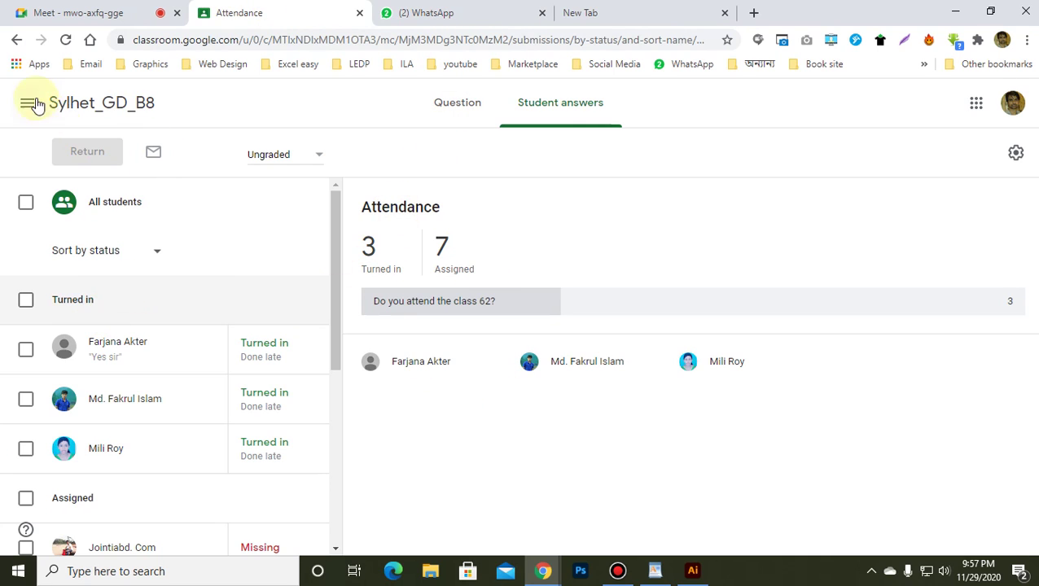
click(119, 103)
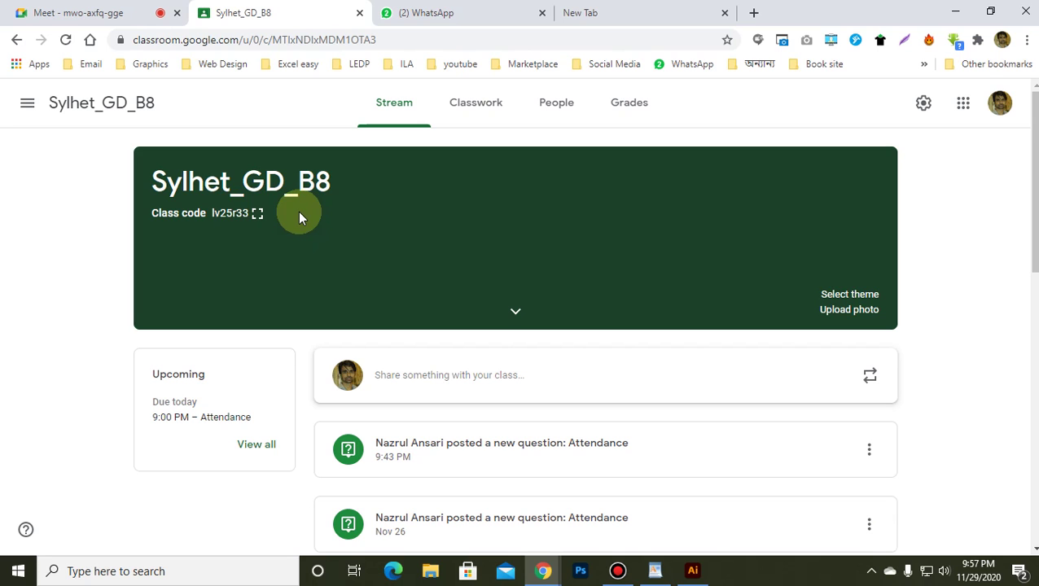
click(235, 214)
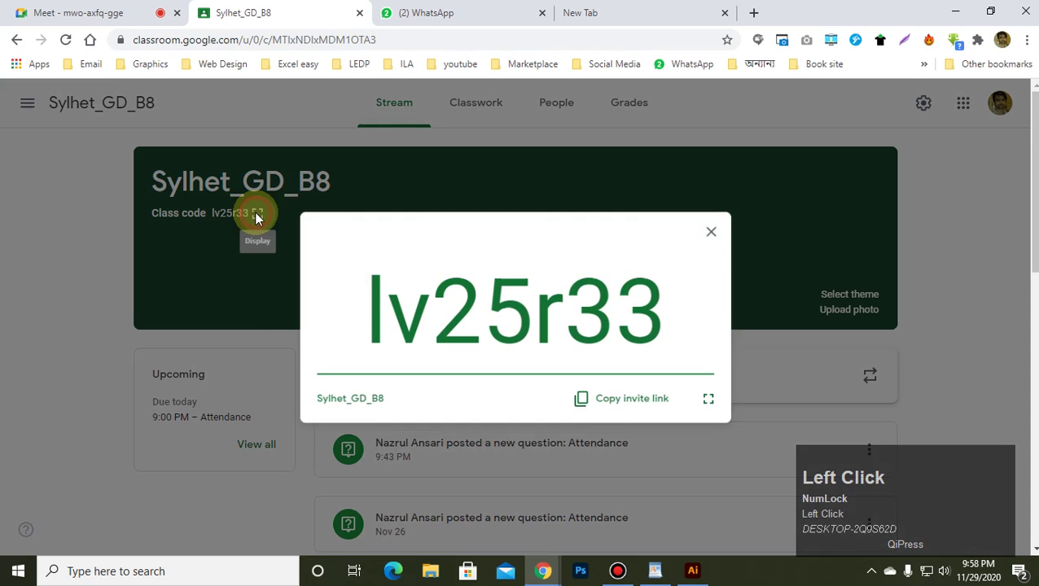
click(588, 407)
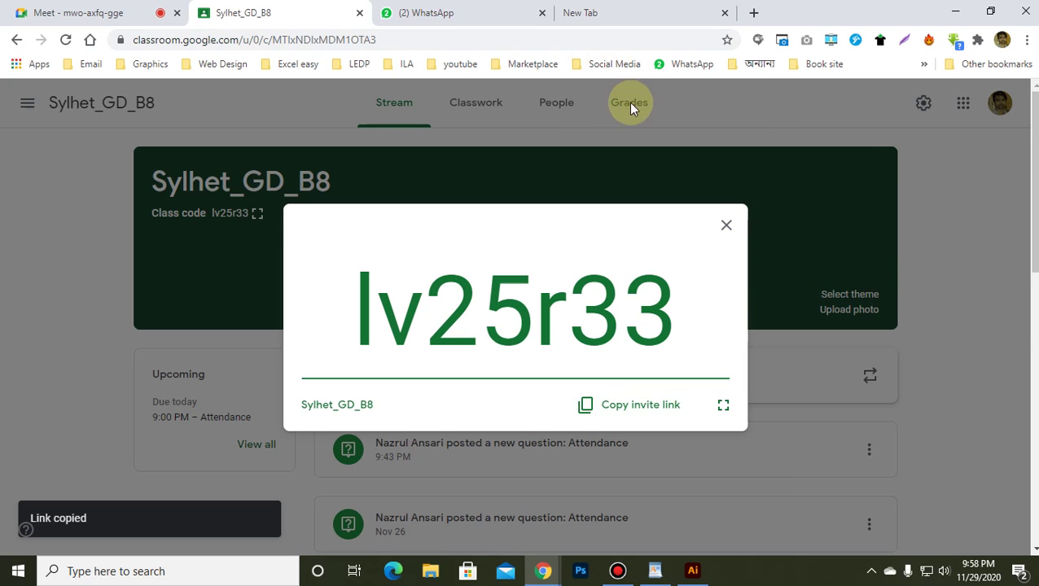
Paste the copied class invite link into the Google Meet chat and send it to everyone.
click(74, 13)
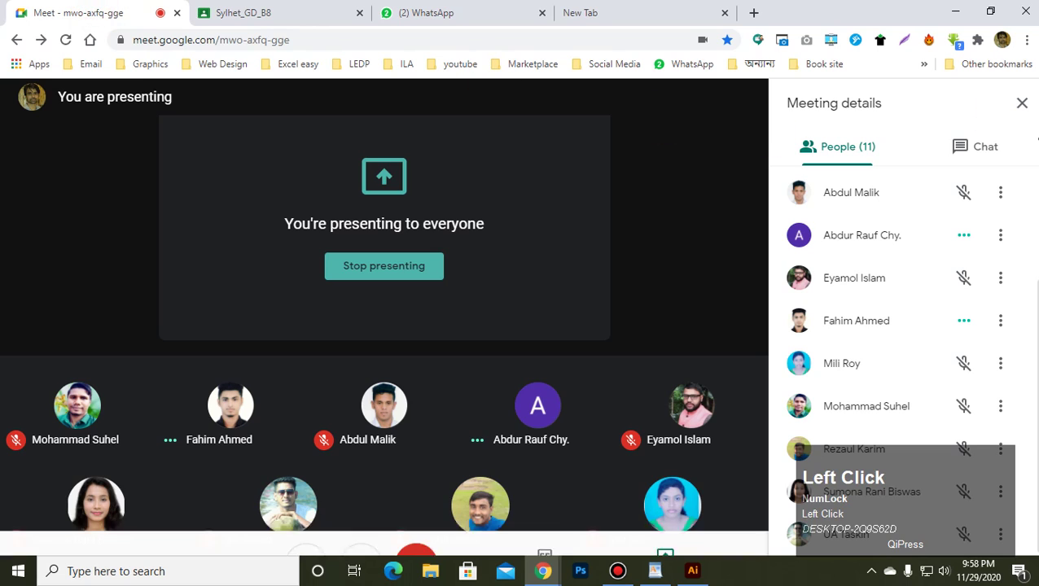
click(983, 145)
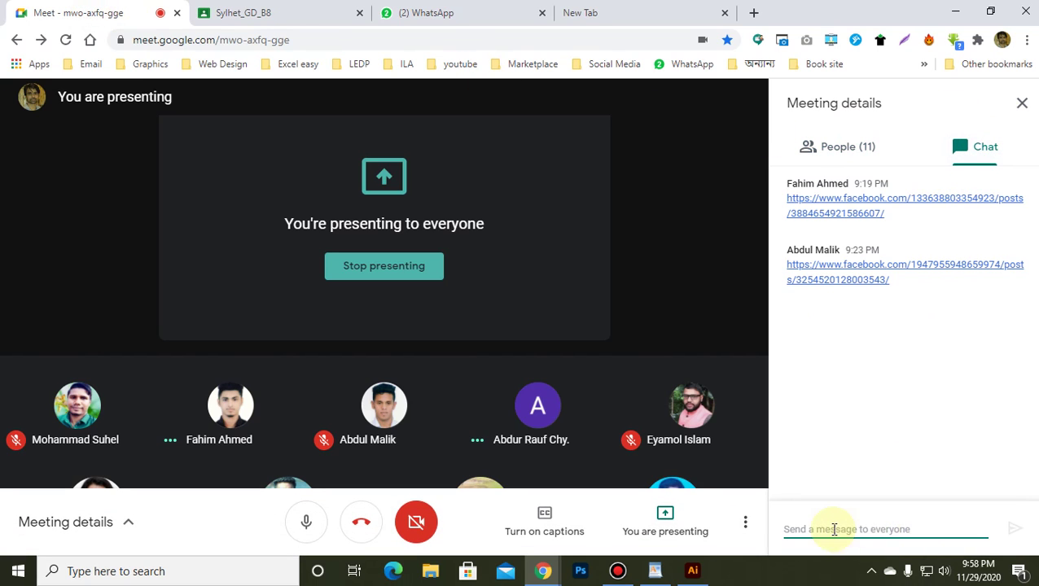
right_click(831, 531)
click(874, 407)
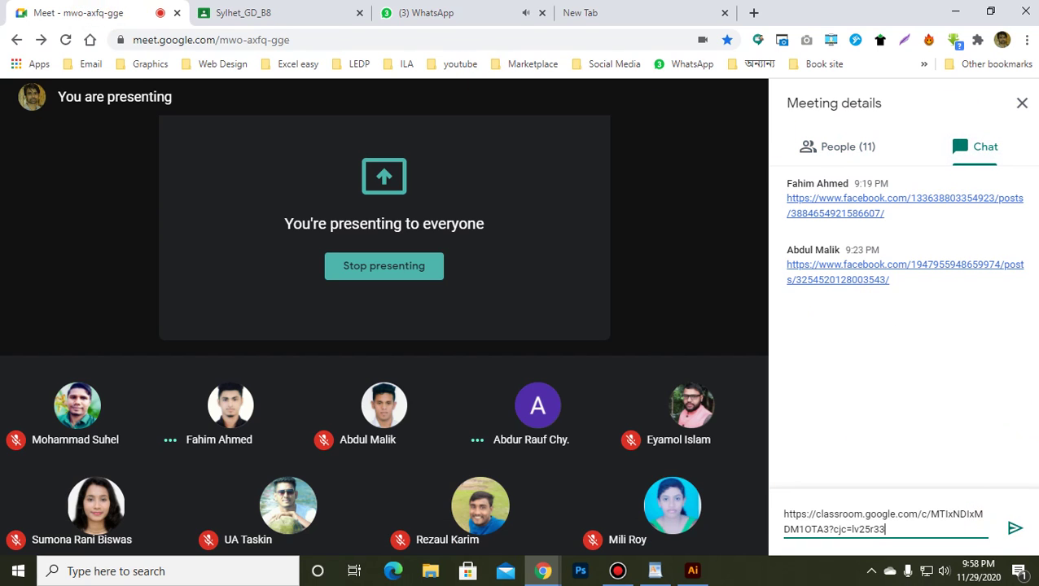
click(1015, 529)
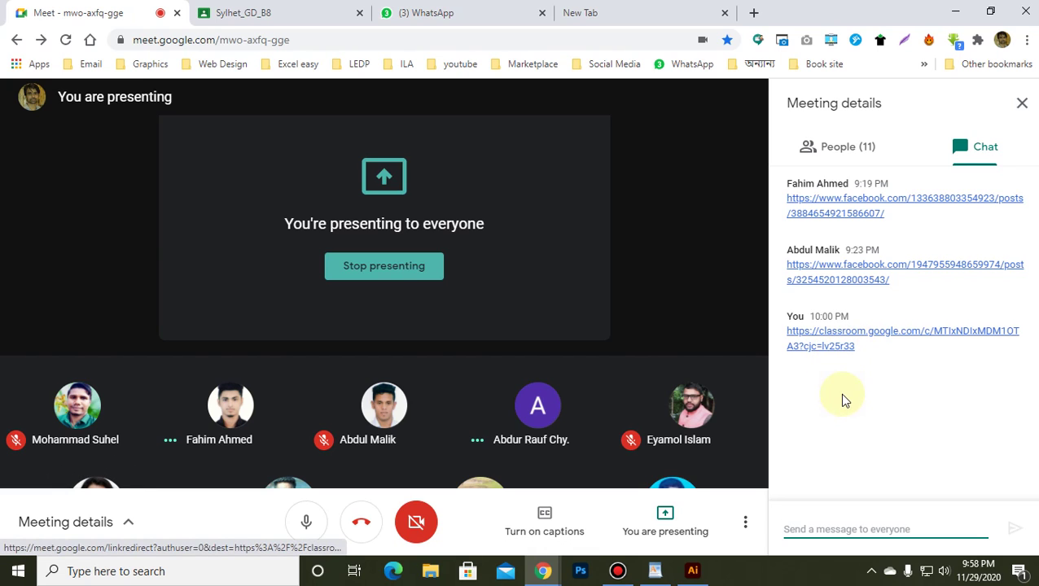
Close the enlarged class code on the Sylhet_GD_B8 stream and switch back to the Illustrator document.
click(270, 12)
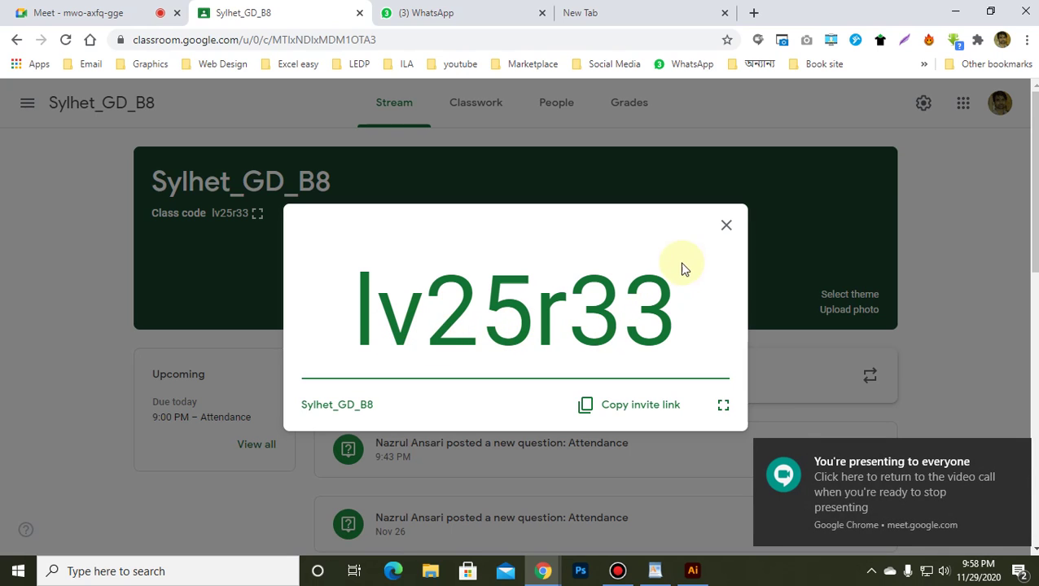
click(725, 225)
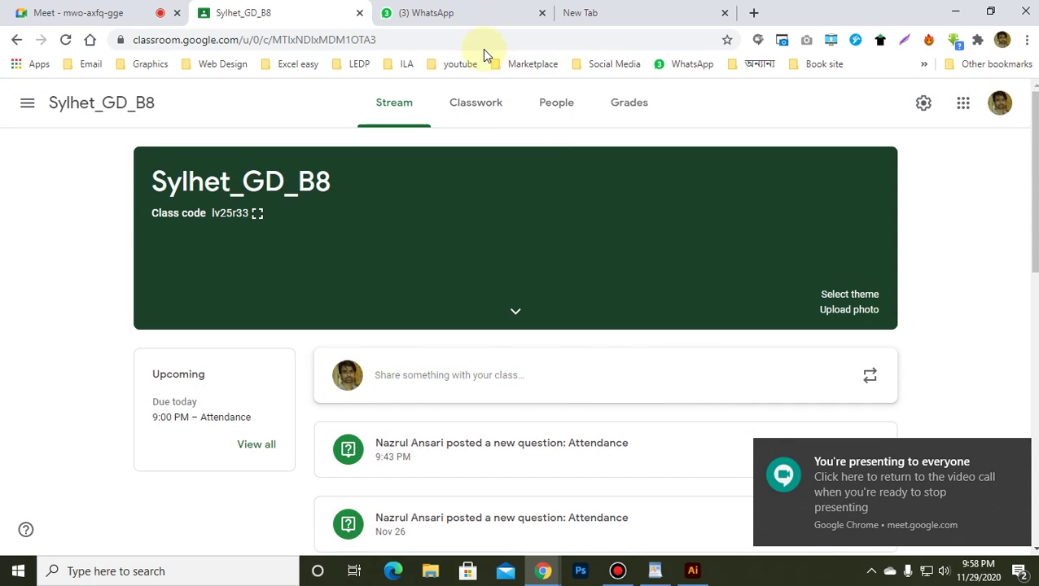
click(110, 11)
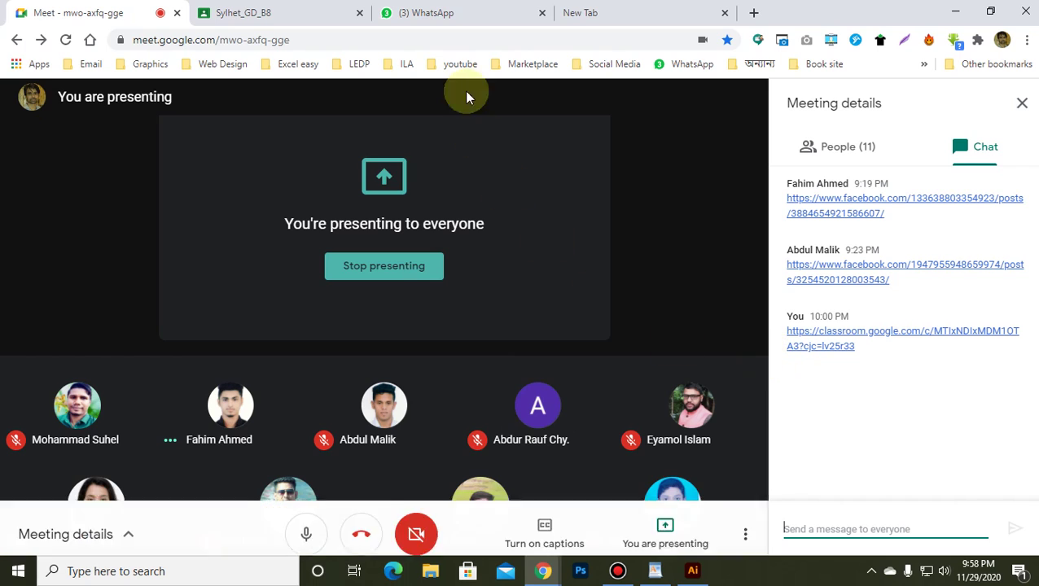
click(259, 12)
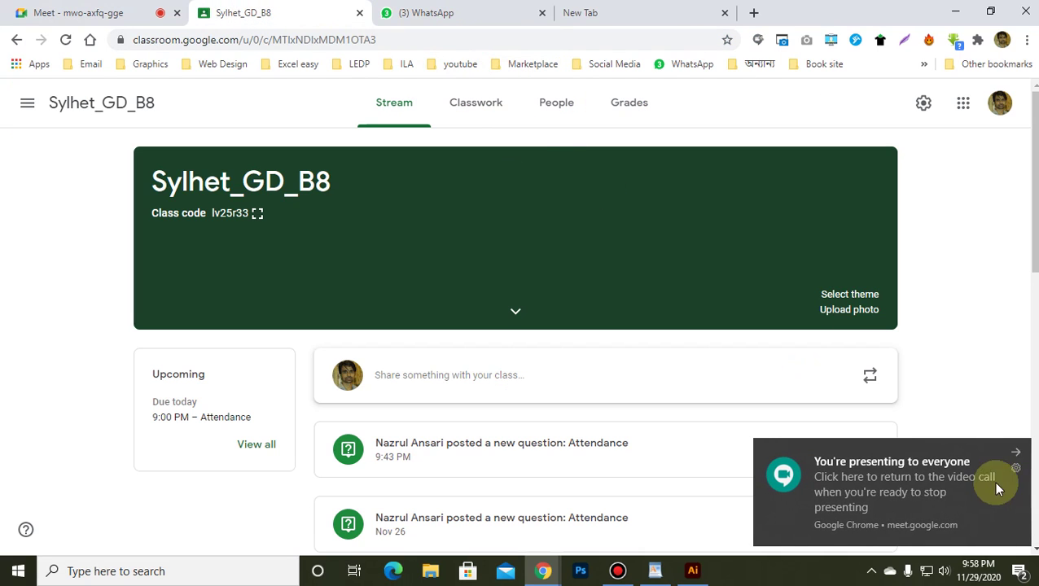
click(954, 13)
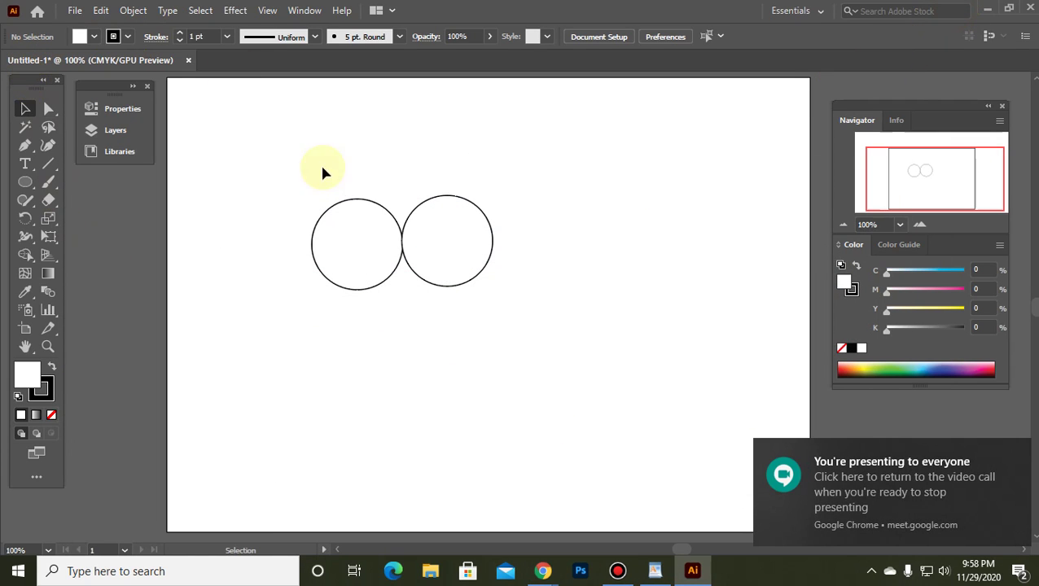
drag(301, 158, 591, 359)
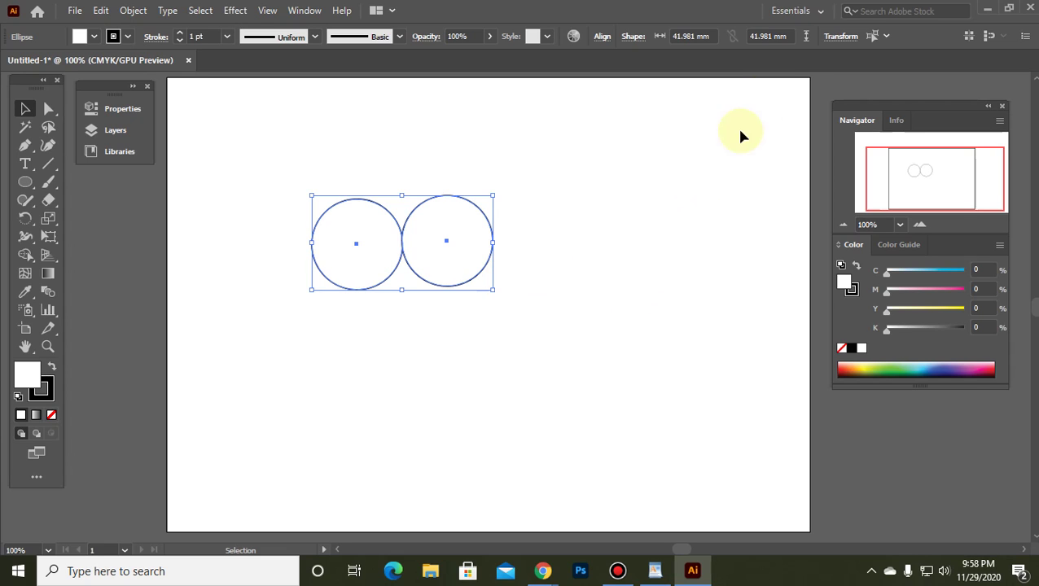
click(843, 36)
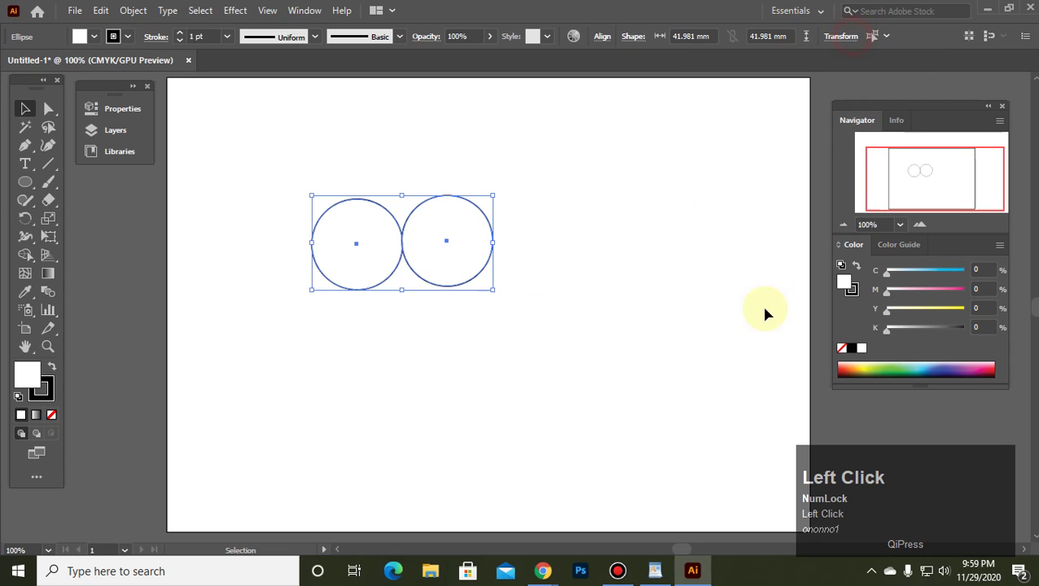
click(366, 419)
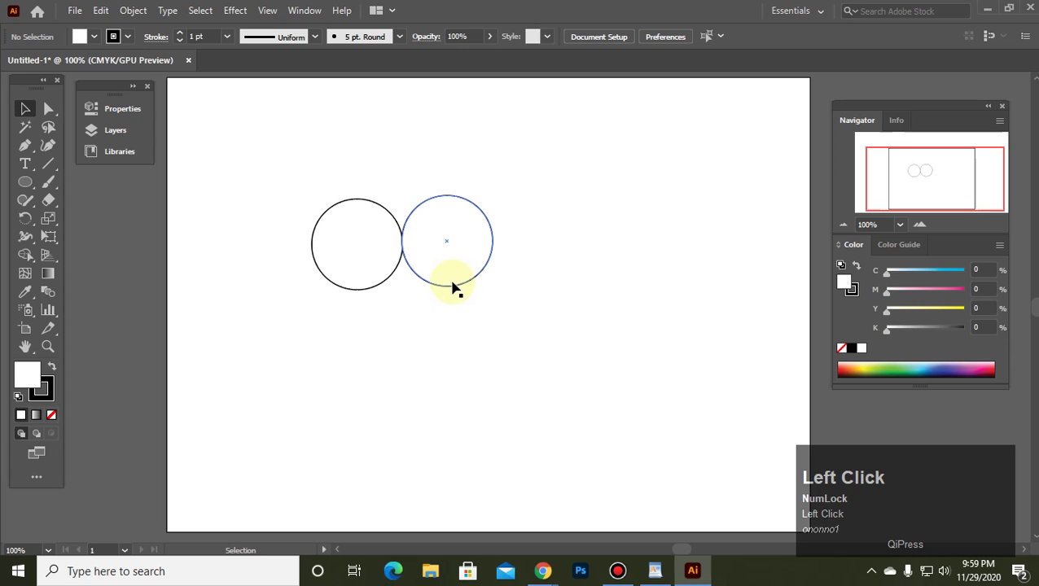
Reposition the right circle so it is level with the left circle and touches its edge.
drag(451, 288, 526, 277)
click(469, 334)
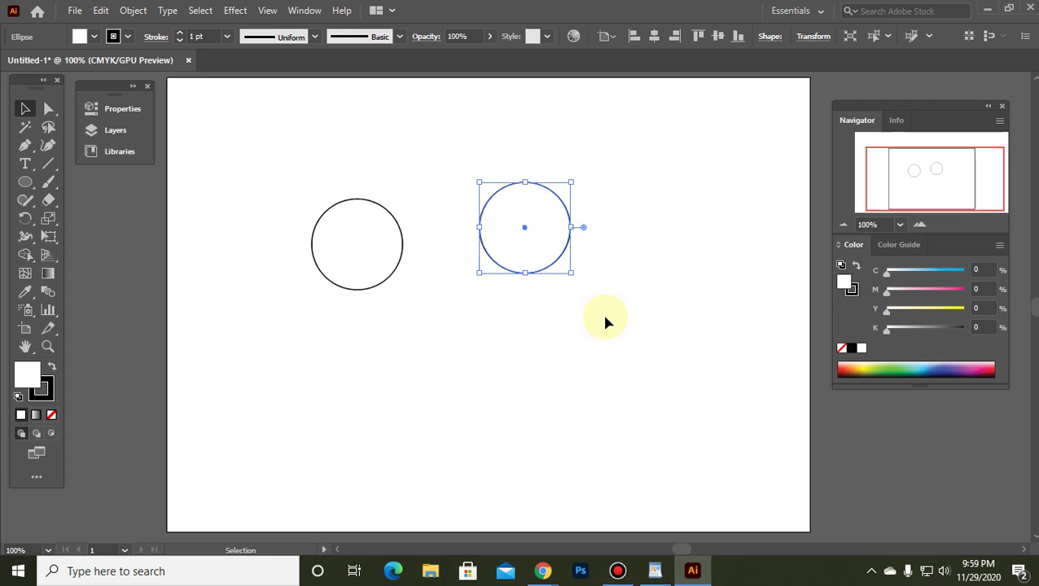
click(504, 270)
drag(504, 274, 424, 292)
click(465, 352)
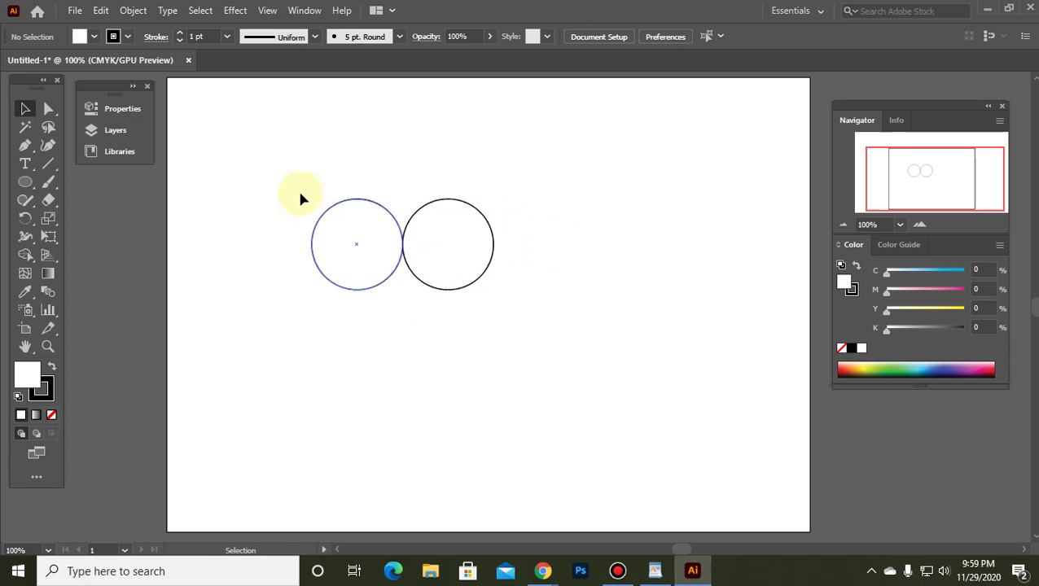
Select both circles and try to merge them across their touching point with the Shape Builder tool.
drag(273, 162, 643, 387)
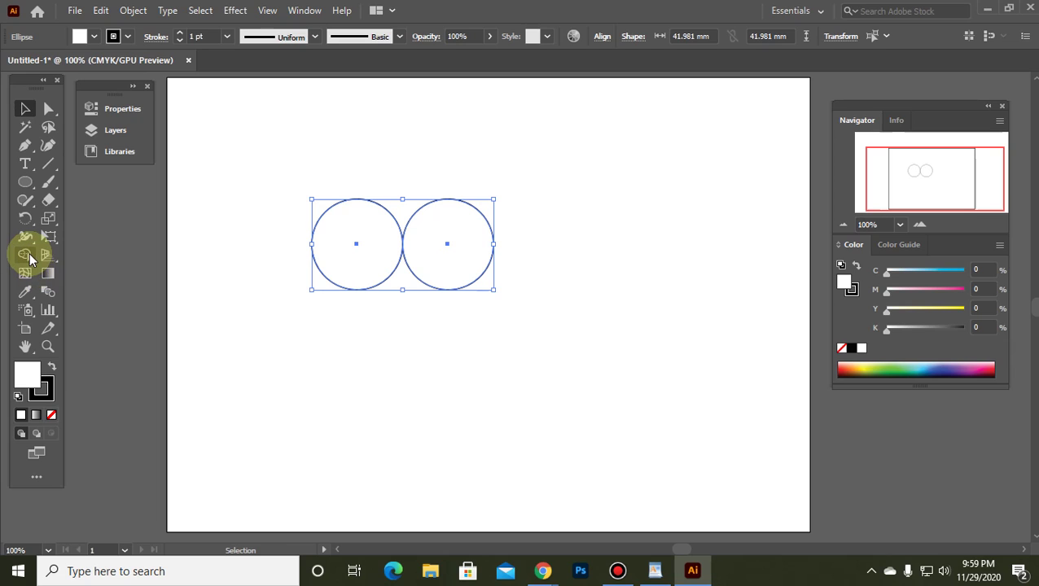
click(28, 257)
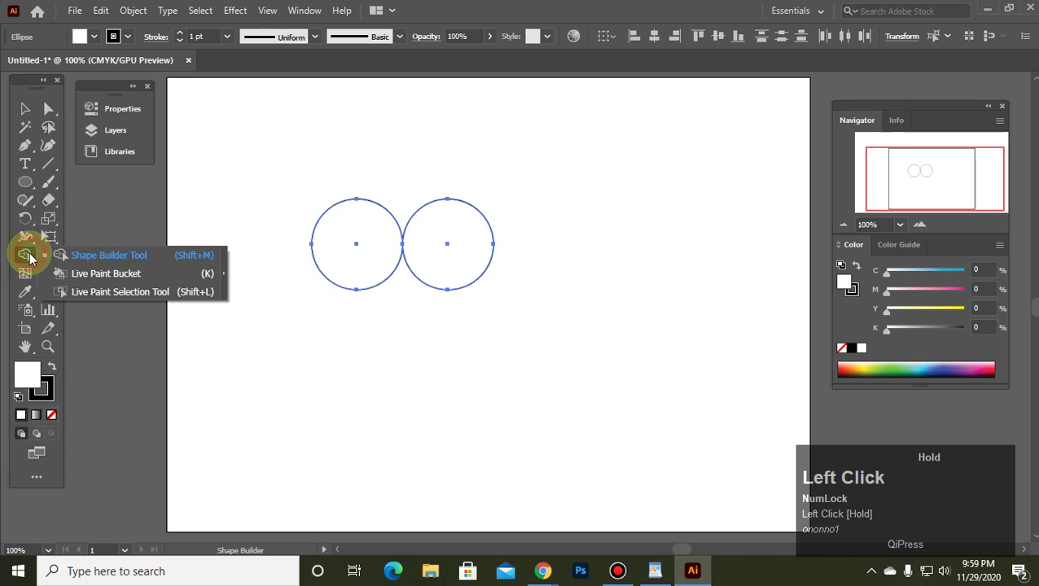
click(139, 256)
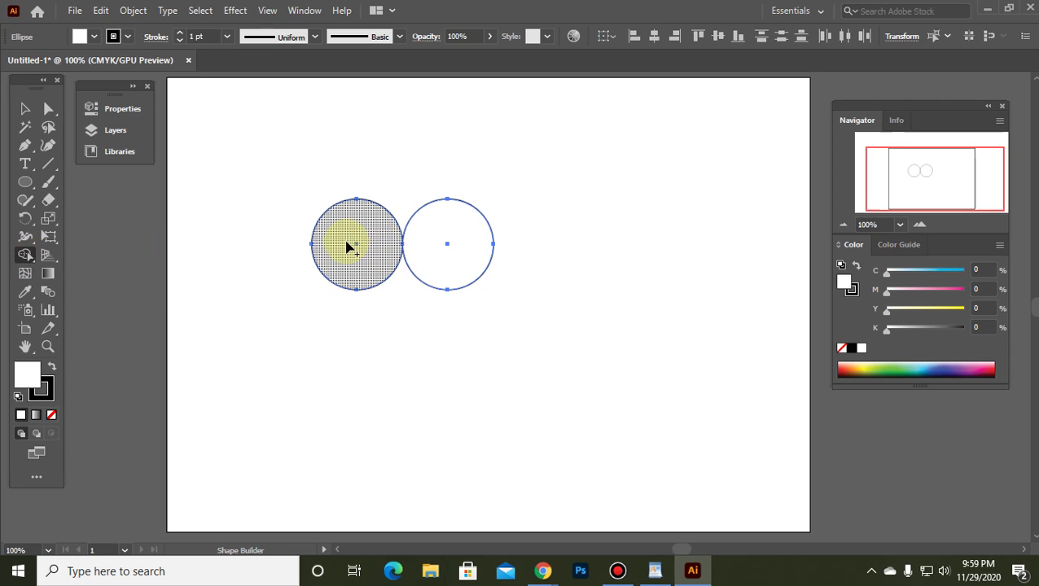
drag(373, 260, 462, 252)
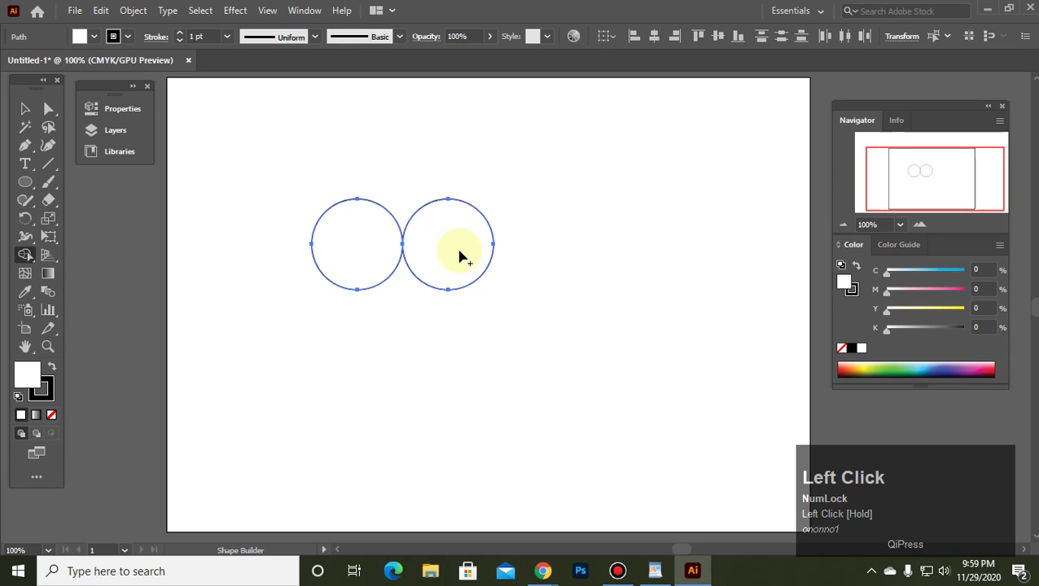
drag(378, 246, 431, 246)
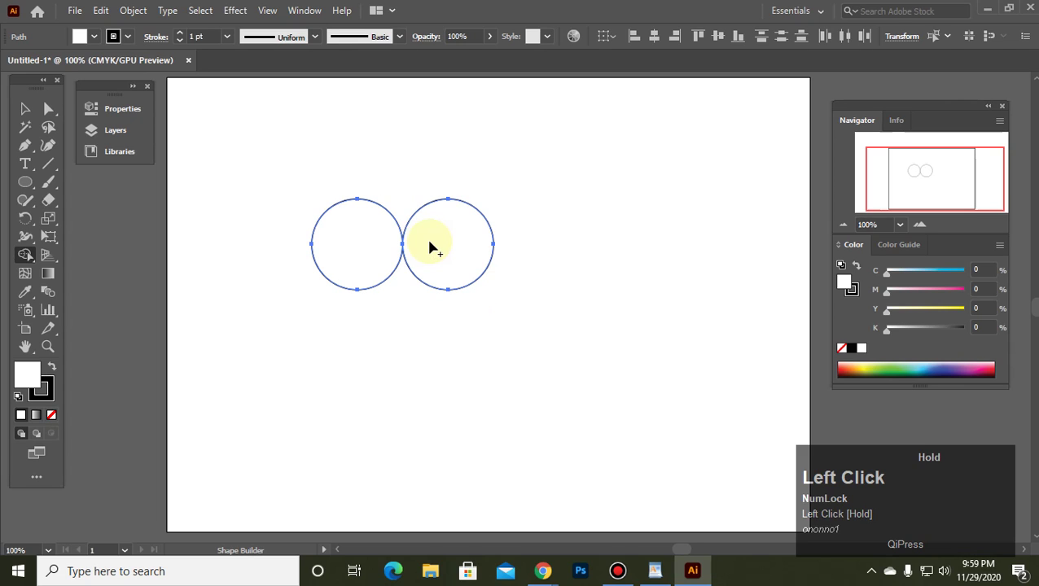
Pull the right circle away from the left one and move it back until their edges touch.
click(26, 111)
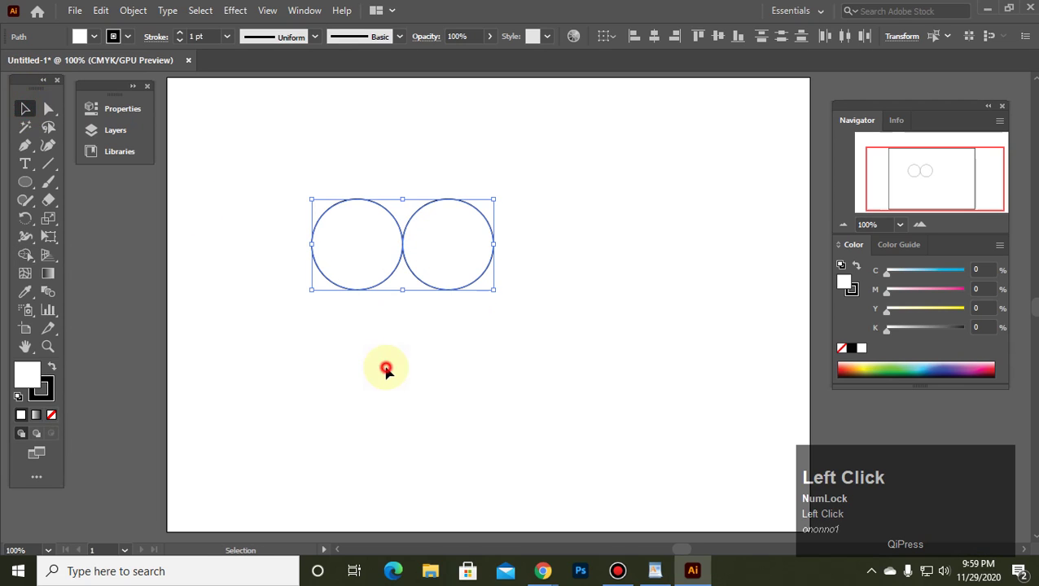
click(385, 364)
drag(423, 278, 465, 288)
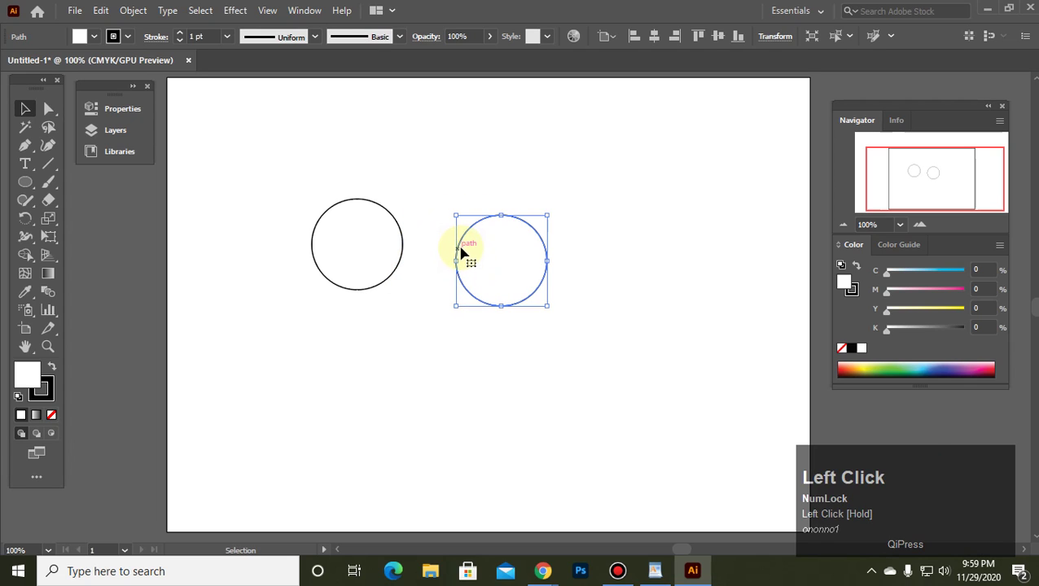
drag(459, 244, 408, 231)
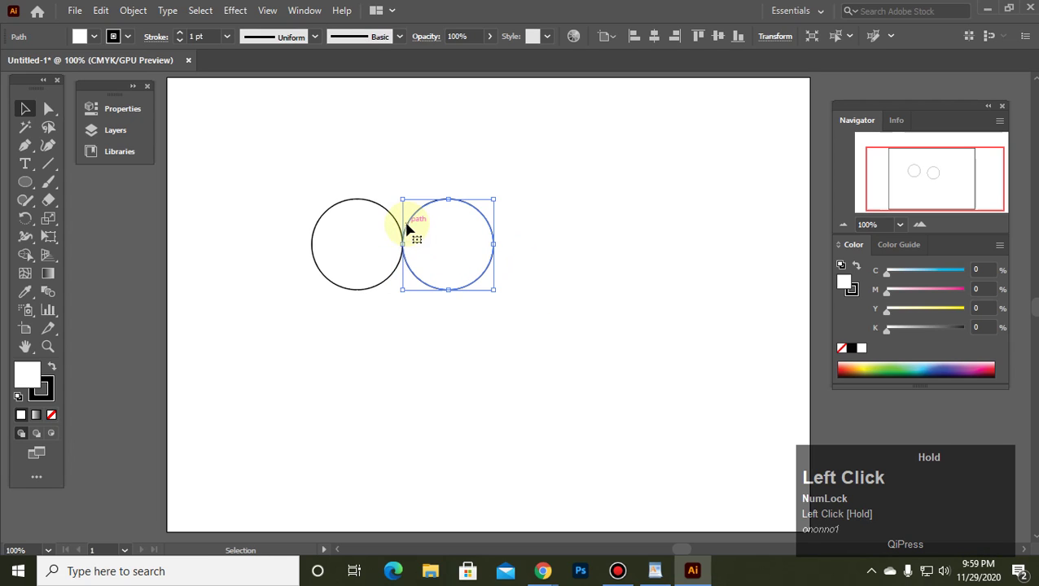
Reselect the two touching circles and try again to join them at the contact point with the Shape Builder tool.
drag(294, 178, 402, 398)
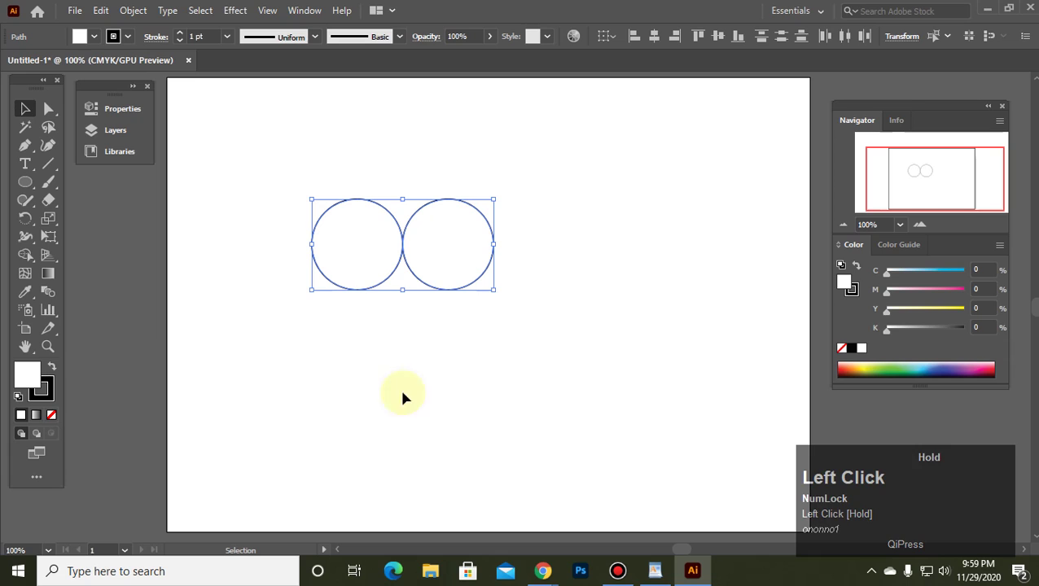
click(26, 255)
click(105, 257)
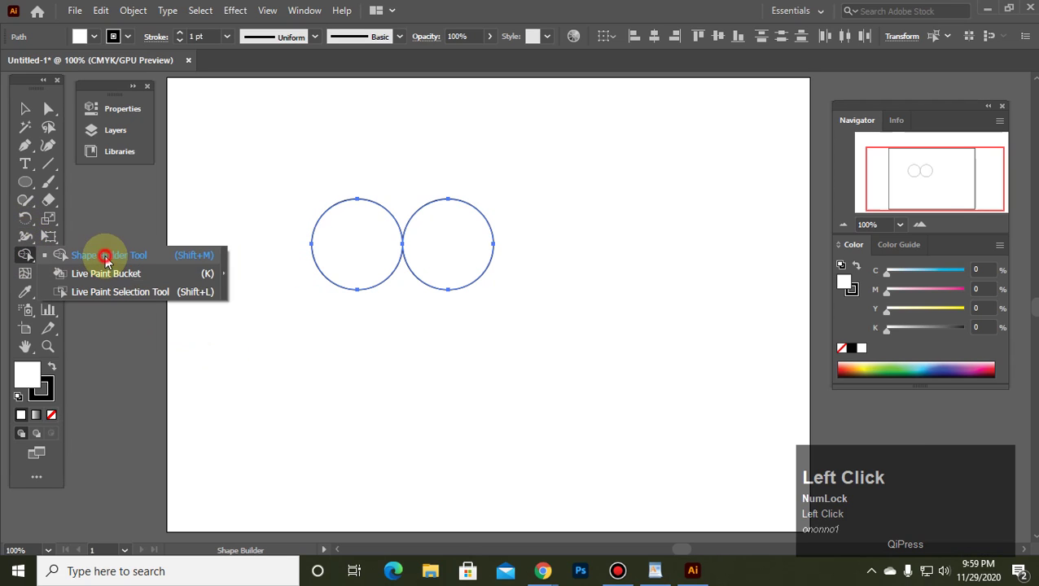
click(414, 249)
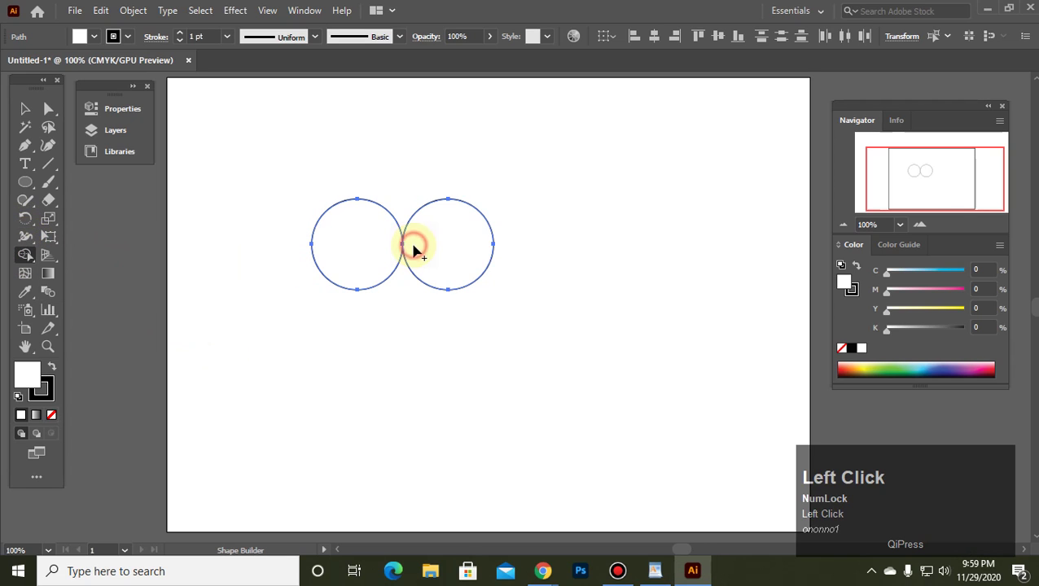
click(385, 254)
drag(380, 245, 413, 250)
click(400, 244)
click(401, 245)
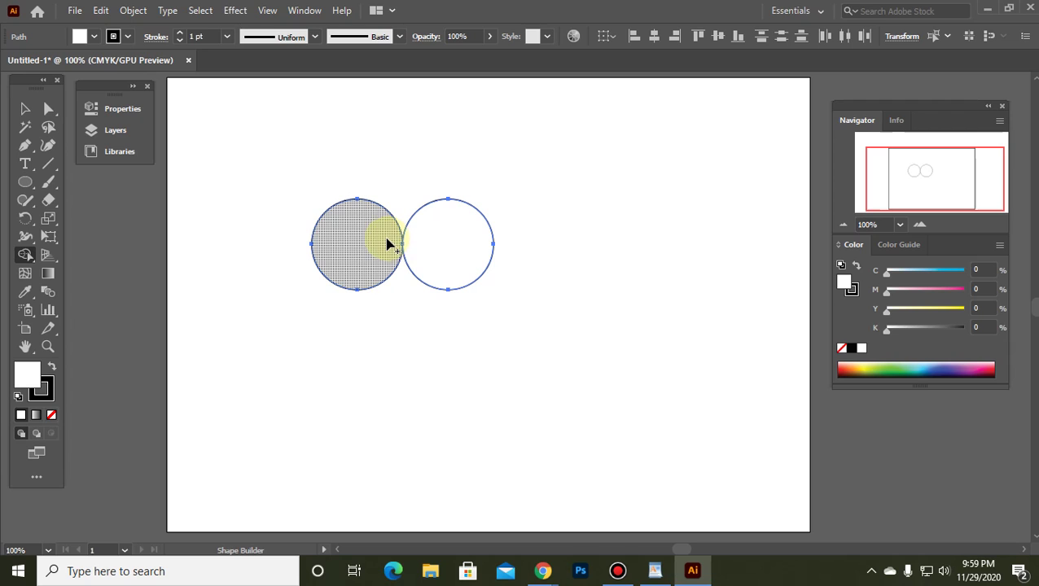
Erase both circles with the Shape Builder tool, undo that, and try merging them with a marquee instead.
mouse_move(371, 243)
alt+mouse_down()
mouse_move(435, 242)
mouse_move(452, 265)
alt+mouse_up()
key(ctrl+z)
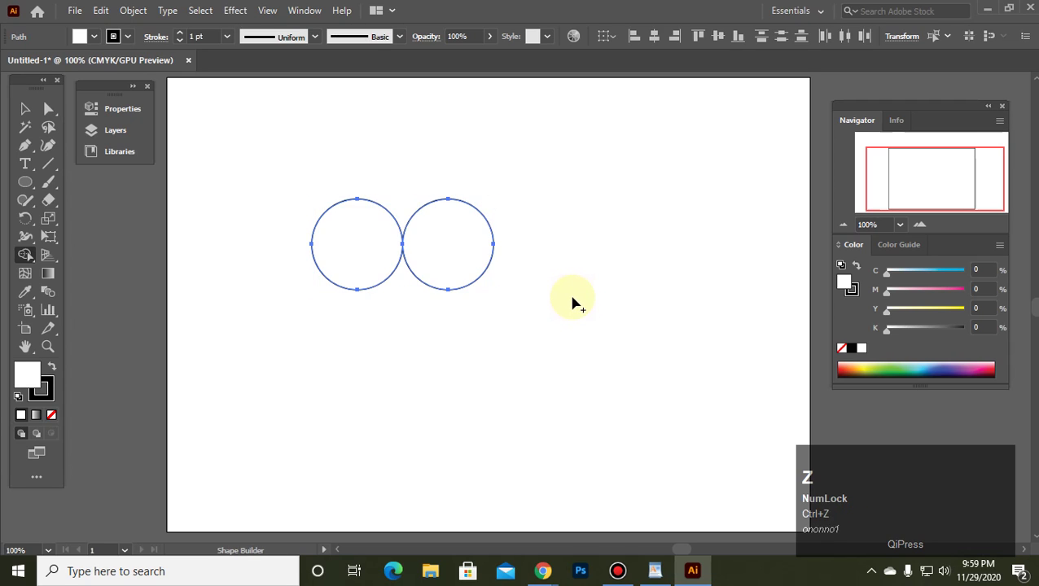
shift+drag(392, 247, 456, 253)
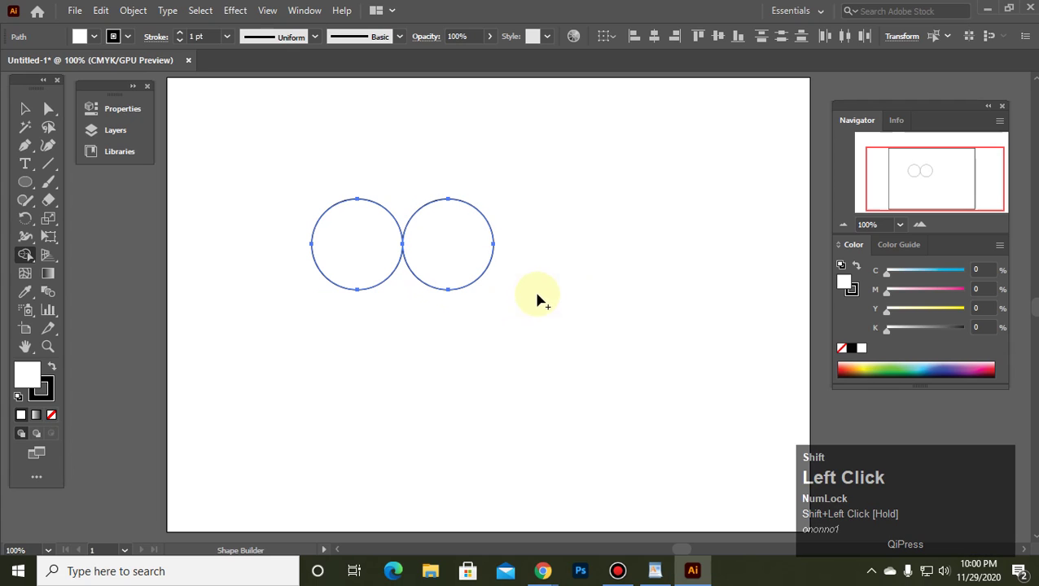
mouse_move(385, 251)
shift+mouse_down()
mouse_move(435, 251)
mouse_move(476, 272)
mouse_move(492, 299)
shift+mouse_up()
click(468, 344)
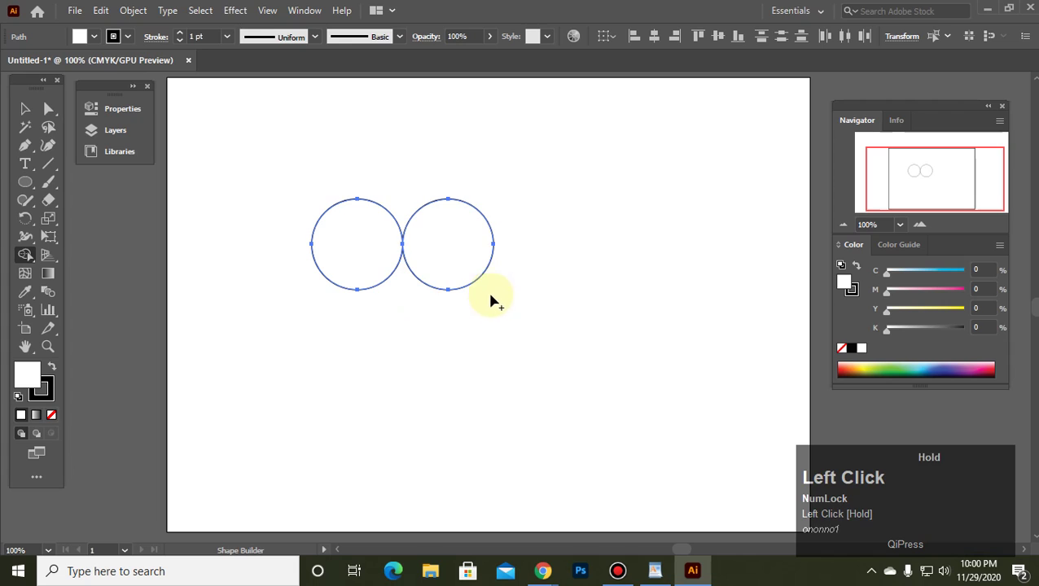
Move the right circle so it overlaps the left circle by about a third, level with it.
click(25, 109)
click(407, 423)
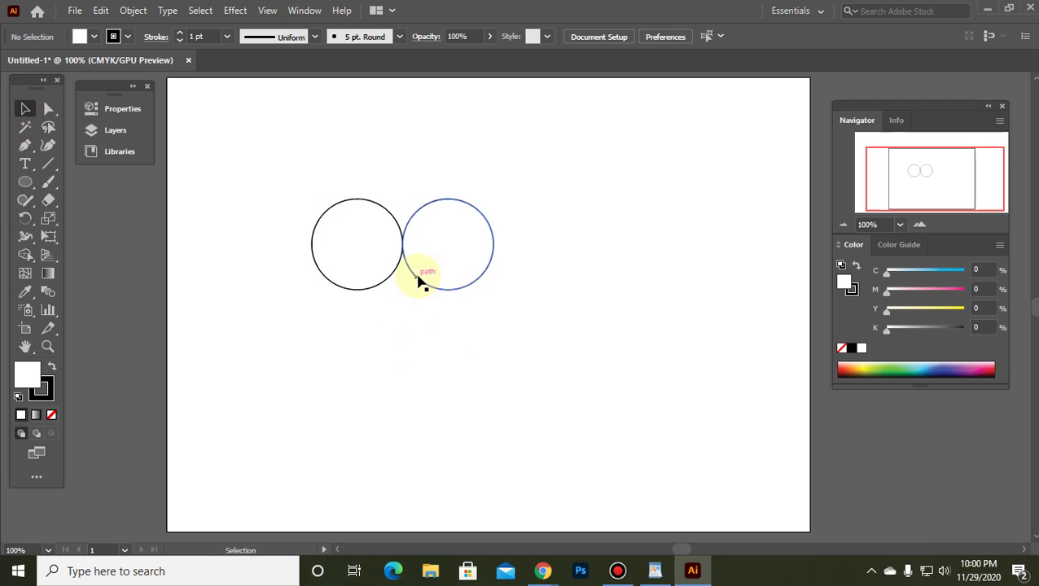
drag(416, 280, 459, 326)
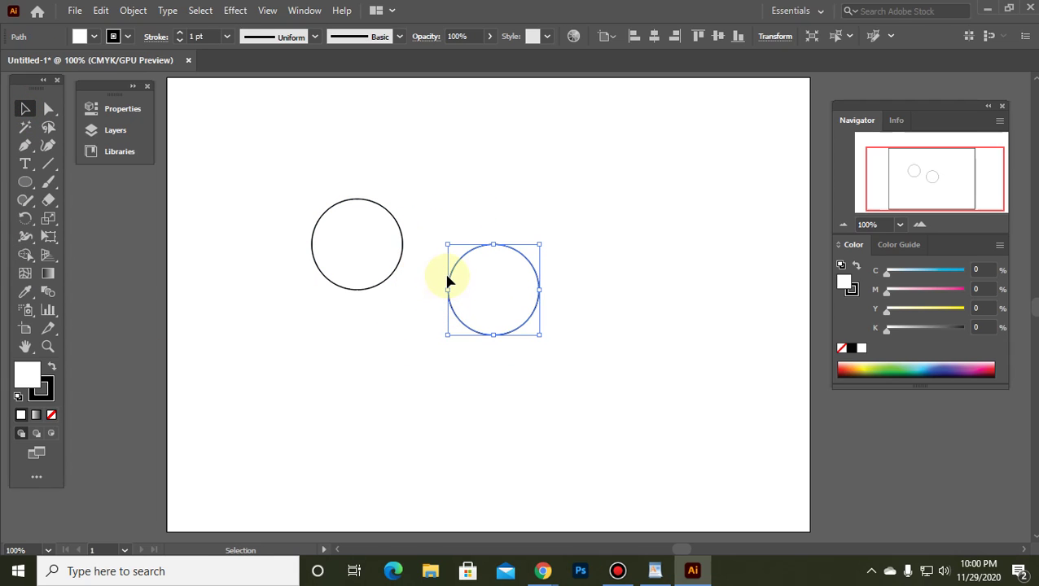
drag(453, 274, 378, 228)
click(448, 339)
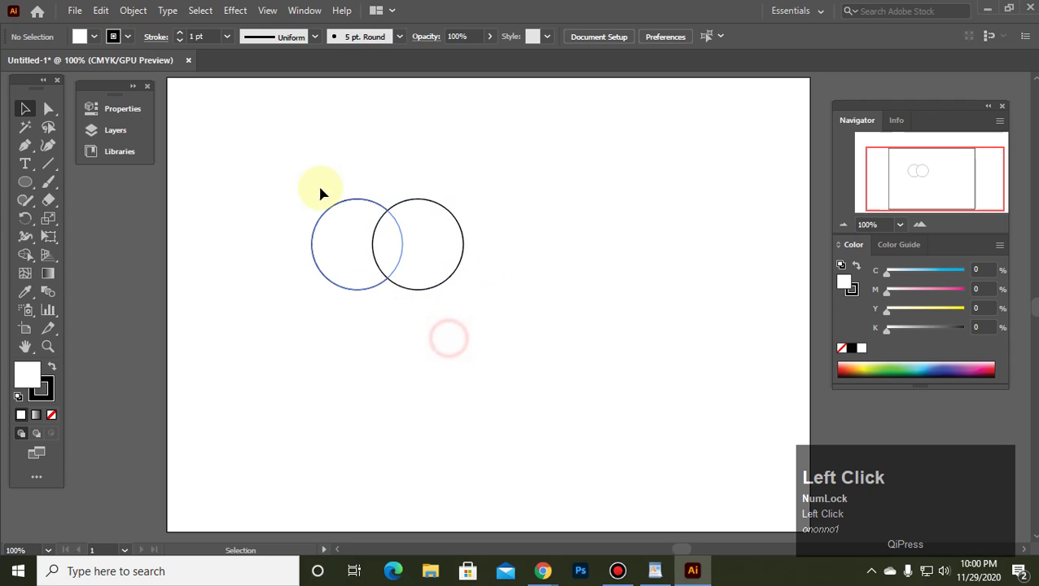
Set both circles' fill to none and subtract their overlapping area with the Shape Builder tool.
drag(307, 165, 577, 430)
click(50, 415)
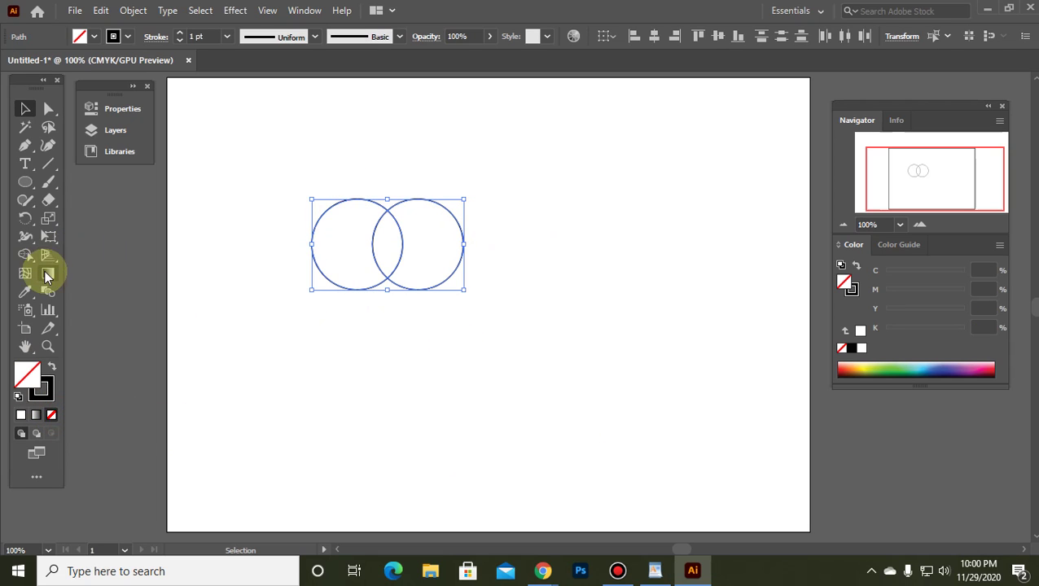
click(27, 256)
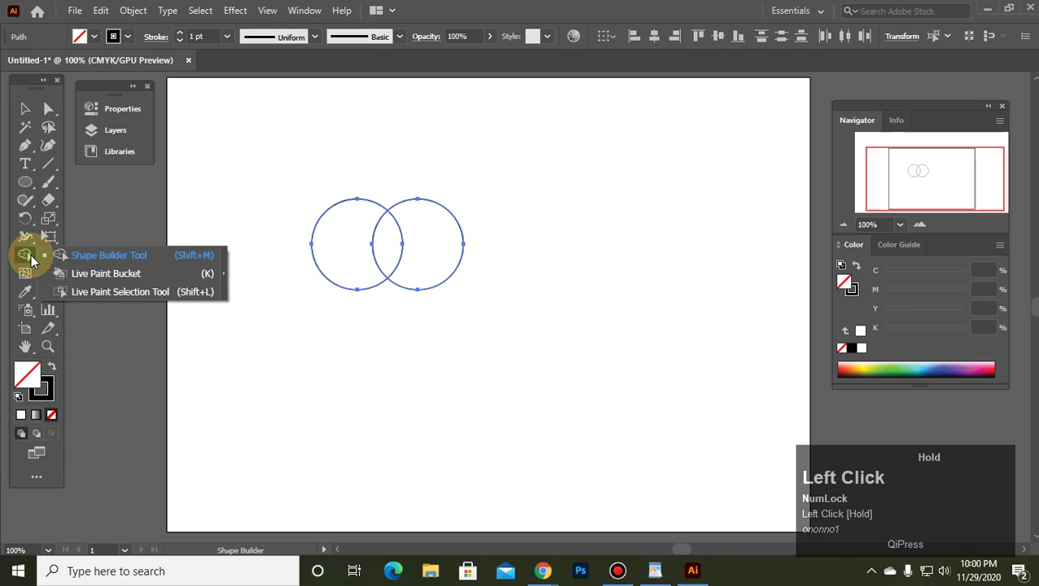
alt+click(389, 243)
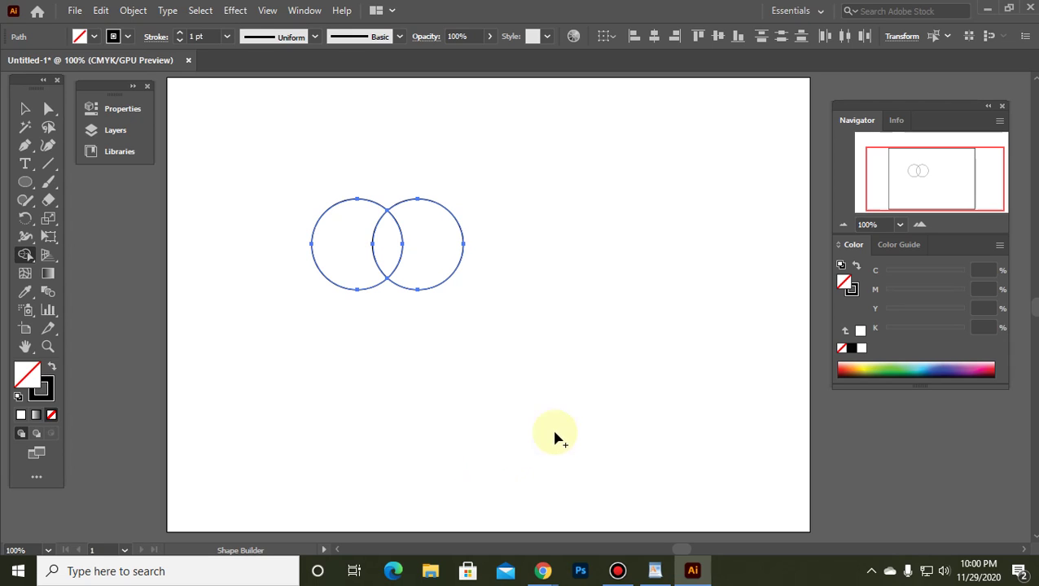
Merge the two overlapping circles with the Shape Builder tool several times, undoing each merge.
click(398, 242)
drag(293, 169, 495, 330)
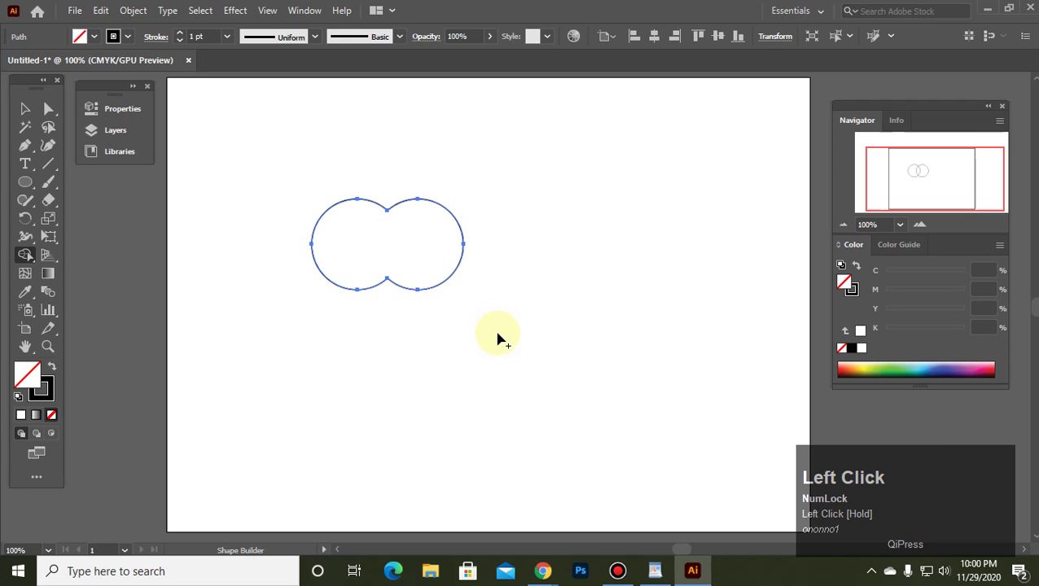
key(ctrl+z)
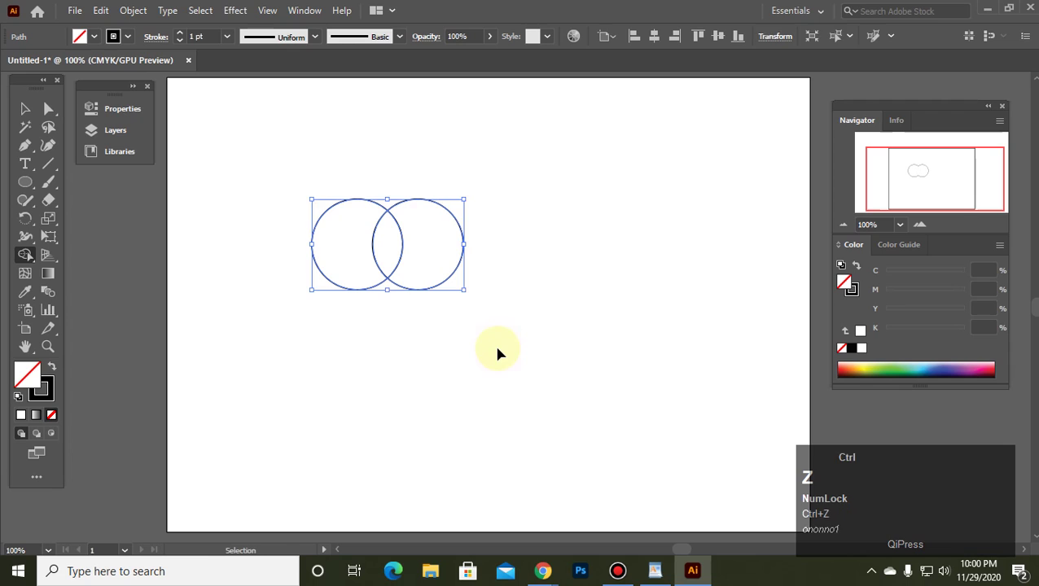
drag(355, 214, 447, 280)
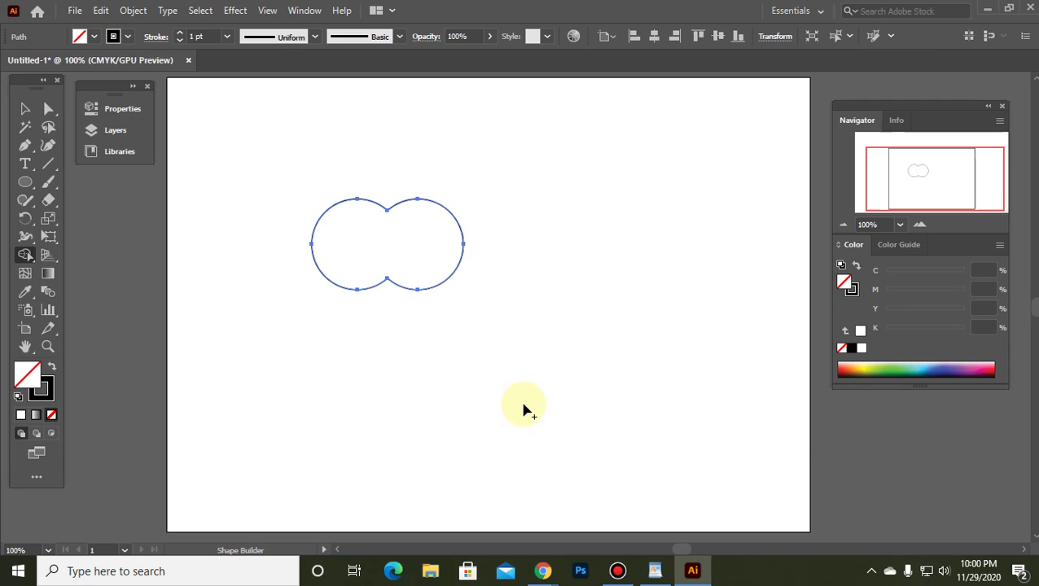
key(ctrl+z)
click(362, 213)
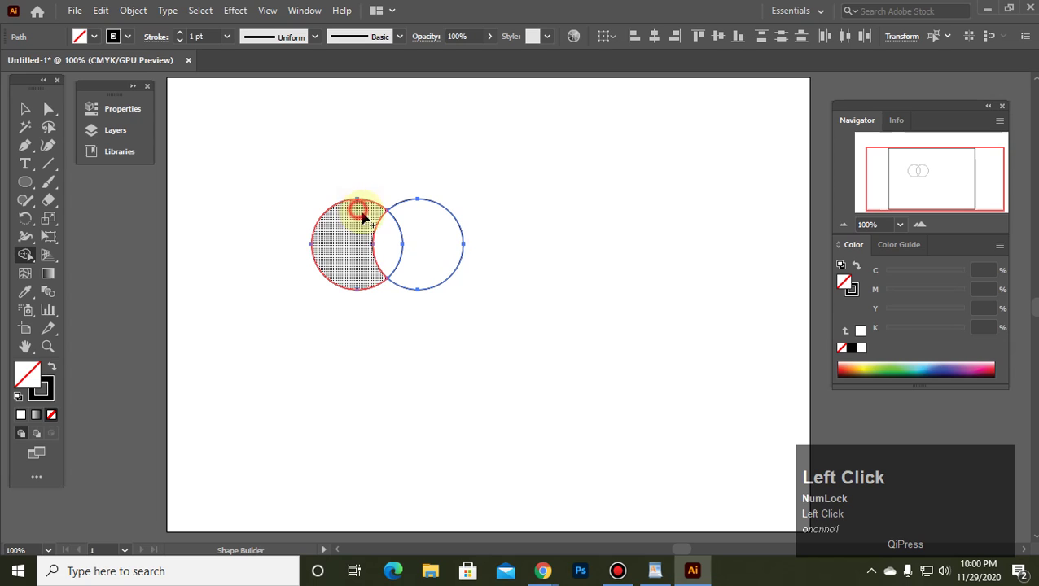
drag(362, 213, 426, 236)
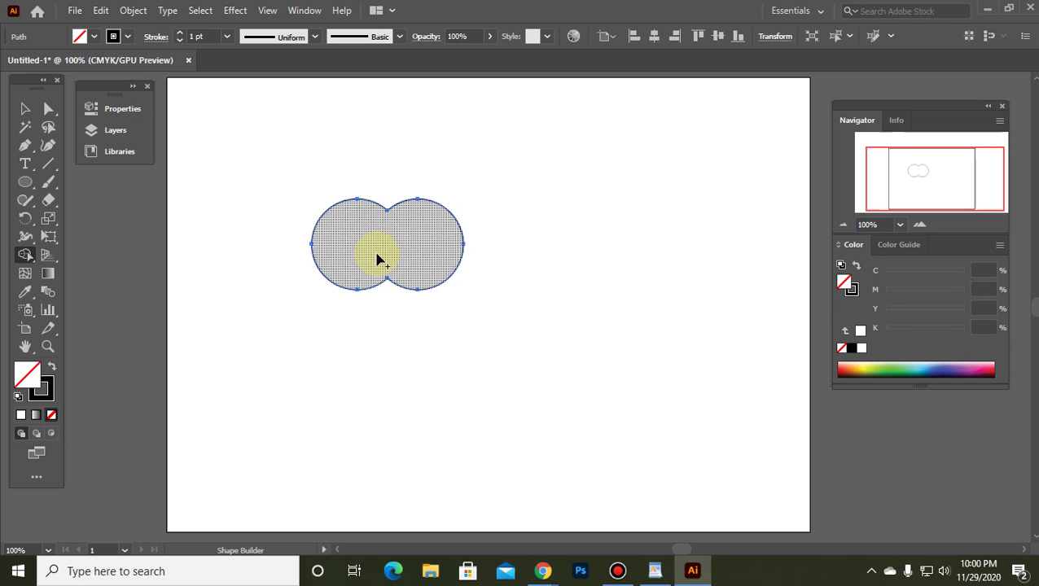
key(ctrl+z)
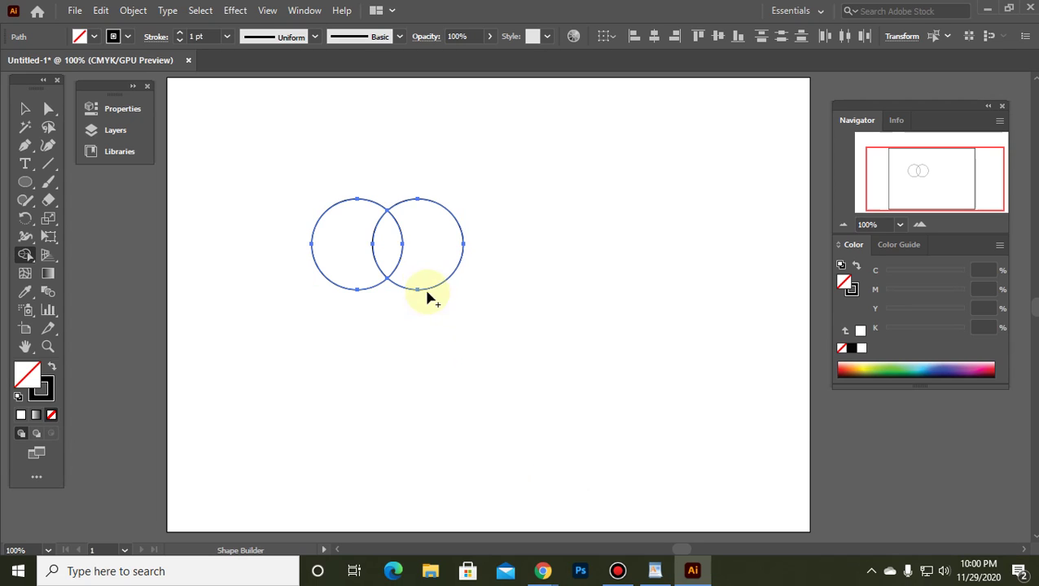
Try Shape Builder strokes into the right crescent, starting from above, beside and below the circle.
click(426, 237)
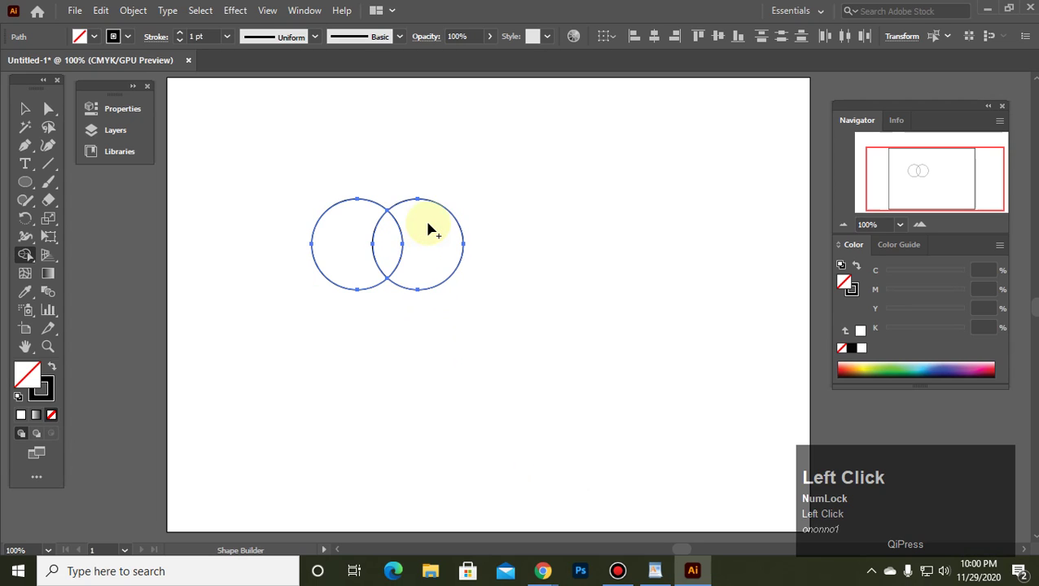
drag(394, 189, 446, 251)
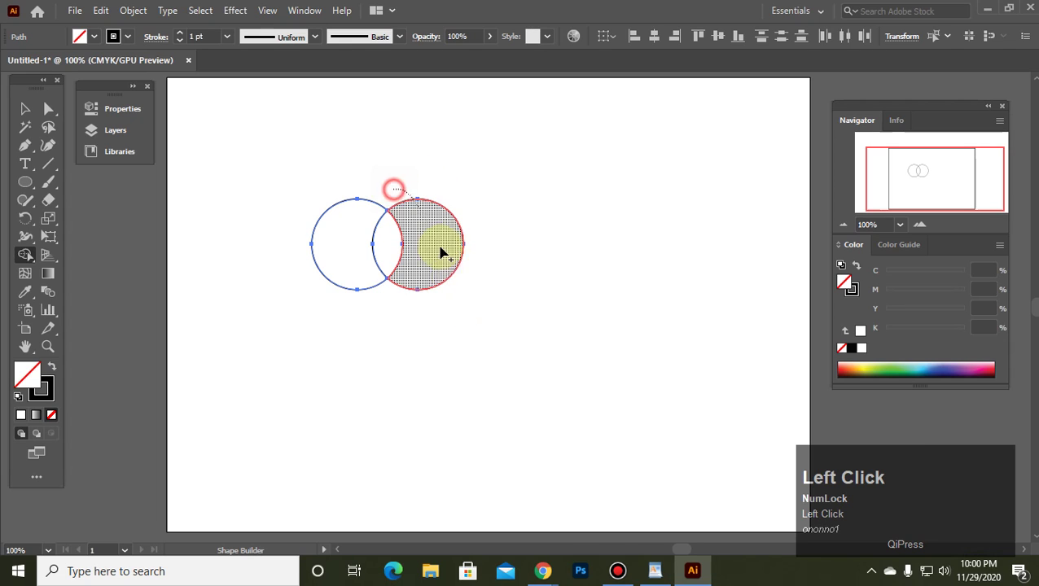
click(470, 214)
mouse_move(471, 215)
mouse_down()
mouse_move(443, 280)
mouse_move(415, 298)
mouse_move(464, 243)
mouse_up()
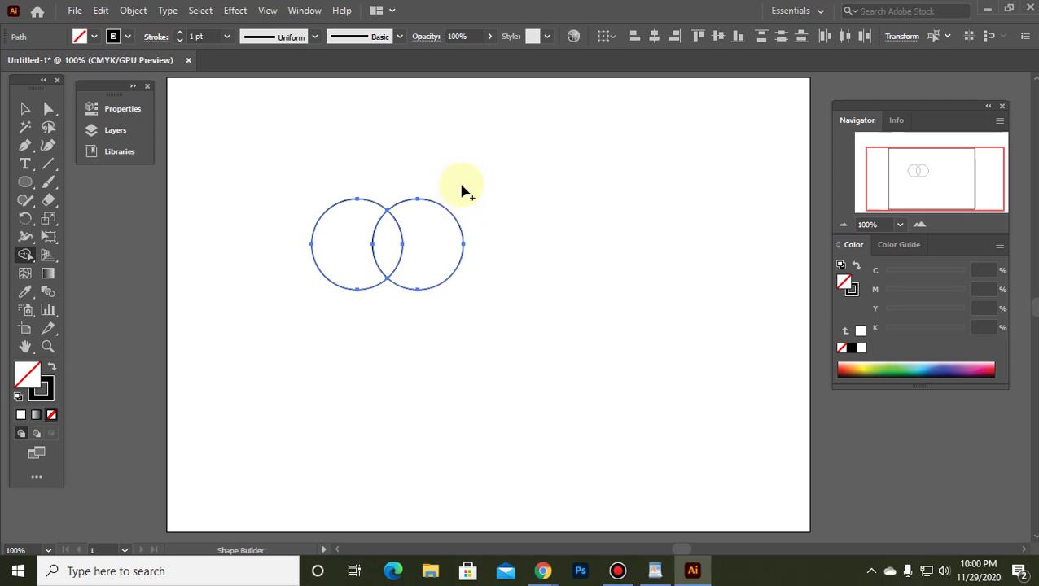
mouse_move(405, 179)
mouse_down()
mouse_move(411, 225)
mouse_move(436, 277)
mouse_up()
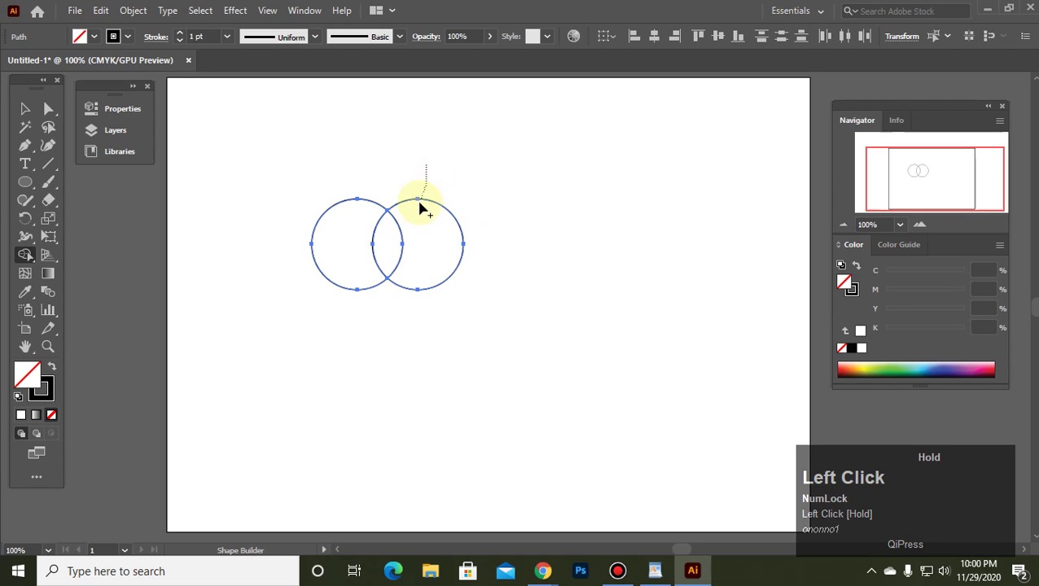
drag(419, 208, 410, 287)
drag(415, 325, 416, 259)
Erase the right crescent twice and both circles once with the Shape Builder tool, undoing each removal.
alt+click(423, 254)
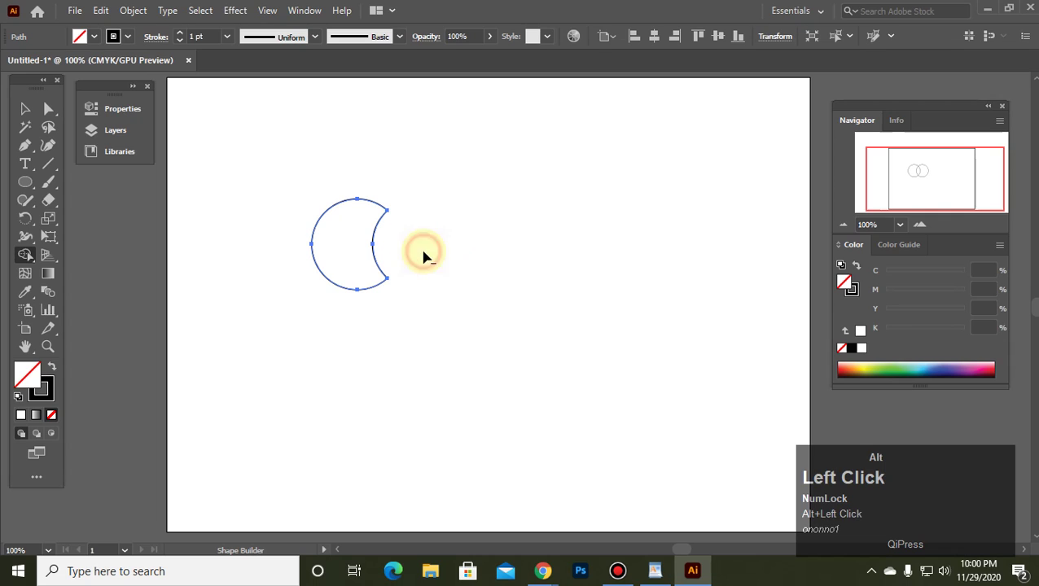
key(ctrl+z)
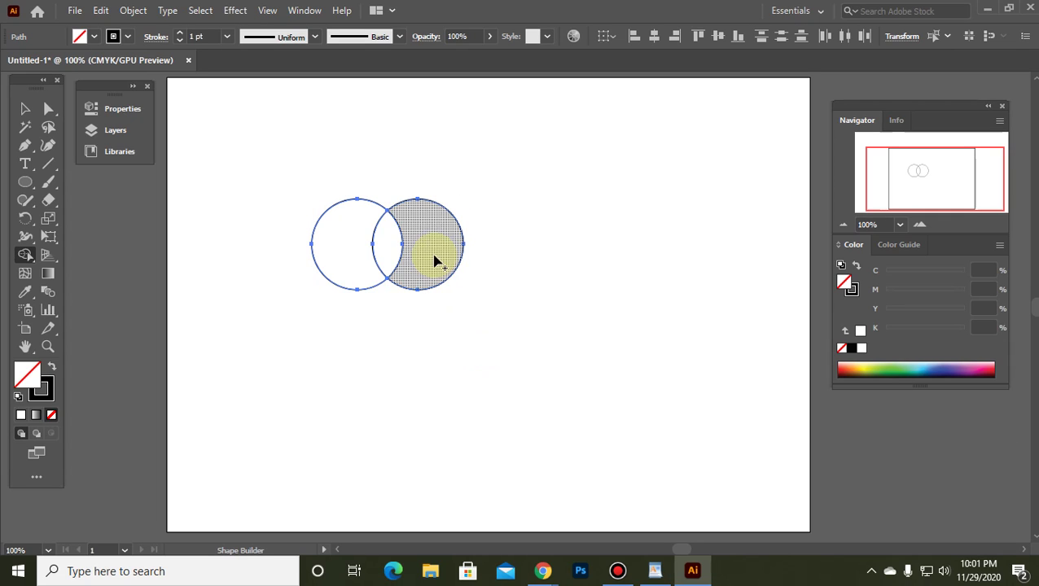
alt+click(425, 251)
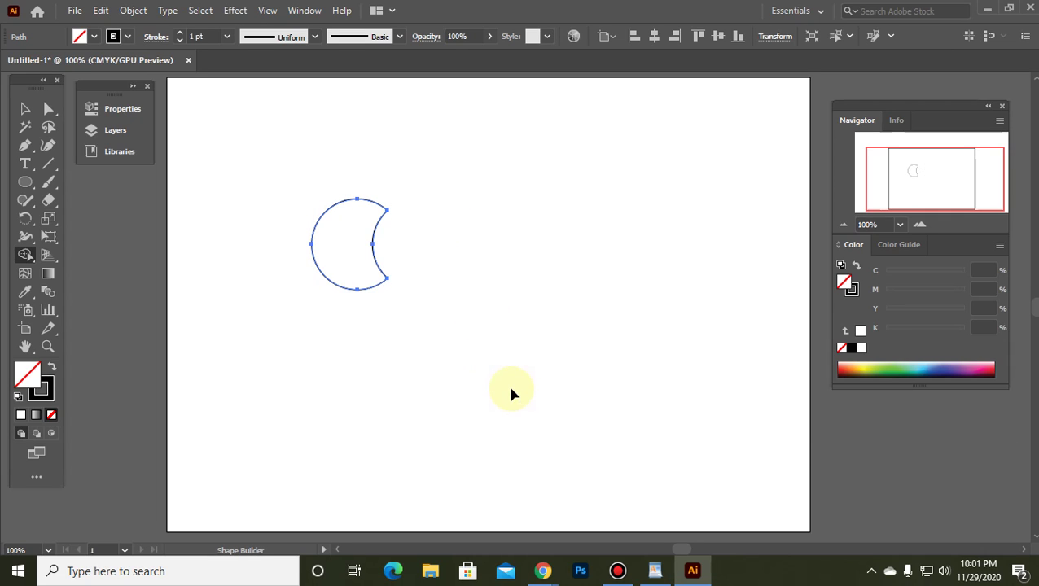
key(ctrl+z)
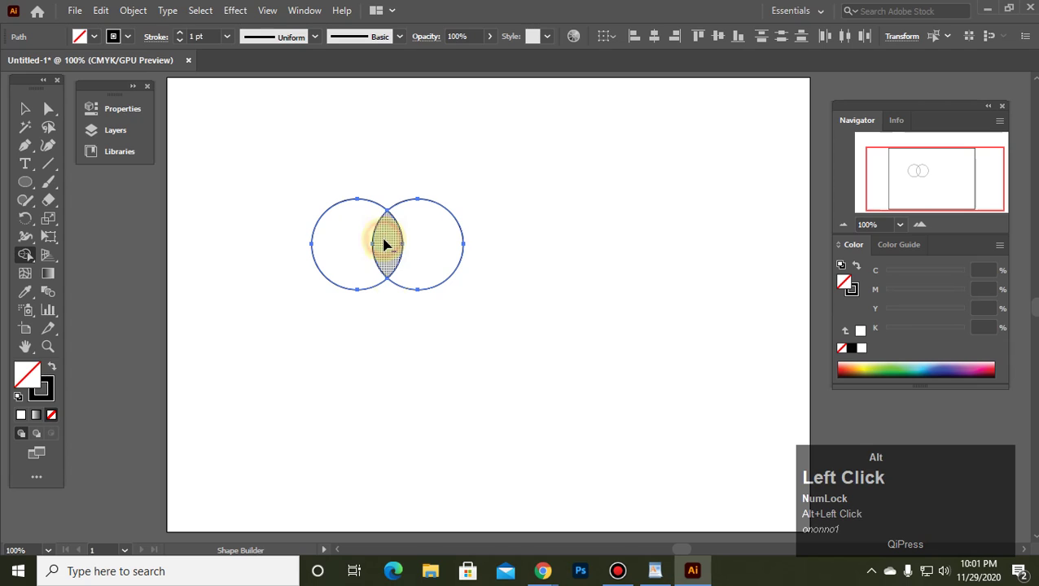
mouse_move(364, 220)
alt+mouse_down()
mouse_move(394, 236)
mouse_move(447, 298)
alt+mouse_up()
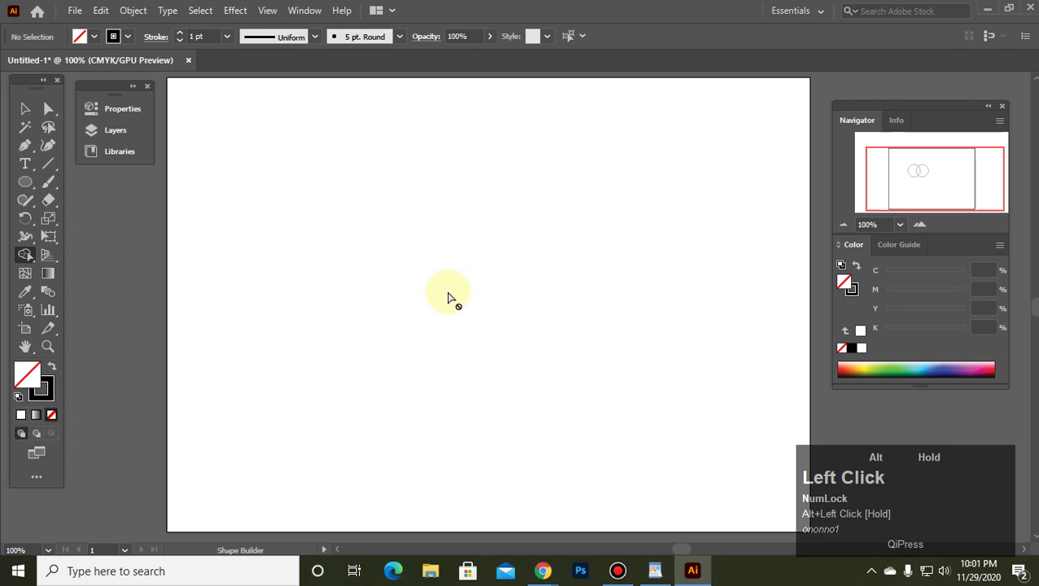
key(ctrl+z)
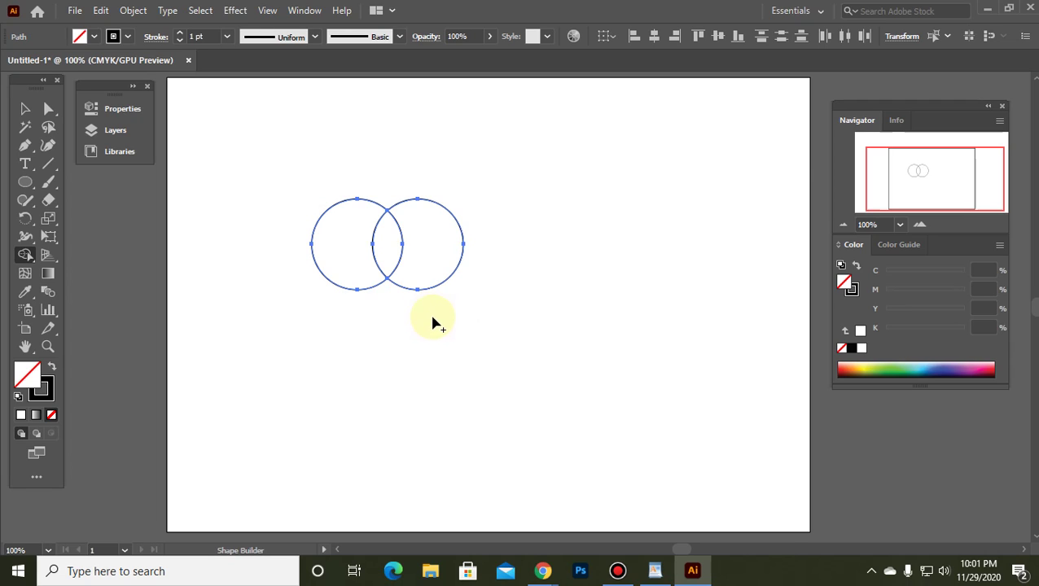
Move the right crescent away from the left one with the Selection tool twice, undoing each move.
key(Escape)
scroll(33, 81, up, 1)
click(24, 108)
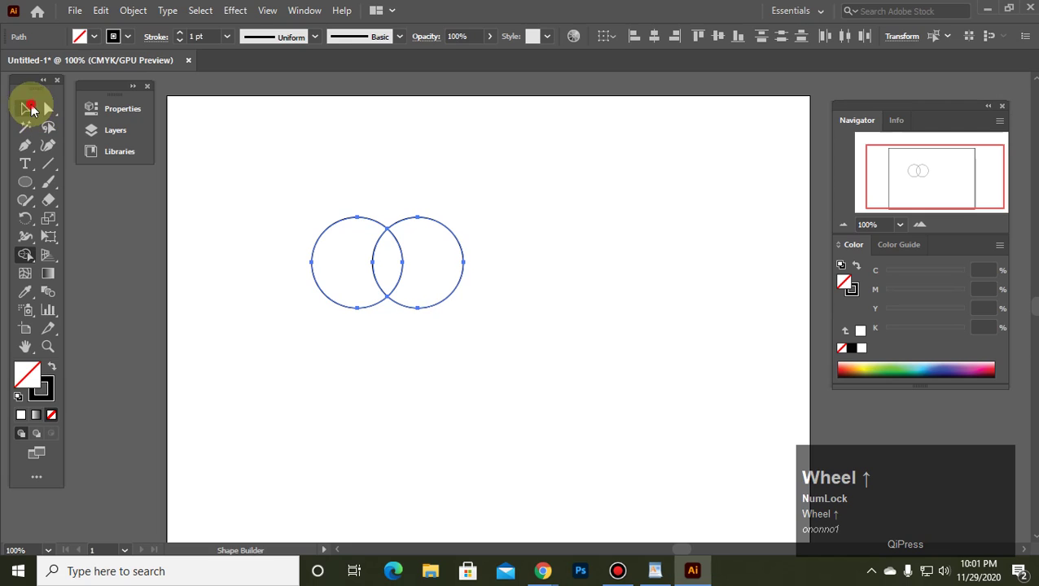
click(394, 405)
drag(433, 313, 463, 308)
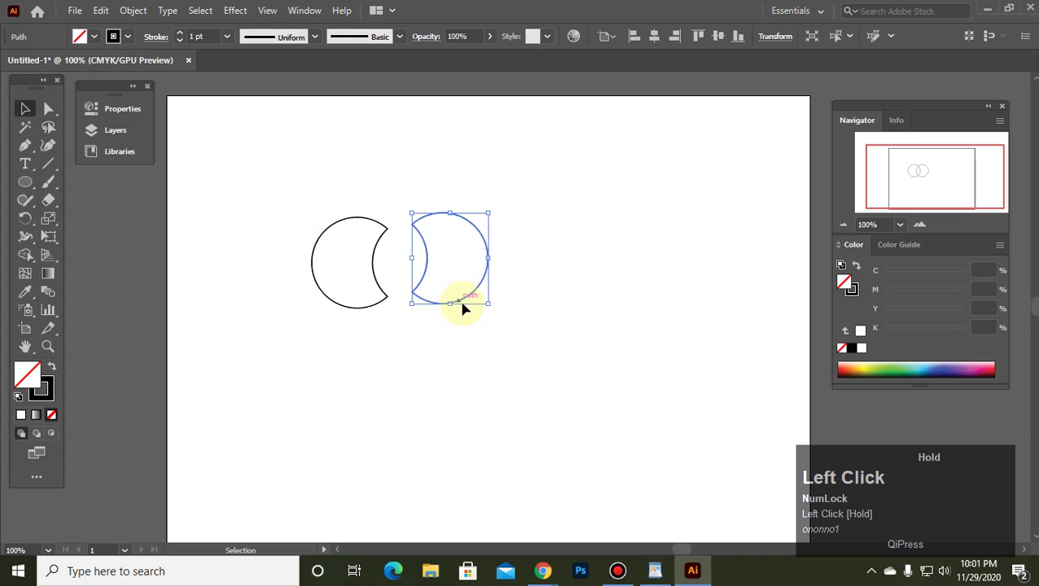
key(ctrl+z)
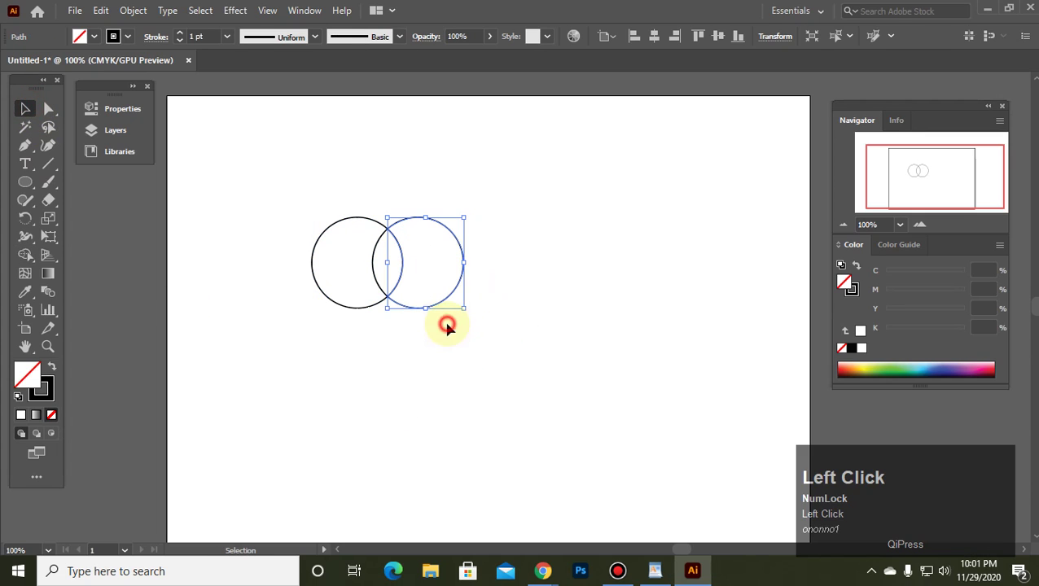
click(447, 326)
drag(454, 287, 476, 296)
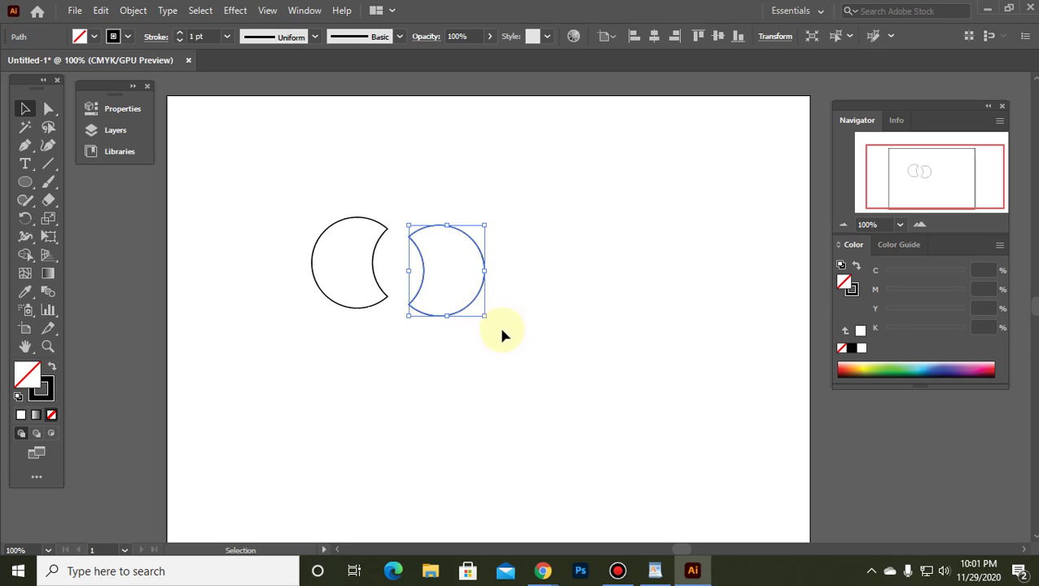
key(ctrl+z)
click(439, 333)
key(ctrl+z)
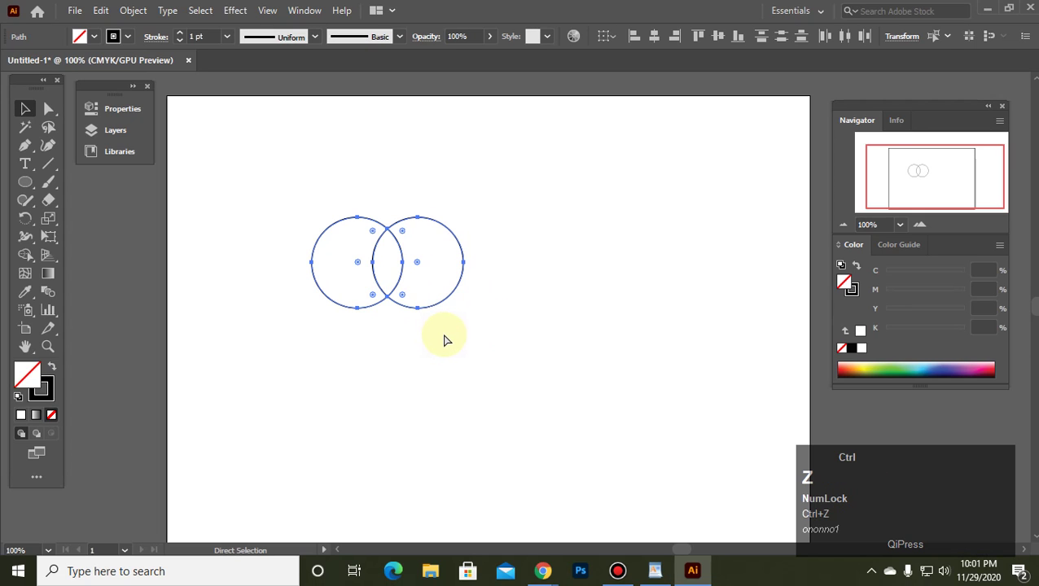
Move the right crescent clear of the left one, cancel the Move dialog, and delete both shapes.
click(385, 248)
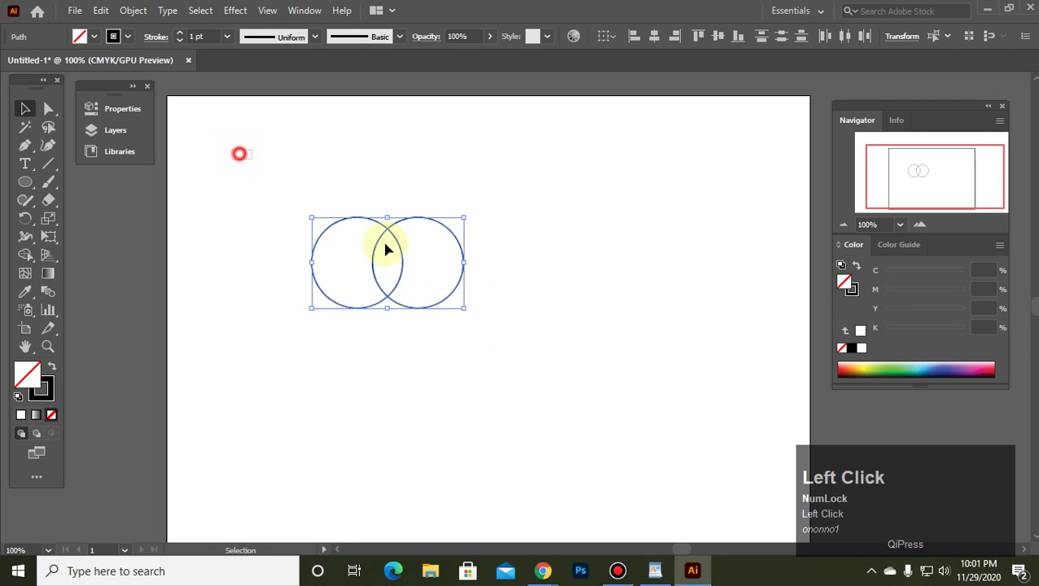
click(487, 328)
drag(459, 284, 498, 296)
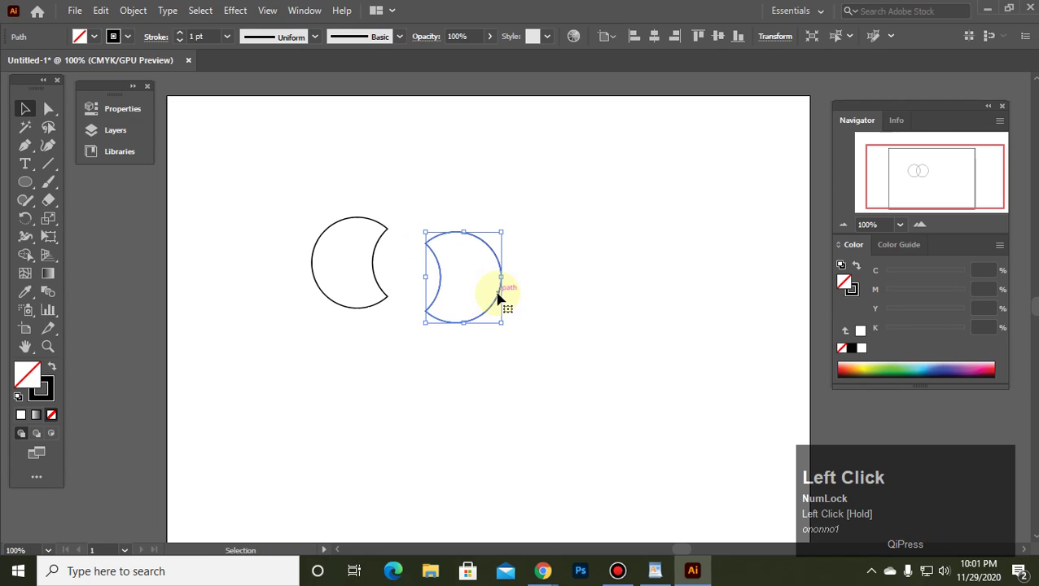
key(Return)
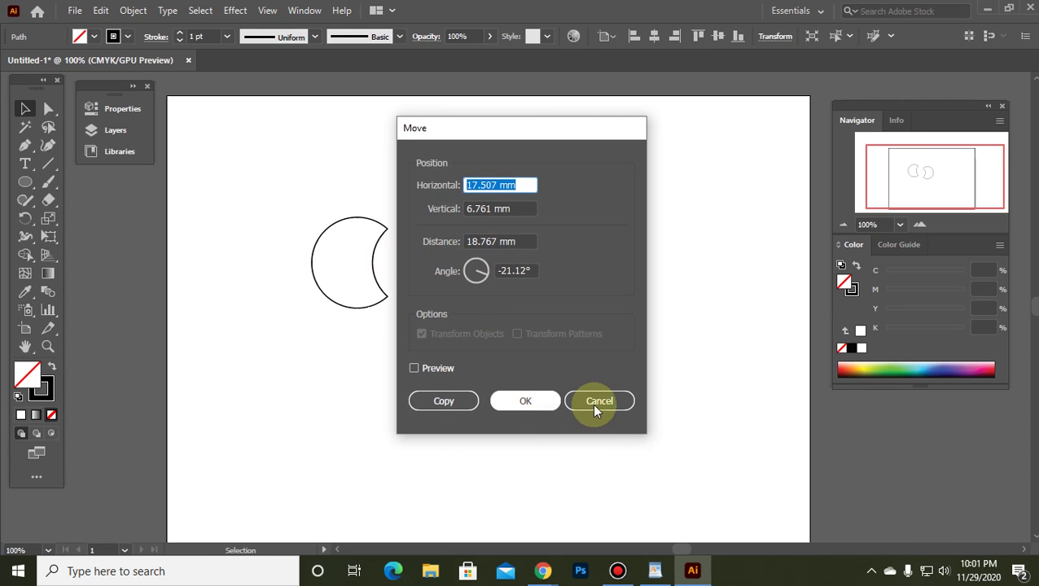
click(593, 402)
drag(312, 202, 570, 362)
key(Delete)
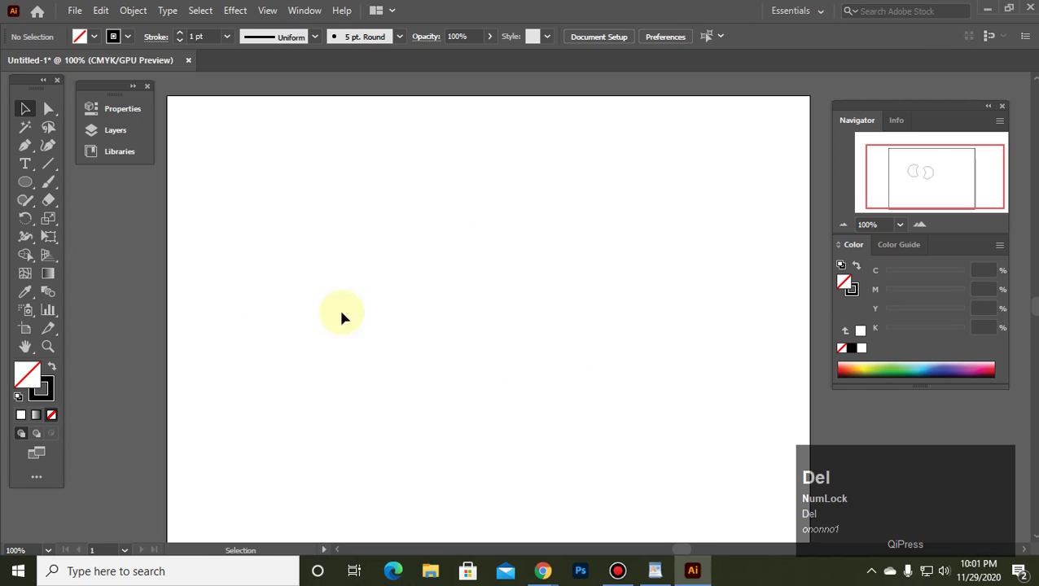
Draw a circle about 29.6 mm across and duplicate it into two rows of two circles.
click(25, 181)
mouse_move(325, 211)
mouse_down()
mouse_move(366, 273)
mouse_move(382, 274)
mouse_up()
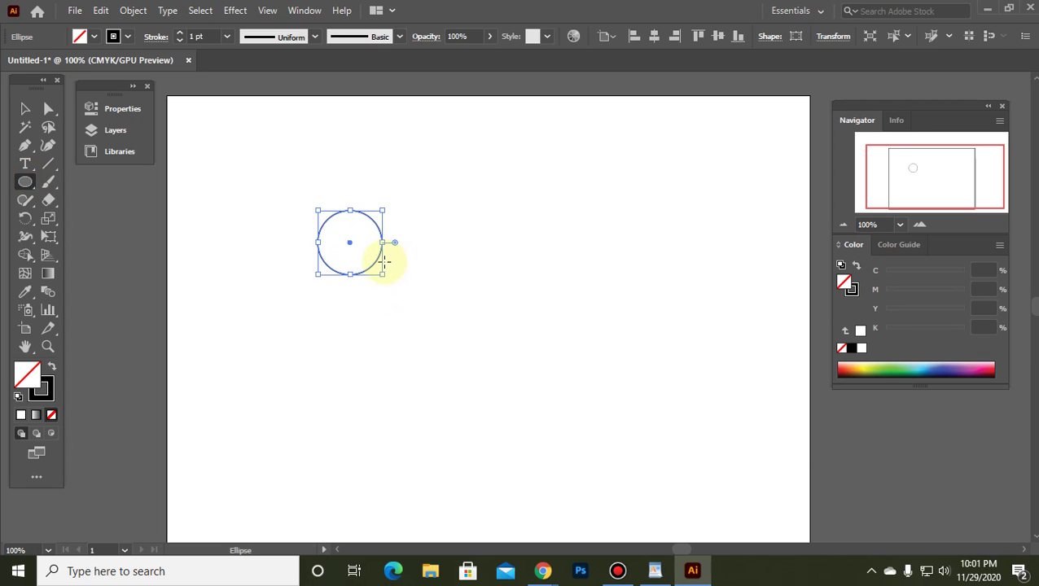
click(25, 108)
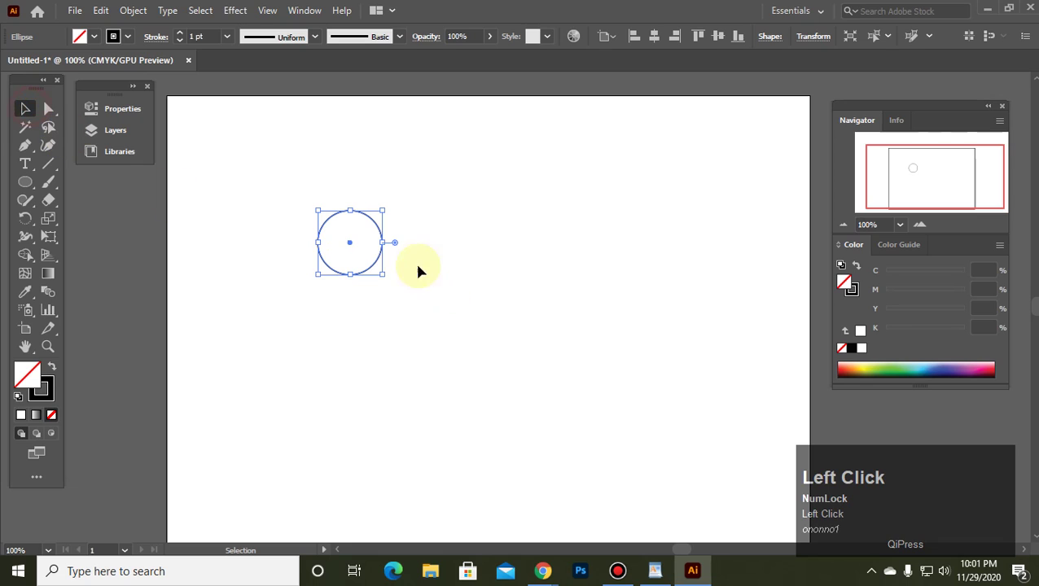
alt+click(362, 241)
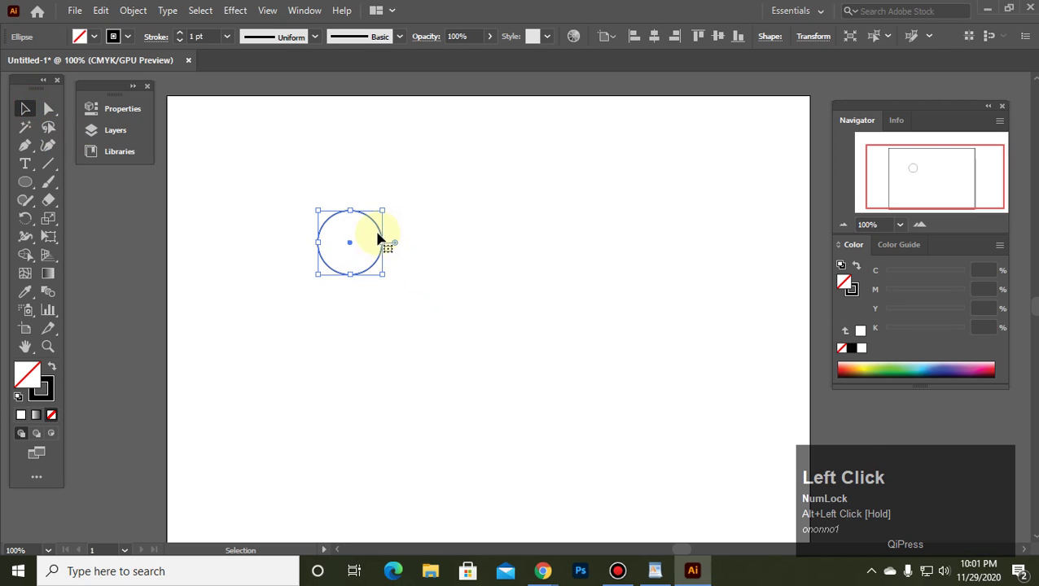
key(alt)
drag(375, 231, 442, 230)
drag(437, 272, 450, 328)
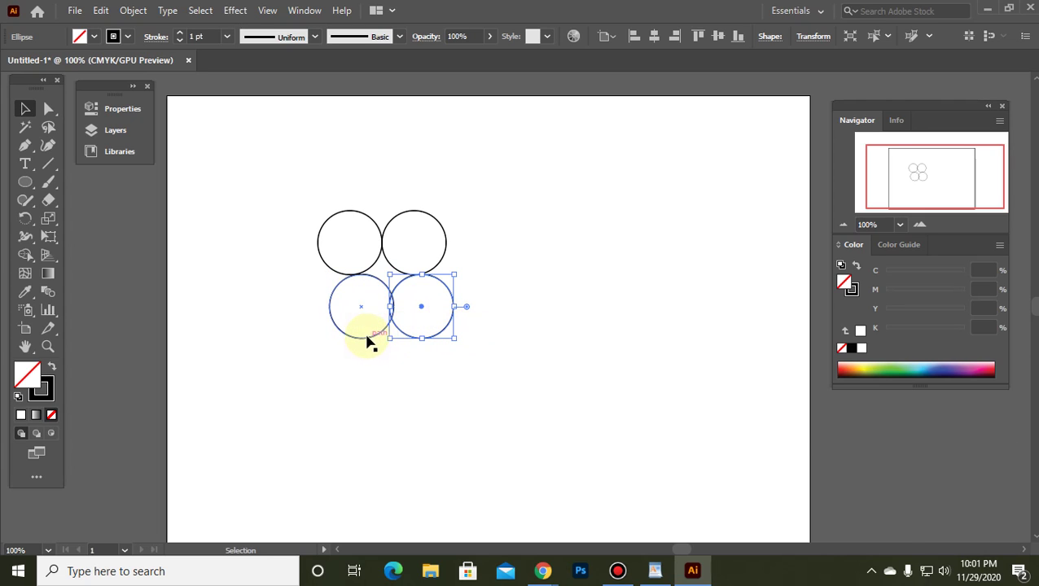
Shift the two lower circles directly beneath the upper ones so that all four circles touch.
drag(367, 343, 357, 342)
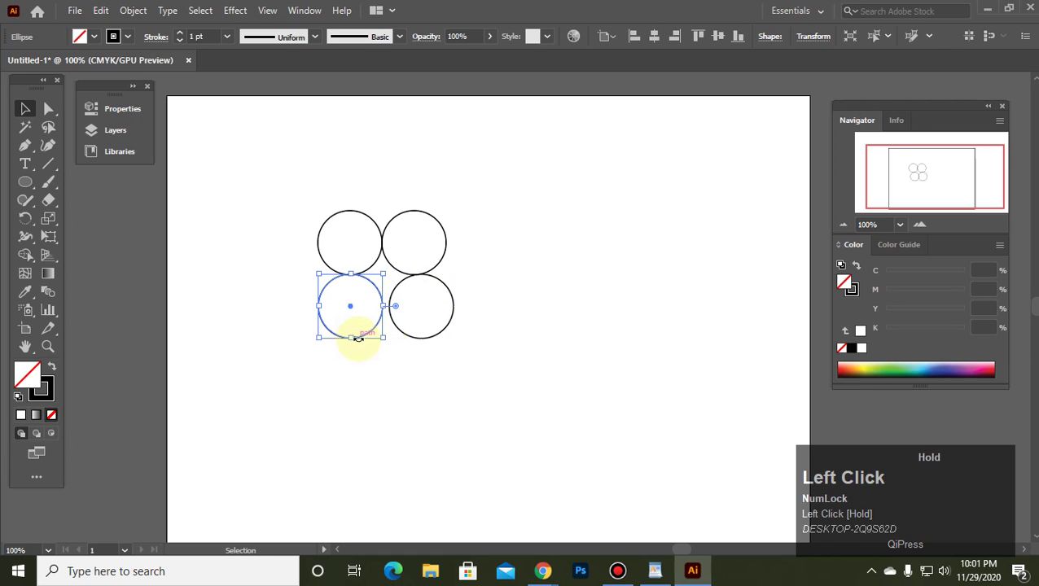
drag(444, 334, 437, 334)
click(383, 372)
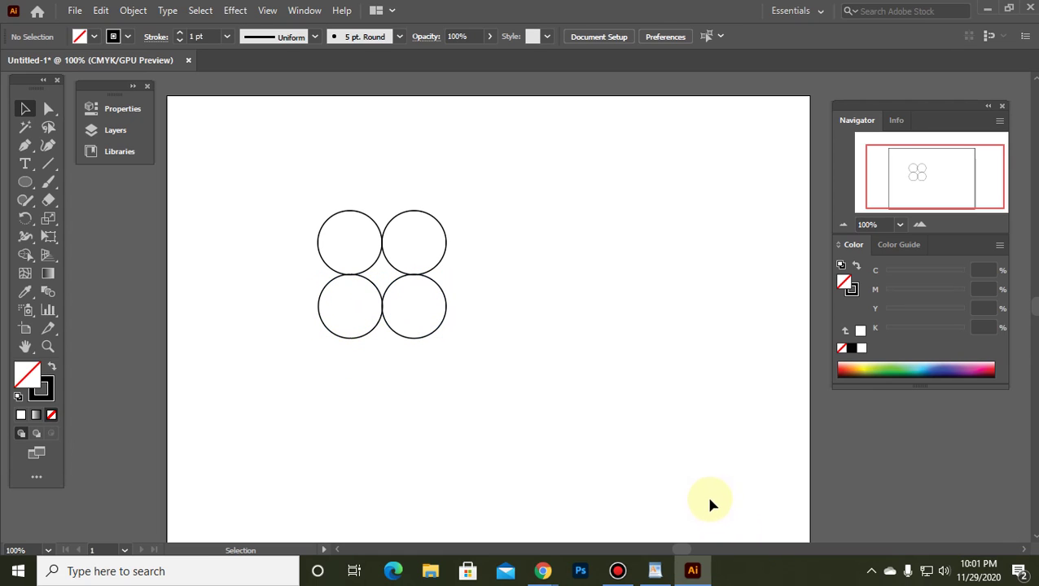
Select all four circles and erase the central gap and the upper-right circle with the Shape Builder tool.
drag(290, 192, 572, 420)
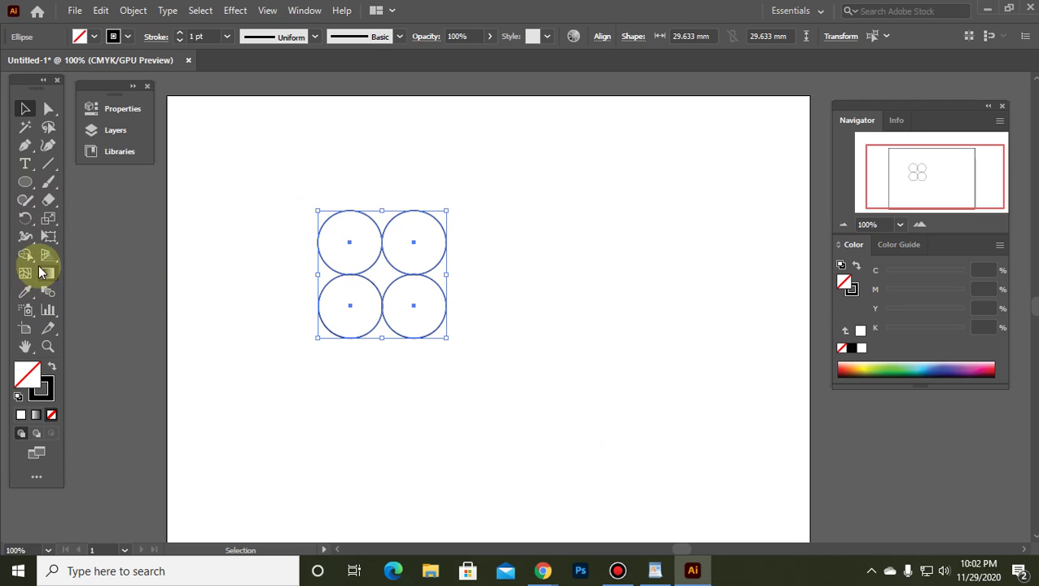
mouse_move(28, 255)
mouse_down()
mouse_move(118, 280)
mouse_move(111, 258)
mouse_up()
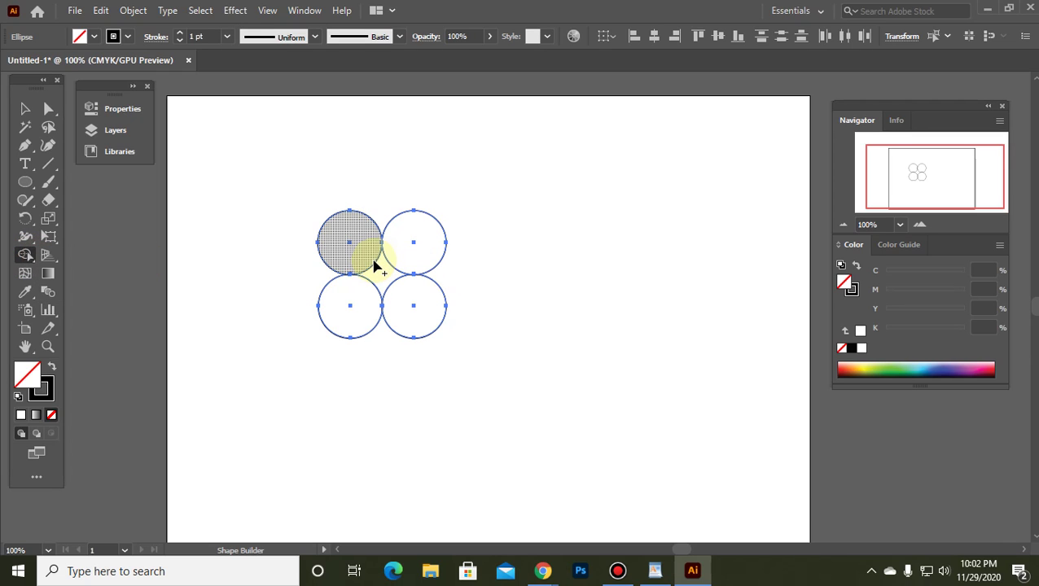
alt+drag(374, 267, 376, 265)
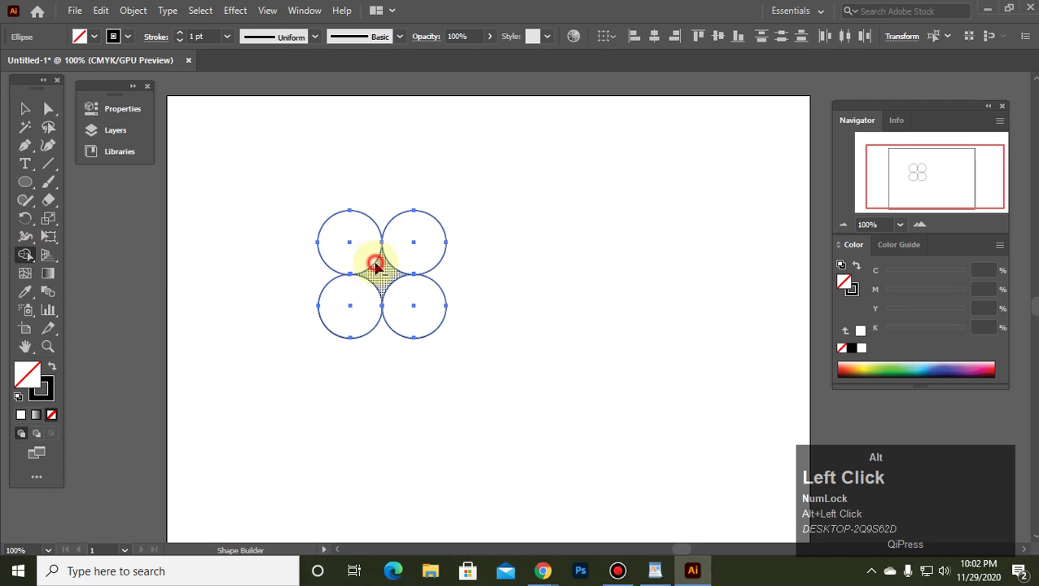
alt+click(399, 268)
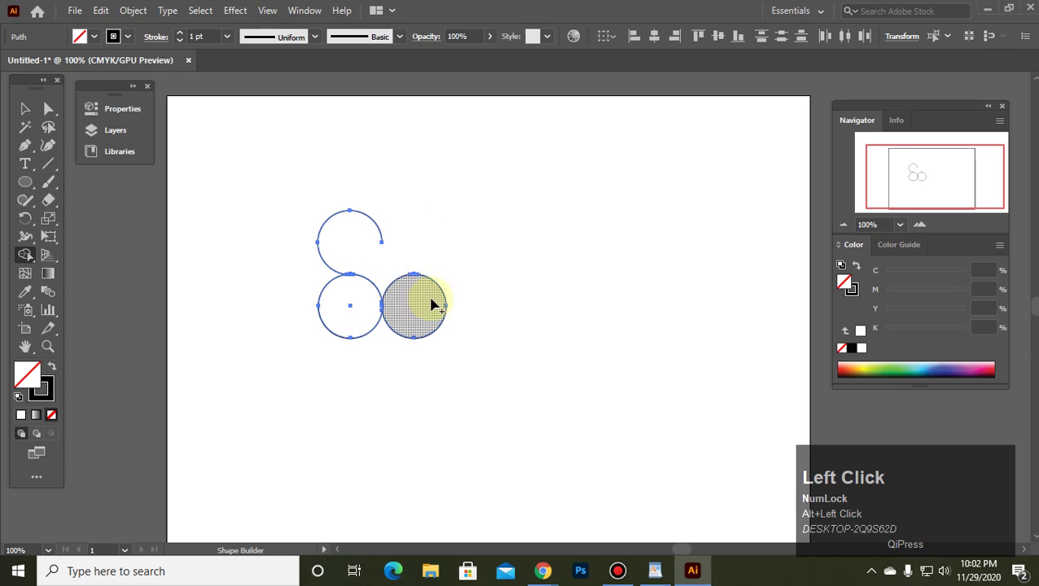
Undo the last erasures and remove the inner arcs around the central gap between the four circles with the Shape Builder tool.
key(ctrl+z)
key(ctrl+z)
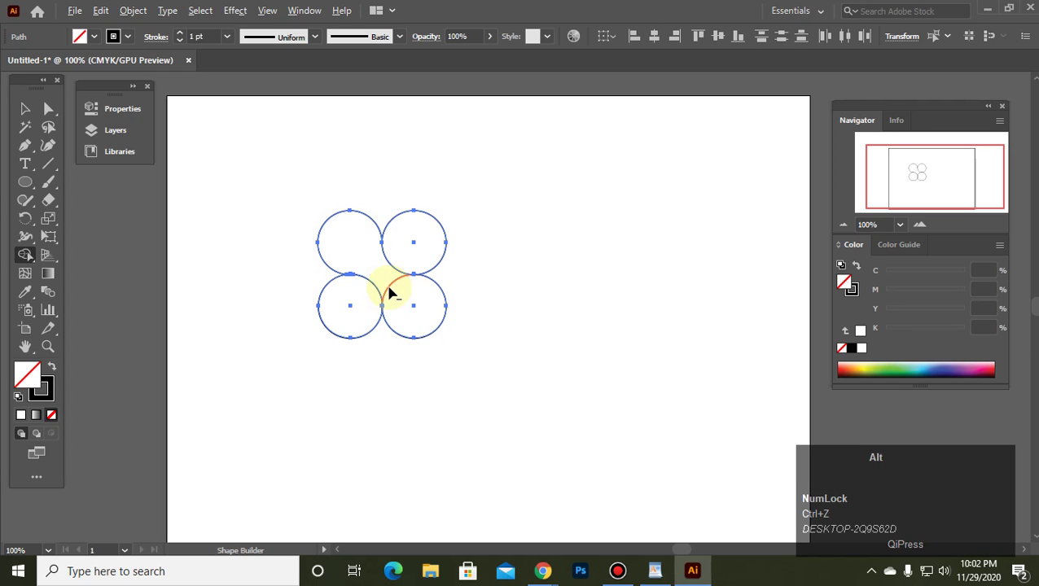
alt+click(391, 293)
alt+click(372, 283)
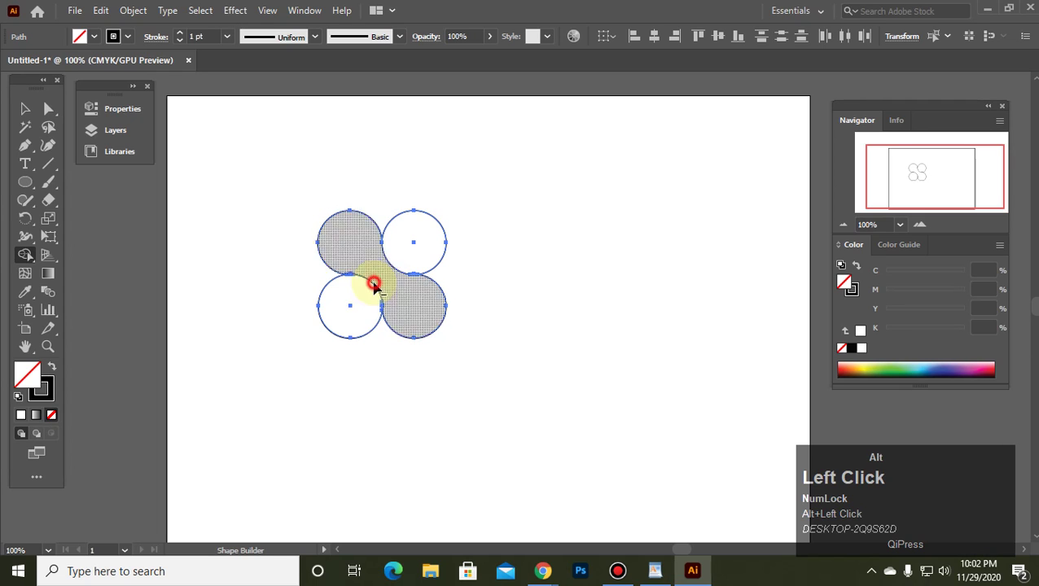
alt+click(388, 262)
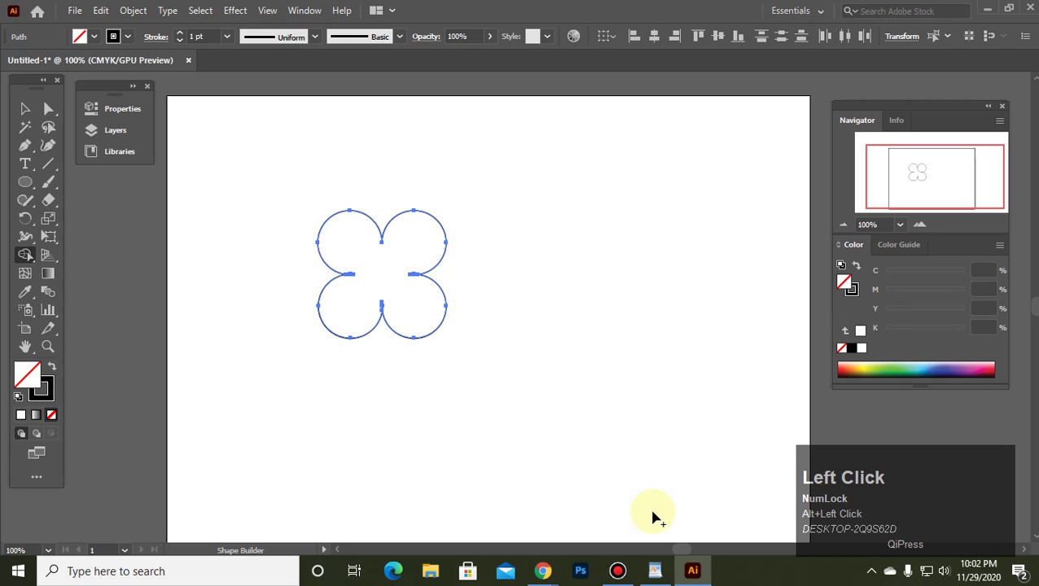
Try dragging the lower-right petal away, undo it, and move the whole four-petal outline up and to the right.
click(24, 109)
click(459, 383)
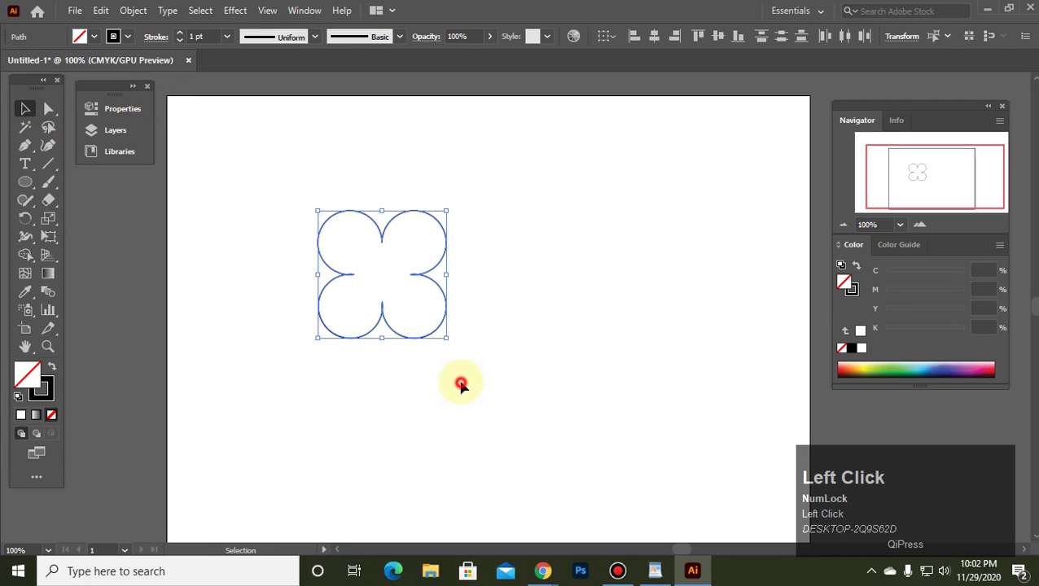
drag(434, 287, 547, 164)
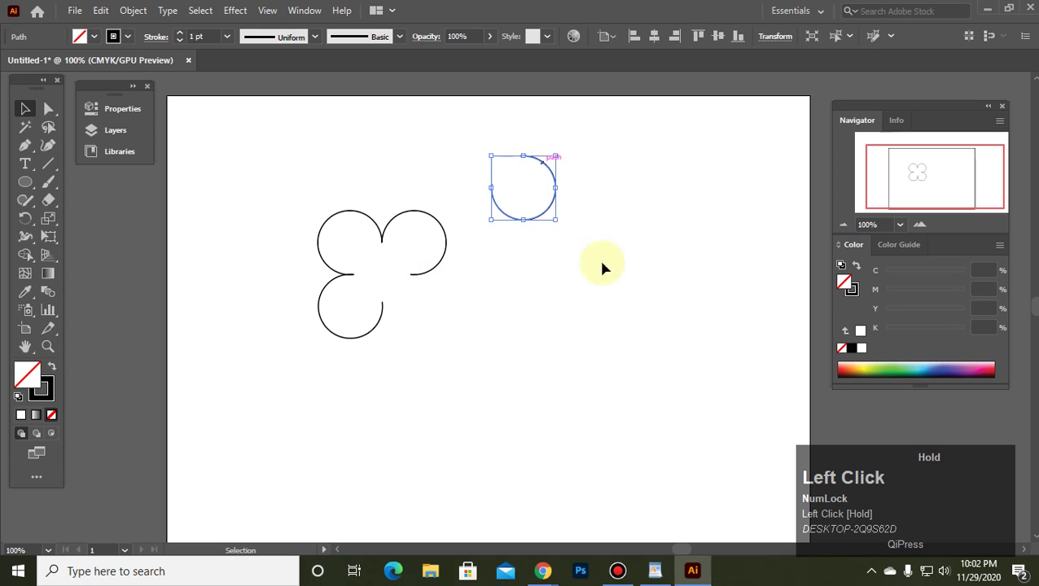
key(ctrl+z)
drag(282, 186, 469, 416)
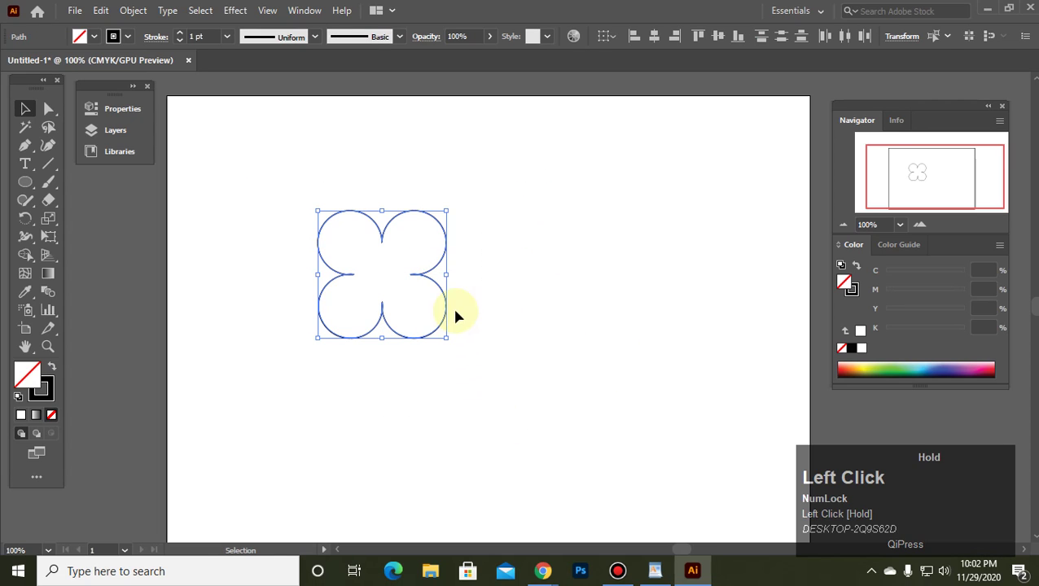
drag(440, 275, 526, 224)
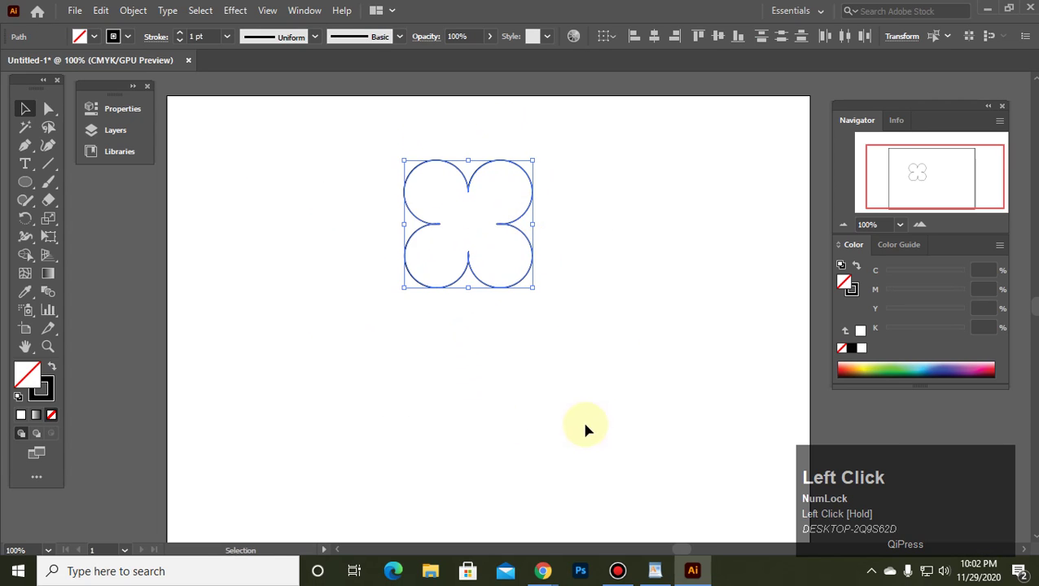
Fill the four petals with green (C 76.47, M 0, Y 100, K 0) and drag the upper-right petal over the lower-right one.
click(887, 368)
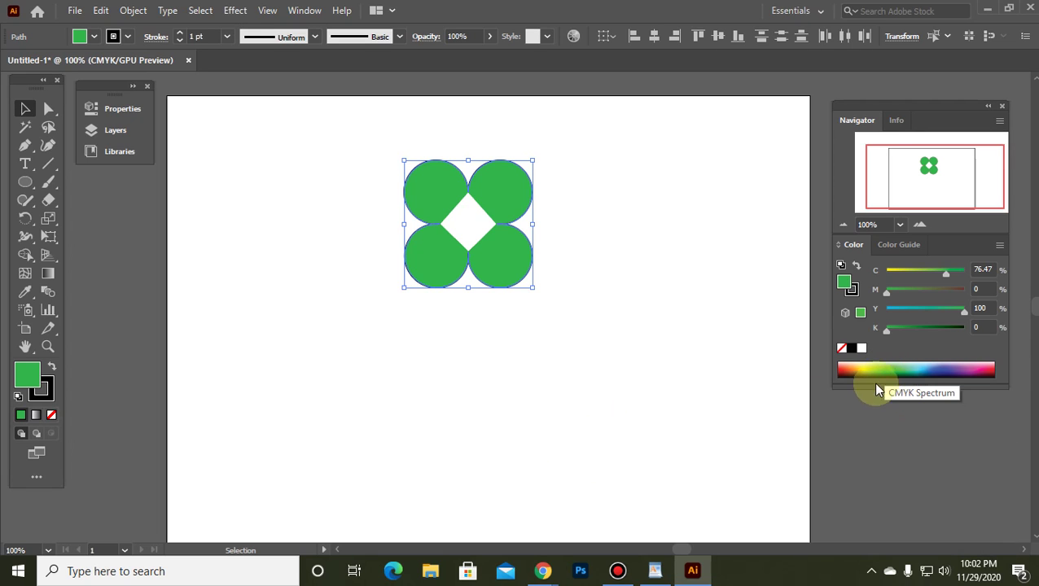
click(509, 365)
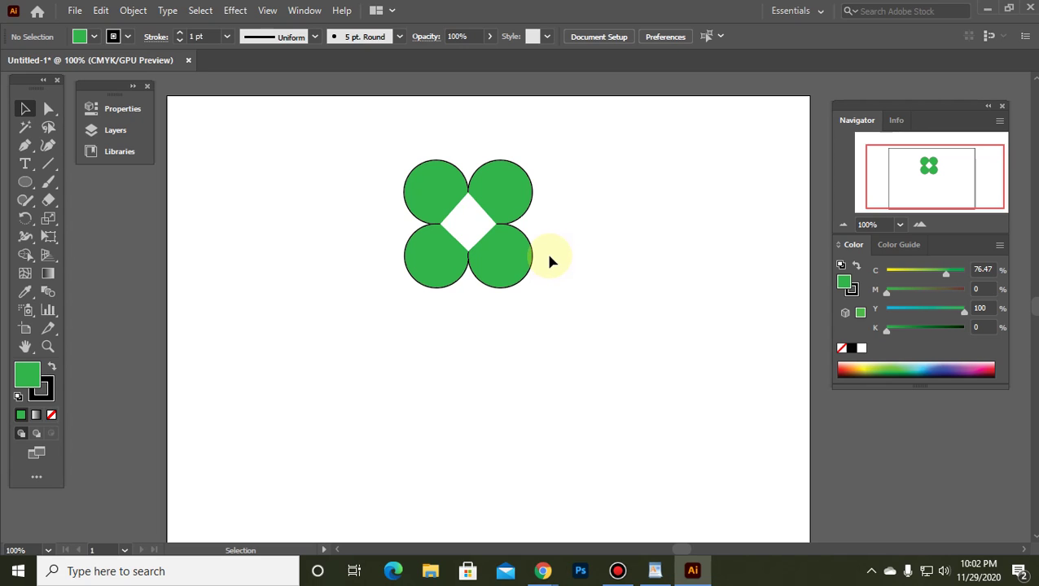
drag(489, 218, 518, 295)
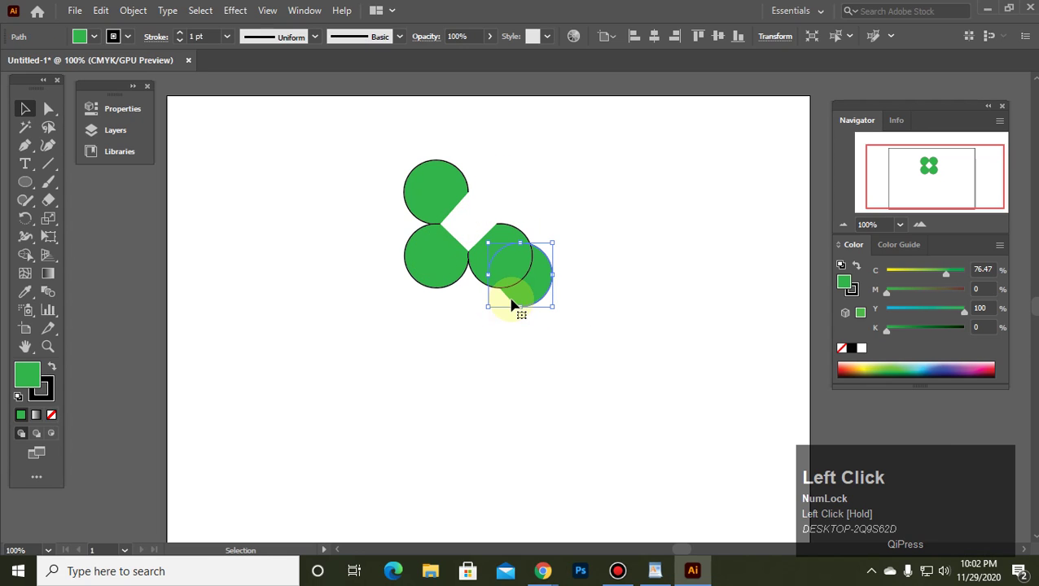
click(576, 303)
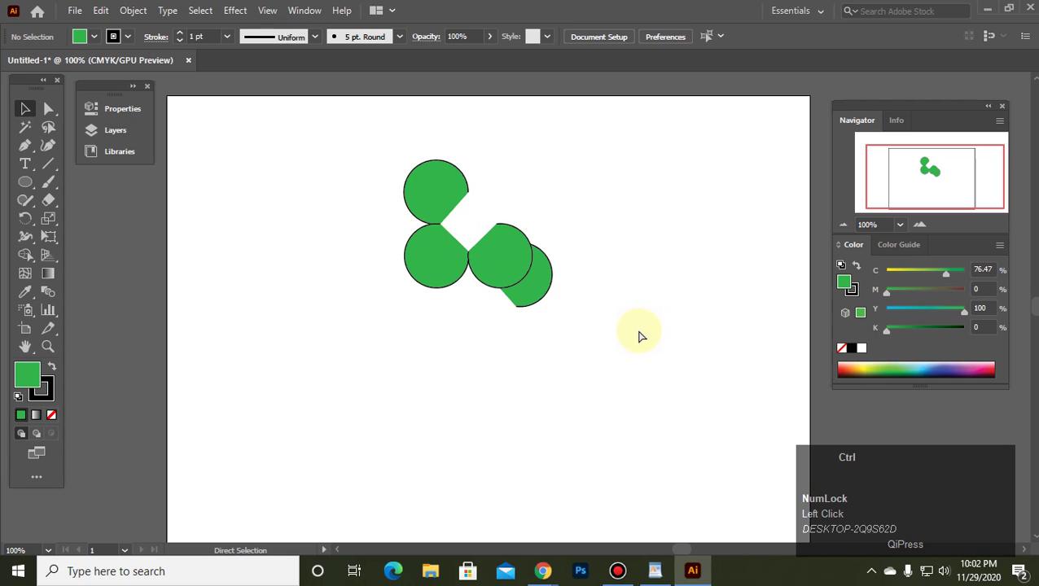
Undo the petal move, green fill and Shape Builder edits back to the four original touching circles.
key(ctrl+z)
key(ctrl+z)
key(ctrl+z)
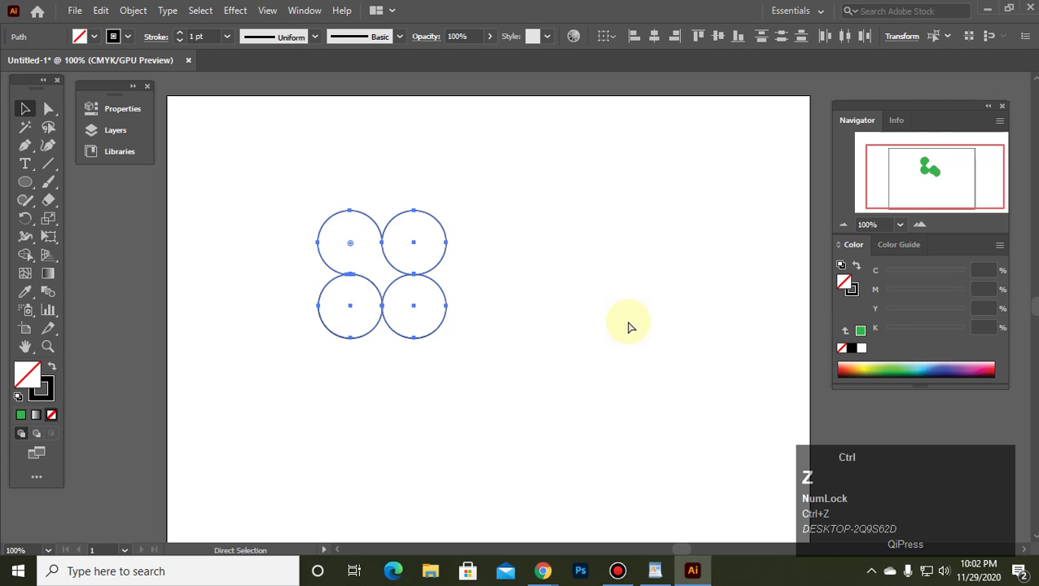
key(ctrl+z)
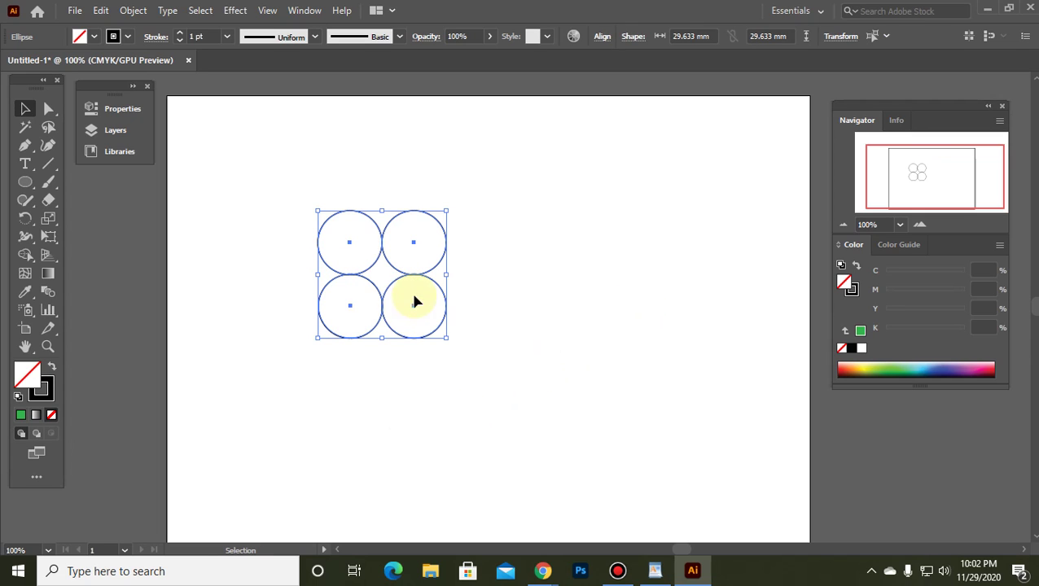
Select all four circles and erase the gap in their centre with the Shape Builder tool.
click(507, 415)
drag(300, 207, 458, 389)
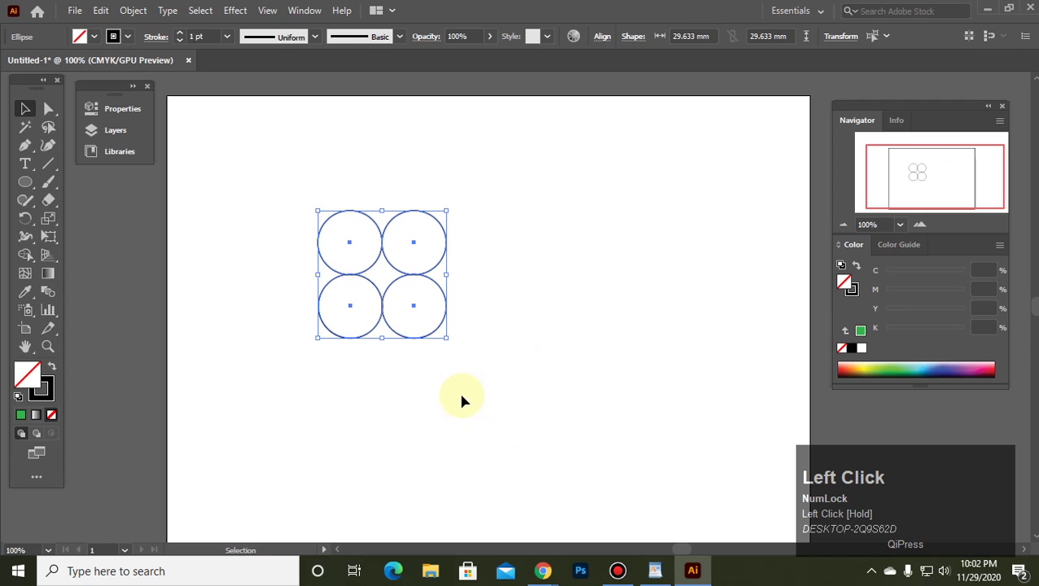
drag(26, 234, 84, 254)
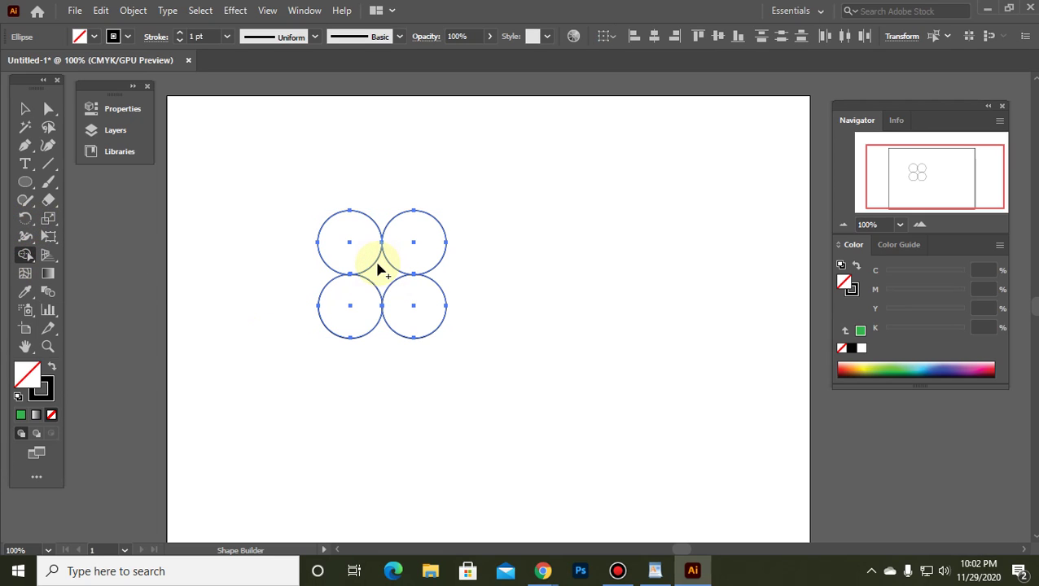
alt+click(386, 277)
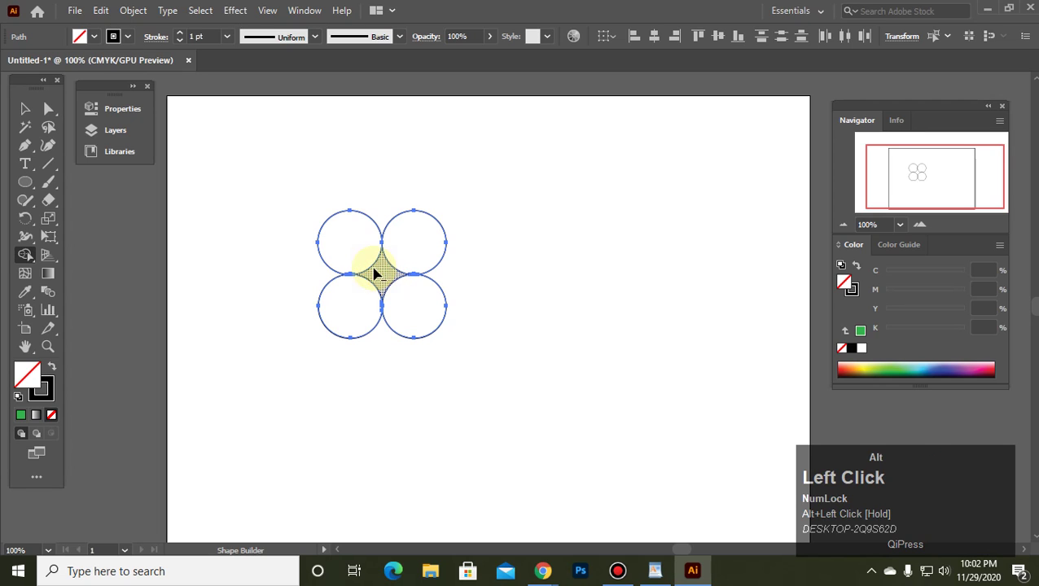
Try erasing diagonally from the upper-left to the lower-right circle with the Shape Builder tool, and undo it.
mouse_move(376, 275)
mouse_down()
mouse_move(367, 260)
mouse_move(399, 298)
mouse_up()
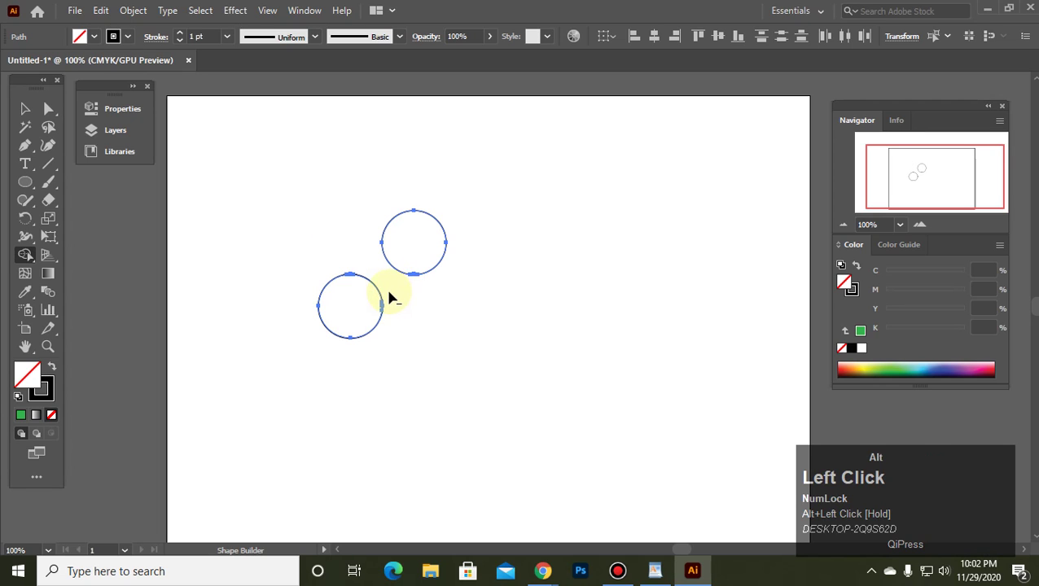
key(ctrl+z)
key(ctrl+z)
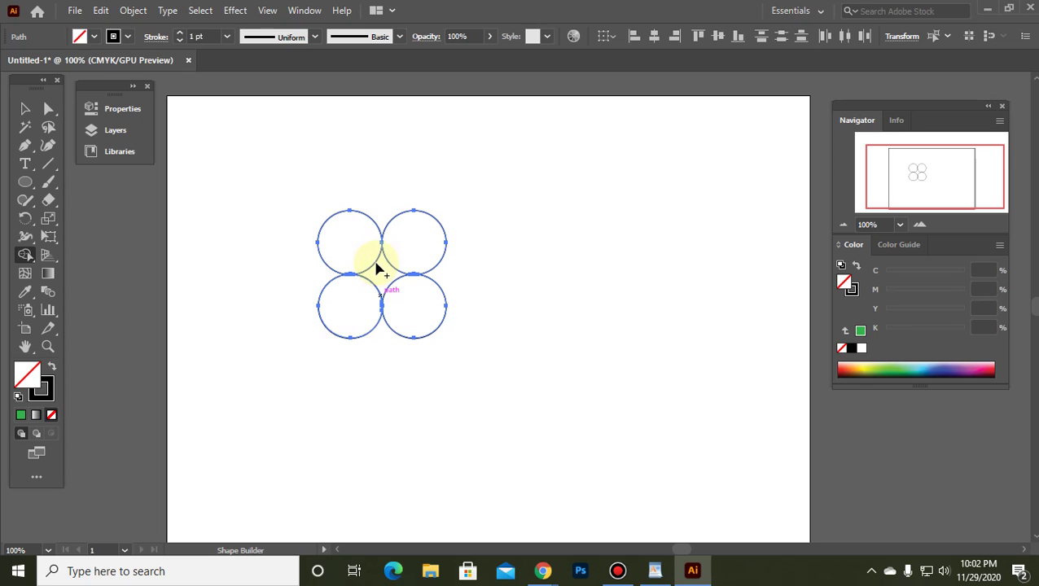
Merge the four circles and their central gap into one clover outline with the Shape Builder tool.
click(372, 270)
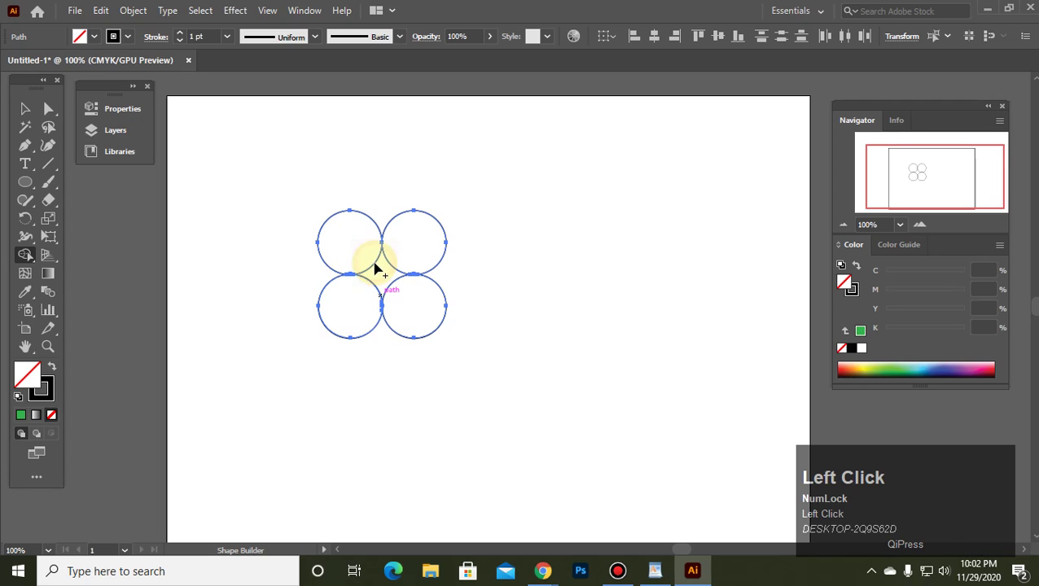
mouse_move(371, 271)
mouse_down()
mouse_move(378, 279)
mouse_move(389, 270)
mouse_move(398, 292)
mouse_move(387, 269)
mouse_move(366, 293)
mouse_up()
click(25, 111)
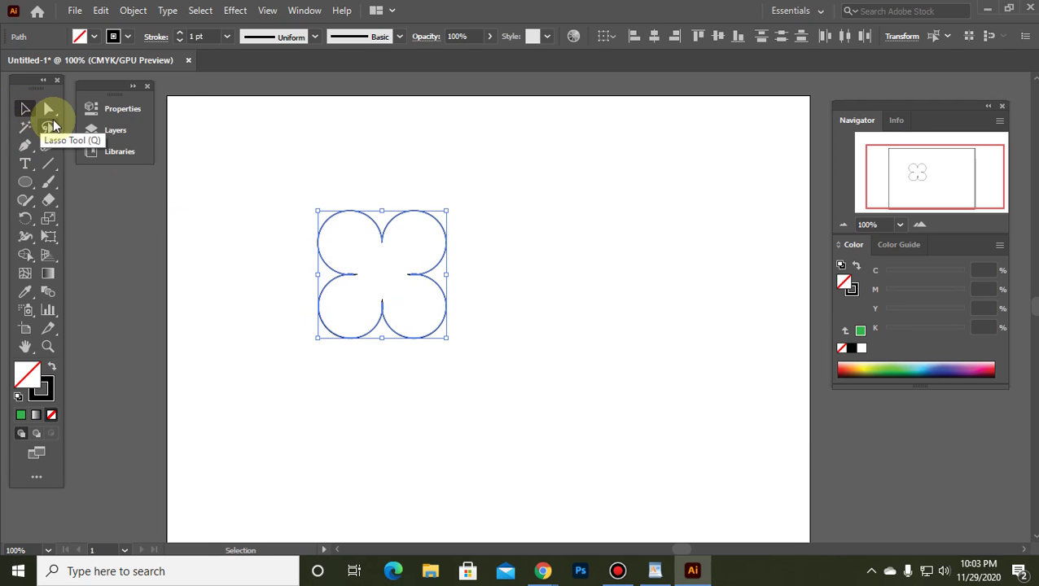
Nudge the artwork up slightly and move the merged clover outline to the right, clear of the leftover slivers.
key(Up)
key(Up)
click(556, 341)
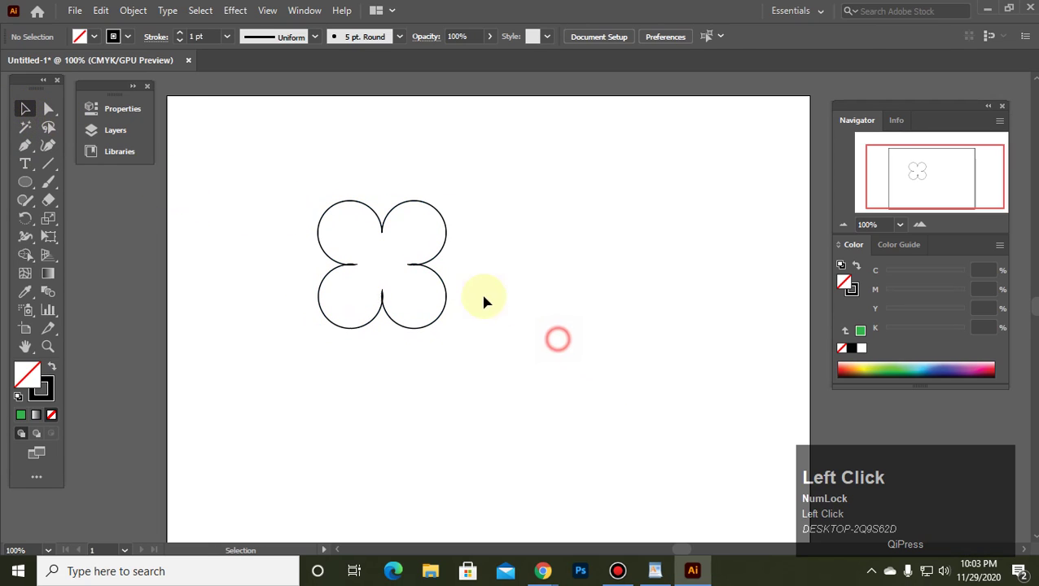
drag(434, 275, 563, 257)
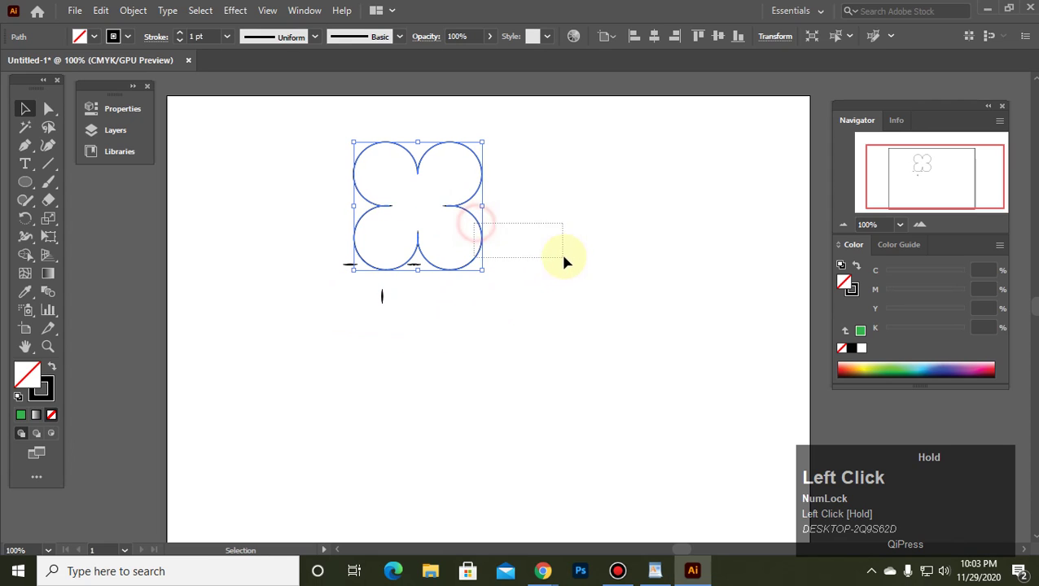
drag(476, 220, 570, 247)
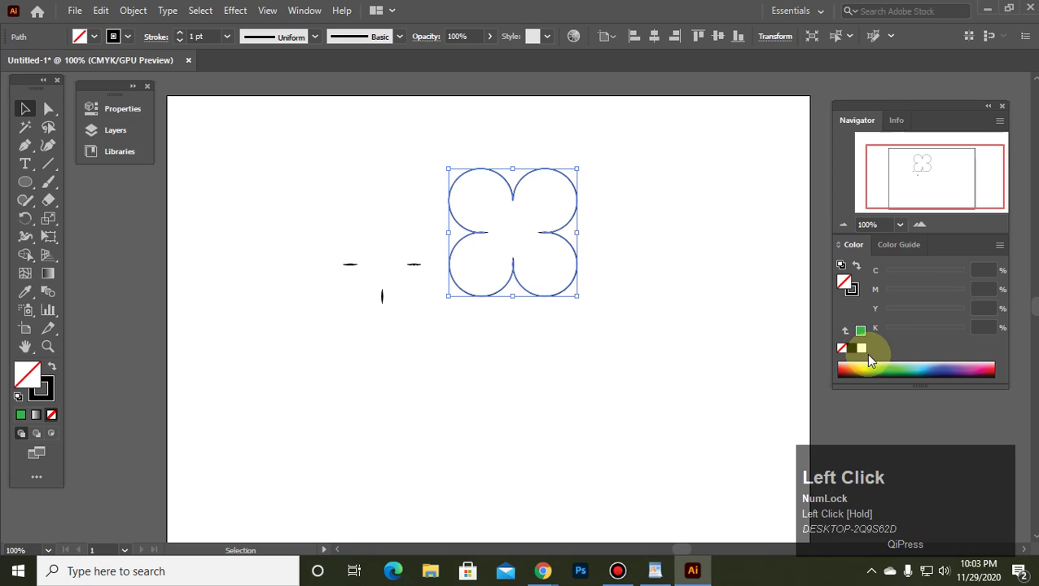
Fill the clover with yellow-green (C 21.18, M 0, Y 90.59, K 0) and remove its stroke.
click(866, 367)
click(915, 365)
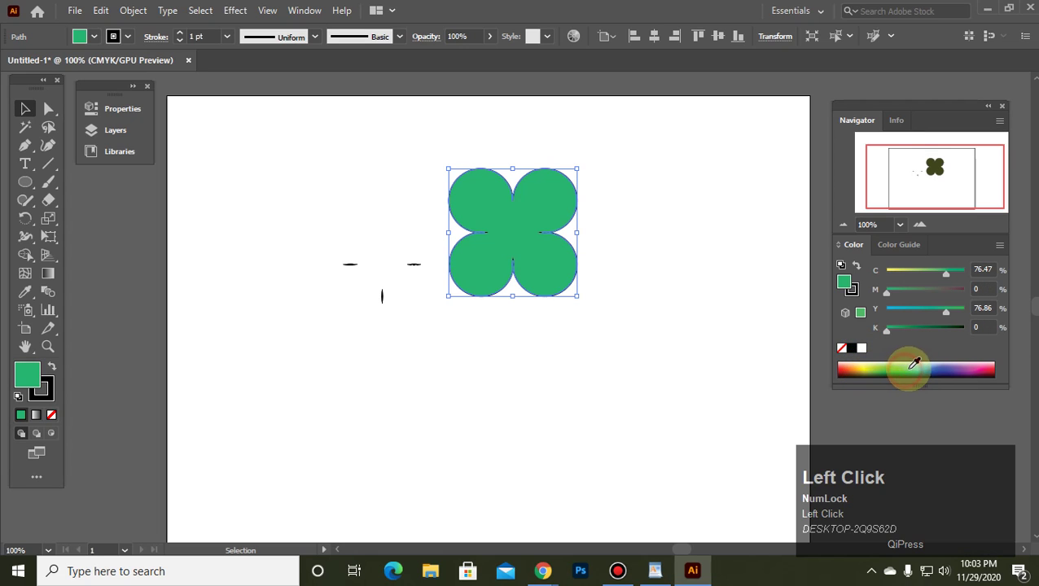
click(964, 364)
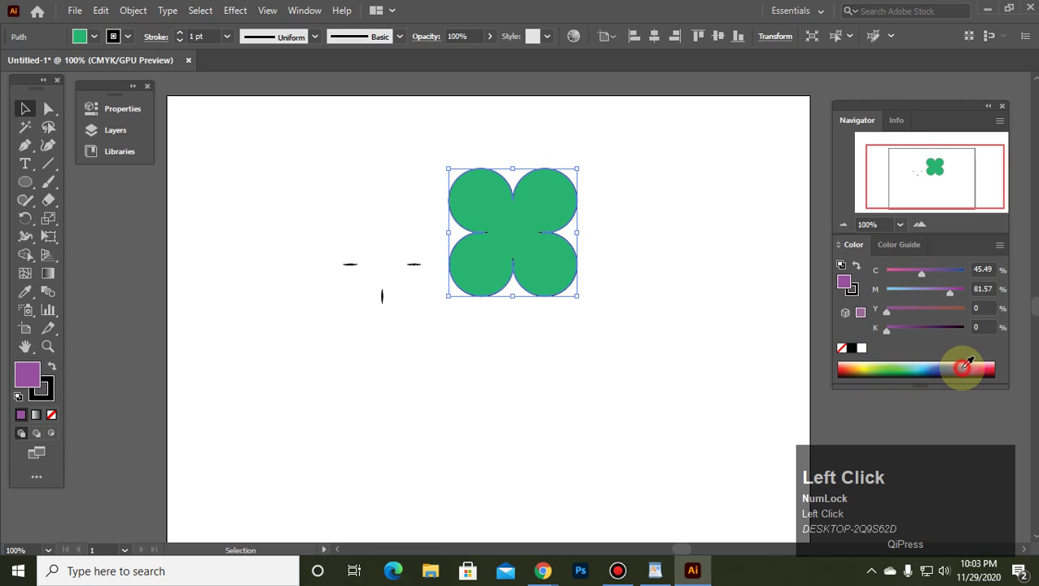
click(914, 363)
click(865, 365)
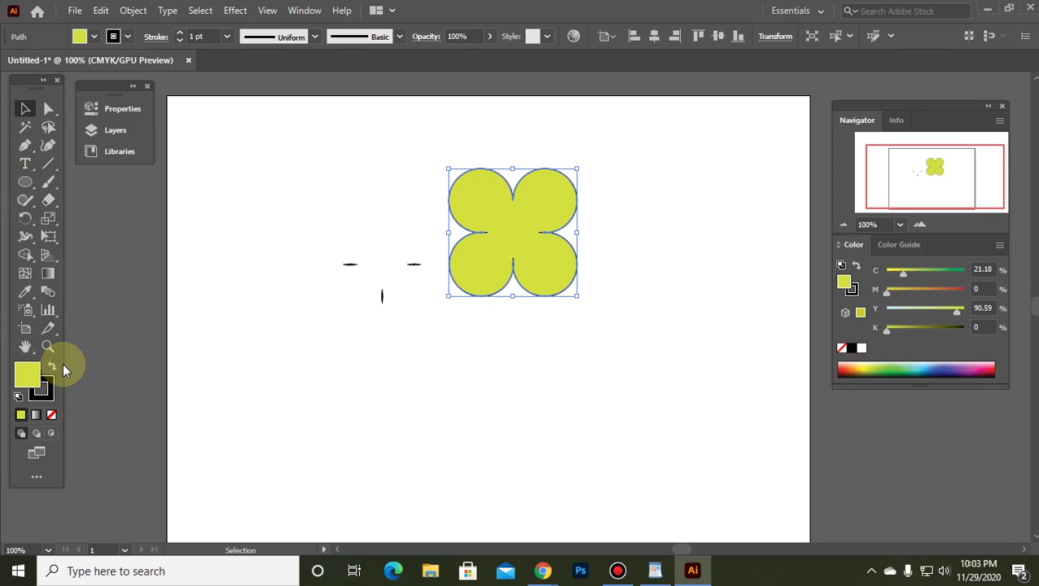
click(49, 390)
click(52, 417)
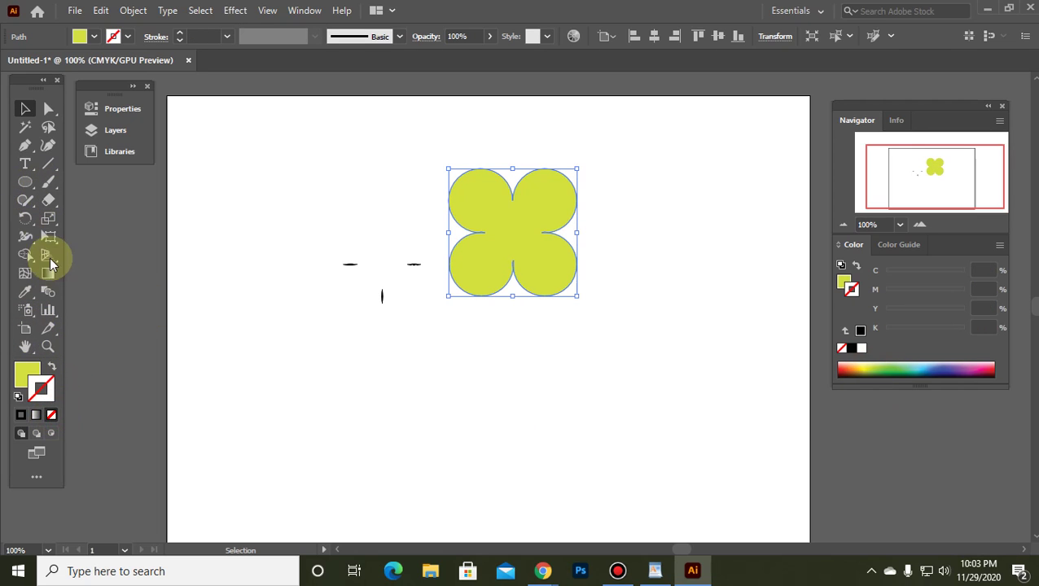
Draw a narrow vertical rounded rectangle as a stem running down from the clover's centre.
click(26, 182)
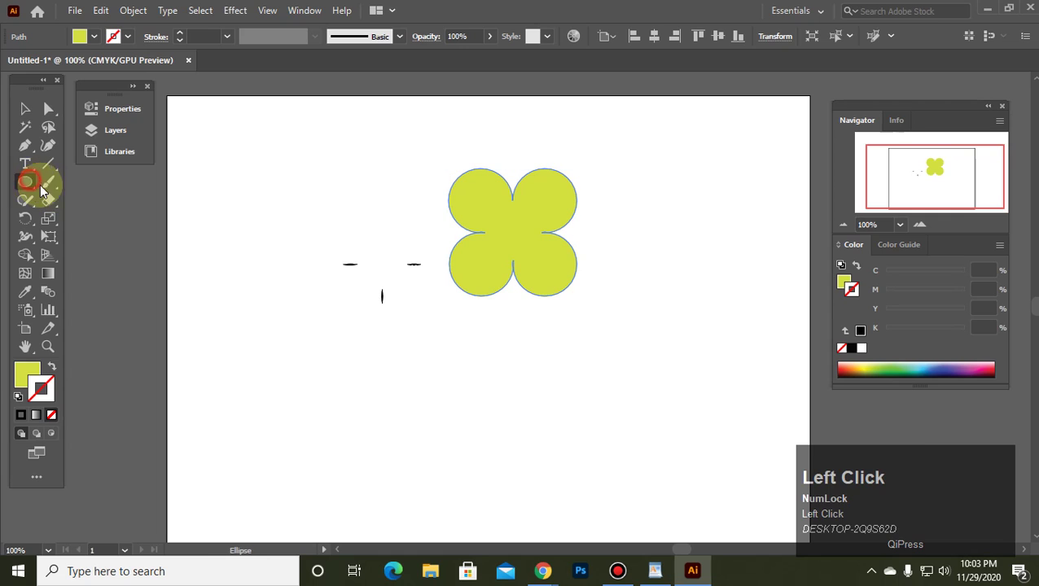
drag(32, 184, 77, 198)
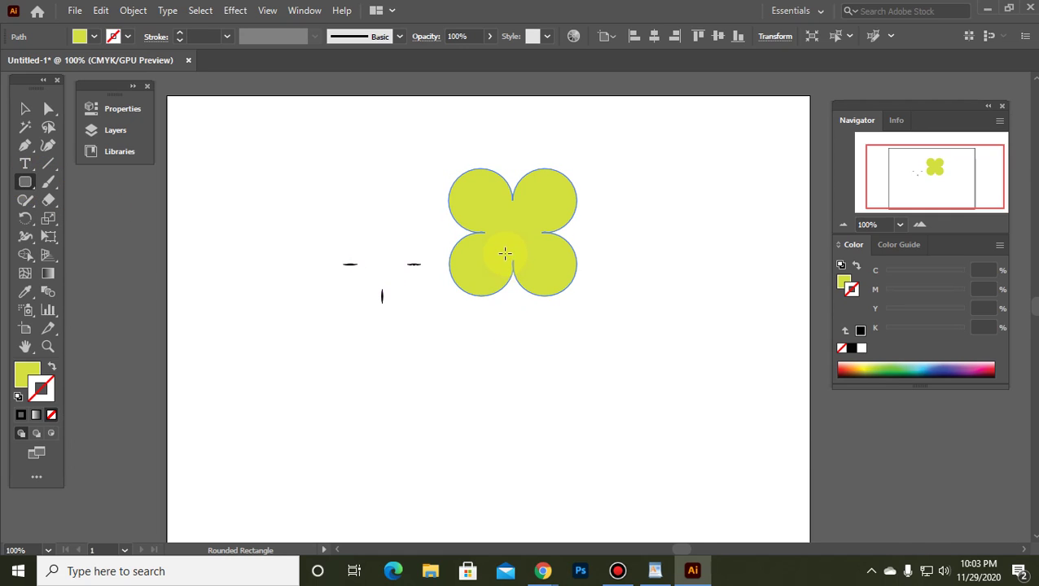
drag(504, 254, 524, 450)
click(25, 108)
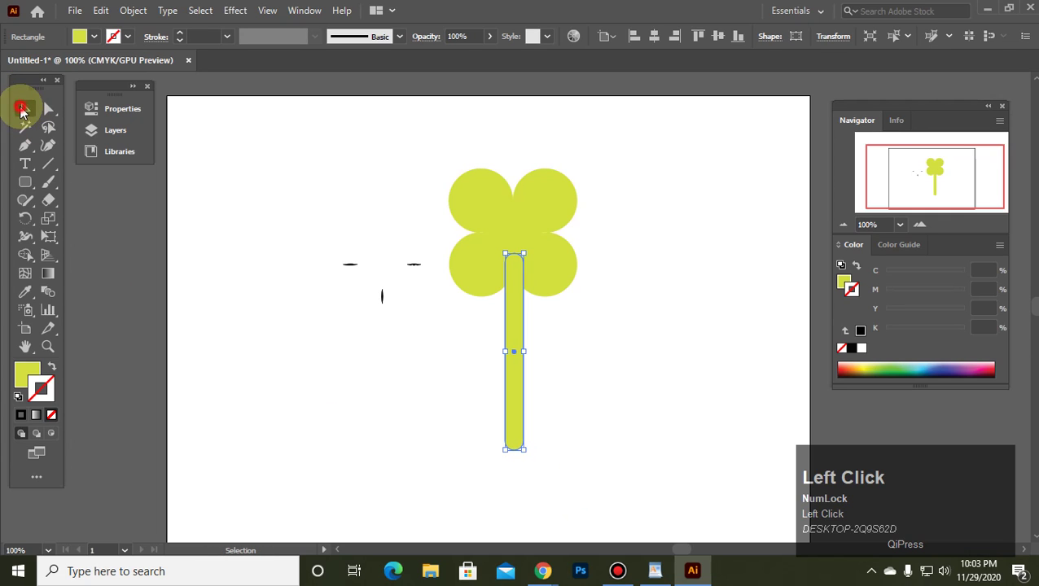
Select the clover and the stem and merge them into one shape with the Shape Builder tool.
click(398, 371)
drag(580, 301, 496, 405)
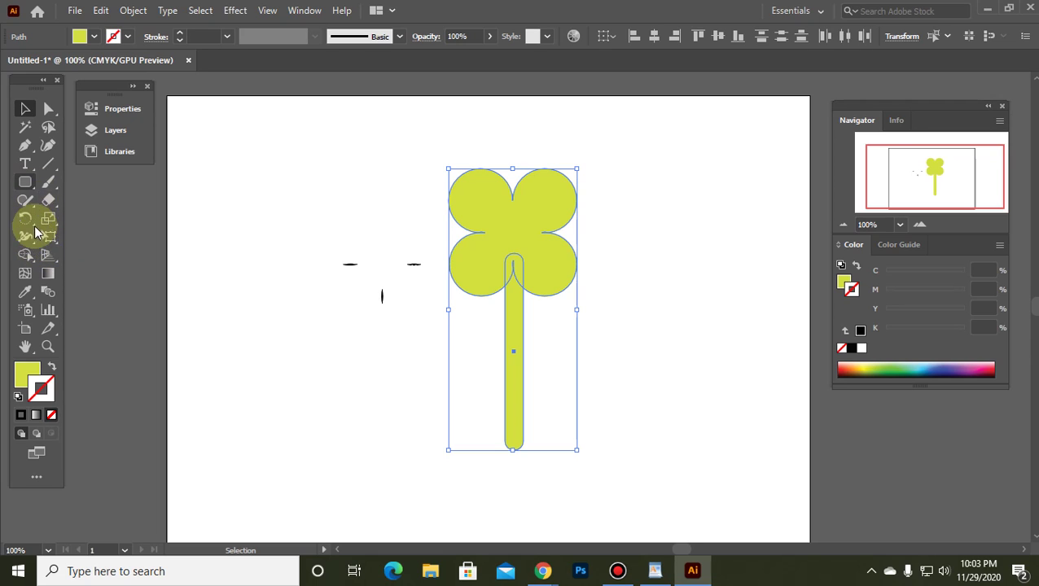
drag(25, 255, 139, 254)
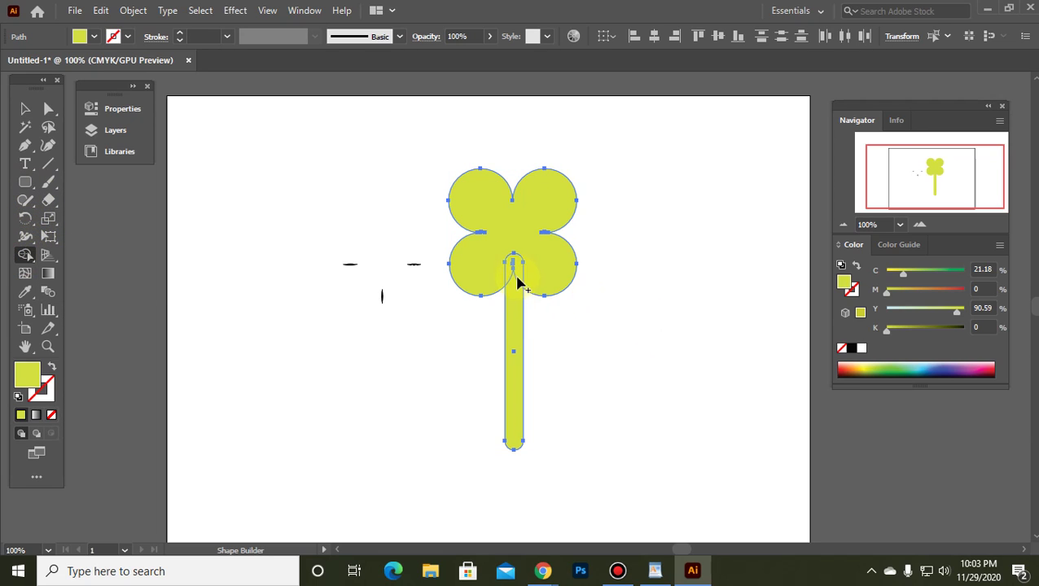
mouse_move(531, 271)
mouse_down()
mouse_move(496, 270)
mouse_move(576, 299)
mouse_move(665, 262)
mouse_move(525, 236)
mouse_up()
click(25, 108)
click(800, 398)
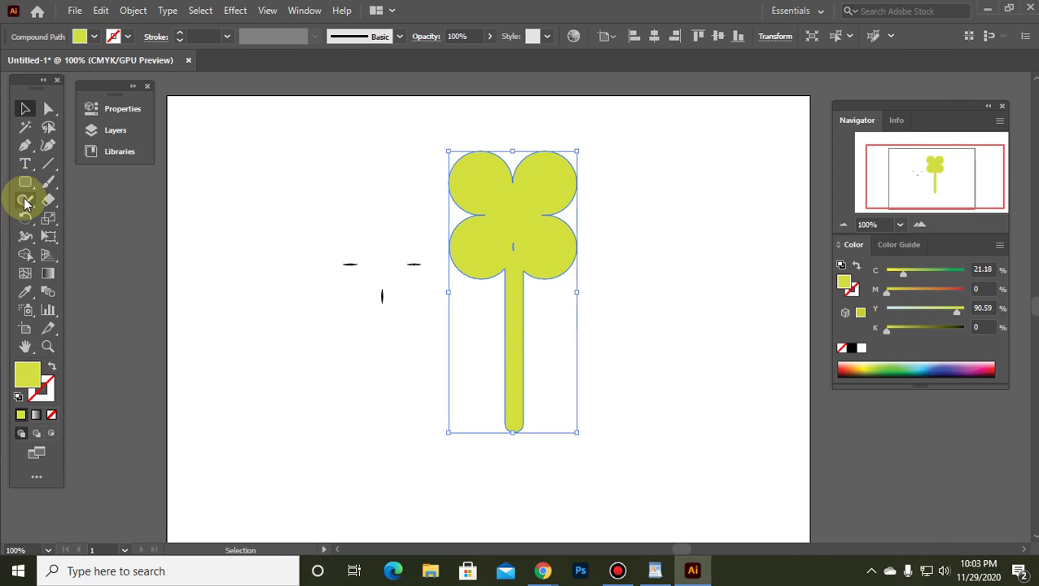
Draw a square with the Rectangle tool over the lower end of the stem, centred roughly on it.
drag(24, 182, 101, 182)
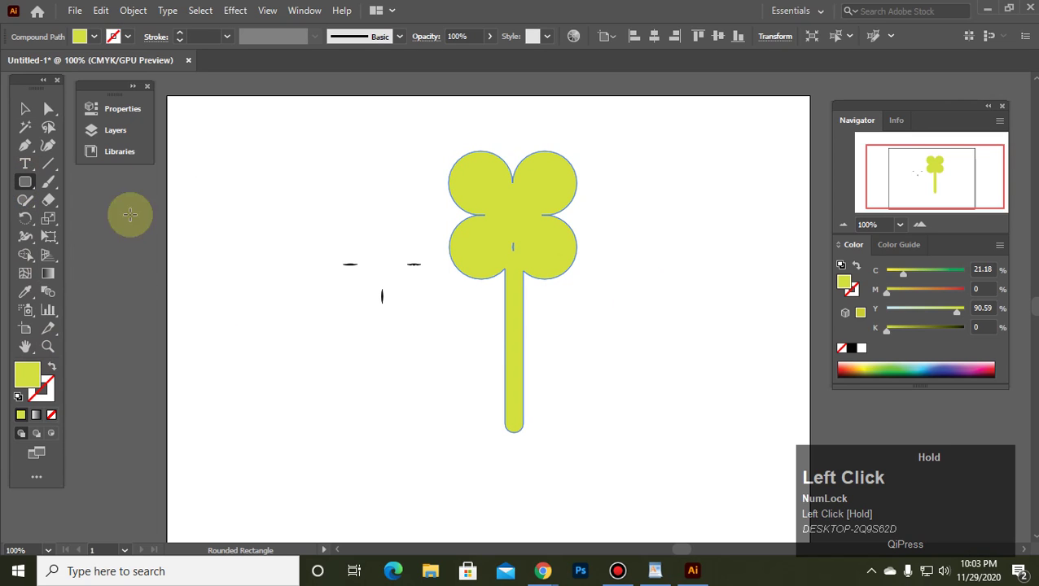
drag(473, 399, 560, 486)
click(47, 108)
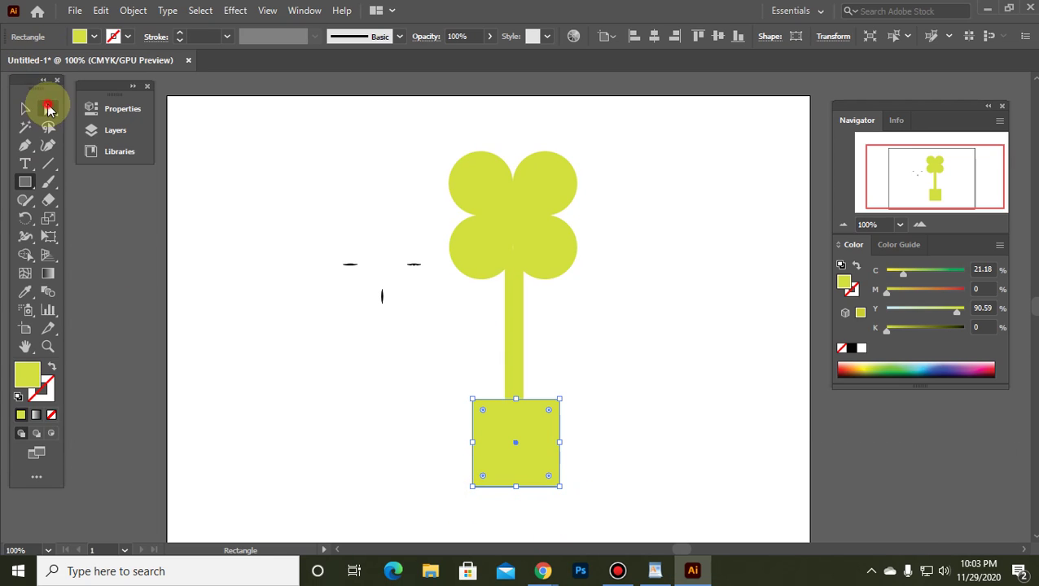
Reshape the square into a tapered flowerpot by moving its two upper corner points outward with the Direct Selection tool.
click(454, 446)
click(480, 414)
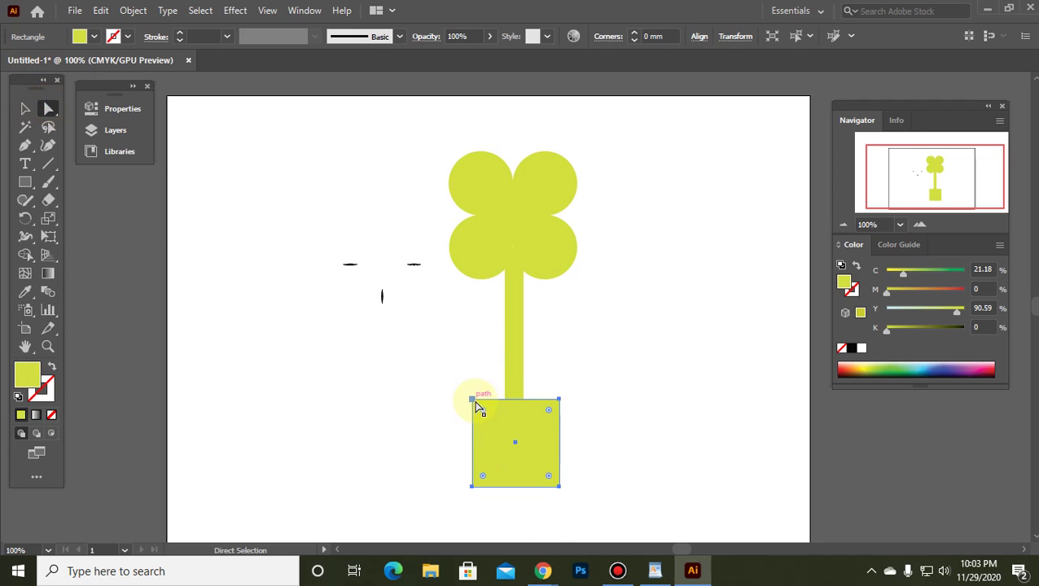
mouse_move(472, 399)
mouse_down()
mouse_move(475, 411)
mouse_move(480, 402)
mouse_up()
click(476, 426)
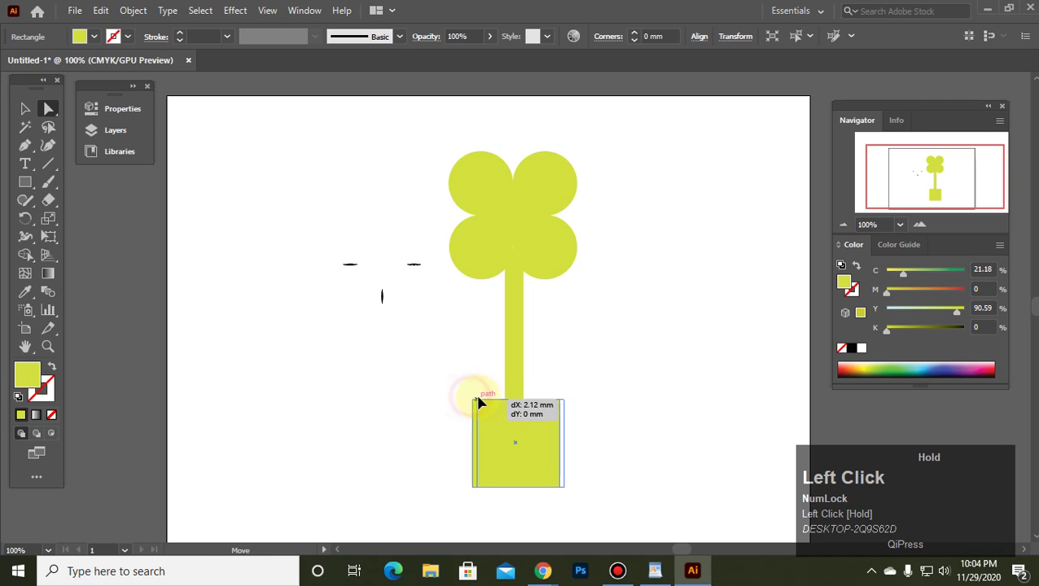
click(453, 420)
click(472, 401)
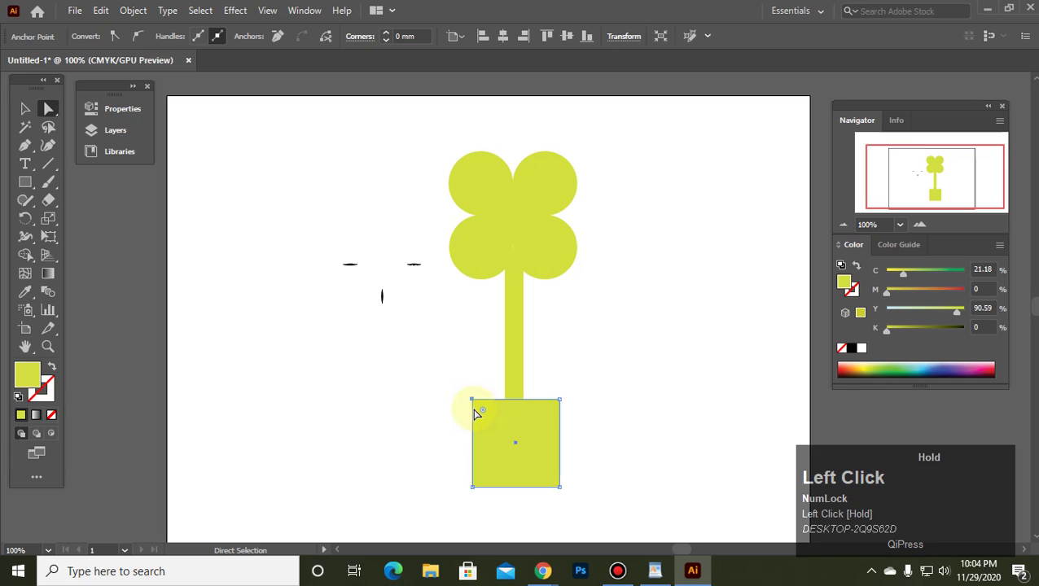
drag(472, 402, 451, 400)
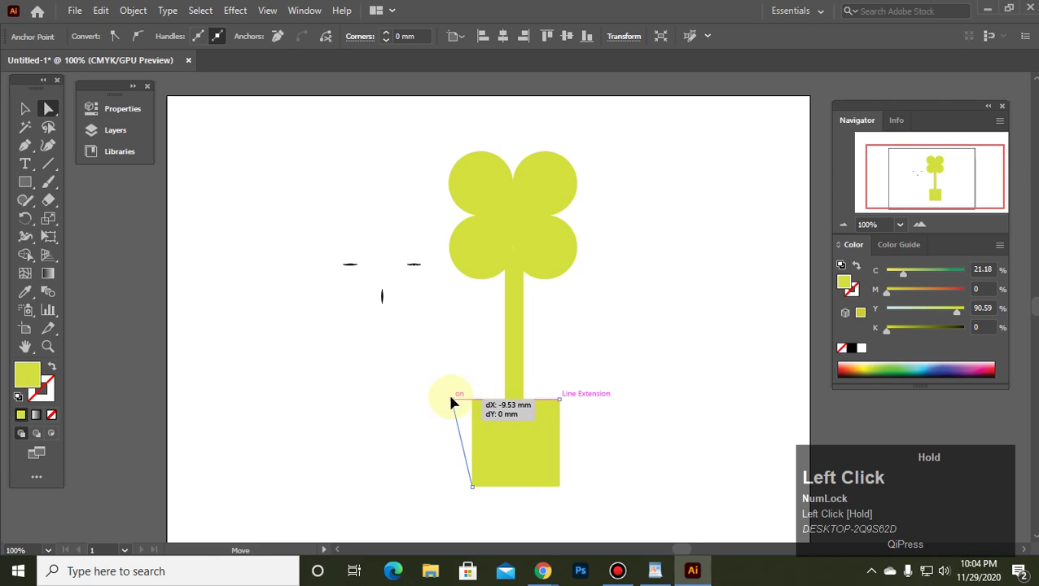
click(558, 403)
drag(558, 403, 524, 411)
Select the plant and the pot, and merge the stem's overlapping end into the pot with the Shape Builder tool.
click(25, 108)
drag(458, 373, 623, 498)
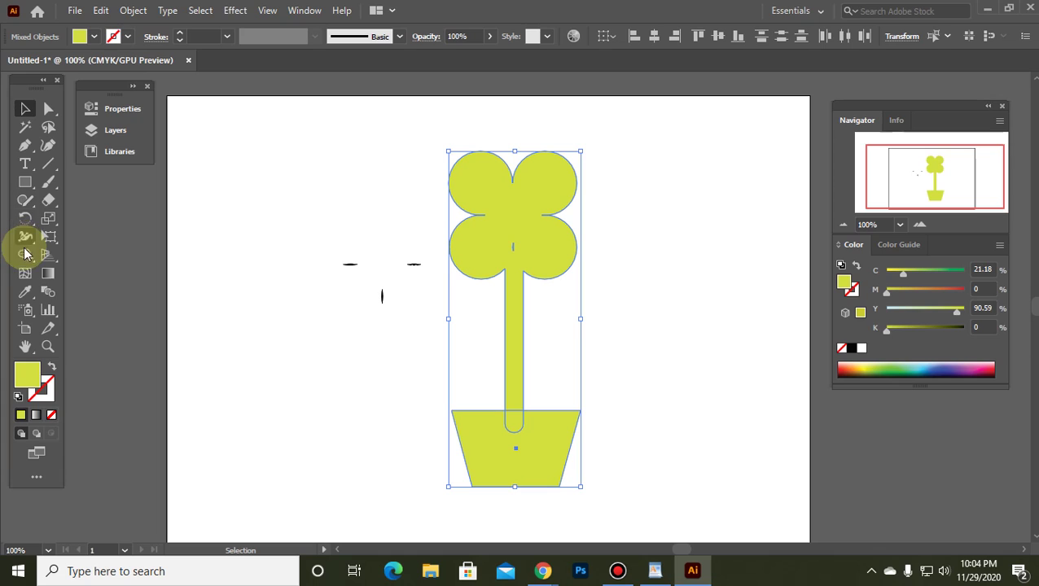
drag(26, 255, 104, 251)
click(507, 423)
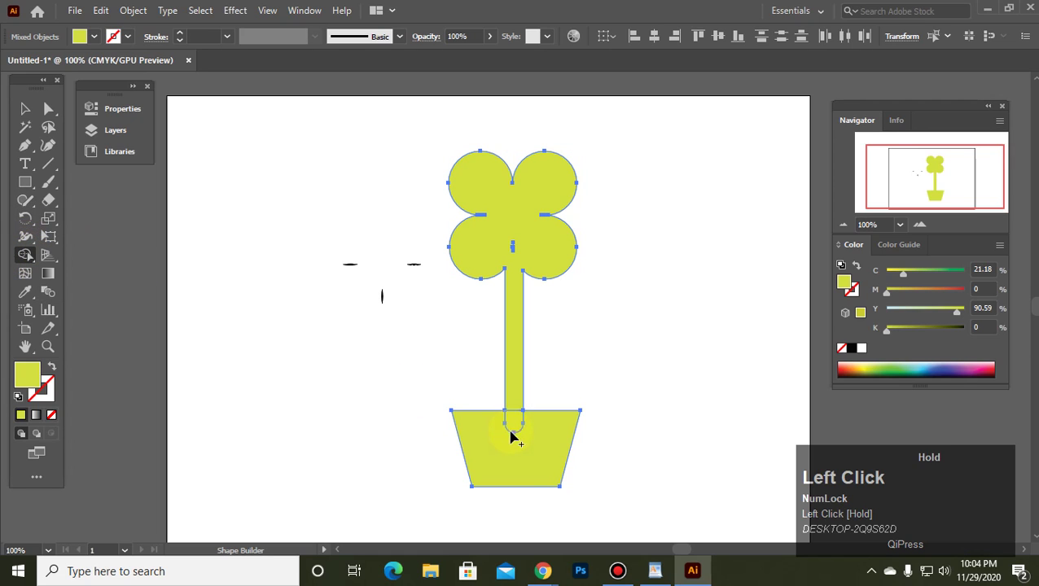
mouse_move(498, 422)
mouse_down()
mouse_move(310, 360)
mouse_move(510, 463)
mouse_move(562, 474)
mouse_up()
Move the pot slightly upward so that its rim overlaps the lower end of the stem.
click(26, 108)
click(309, 358)
mouse_move(508, 444)
mouse_down()
mouse_move(498, 439)
mouse_move(515, 454)
mouse_up()
click(659, 417)
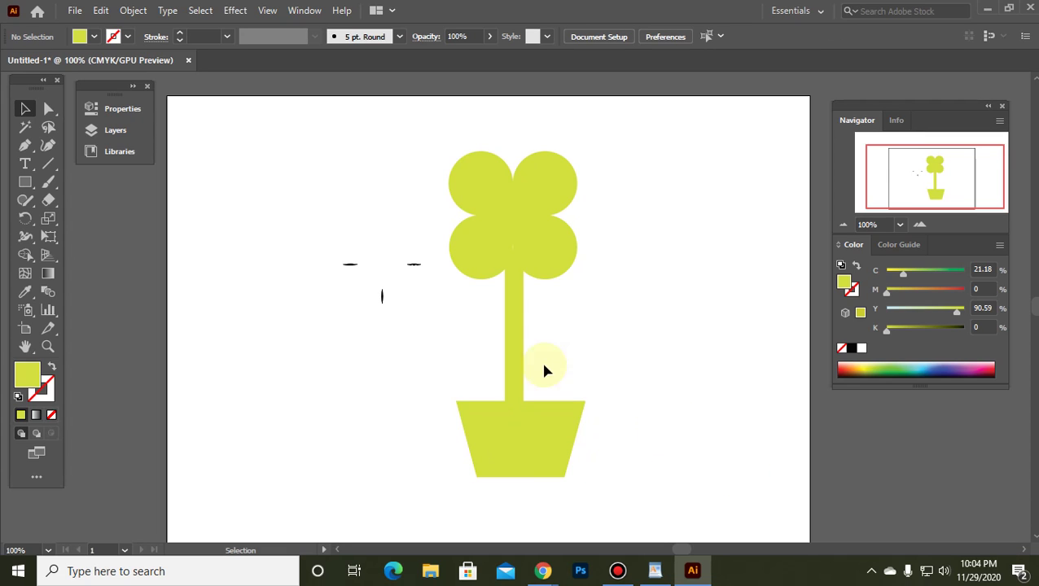
Place a copy of the potted plant at about half size beside the original and fill it green (C 66.27, M 0, Y 100, K 0).
drag(682, 142, 440, 519)
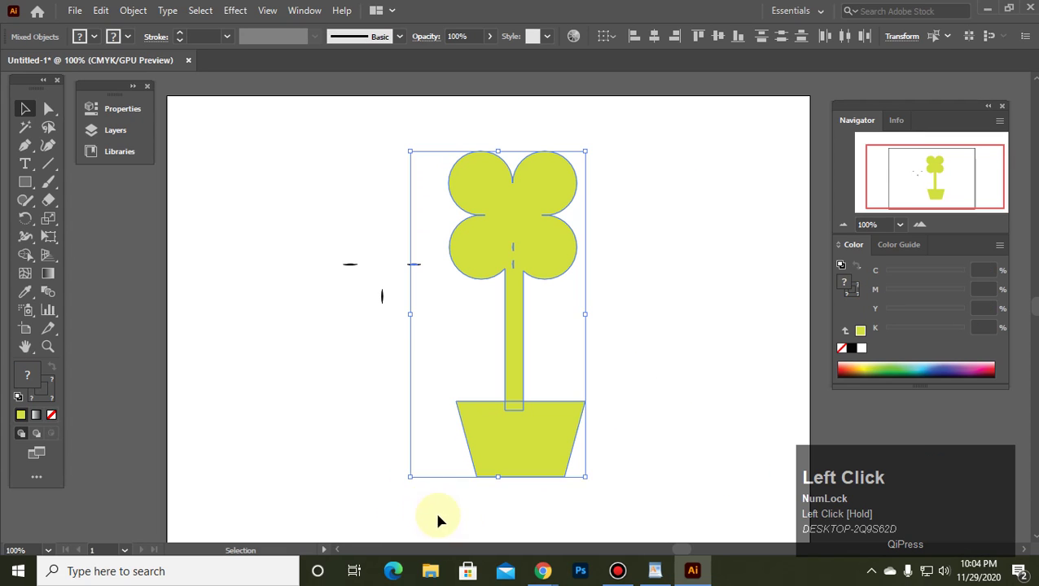
alt+drag(506, 449, 668, 409)
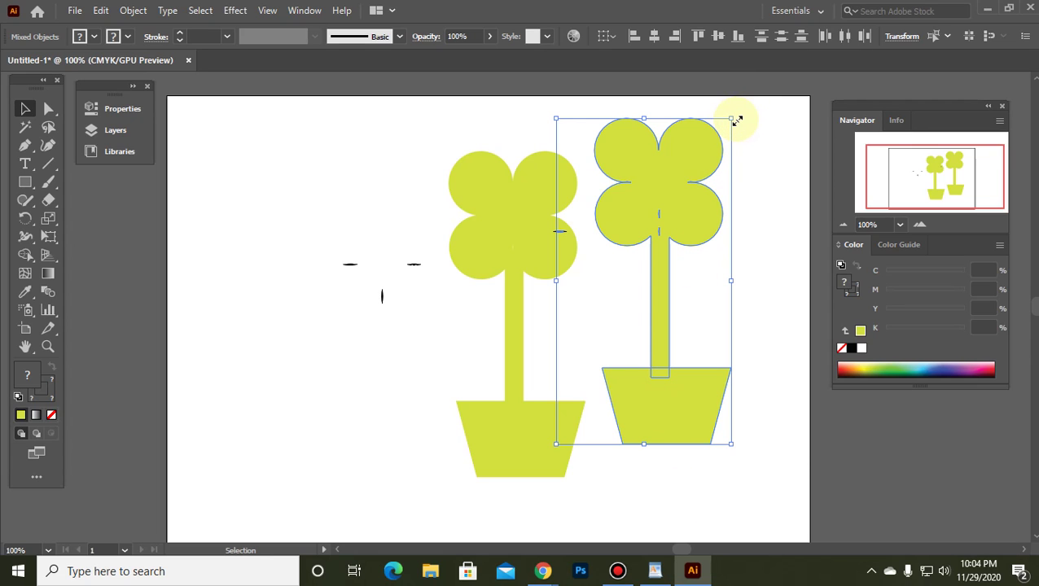
shift+drag(731, 119, 640, 286)
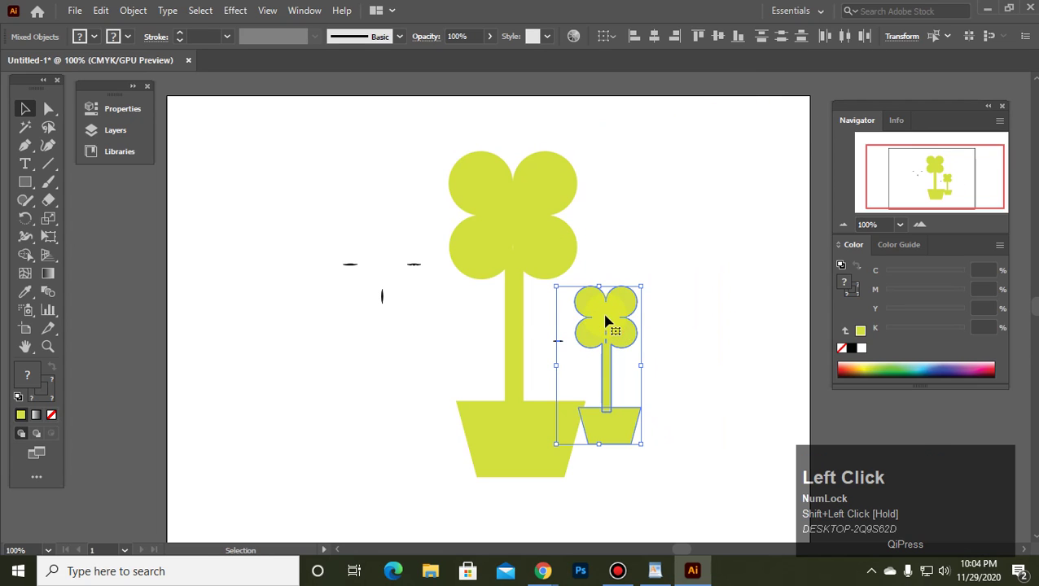
drag(607, 321, 646, 329)
click(904, 363)
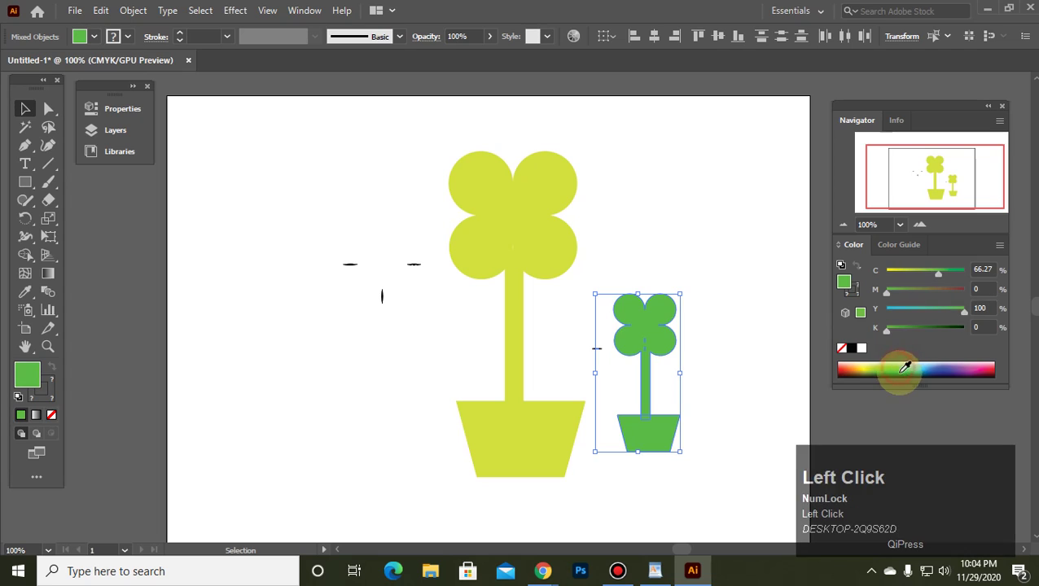
click(385, 345)
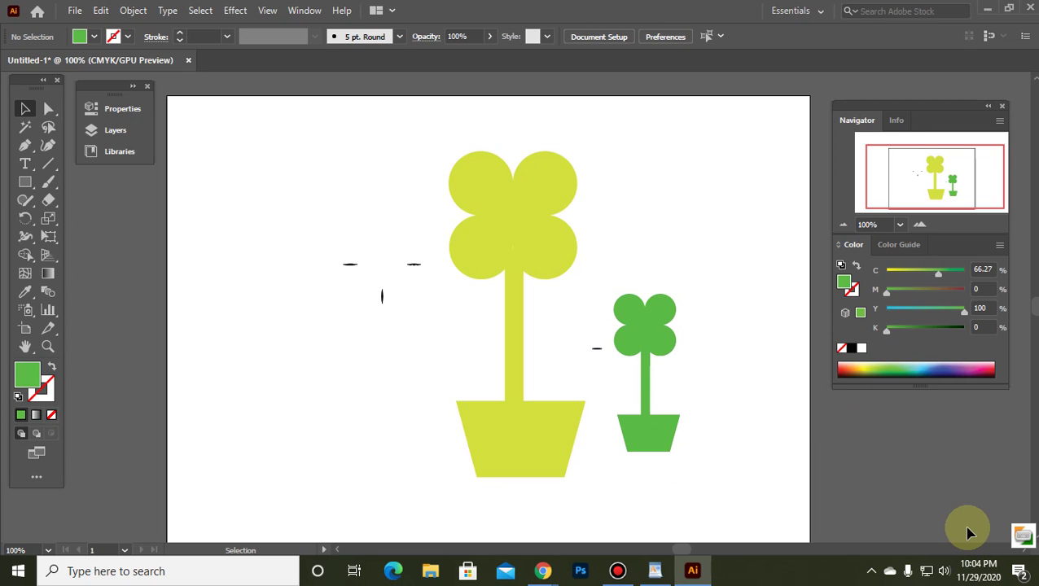
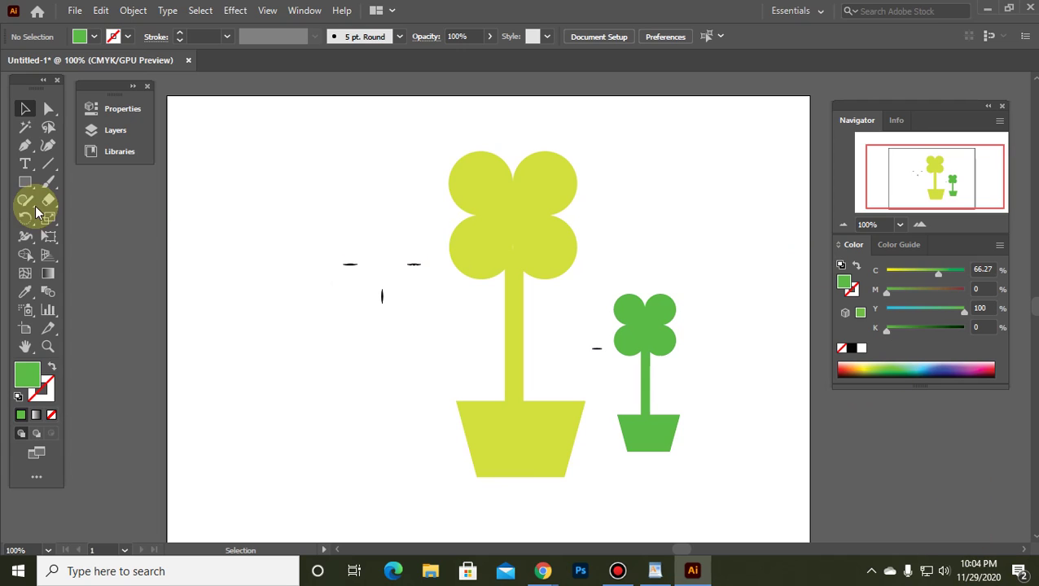
Draw a green square beside the clover, place a copy overlapping its lower-right corner, and select both squares.
drag(29, 189, 69, 181)
mouse_move(243, 169)
mouse_down()
mouse_move(339, 239)
mouse_move(338, 269)
mouse_up()
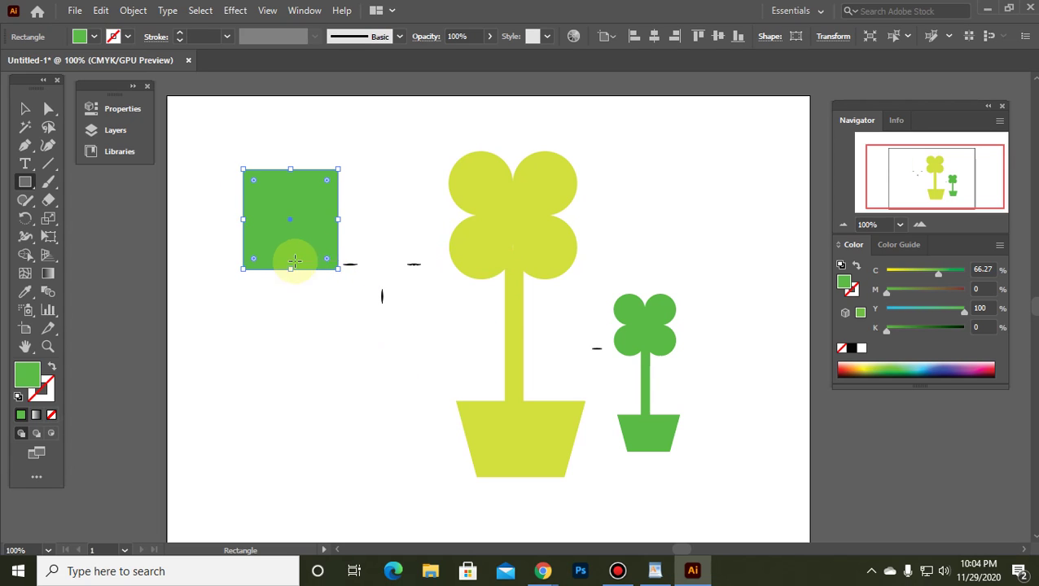
click(23, 108)
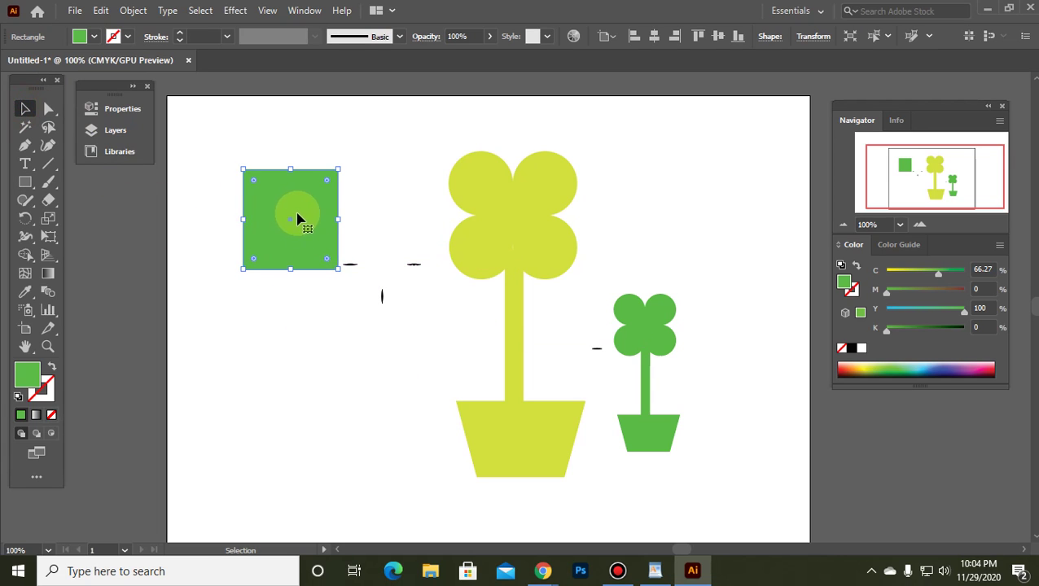
drag(279, 195, 323, 244)
drag(206, 148, 424, 487)
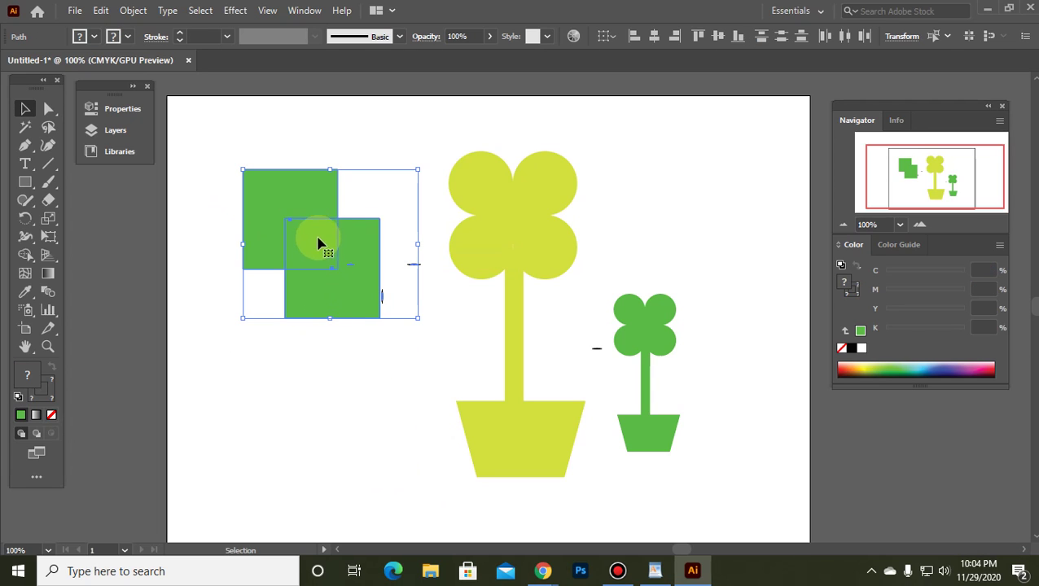
drag(282, 221, 282, 221)
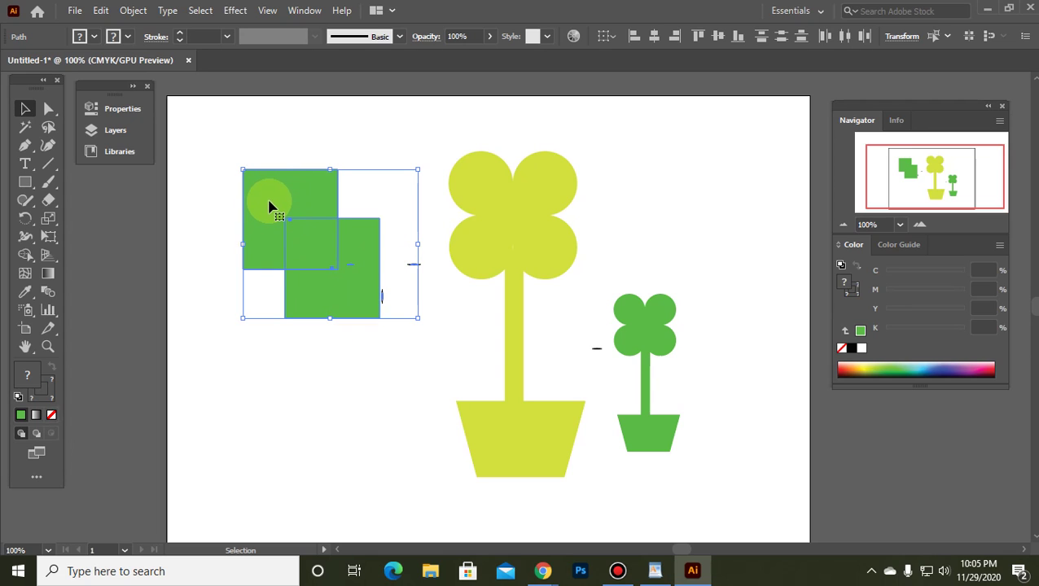
Try to cut away the part of the lower square outside the overlap with the Shape Builder tool.
drag(25, 255, 98, 255)
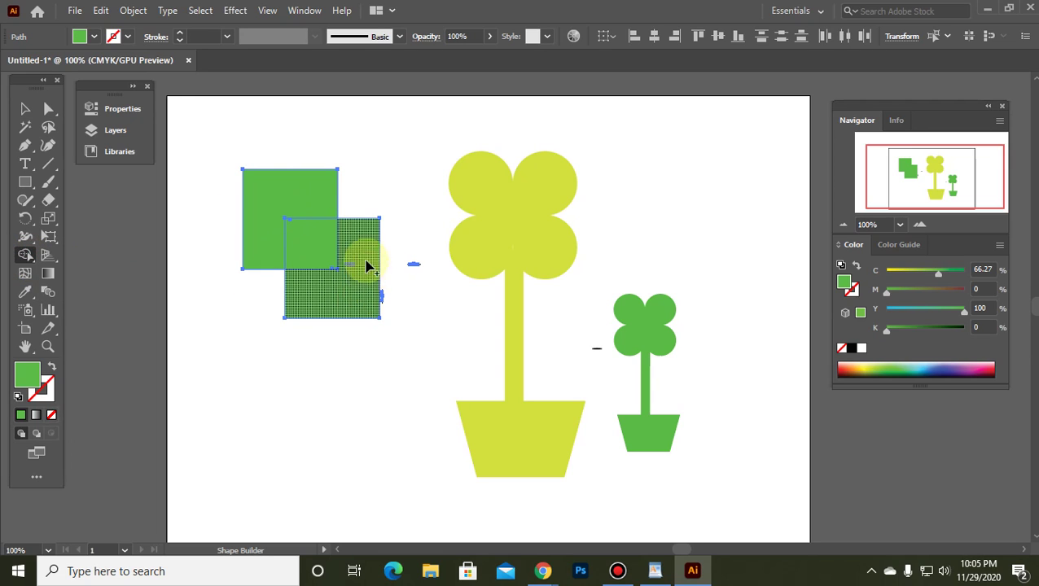
alt+click(363, 293)
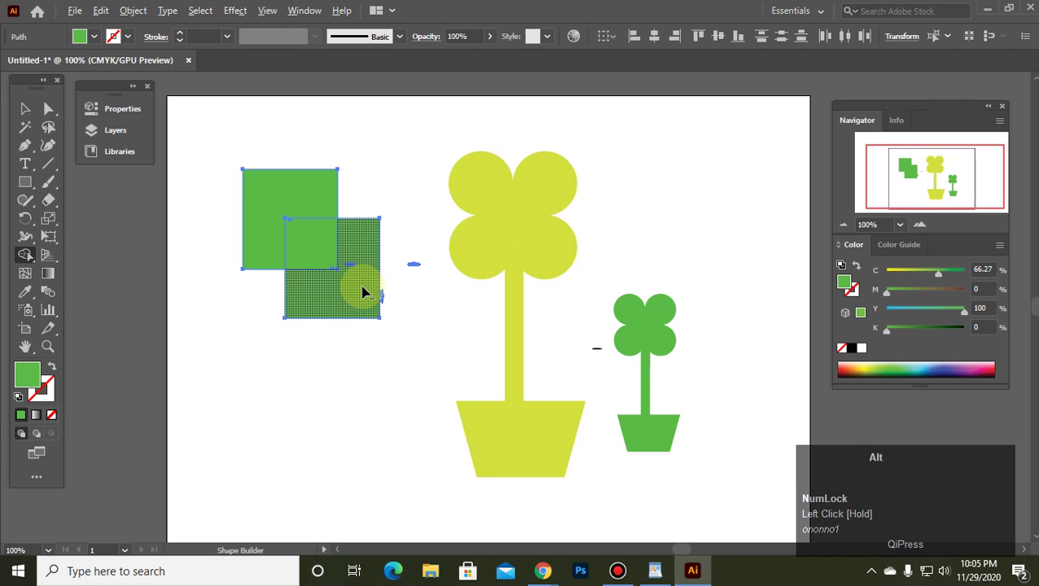
alt+click(363, 293)
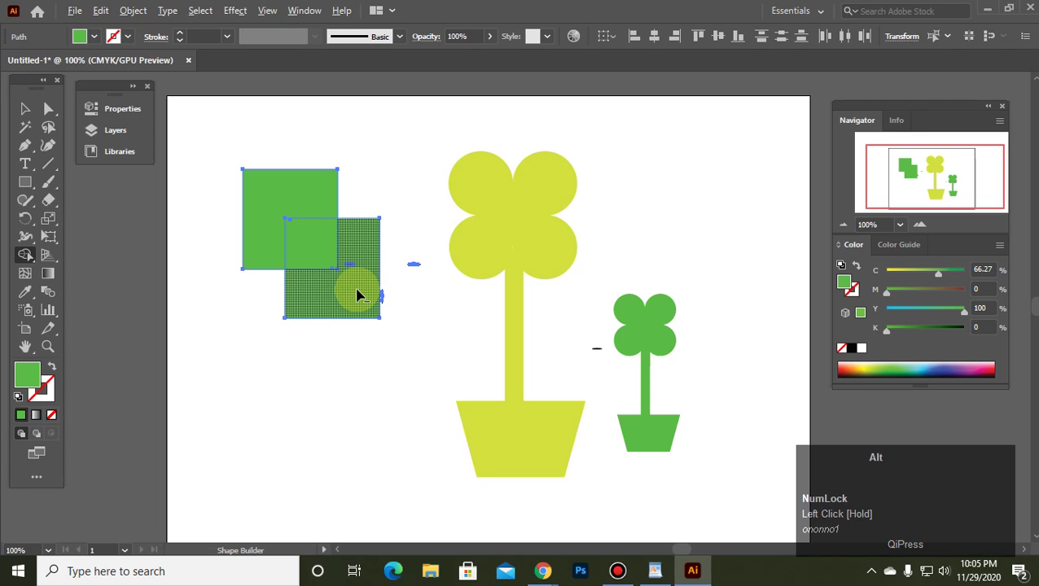
Select the remaining square pieces one by one and move the small overlap piece away from the large square.
click(23, 110)
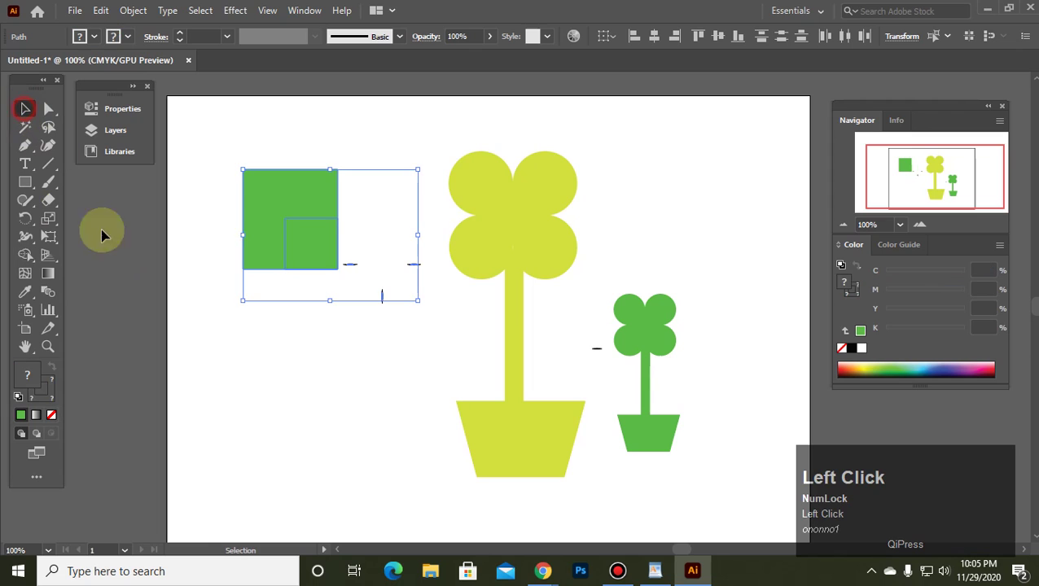
click(276, 364)
click(282, 236)
click(255, 200)
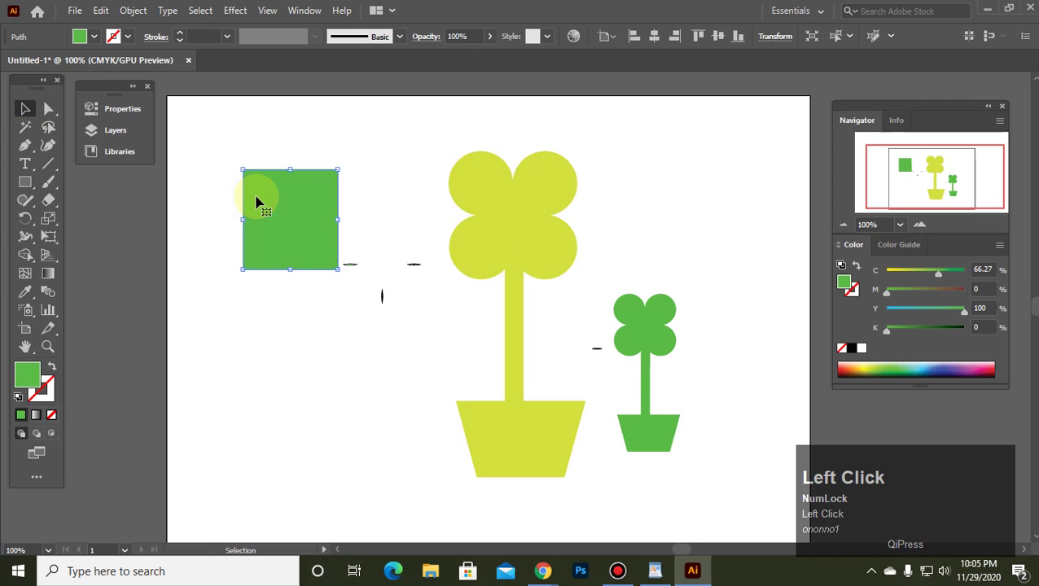
click(309, 248)
drag(309, 248, 320, 267)
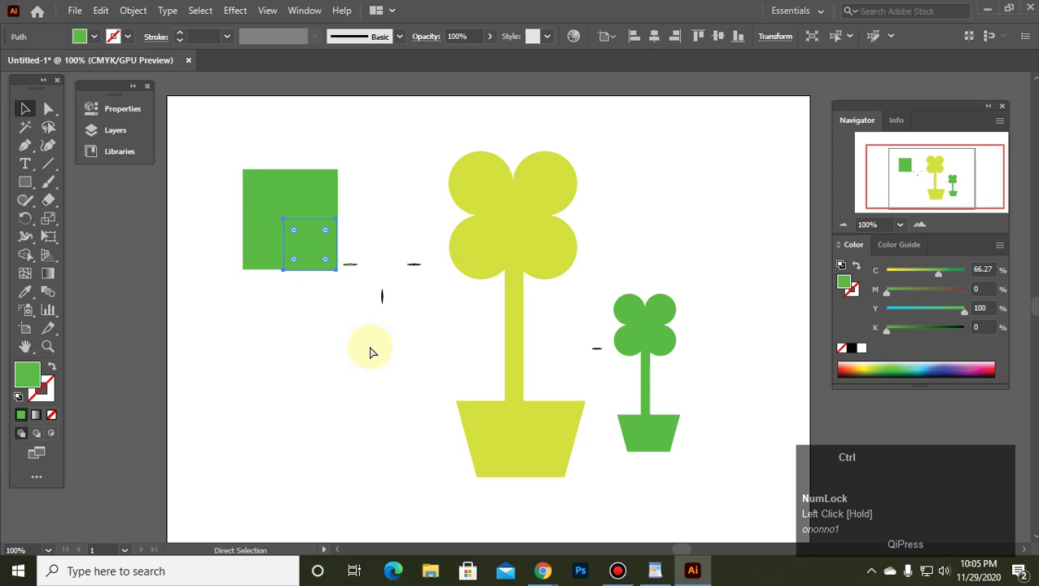
Undo the move of the small overlap piece and the Shape Builder cut of the lower square.
key(ctrl+z)
key(ctrl+z)
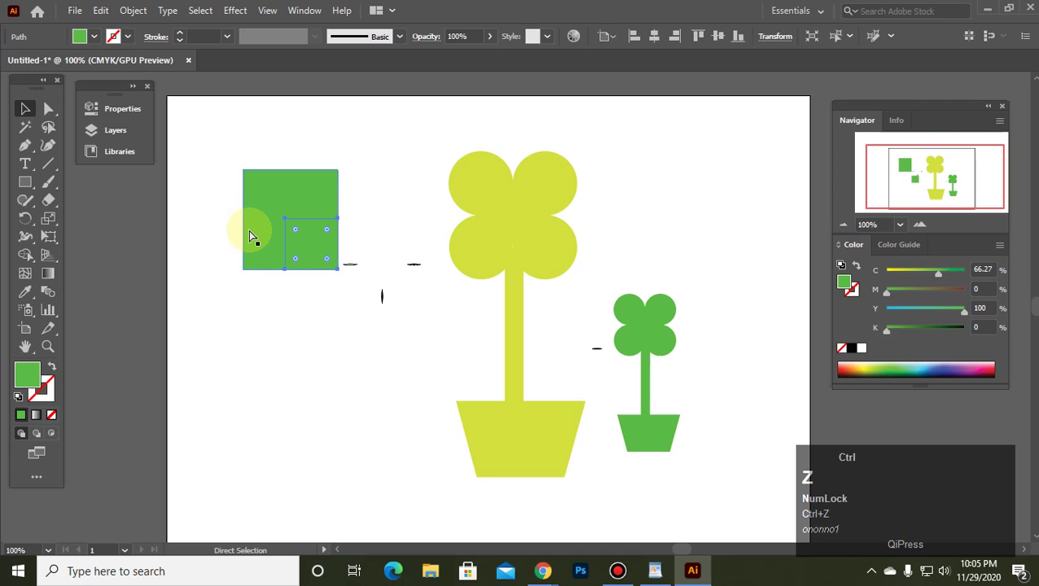
key(ctrl+z)
Merge the two overlapping green squares into a single shape with the Shape Builder tool.
click(308, 225)
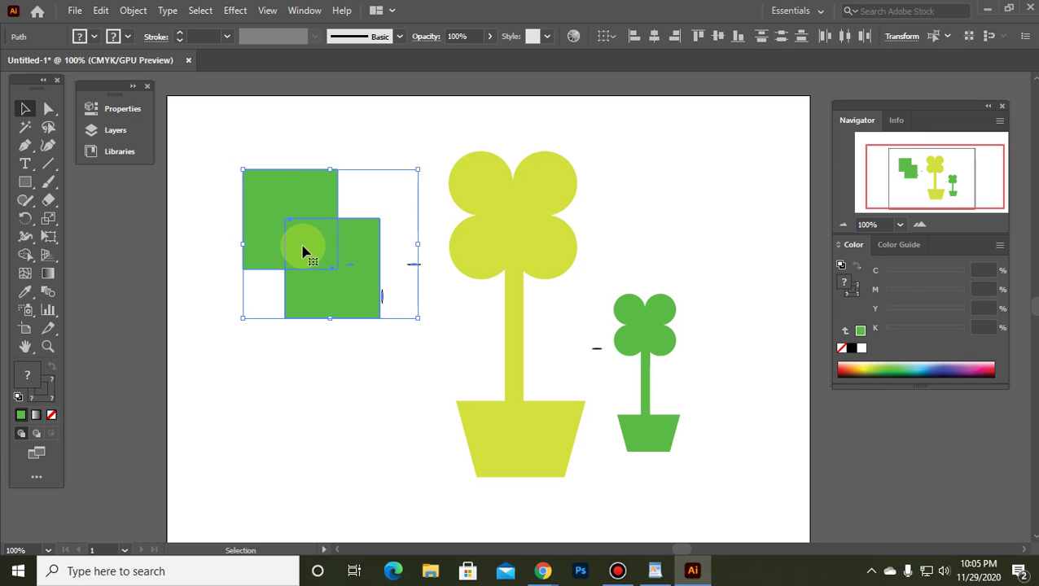
drag(31, 256, 97, 254)
mouse_move(294, 269)
mouse_down()
mouse_move(300, 240)
mouse_move(325, 257)
mouse_move(331, 269)
mouse_move(301, 243)
mouse_move(341, 292)
mouse_up()
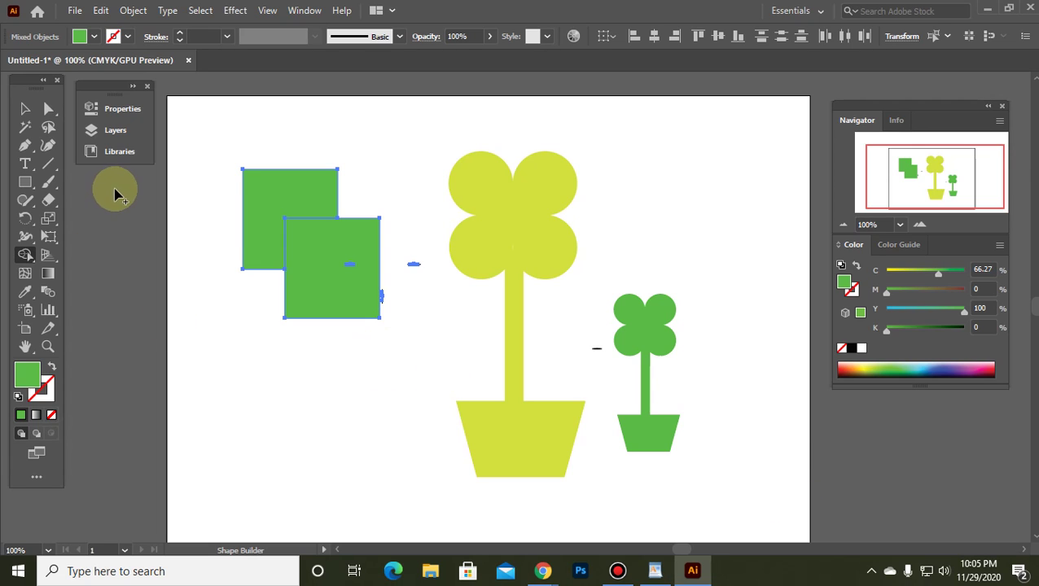
key(ctrl+z)
drag(222, 150, 398, 355)
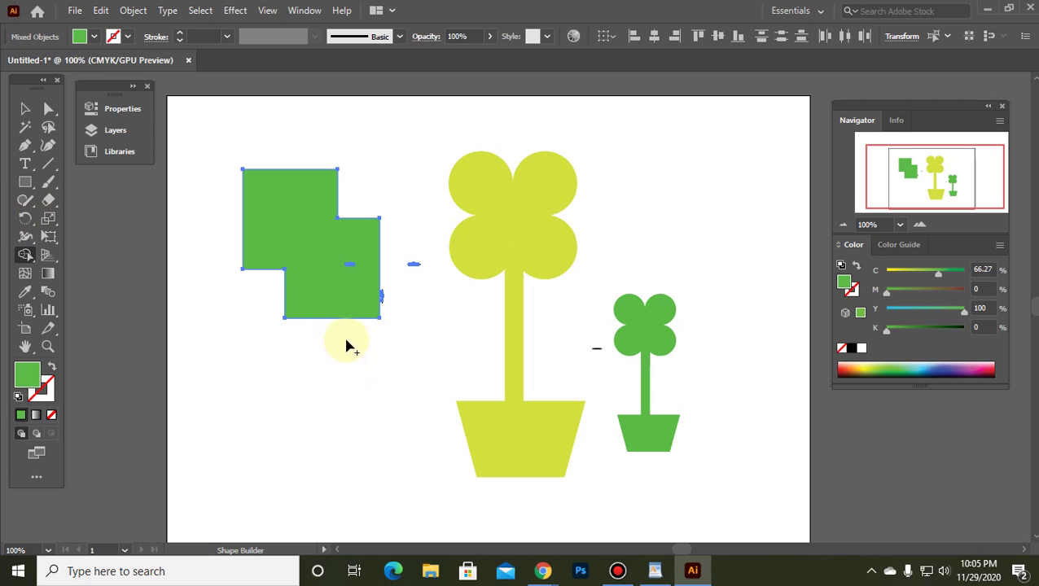
Move the merged green shape slightly to the left and deselect it.
click(25, 108)
mouse_move(322, 299)
mouse_down()
mouse_move(312, 390)
mouse_move(313, 293)
mouse_up()
click(370, 388)
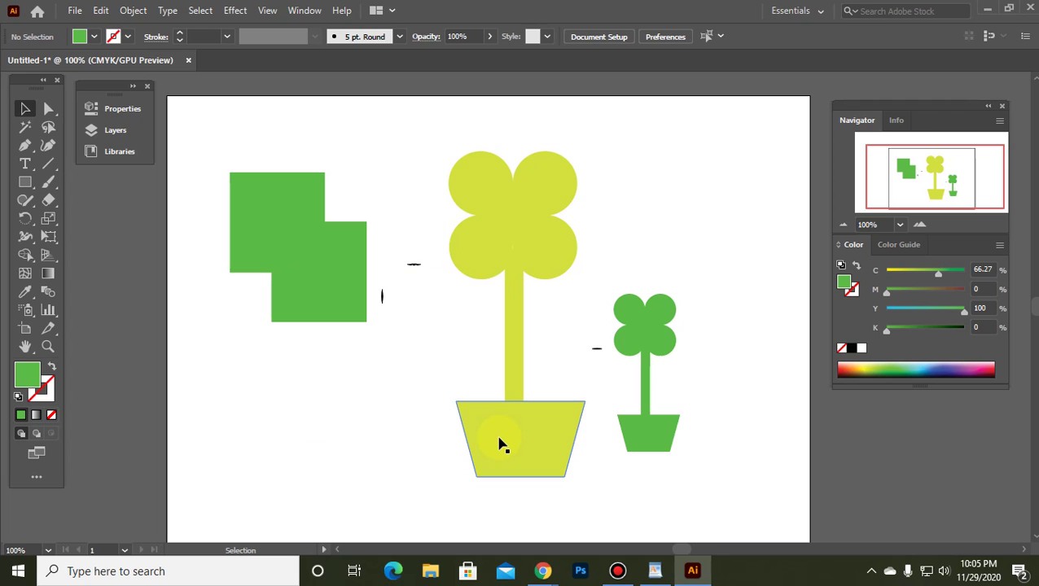
Select the merged green shape and turn it into a Live Paint group with the Live Paint Bucket.
click(304, 222)
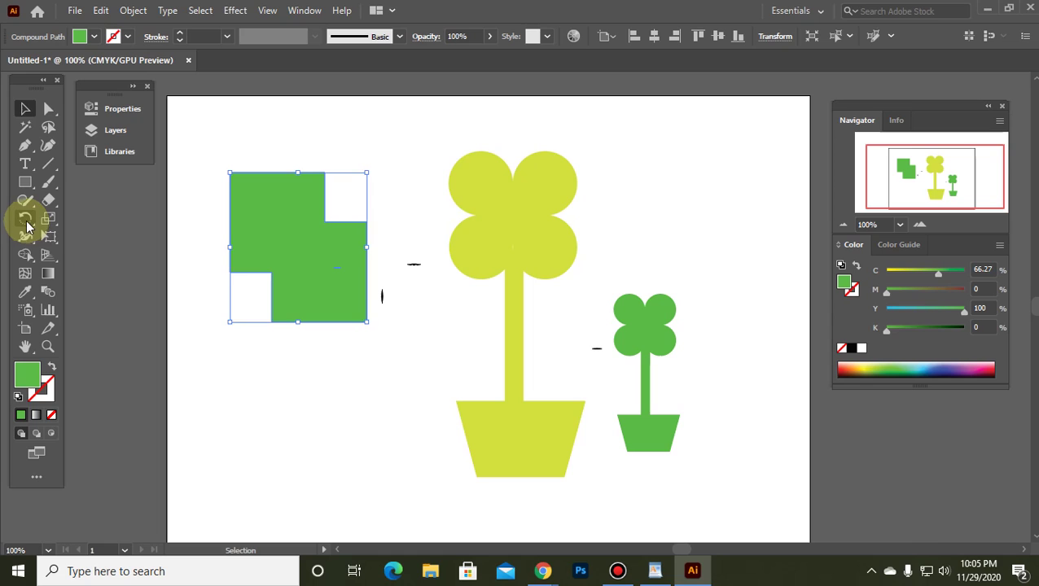
click(26, 226)
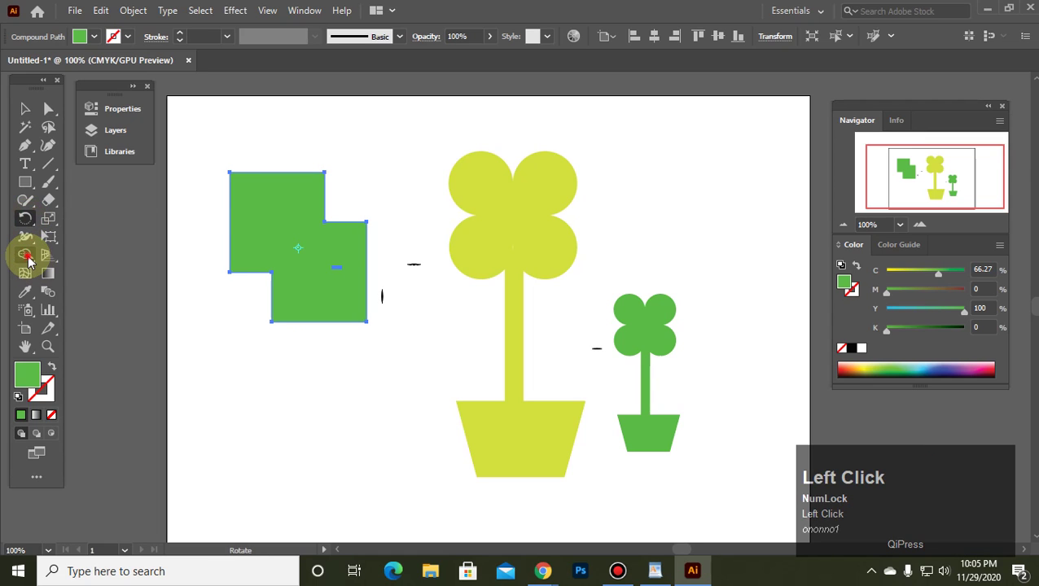
drag(28, 259, 77, 277)
click(319, 283)
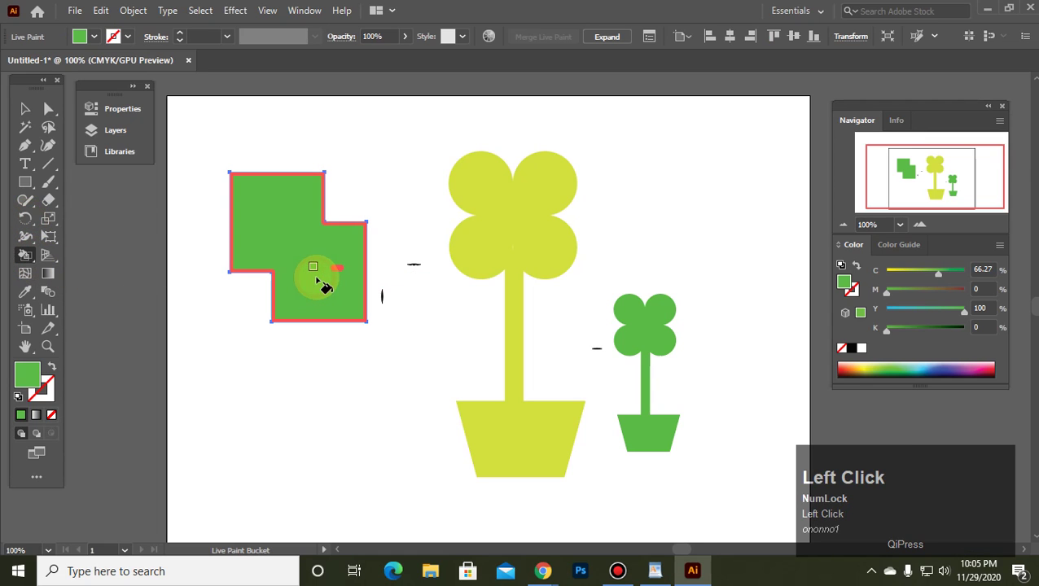
Paint the merged shape with the current green fill using the Live Paint Bucket.
click(363, 220)
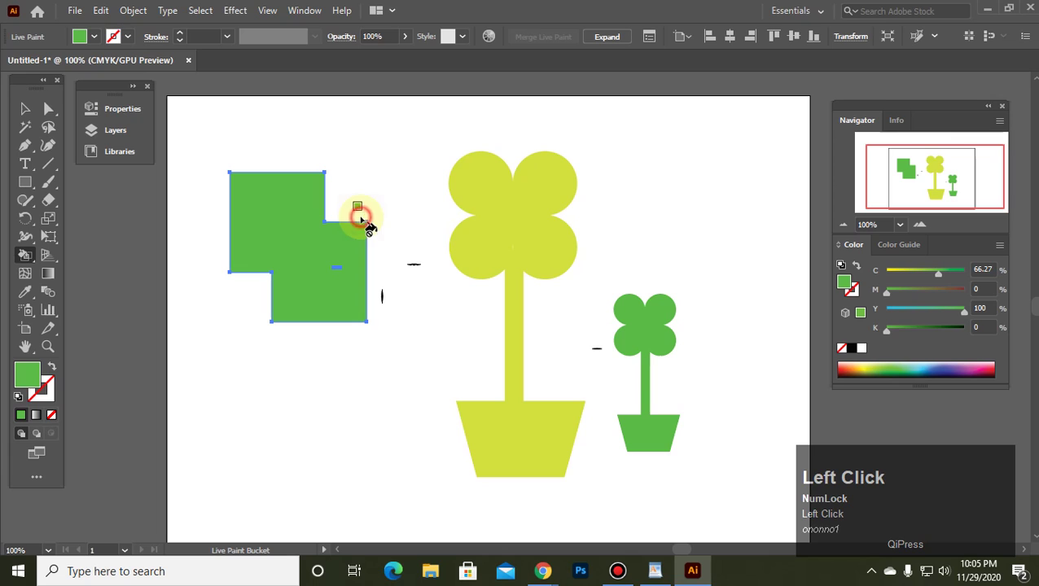
click(317, 234)
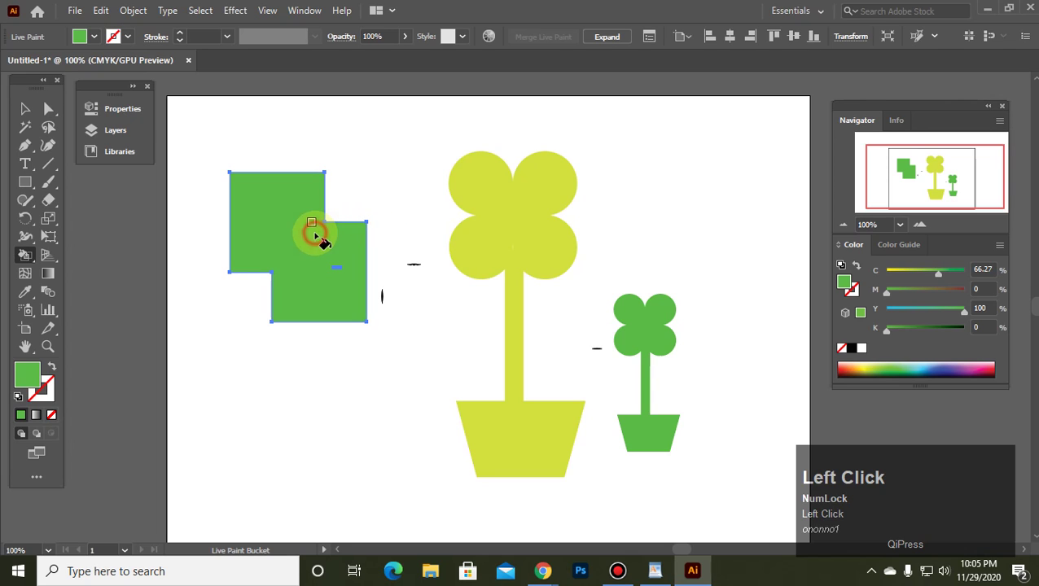
click(338, 271)
mouse_move(275, 221)
mouse_down()
mouse_move(406, 348)
mouse_move(405, 383)
mouse_move(366, 346)
mouse_move(373, 331)
mouse_move(341, 296)
mouse_up()
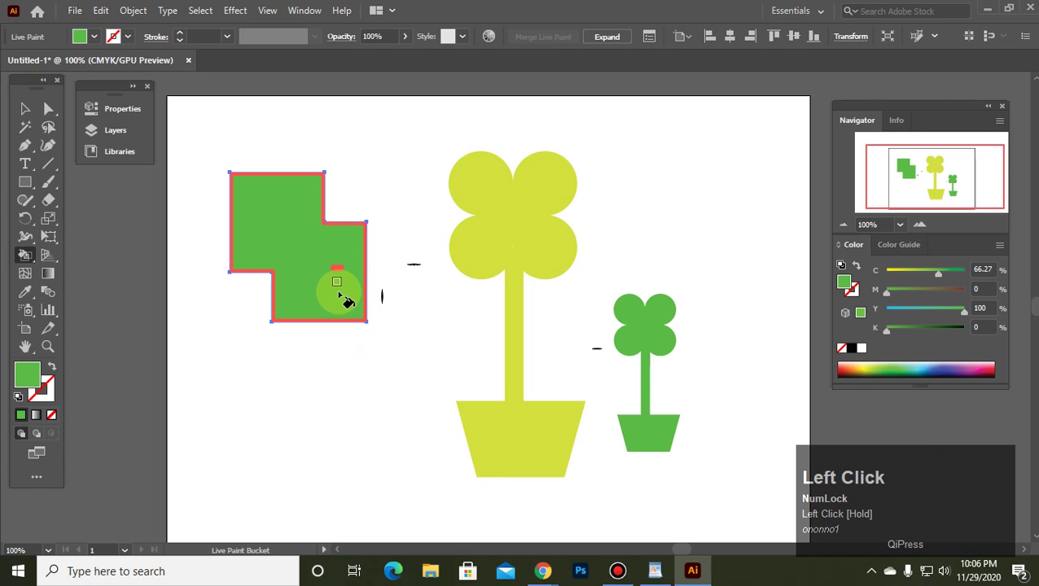
right_click(329, 281)
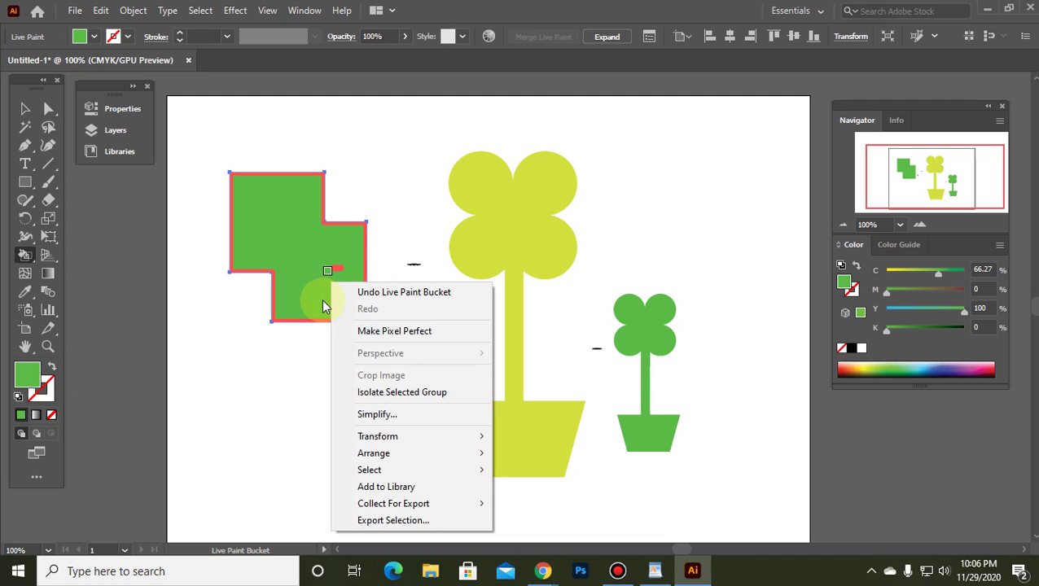
key(ctrl)
Deselect the green Live Paint shape and move it to the empty area above the small green clover.
click(24, 108)
click(387, 363)
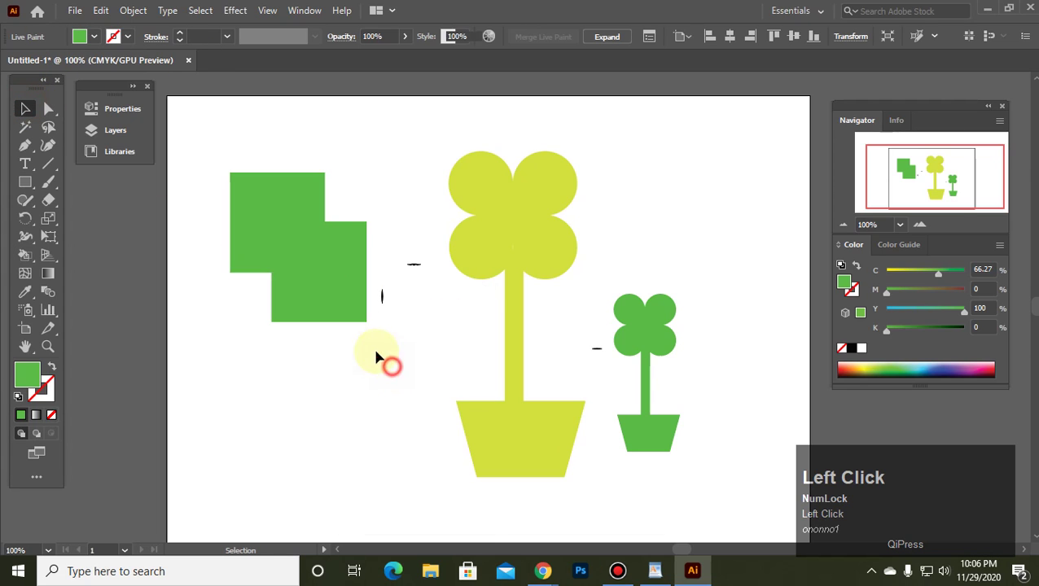
mouse_move(295, 276)
mouse_down()
mouse_move(326, 281)
mouse_move(721, 220)
mouse_move(696, 236)
mouse_up()
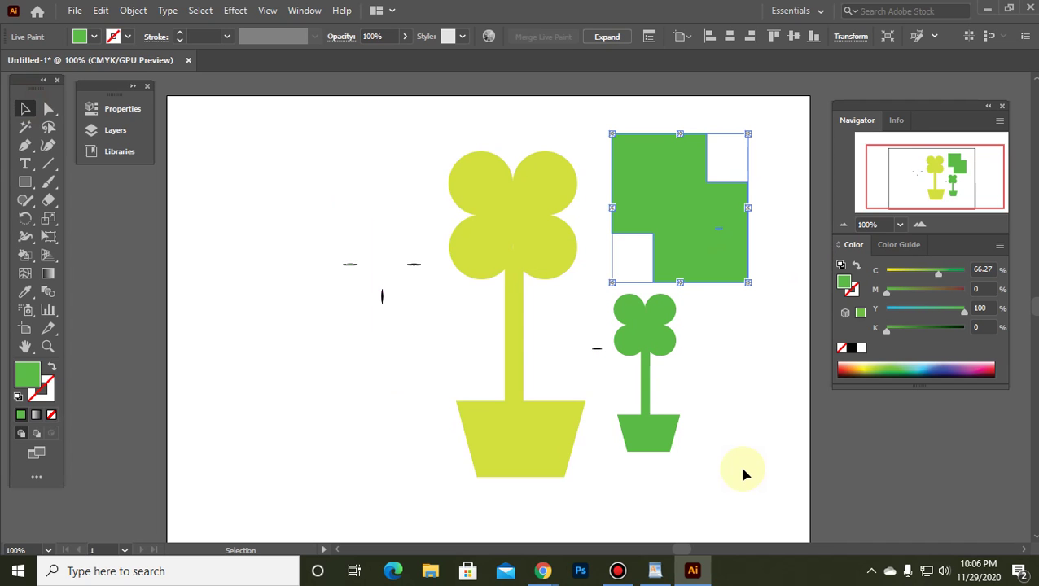
Switch to Chrome and search Google for "shape builder tool" in the empty new tab.
click(987, 10)
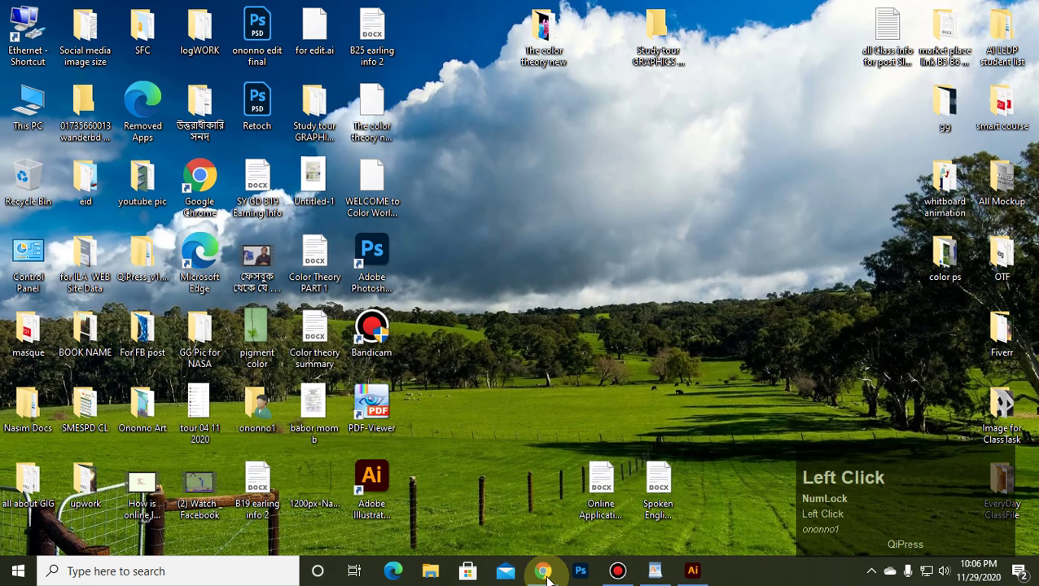
click(470, 519)
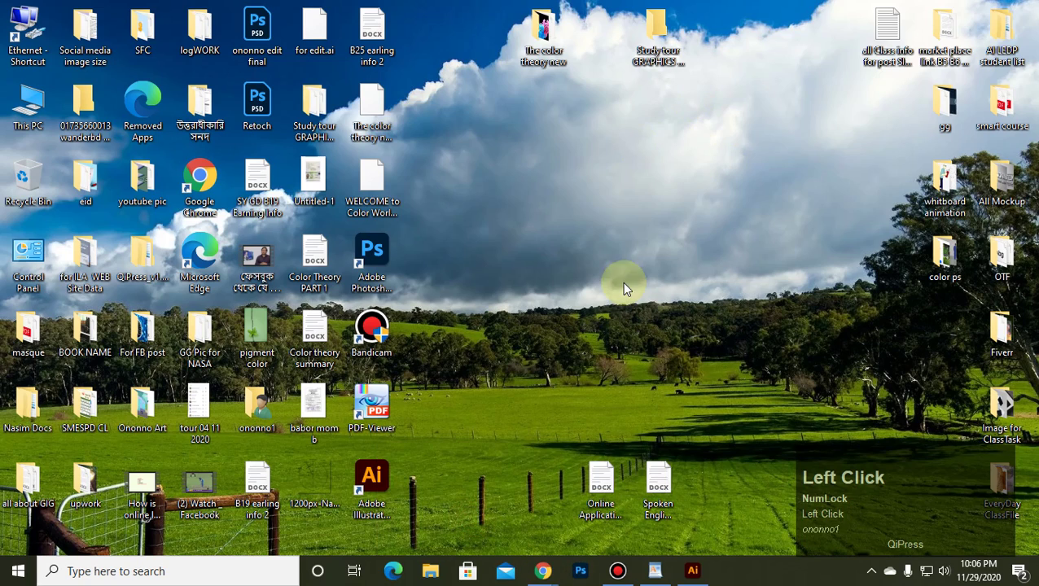
mouse_move(542, 570)
click(498, 498)
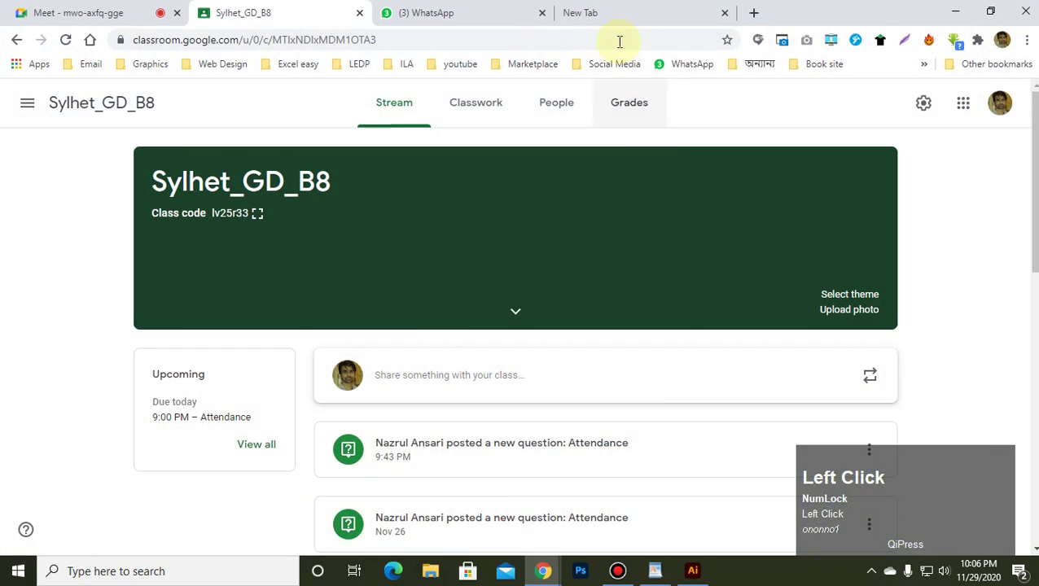
click(611, 12)
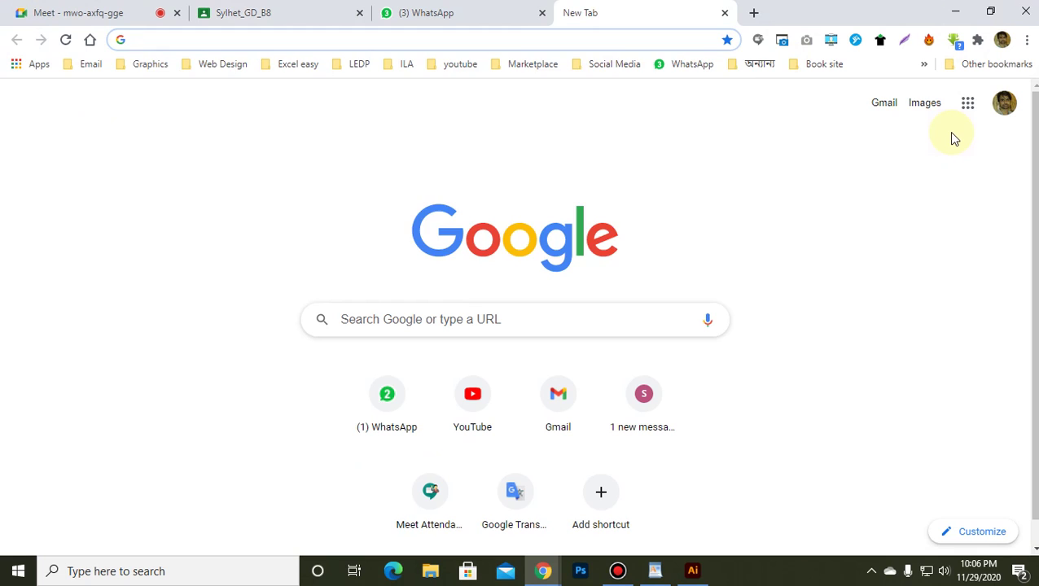
text(sha)
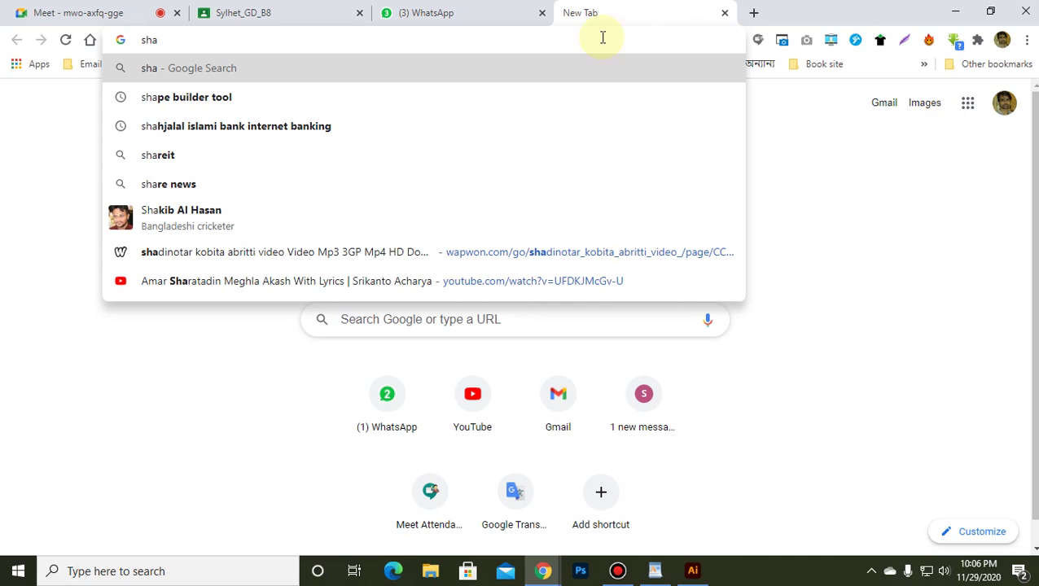
click(147, 97)
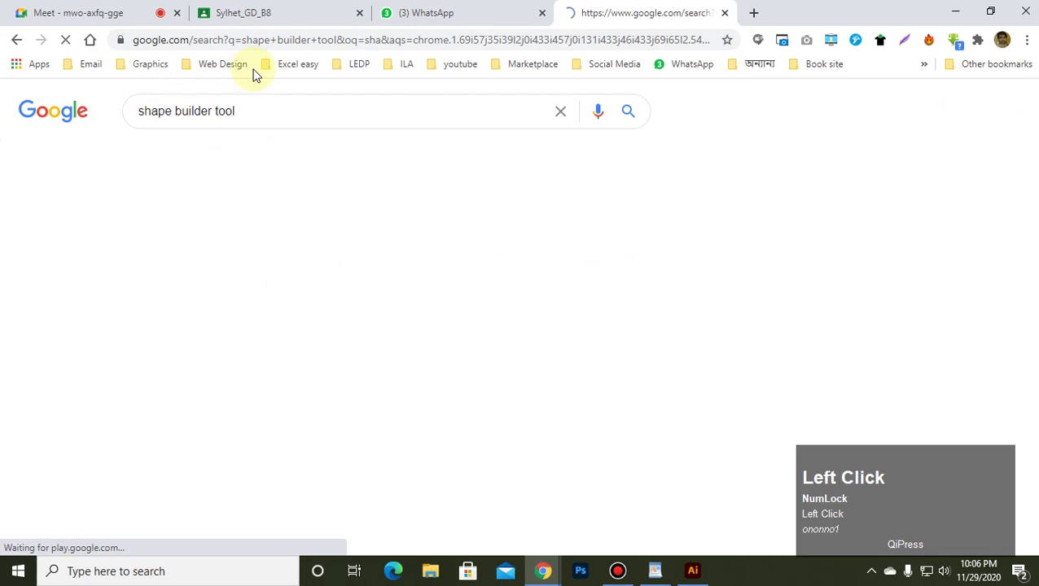
Shorten the search query to "shape" and show the image results.
click(244, 111)
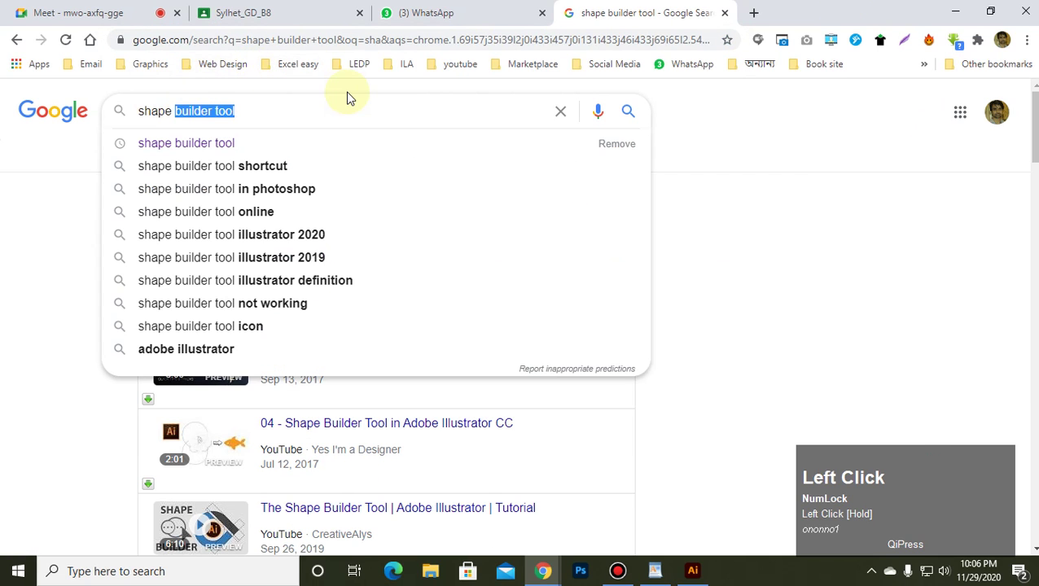
key(BackSpace)
key(Return)
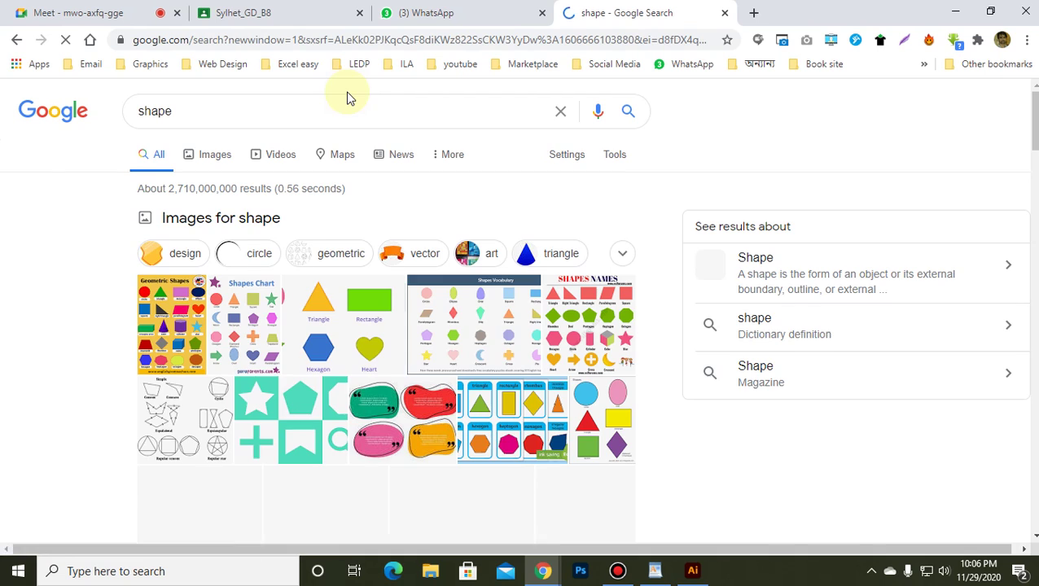
click(201, 162)
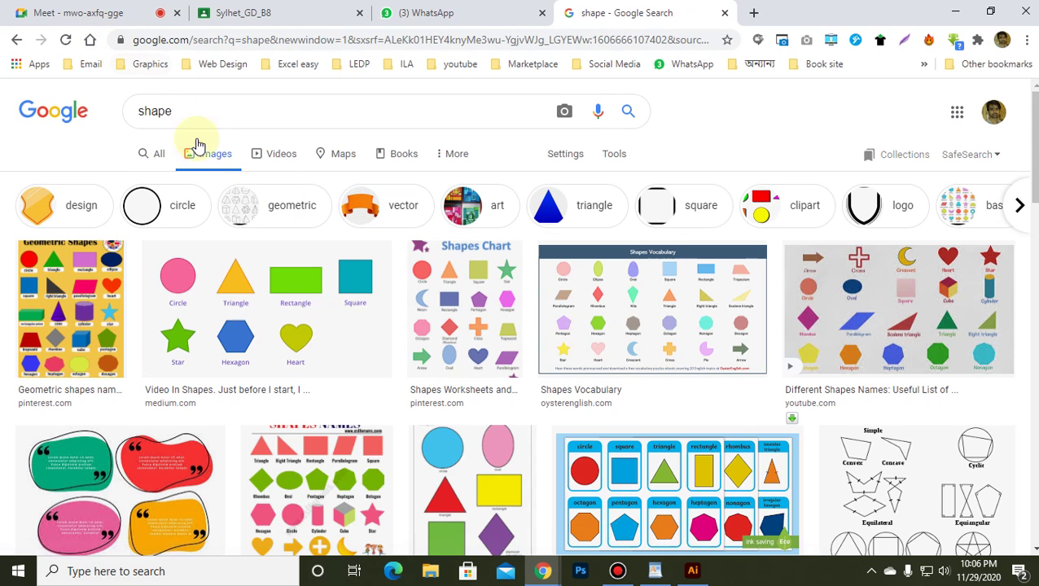
Search Google Images for "shape homes" and look through the house pictures.
click(182, 112)
double_click(184, 112)
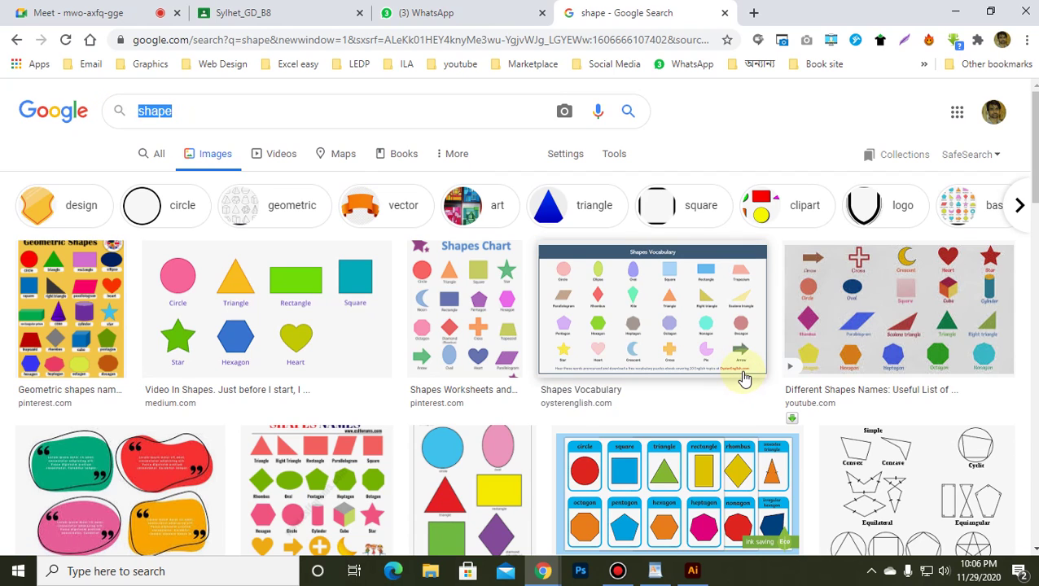
click(202, 109)
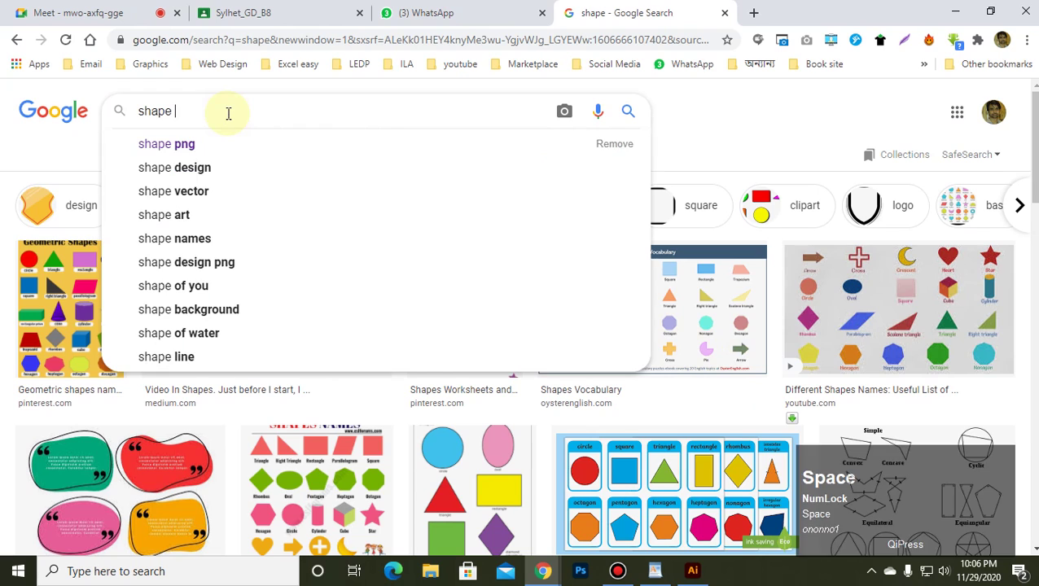
text(home)
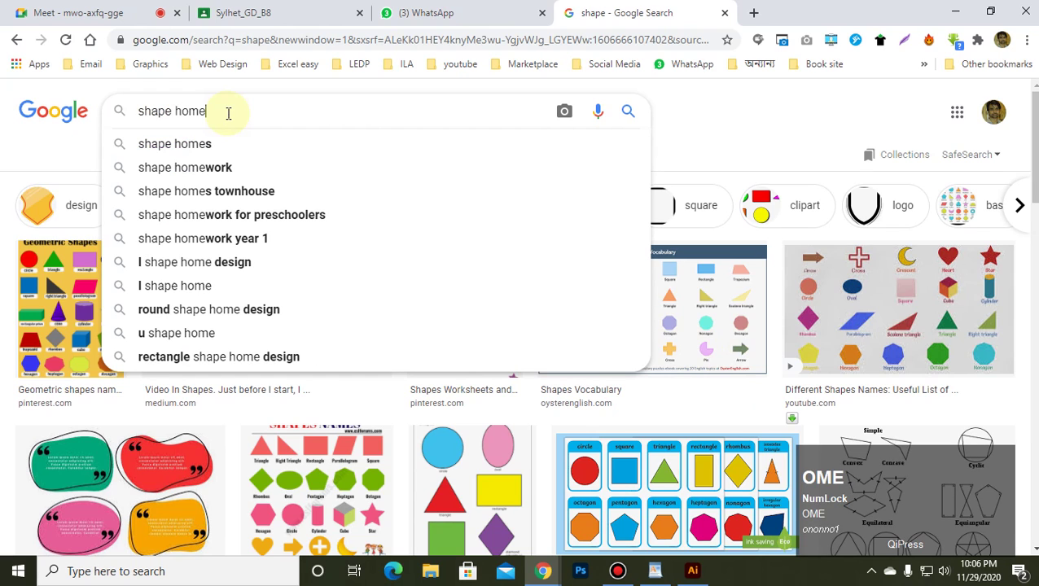
click(214, 143)
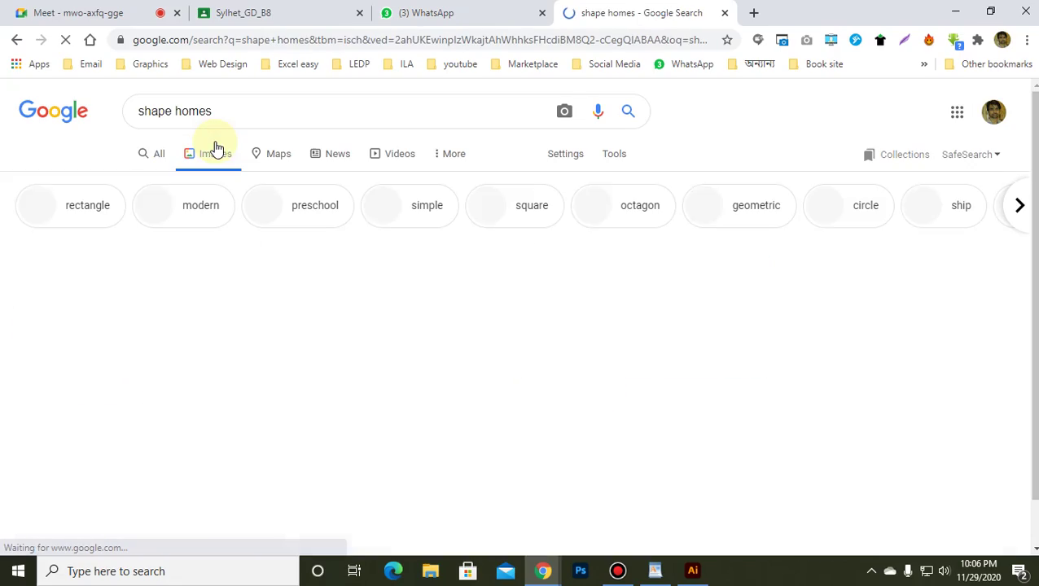
scroll(720, 317, down, 3)
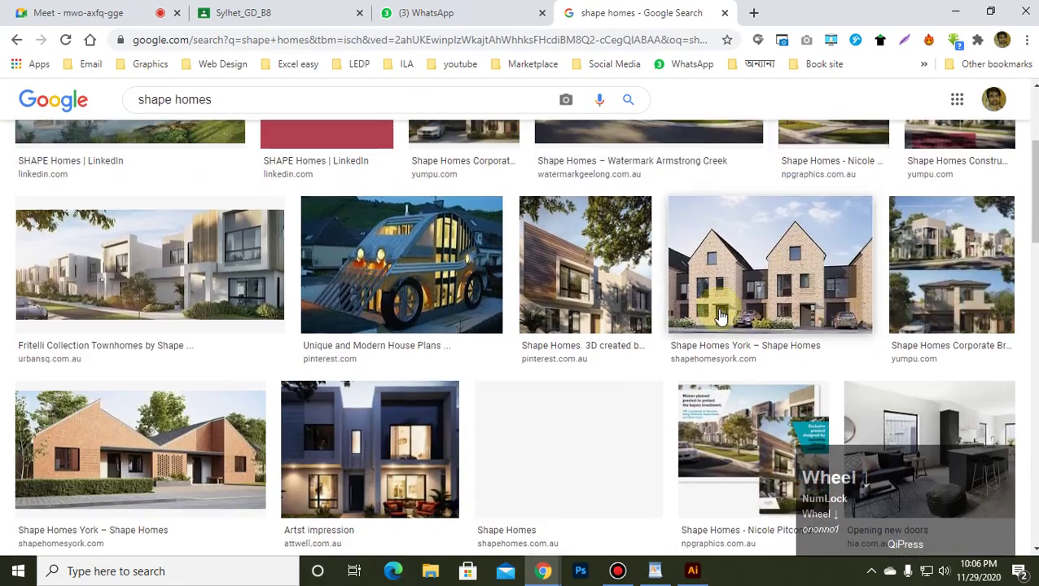
scroll(720, 317, down, 3)
scroll(720, 317, down, 3)
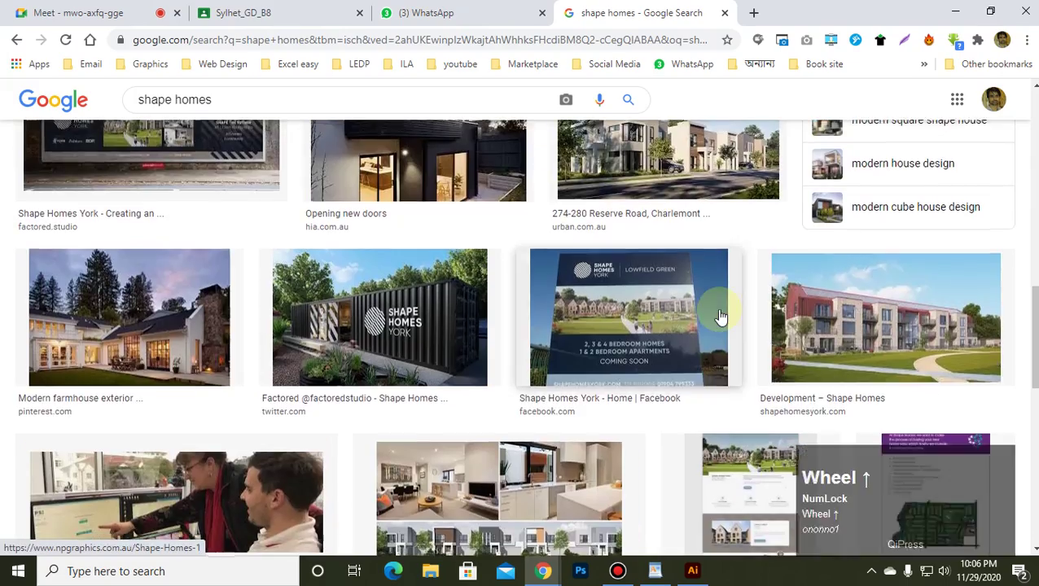
scroll(720, 317, up, 10)
Change the image search to "shape art homes" and browse the results for simple shape-based house drawings.
click(172, 100)
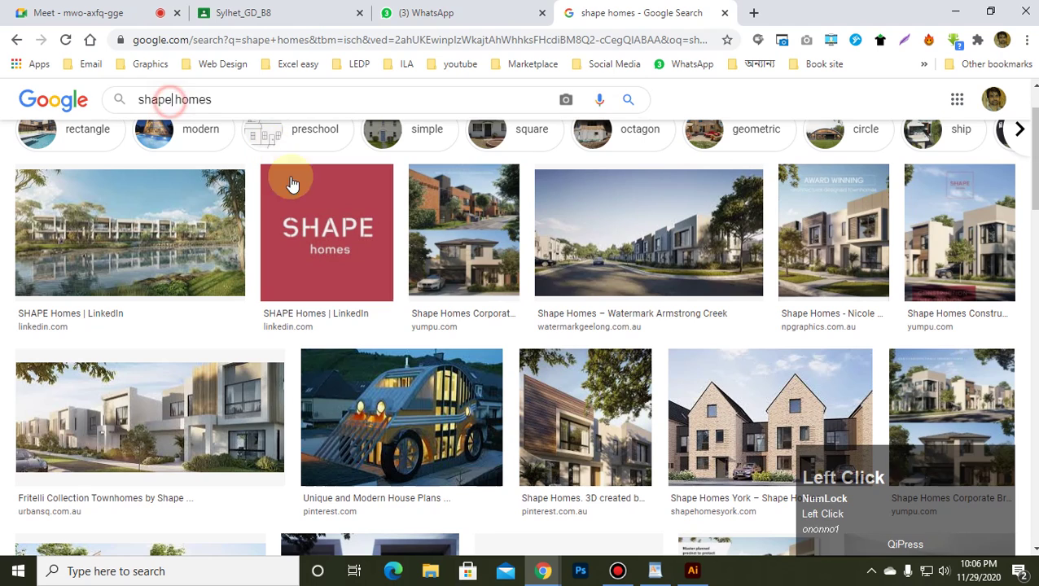
text(art)
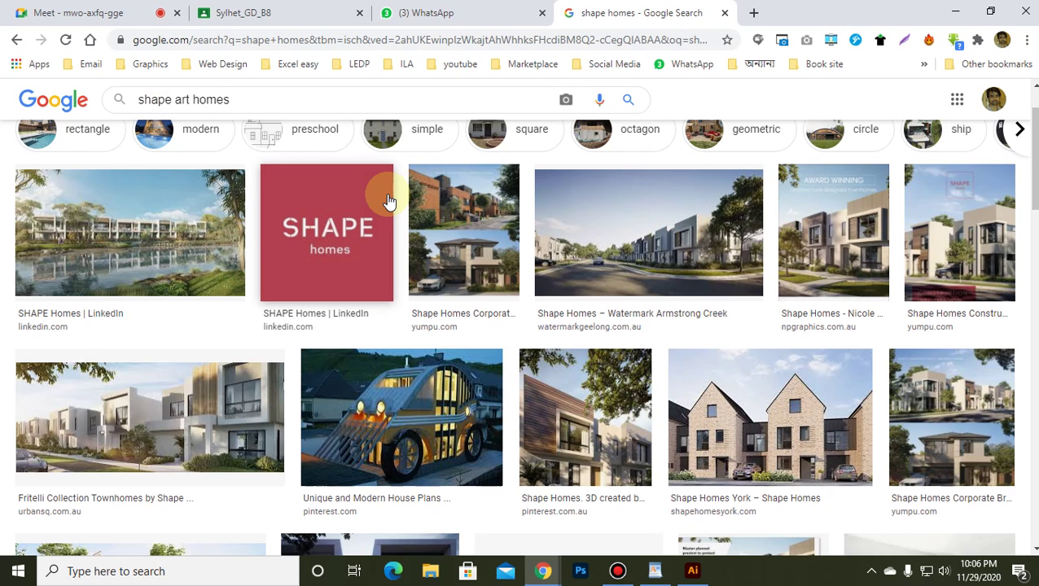
key(Return)
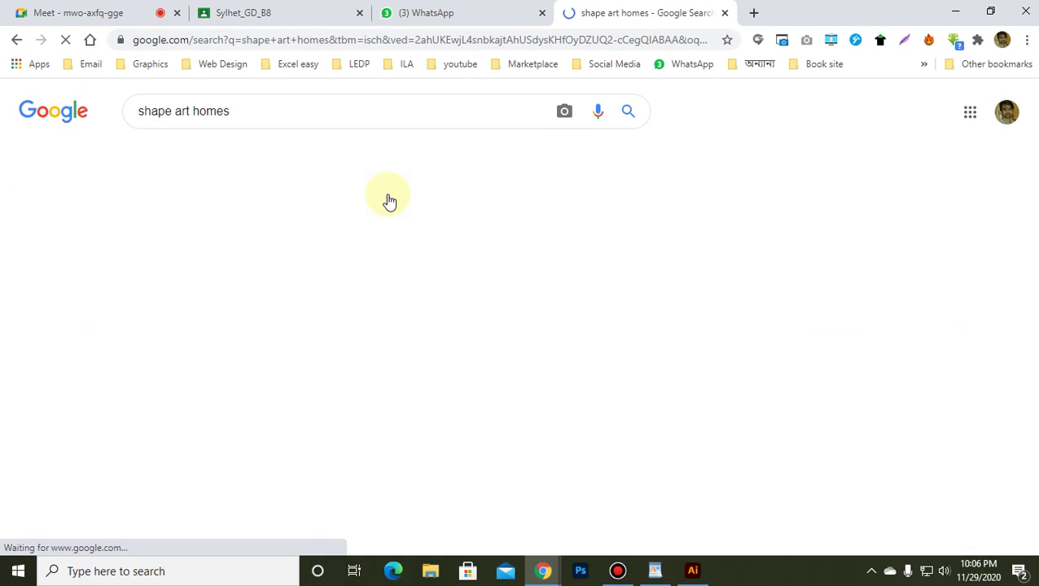
scroll(704, 392, down, 10)
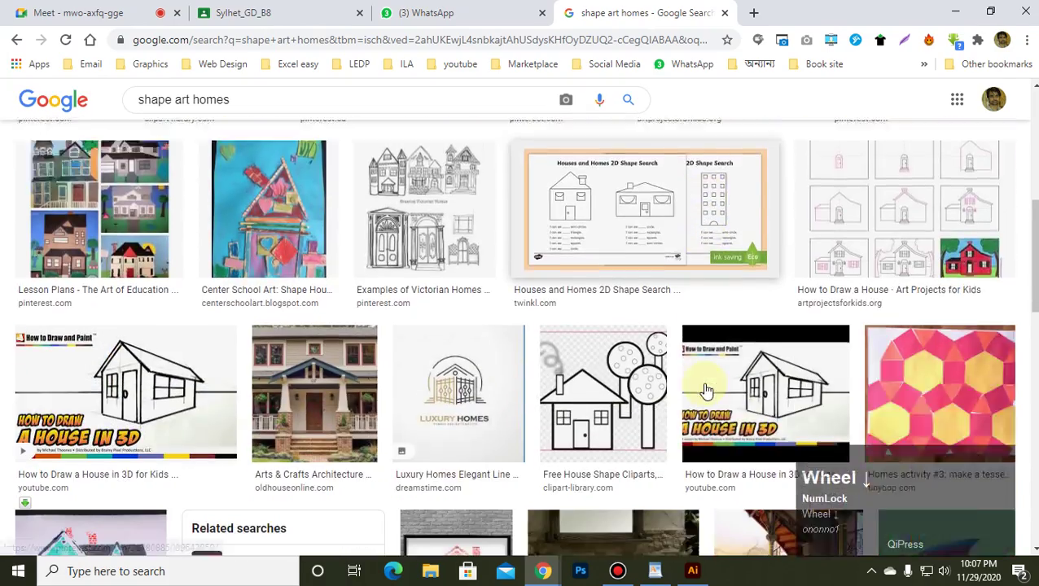
scroll(704, 392, down, 8)
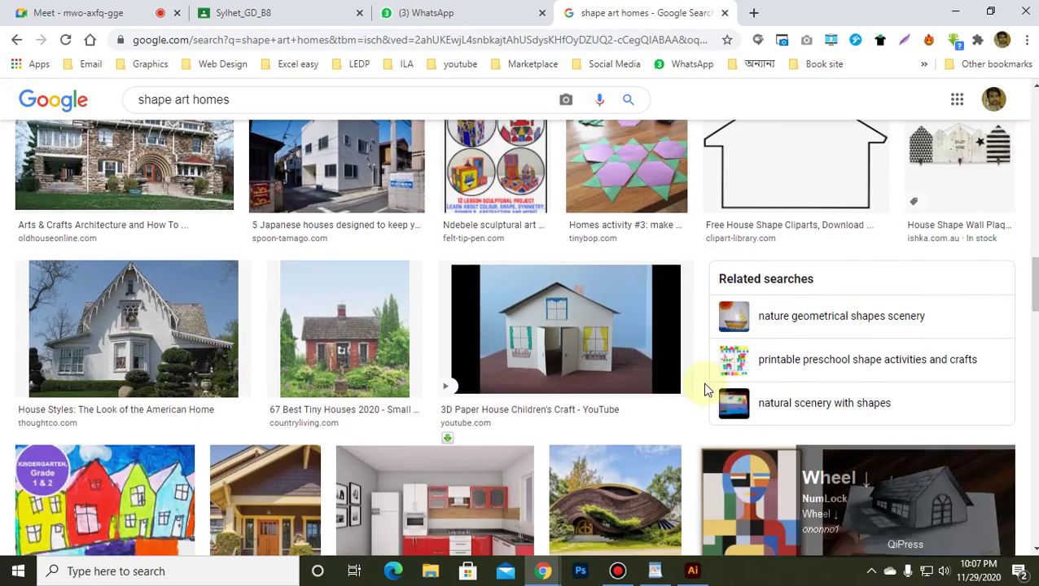
scroll(705, 390, down, 7)
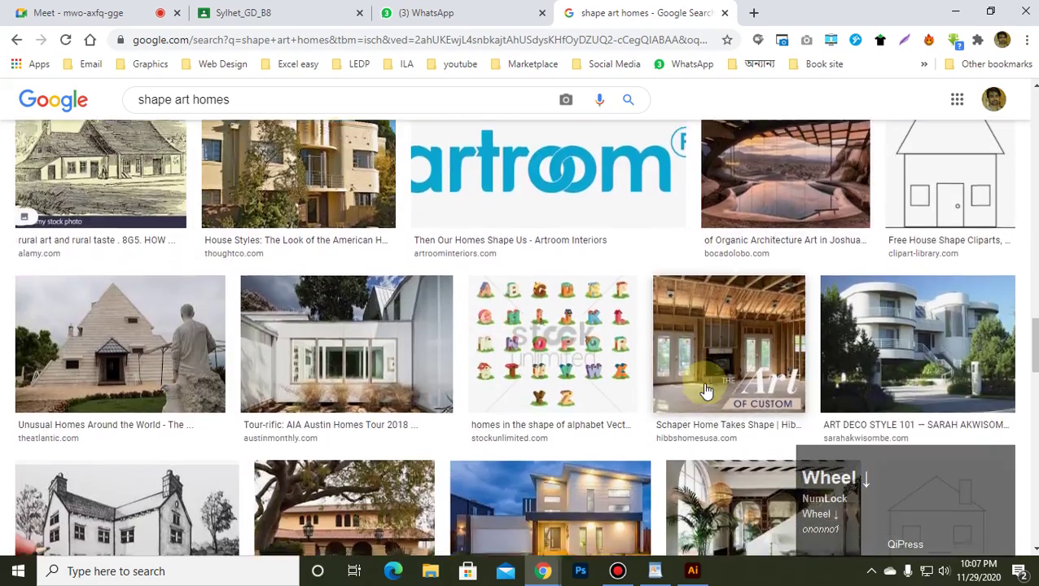
Find the black-outlined drawing of a house, tree and smiling sun in the image results and copy it.
scroll(706, 391, down, 6)
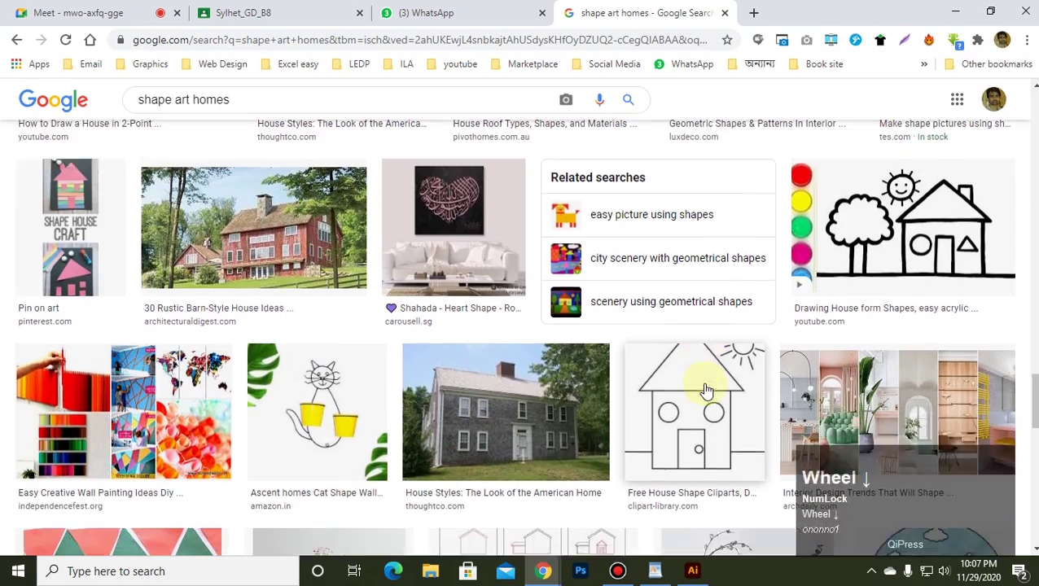
scroll(706, 392, down, 2)
scroll(706, 392, up, 3)
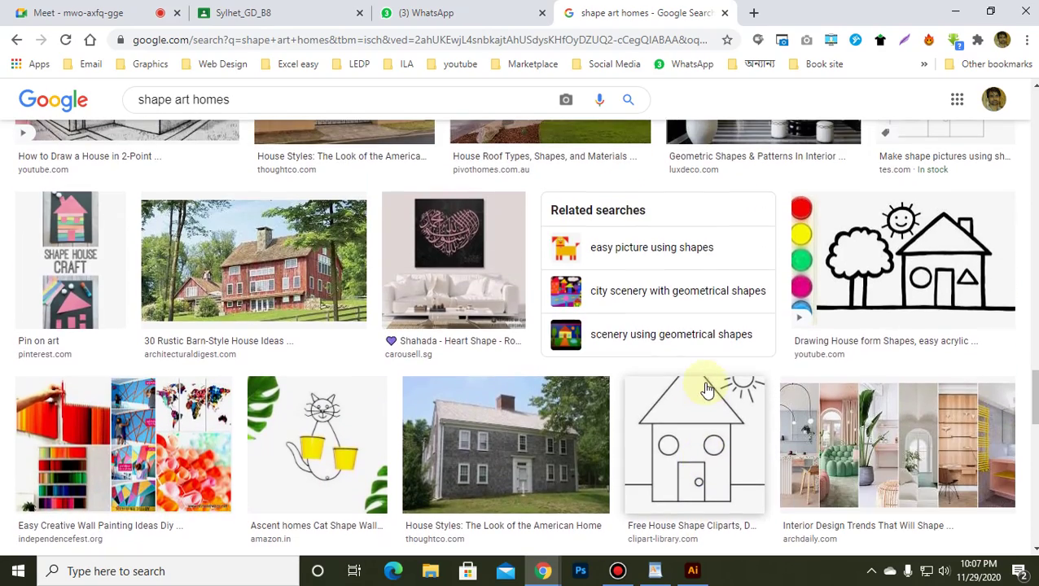
click(879, 241)
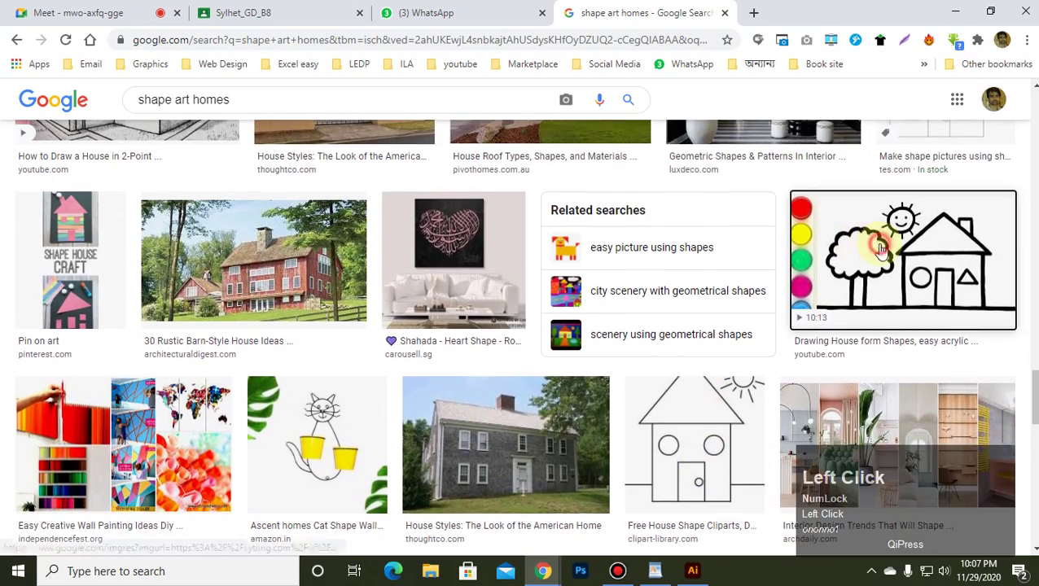
right_click(757, 245)
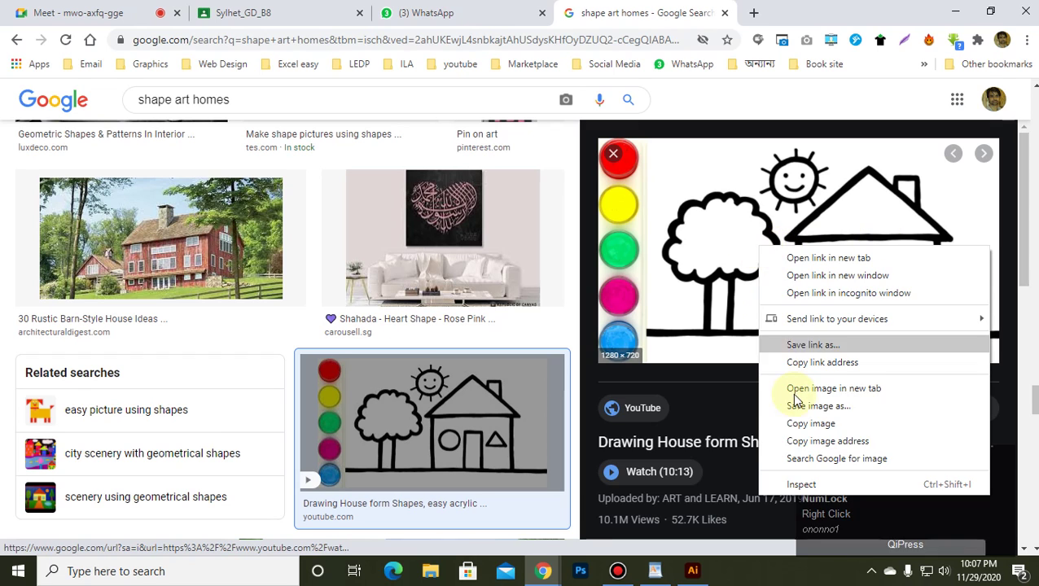
click(830, 426)
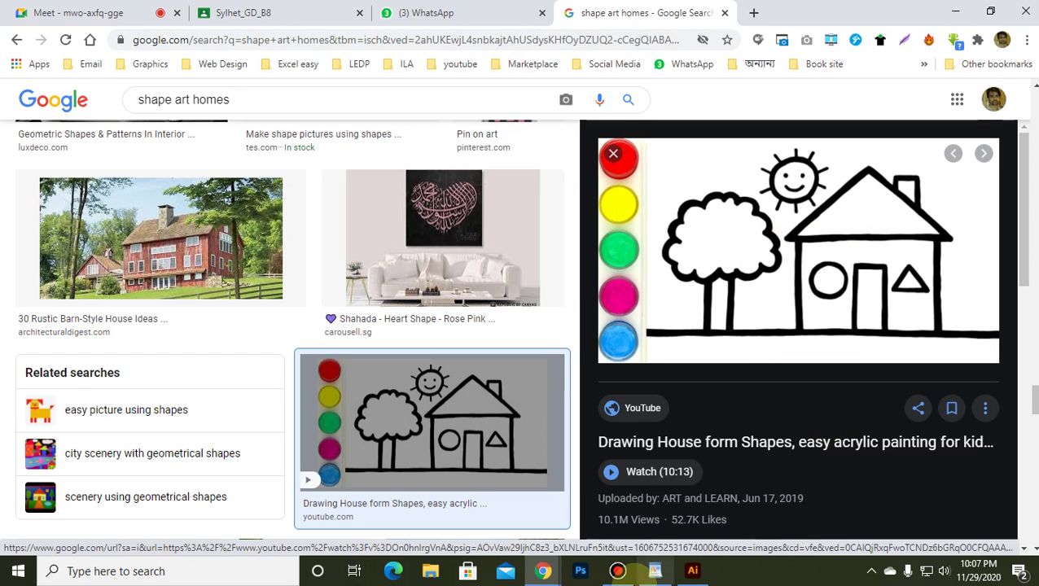
Switch to Illustrator, paste the copied drawing, scale it to about one fifth and place it beside the yellow-green plant.
click(692, 570)
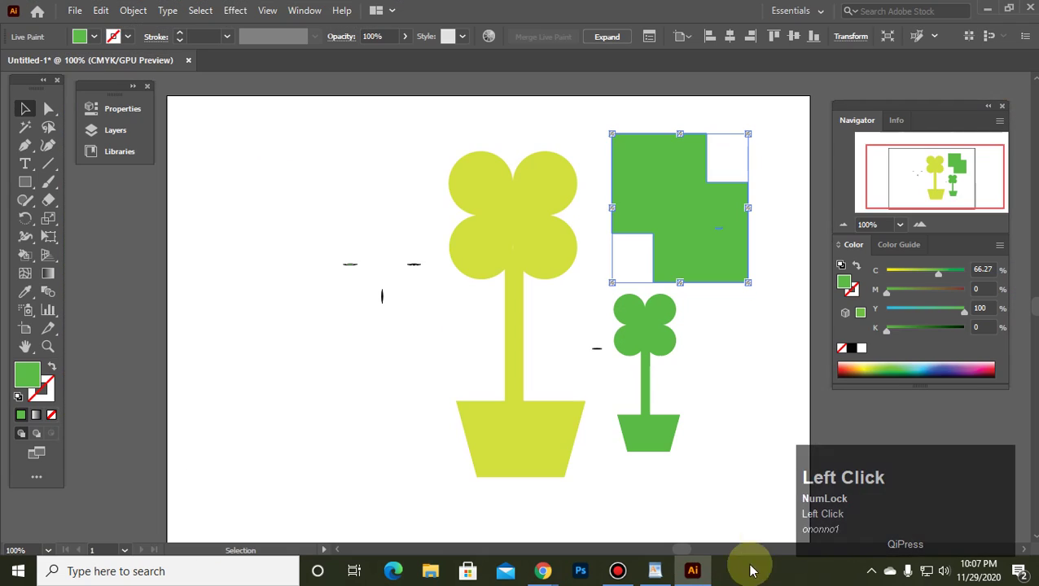
key(ctrl+v)
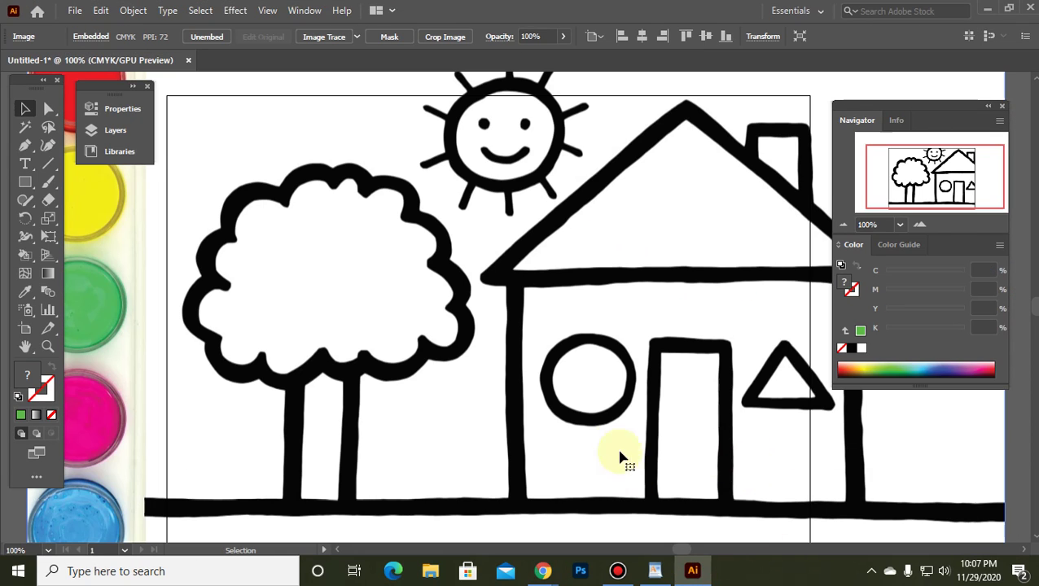
alt+scroll(619, 457, down, 3)
alt+scroll(602, 417, up, 3)
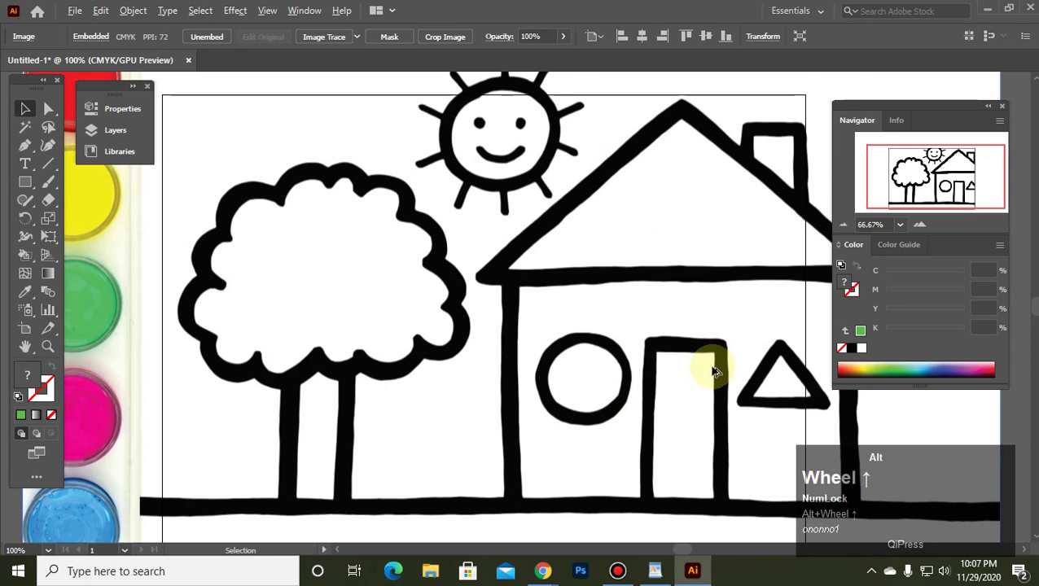
alt+scroll(713, 371, down, 4)
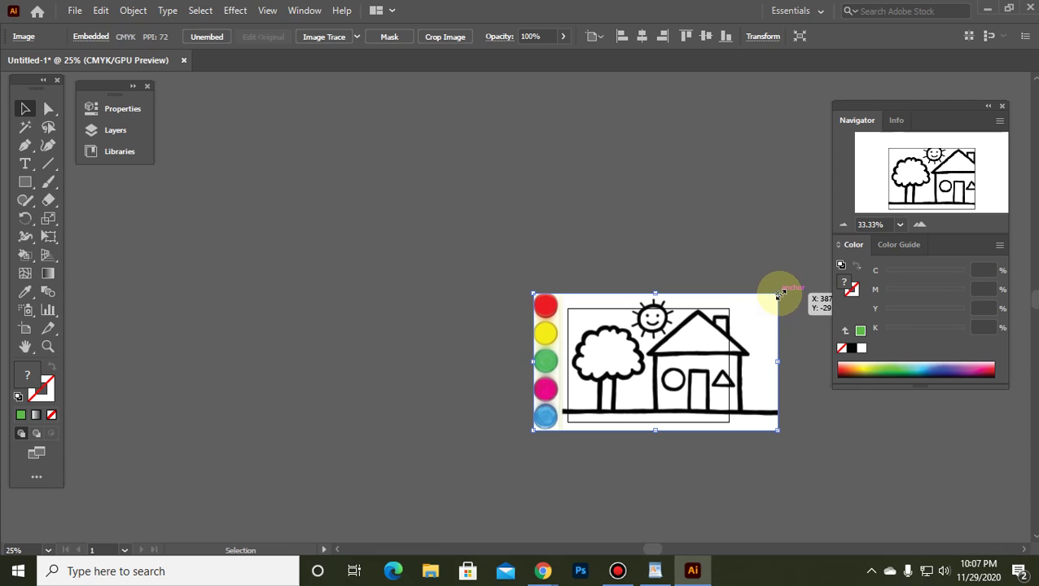
drag(777, 291, 653, 364)
alt+scroll(653, 366, up, 4)
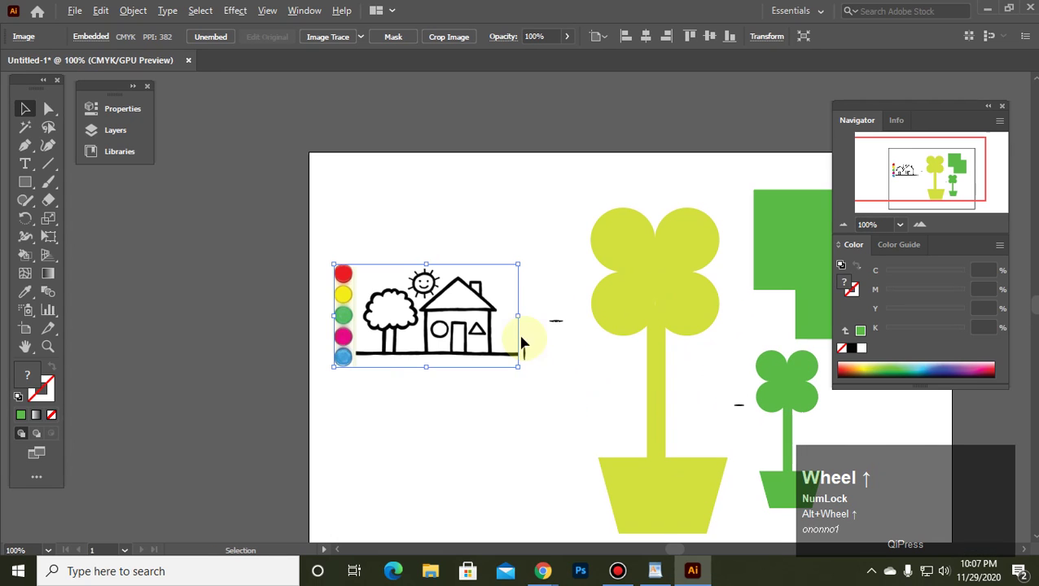
drag(480, 330, 506, 300)
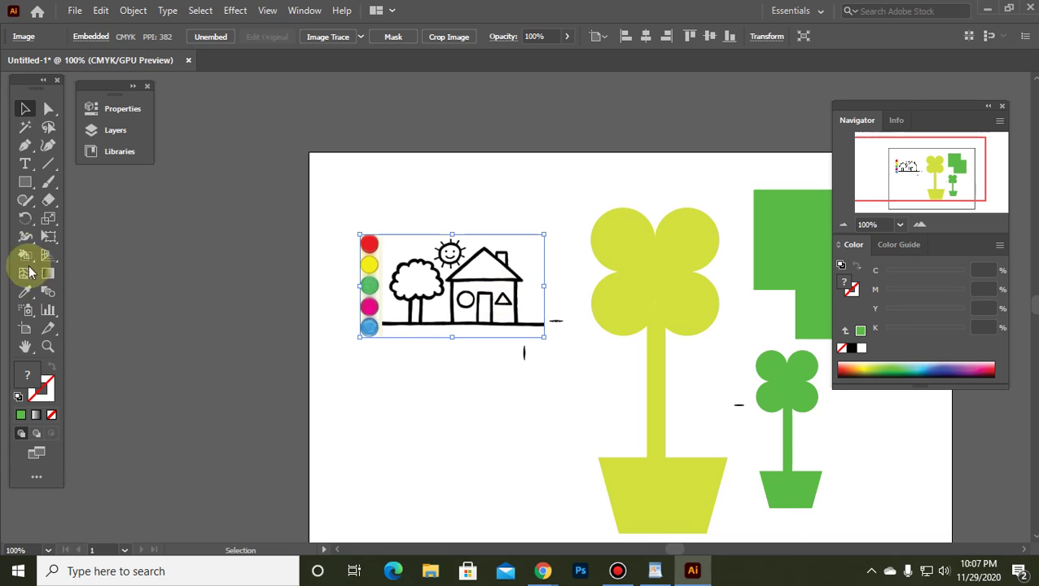
Try to paint the pasted drawing with the green Live Paint Bucket and turn off further conversion warnings.
drag(24, 259, 90, 274)
click(493, 308)
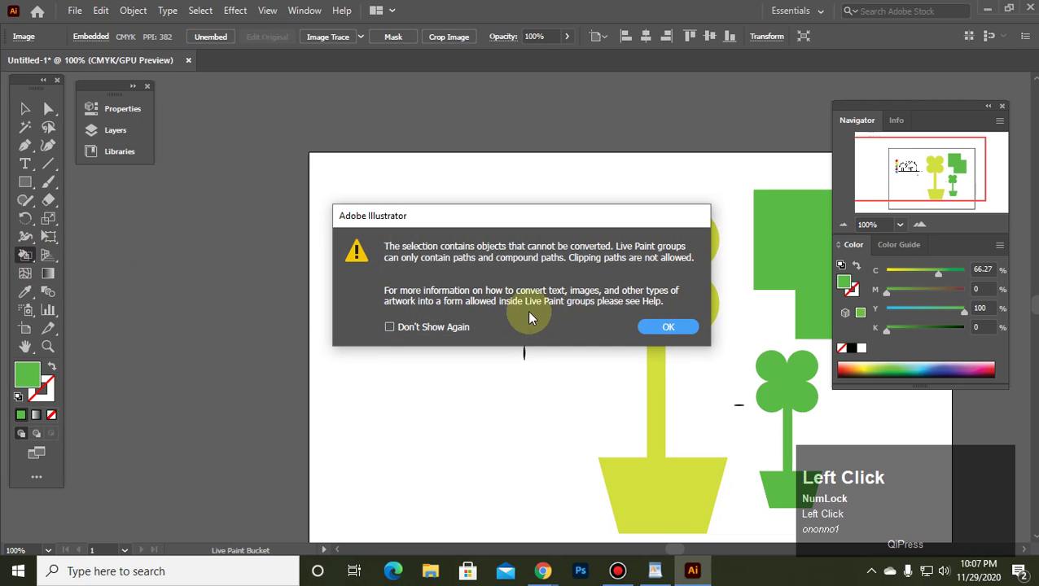
click(668, 325)
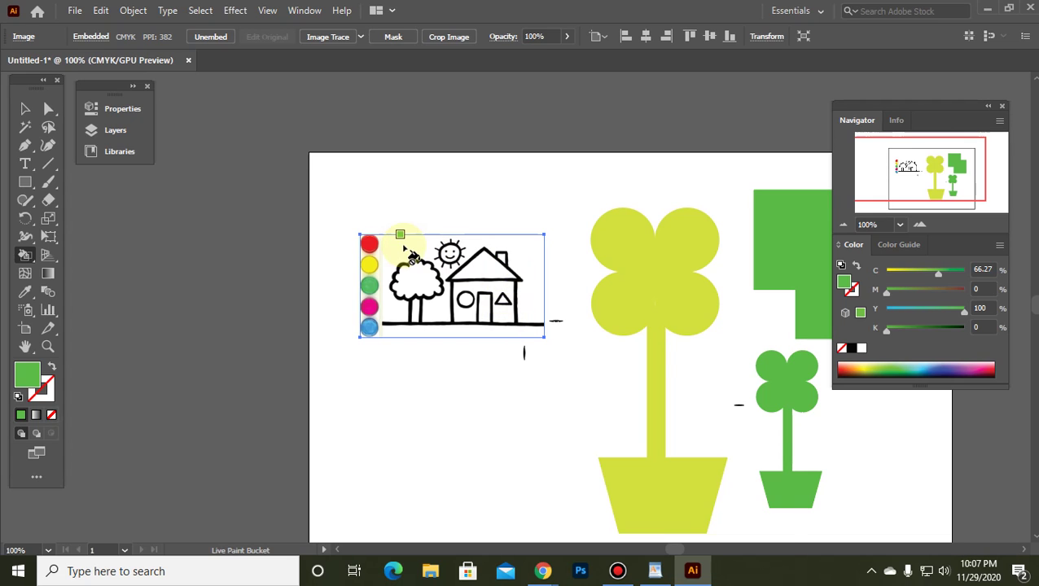
click(403, 245)
click(507, 313)
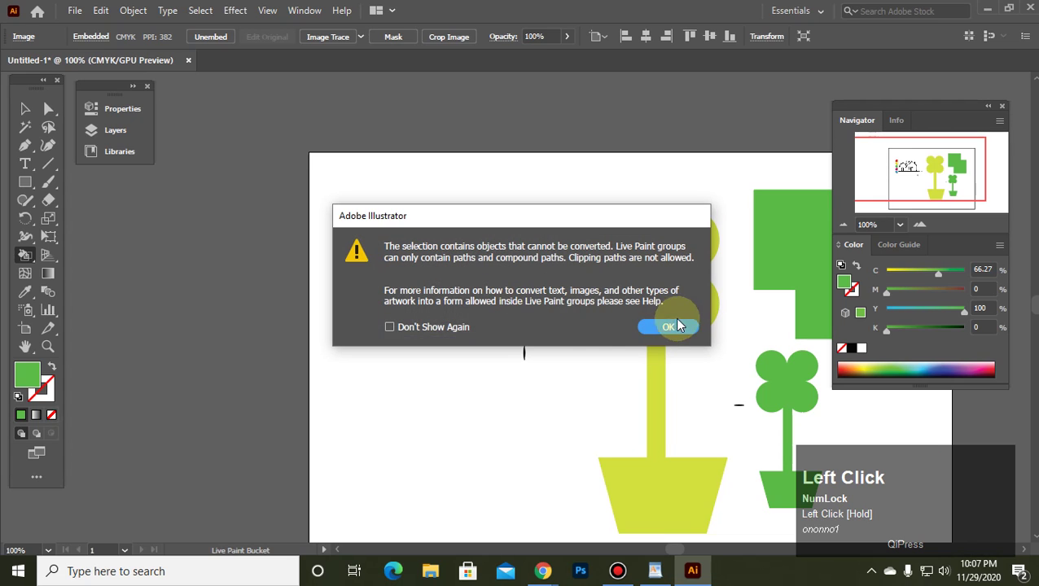
click(455, 326)
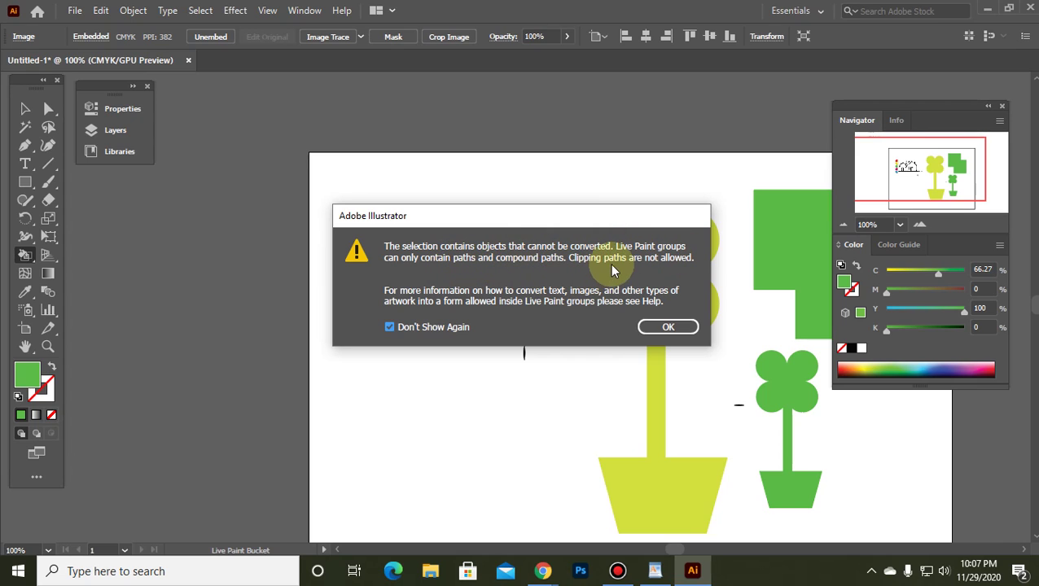
click(667, 326)
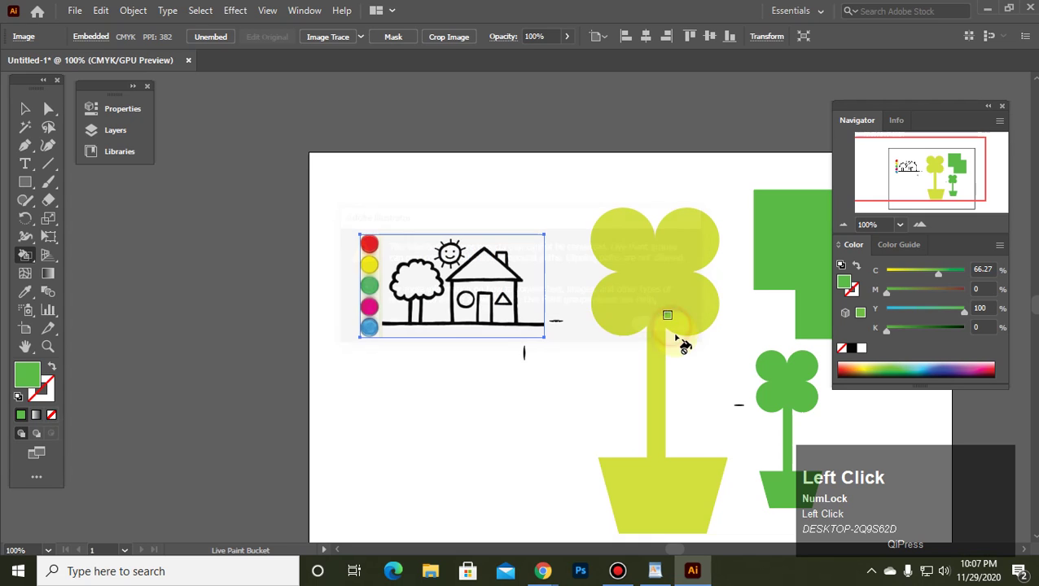
Try the Live Paint Bucket on the drawing once more and delete the drawing from the artboard.
drag(440, 284, 498, 254)
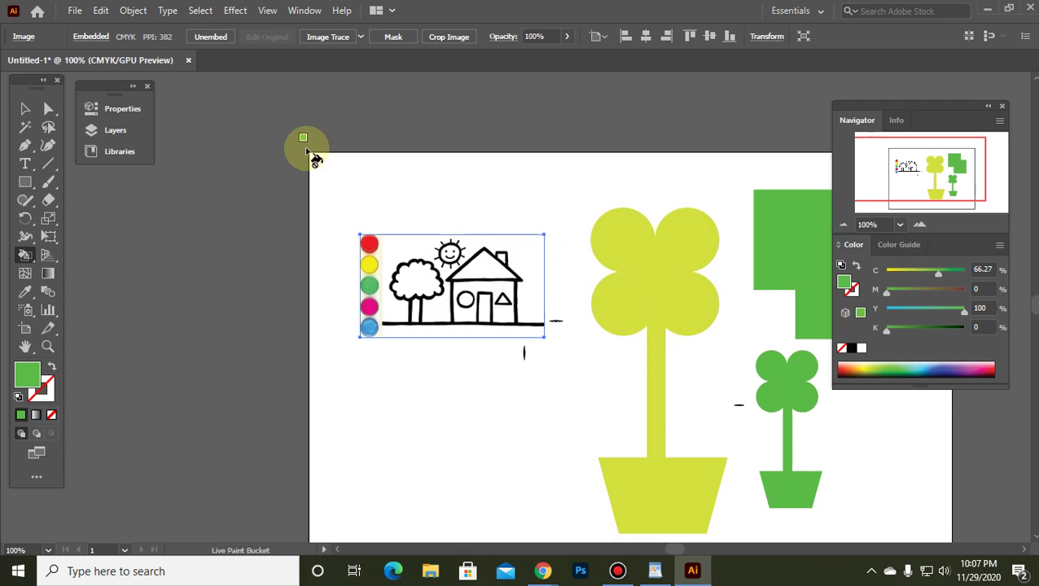
key(Delete)
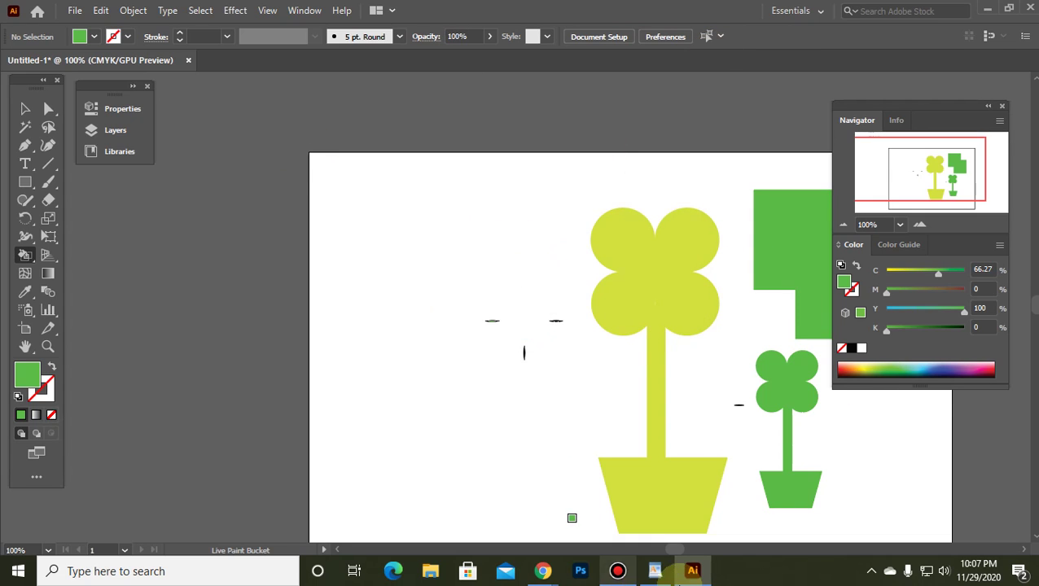
Switch to Chrome, find the circle-shaped illustration with traditional houses in the image results and copy it.
click(542, 571)
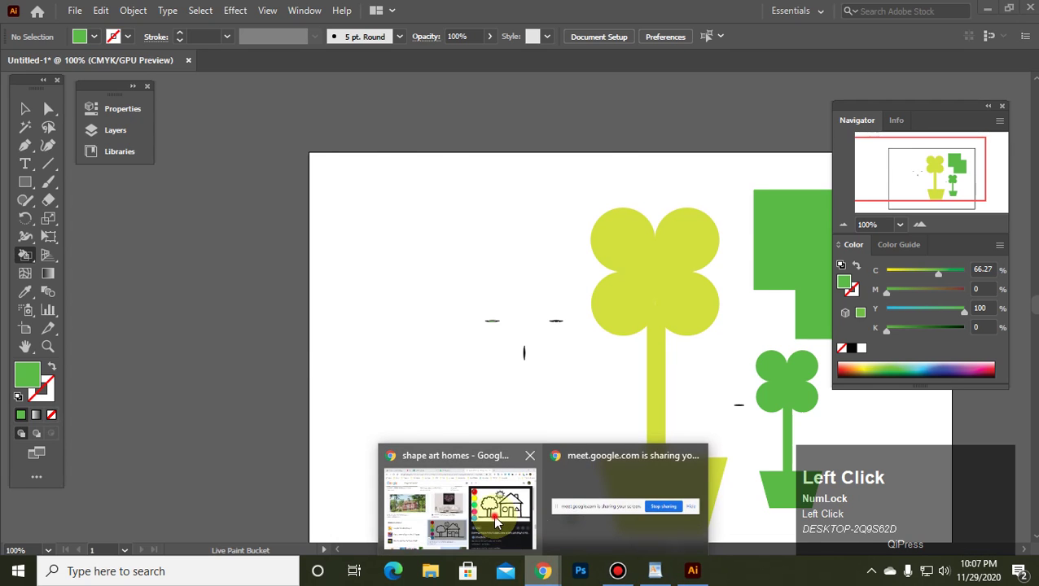
click(525, 521)
scroll(313, 341, down, 8)
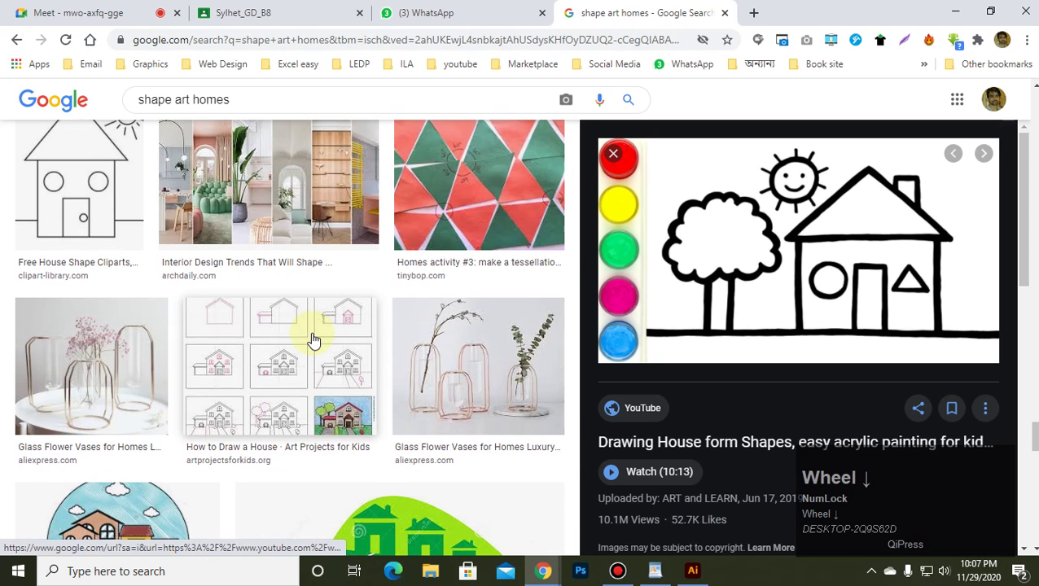
scroll(316, 341, down, 5)
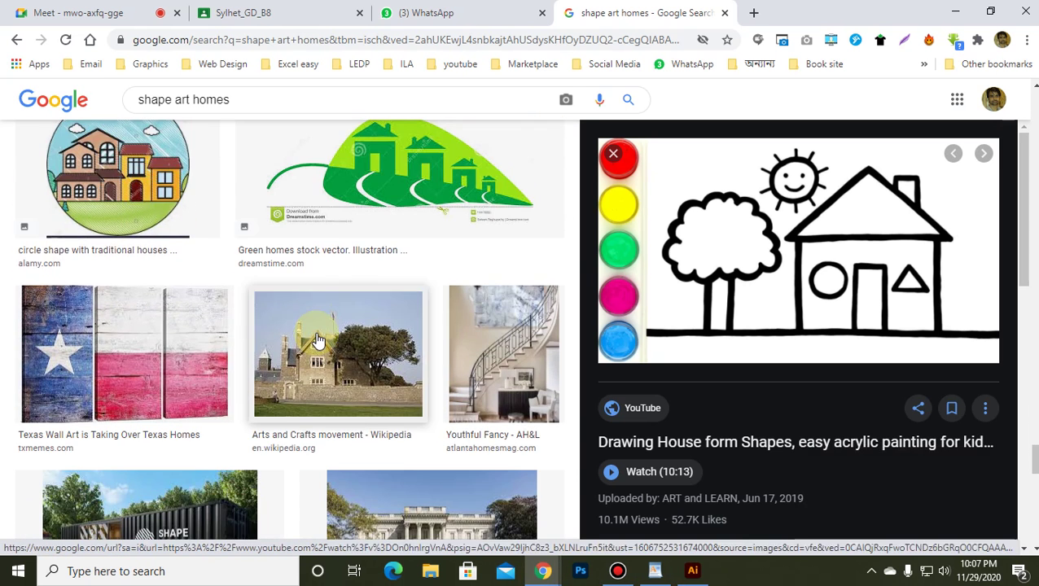
click(161, 211)
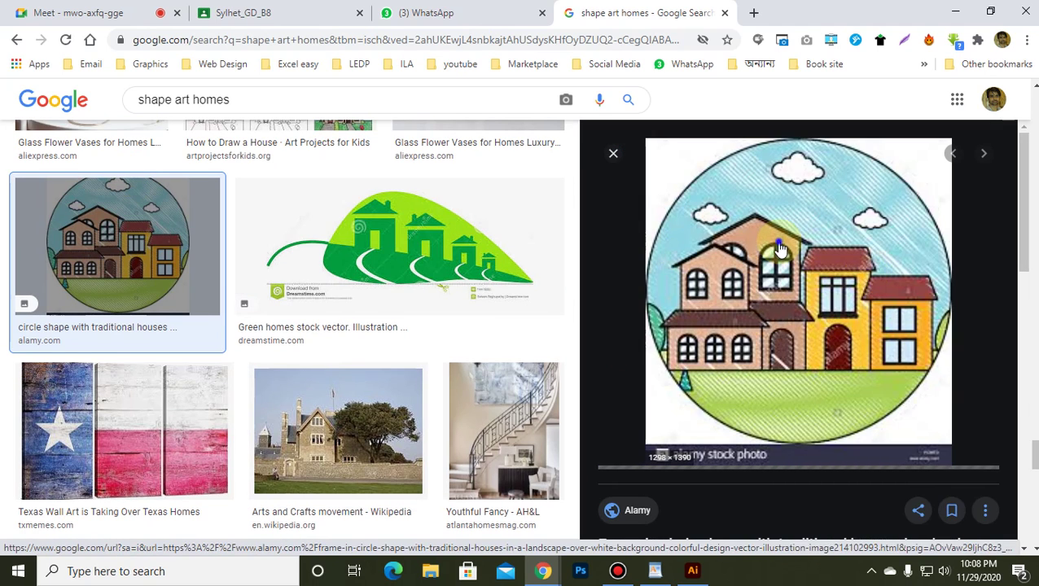
right_click(755, 301)
drag(848, 402, 846, 419)
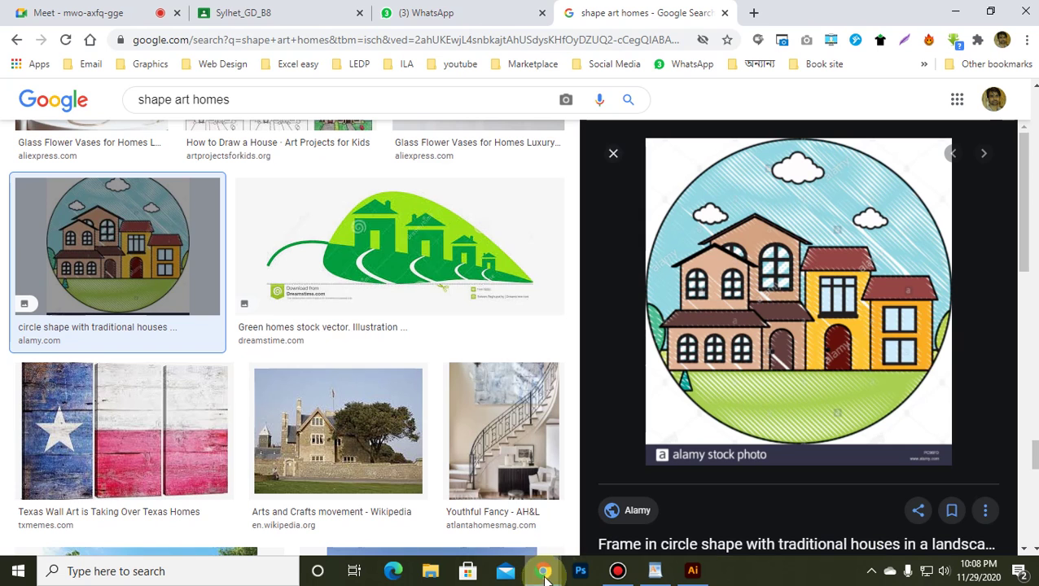
Switch to Illustrator, paste the houses illustration, scale it to about 40% and place it just outside the artboard's right edge.
click(688, 572)
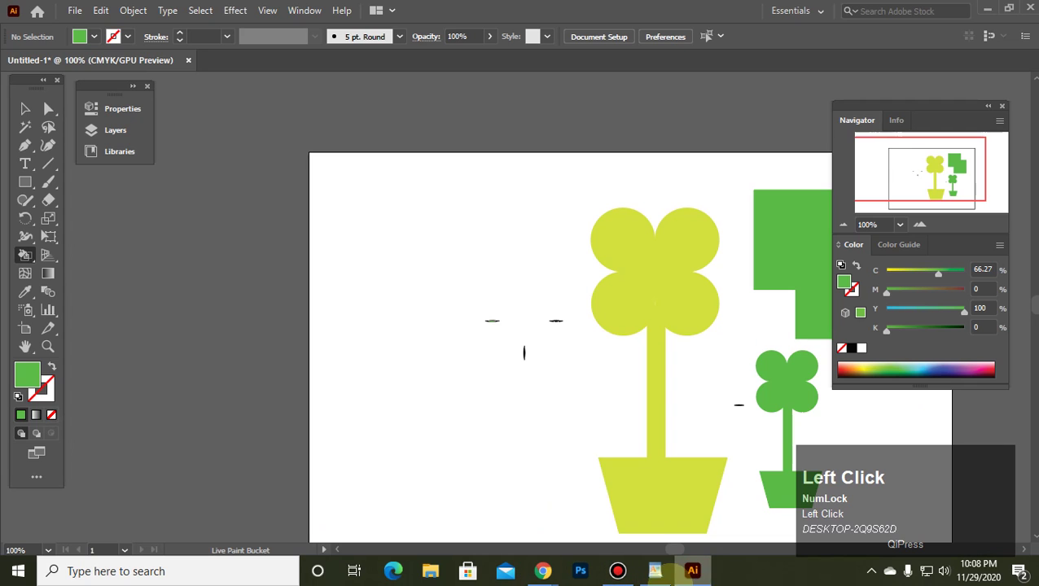
key(ctrl+v)
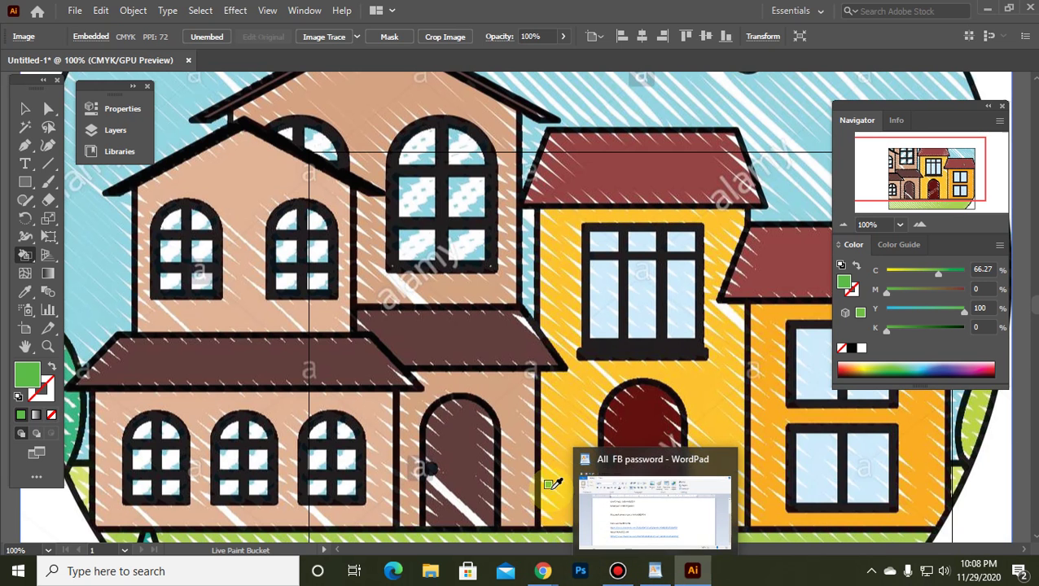
alt+scroll(556, 483, down, 5)
alt+scroll(555, 484, down, 3)
alt+scroll(556, 484, up, 5)
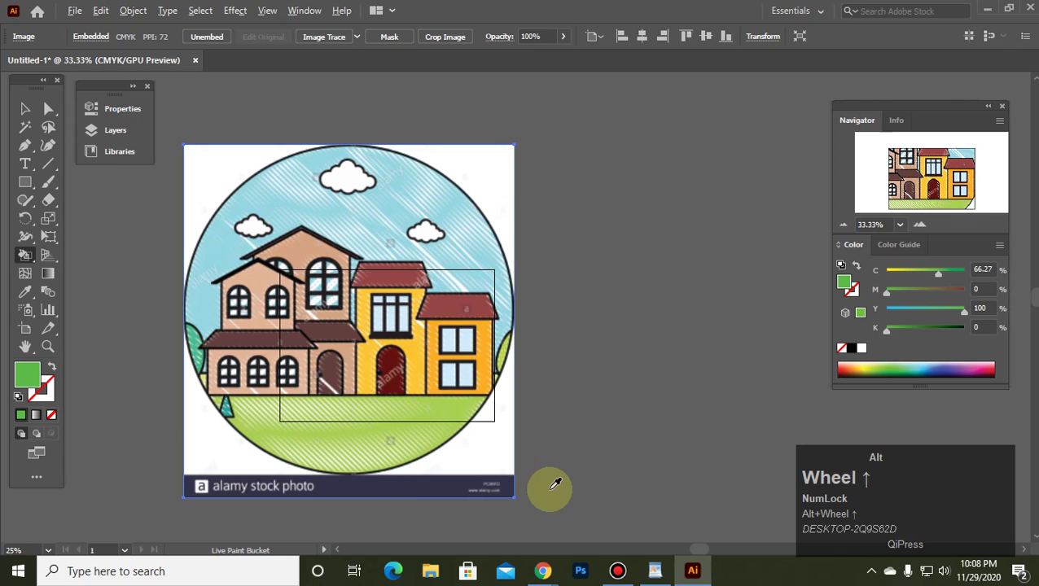
click(25, 109)
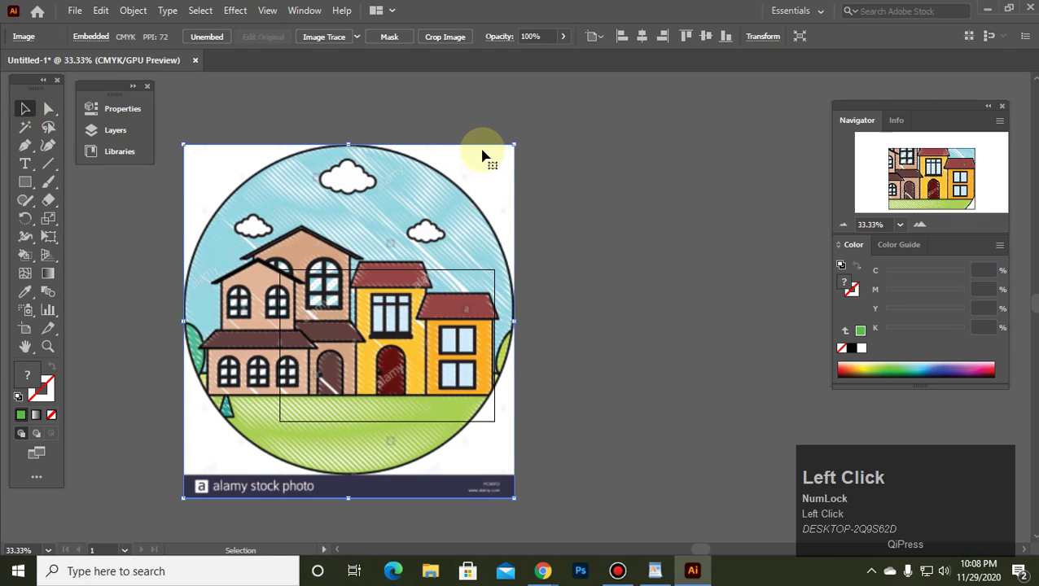
drag(514, 145, 315, 356)
drag(268, 391, 570, 348)
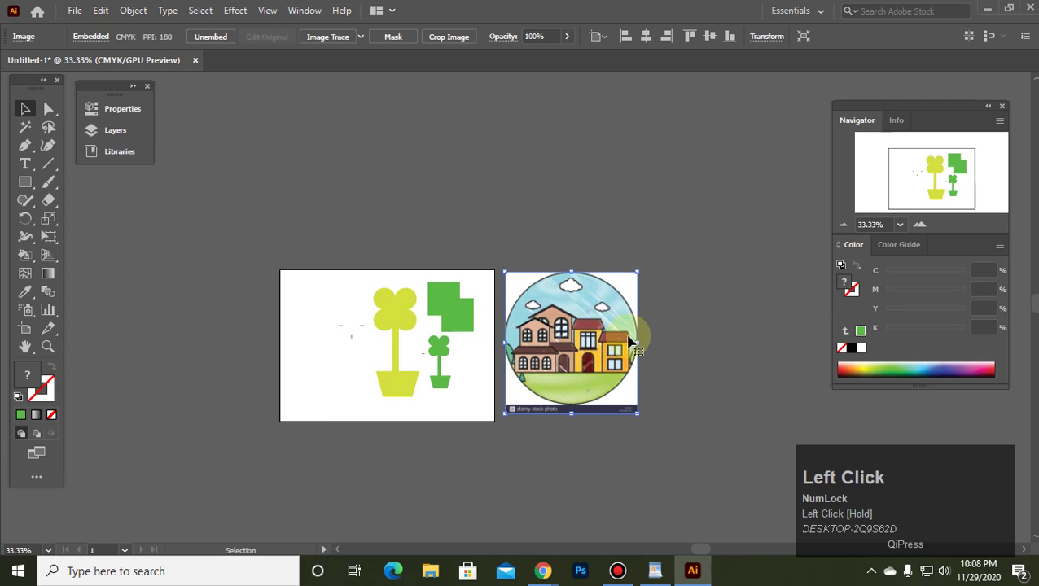
Try to fill part of the houses illustration with the Live Paint Bucket.
alt+scroll(636, 323, up, 3)
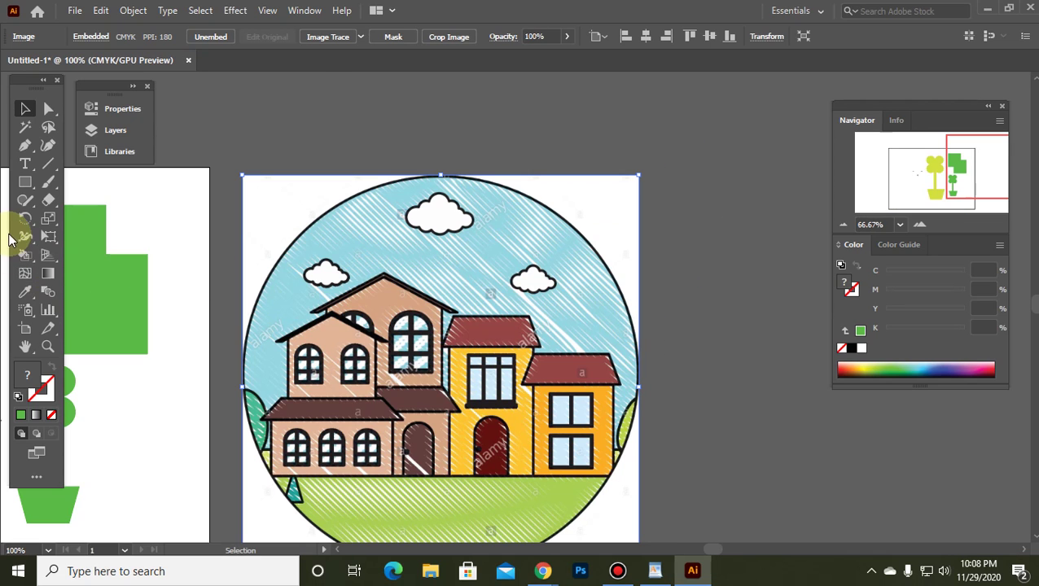
drag(24, 255, 90, 271)
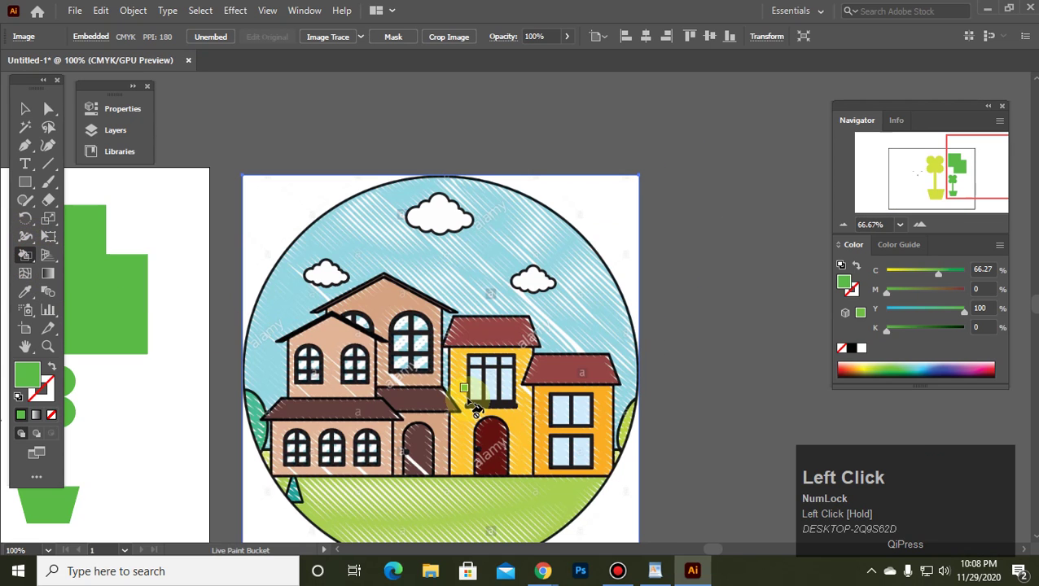
click(391, 272)
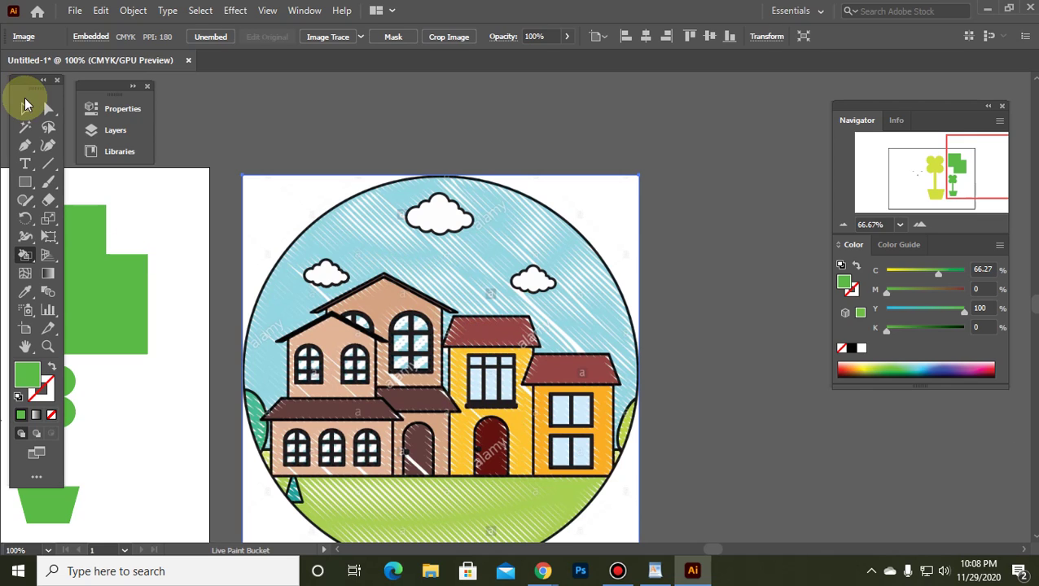
Move the houses illustration slightly farther from the artboard and set the fill colour to C 50.98, M 0, Y 100, K 0.
click(27, 111)
drag(389, 296, 457, 267)
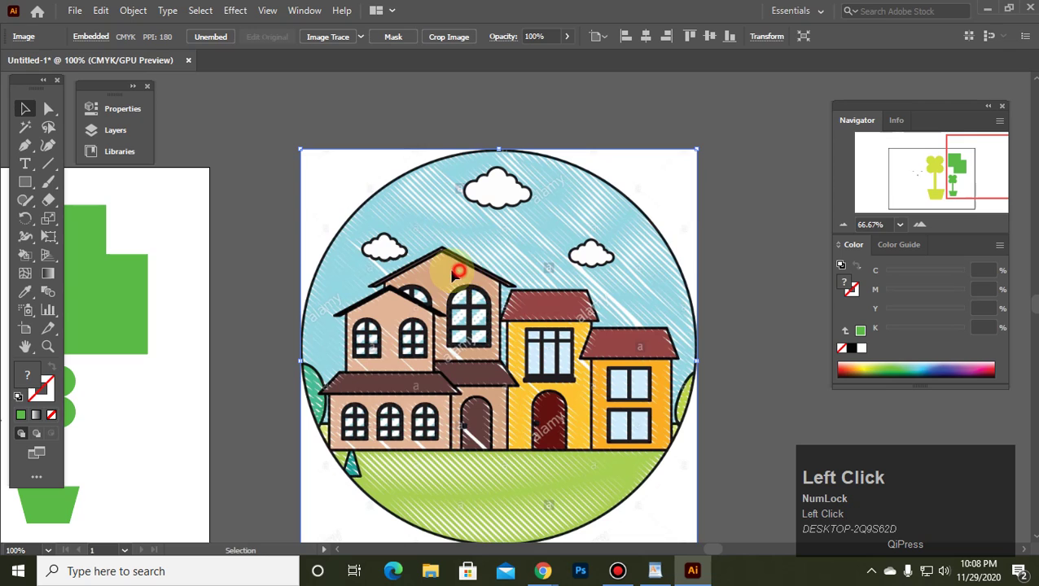
click(765, 348)
click(871, 369)
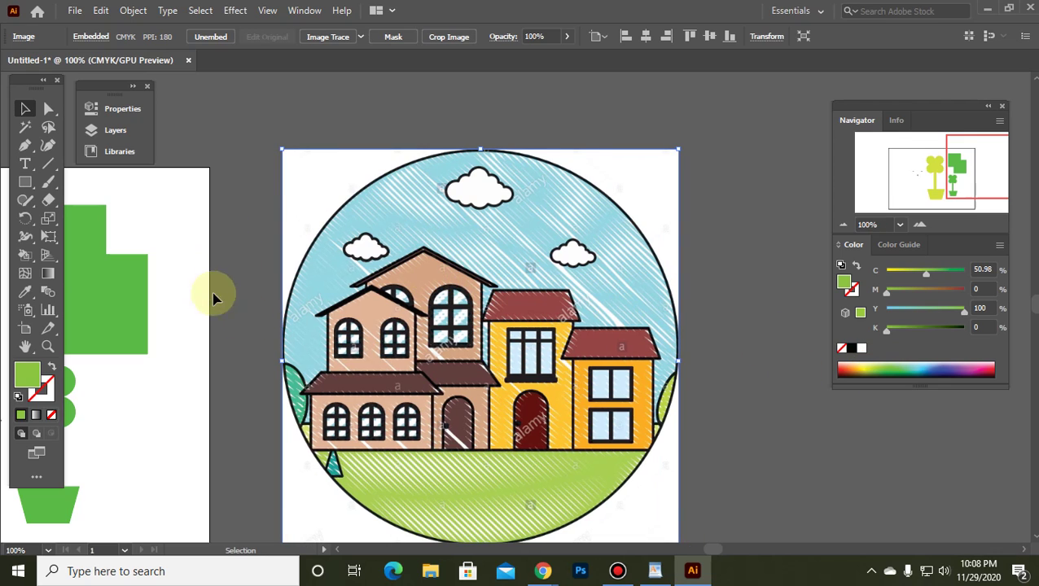
Try to select parts of the houses illustration with the Live Paint Selection tool.
right_click(377, 279)
click(367, 245)
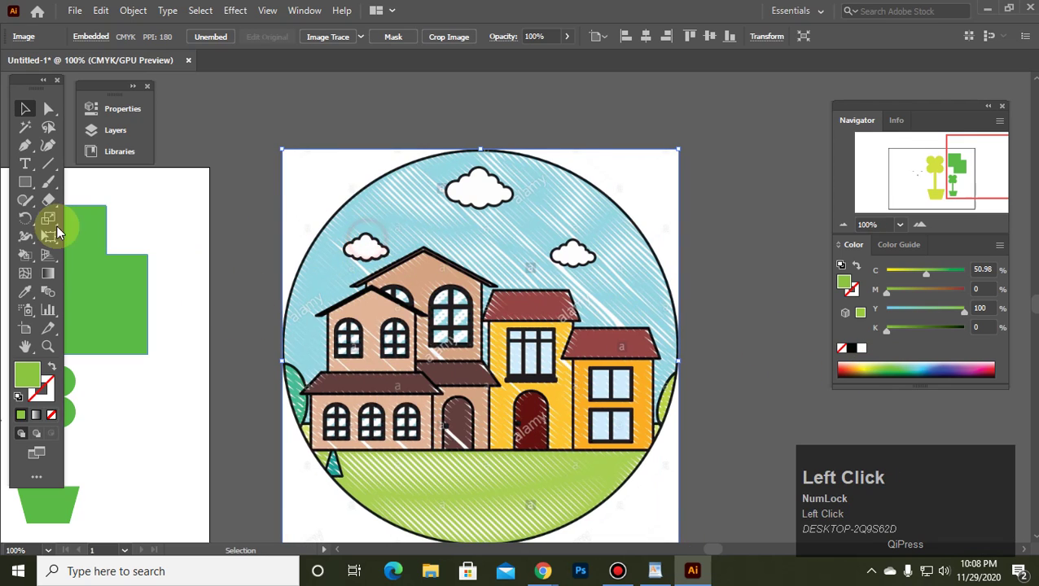
mouse_move(28, 259)
mouse_down()
mouse_move(73, 271)
mouse_move(25, 257)
mouse_move(24, 236)
mouse_move(25, 259)
mouse_move(81, 291)
mouse_up()
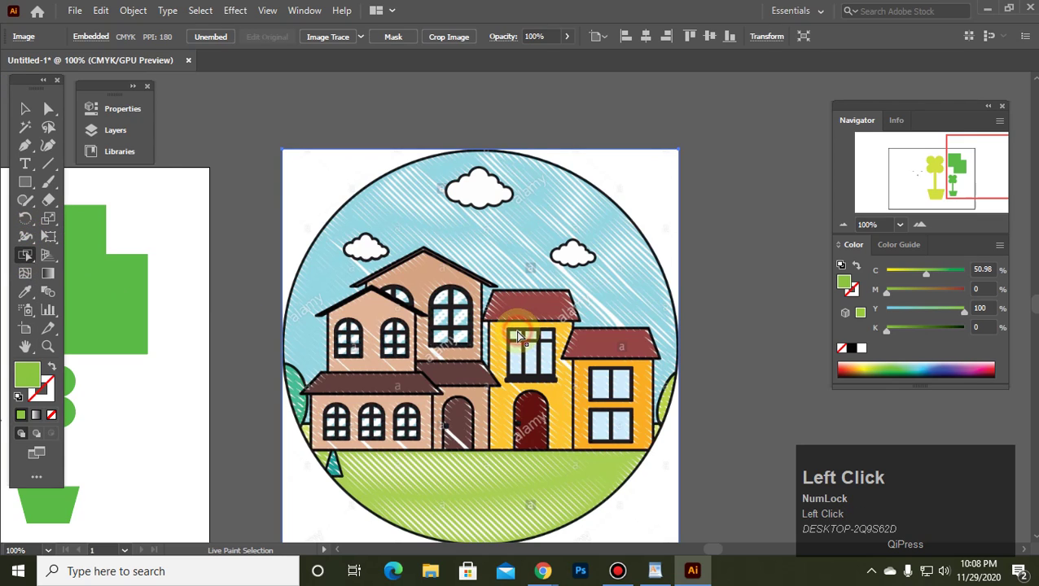
drag(500, 312, 591, 400)
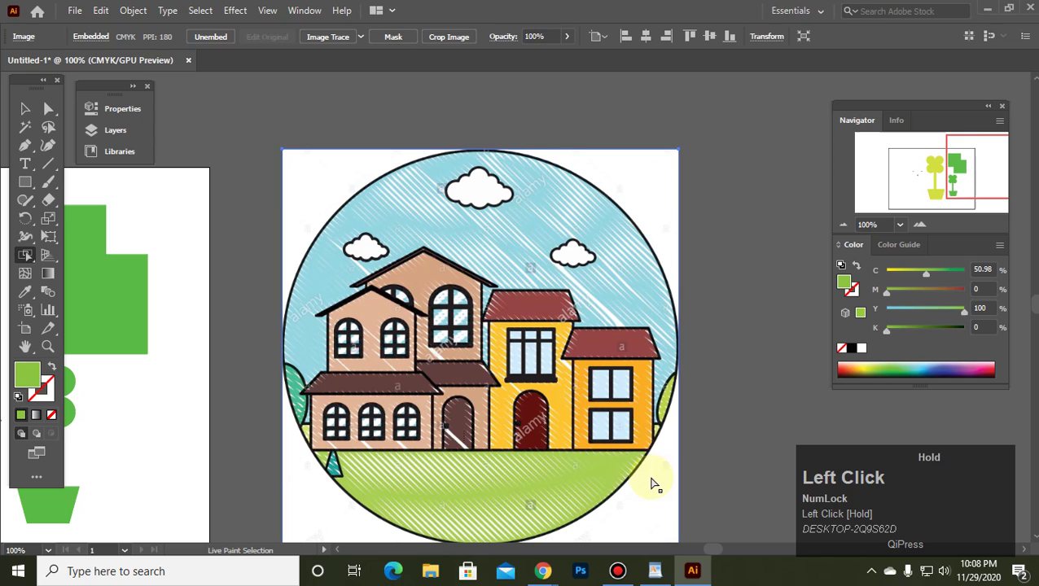
drag(262, 145, 716, 554)
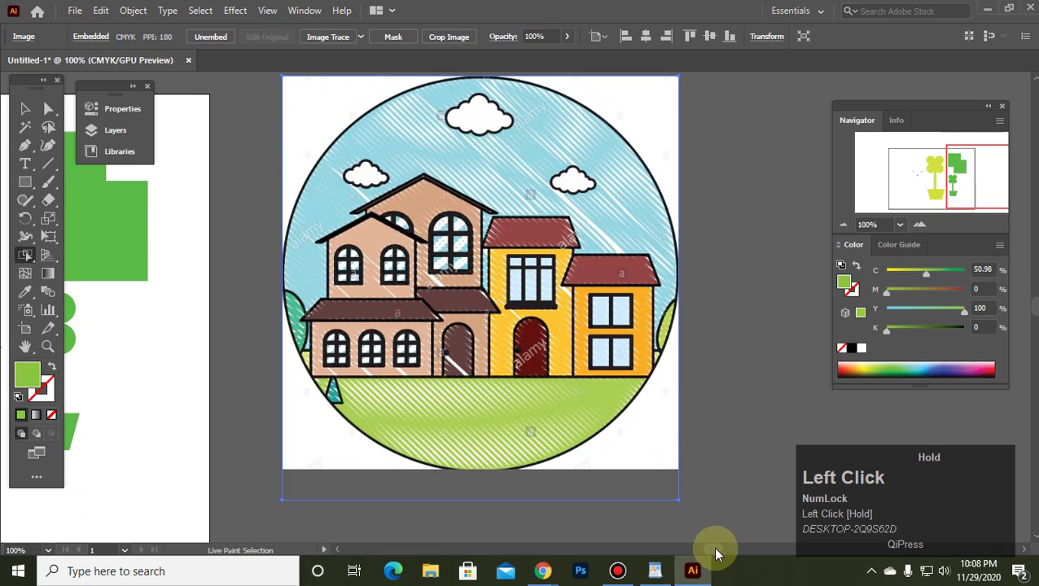
drag(480, 301, 498, 351)
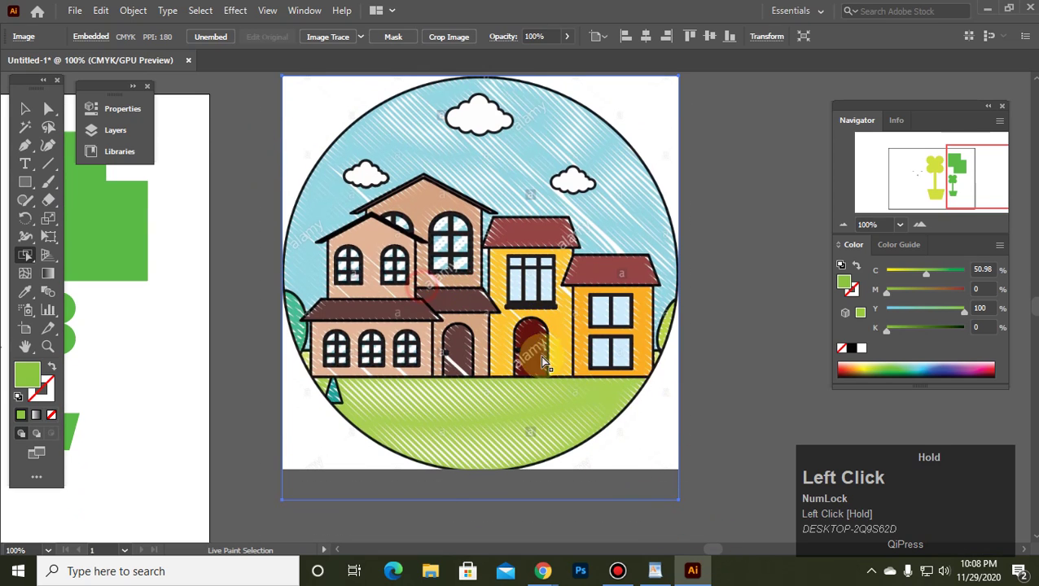
Move the houses illustration slightly farther from the artboard and convert it with Image Trace using the default preset.
click(24, 109)
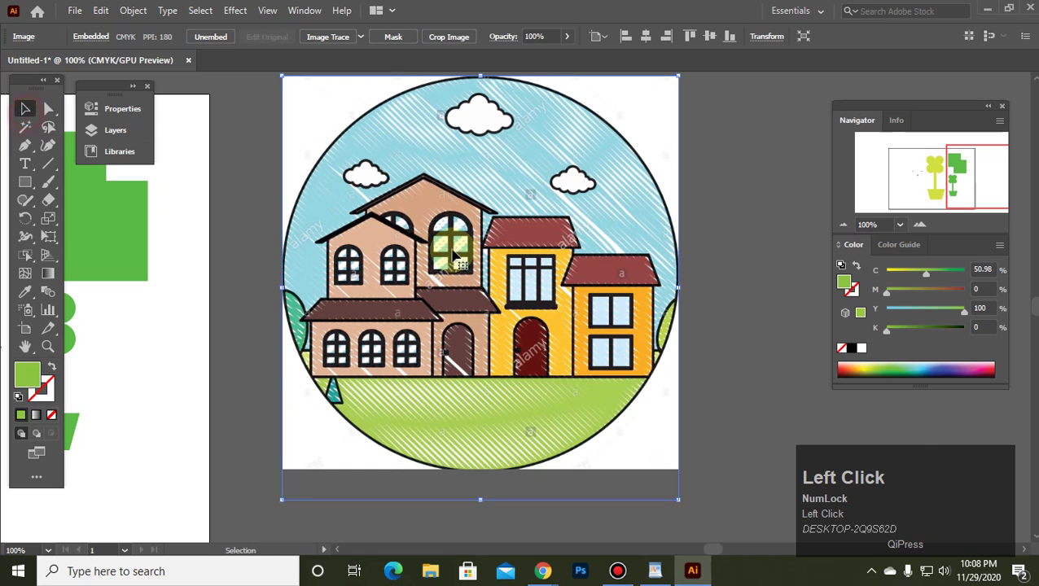
mouse_move(453, 256)
mouse_down()
mouse_move(463, 313)
mouse_move(452, 278)
mouse_move(399, 286)
mouse_up()
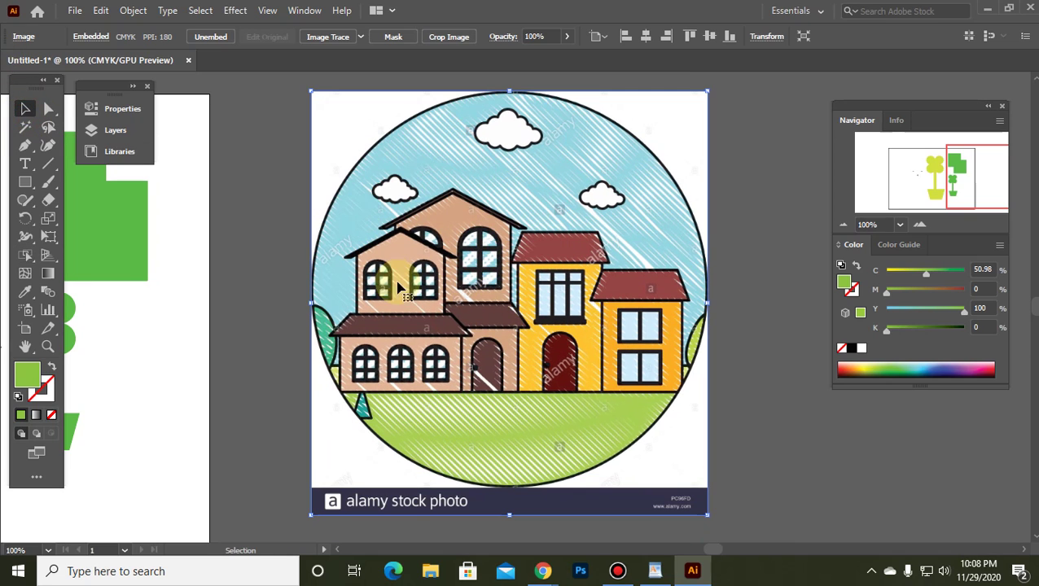
right_click(440, 252)
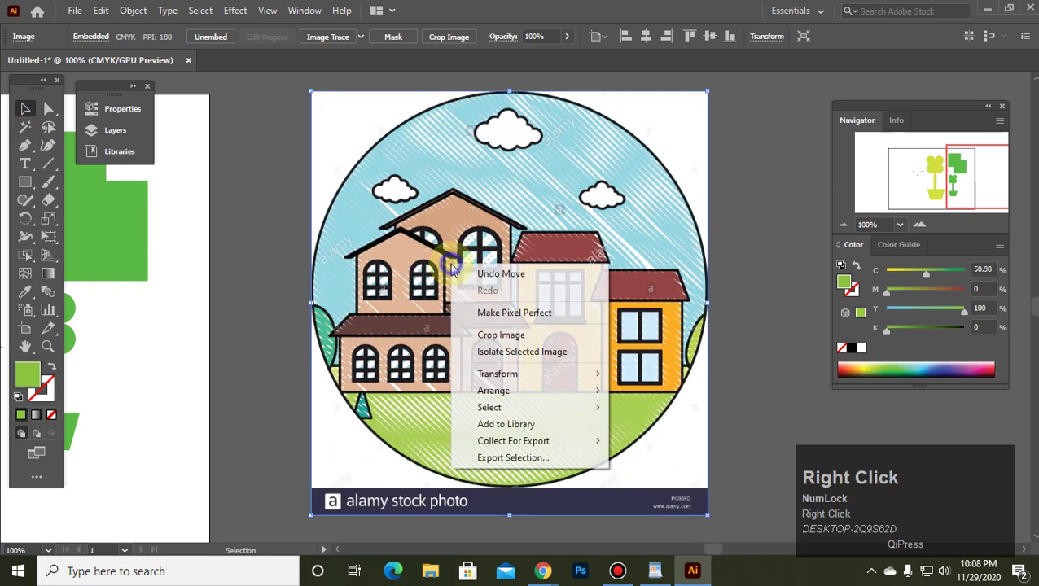
click(423, 250)
click(133, 10)
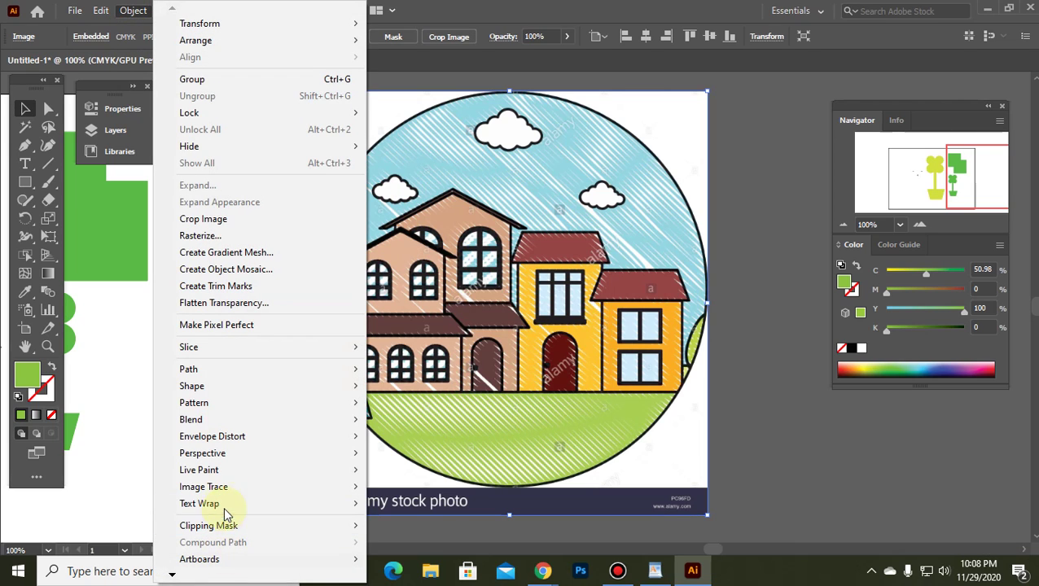
mouse_move(226, 492)
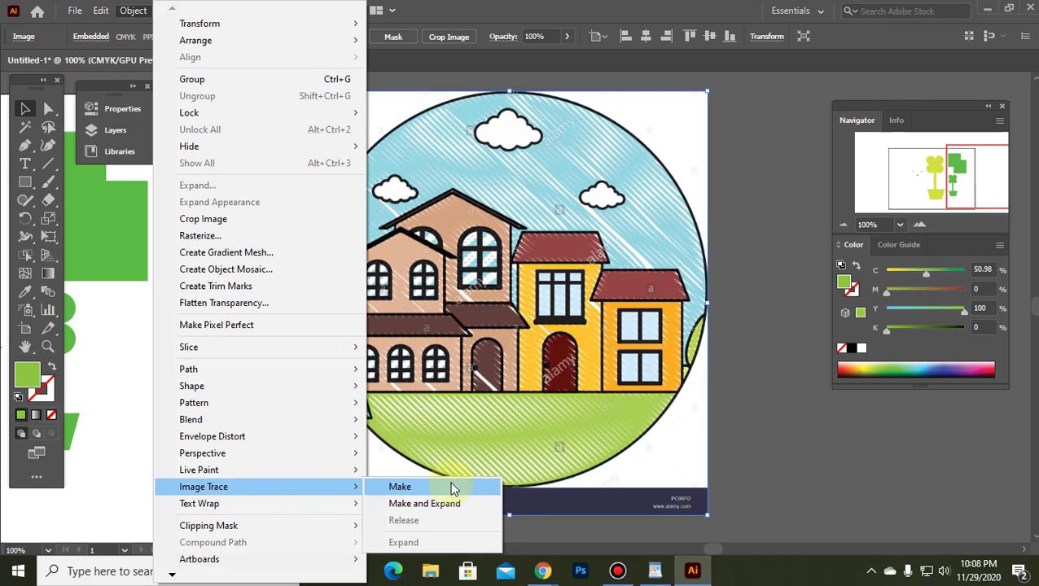
click(392, 486)
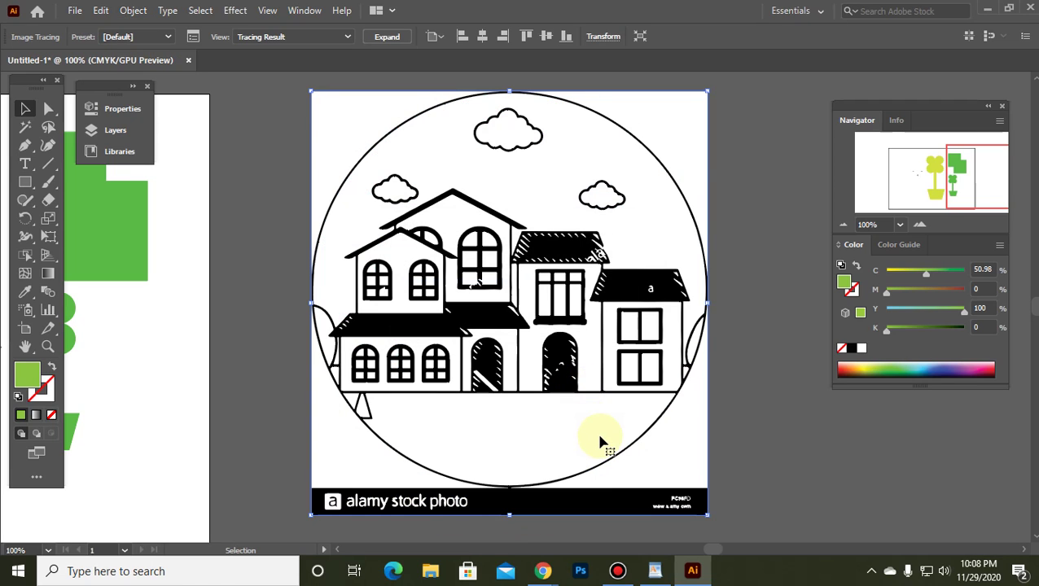
Move the traced illustration farther from the artboard and try to fill the tallest house's wall with the Live Paint Bucket.
mouse_move(430, 275)
mouse_down()
mouse_move(491, 337)
mouse_move(479, 296)
mouse_up()
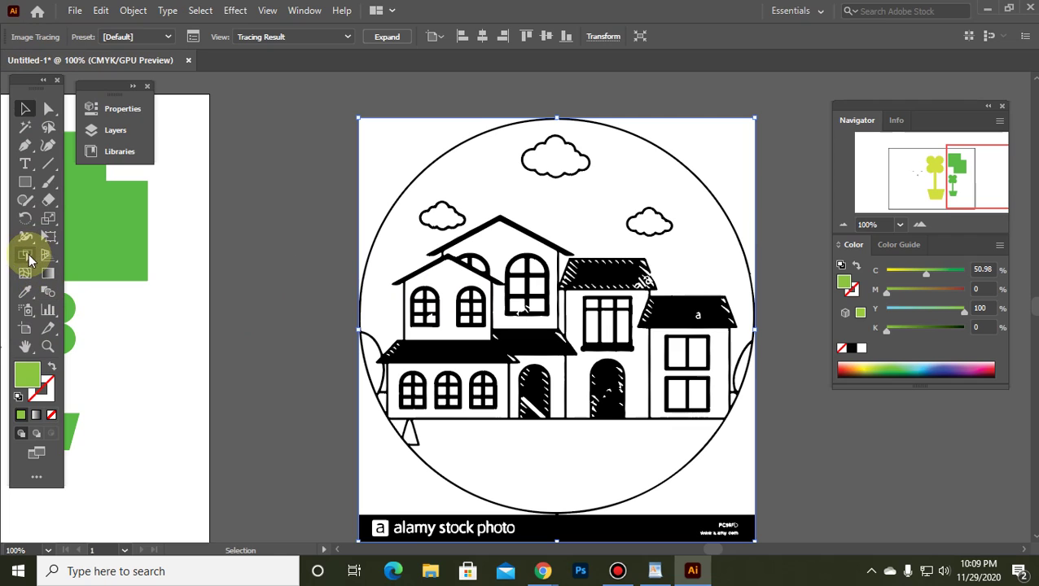
drag(25, 258, 109, 270)
click(513, 265)
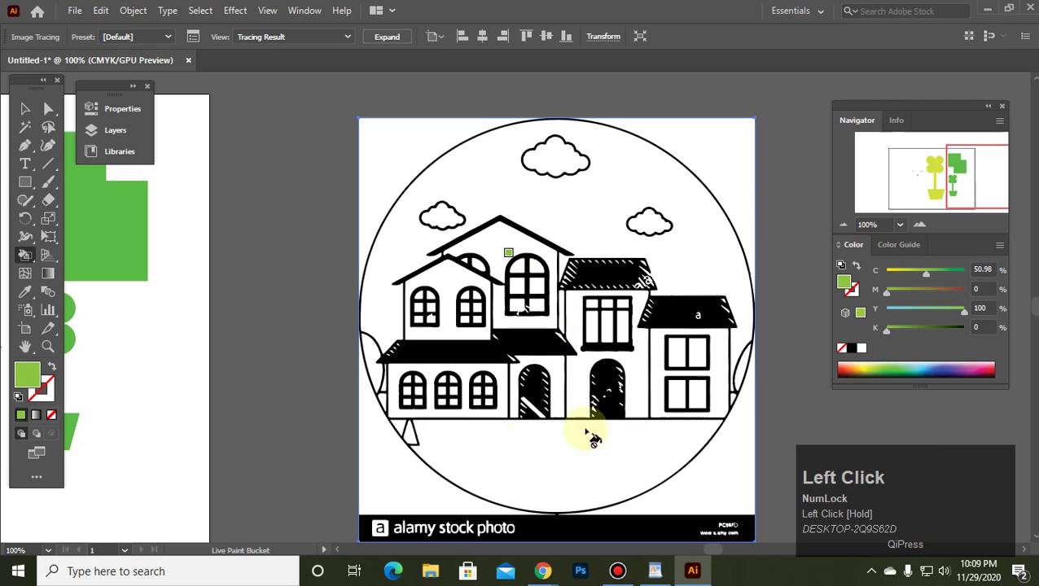
Try to select areas of the traced houses with the Live Paint Selection tool.
drag(25, 257, 26, 259)
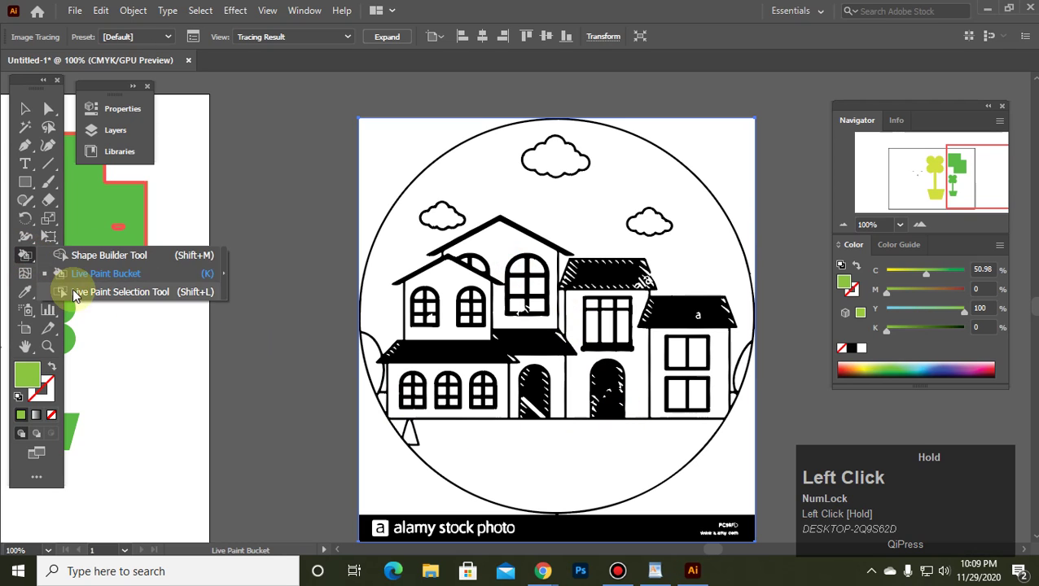
drag(73, 292, 75, 292)
click(490, 350)
click(399, 209)
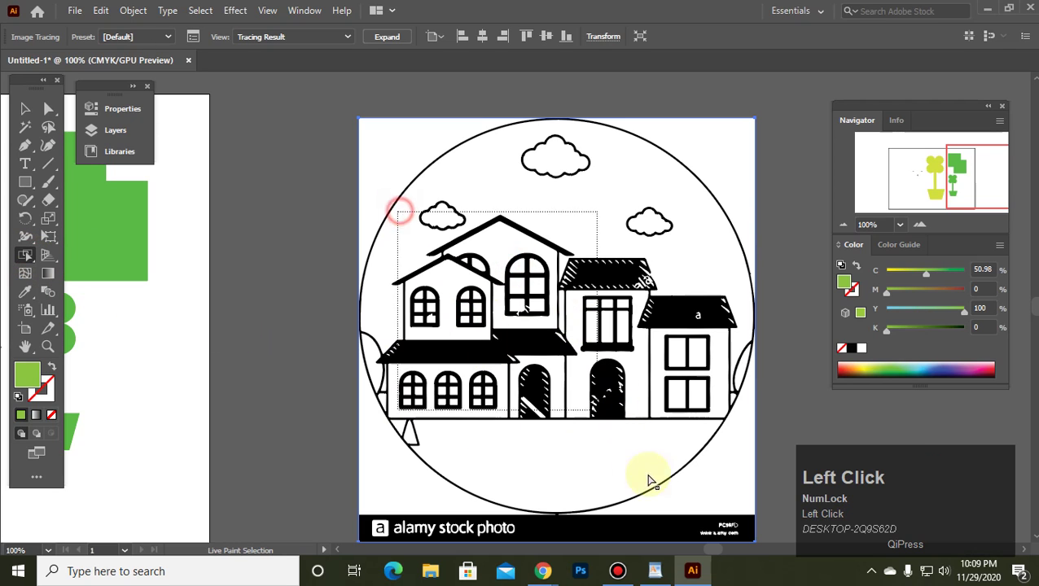
click(667, 505)
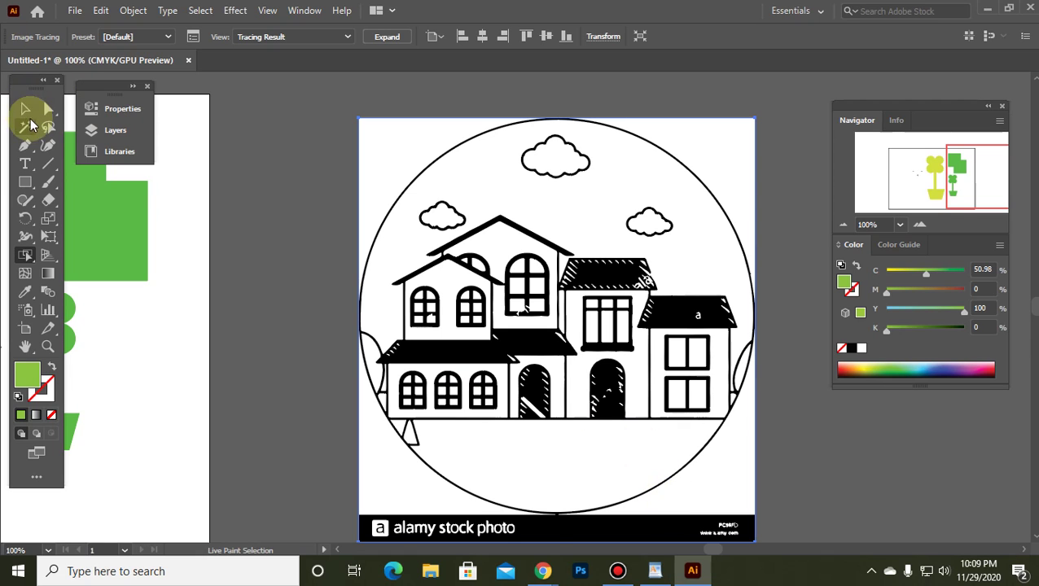
Reposition the traced illustration slightly lower beside the artboard.
click(25, 108)
drag(557, 299, 415, 247)
drag(415, 247, 604, 362)
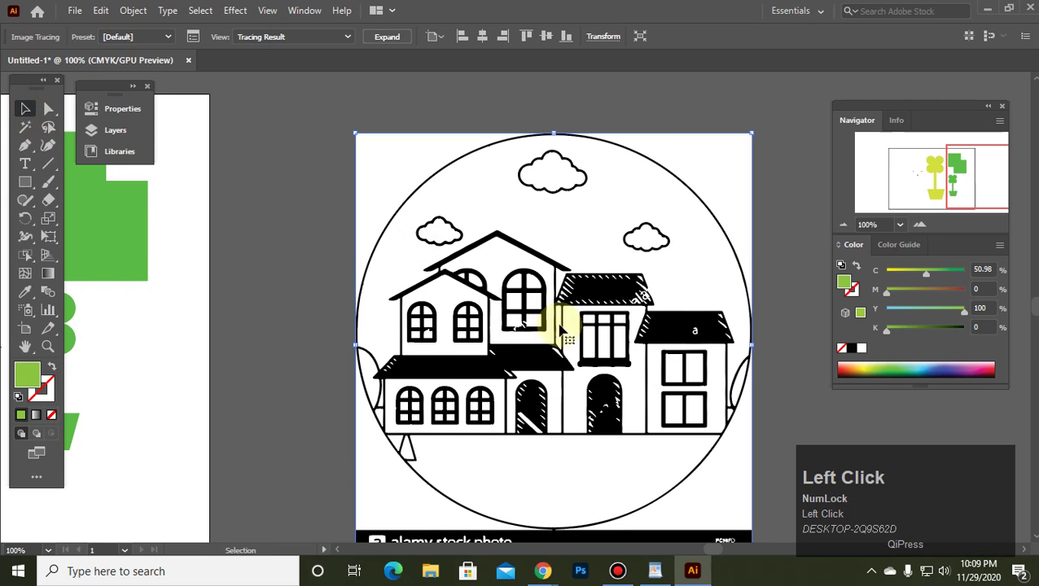
mouse_move(754, 136)
mouse_down()
mouse_move(522, 290)
mouse_move(452, 406)
mouse_move(461, 380)
mouse_move(469, 413)
mouse_move(483, 269)
mouse_up()
drag(548, 151, 626, 220)
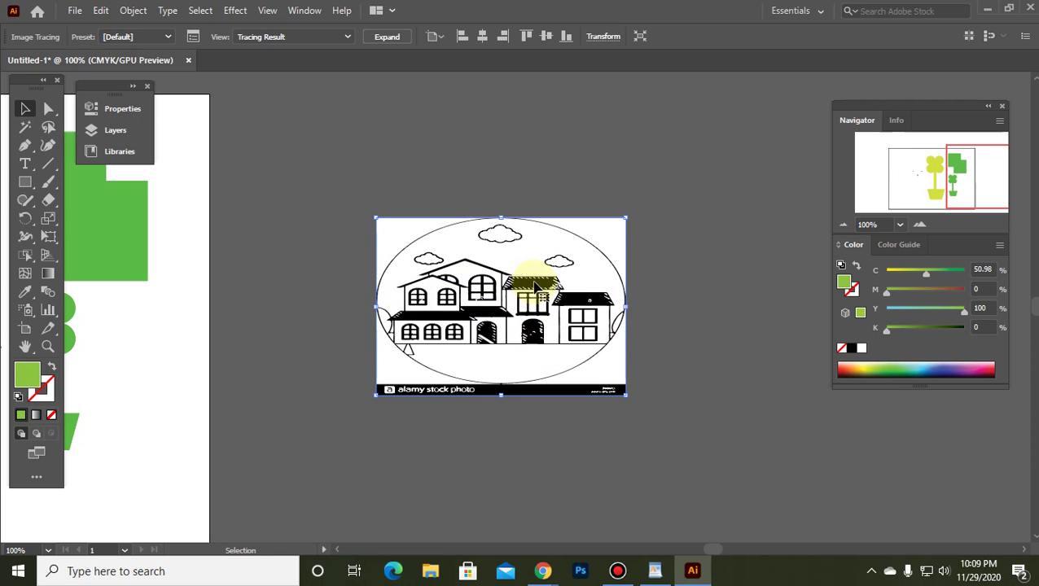
key(ctrl+z)
key(ctrl+z)
key(ctrl+z)
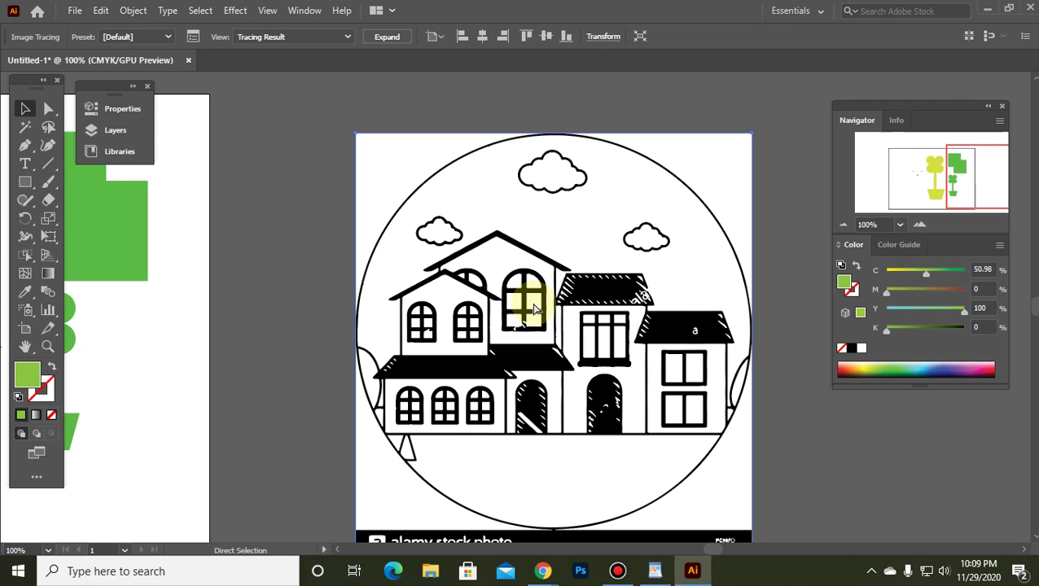
key(v)
Try to fill the upper house windows and the largest cloud of the tracing with the Live Paint Bucket.
drag(27, 254, 90, 276)
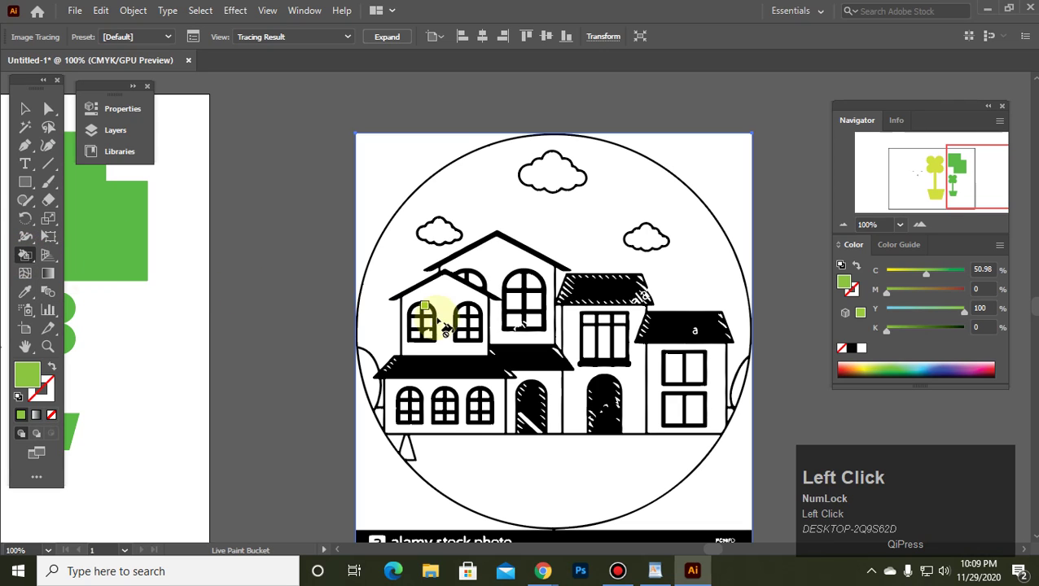
click(470, 307)
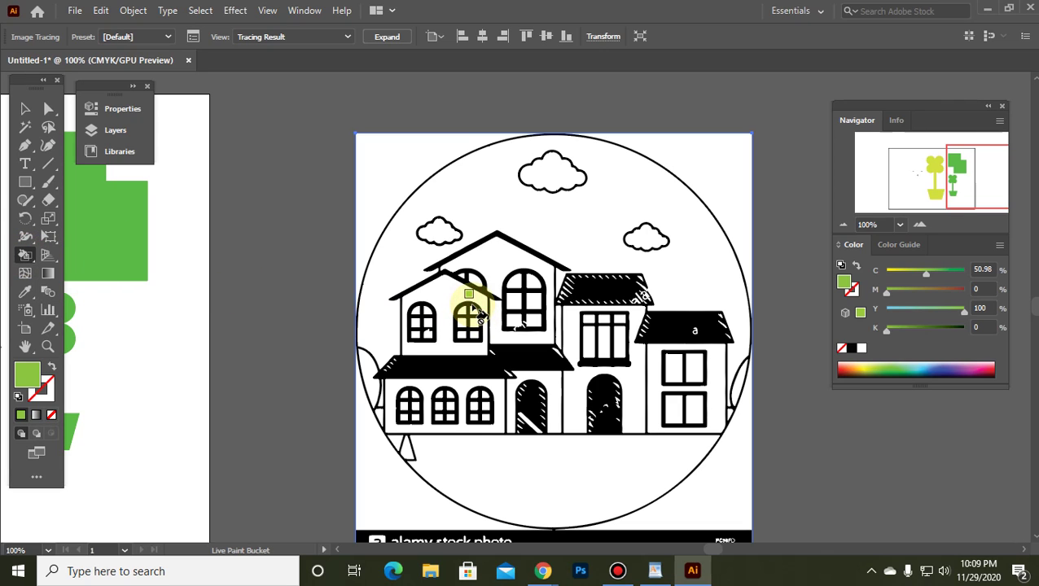
click(469, 278)
click(535, 188)
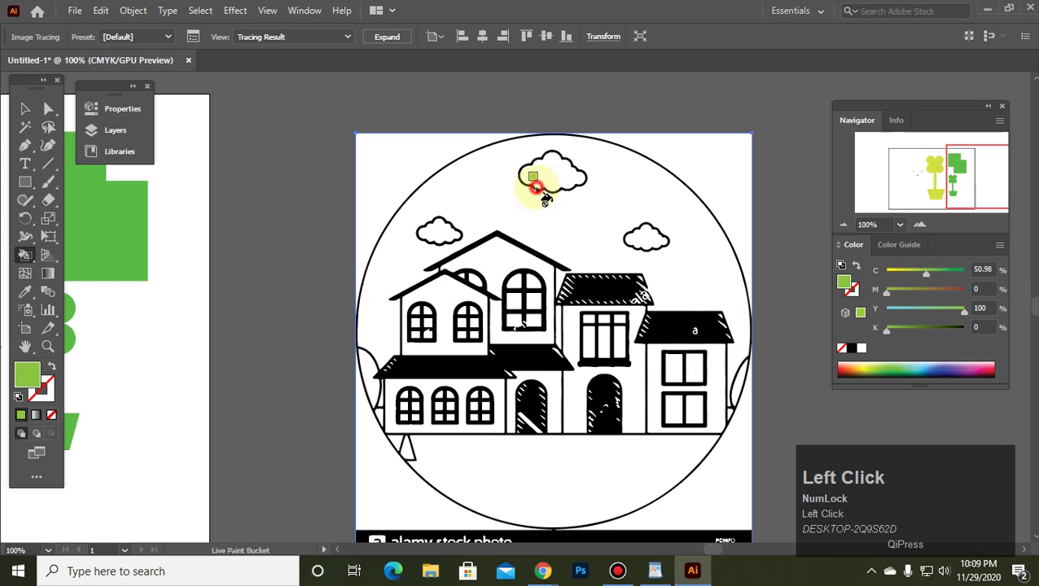
Expand the tracing into editable paths, try the Live Paint Bucket on the roof of the yellow house's outline, and deselect the artwork.
click(396, 38)
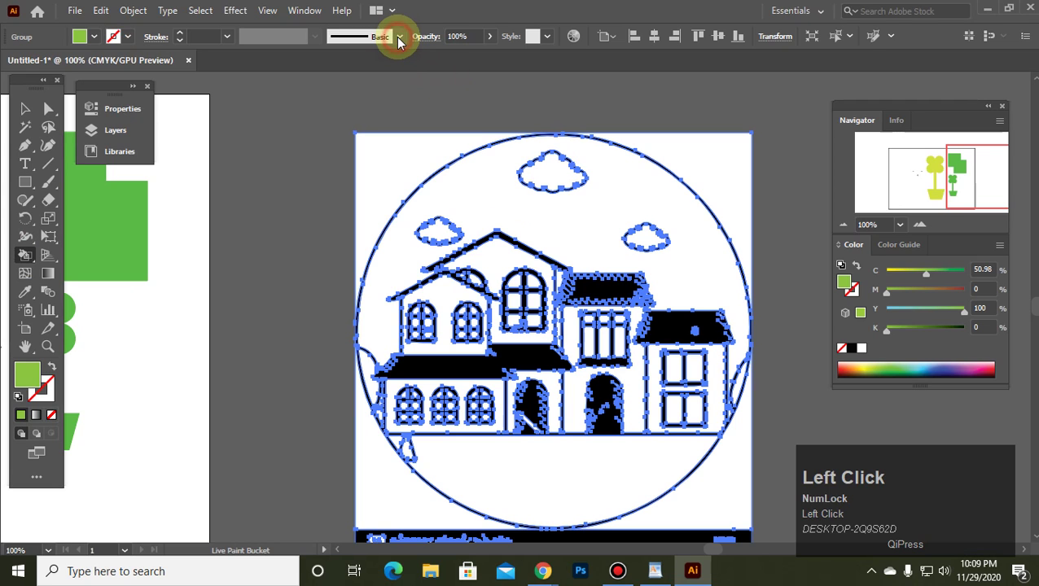
click(297, 203)
click(665, 303)
click(585, 307)
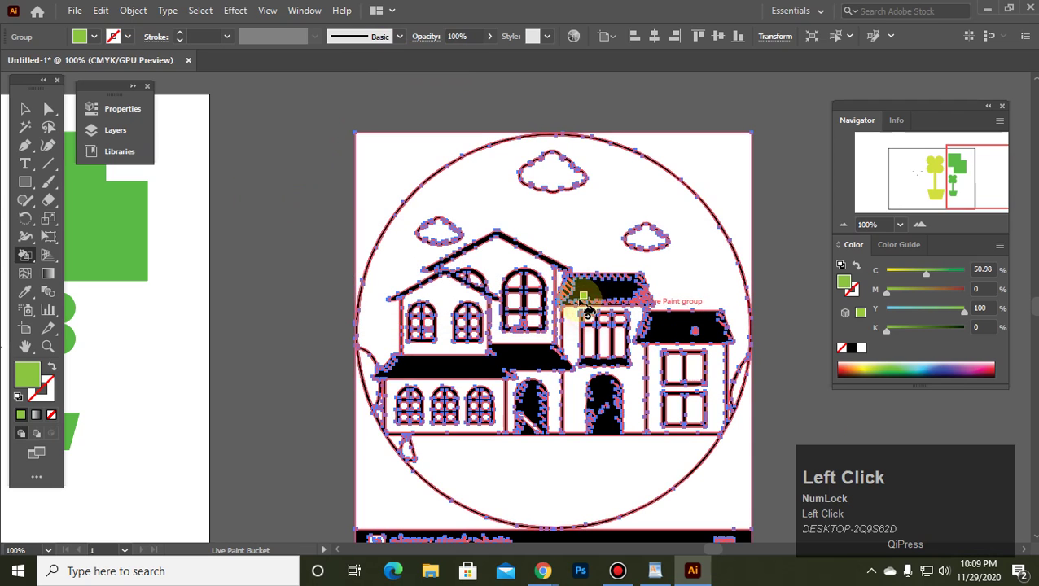
click(22, 109)
click(276, 192)
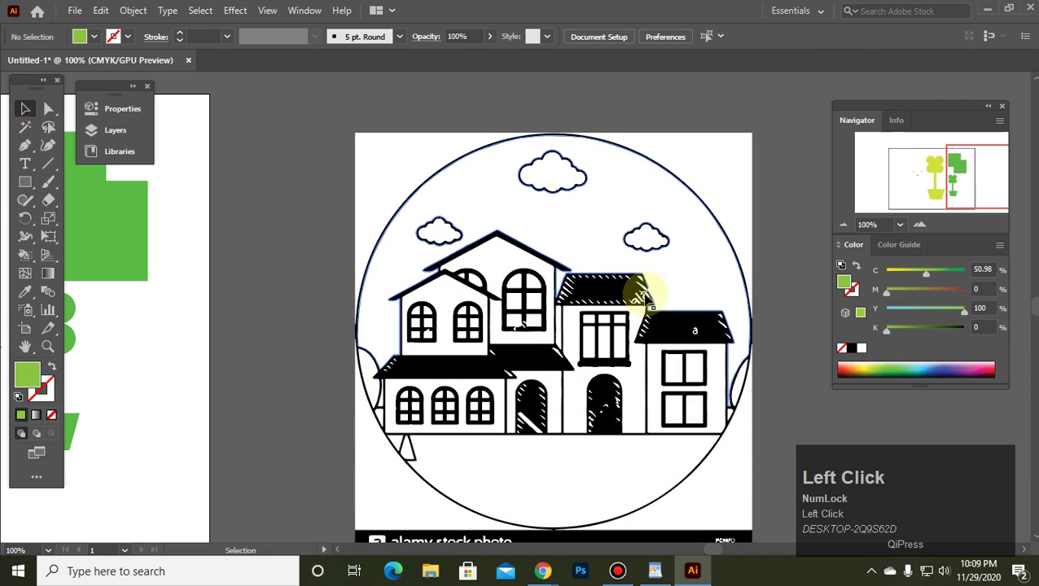
Directly select the black compound path forming the roofs, doors and outlines, and set its fill to K 60.39.
click(673, 329)
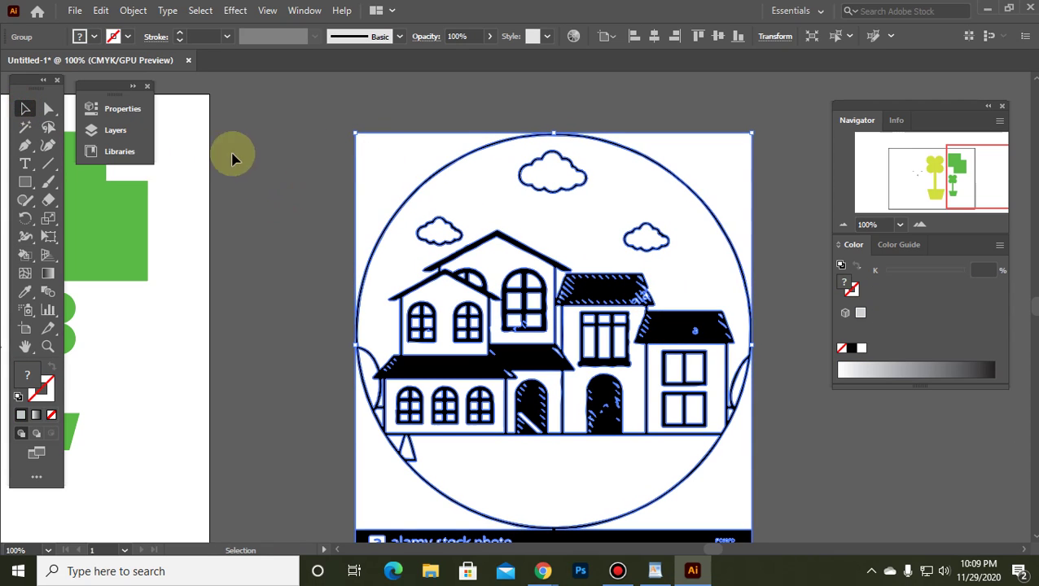
click(49, 108)
click(348, 219)
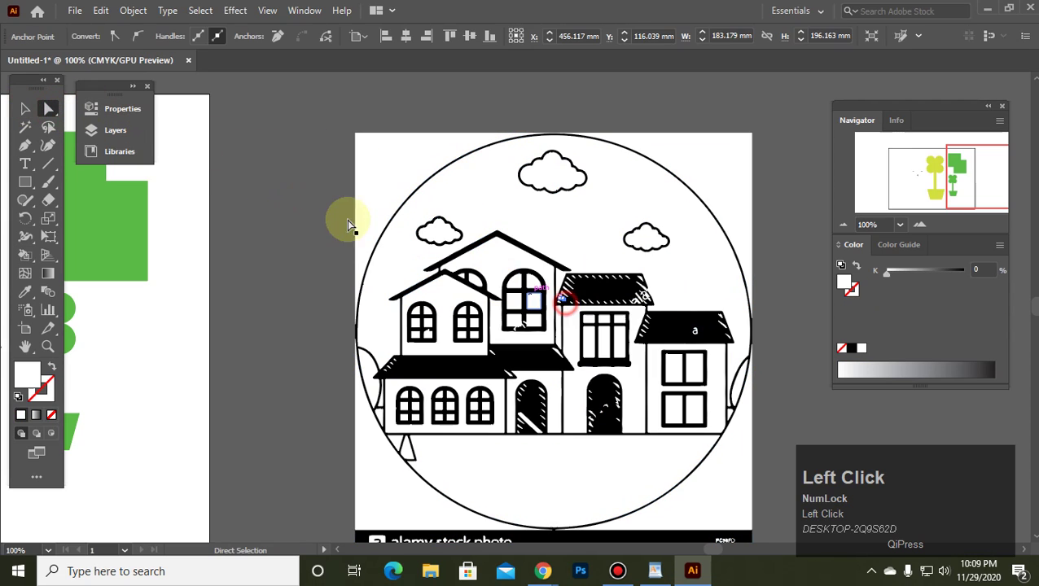
click(503, 253)
click(688, 325)
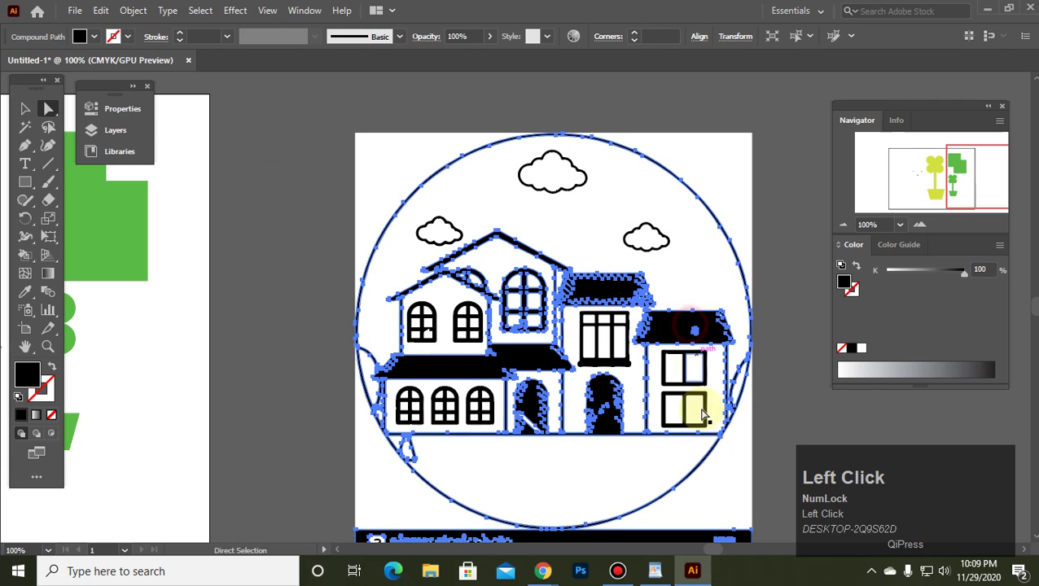
mouse_move(464, 419)
mouse_down()
mouse_move(453, 406)
mouse_move(468, 415)
mouse_move(553, 394)
mouse_move(448, 323)
mouse_move(429, 278)
mouse_up()
click(429, 278)
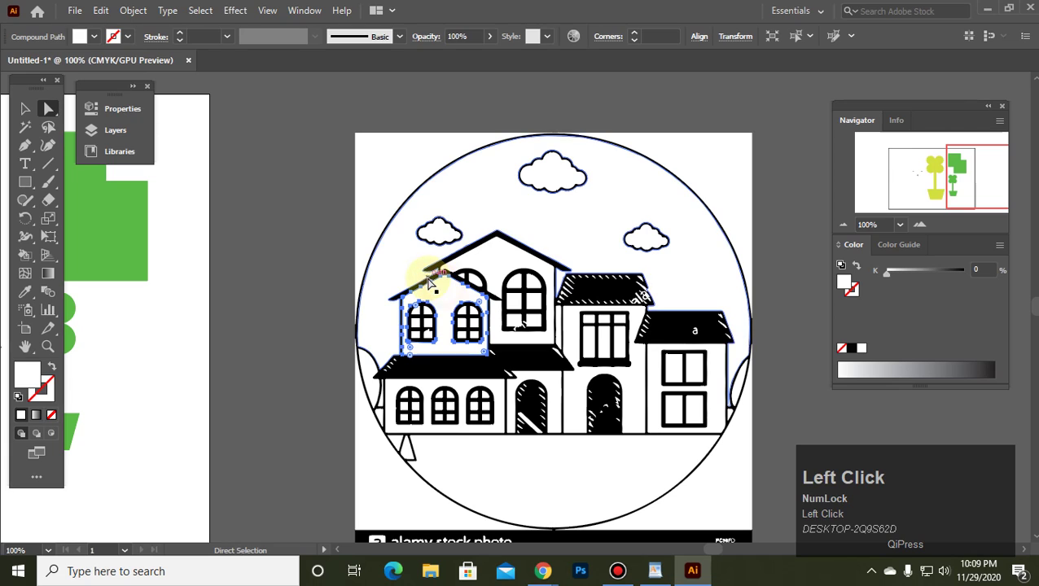
click(588, 292)
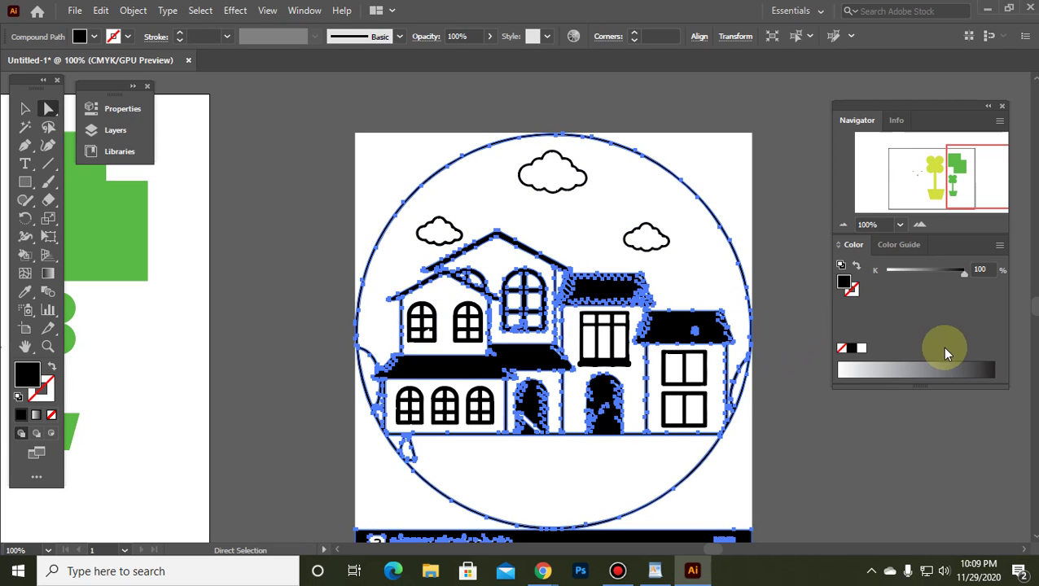
click(932, 368)
click(271, 229)
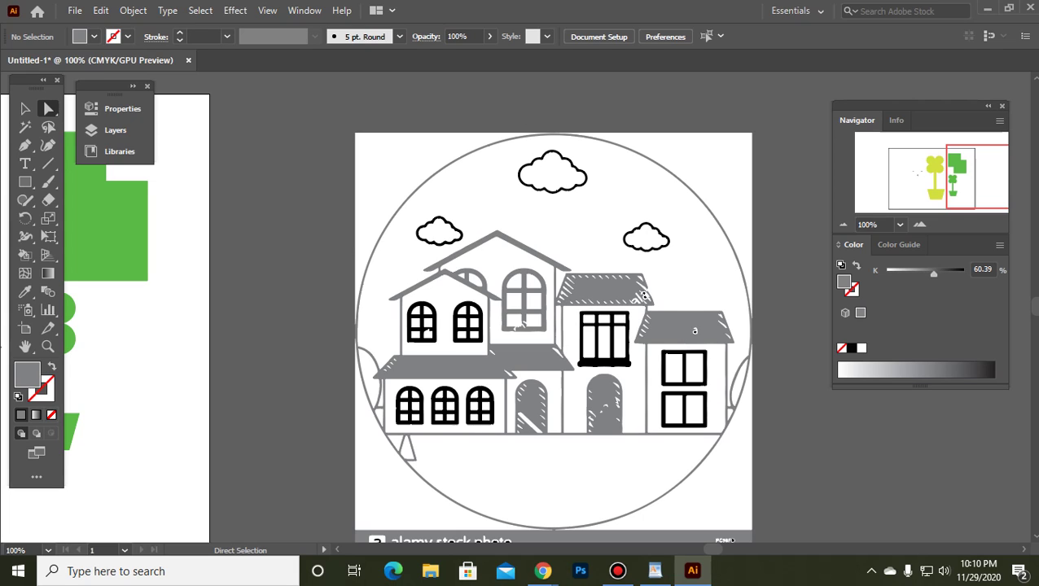
Try the Live Paint Bucket on the large arched window and the Live Paint Selection tool on the expanded houses.
drag(30, 258, 98, 272)
click(522, 320)
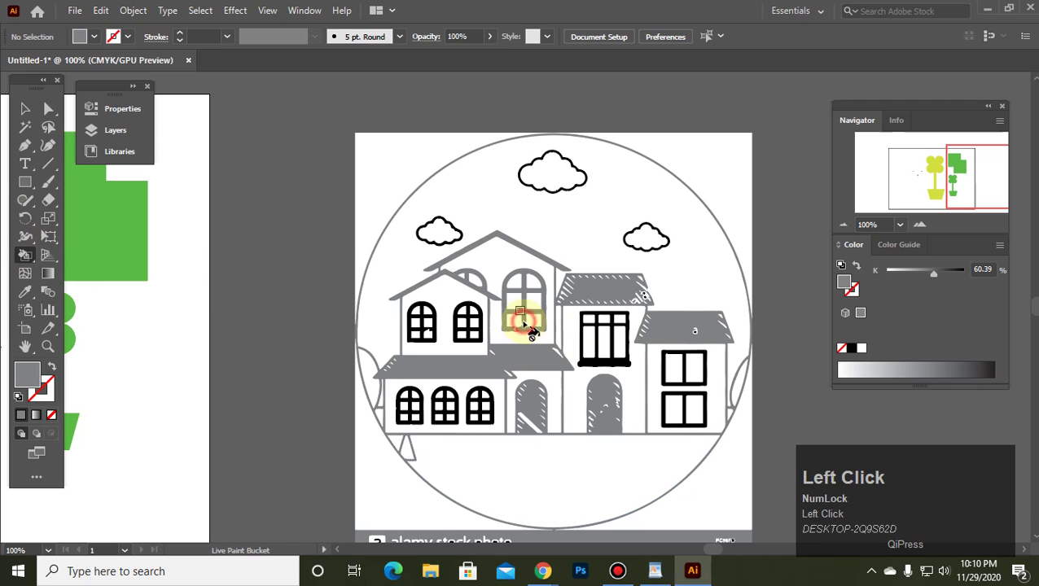
drag(25, 255, 61, 295)
click(446, 300)
drag(566, 376, 596, 423)
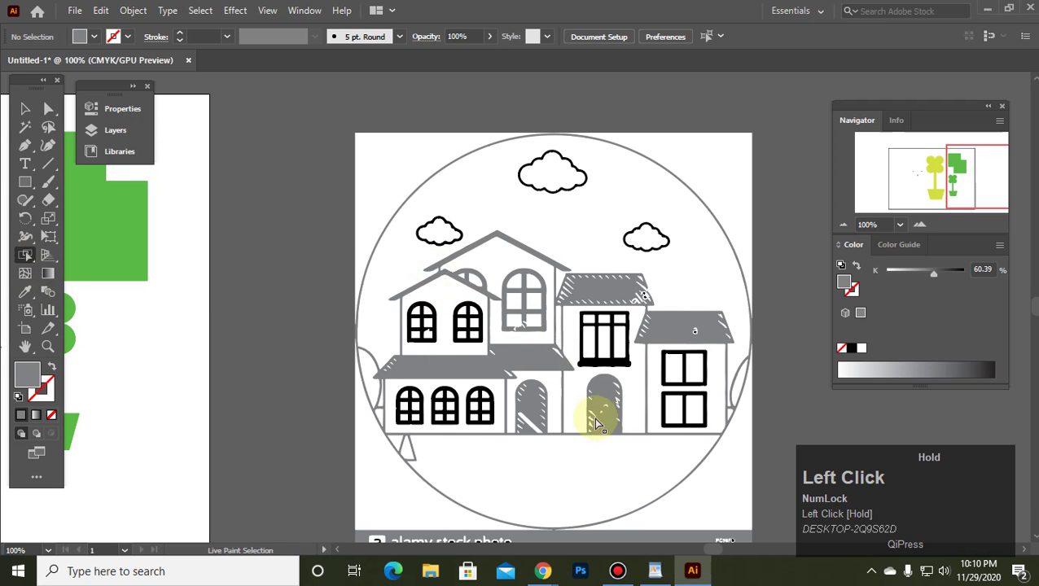
Switch to Chrome and bring up the Google Meet call.
click(988, 10)
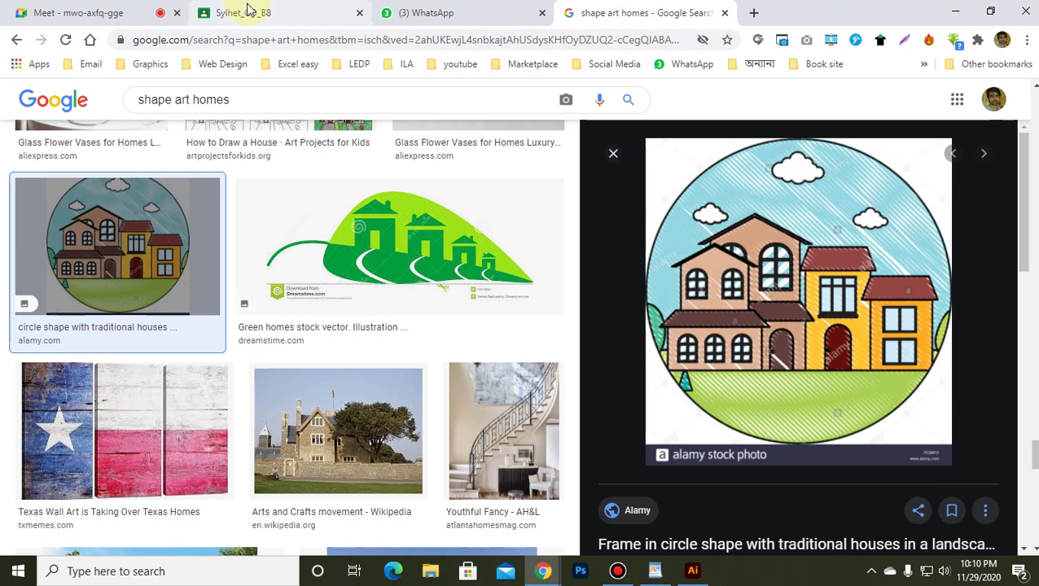
click(101, 20)
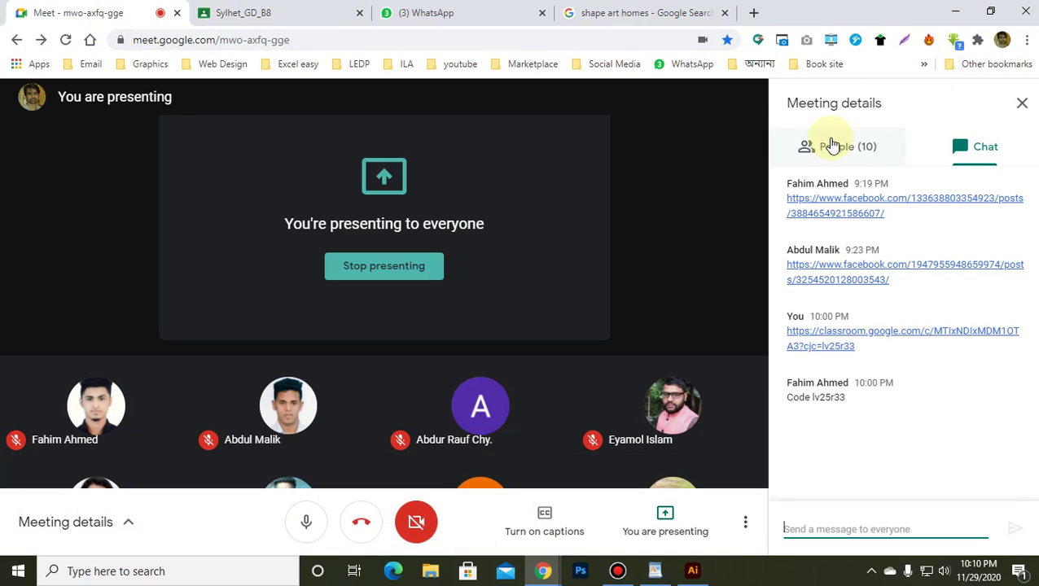
Check the meeting's participant list and preview the Frank Lloyd Wright house illustration in the shape art homes image results.
click(828, 145)
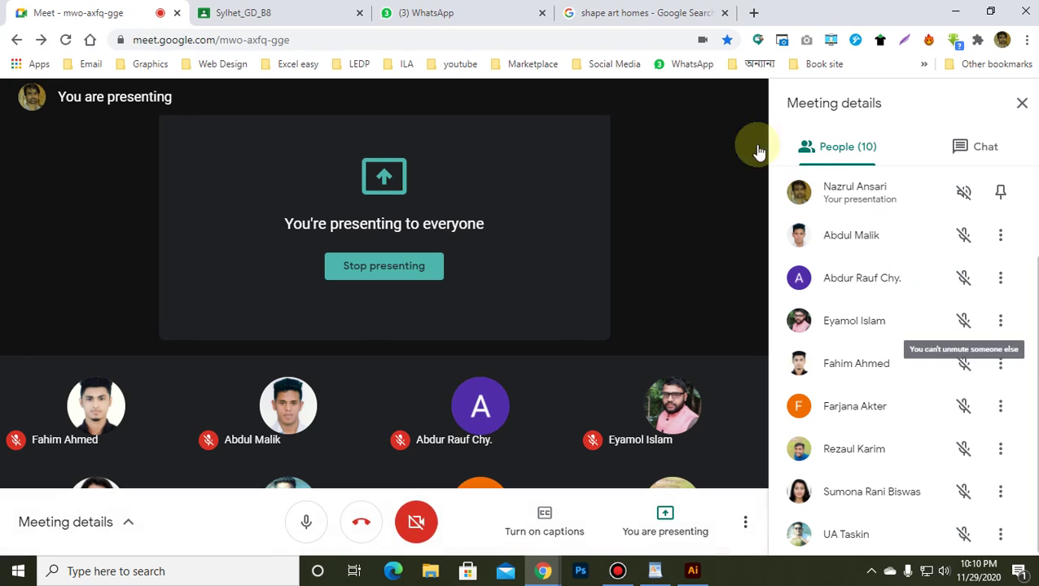
click(654, 14)
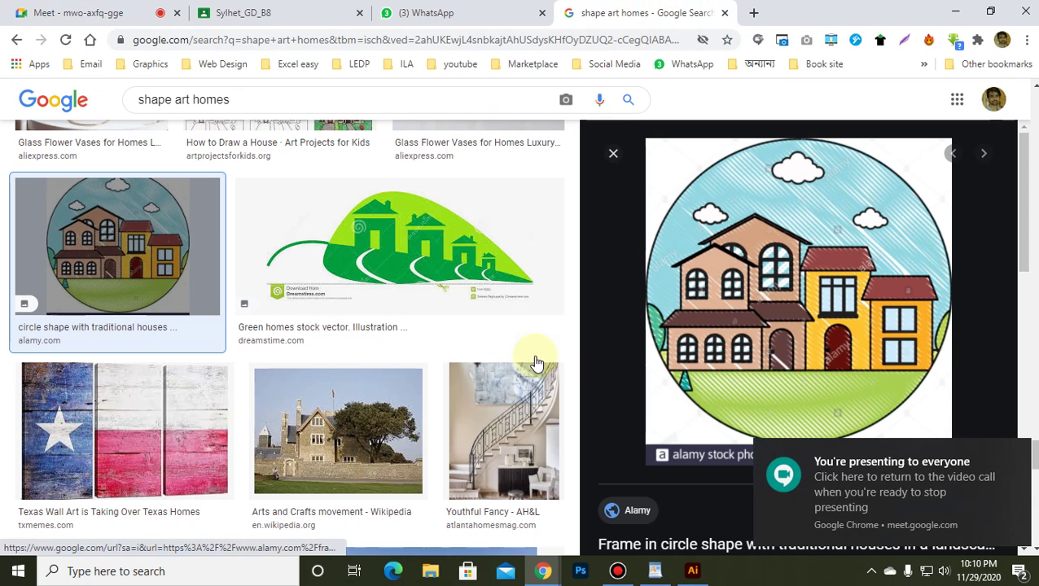
scroll(387, 317, down, 5)
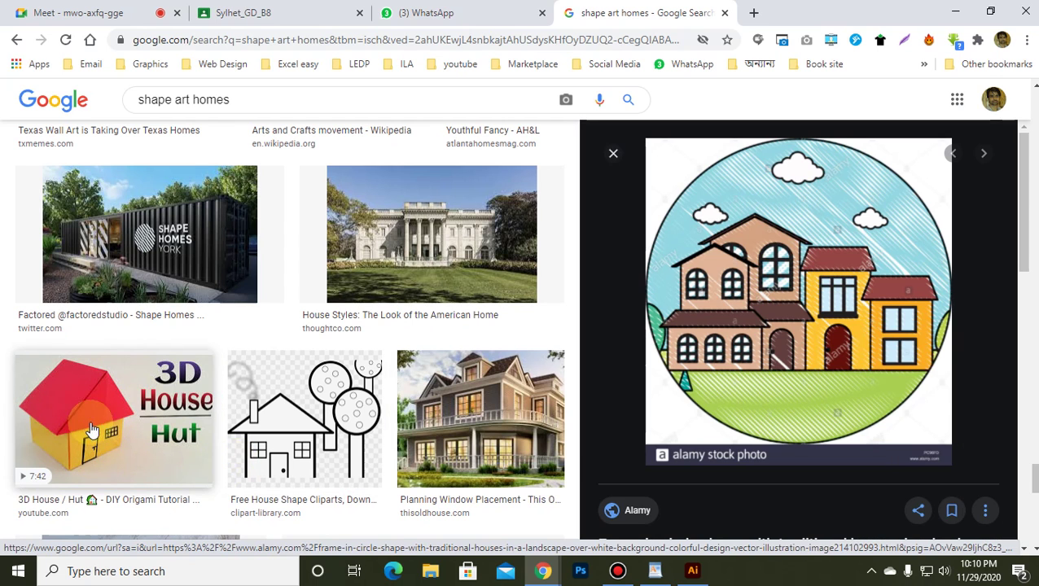
scroll(92, 429, down, 4)
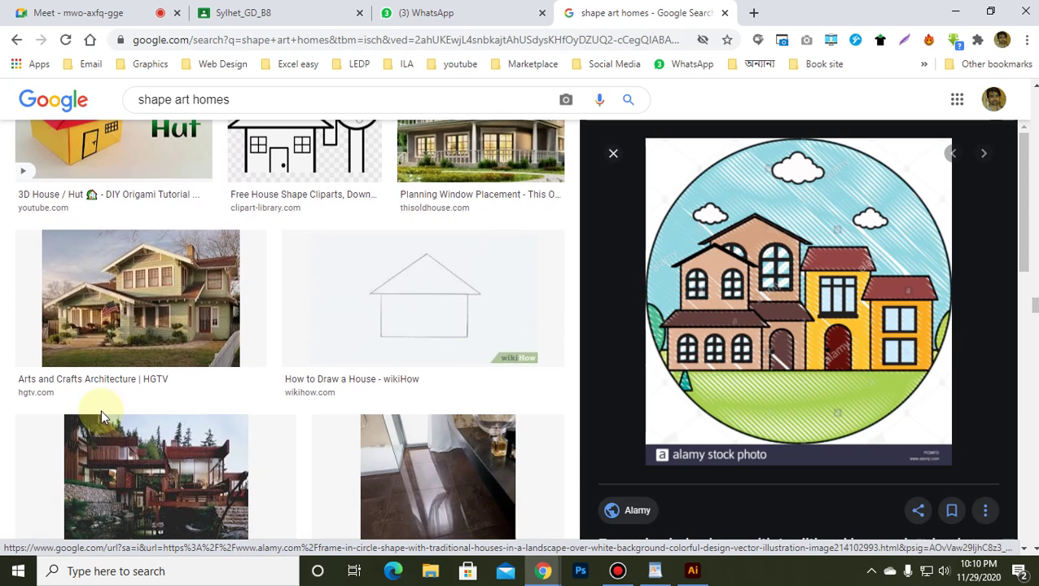
scroll(102, 408, down, 9)
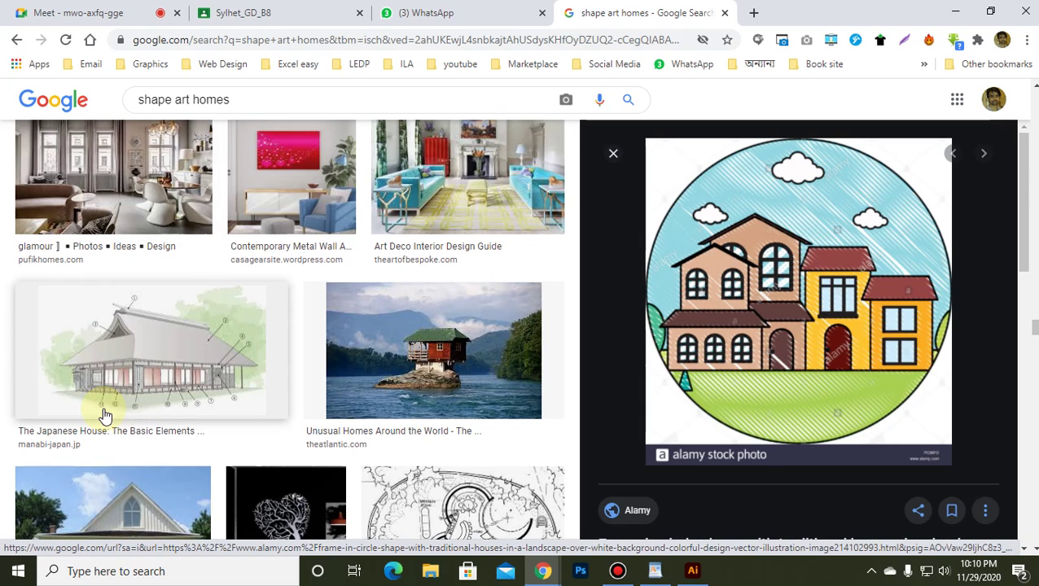
scroll(313, 397, down, 10)
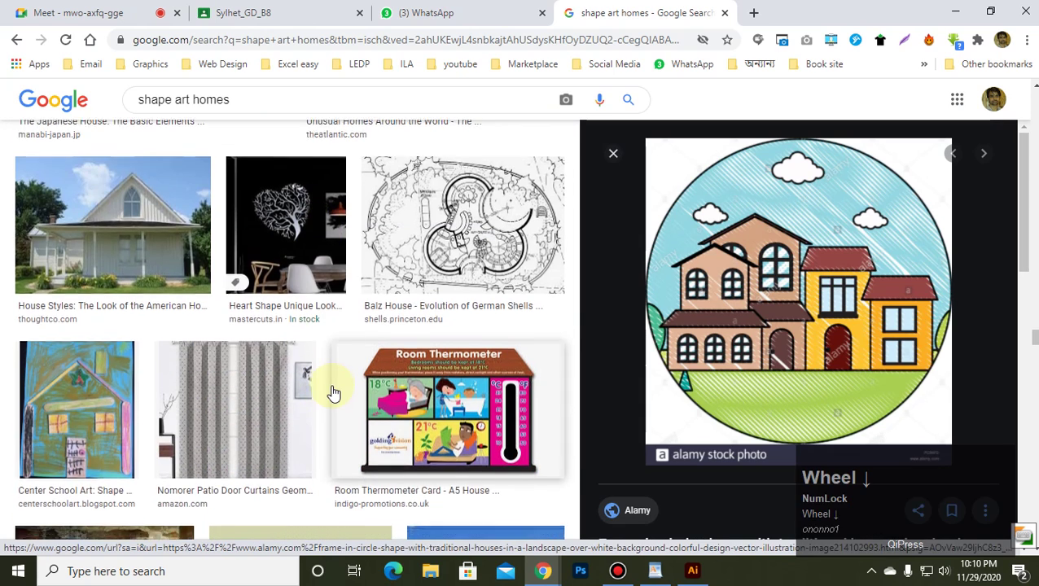
scroll(350, 378, up, 2)
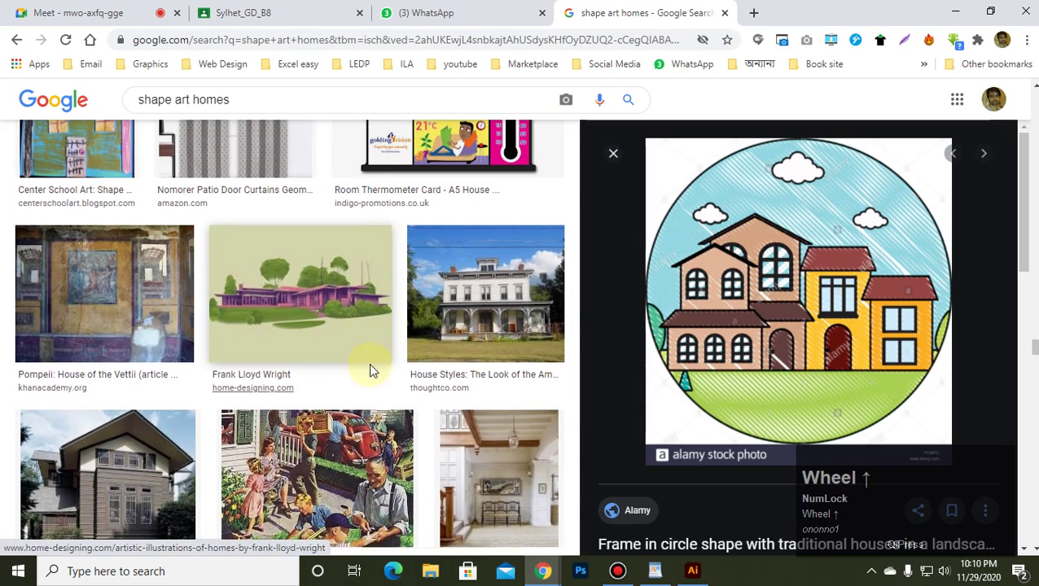
click(321, 300)
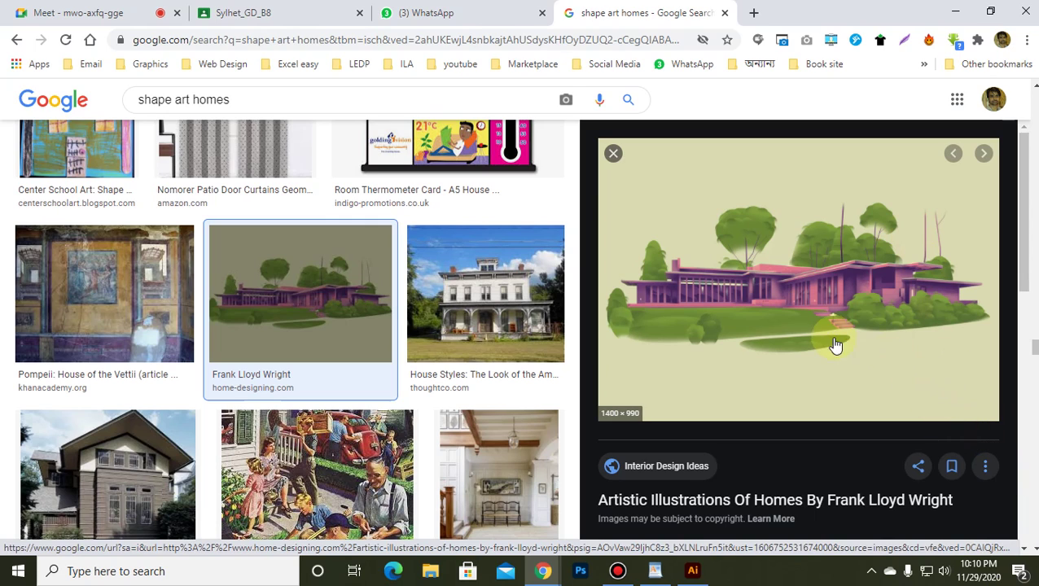
scroll(445, 393, down, 4)
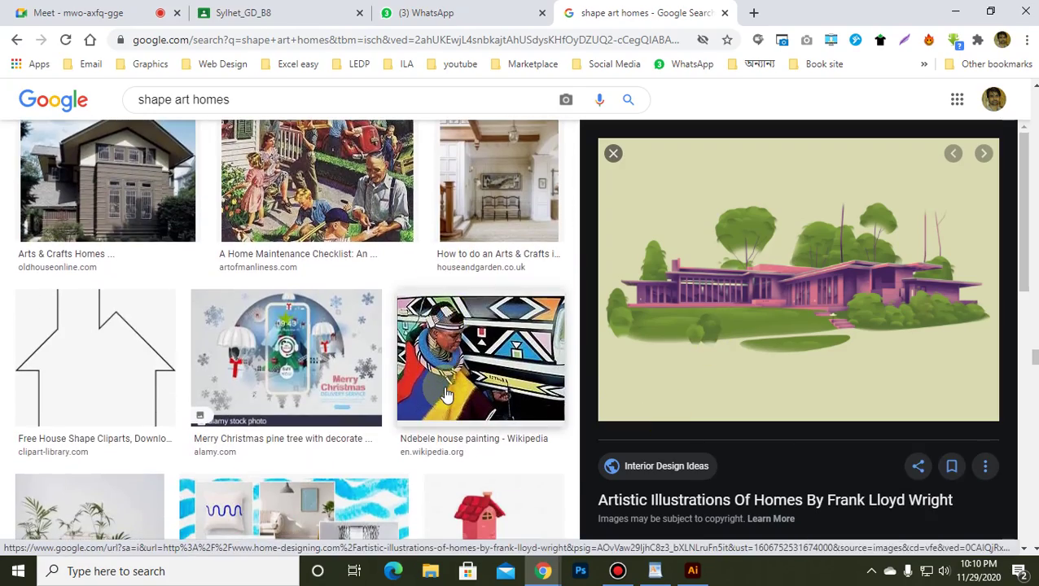
click(348, 204)
click(358, 208)
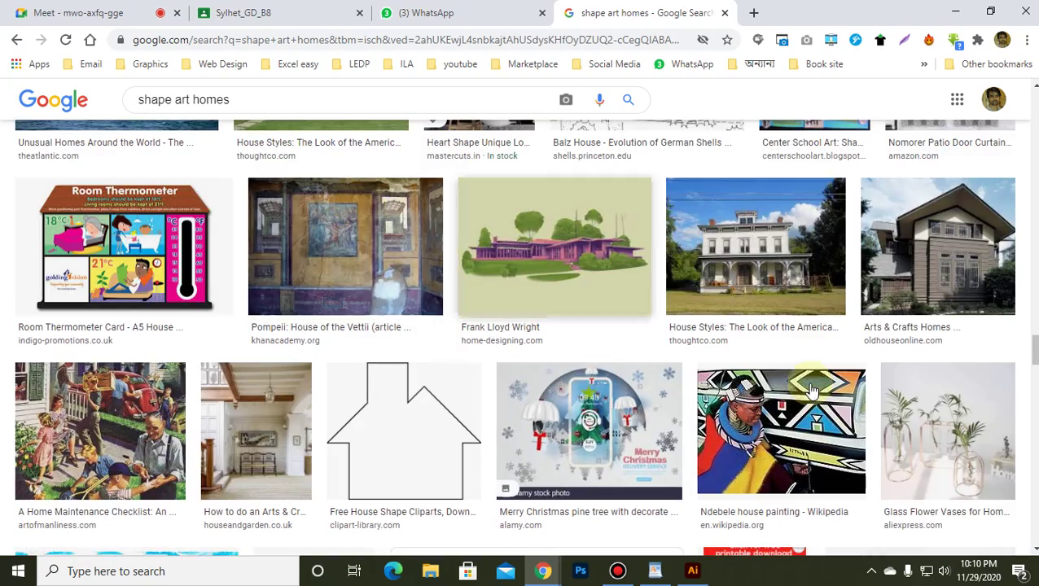
Browse the image results further for another house artwork to trace, previewing the interior design trends picture.
scroll(823, 390, down, 15)
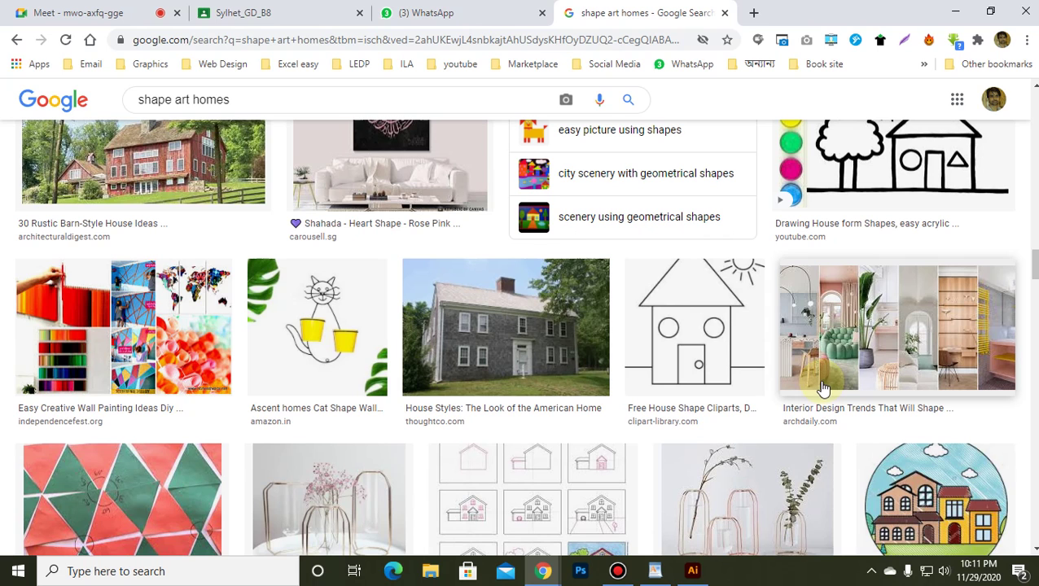
click(886, 336)
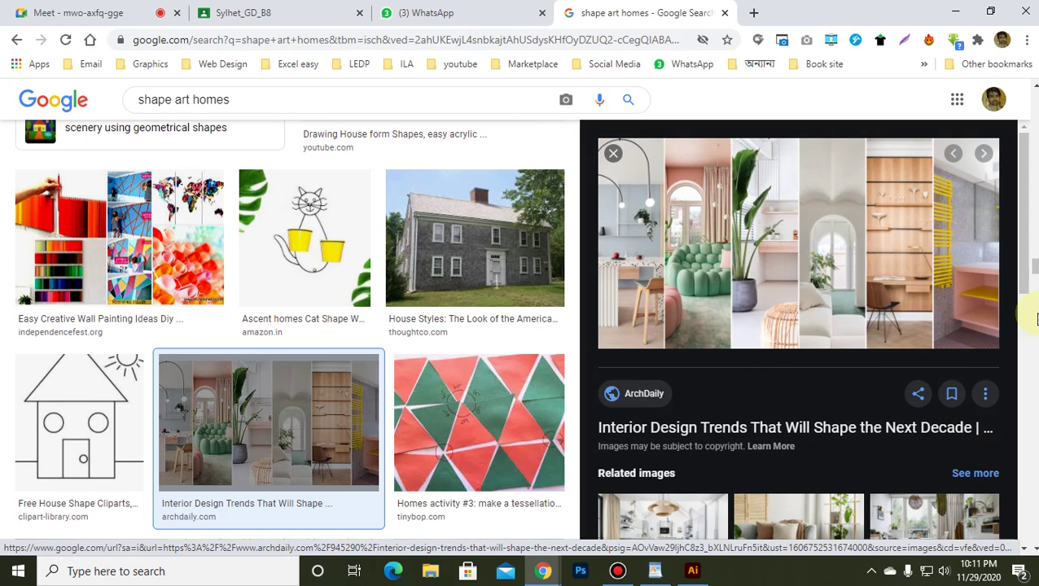
scroll(743, 383, down, 3)
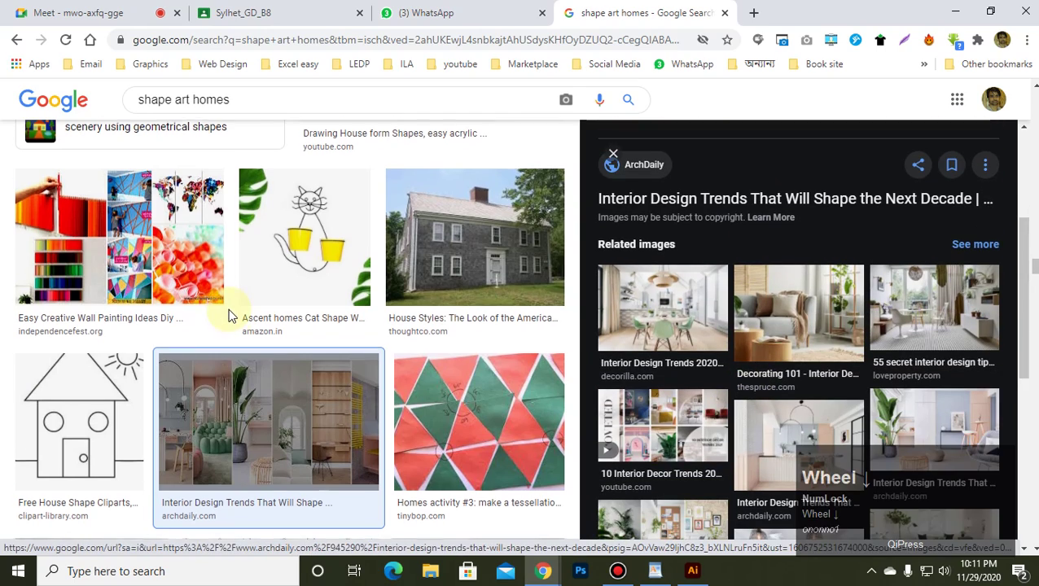
scroll(231, 316, down, 5)
scroll(230, 316, down, 5)
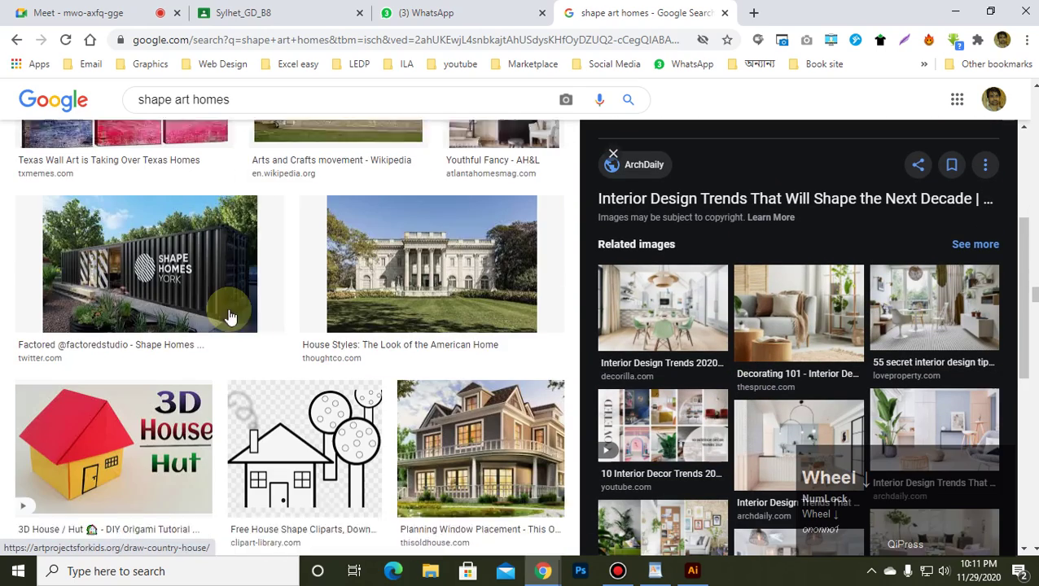
scroll(230, 316, down, 12)
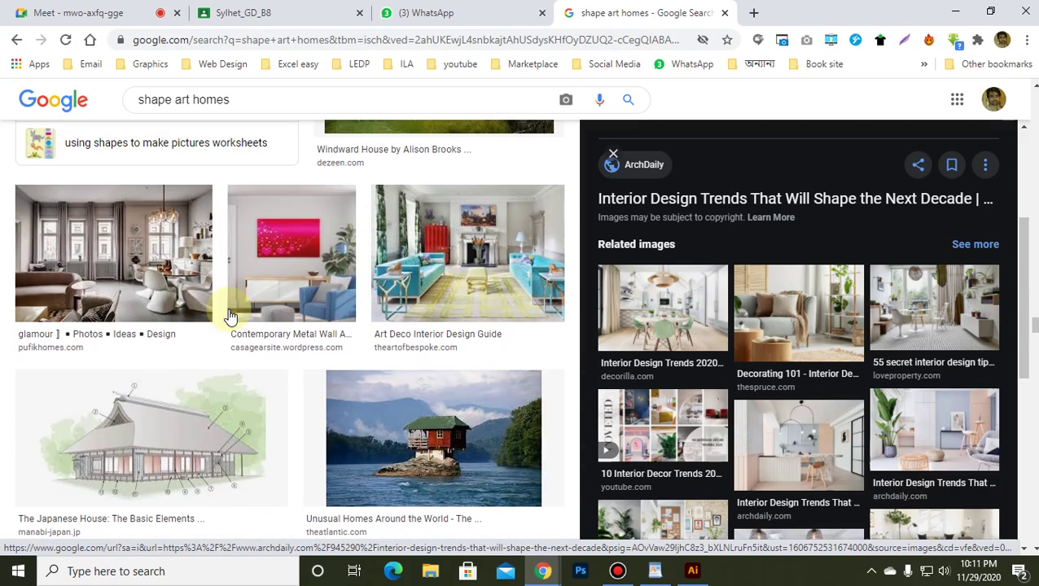
click(467, 456)
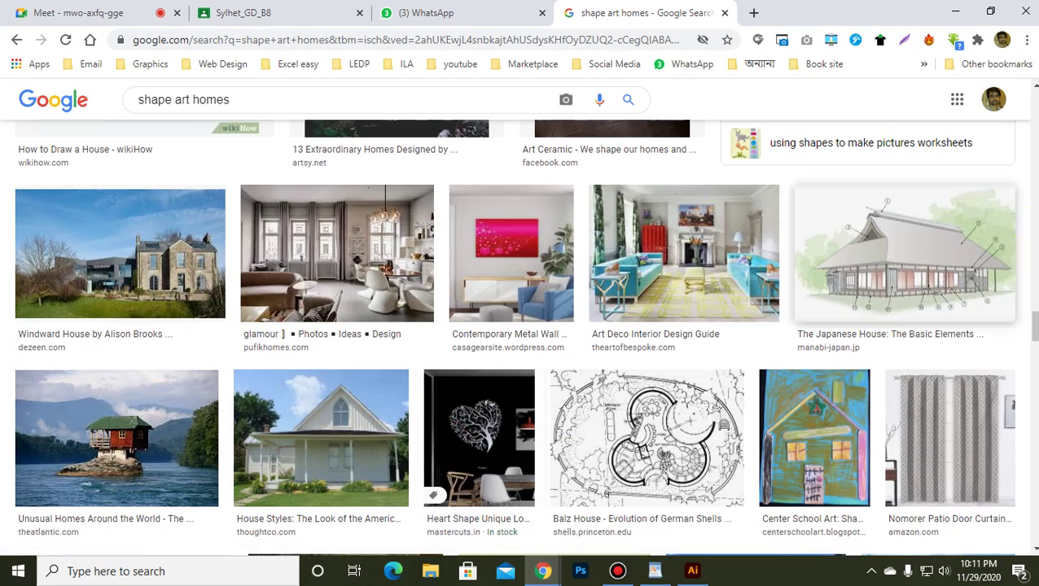
scroll(1008, 247, up, 10)
scroll(1008, 248, up, 15)
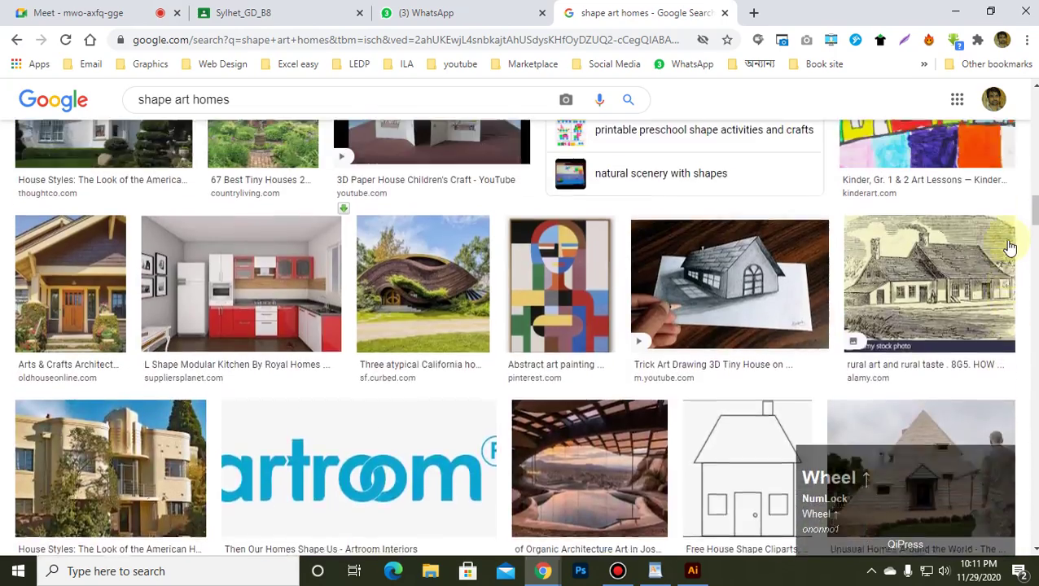
scroll(1011, 243, up, 1)
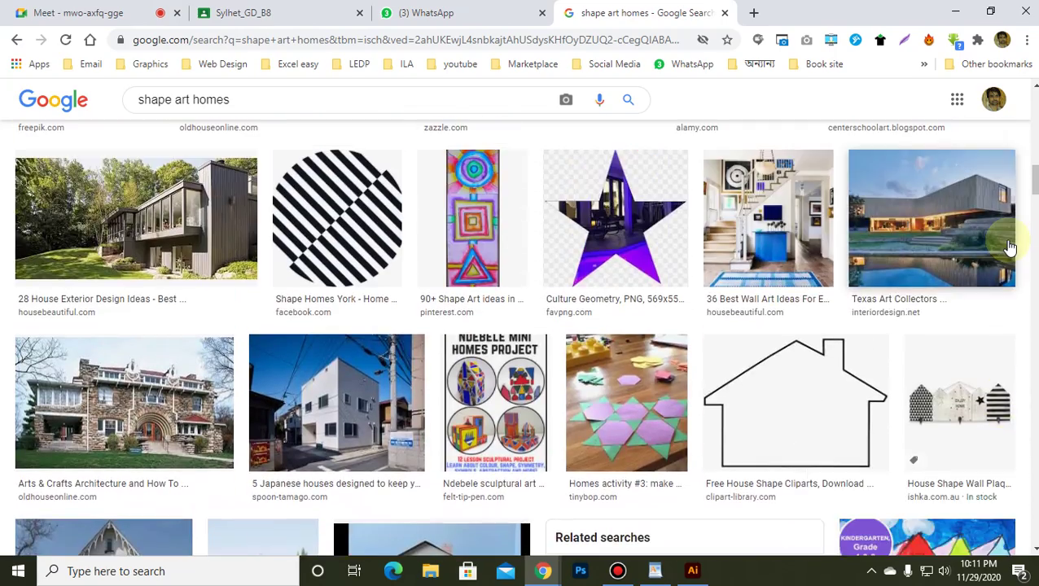
scroll(1009, 244, down, 4)
Open the KinderArt drawing of colourful houses and copy the image.
click(895, 288)
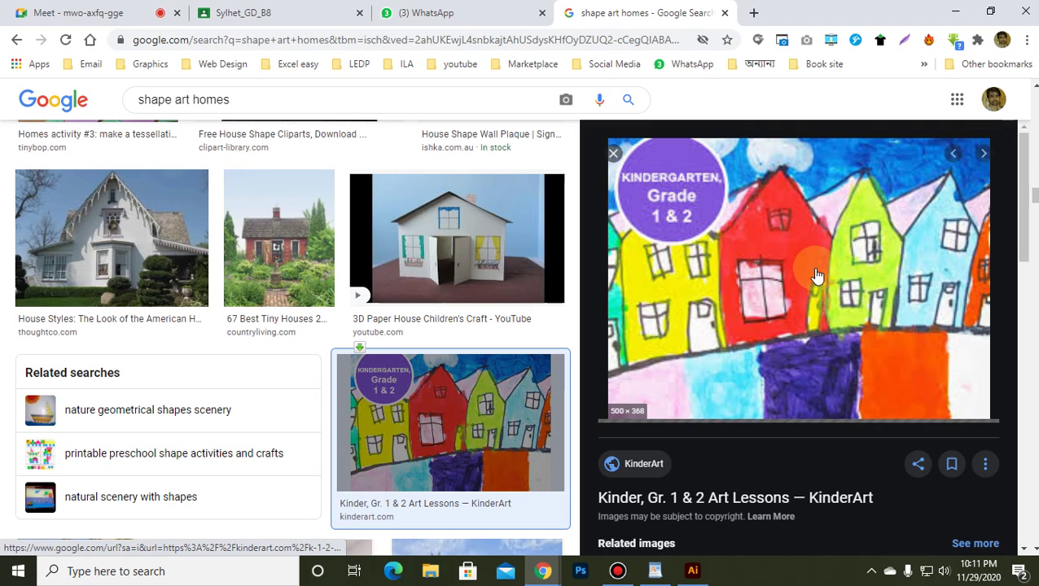
right_click(762, 237)
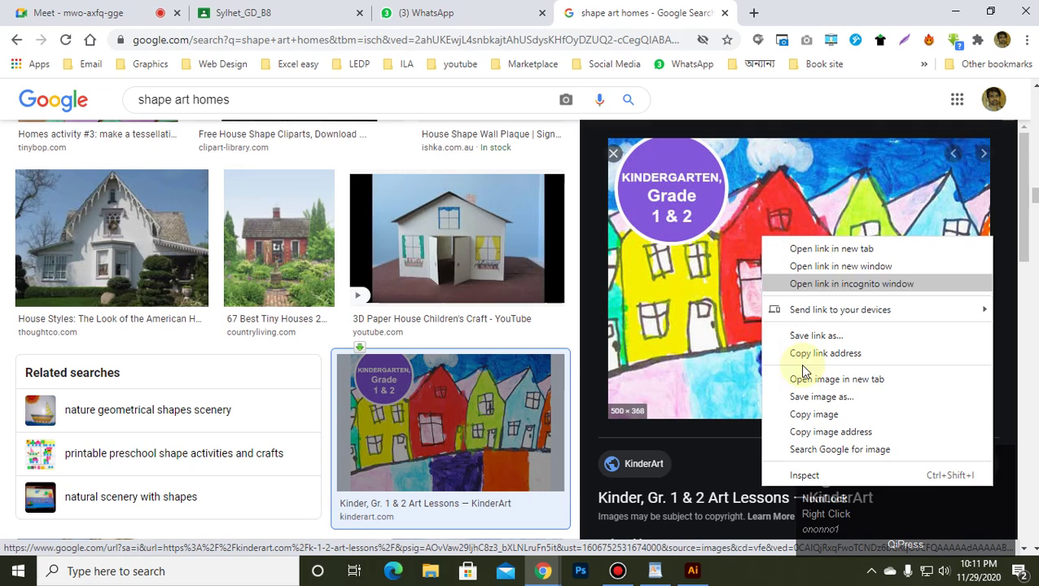
click(837, 414)
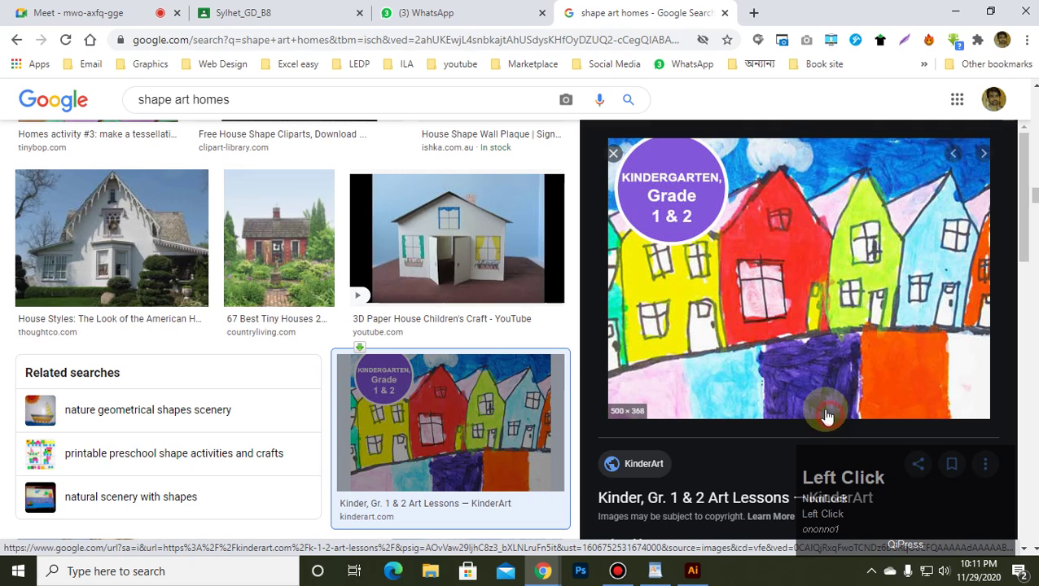
Switch to Illustrator and replace the expanded circular house tracing with the copied drawing of colourful houses.
click(693, 570)
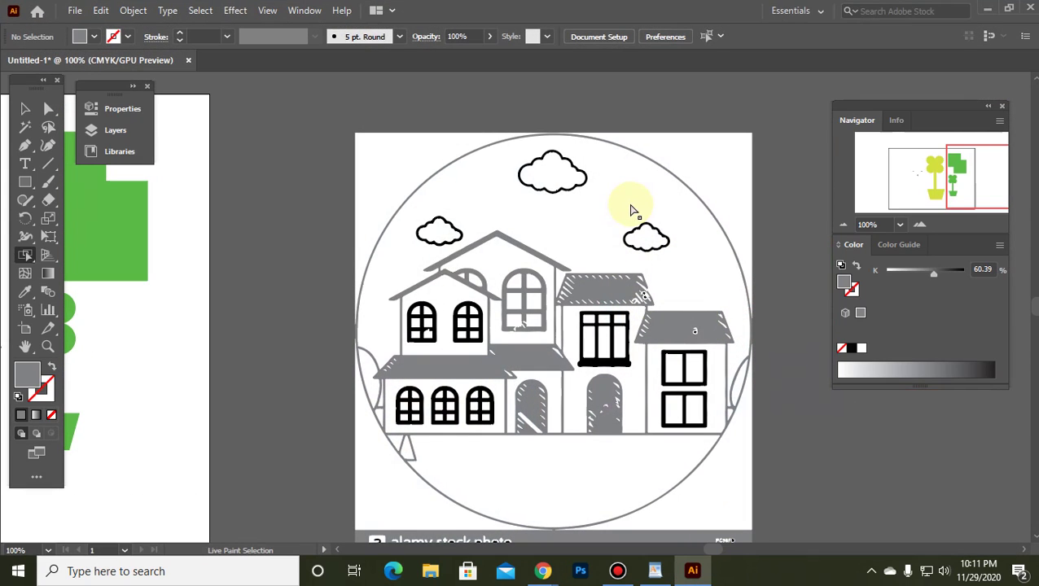
click(25, 109)
click(515, 209)
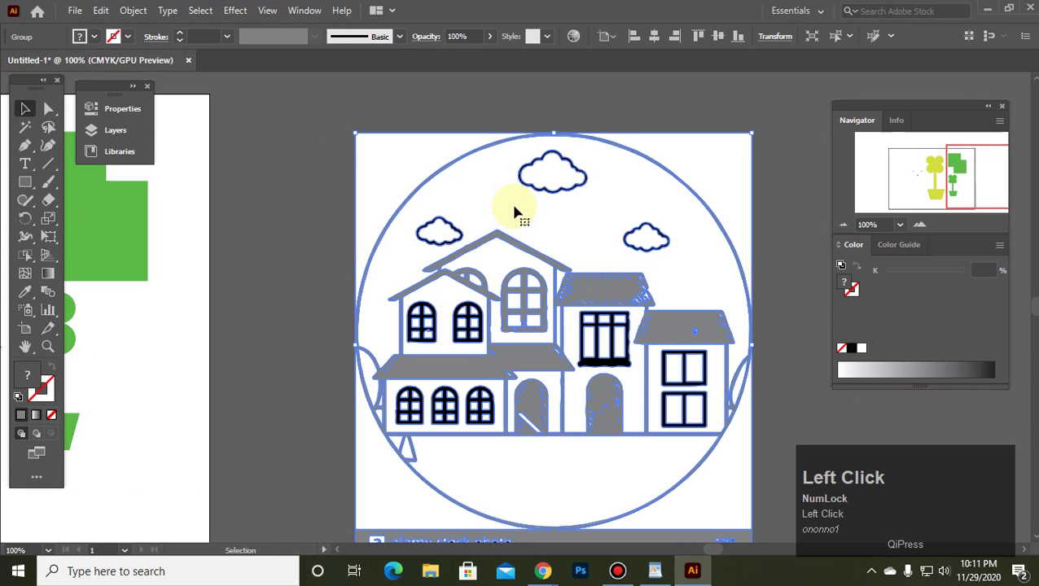
key(Delete)
key(ctrl+v)
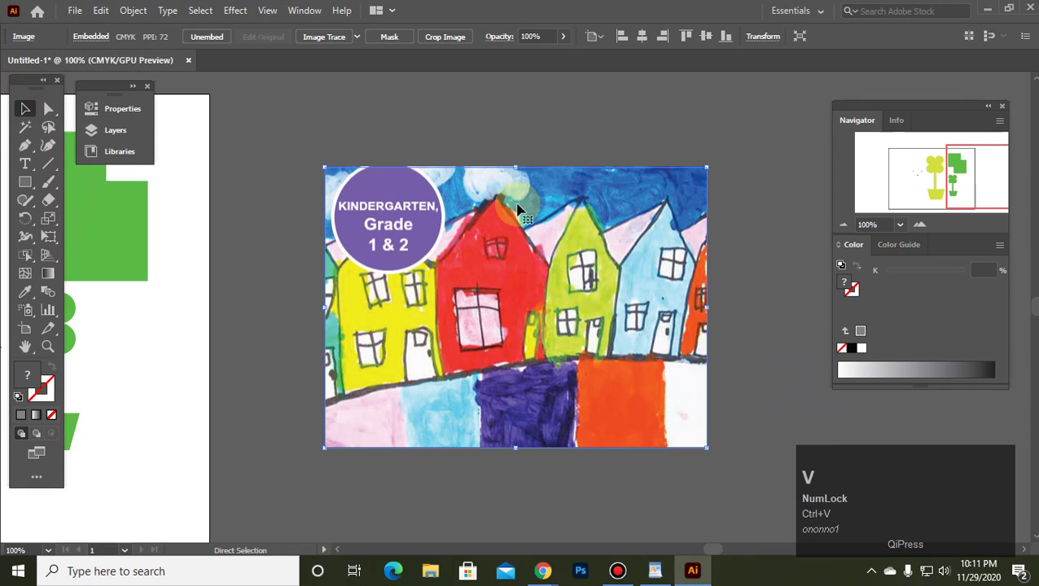
mouse_move(521, 295)
mouse_down()
mouse_move(506, 278)
mouse_move(514, 262)
mouse_move(516, 301)
mouse_up()
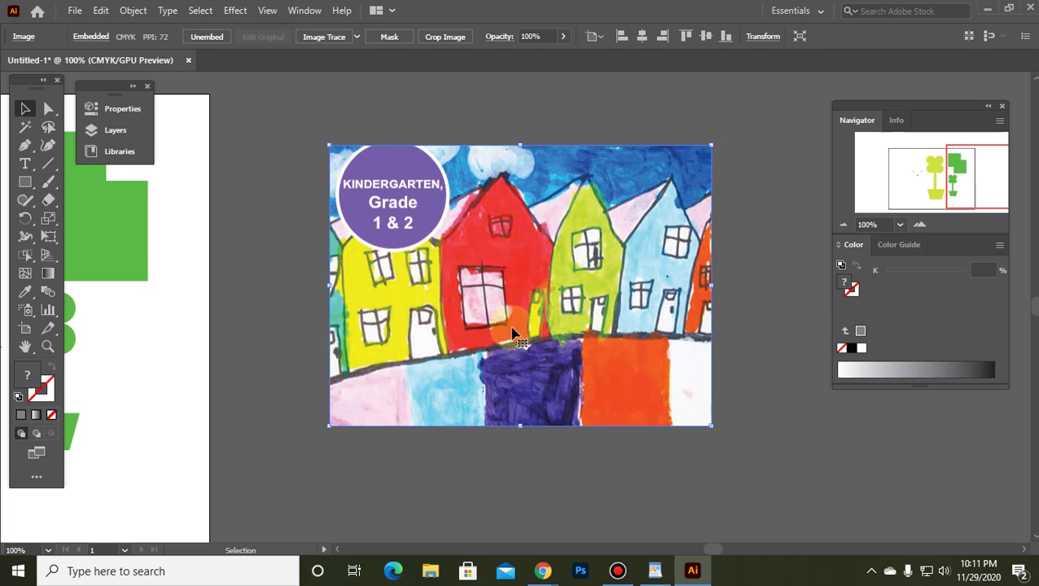
Image Trace the pasted drawing with the Default preset and expand the tracing into editable paths.
click(320, 38)
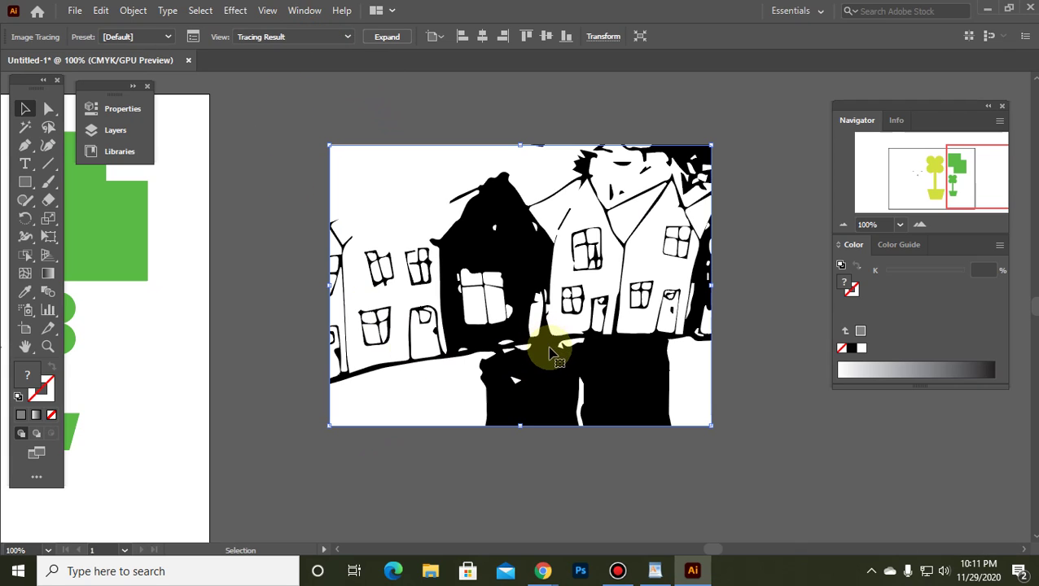
click(49, 109)
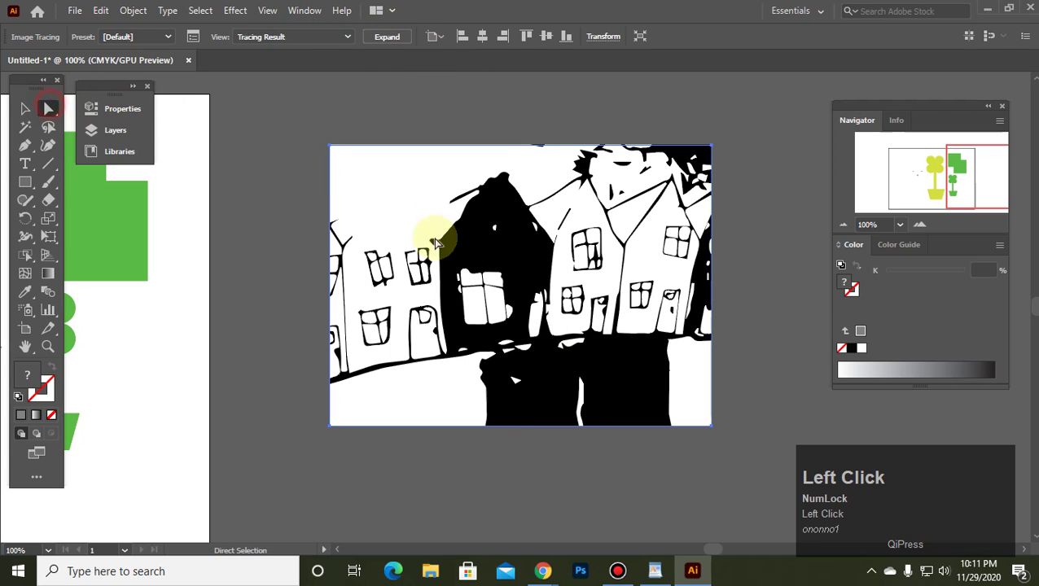
drag(472, 216, 476, 216)
click(382, 37)
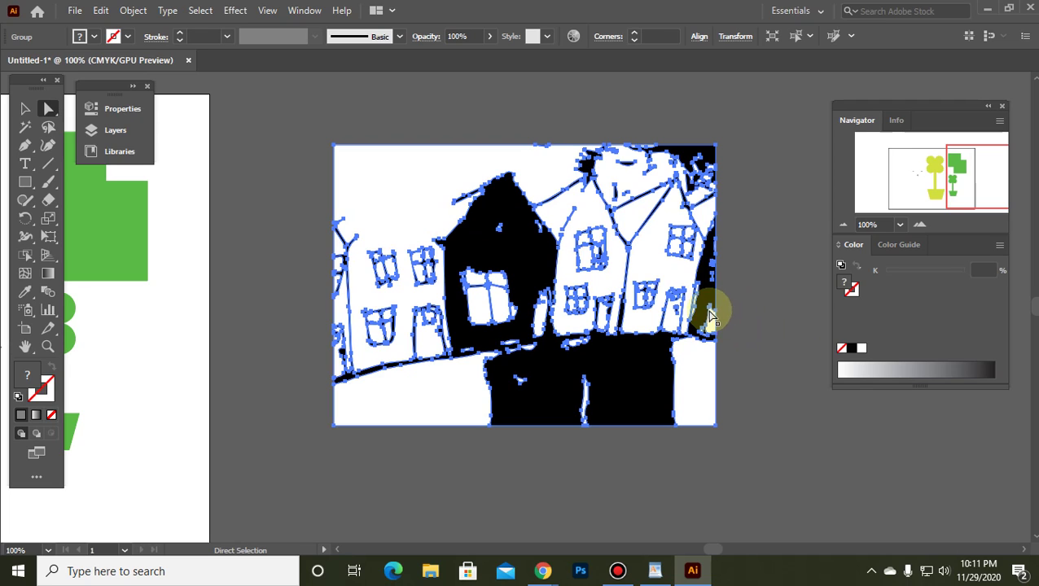
Directly select the black compound path of the traced houses, try moving it sideways, and undo the move.
click(406, 188)
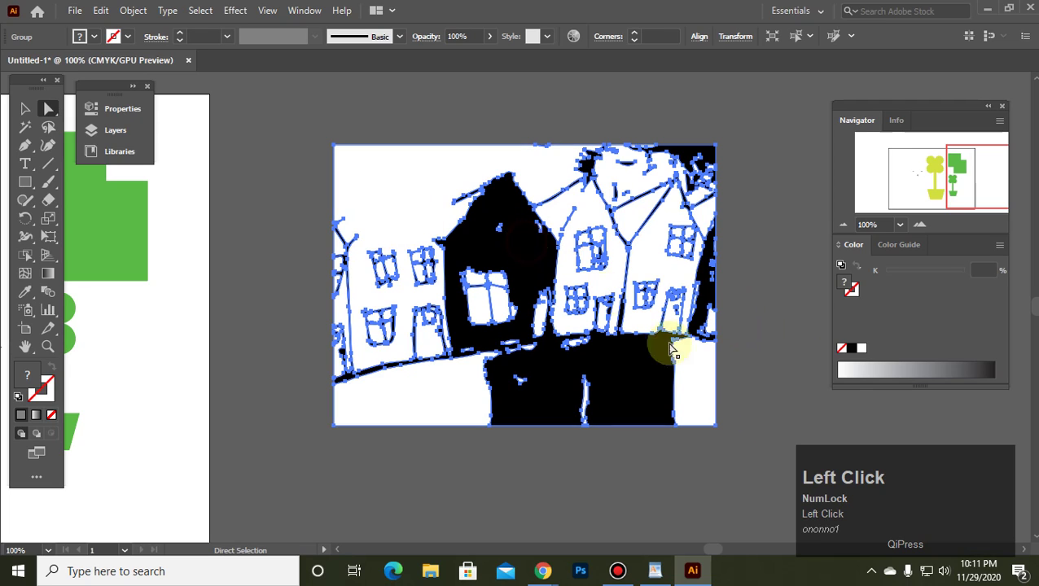
click(735, 420)
click(526, 399)
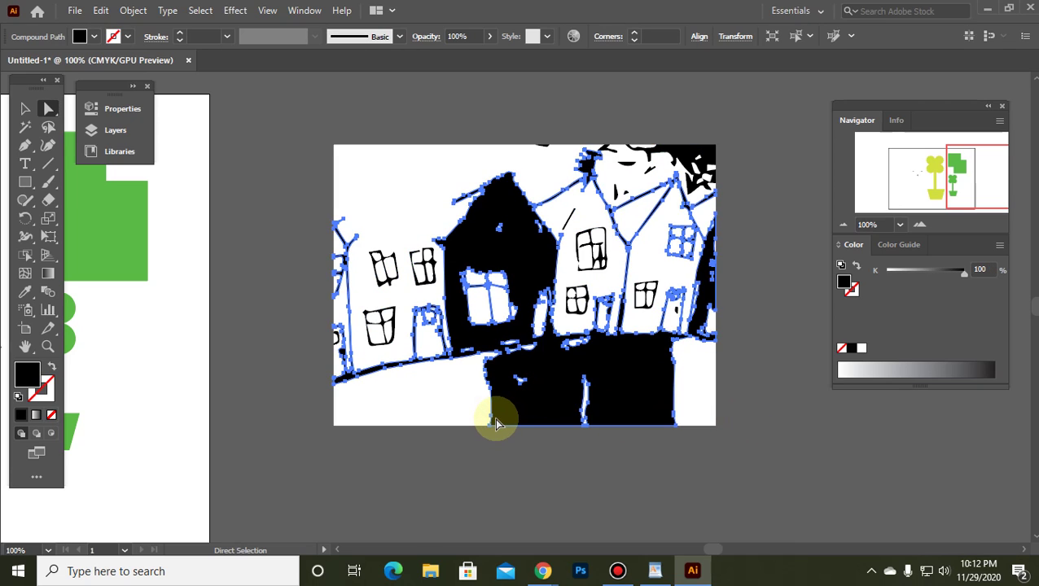
drag(490, 419, 659, 389)
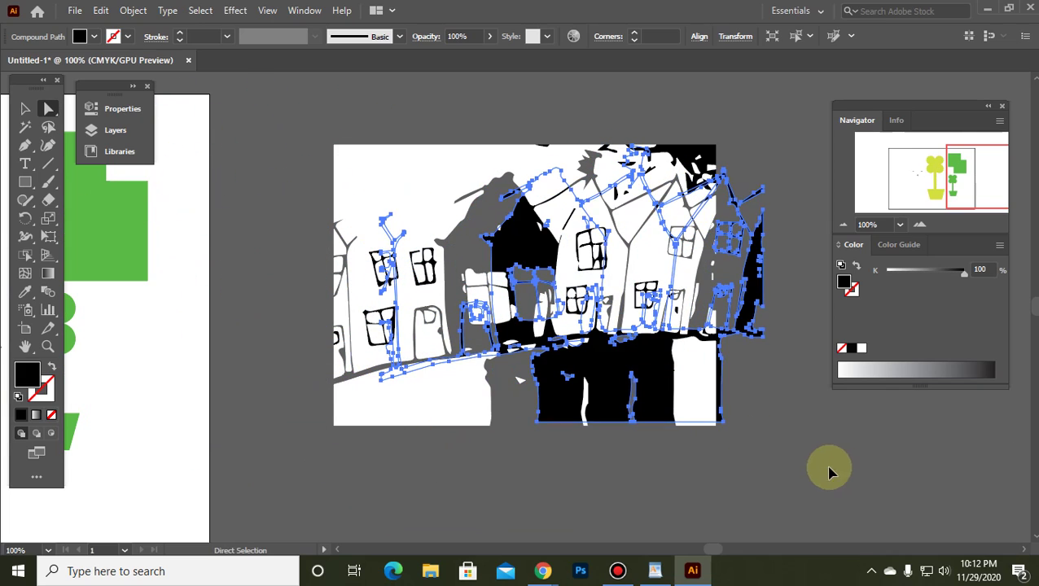
key(ctrl+z)
key(ctrl+z)
key(ctrl+z)
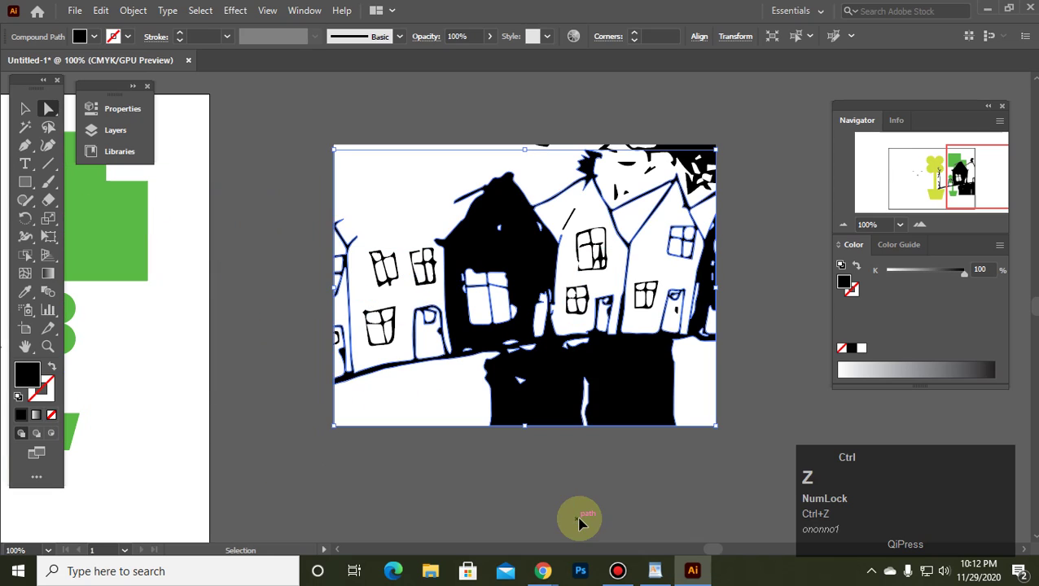
Directly select the black compound path of the houses, and the white compound path of the sky and leftmost houses.
key(a)
click(398, 487)
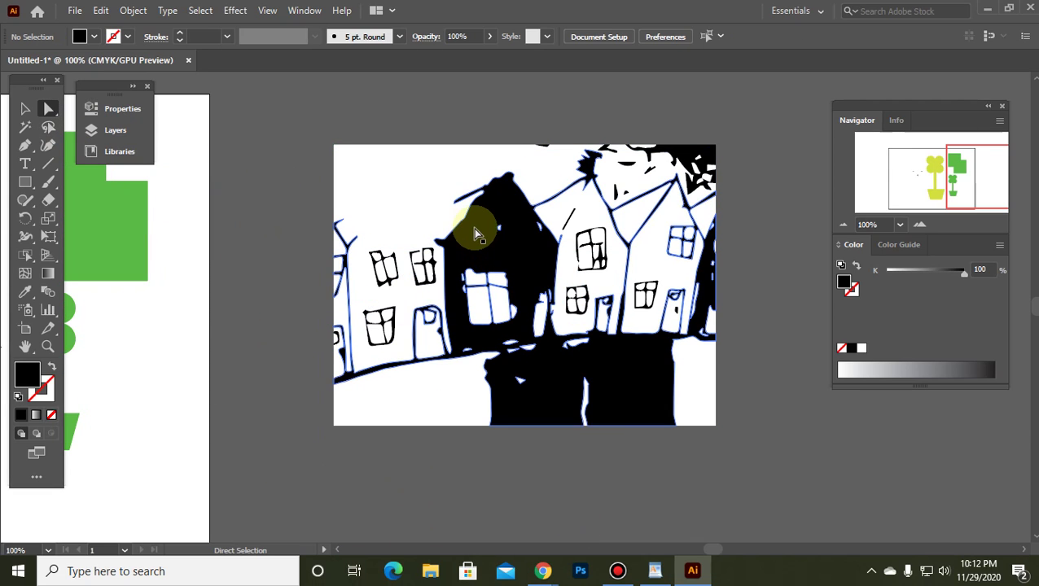
click(475, 227)
right_click(477, 236)
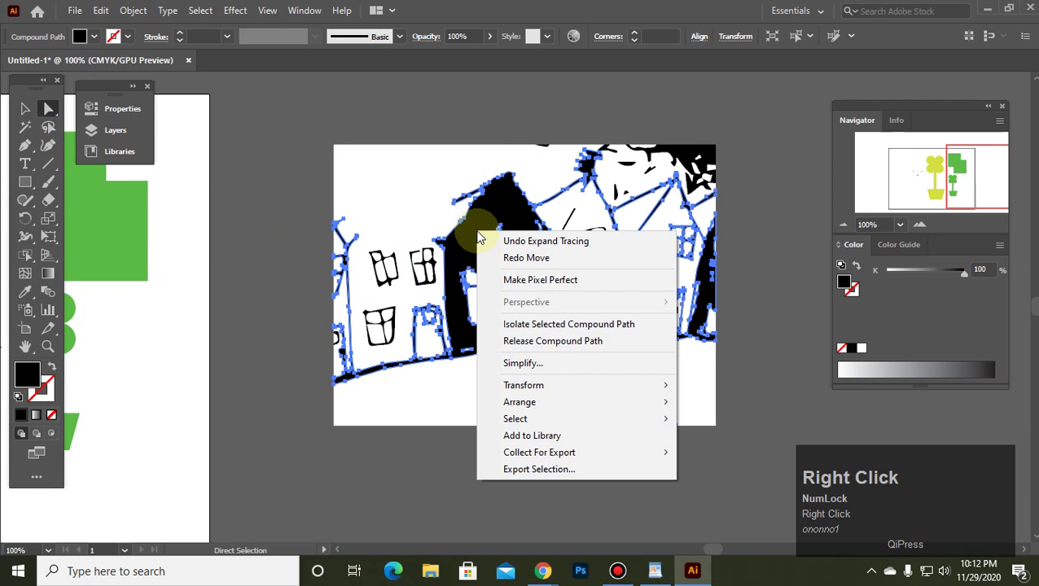
click(326, 155)
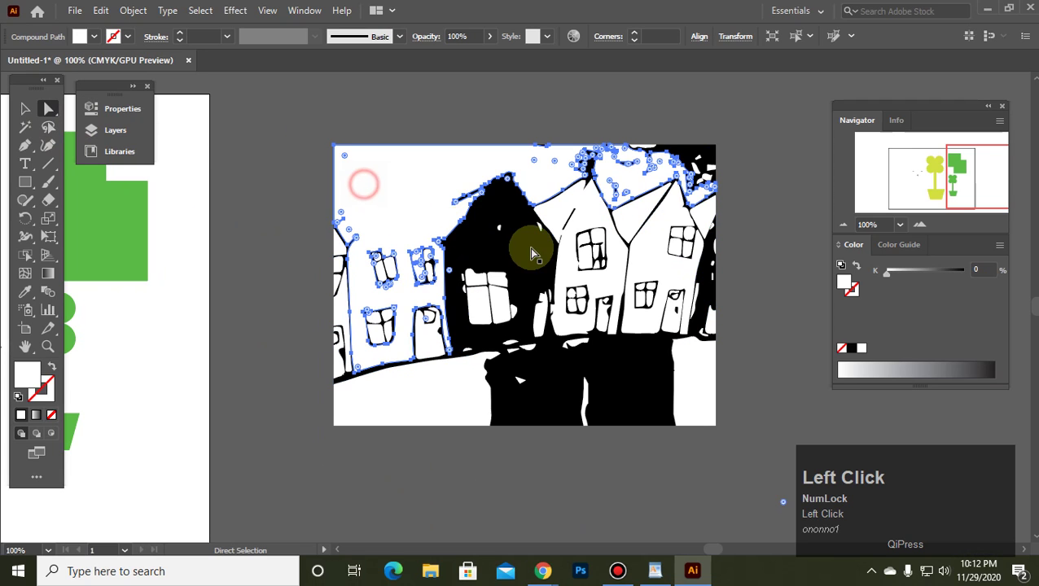
Nudge the white compound path of the sky slightly up and to the left, and directly select the foreground and upper window paths.
click(564, 203)
mouse_move(466, 170)
mouse_down()
mouse_move(480, 208)
mouse_move(464, 167)
mouse_up()
click(418, 411)
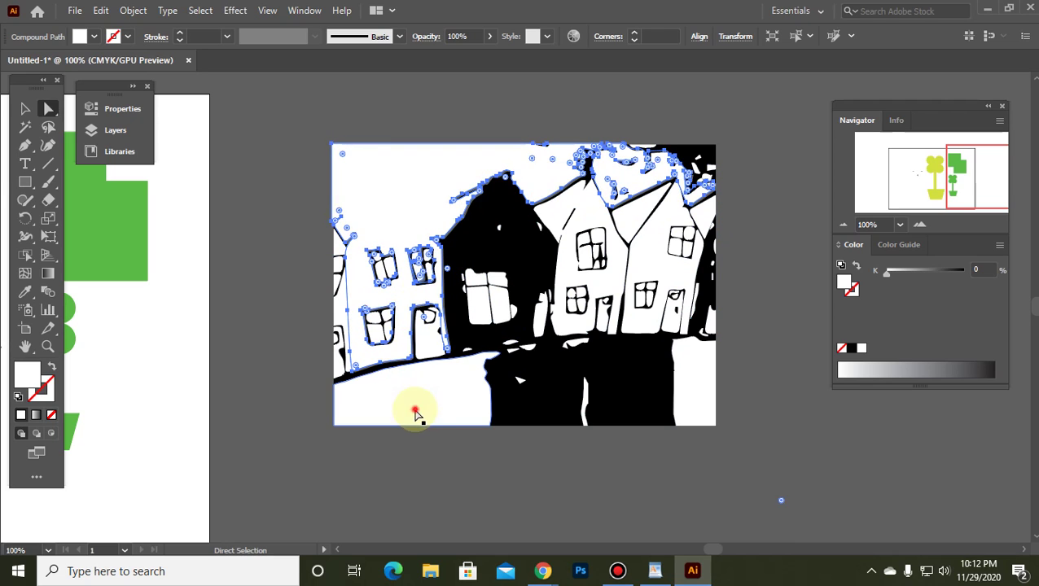
click(392, 327)
click(399, 269)
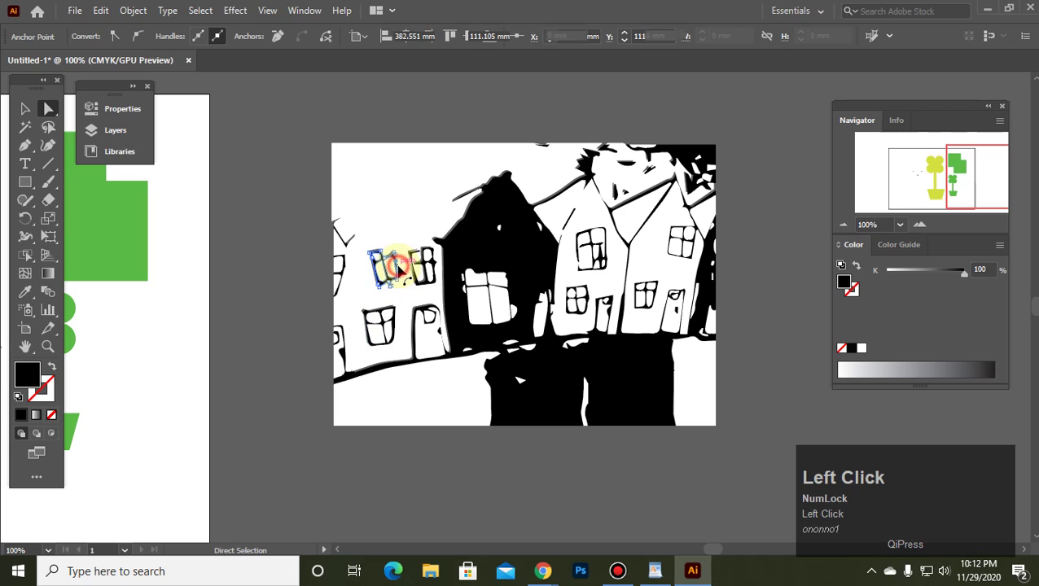
Switch the lower window outline of the white house beside the black house to CMYK and recolour it light green.
click(393, 326)
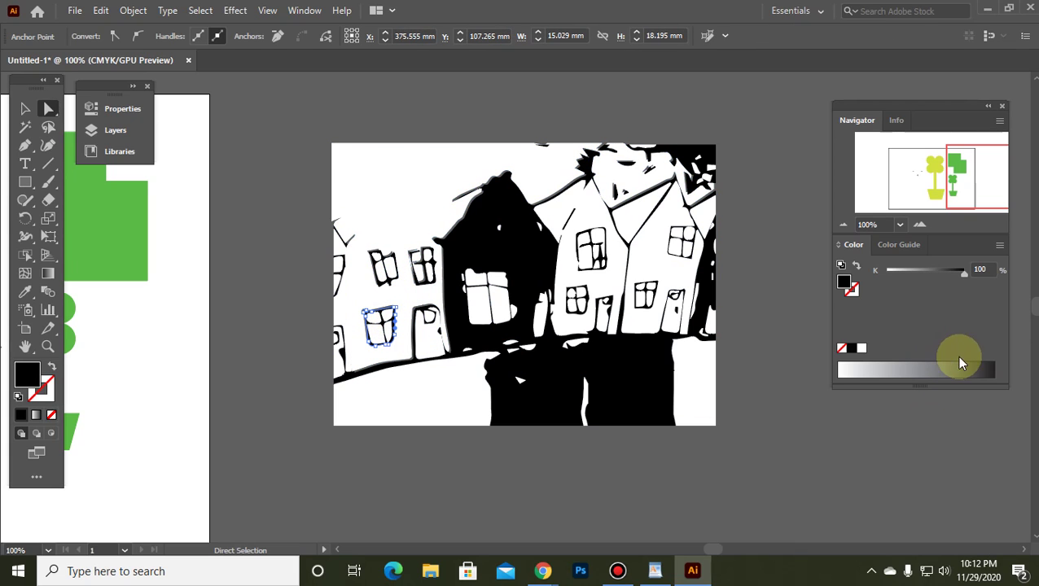
click(1000, 248)
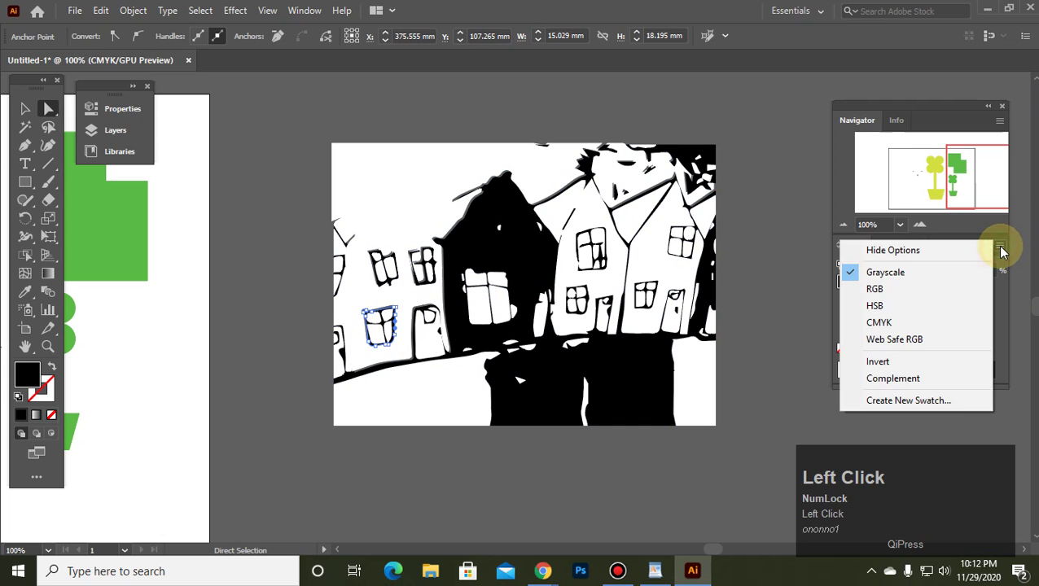
click(903, 324)
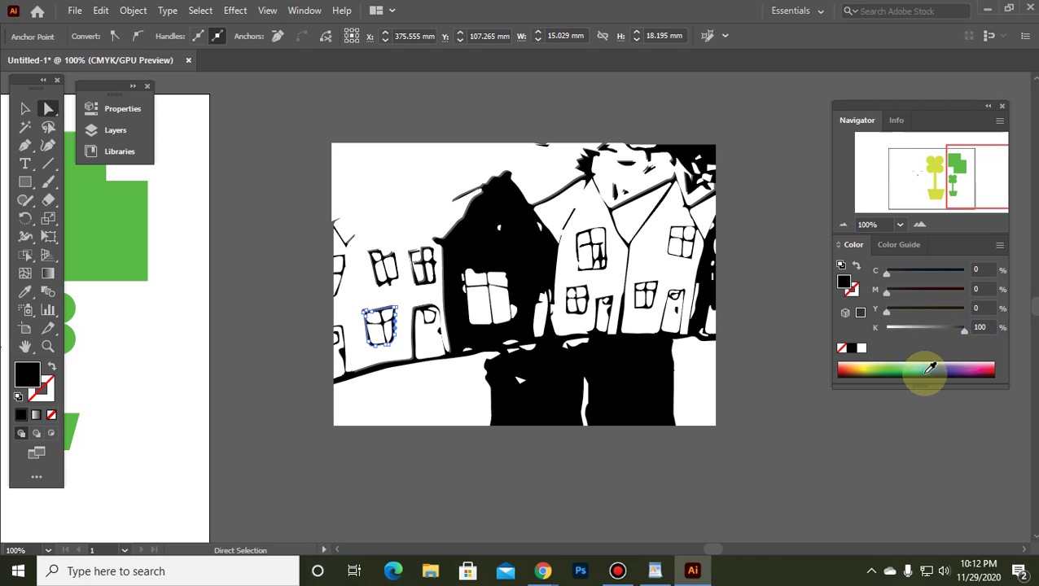
click(896, 366)
Examine the traced black and white compound paths and the roof triangle by directly selecting them and viewing their available commands.
click(456, 232)
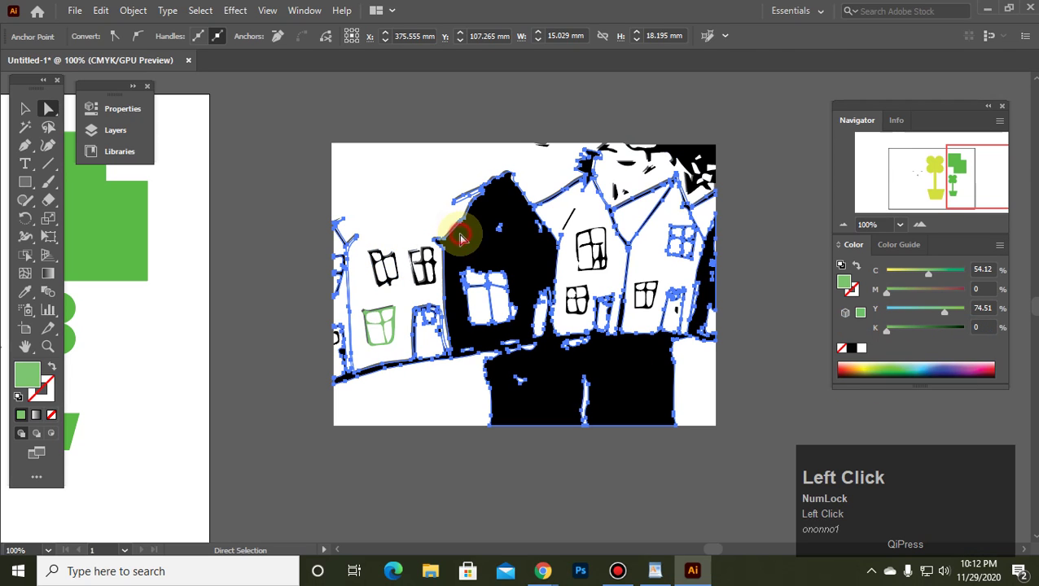
right_click(467, 238)
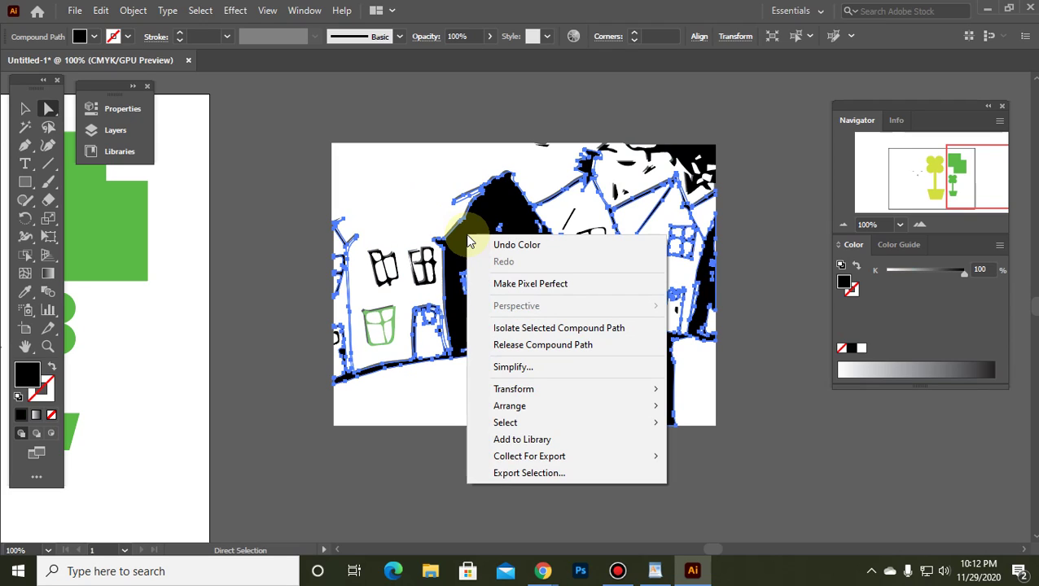
click(448, 197)
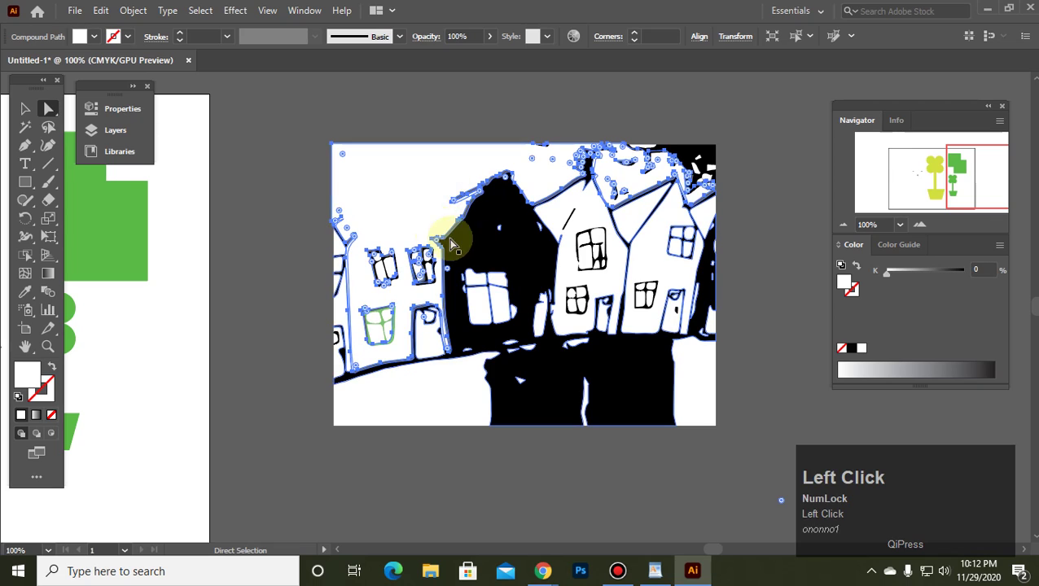
click(262, 175)
click(453, 220)
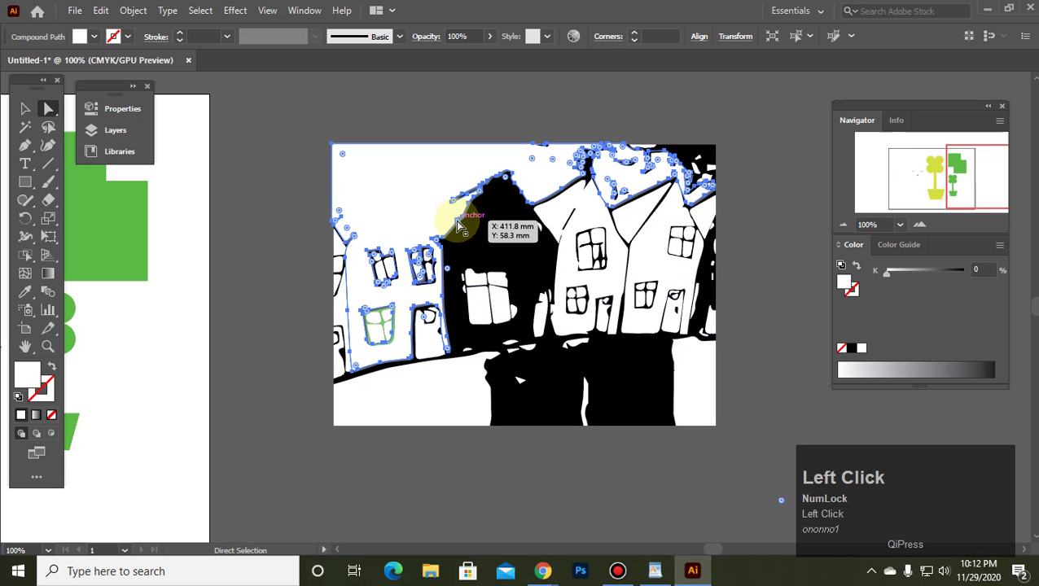
click(610, 455)
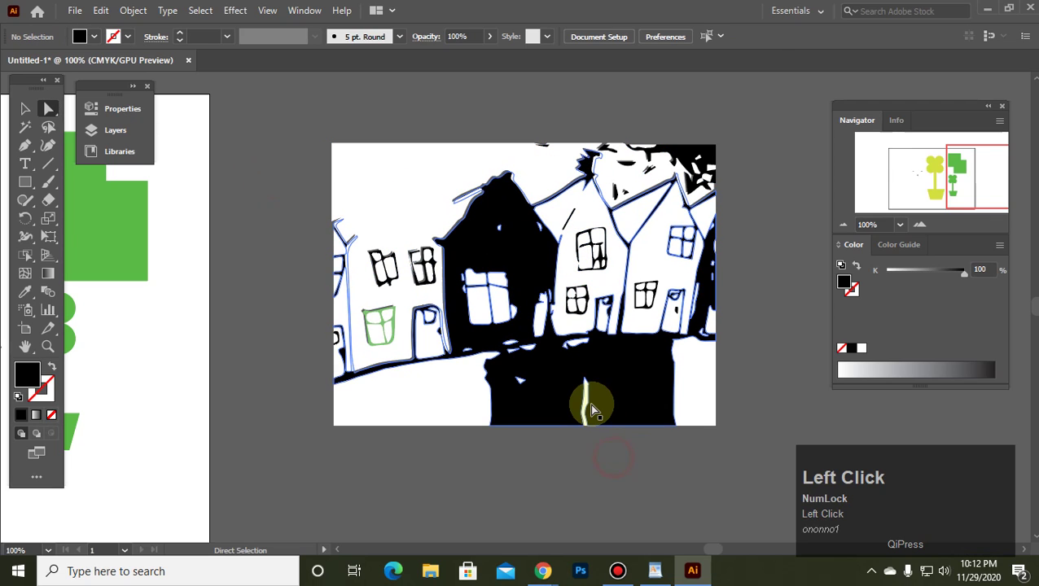
click(590, 405)
click(590, 407)
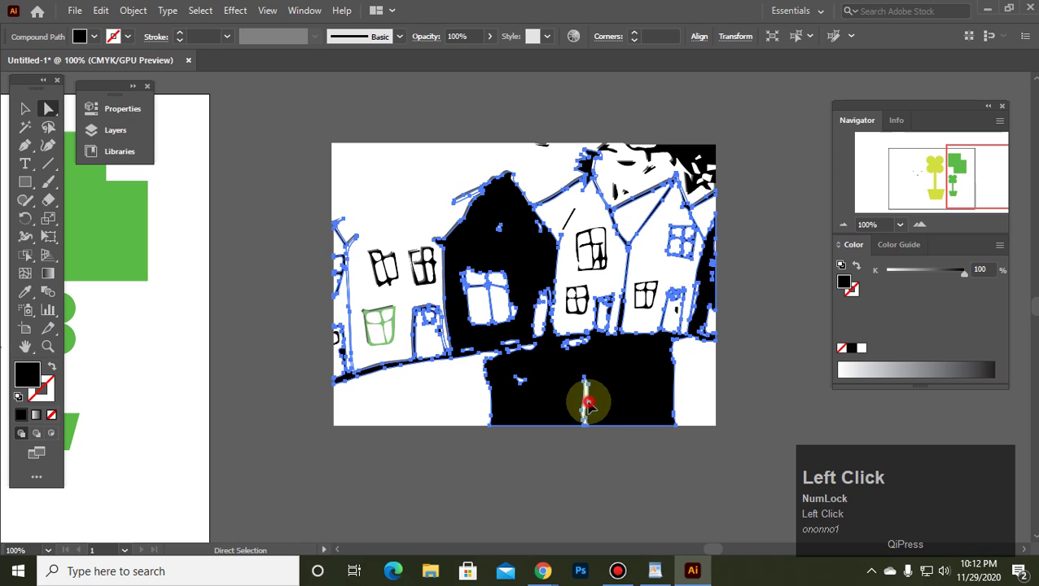
click(572, 480)
click(599, 427)
right_click(600, 432)
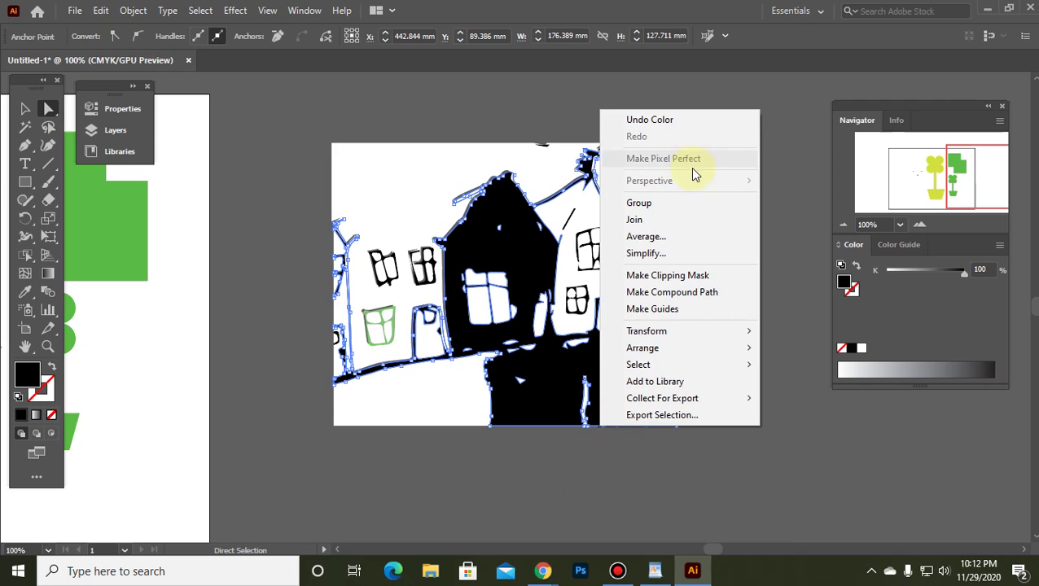
click(525, 480)
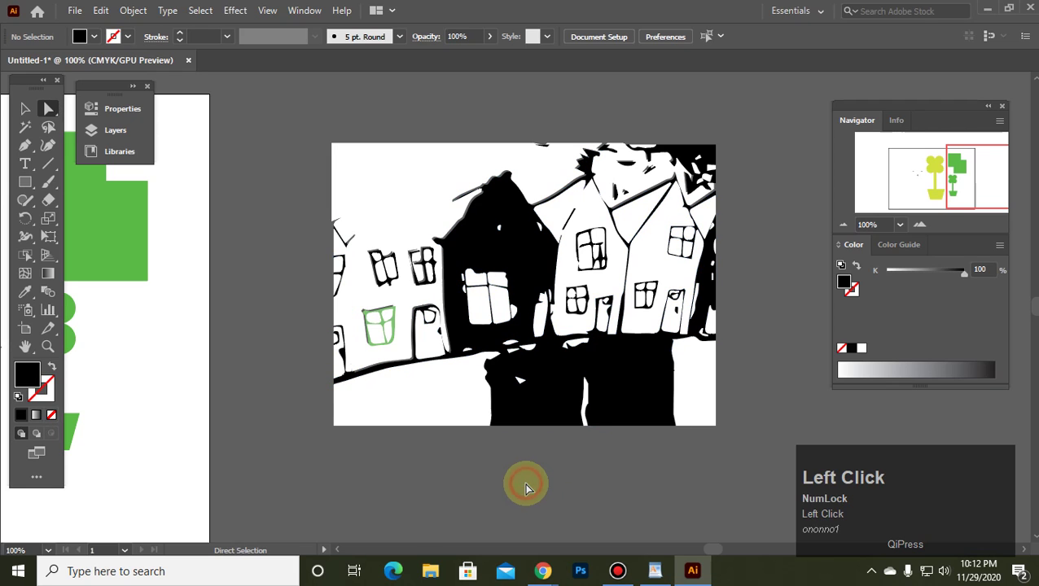
click(625, 277)
click(622, 234)
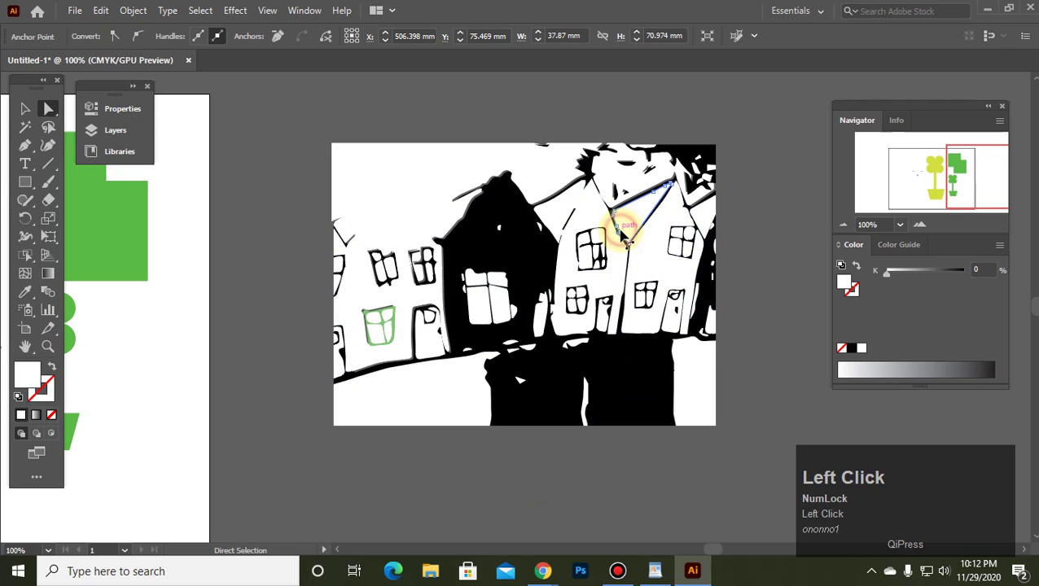
Switch the white path of the sky and adjoining house to CMYK, try blue, and recolour it dark green.
click(565, 189)
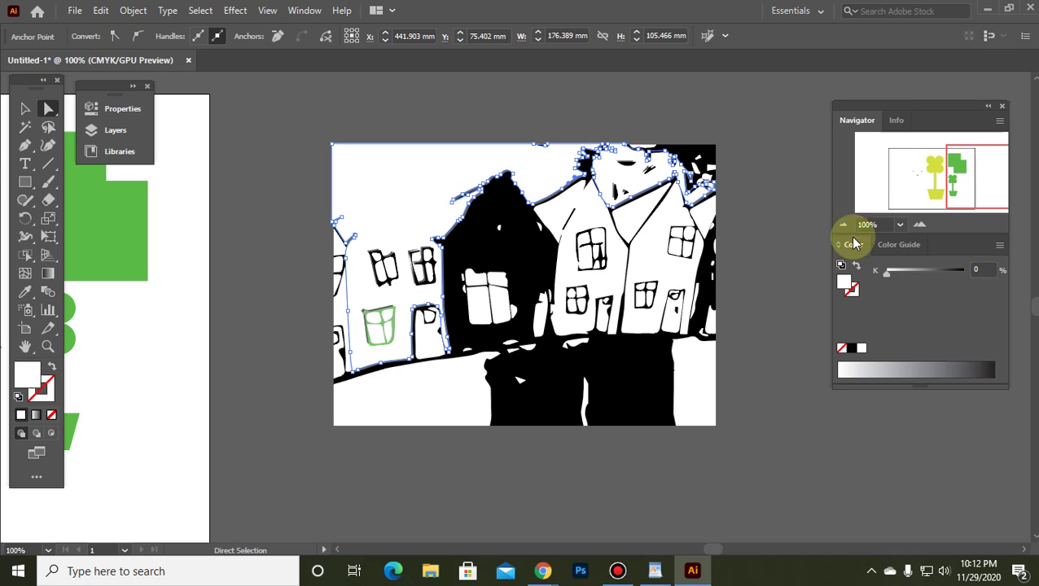
click(999, 245)
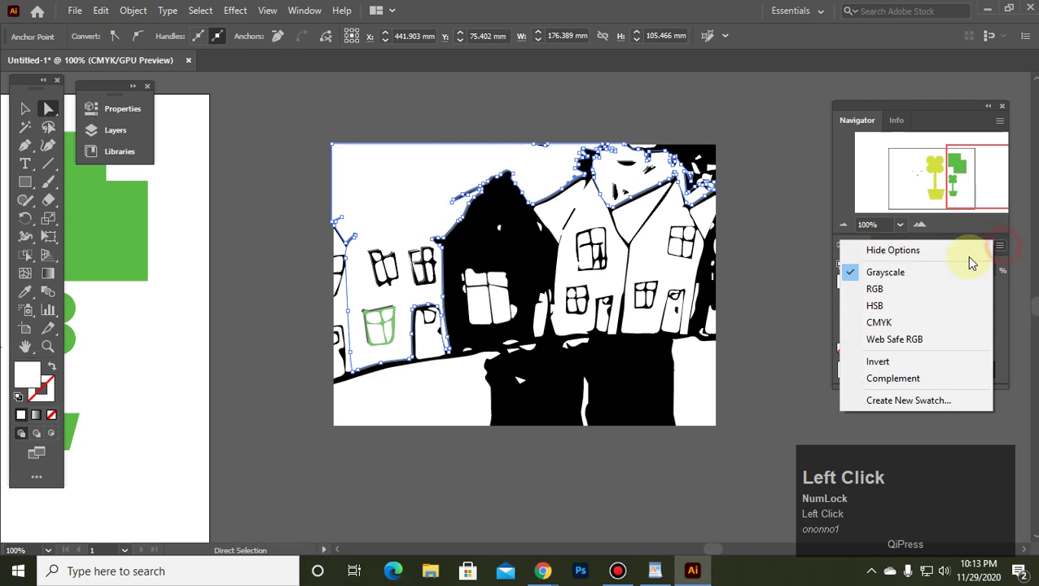
click(909, 324)
click(937, 366)
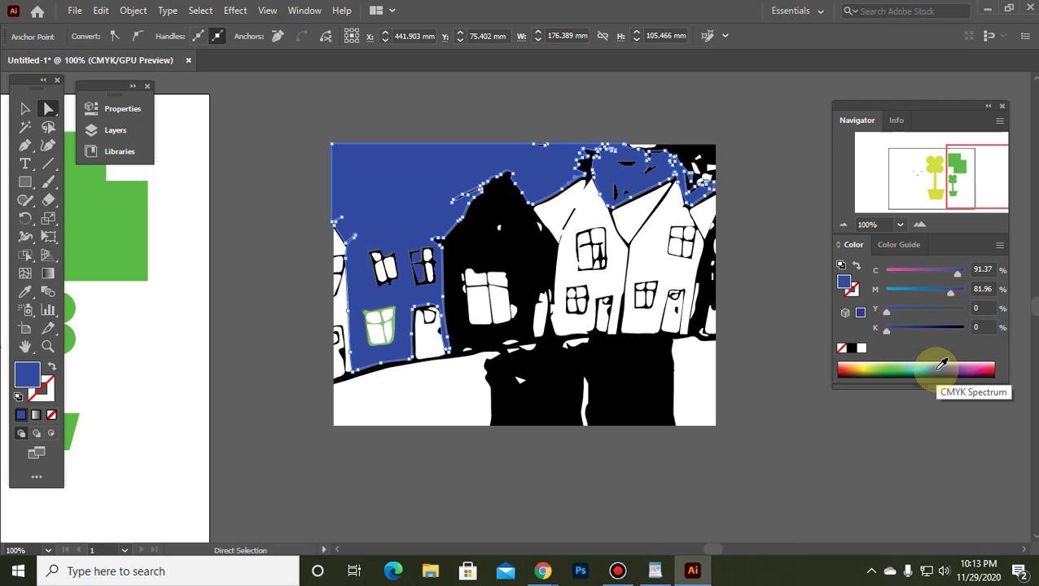
click(882, 369)
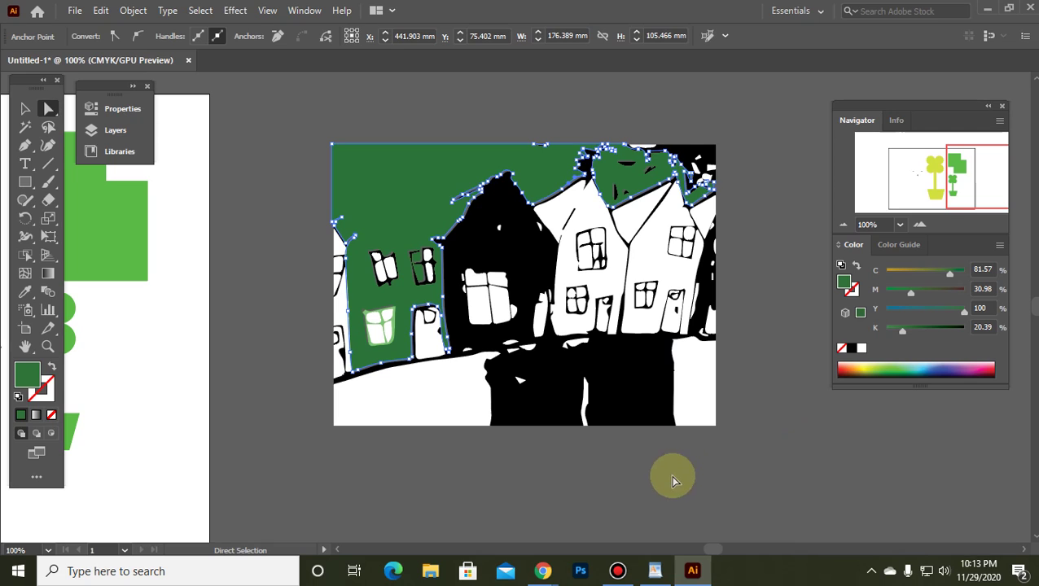
Switch the black compound path of the house outlines and foreground to CMYK, try green, recolour it yellow, and deselect it.
click(541, 274)
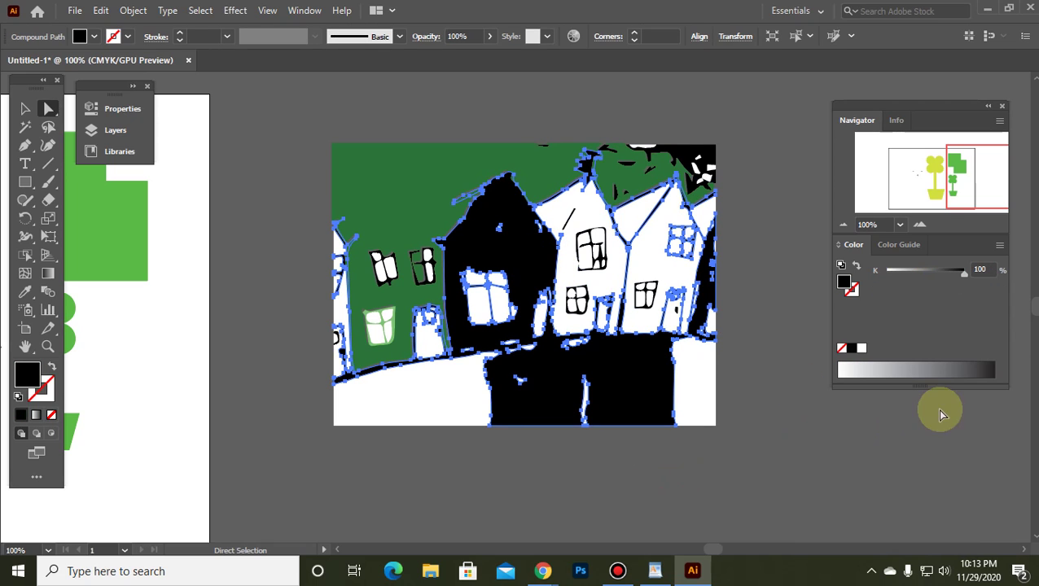
click(998, 245)
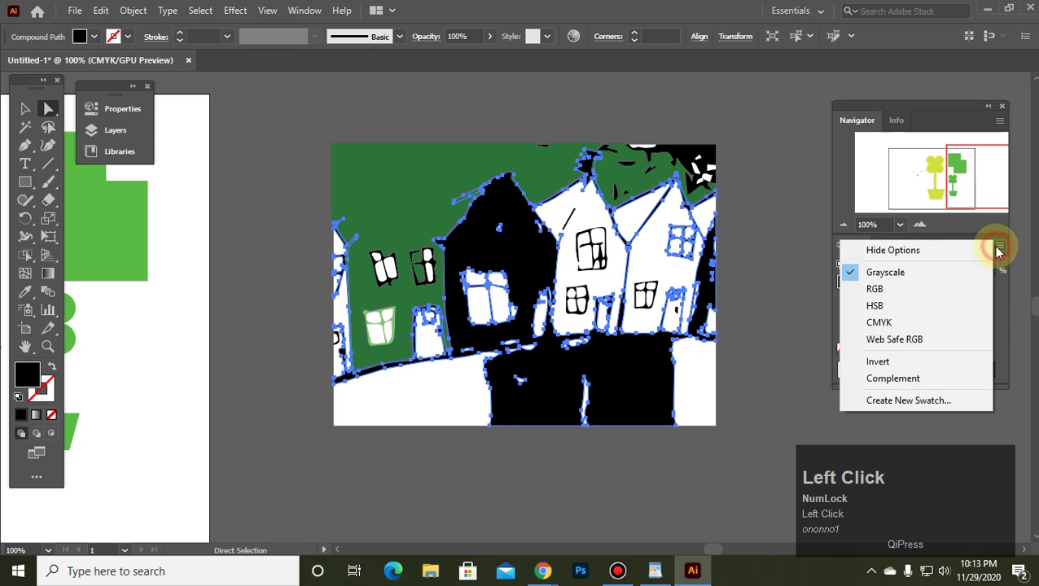
click(907, 324)
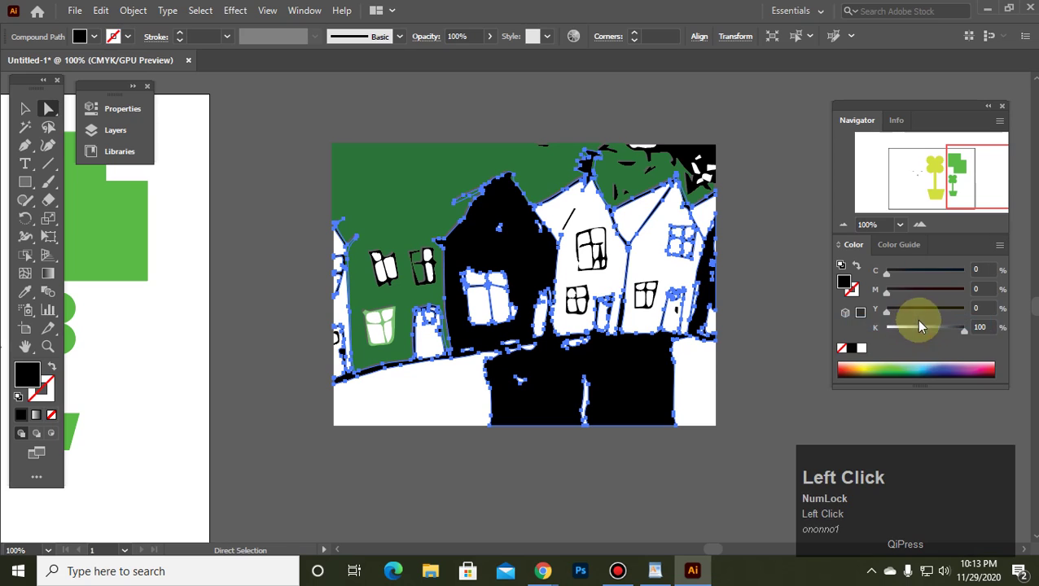
click(888, 371)
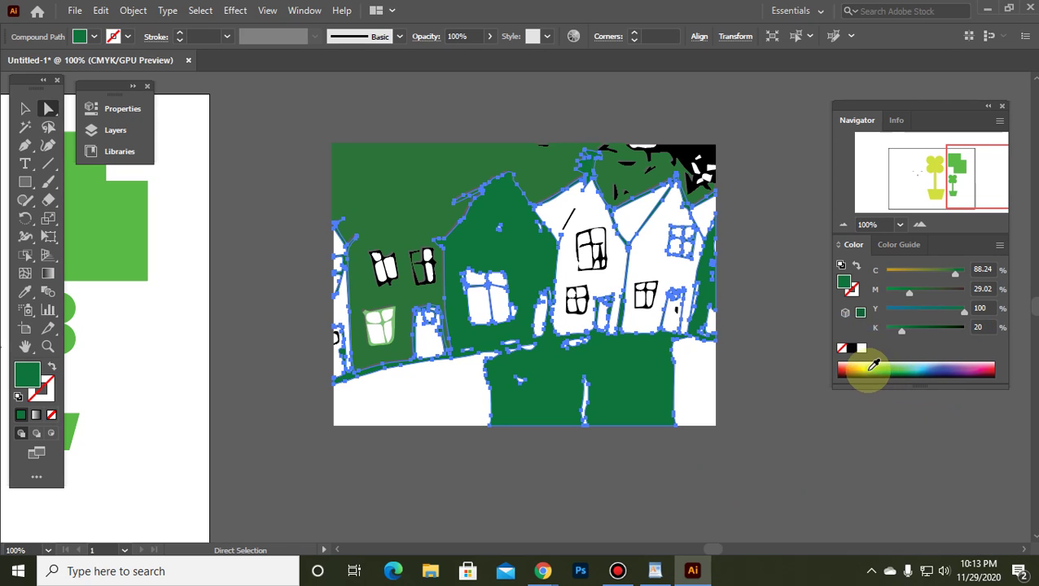
click(872, 368)
click(728, 486)
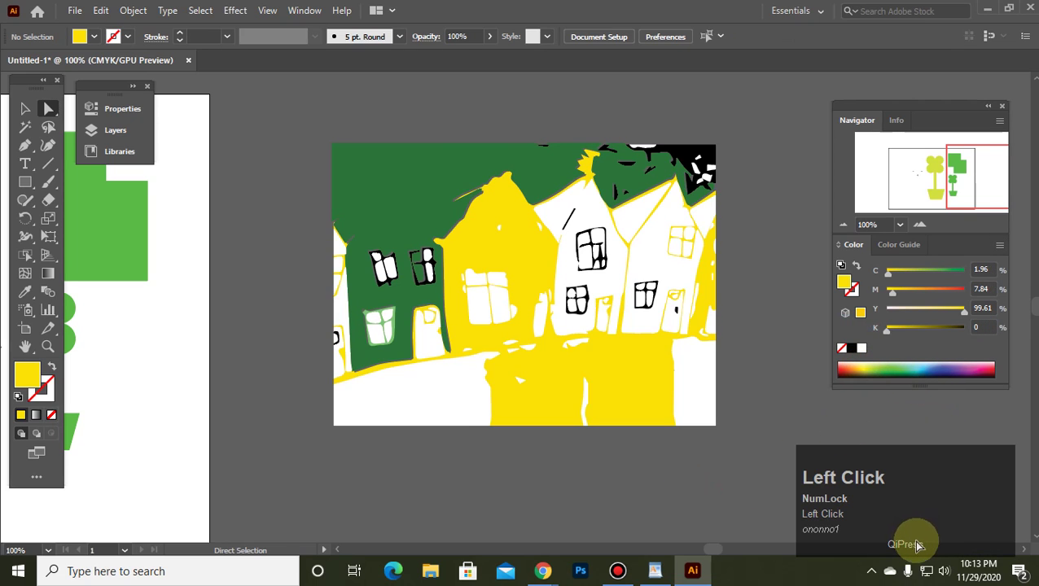
Directly select the white pane in the upper window of the house right of the yellow house.
click(592, 242)
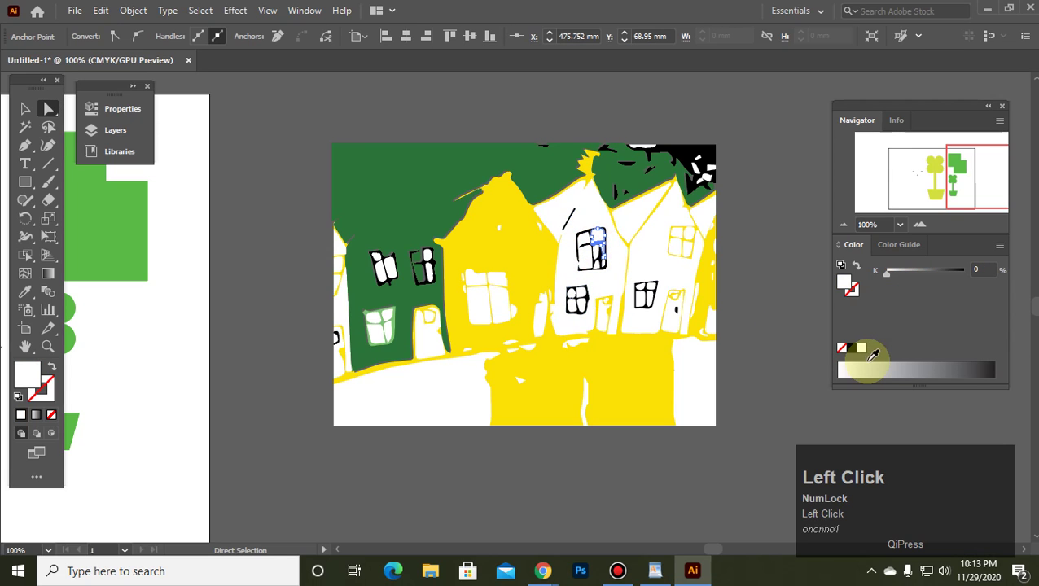
click(586, 307)
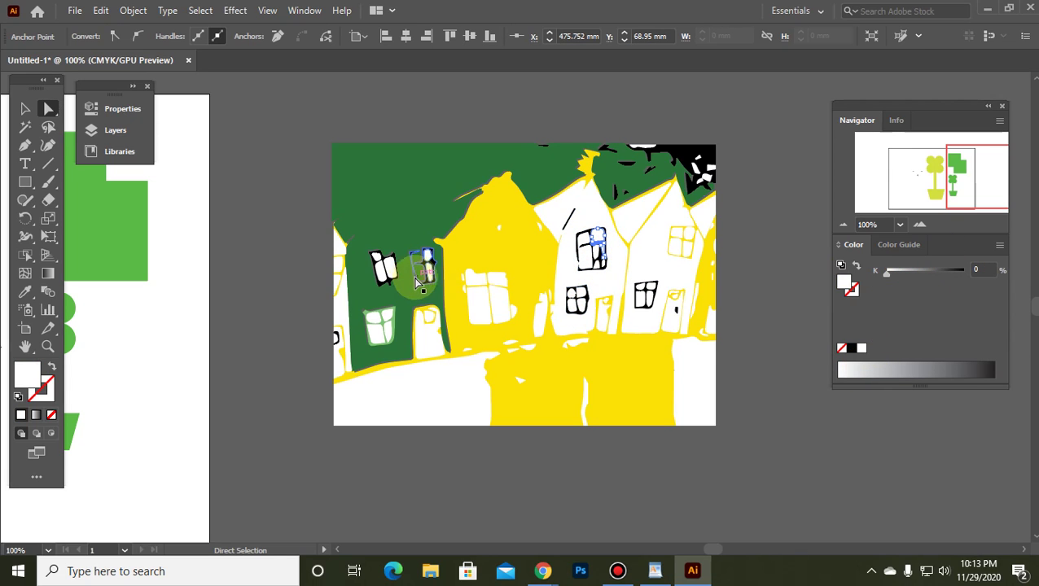
click(697, 329)
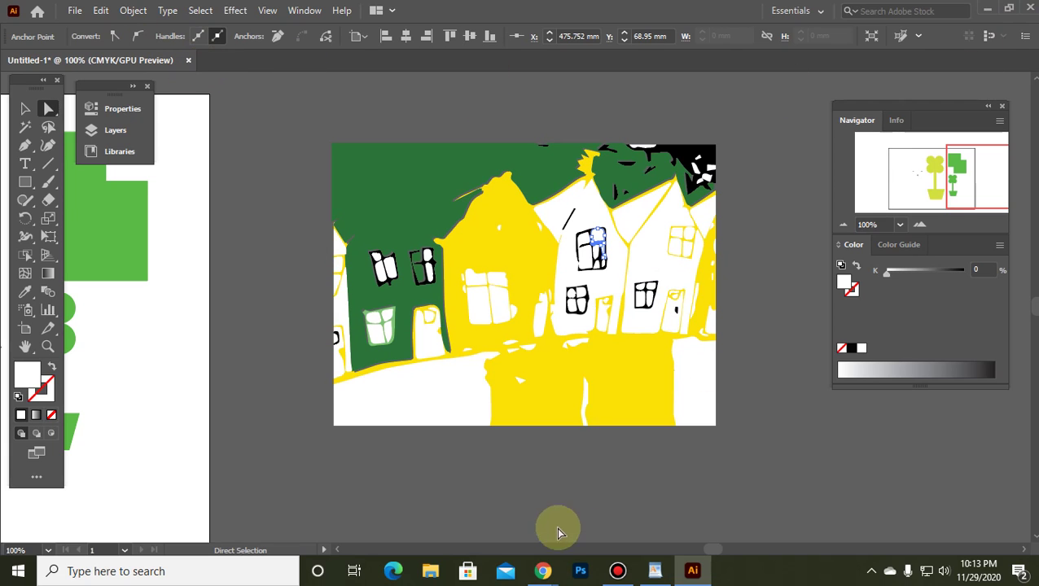
Switch to Chrome, browse the "shape art homes" image results, and preview the Yahoo News photo of a dark modern house.
click(546, 574)
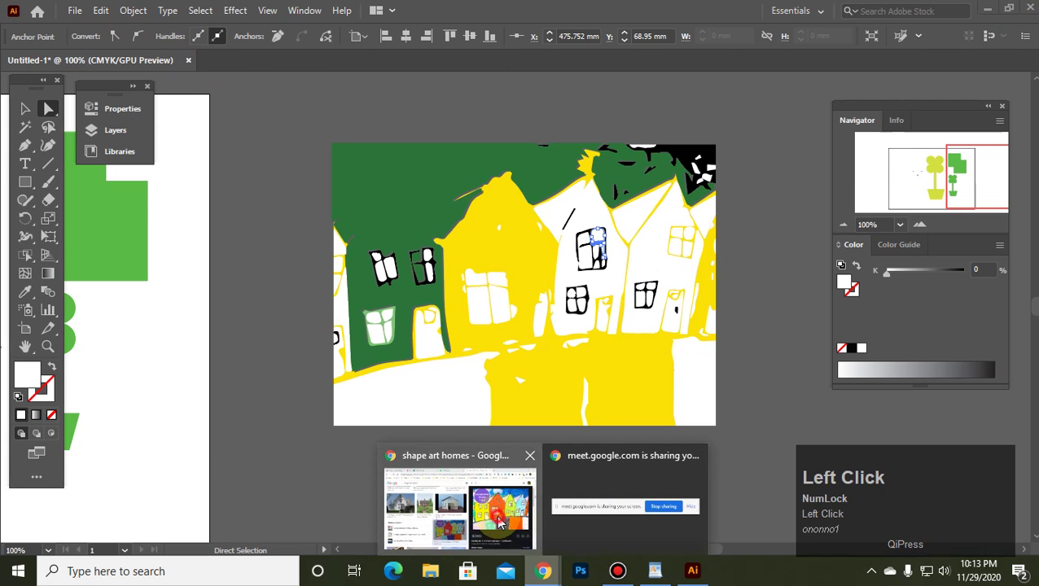
click(456, 509)
scroll(399, 345, down, 5)
scroll(399, 345, down, 5)
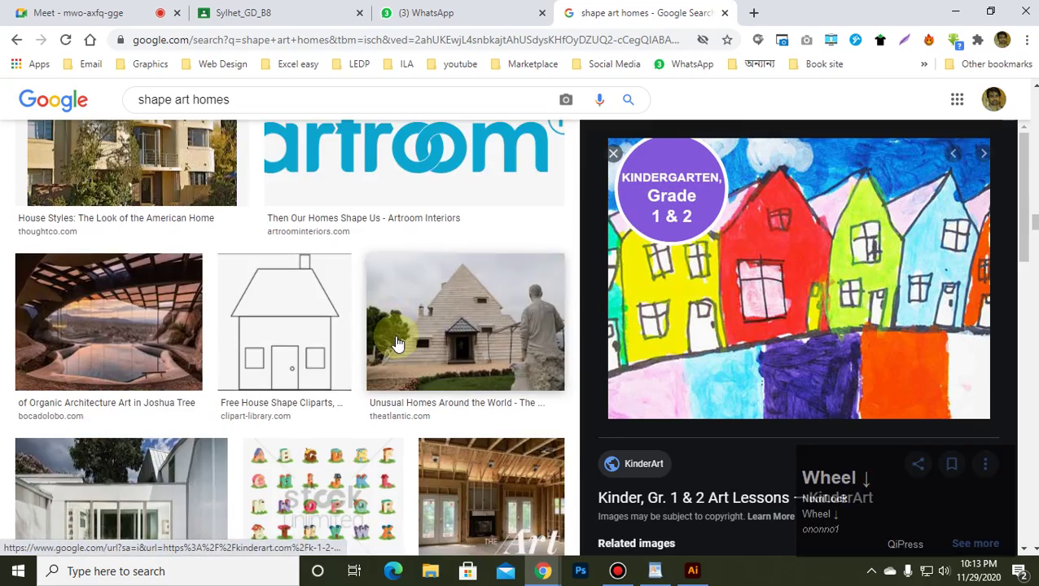
scroll(391, 340, up, 3)
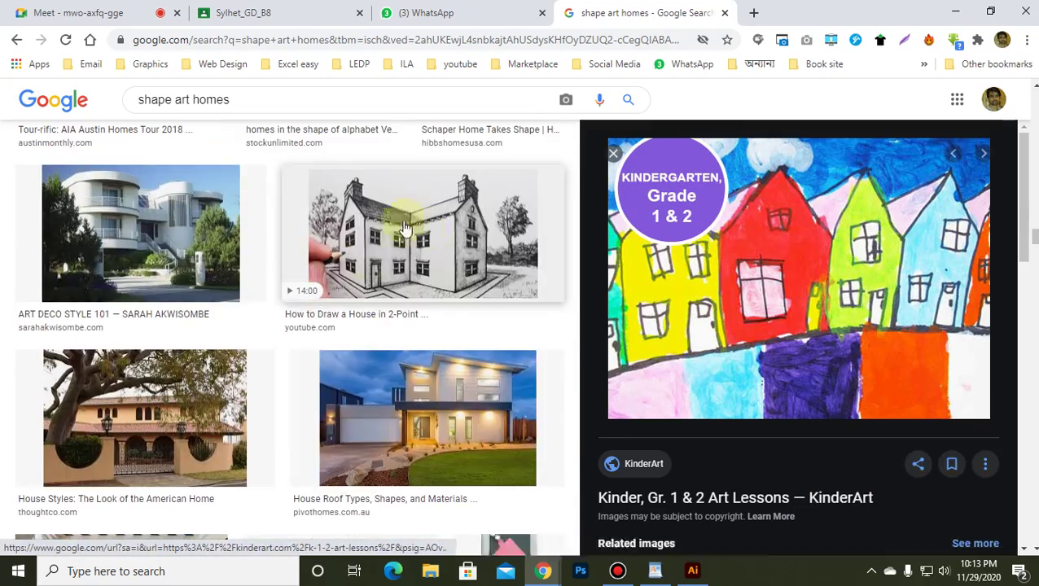
click(394, 204)
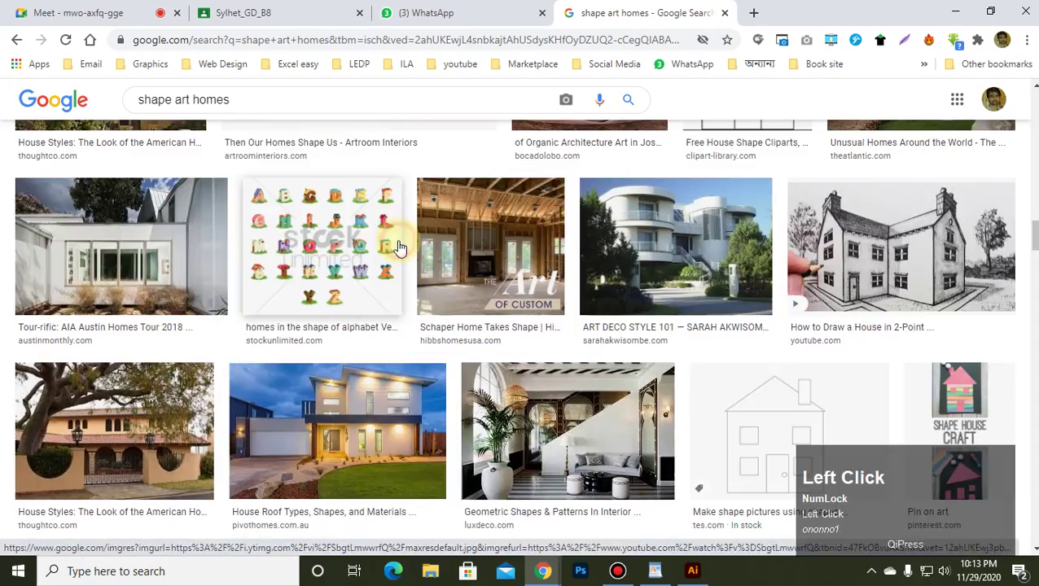
click(900, 244)
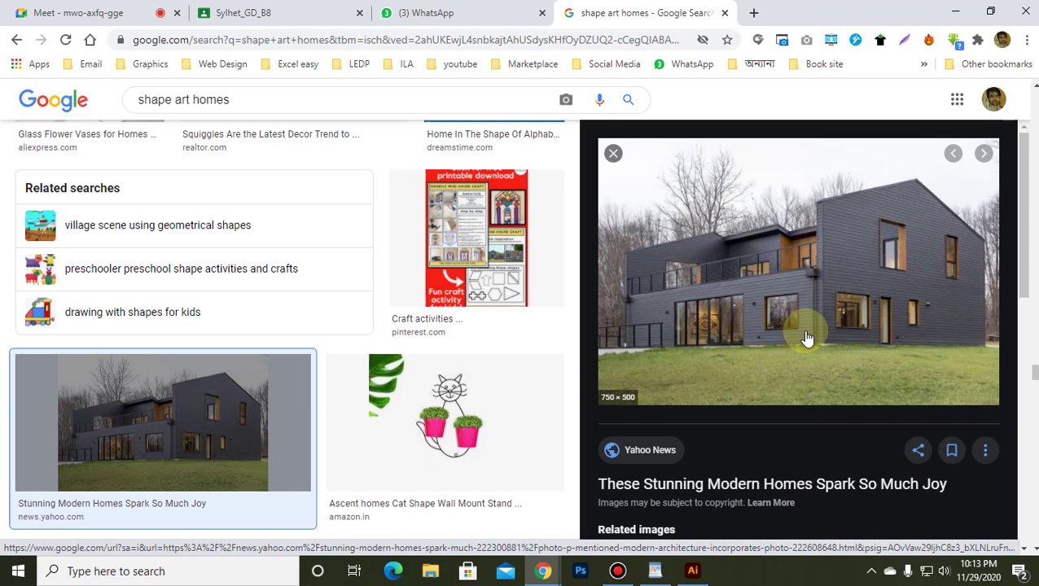
right_click(765, 272)
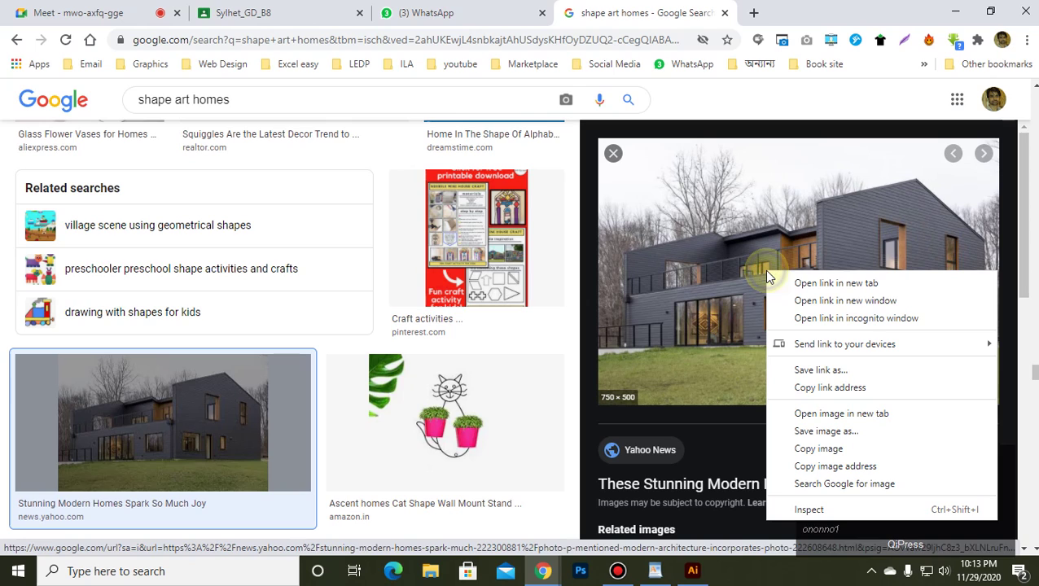
click(827, 389)
click(823, 389)
right_click(806, 308)
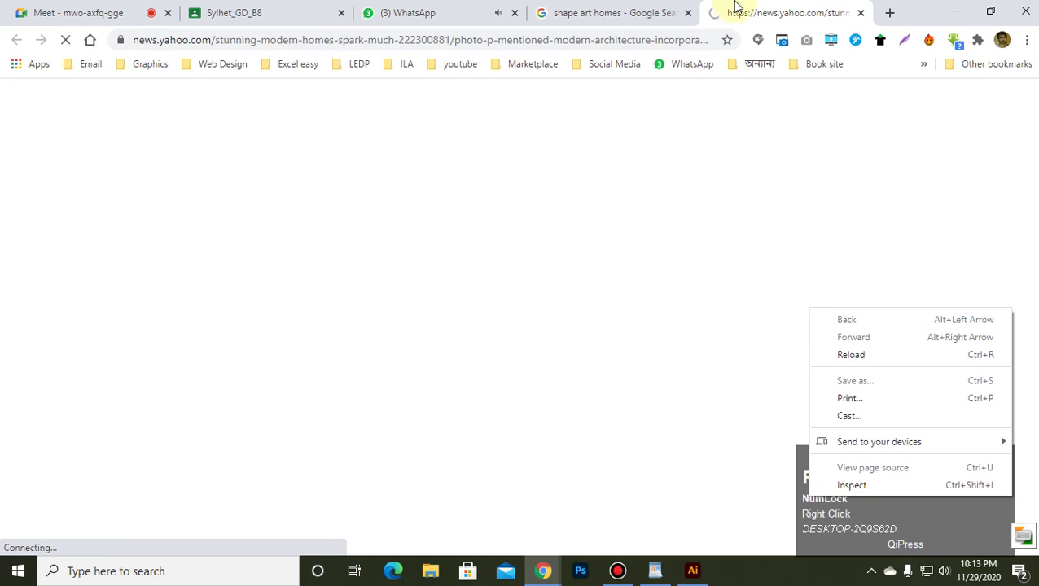
click(661, 12)
Copy the previewed photo of the dark modern house as an image.
right_click(794, 245)
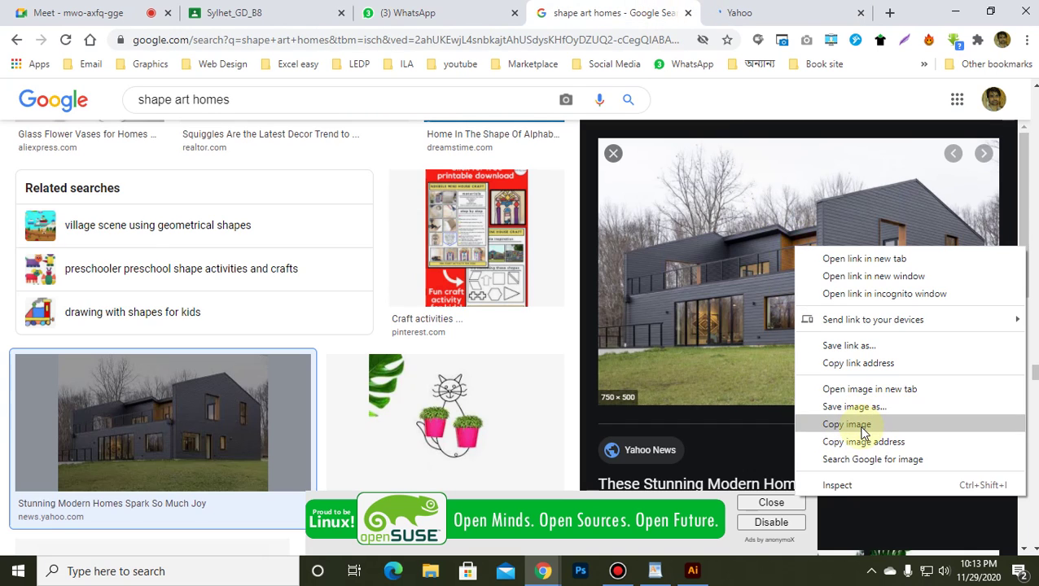
click(861, 427)
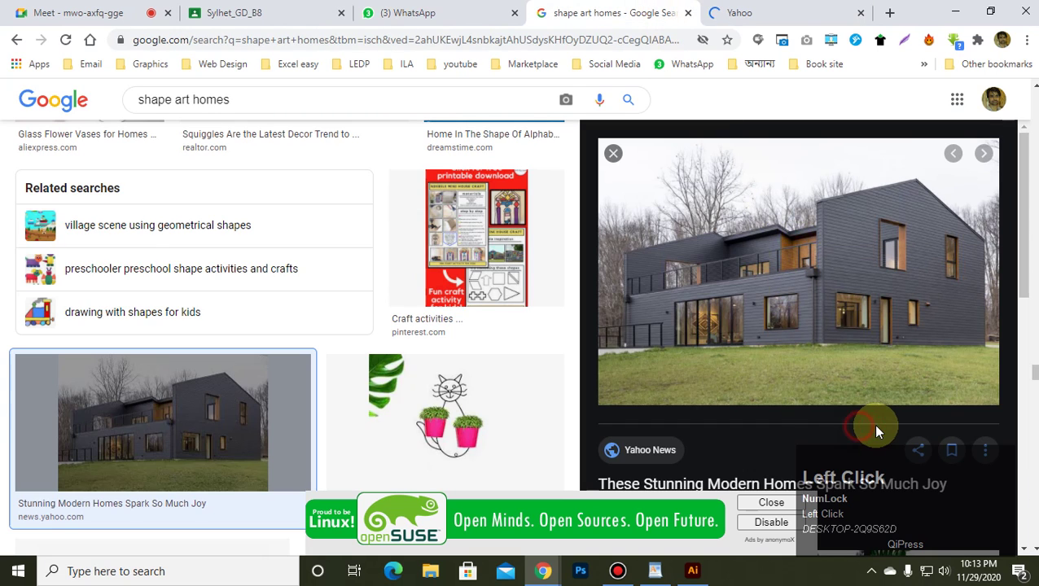
Switch to Illustrator, delete the earlier traced houses beside the artboard, and paste the copied photo of the dark modern house.
click(707, 576)
drag(308, 116, 748, 469)
key(Delete)
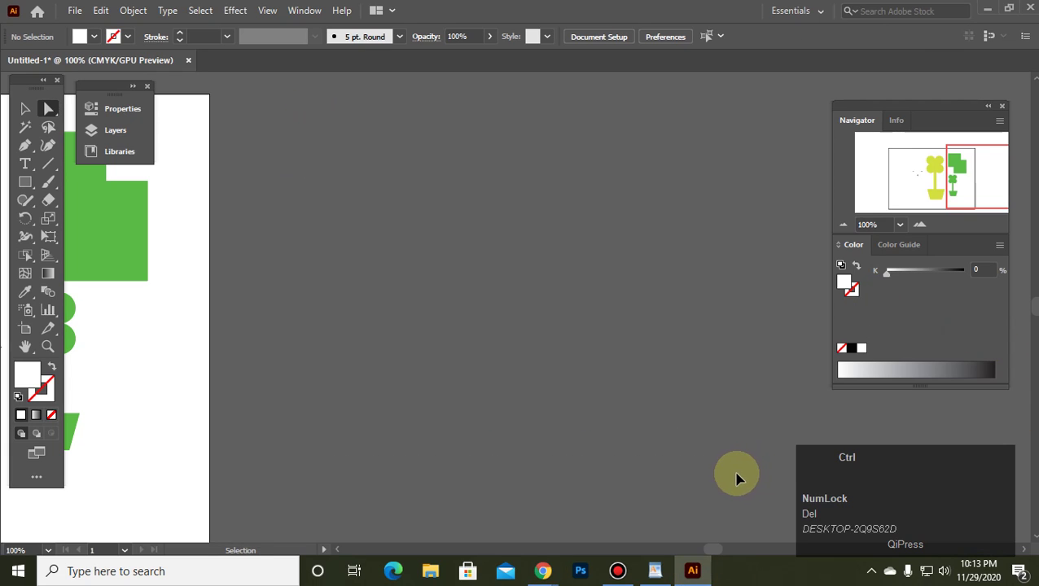
key(ctrl+v)
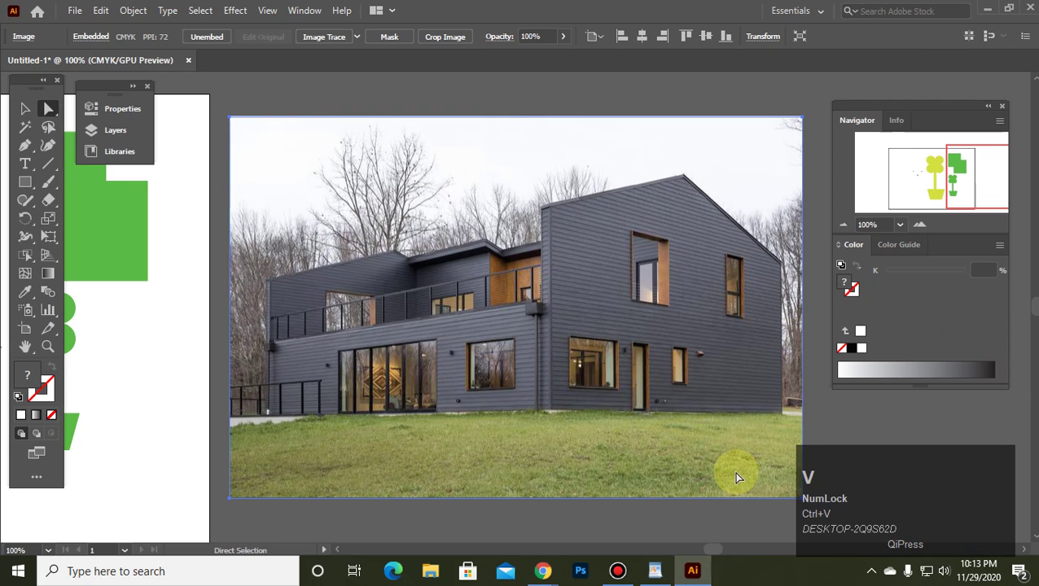
Trace the pasted house photo with the default preset, expand the tracing into paths, and deselect it.
click(344, 36)
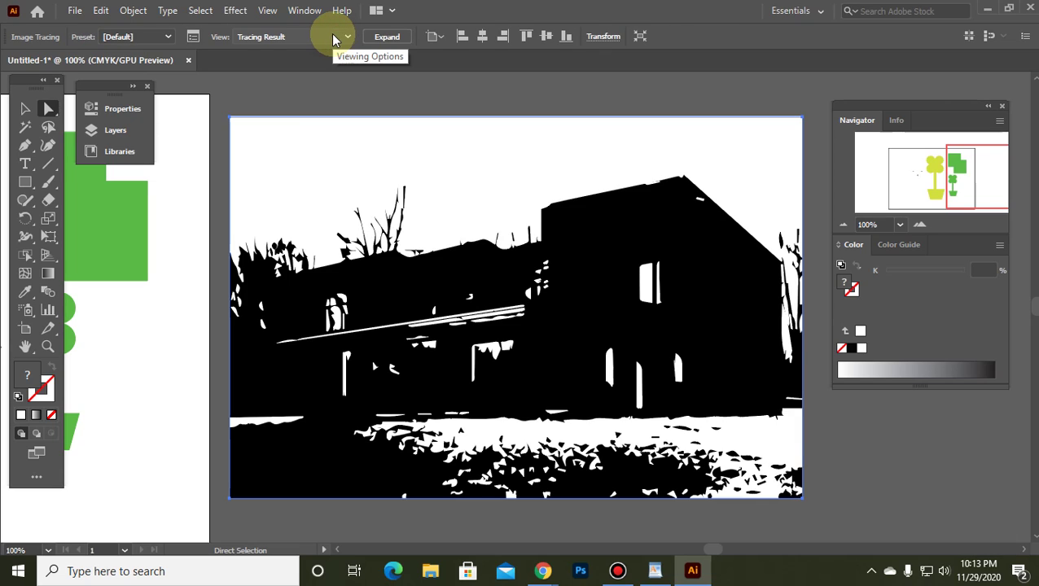
click(385, 37)
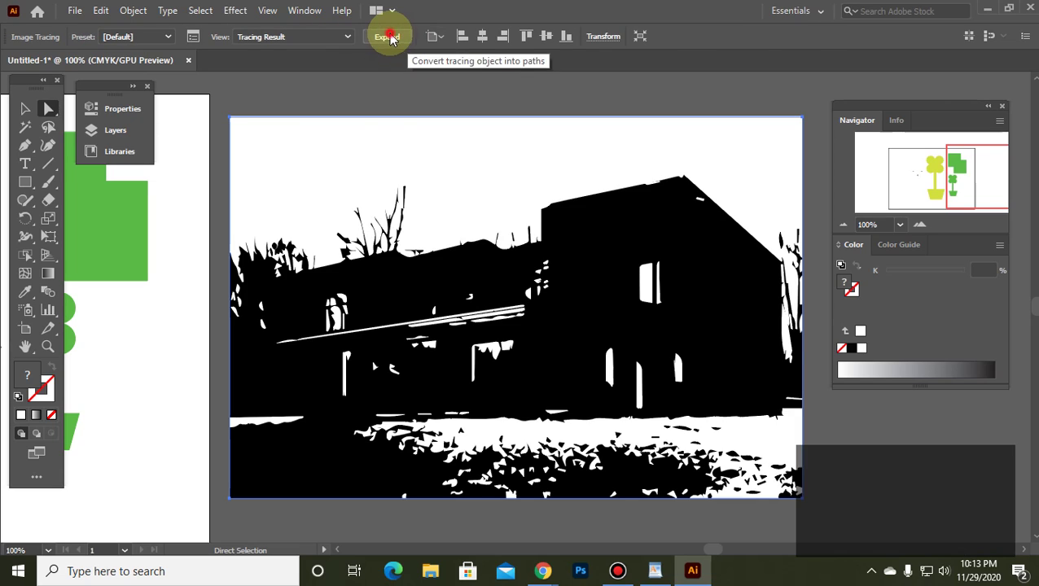
click(493, 195)
click(595, 228)
click(523, 90)
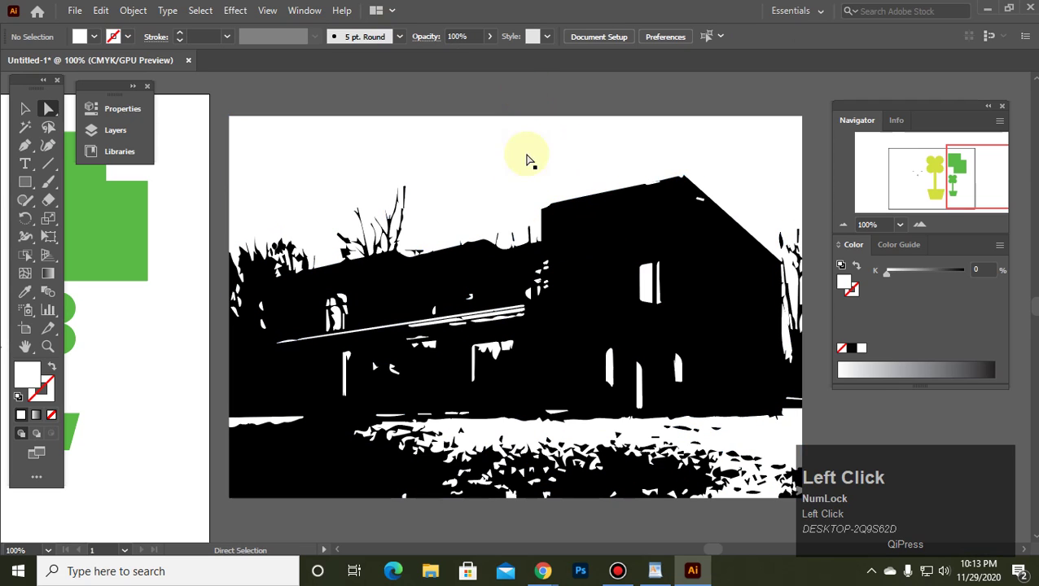
Directly select the white sky path and the black house compound path in turn.
click(544, 217)
click(544, 217)
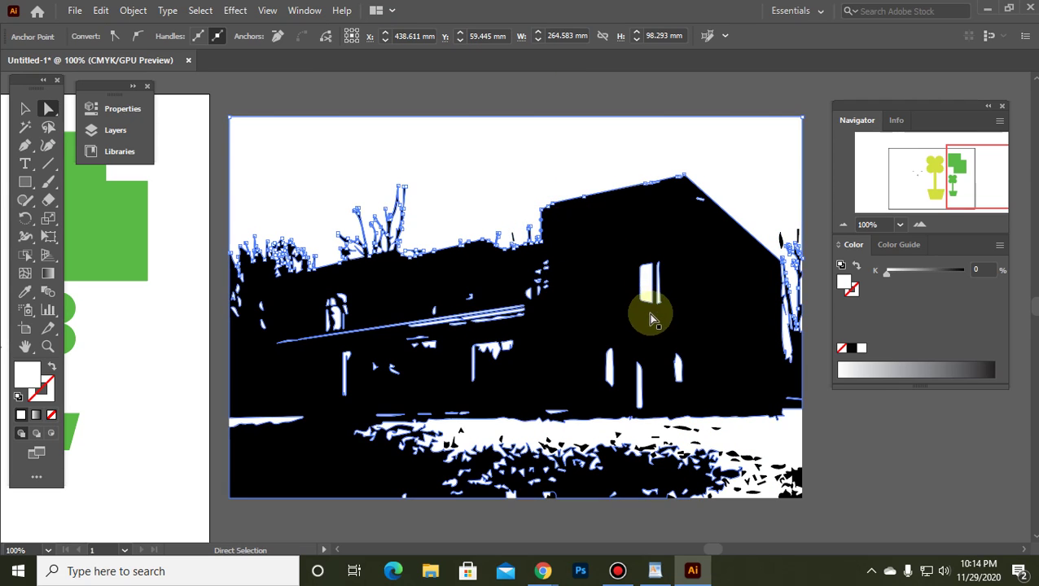
click(620, 283)
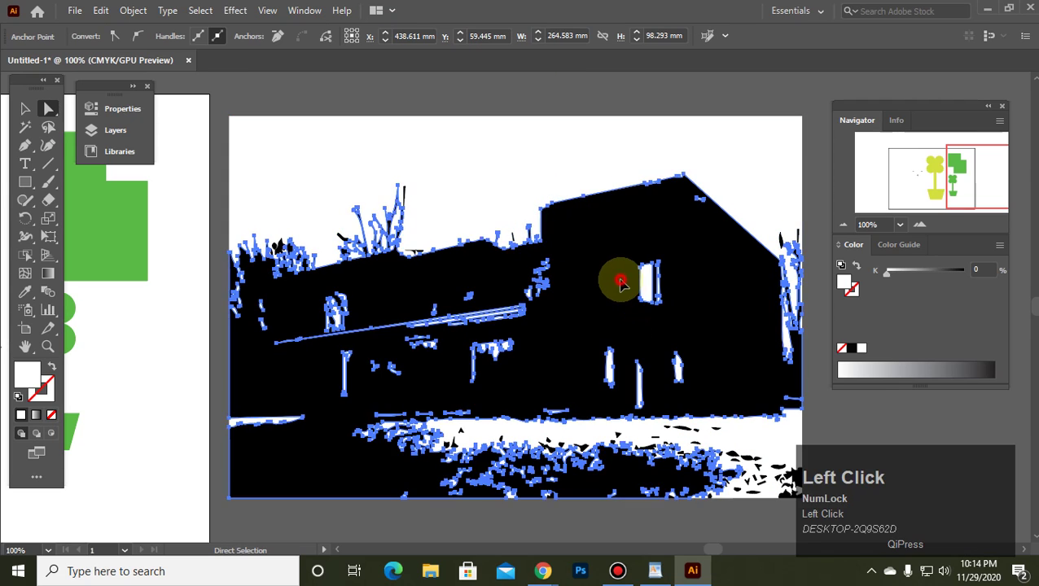
click(371, 144)
Select the black house path and its whole group with Group Selection, return to Direct Selection, and clear the selection.
drag(56, 114, 101, 128)
click(568, 316)
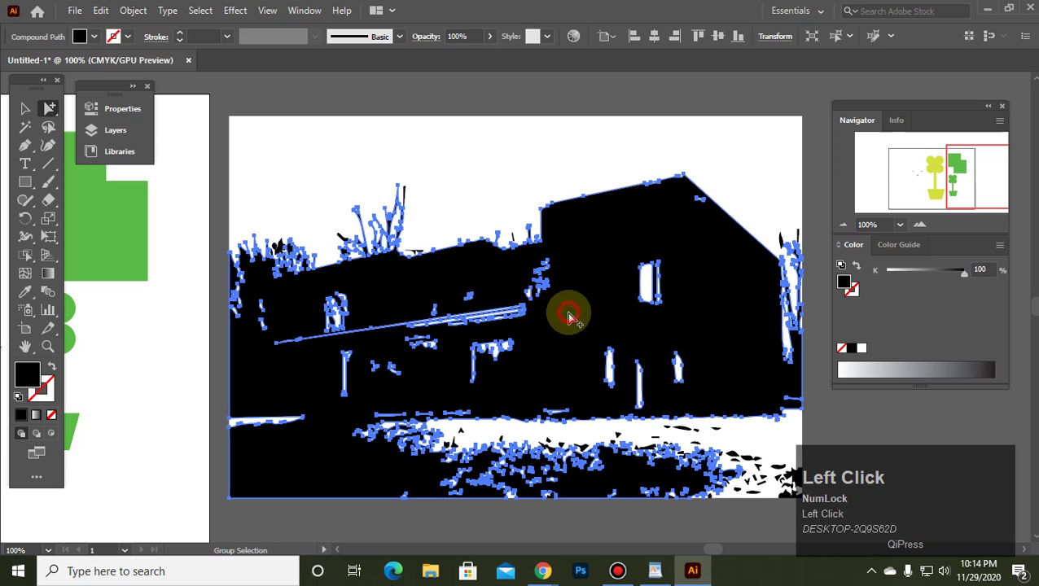
click(610, 267)
drag(49, 108, 134, 119)
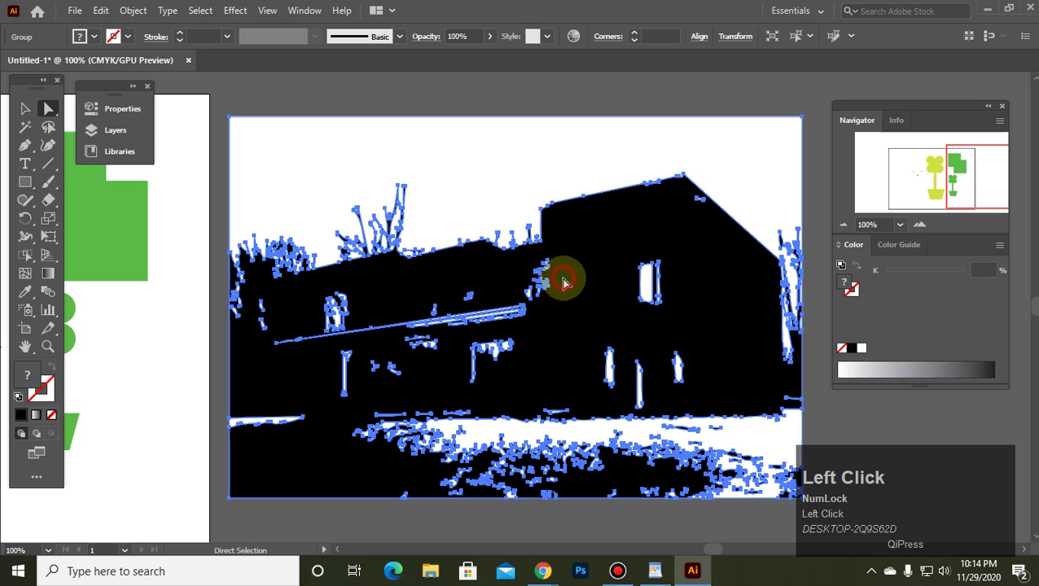
click(524, 167)
click(630, 88)
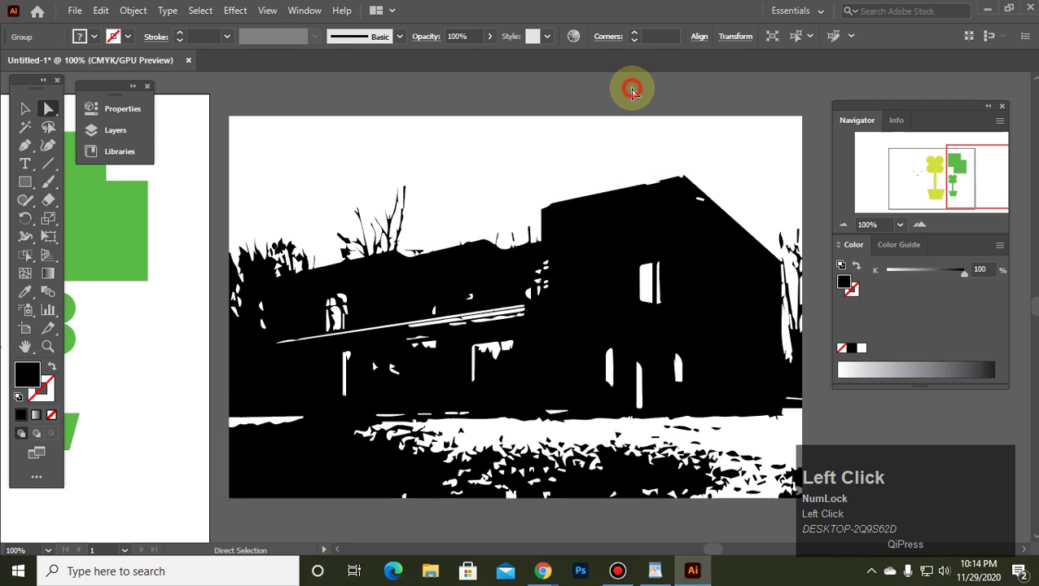
Directly select the white panes of the upper window and the white ground strip in front of the house.
click(660, 277)
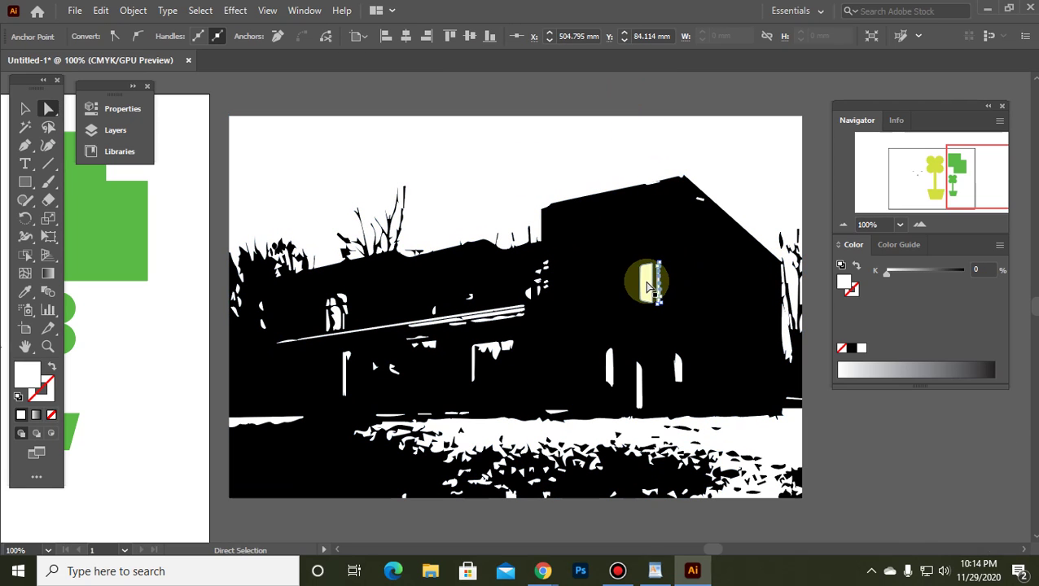
click(648, 280)
click(579, 418)
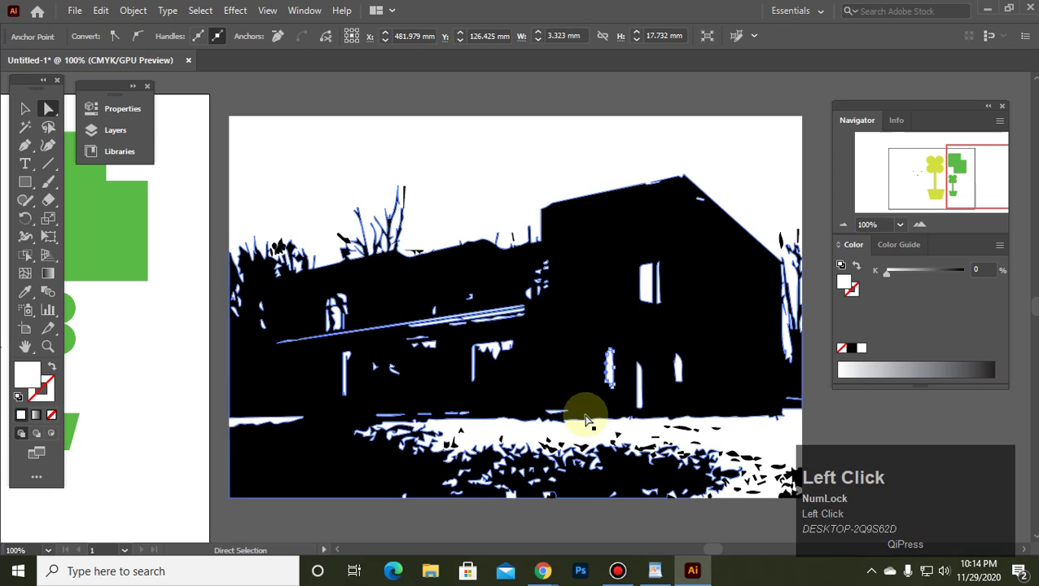
click(586, 423)
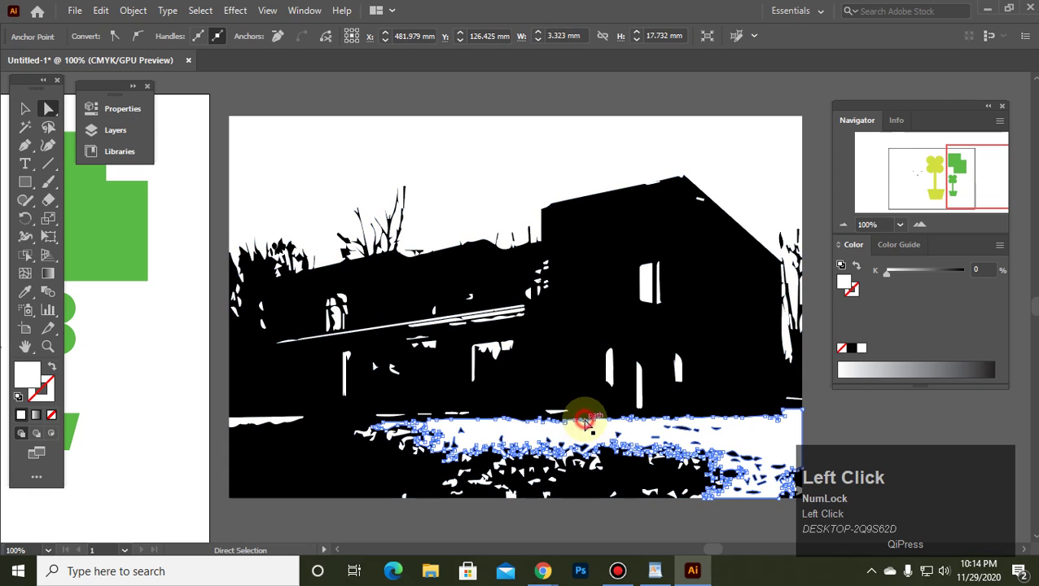
Select the black house compound path, switch its colour mode to CMYK, fill it with yellow-green, and clear the selection.
click(604, 490)
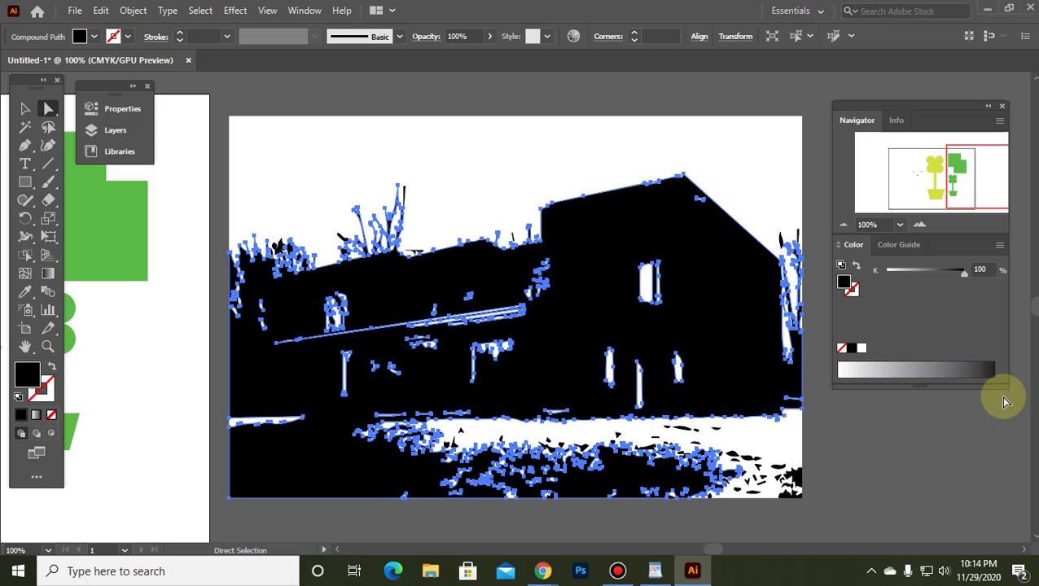
click(1001, 247)
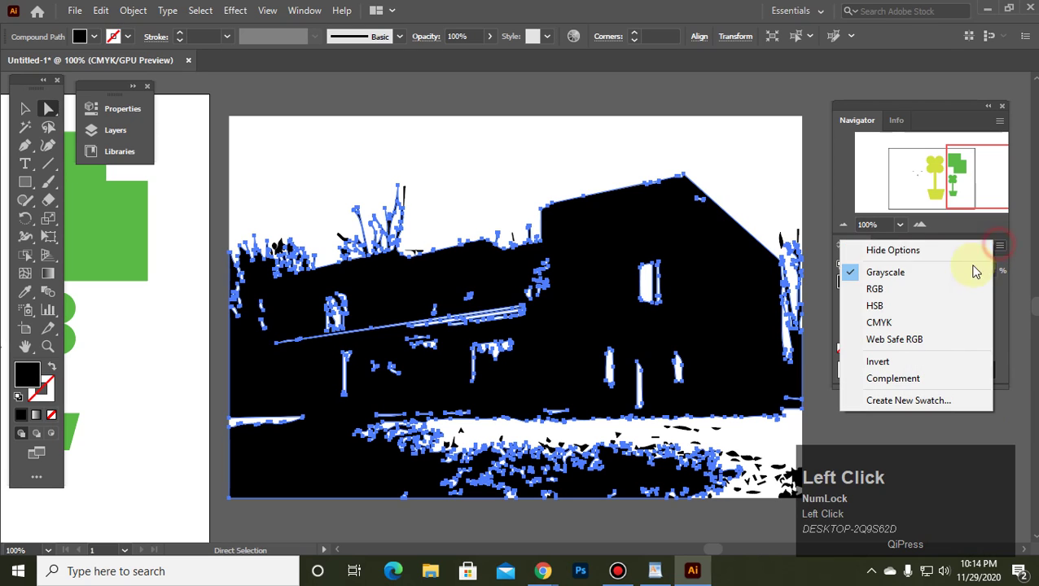
click(896, 322)
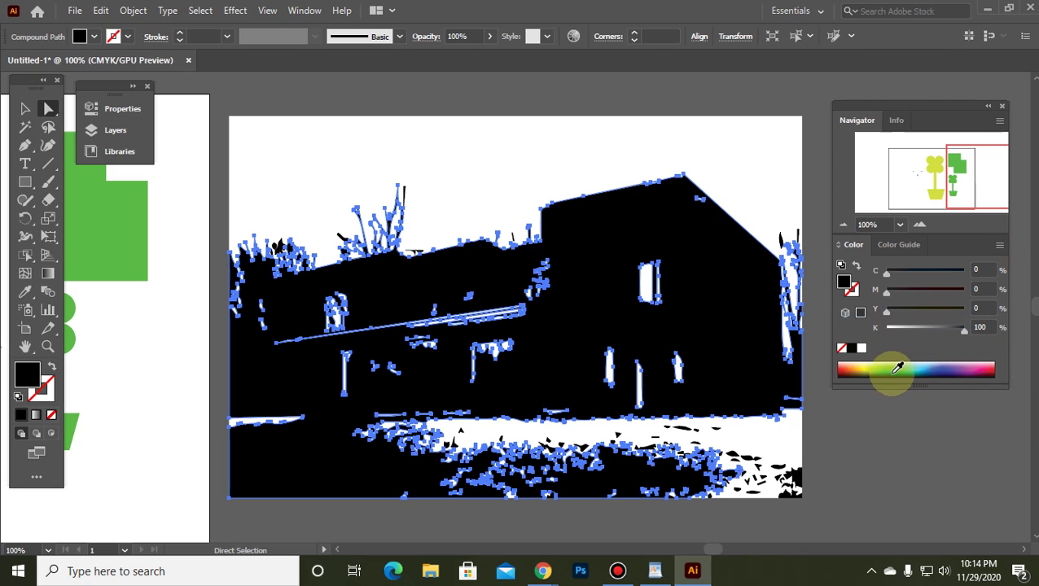
click(880, 359)
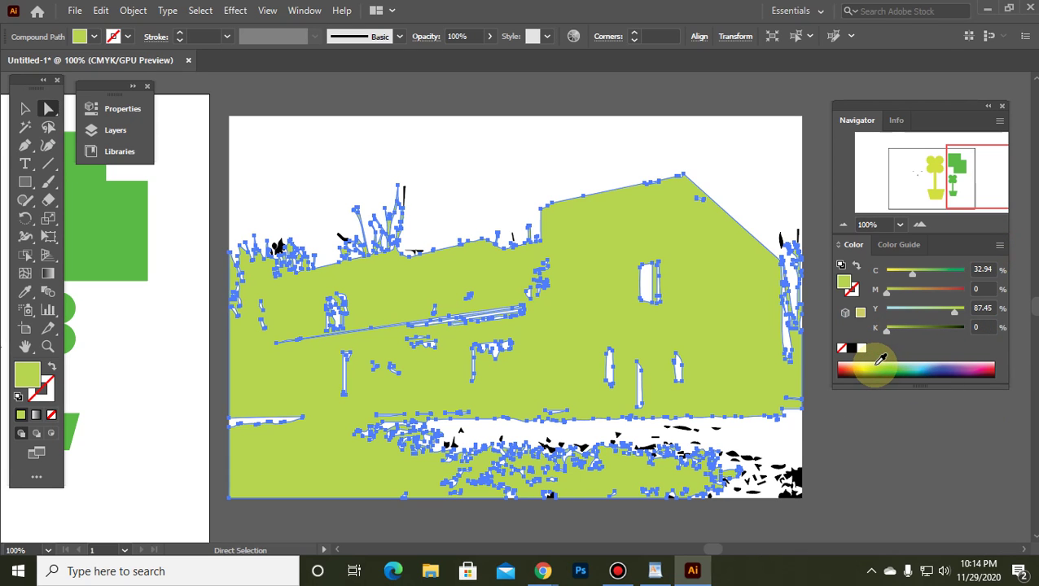
click(482, 143)
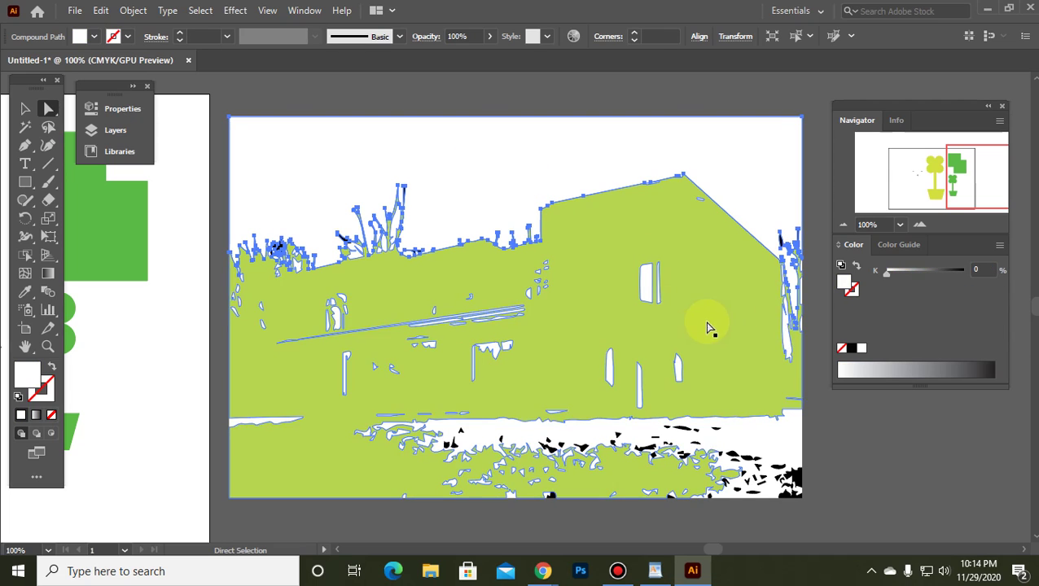
click(431, 88)
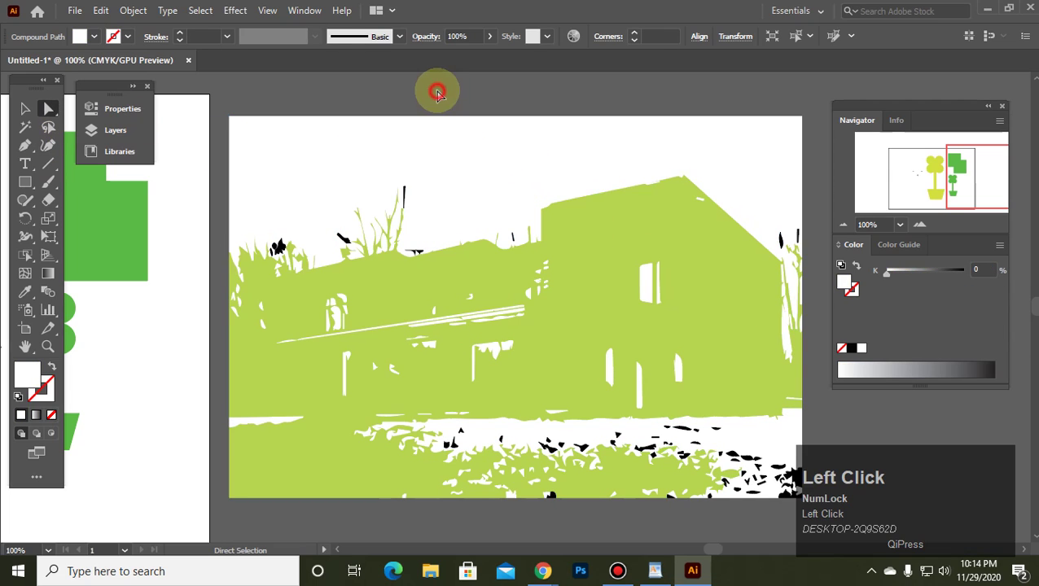
Select the white sky shape, move it away from the house several times, and undo the last moves.
click(710, 139)
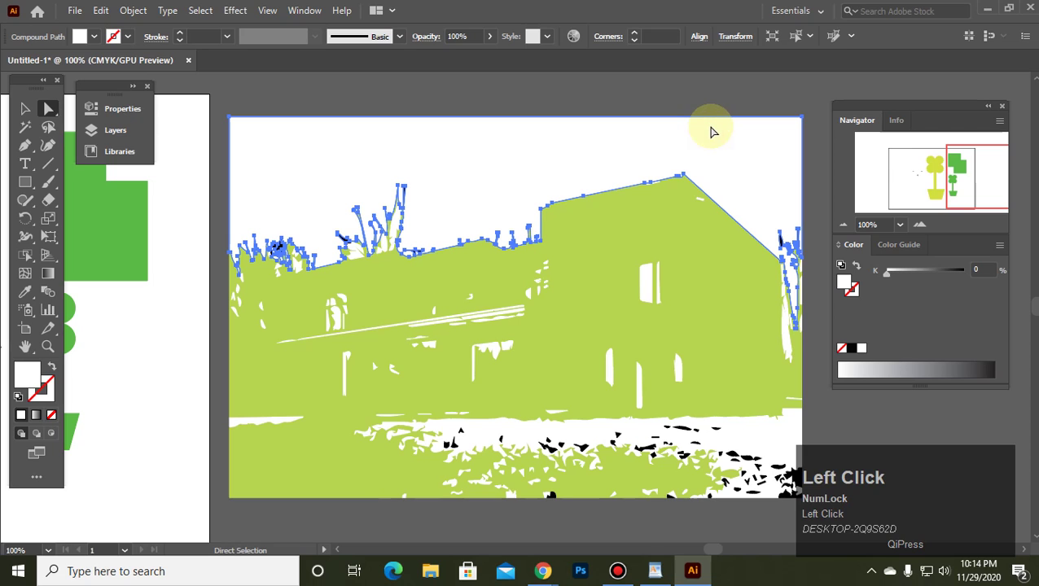
drag(709, 139, 772, 121)
drag(573, 104, 638, 132)
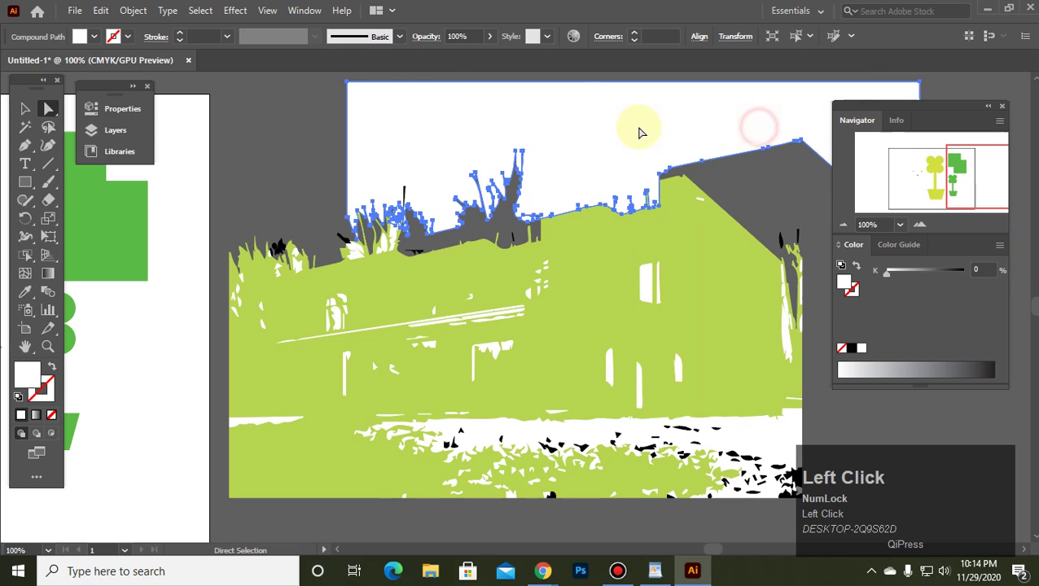
key(ctrl+z)
key(ctrl+z)
key(ctrl+z)
key(ctrl+z)
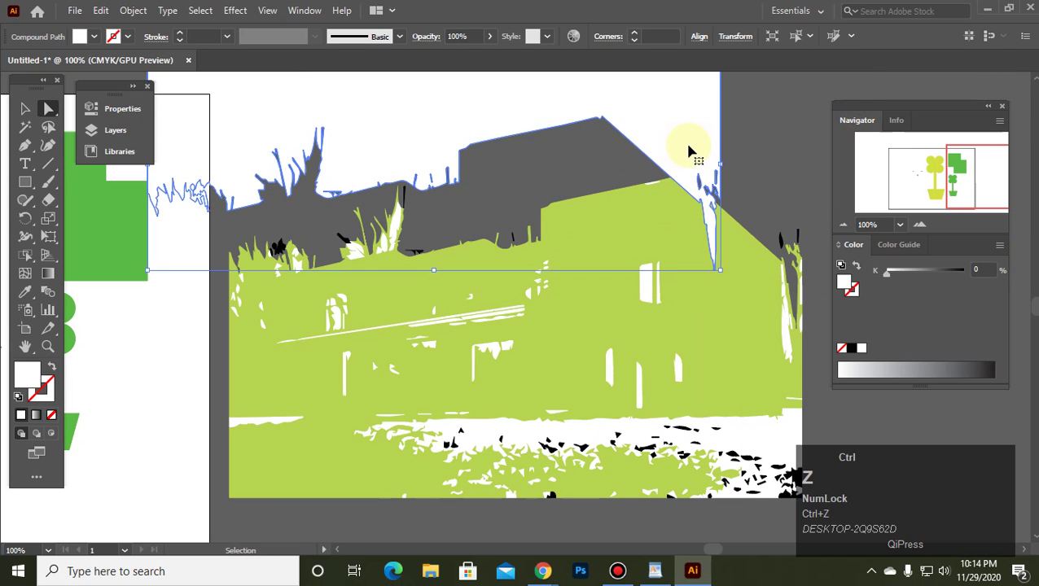
Recolour the sky light green (8BFFB2) in RGB mode, then move it back against the house outline and deselect it.
click(899, 359)
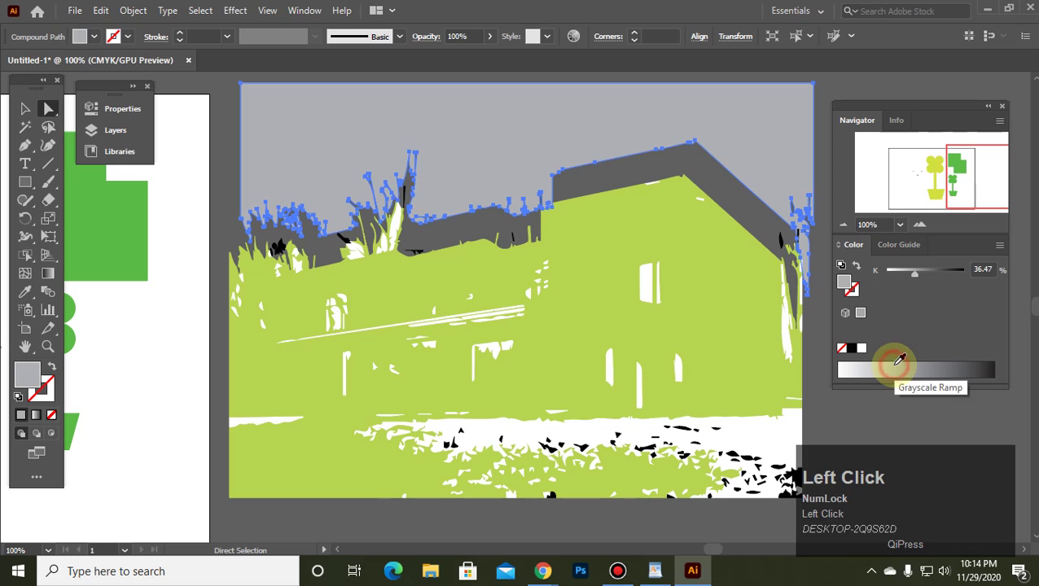
click(998, 246)
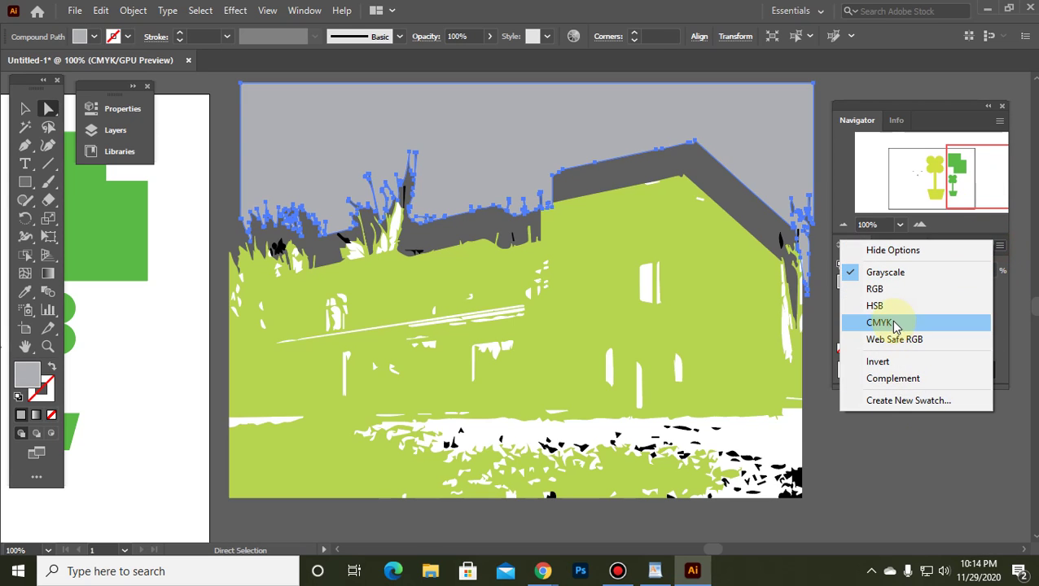
click(887, 289)
click(900, 363)
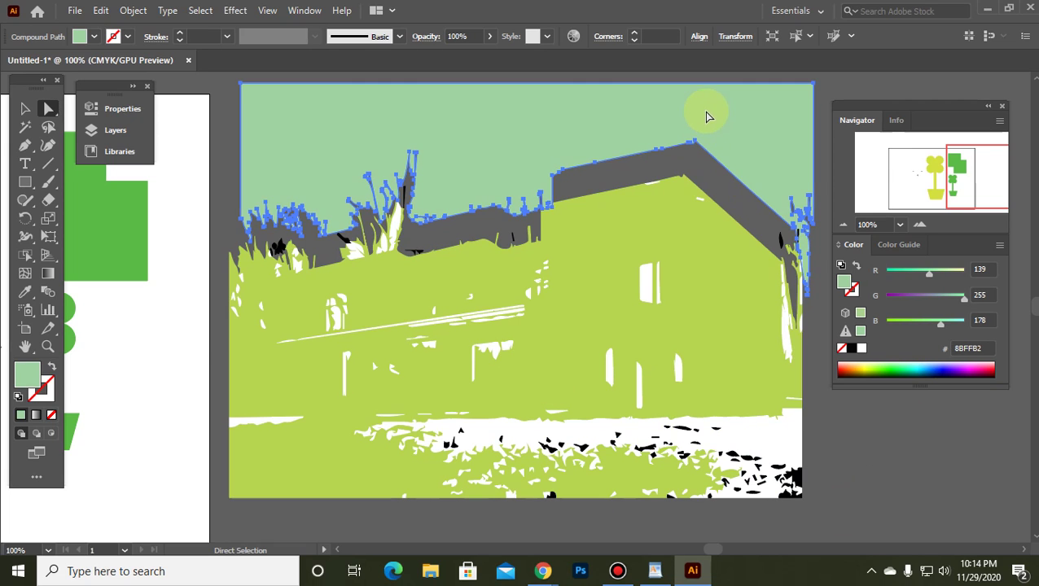
drag(692, 108, 684, 146)
click(653, 102)
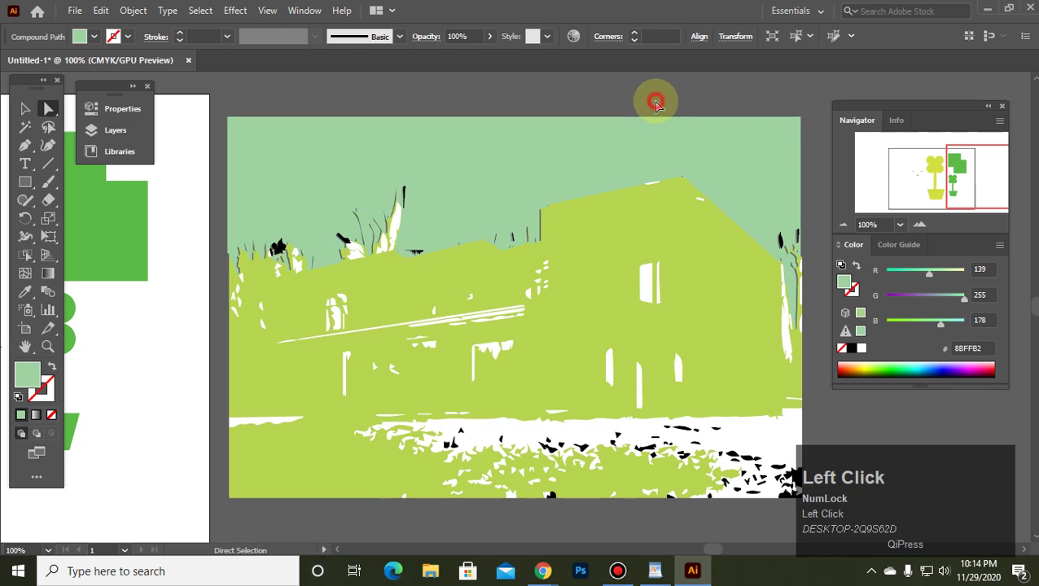
Fill the wide white pane of the upper window with 64.71% gray and deselect everything.
click(652, 291)
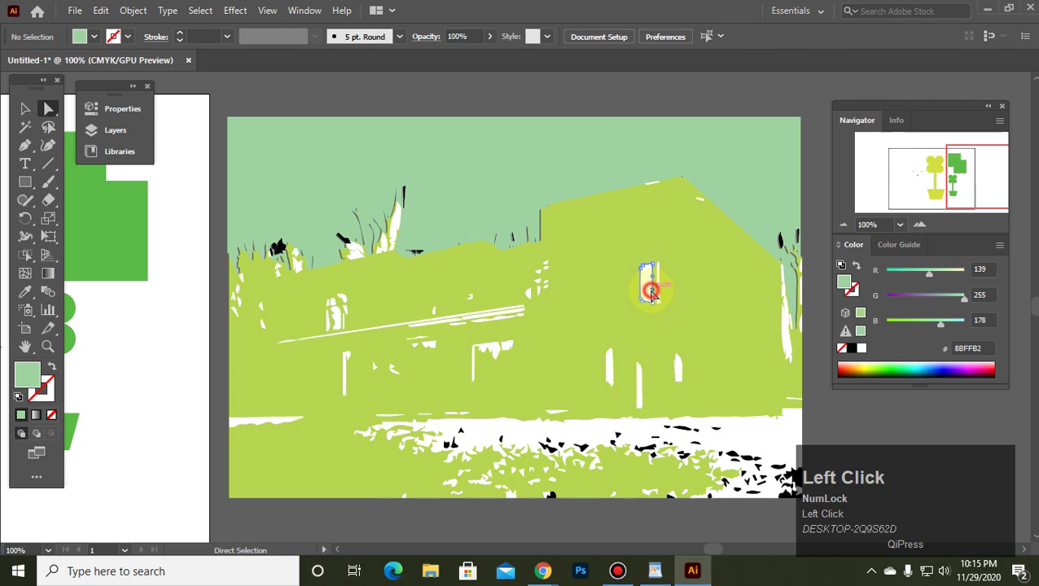
click(942, 362)
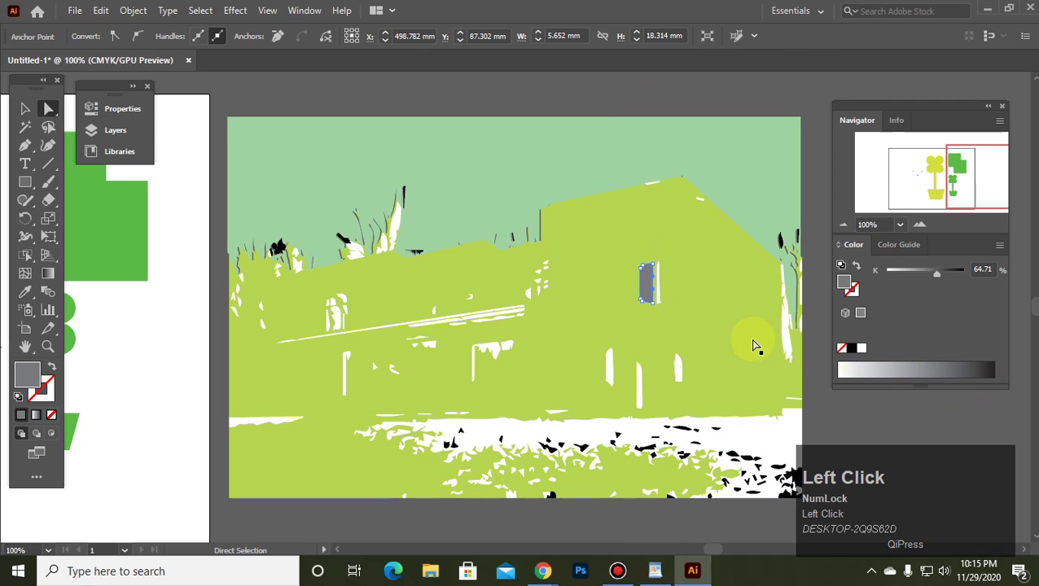
click(695, 135)
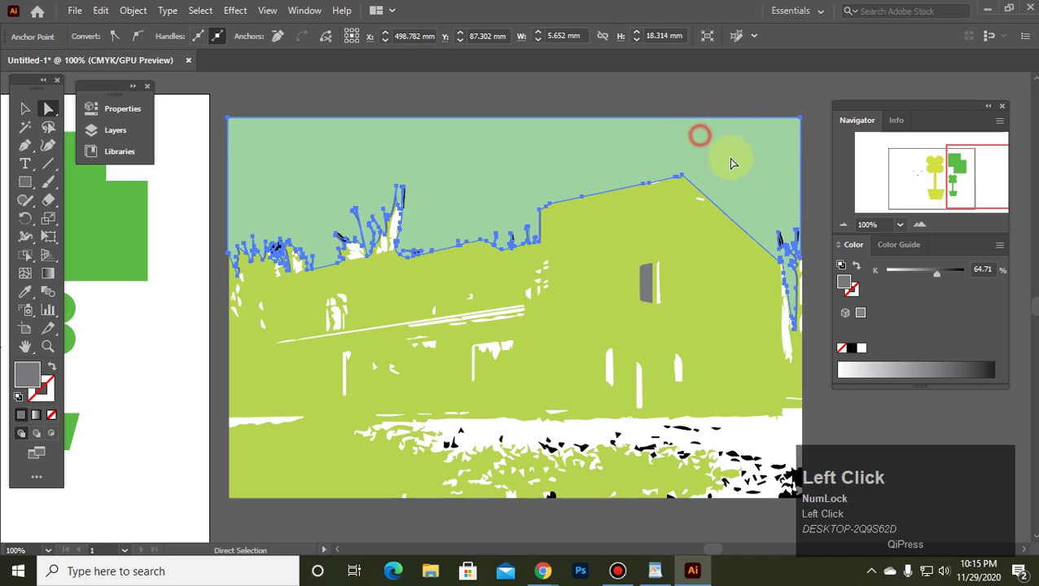
click(639, 537)
Select the yellow-green house compound path and try the Live Paint Selection tool on the artwork.
click(596, 359)
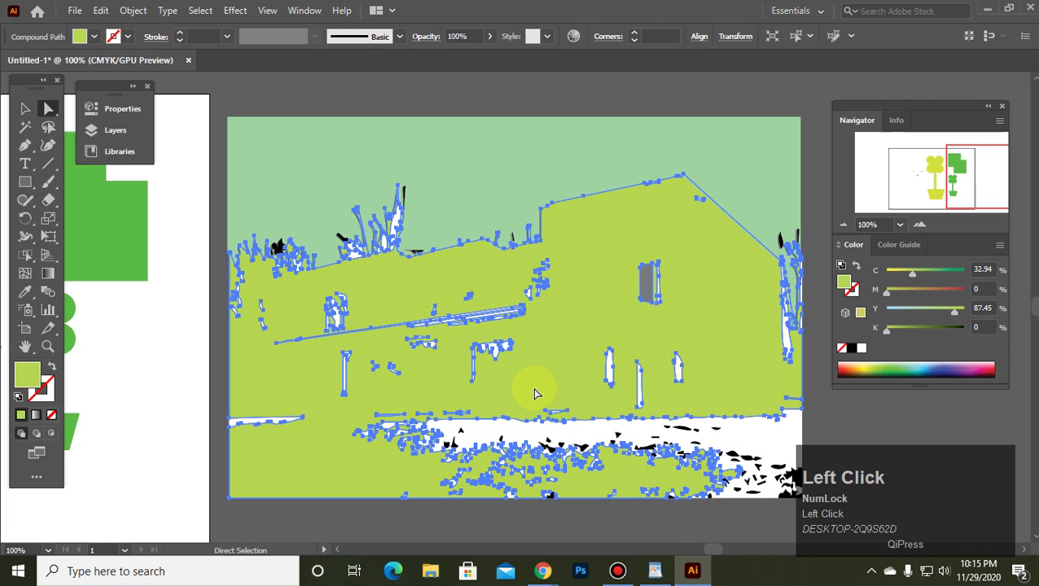
click(27, 256)
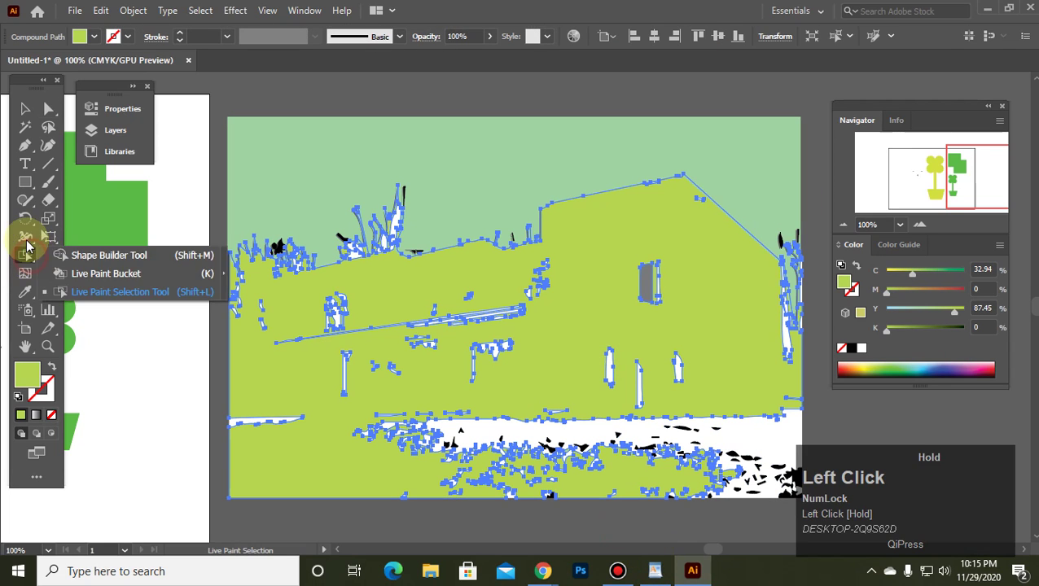
mouse_move(27, 256)
mouse_down()
mouse_move(154, 278)
mouse_move(138, 291)
mouse_up()
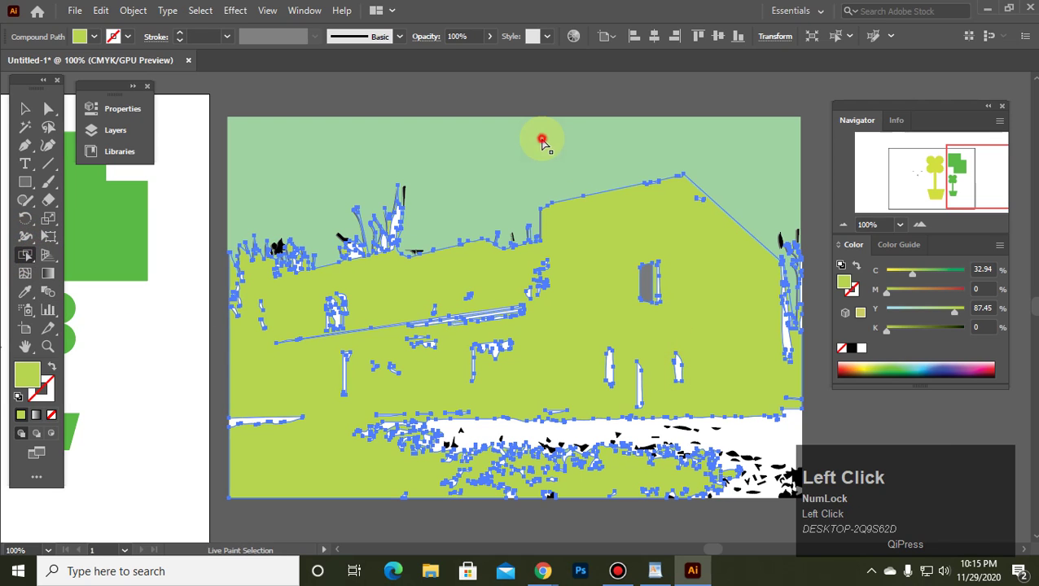
click(456, 506)
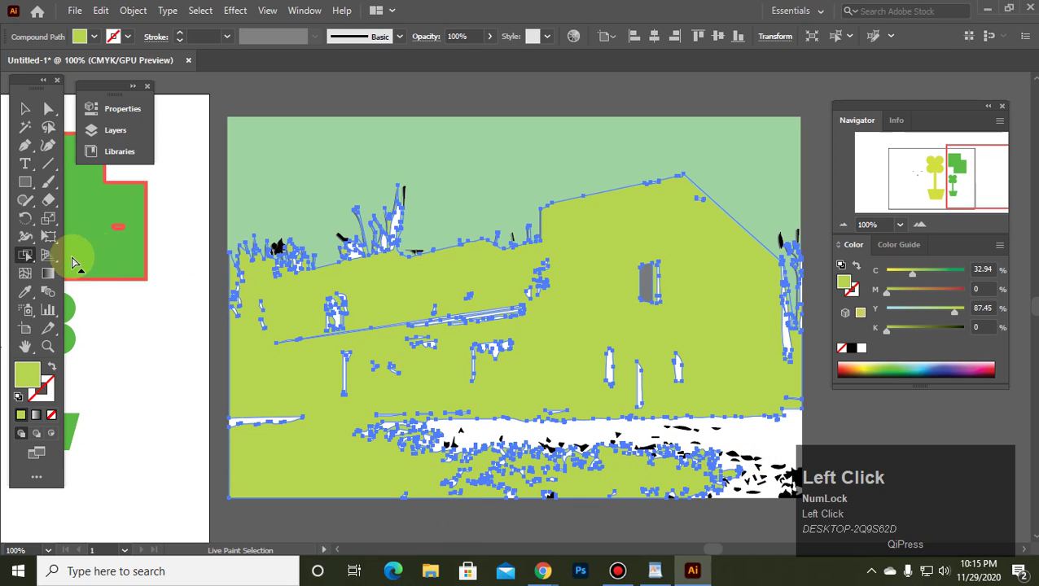
Convert the selected house path into a Live Paint group with the Live Paint Bucket and apply yellow-green to the wall.
drag(27, 254, 91, 282)
click(708, 430)
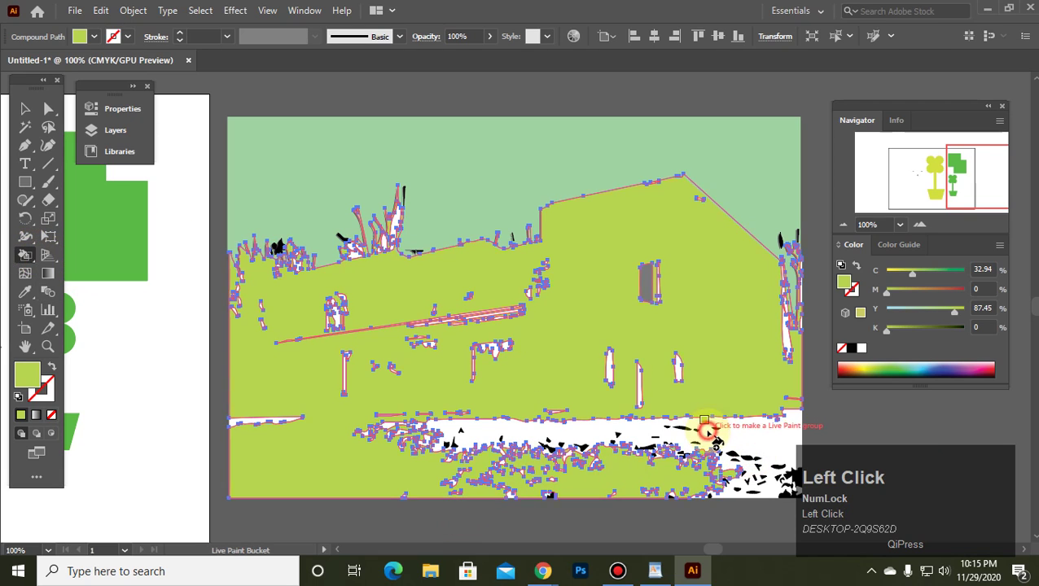
click(673, 260)
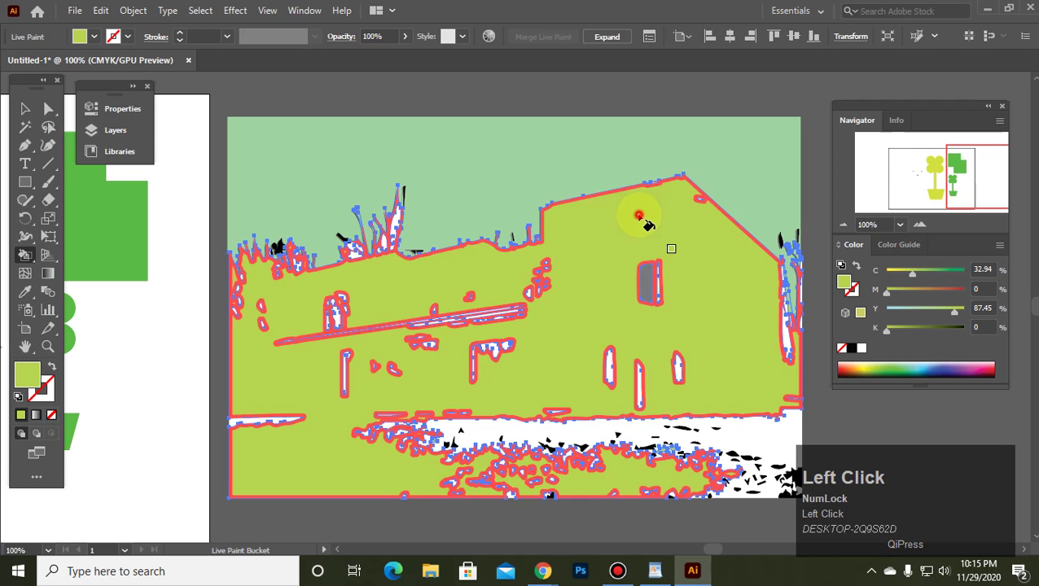
Live-paint the house wall green with 72.16% cyan and 100% yellow, and pick yellow-green with 23.53% cyan and 100% yellow.
click(893, 363)
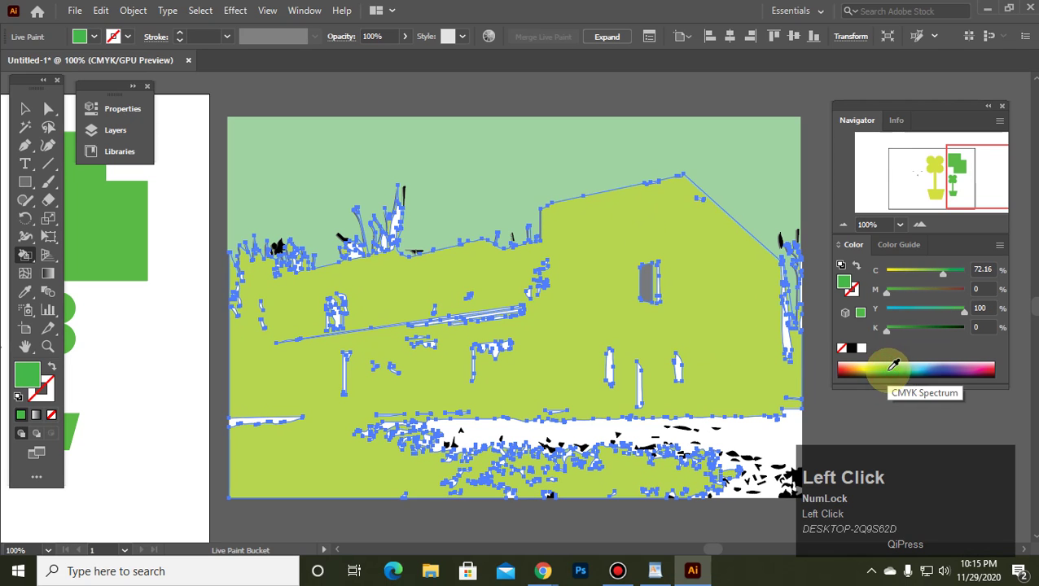
click(528, 260)
click(528, 258)
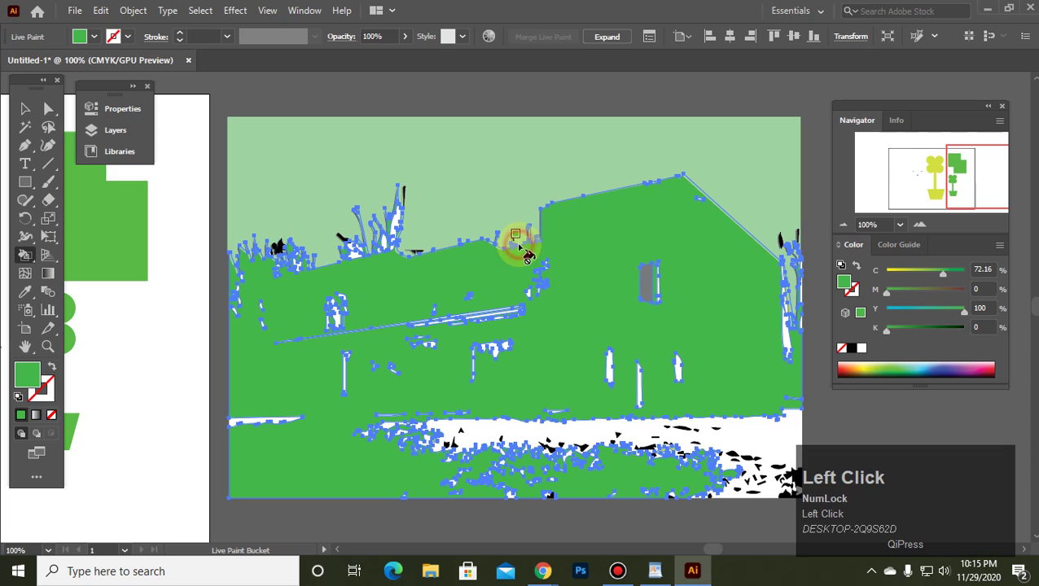
click(545, 293)
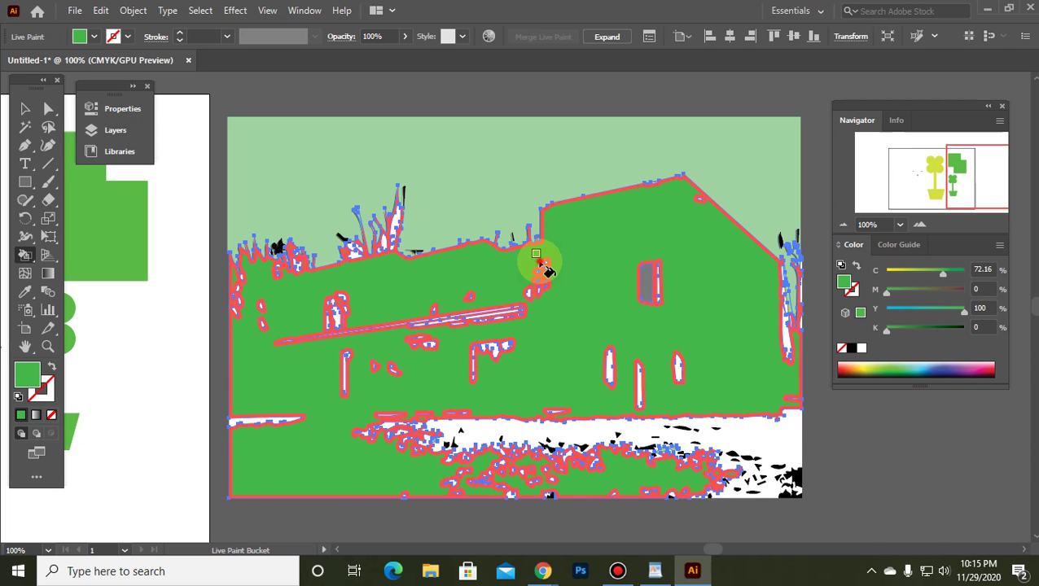
click(562, 281)
click(660, 289)
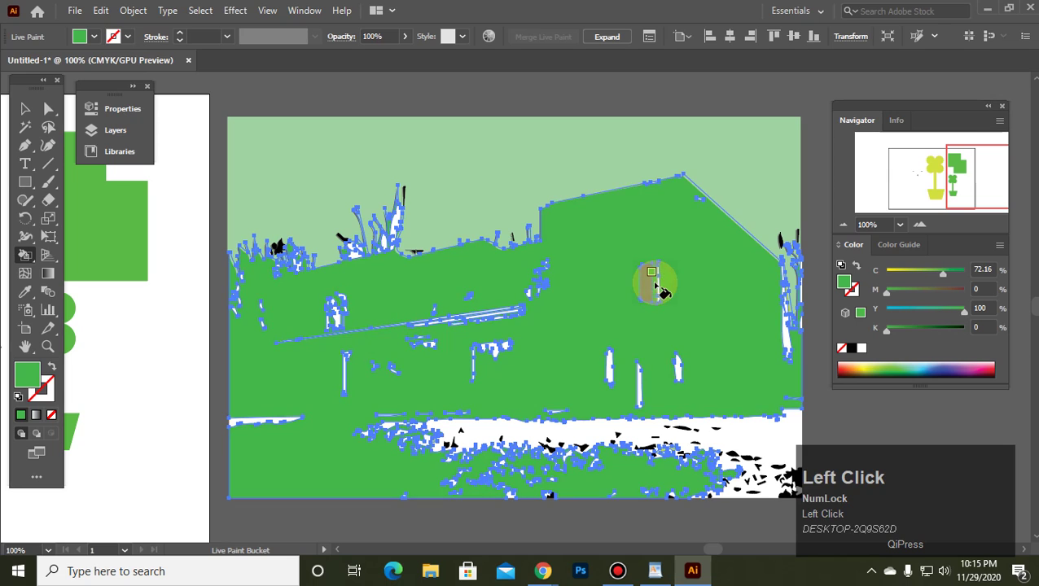
click(420, 457)
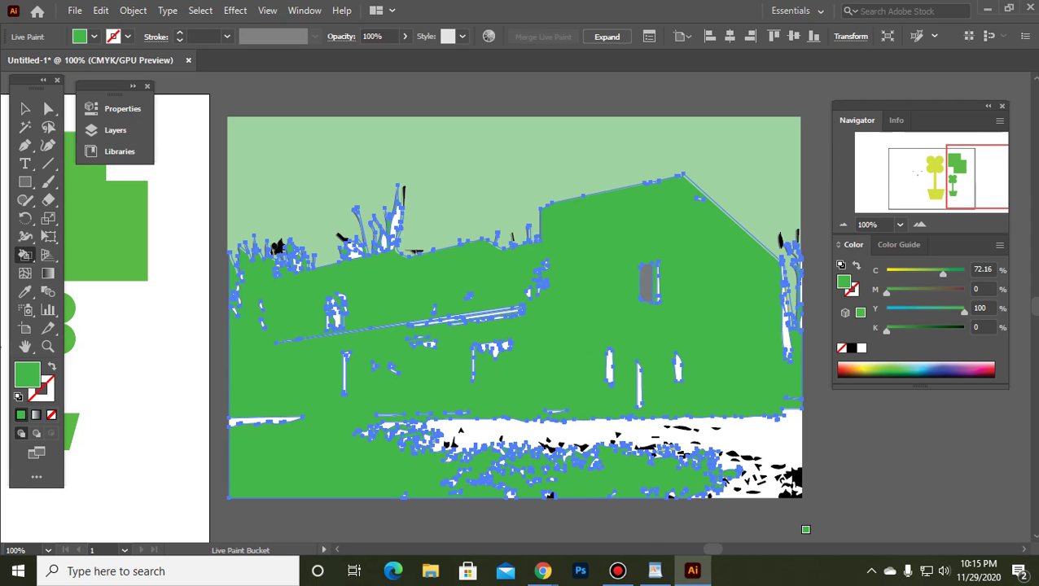
click(901, 369)
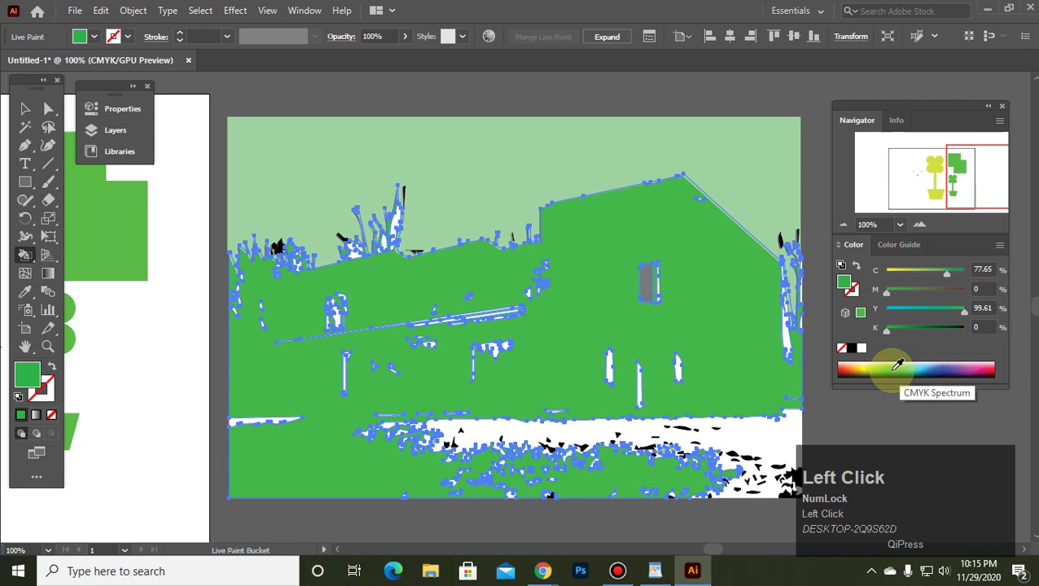
click(883, 368)
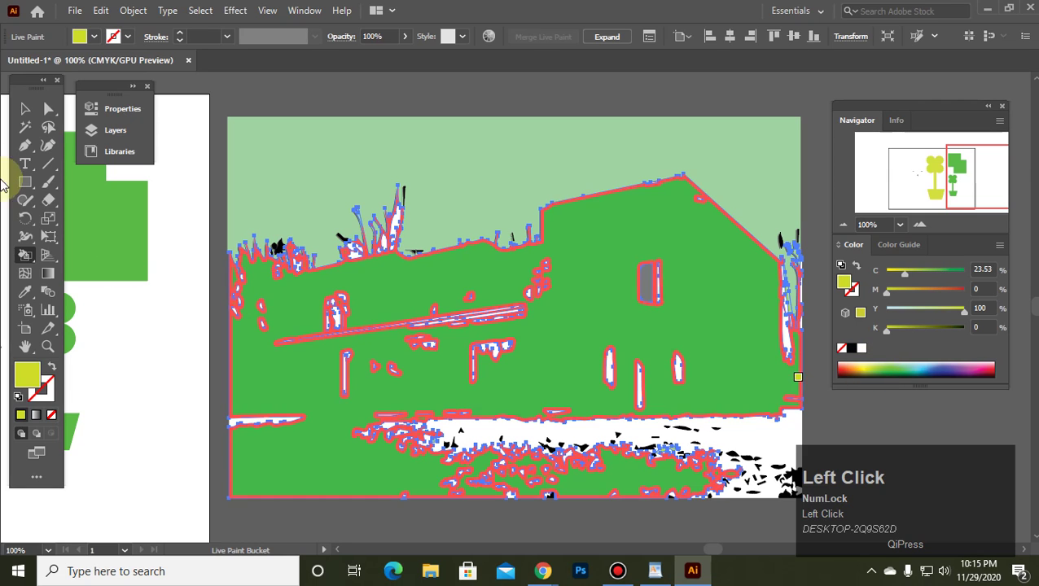
Directly select the sky path, pull its anchors at the wall corner and roof peak up into the sky, and deselect it.
click(48, 109)
click(498, 180)
click(537, 212)
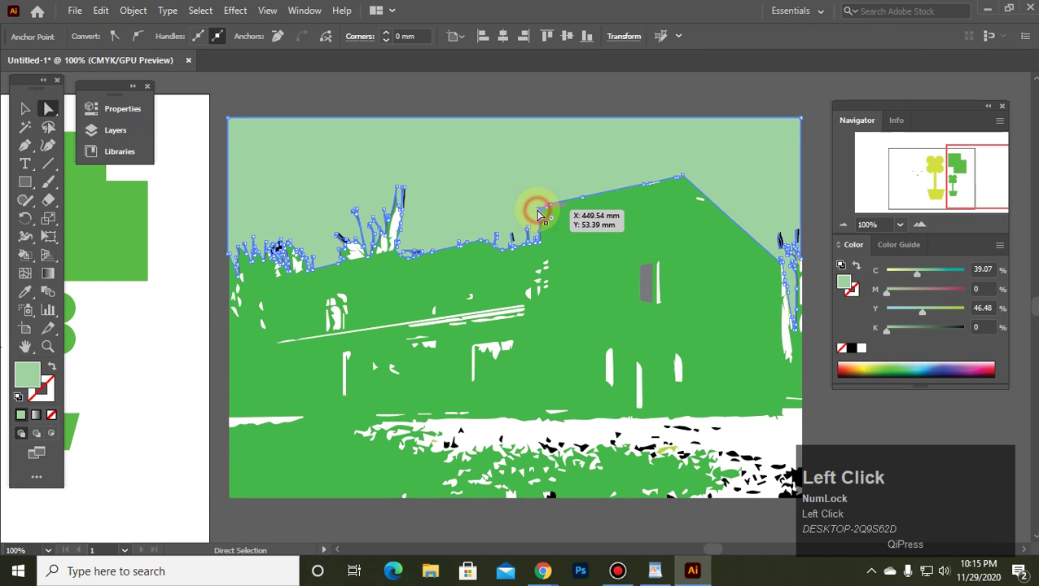
drag(539, 214, 507, 174)
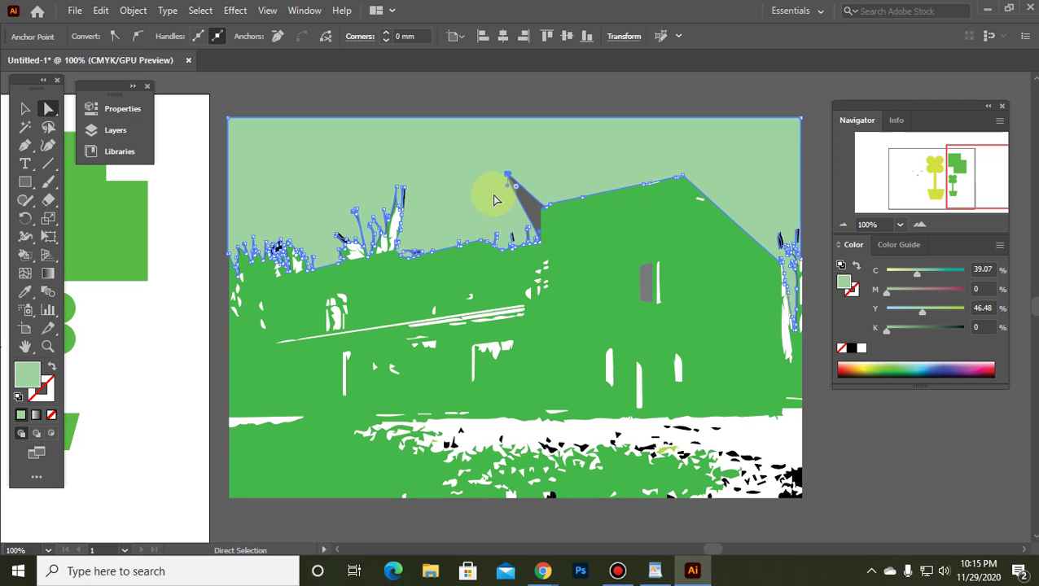
drag(685, 179, 659, 166)
click(664, 169)
click(552, 89)
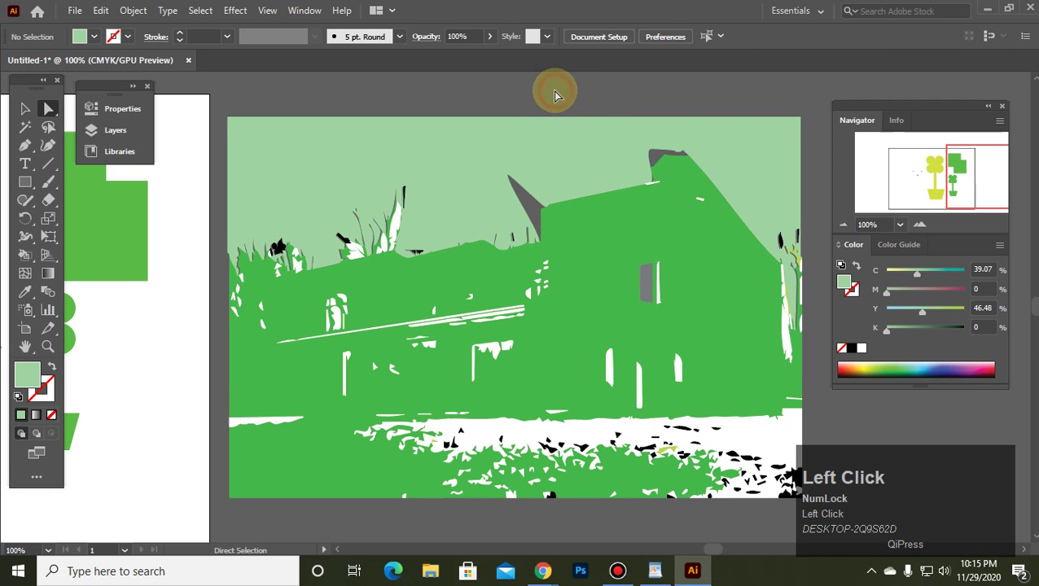
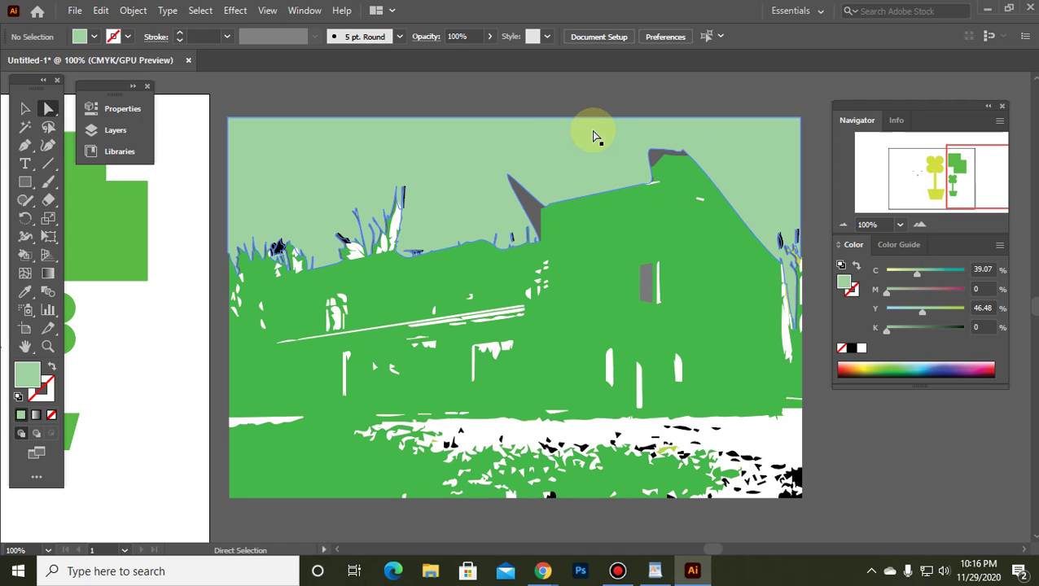
Switch to Chrome, find the Frank Lloyd Wright house illustration in the shape art homes results, and copy the image.
click(542, 571)
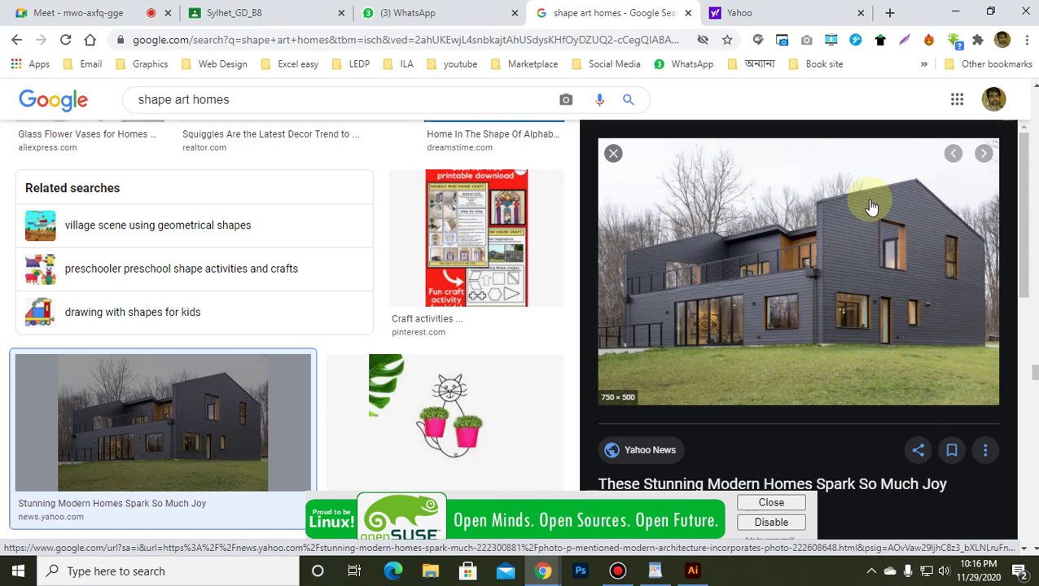
scroll(387, 271, down, 10)
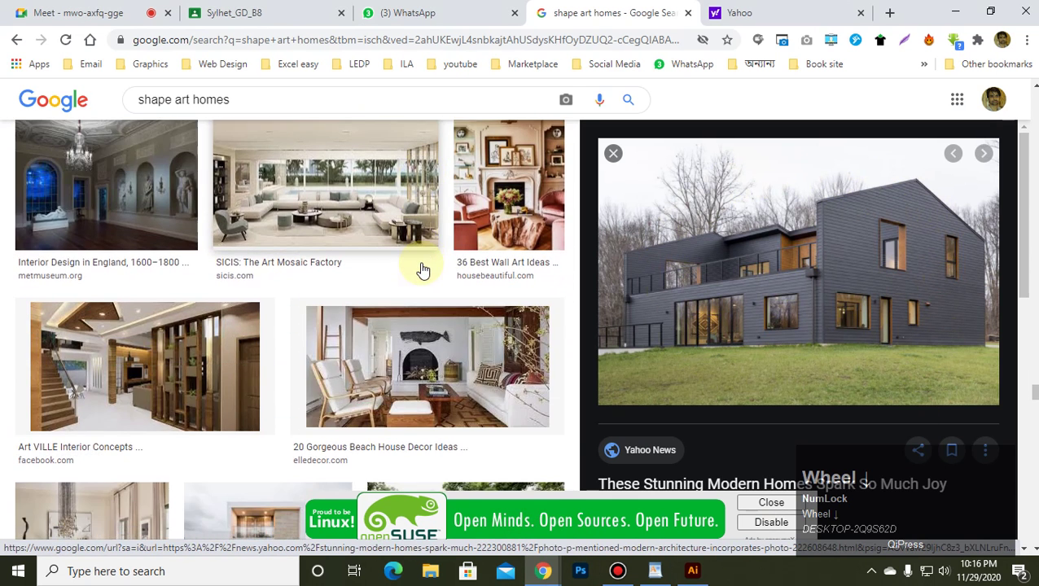
scroll(455, 337, down, 8)
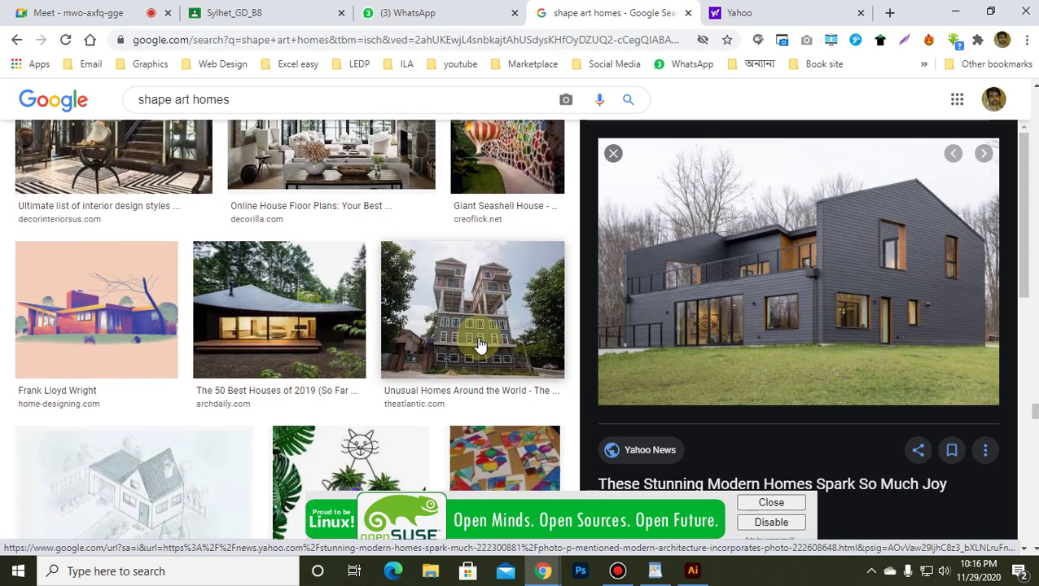
click(99, 323)
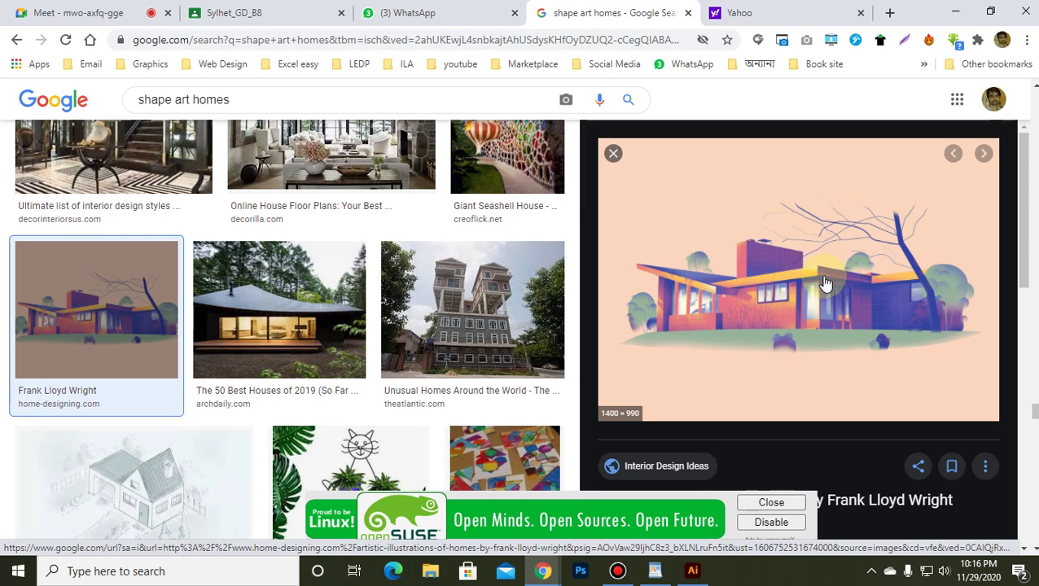
right_click(762, 275)
click(822, 454)
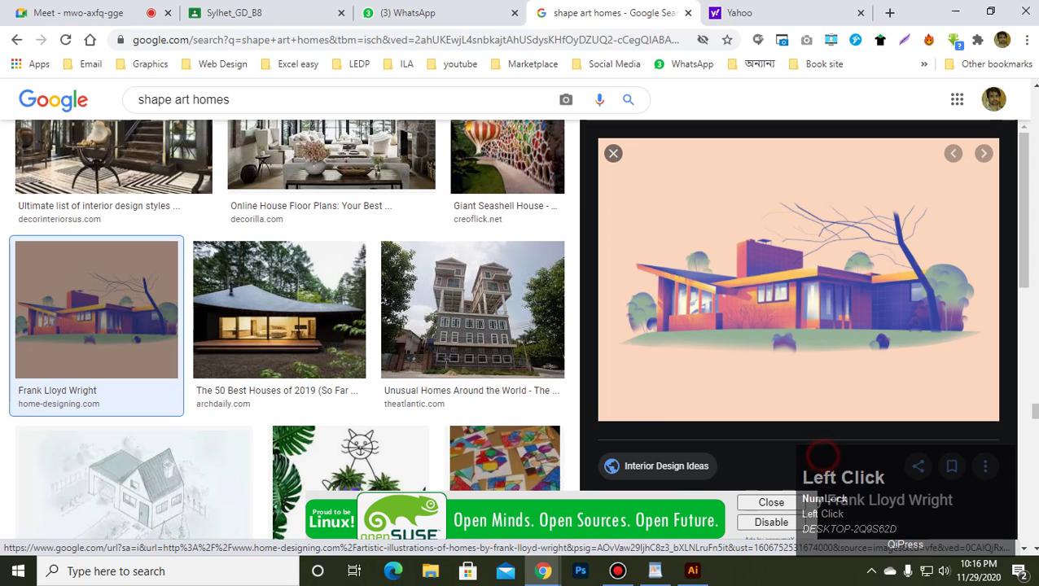
Switch back to Illustrator and delete the whole traced house artwork, including the slivers remaining along its edge.
click(693, 570)
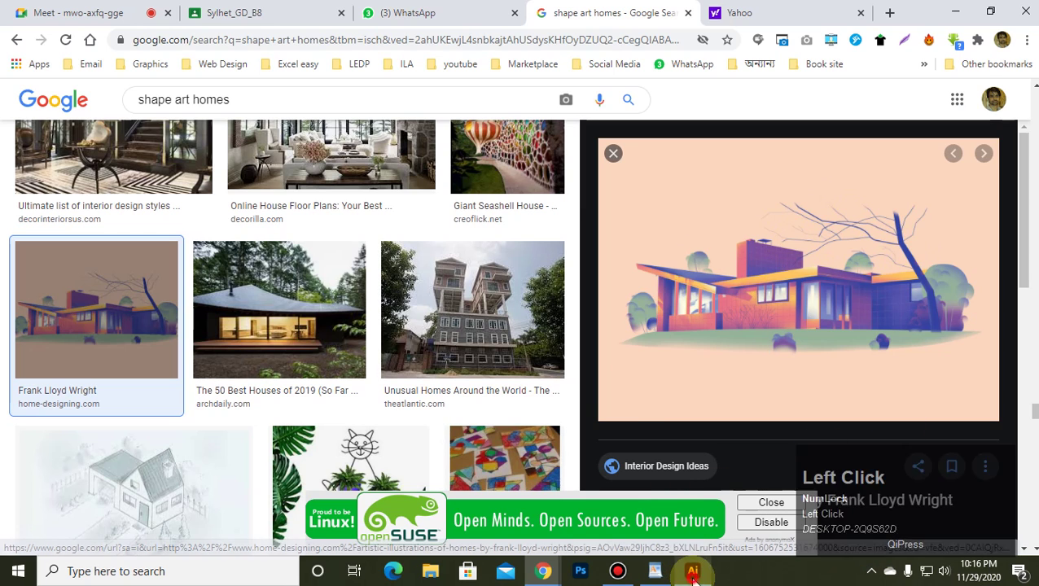
drag(224, 95, 794, 512)
key(Delete)
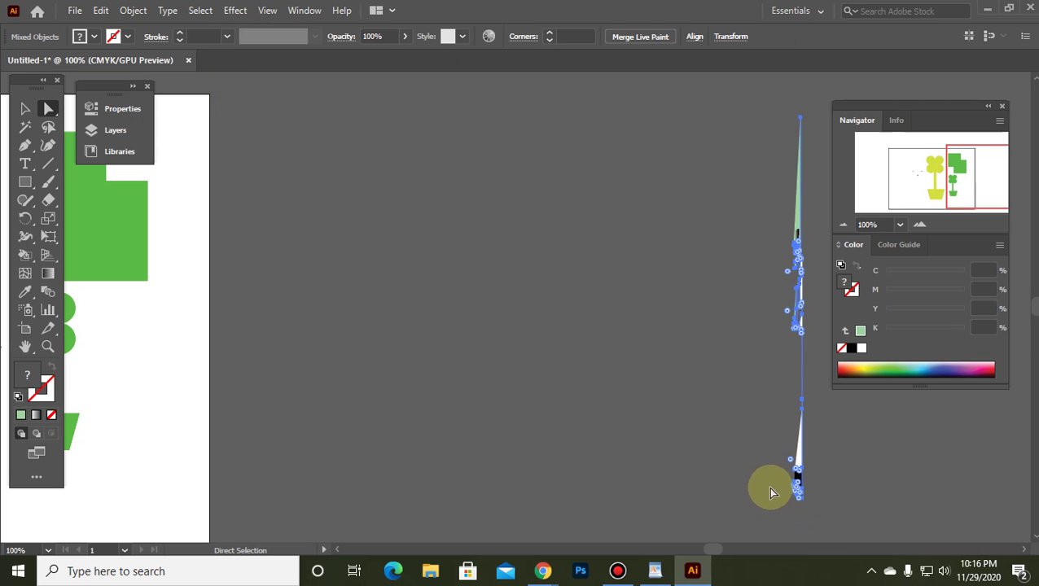
key(Delete)
drag(621, 104, 832, 412)
key(Delete)
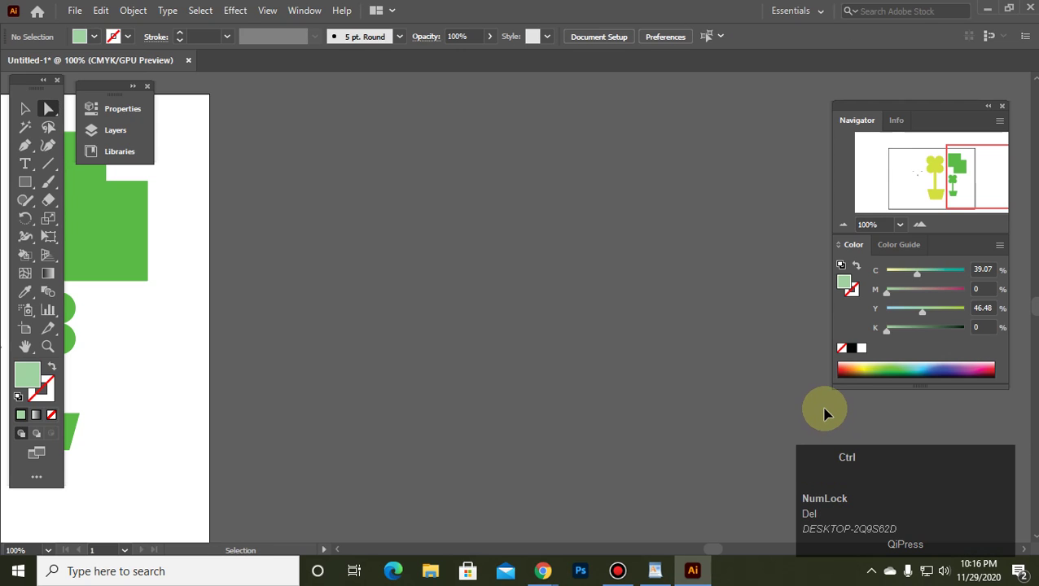
Paste the copied house illustration, scale it down, and place it just outside the artboard beside the green shapes.
key(ctrl+v)
alt+scroll(657, 313, down, 5)
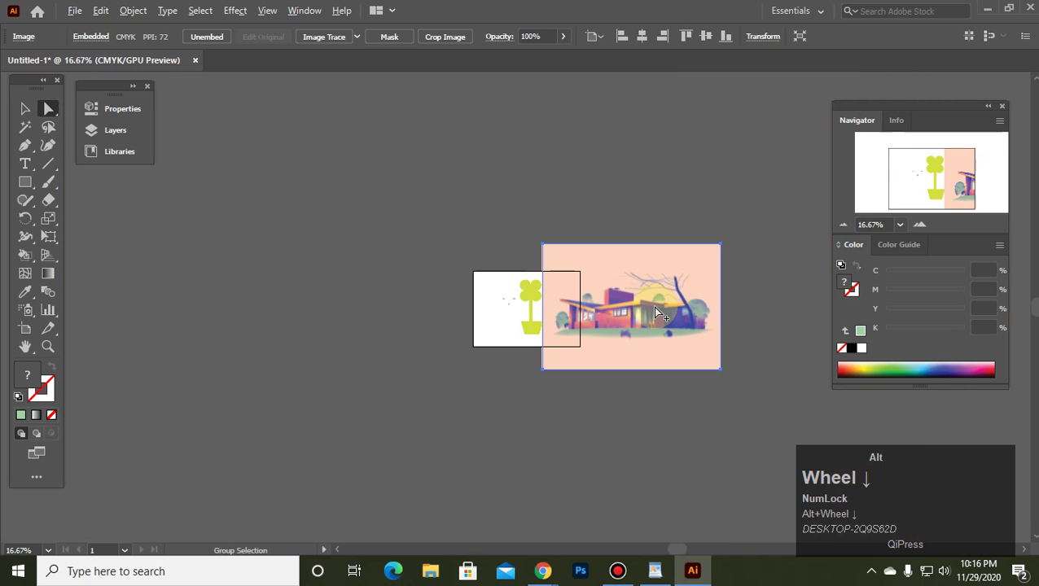
click(24, 108)
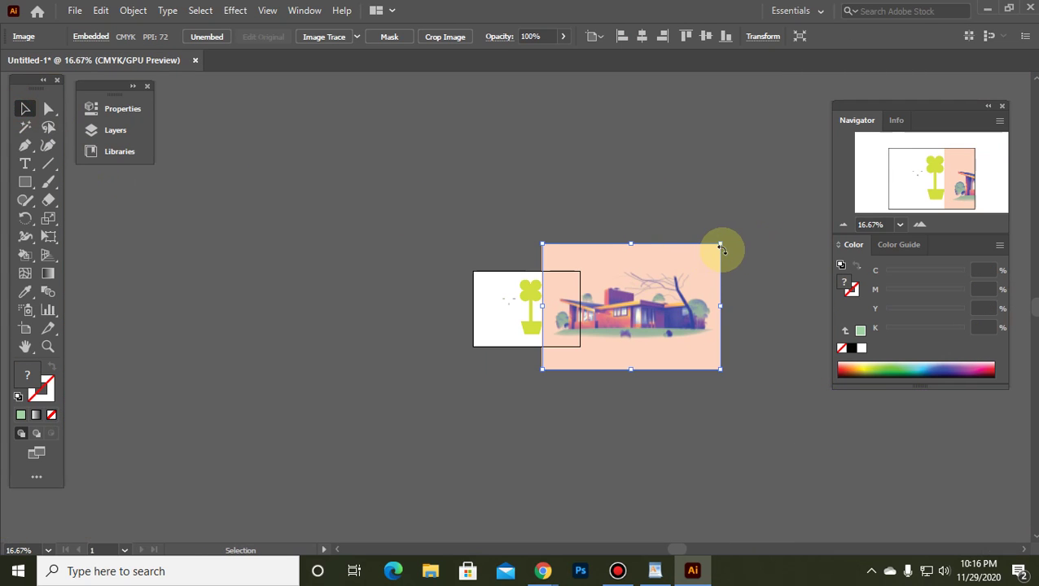
drag(720, 245, 642, 298)
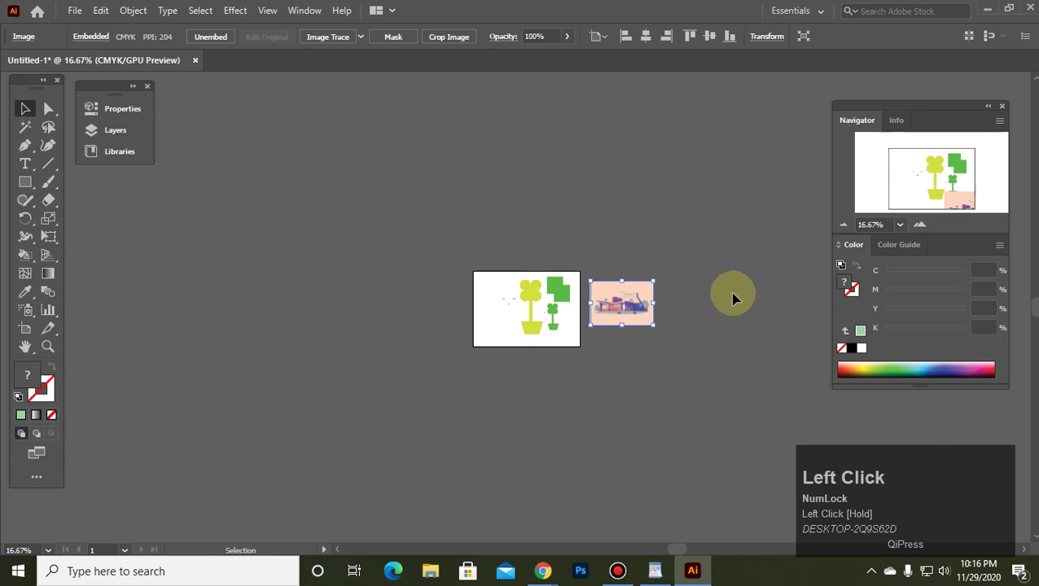
alt+scroll(732, 290, up, 5)
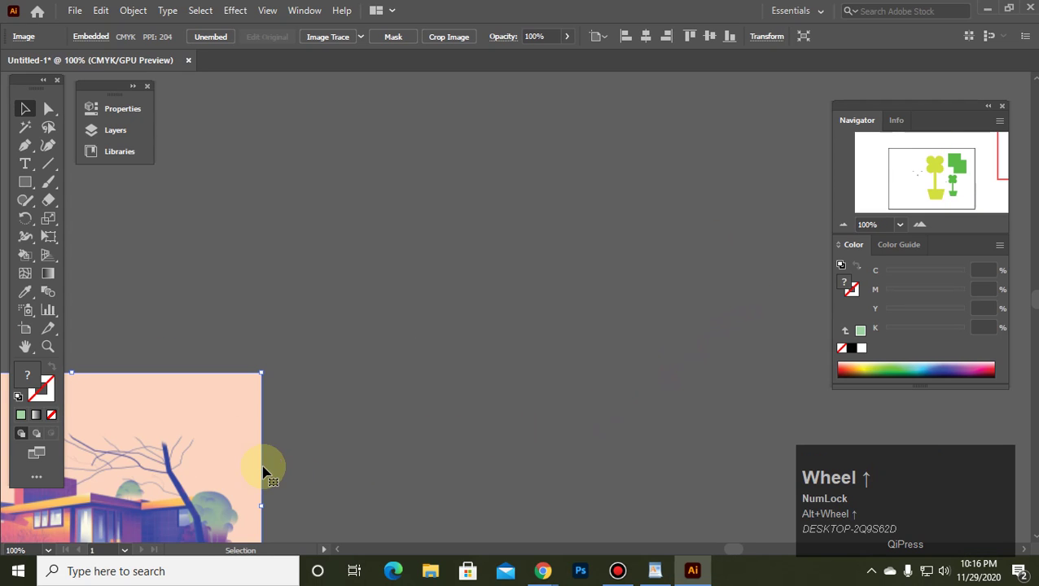
key(space)
drag(192, 454, 640, 214)
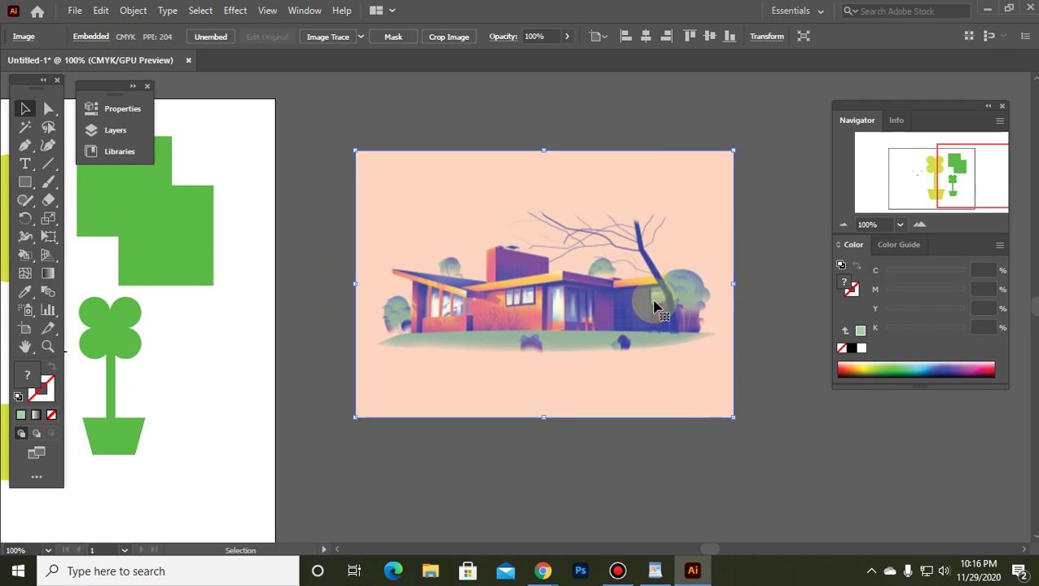
Trace the house illustration with the default preset, expand and ungroup the tracing, and deselect everything.
click(330, 38)
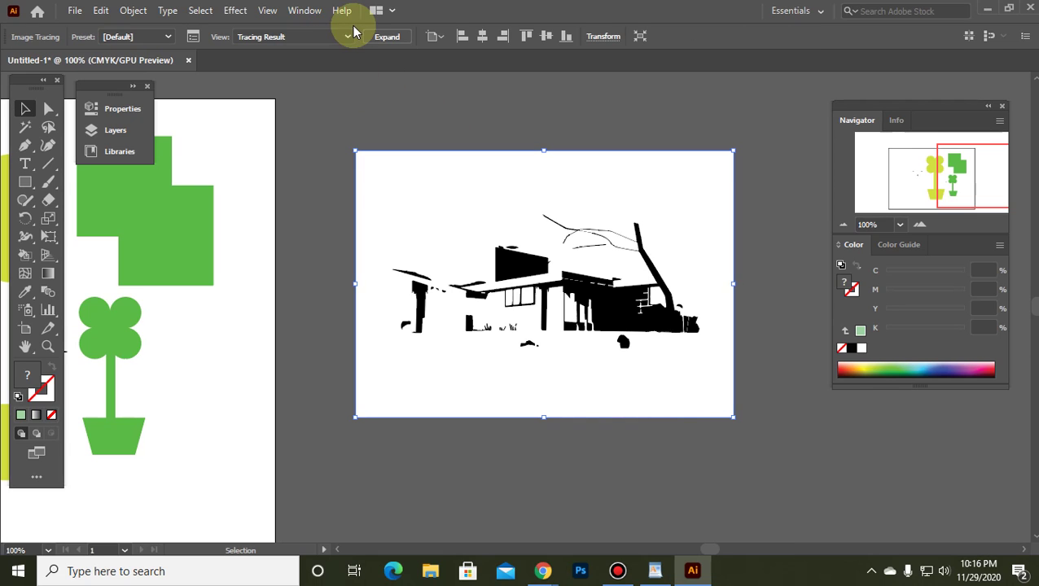
click(389, 38)
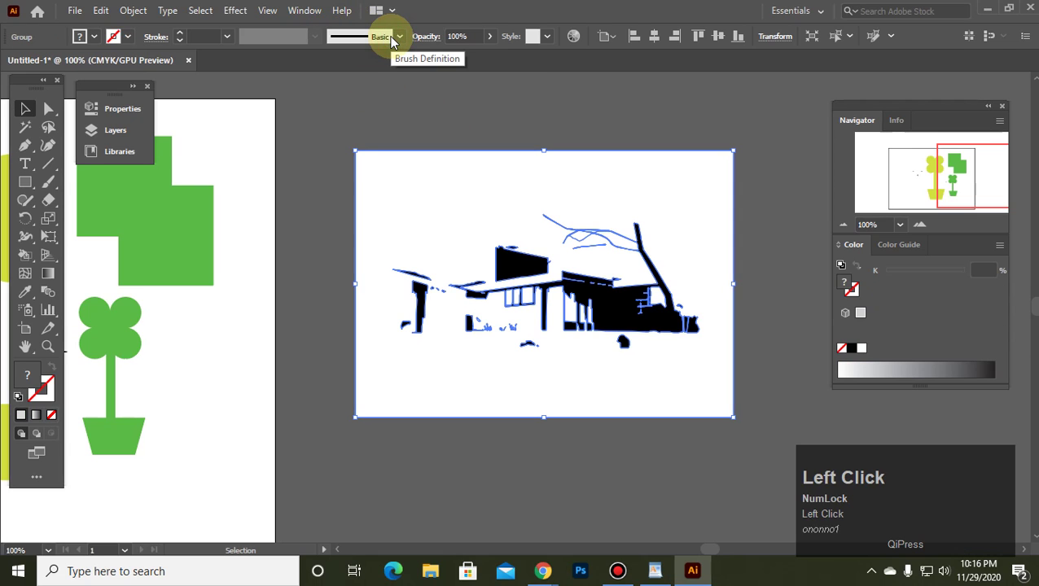
click(544, 427)
click(549, 396)
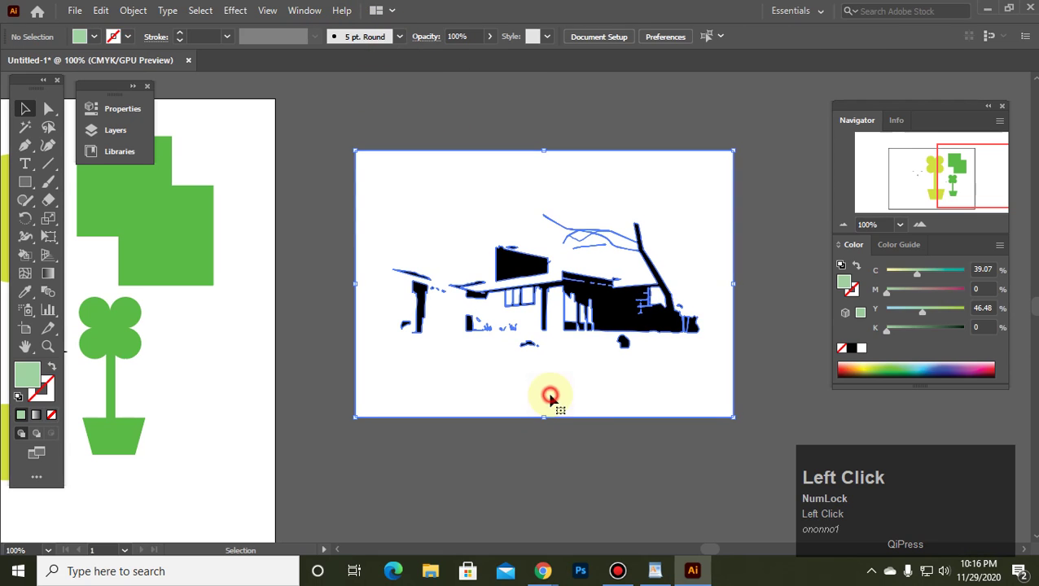
right_click(602, 398)
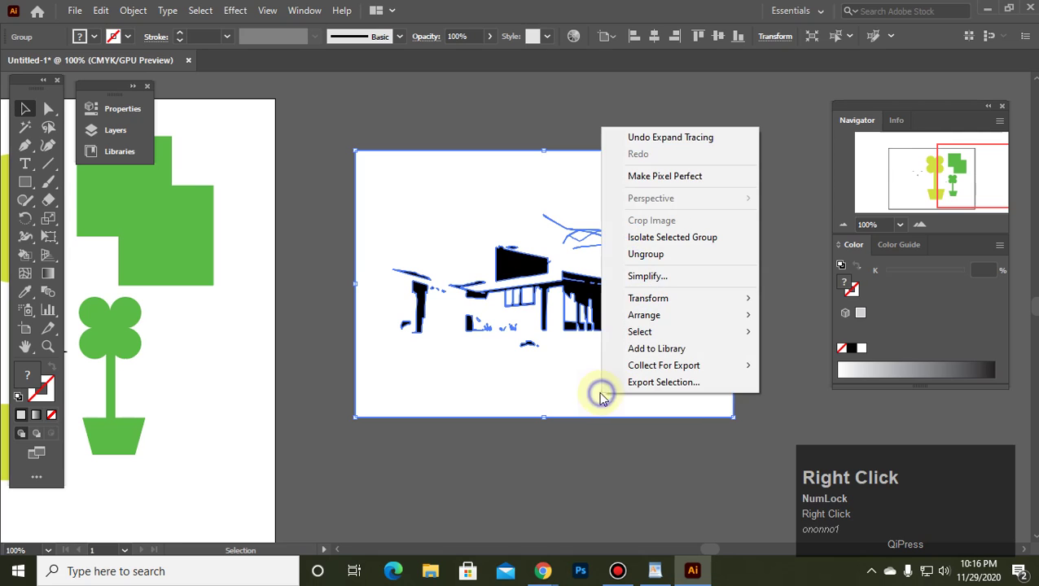
click(653, 256)
click(648, 475)
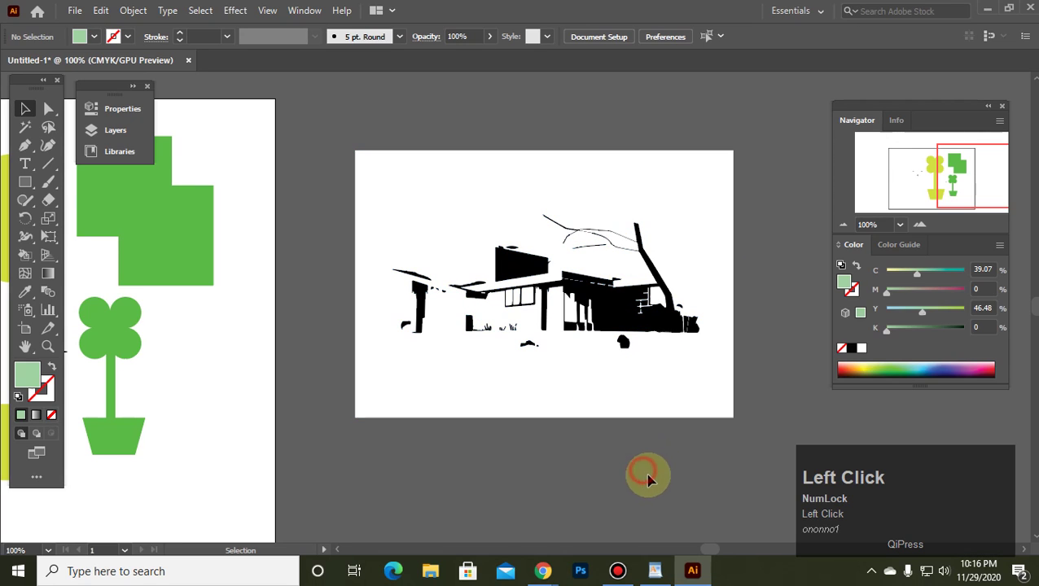
Isolate the white background compound path of the traced house and shift it slightly downward.
double_click(633, 393)
drag(656, 462, 679, 185)
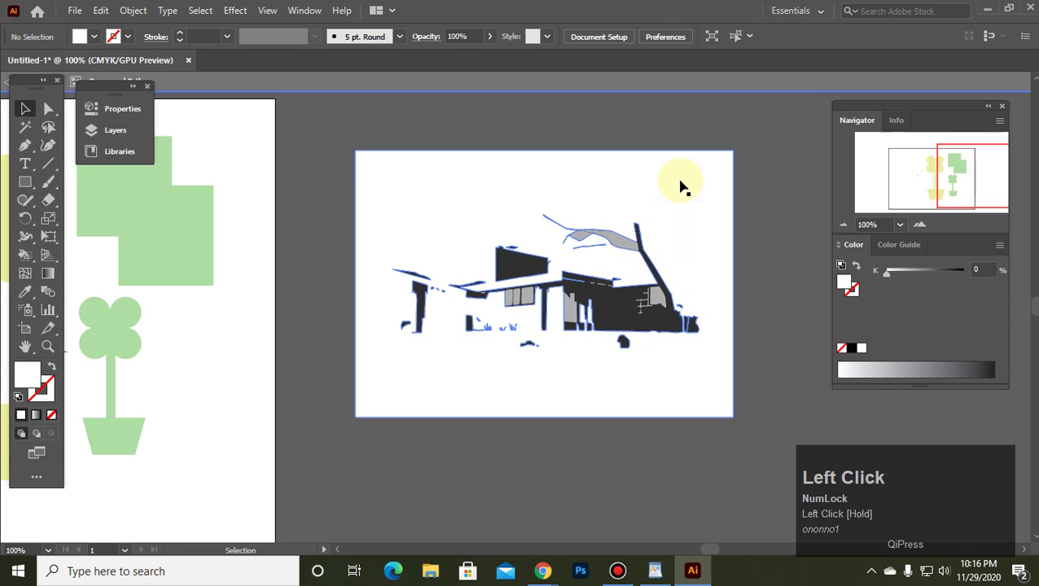
drag(581, 252, 707, 477)
drag(637, 499, 627, 229)
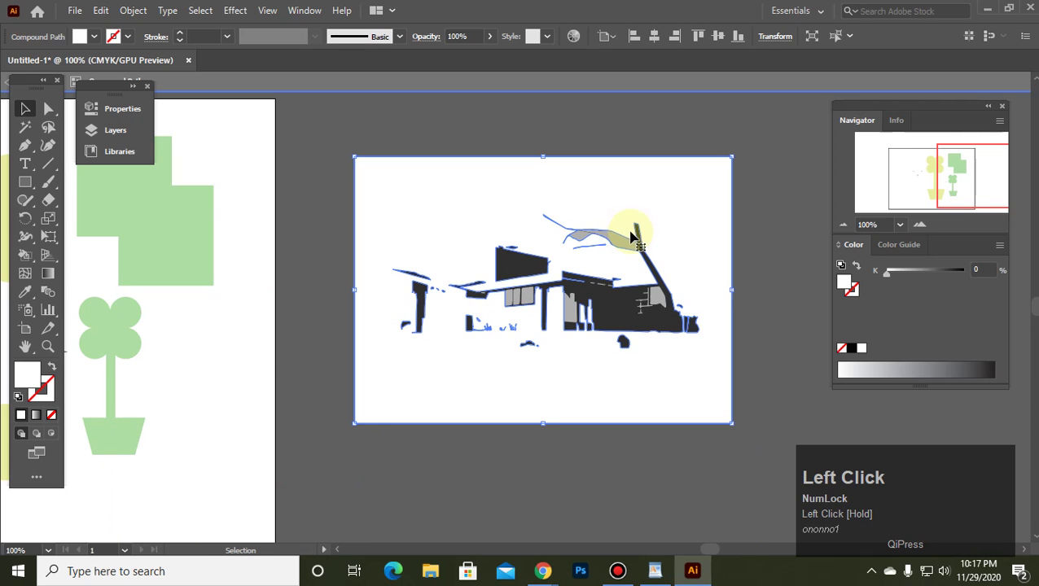
Try gray fills on the isolated background path, from 76.08% down to 16.08% black.
click(958, 370)
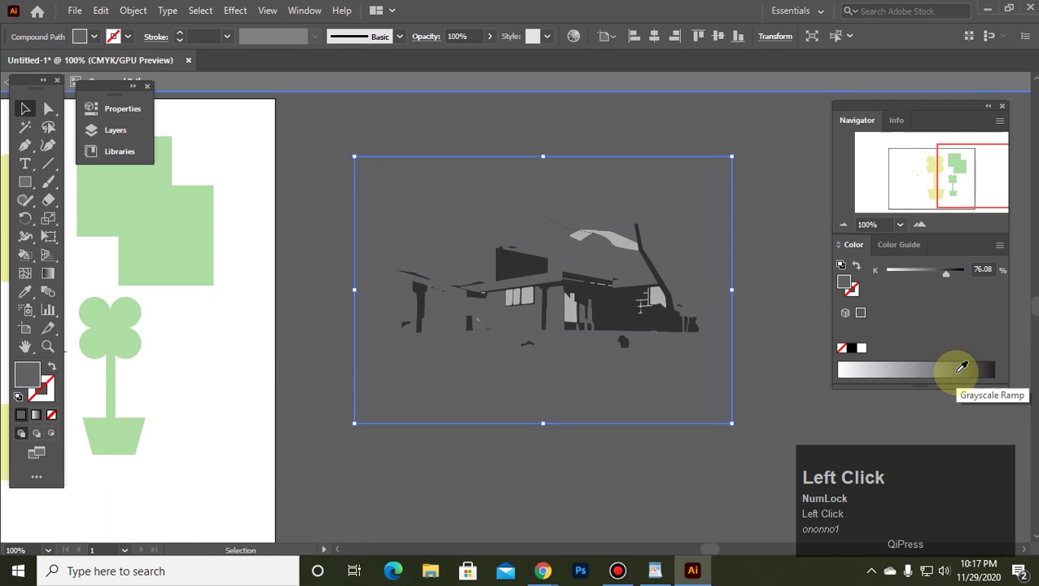
click(887, 368)
click(877, 368)
click(872, 368)
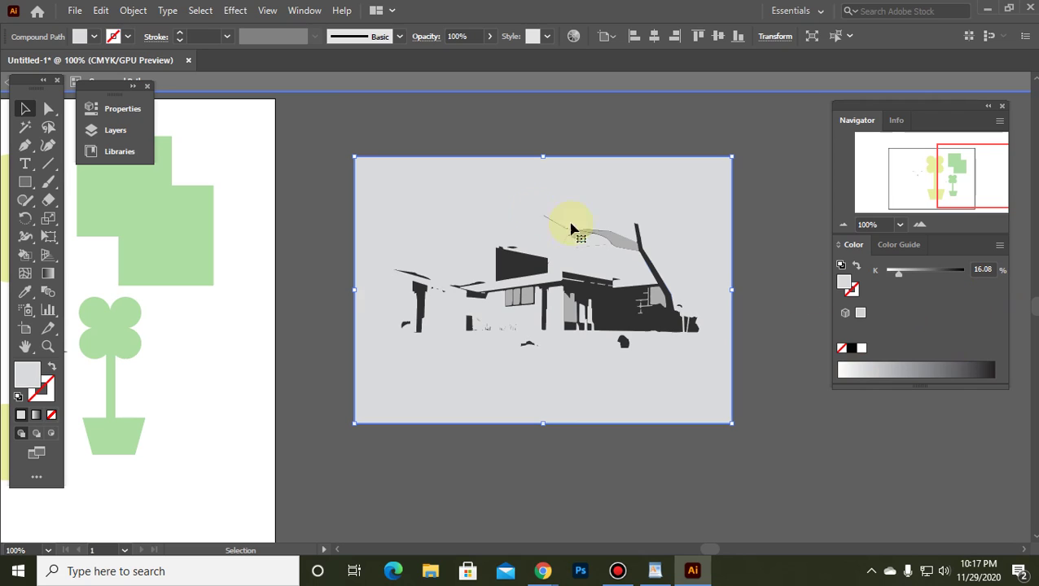
Try the dark green swatch on the background path and settle on the yellow swatch with 5% cyan and 90% yellow.
click(290, 35)
click(80, 36)
click(75, 76)
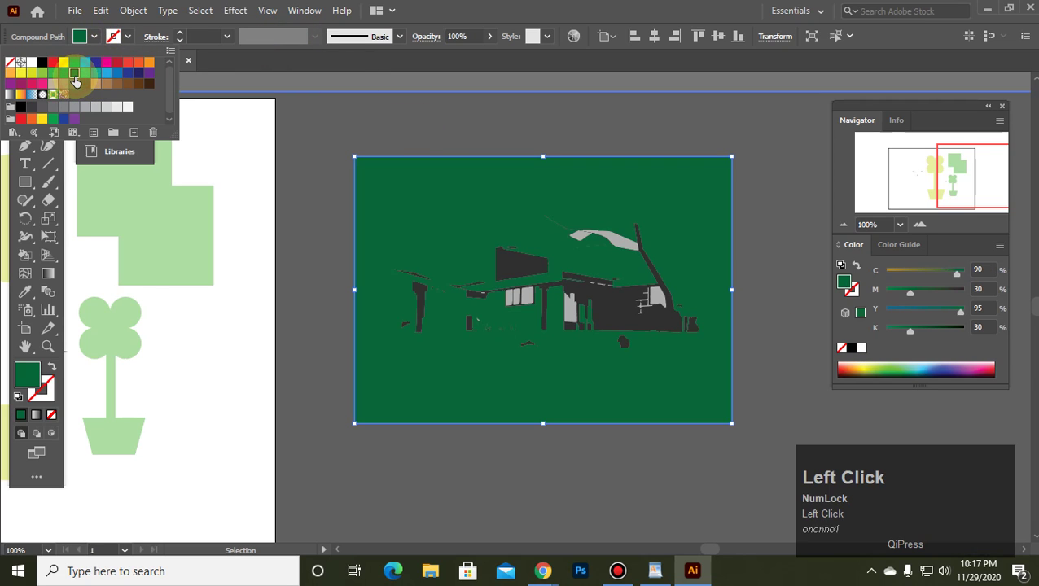
click(22, 74)
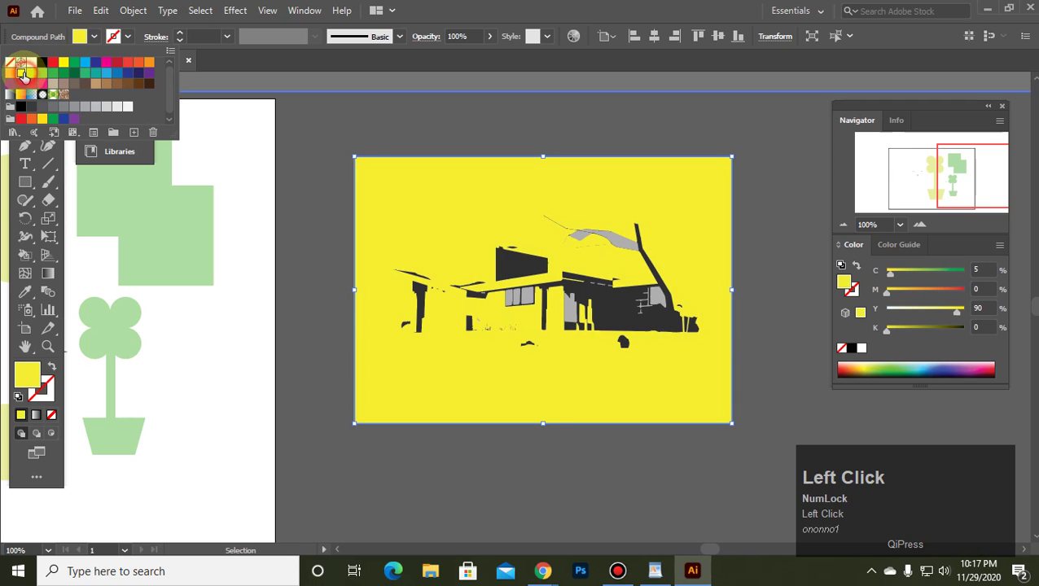
Try the red and orange swatches on the background path, settle on the gray swatch with 20% black, and deselect.
click(128, 62)
click(149, 62)
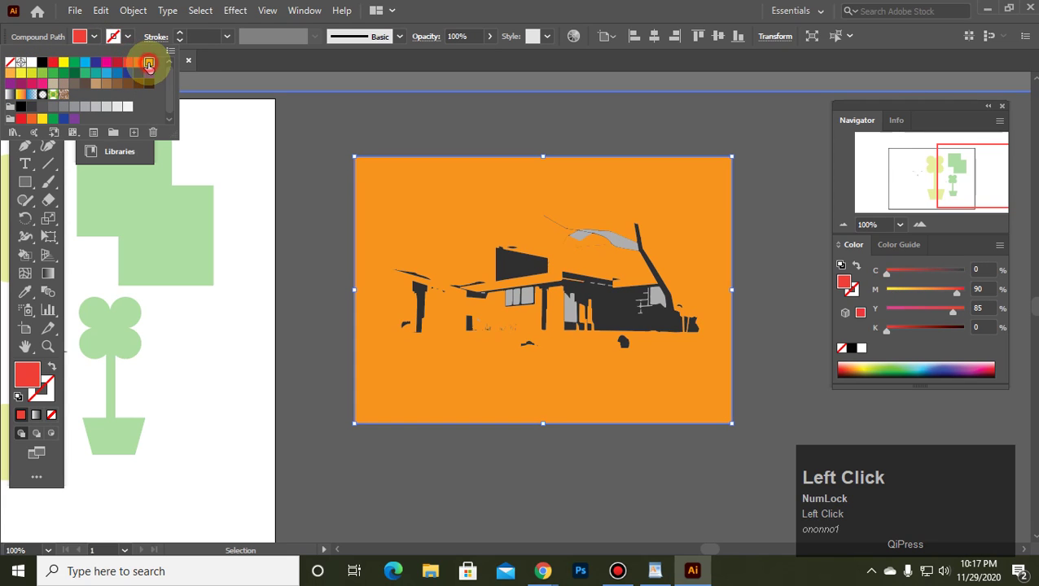
click(105, 106)
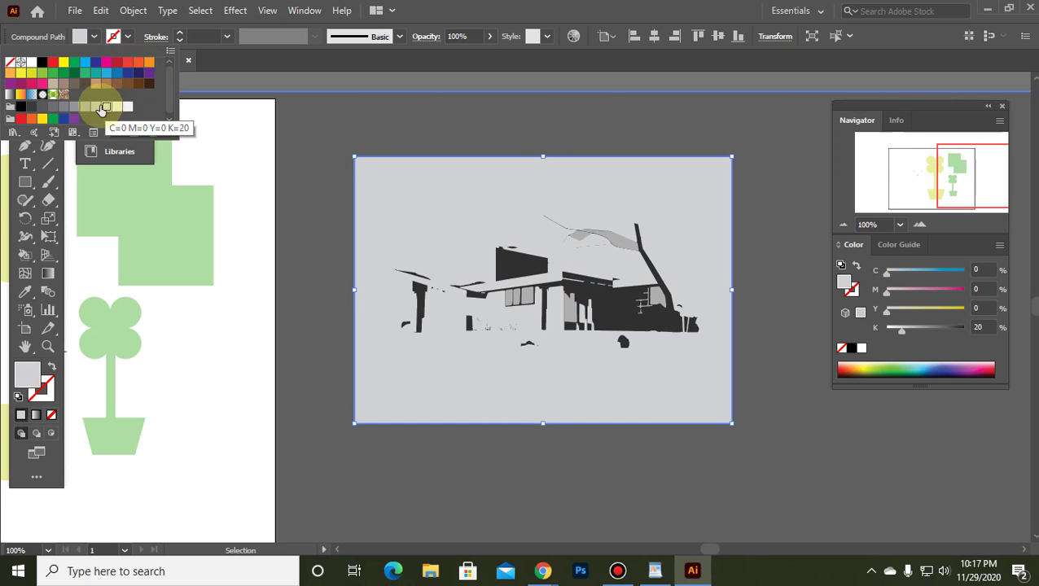
click(505, 480)
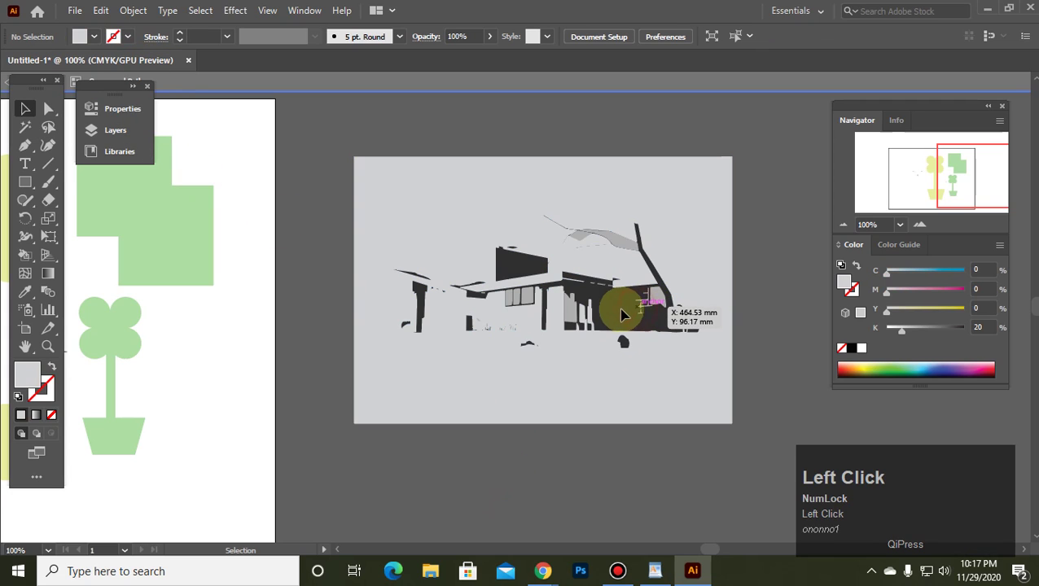
Try to pick and shift the dark wall section of the house with Direct Selection, and undo the attempt.
click(48, 108)
click(620, 318)
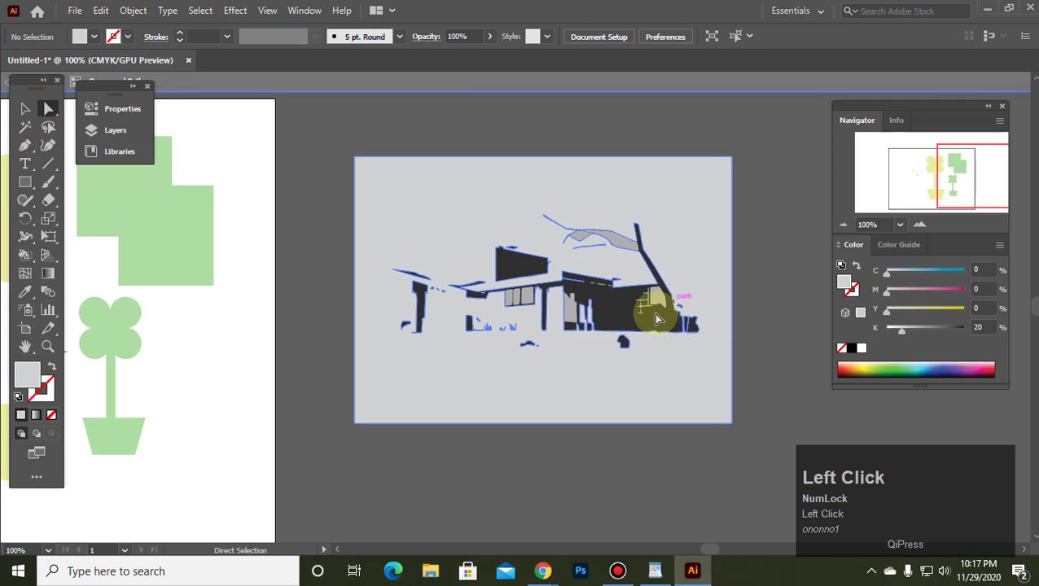
click(624, 323)
drag(631, 298, 655, 344)
key(ctrl+z)
click(612, 313)
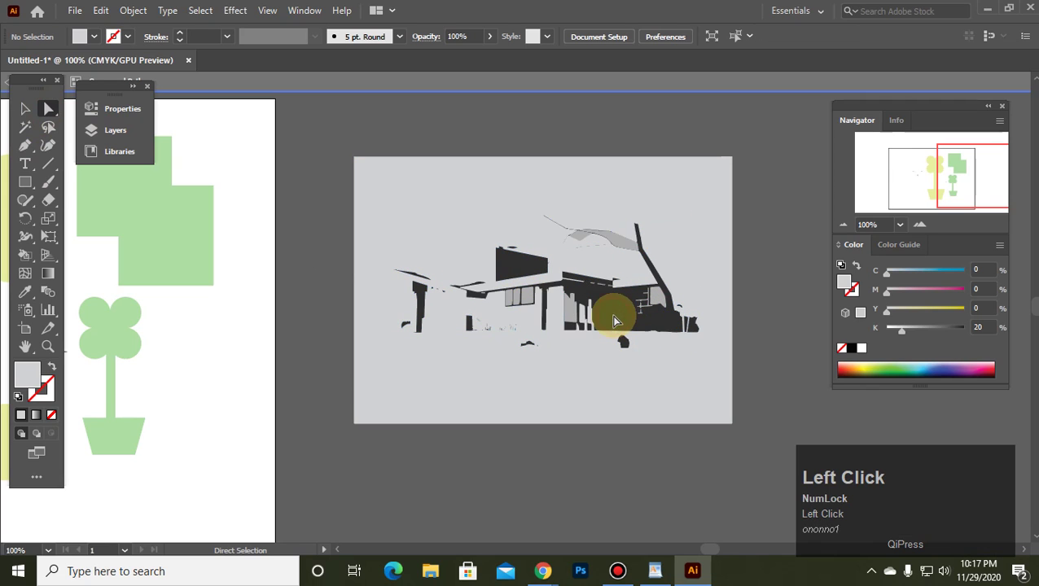
Direct-select the dark trapezoid block's outline above the roof and apply a lime green fill with 41.57% cyan and 100% yellow.
click(506, 269)
click(513, 256)
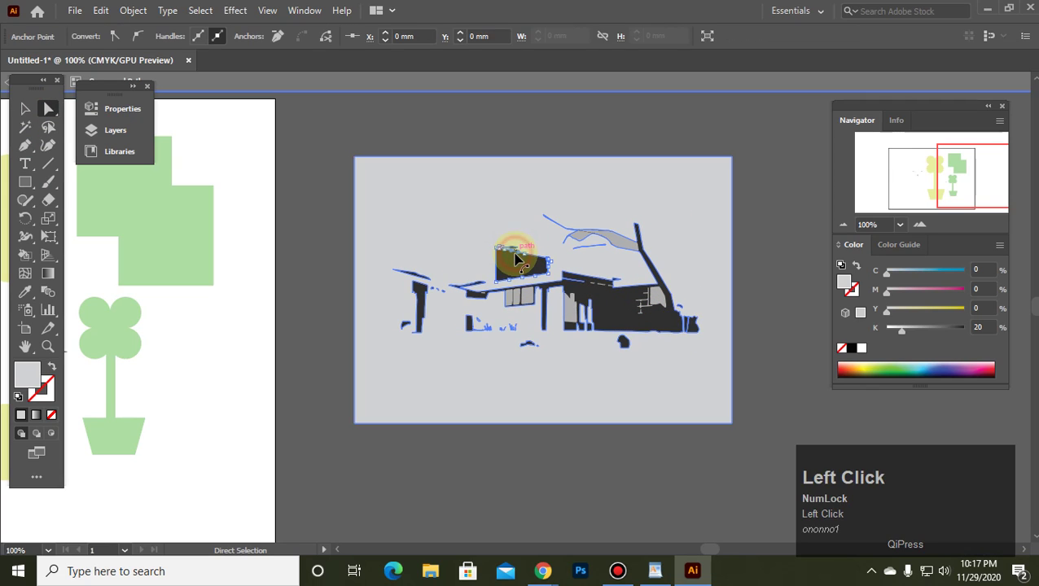
alt+scroll(539, 264, up, 2)
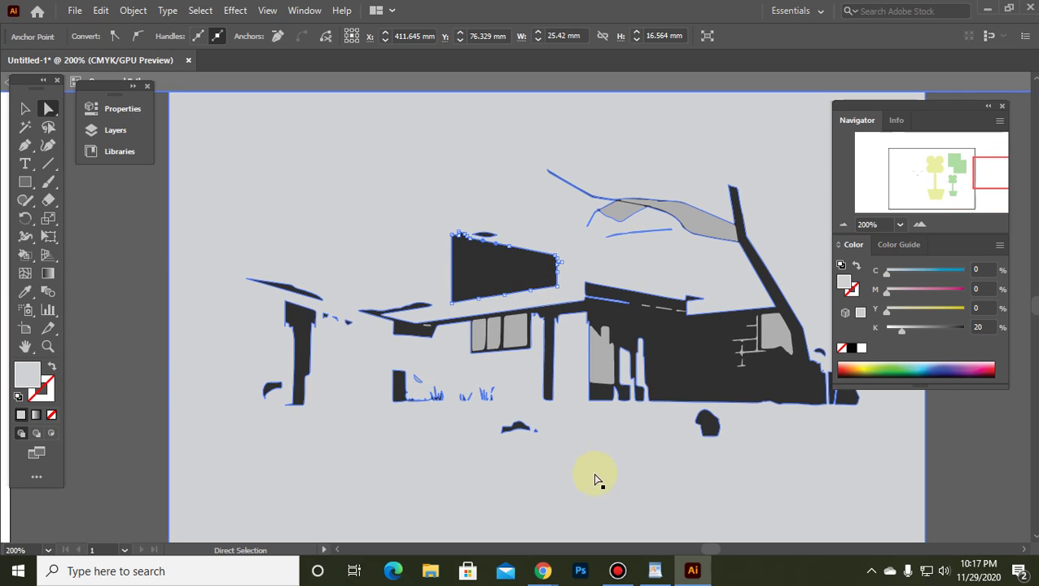
click(877, 363)
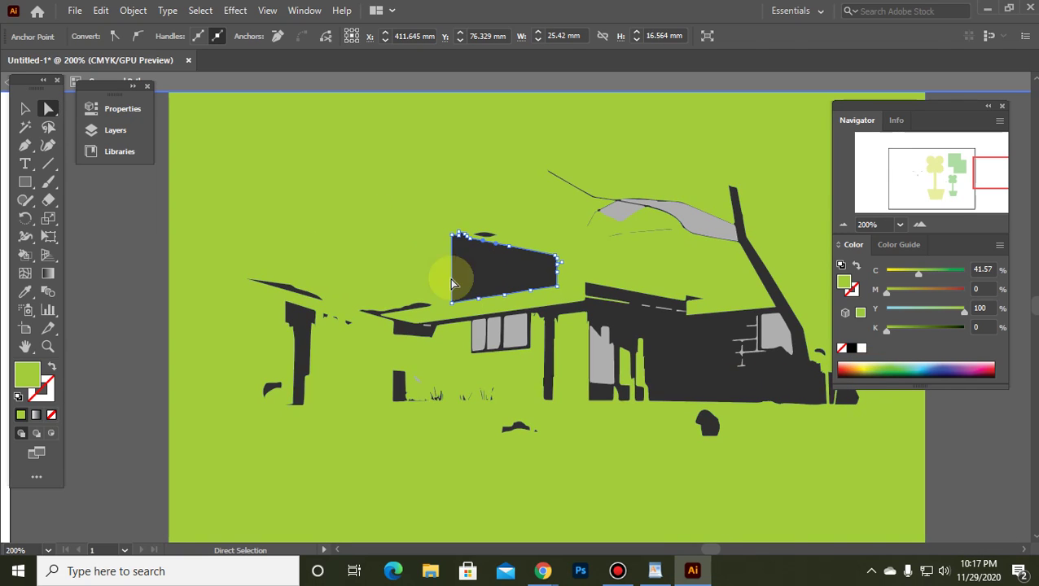
click(406, 232)
Direct-select the top edge of the trapezoid block and apply a pale yellow fill with 3.14% cyan and 54.51% yellow.
click(510, 260)
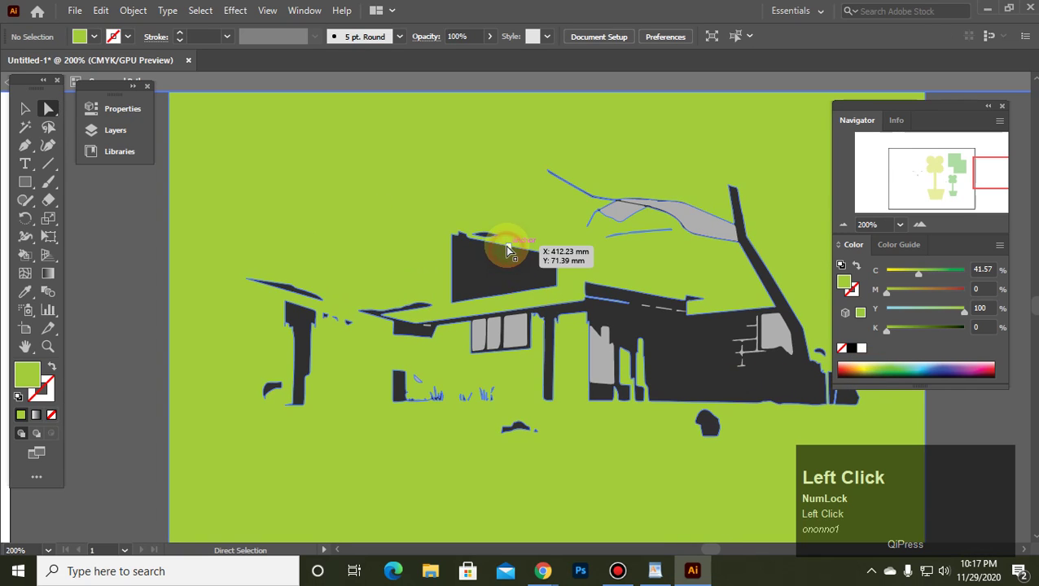
click(505, 241)
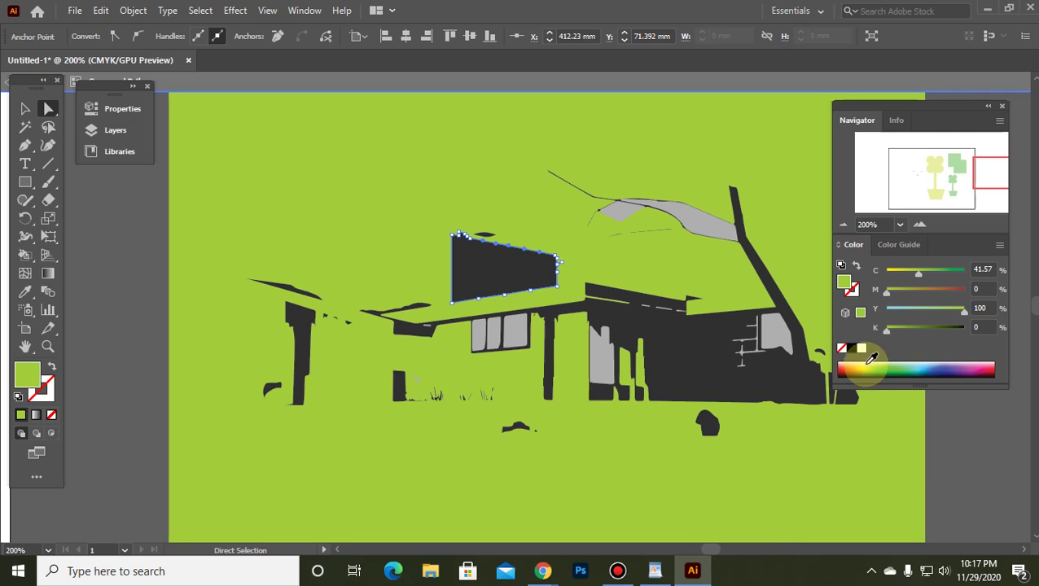
click(861, 365)
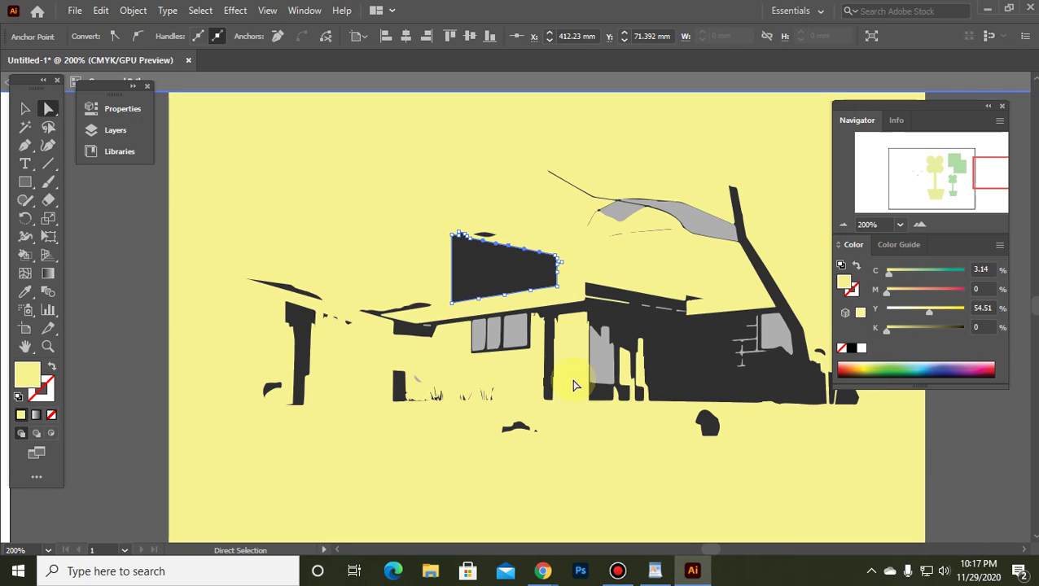
Direct-select the main house outline including the tree and apply a green fill with 49.41% cyan and 95.29% yellow.
click(515, 332)
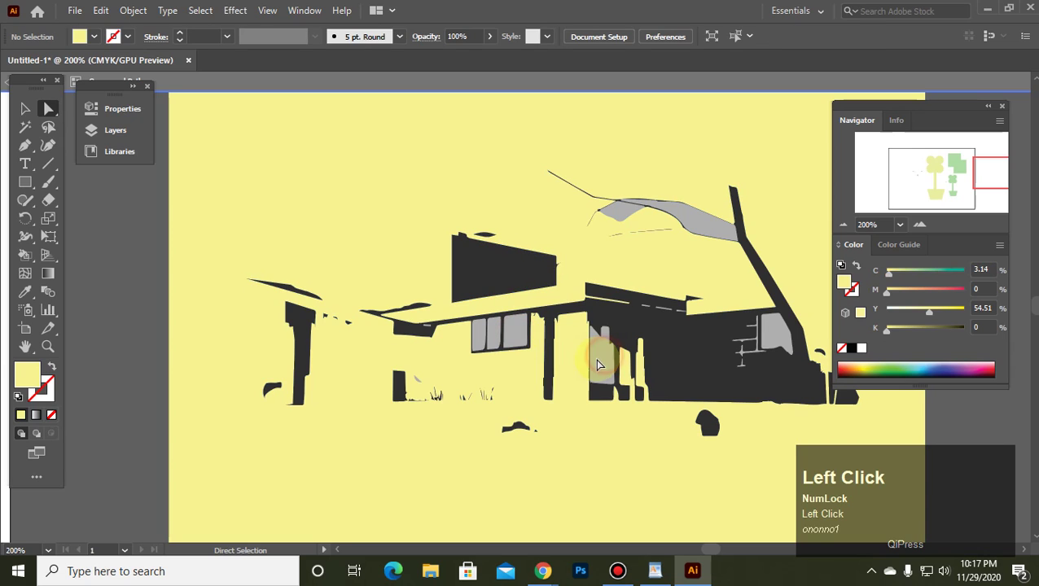
click(596, 364)
click(886, 365)
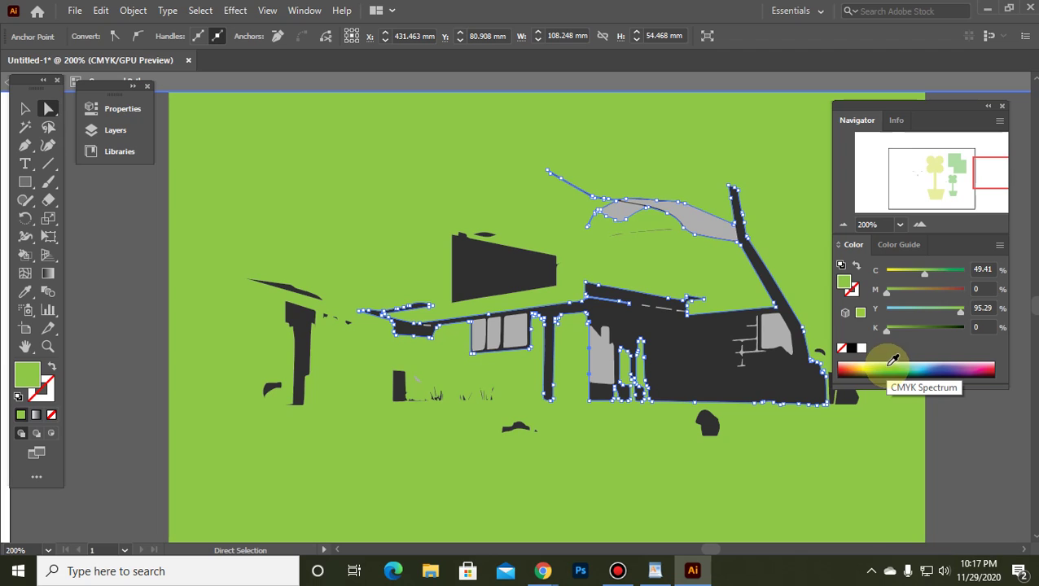
Move the outer background rectangle away to the left of the house outlines with Direct Selection.
click(770, 118)
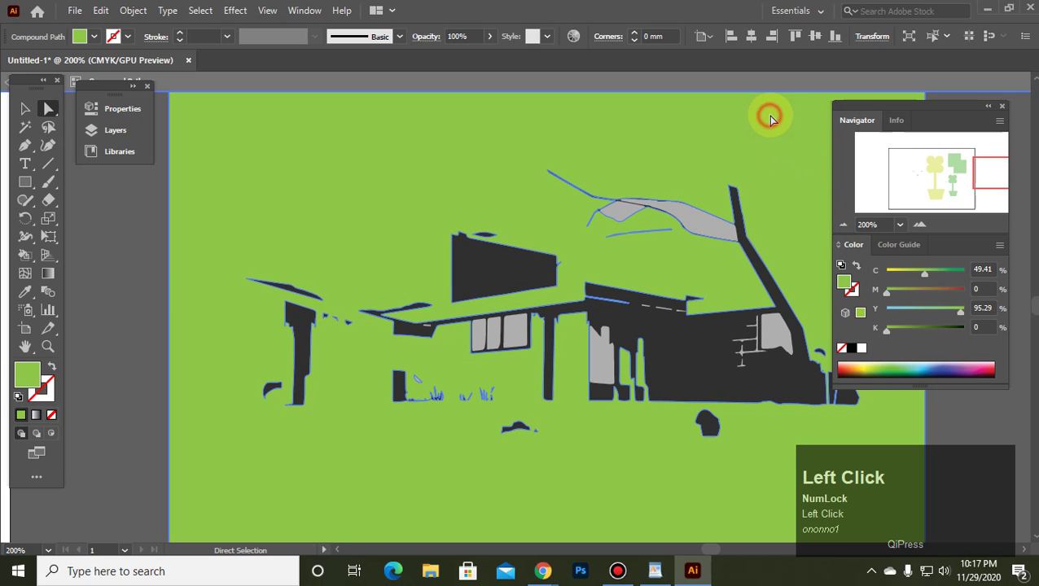
drag(776, 117, 487, 463)
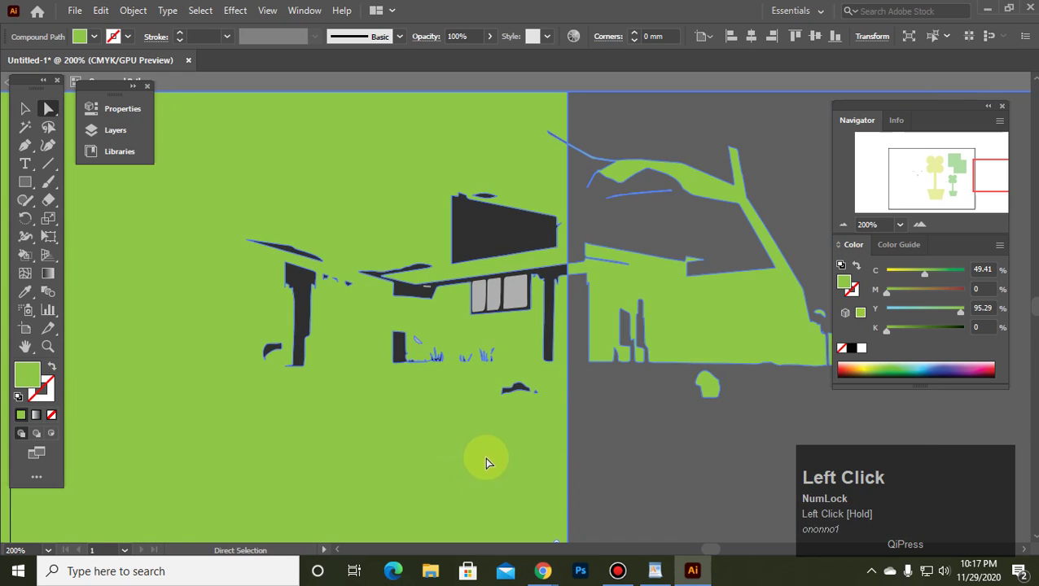
click(272, 463)
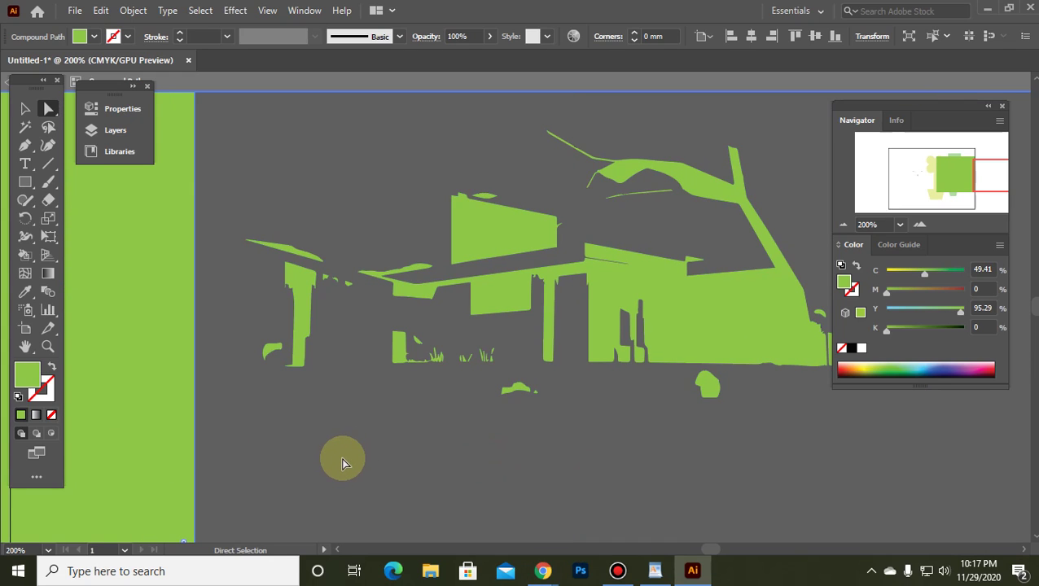
Select the main house outline and apply a yellow fill with 3.92% cyan and 74.12% yellow, then deselect.
click(711, 298)
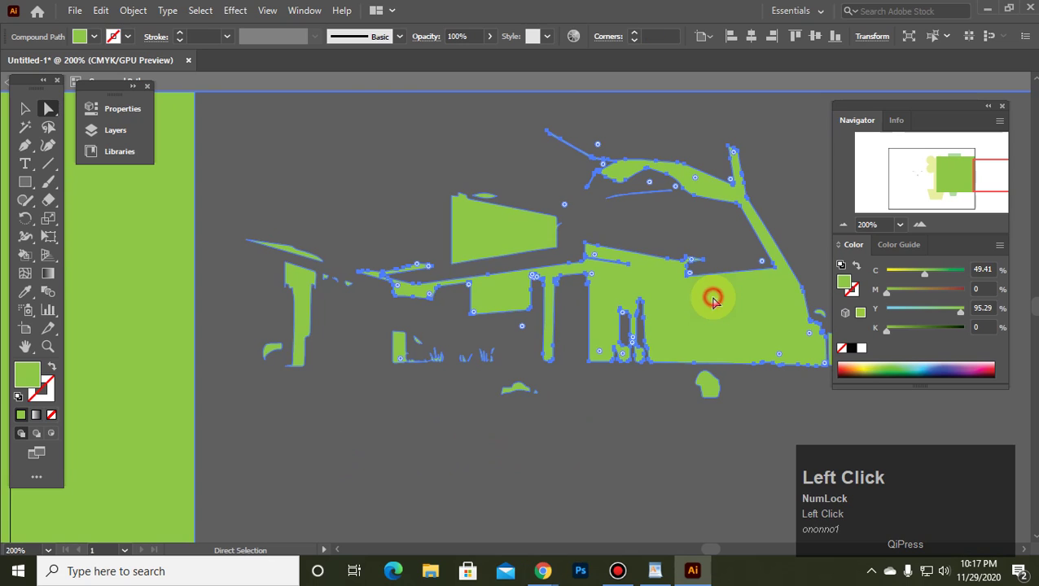
click(858, 364)
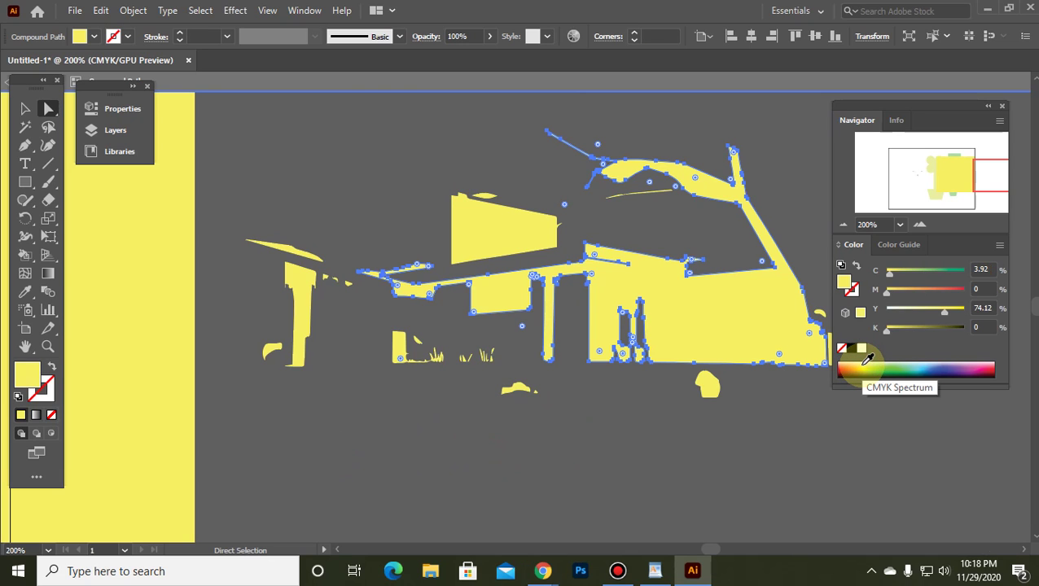
right_click(150, 319)
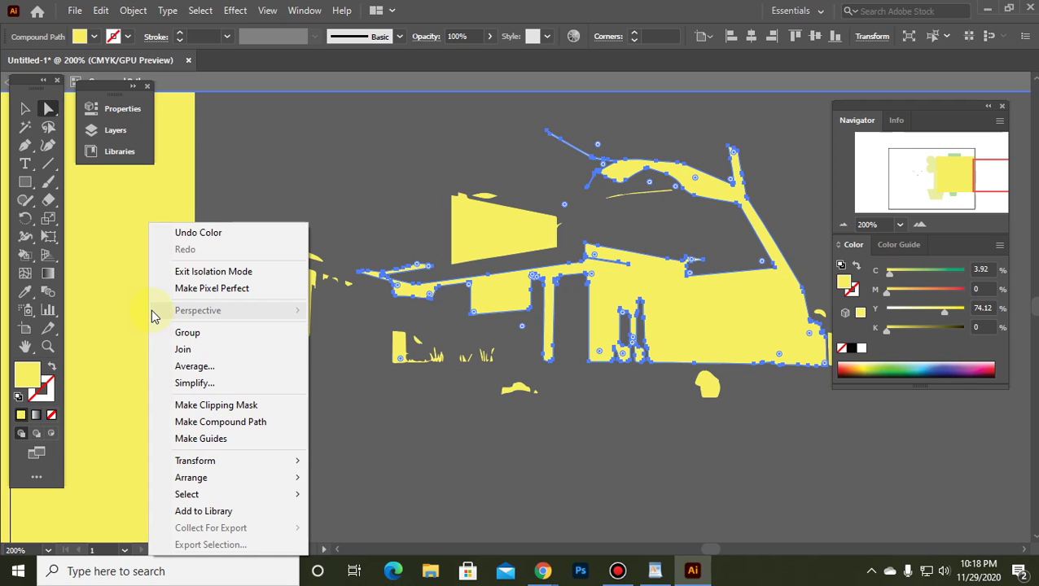
click(345, 394)
Undo the yellow fill and the move of the outer background rectangle.
key(ctrl+z)
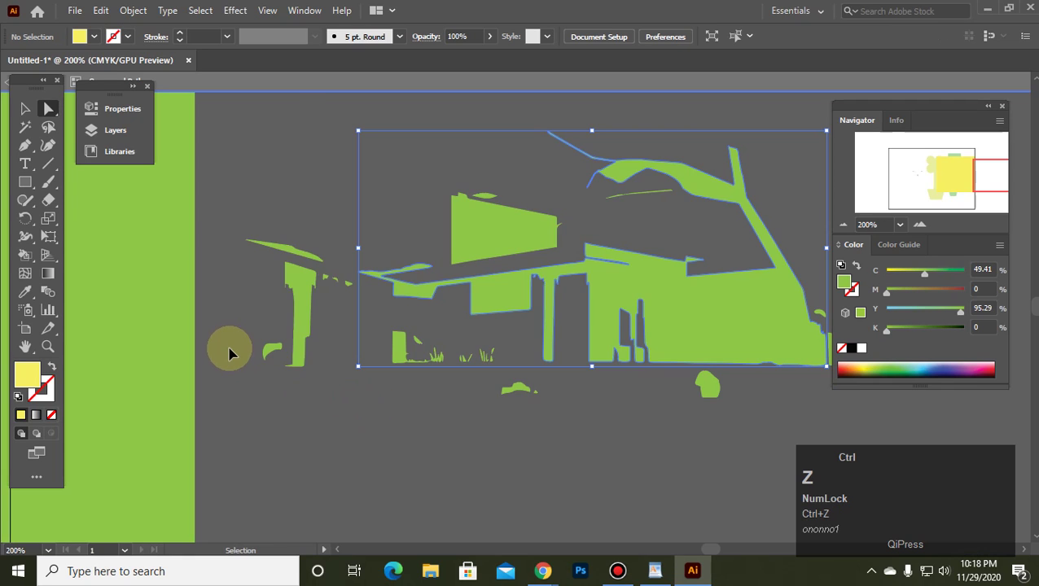
key(ctrl+z)
key(ctrl+z)
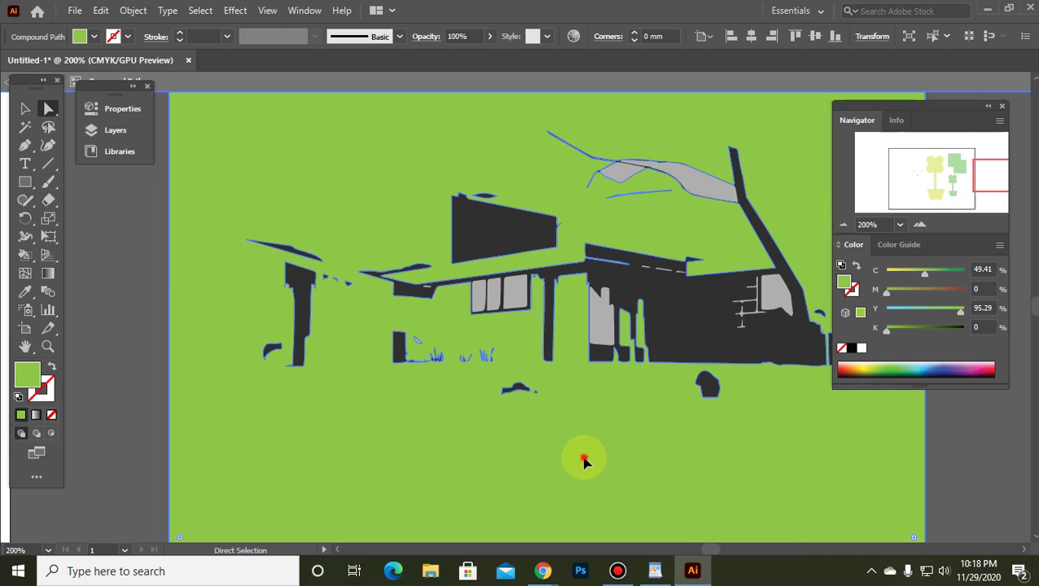
Select the outer background rectangle's path and try to group it.
click(583, 460)
click(151, 418)
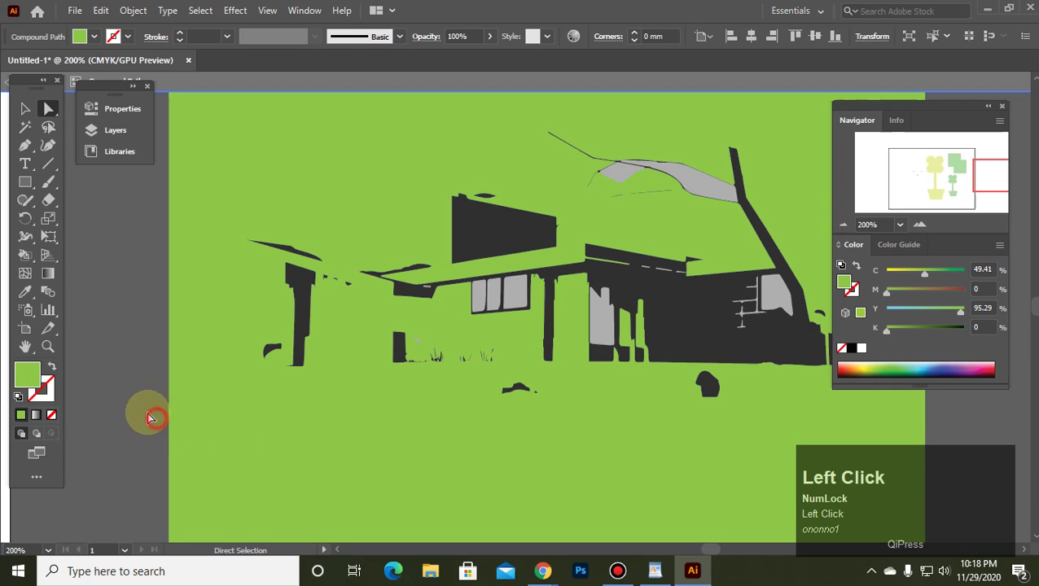
drag(195, 442, 429, 496)
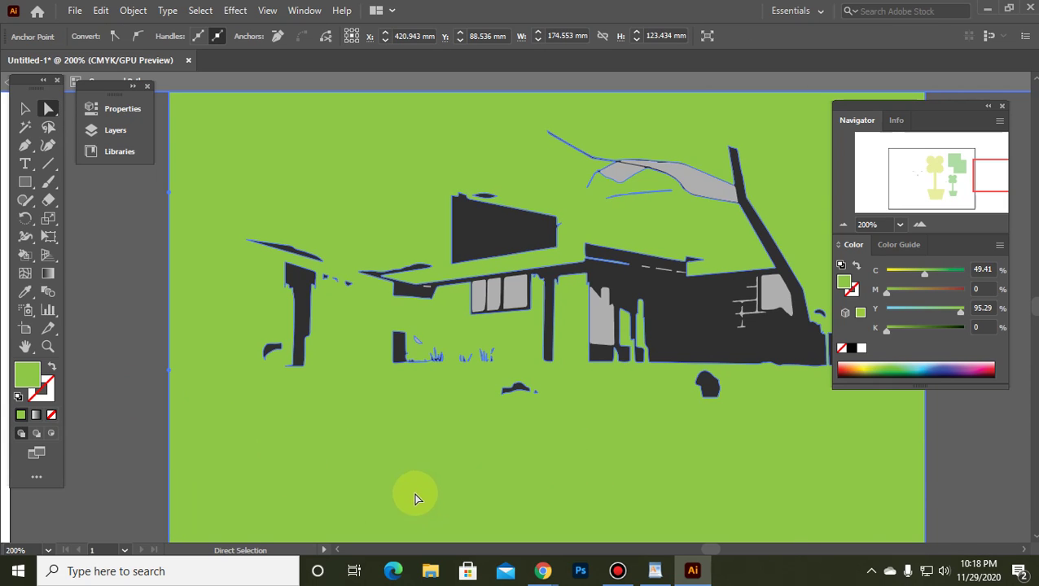
right_click(250, 446)
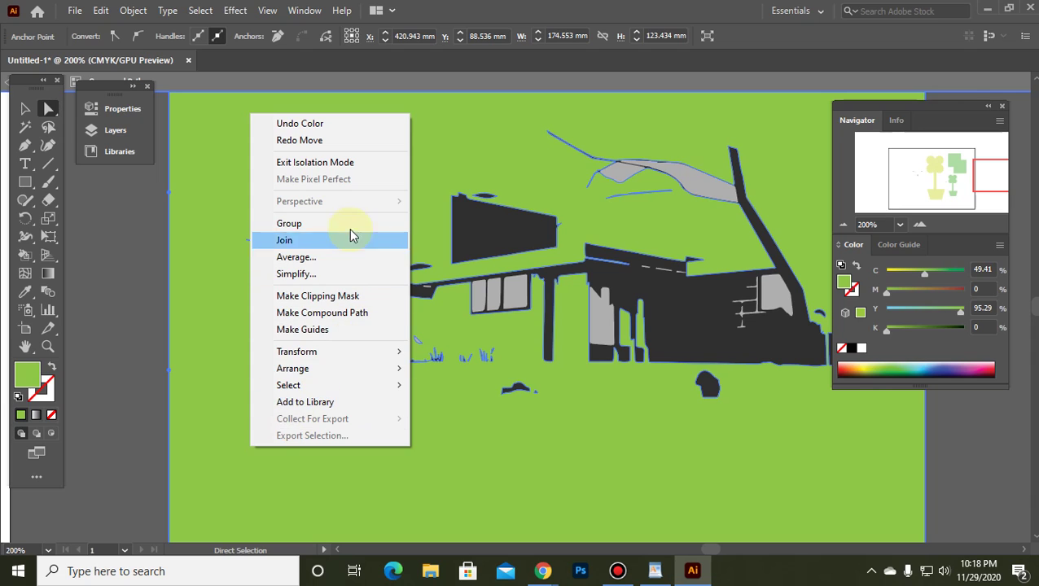
click(343, 224)
click(359, 413)
Direct-select the far-left pillar outline and apply a yellow-green fill with 27.84% cyan, 4.31% magenta and 100% yellow.
click(309, 330)
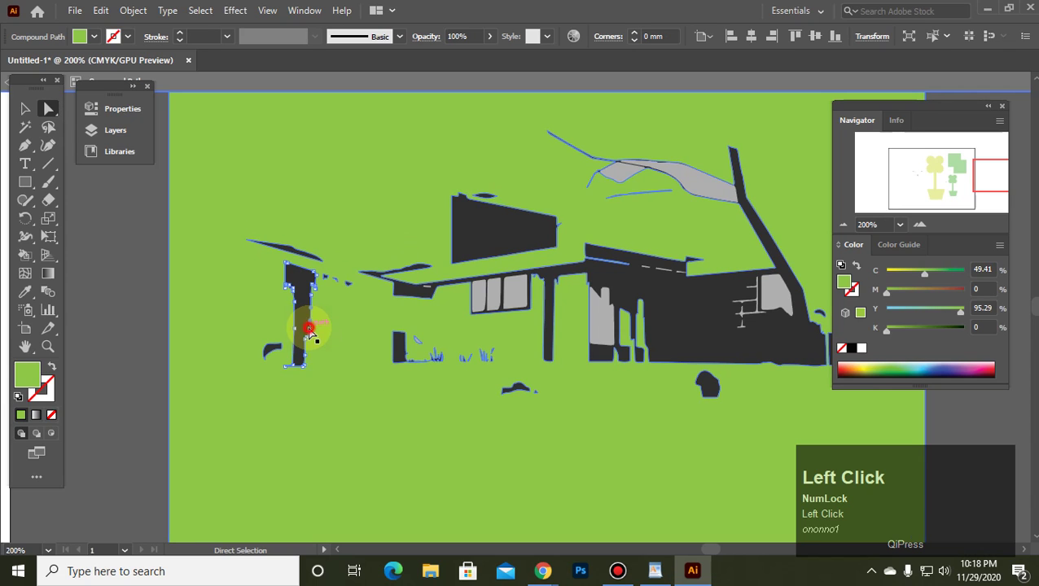
click(866, 367)
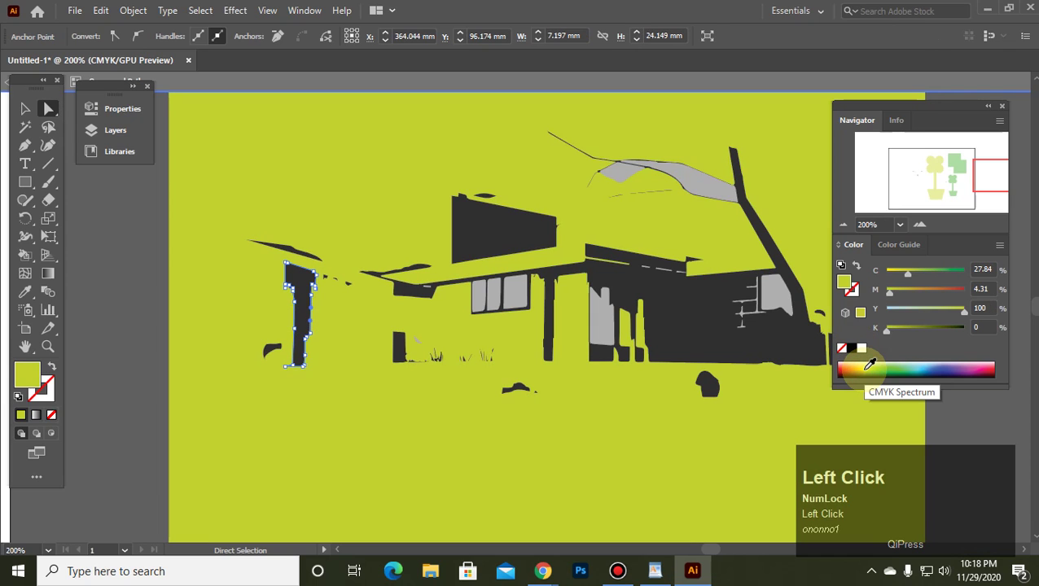
click(563, 461)
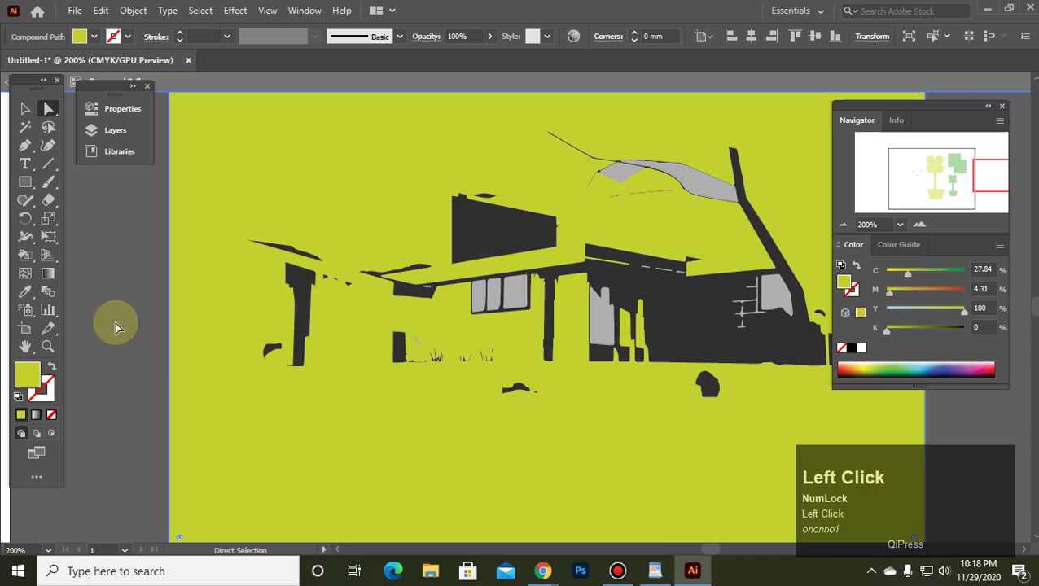
With Group Selection, pick the far-left pillar, try a fill of 22.35% cyan and 100% yellow, and change it to black.
drag(48, 108, 102, 128)
click(312, 277)
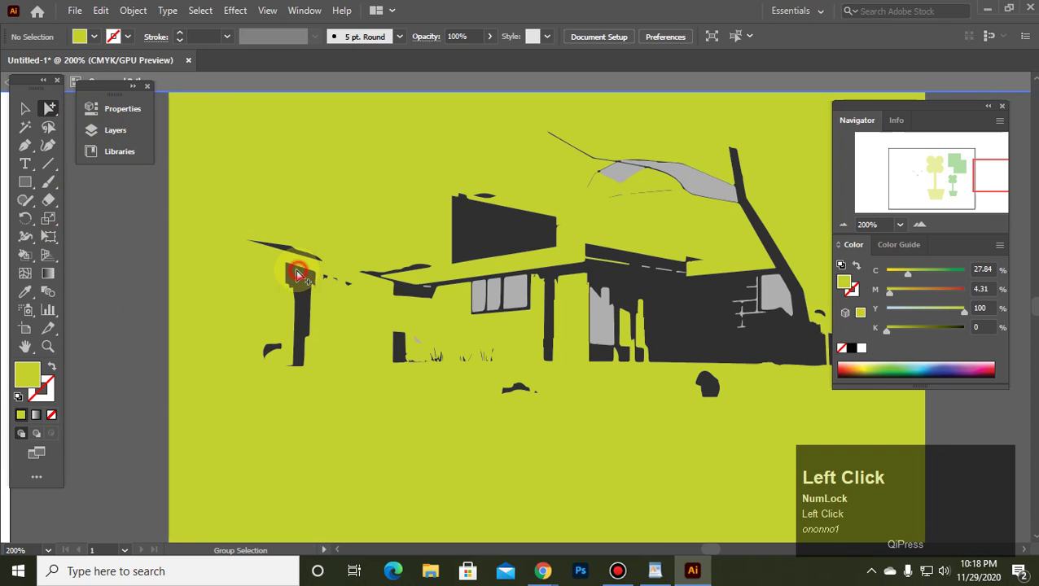
click(296, 271)
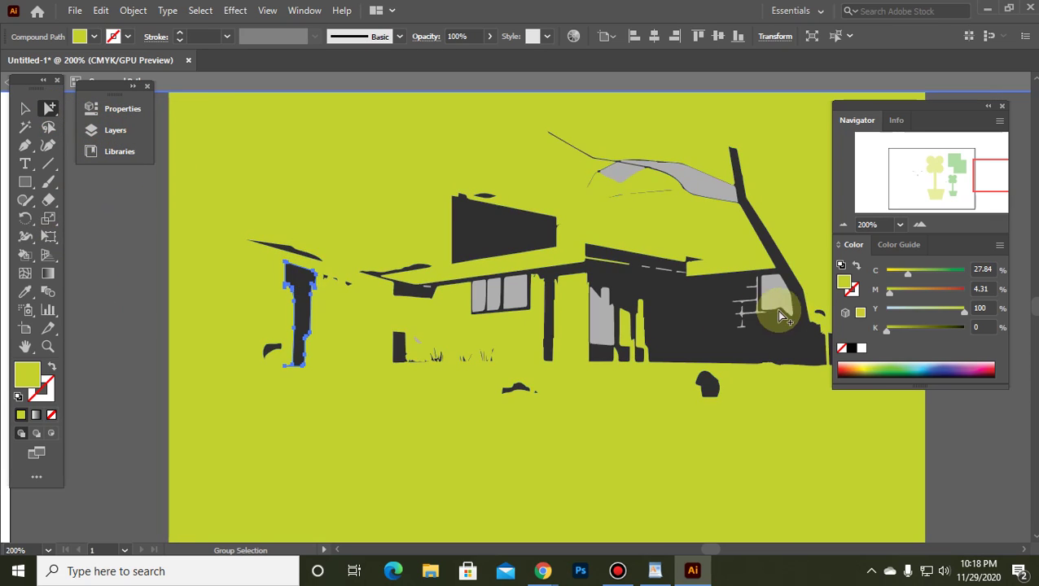
click(872, 363)
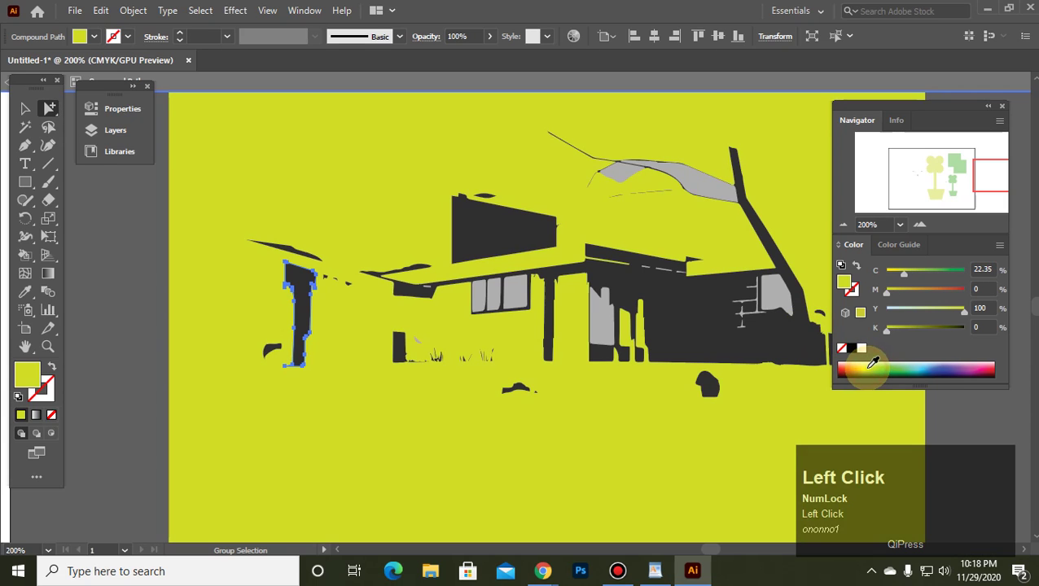
click(850, 349)
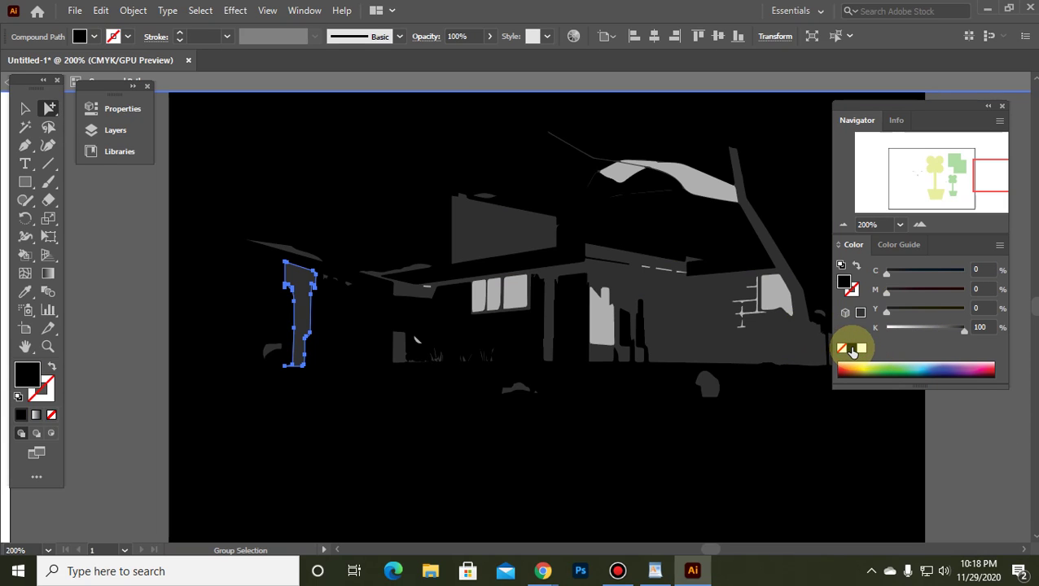
click(131, 280)
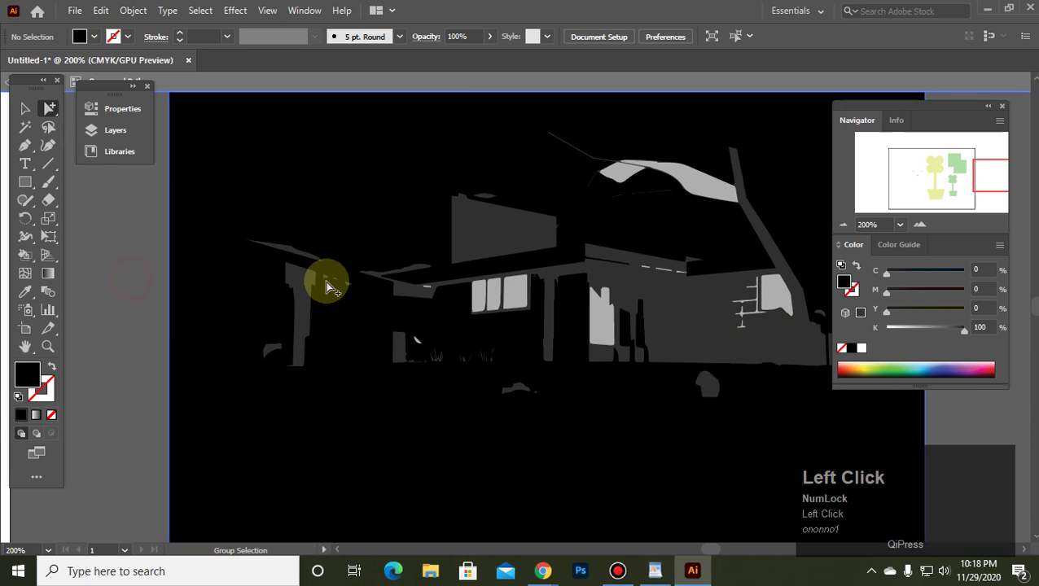
Move the black background rectangle off the house and fill the compound path with 21.18% cyan, 25.49% magenta, 100% yellow and 0.39% black.
drag(311, 287, 138, 519)
drag(205, 162, 374, 399)
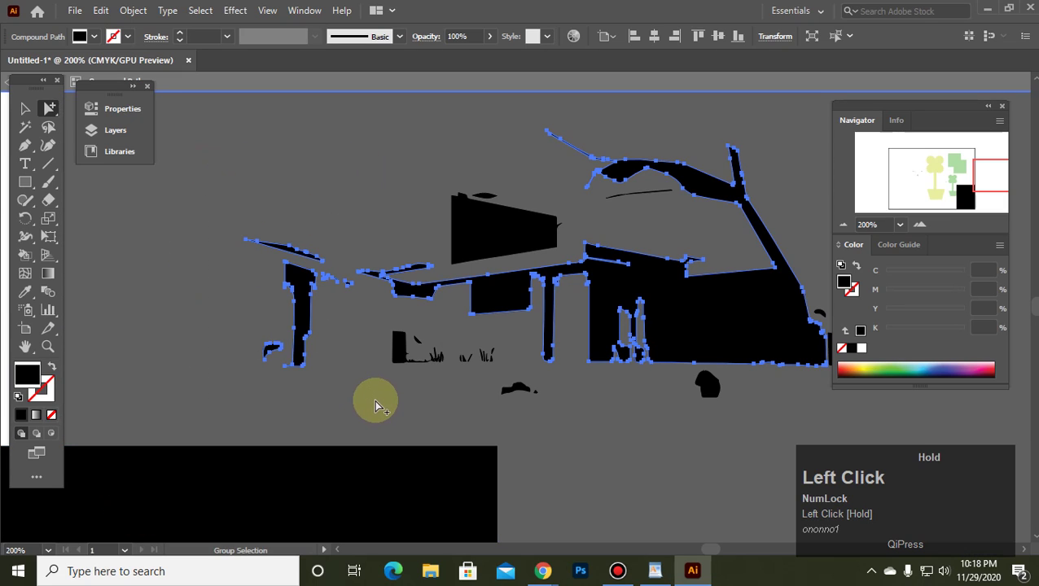
click(859, 364)
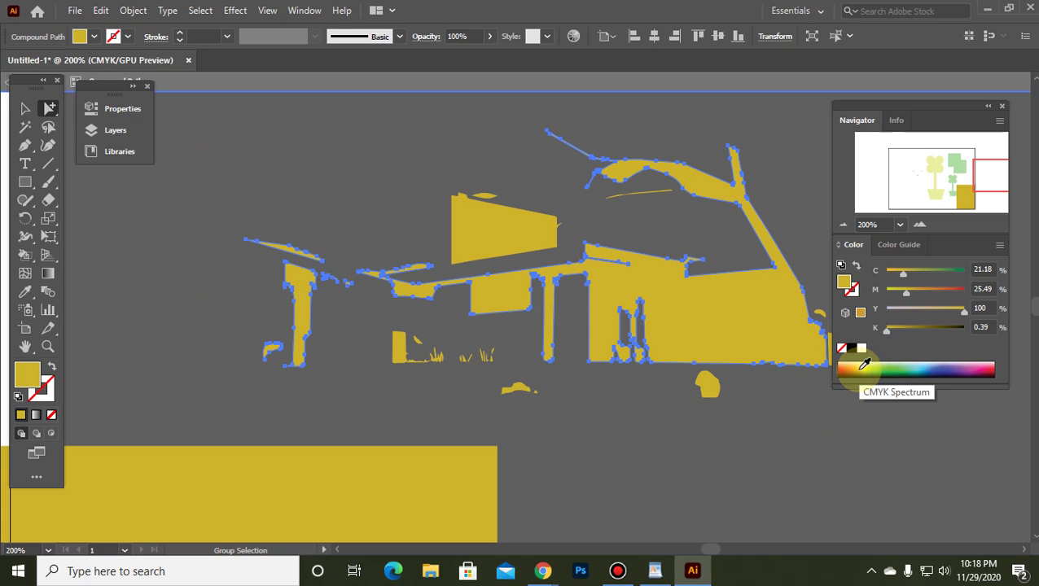
right_click(402, 487)
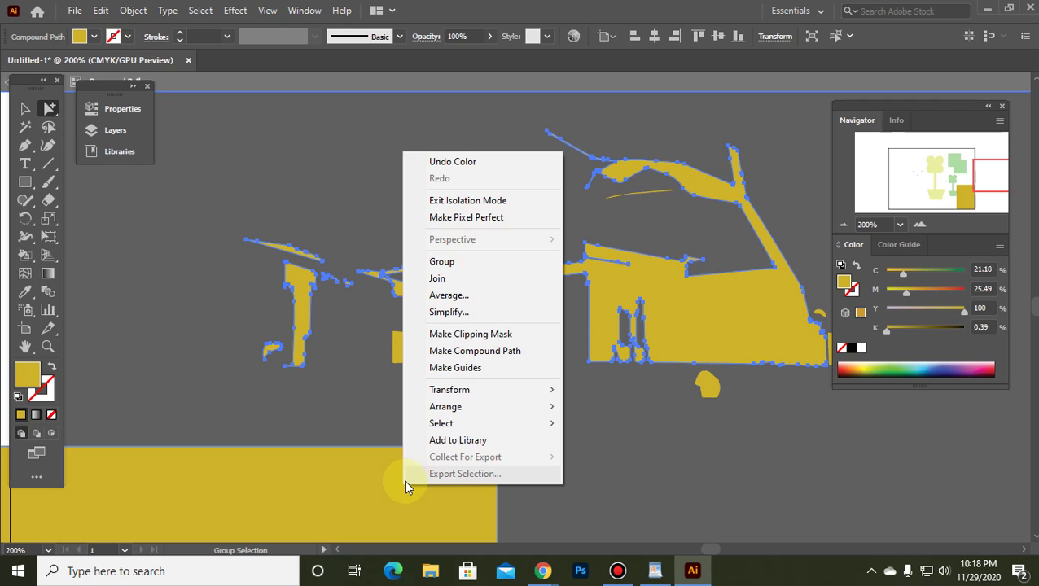
click(710, 480)
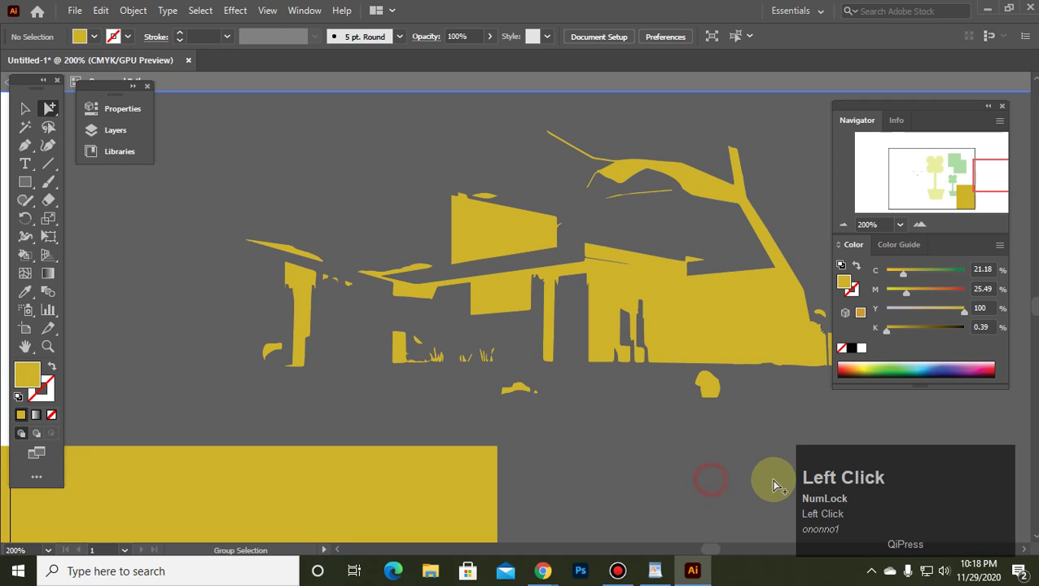
Undo the ochre fill, the background move and the preceding fill changes of the compound path.
key(ctrl+z)
key(ctrl+z)
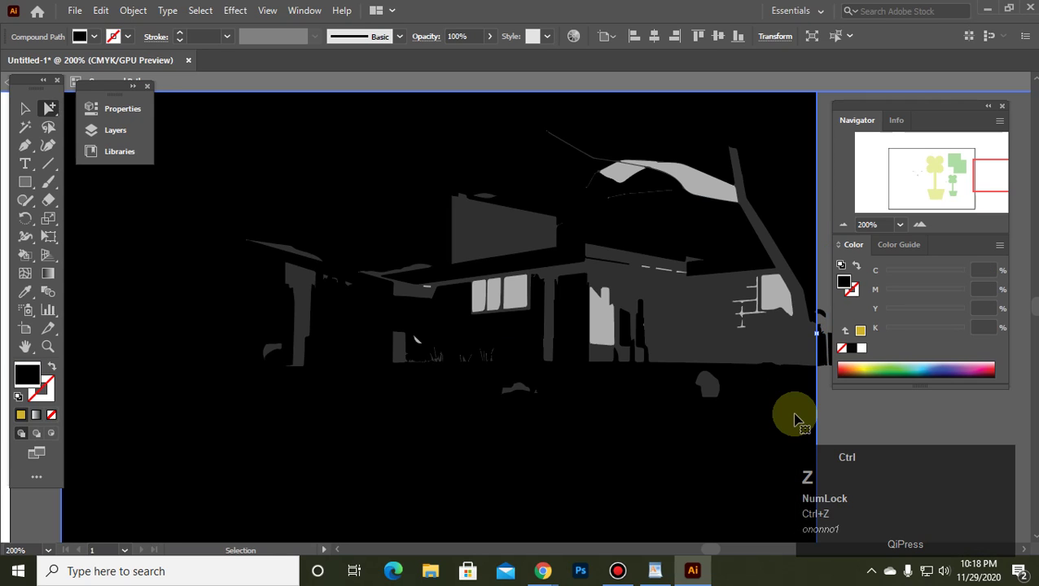
key(ctrl+z)
key(ctrl+z)
key(ctrl+z)
key(ctrl+z)
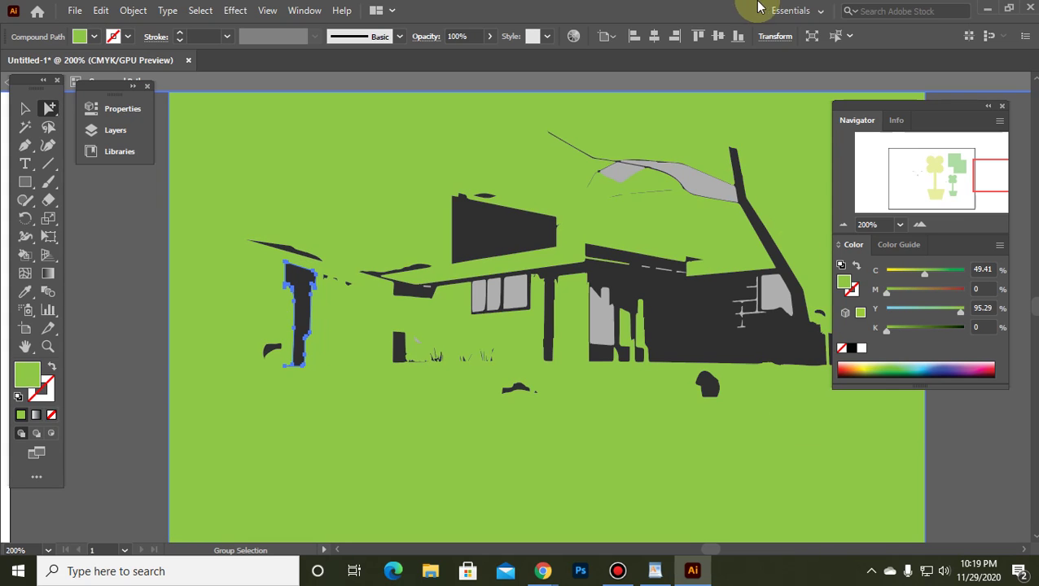
Group-select the whole house compound path and fill it with 42.75% cyan and 29.02% yellow.
click(714, 201)
click(714, 201)
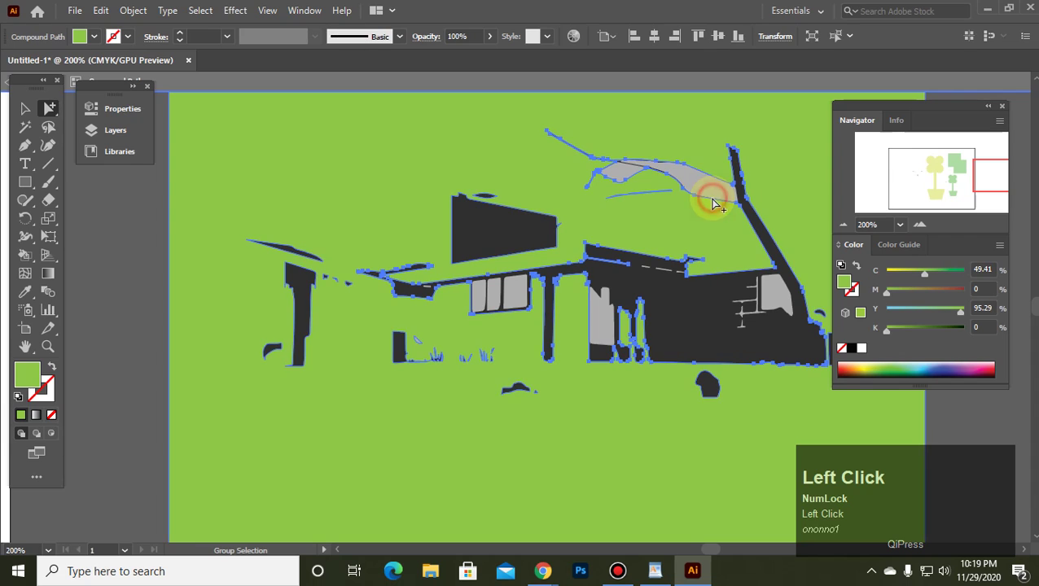
click(713, 179)
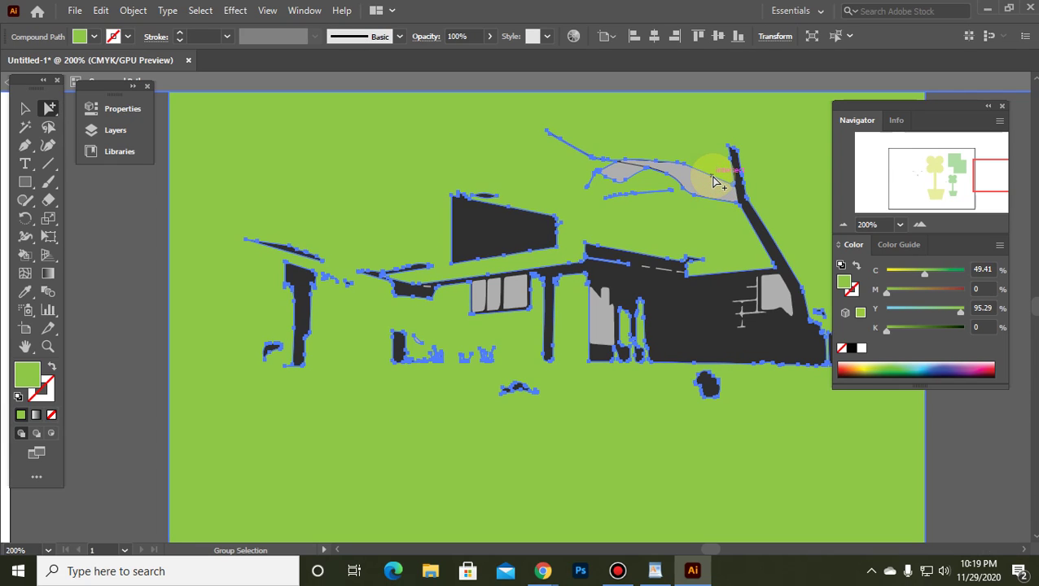
click(905, 365)
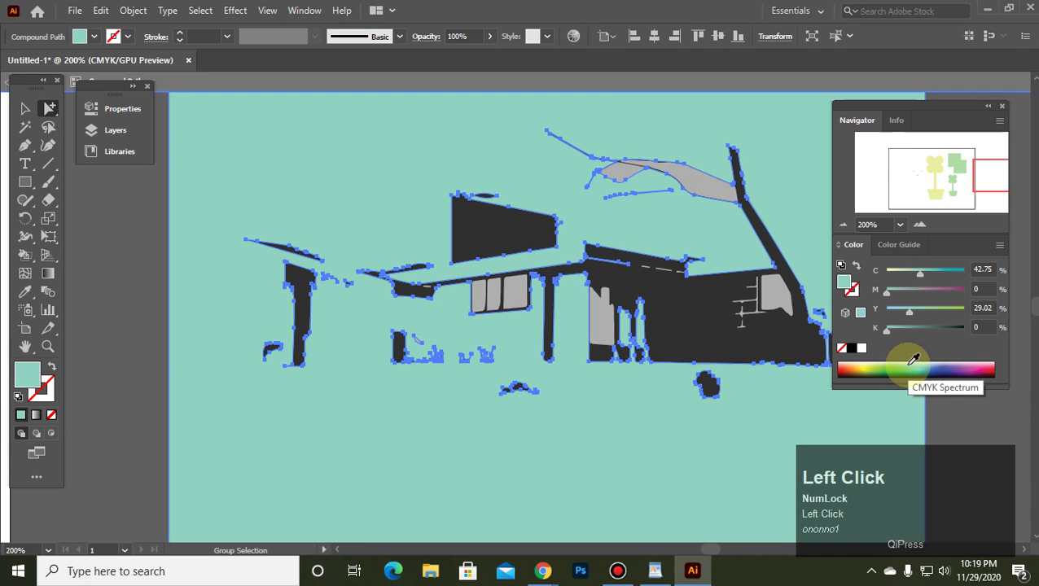
click(626, 389)
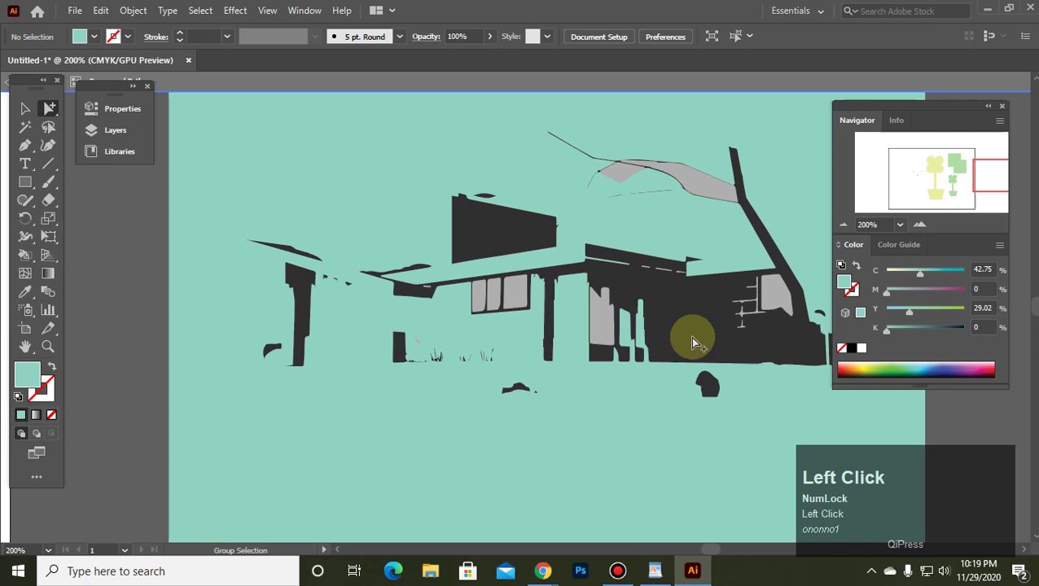
Fill the compound path with 39.61% cyan and 50.2% yellow and convert it to a Live Paint group.
click(636, 329)
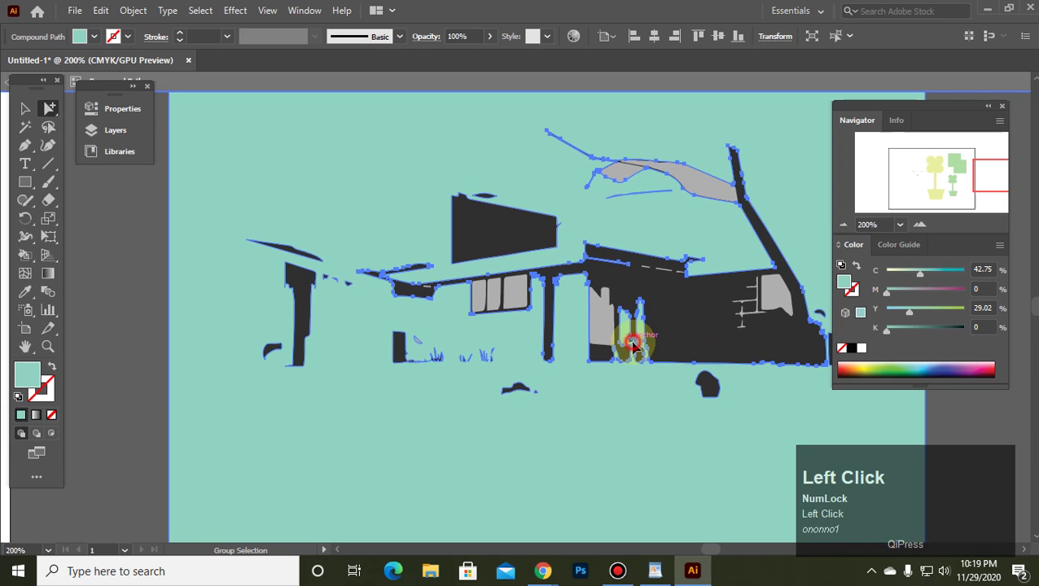
click(896, 363)
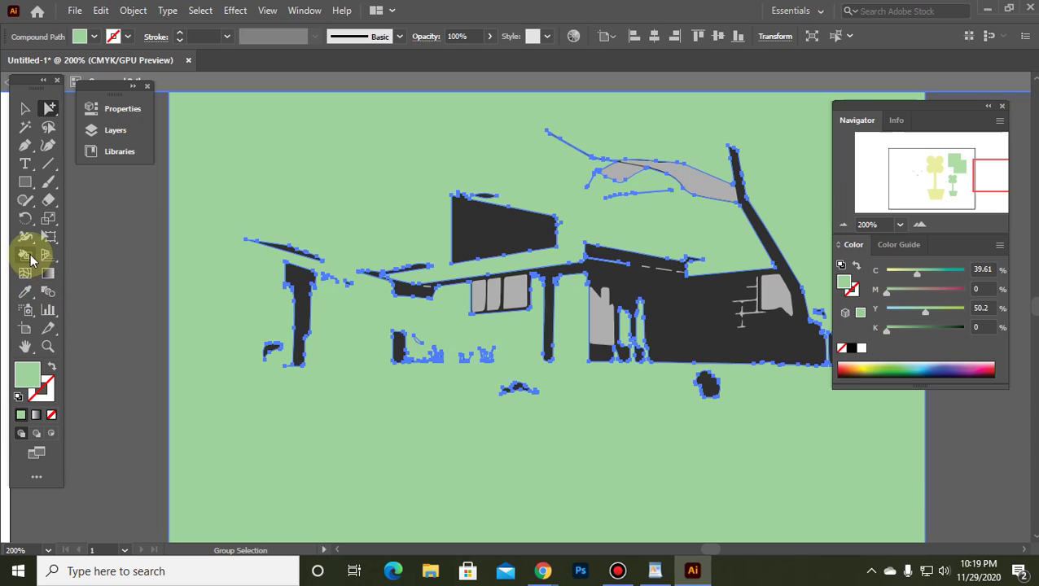
mouse_move(29, 257)
mouse_down()
mouse_move(65, 255)
mouse_move(79, 272)
mouse_up()
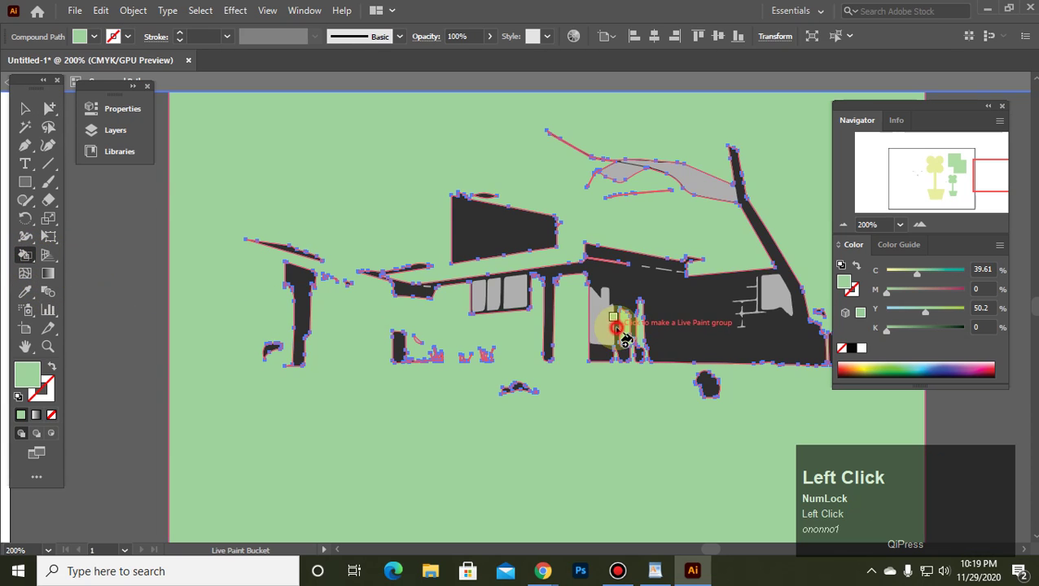
click(617, 328)
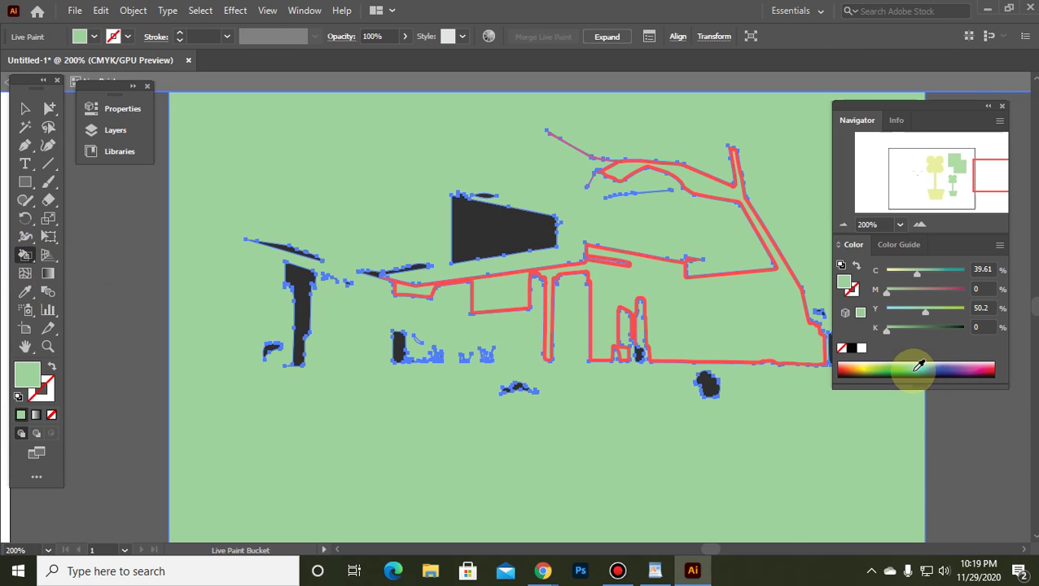
Try purple, magenta and a 20.78% magenta, 100% yellow paint colour with the Live Paint Bucket.
drag(918, 365, 953, 367)
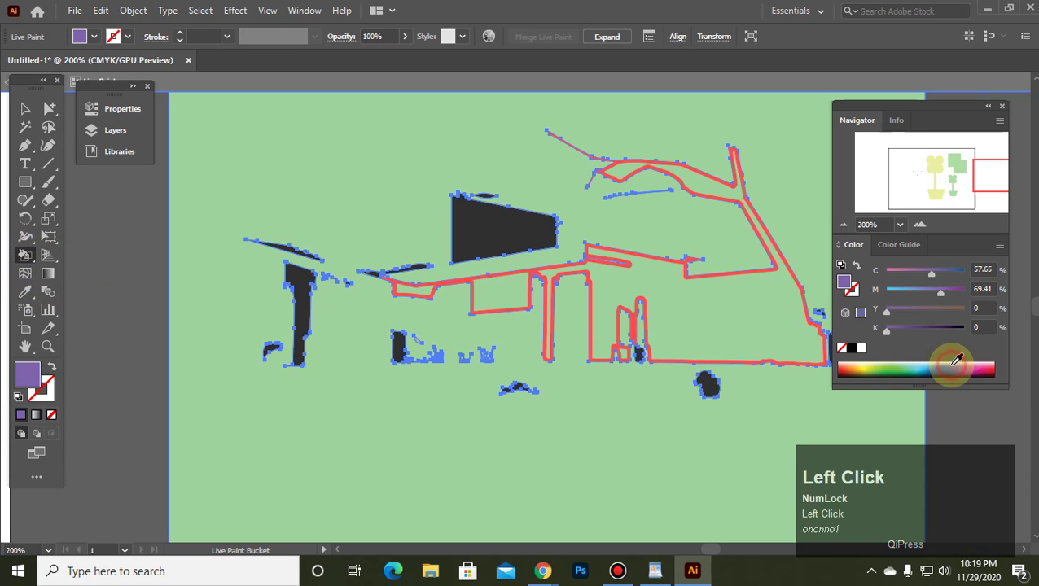
click(994, 372)
click(913, 309)
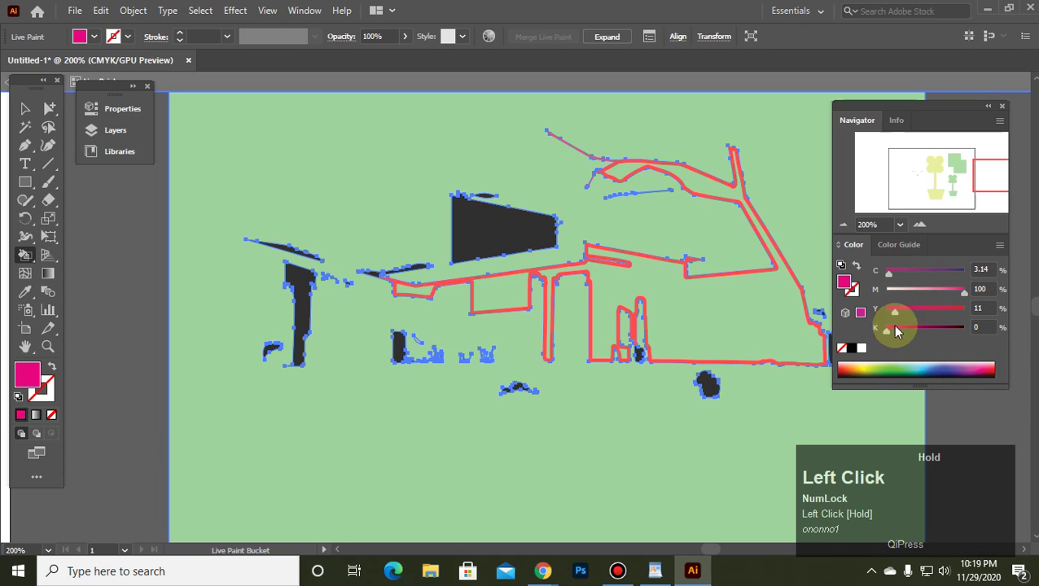
click(858, 368)
click(91, 251)
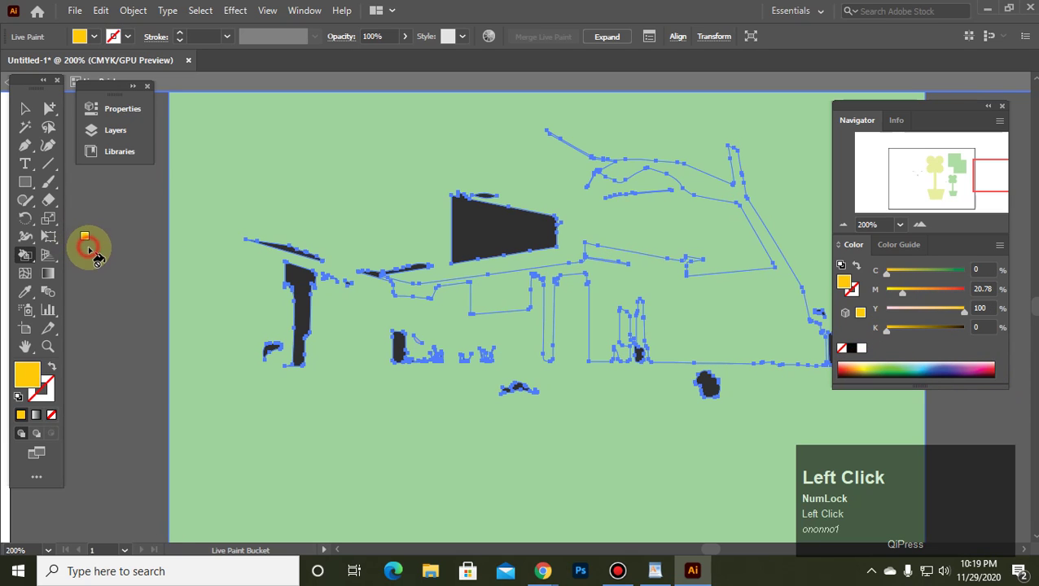
Select only the main house structure with the Selection tool and fill it with yellow-green.
click(48, 106)
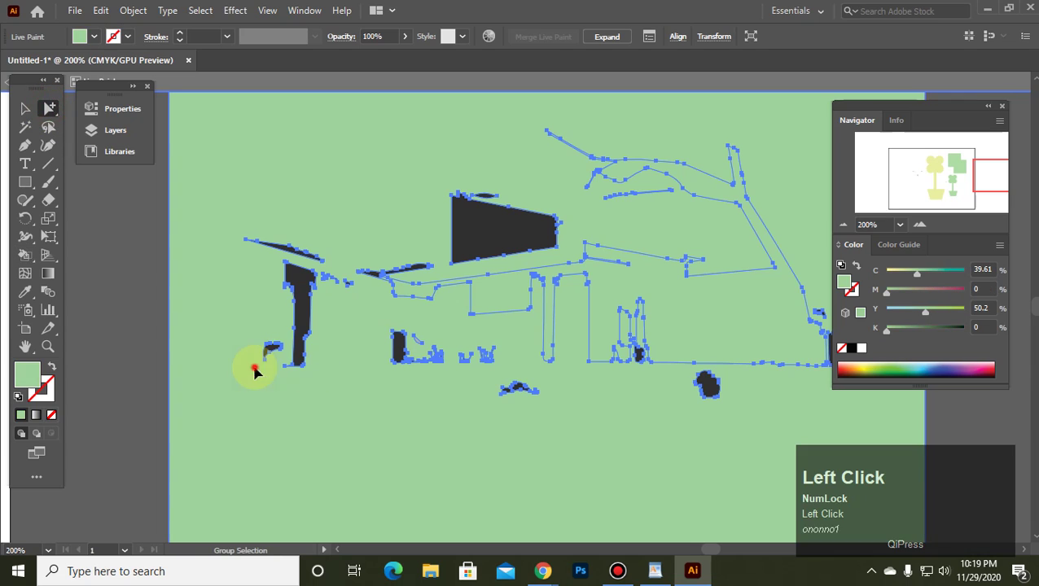
click(25, 108)
click(89, 244)
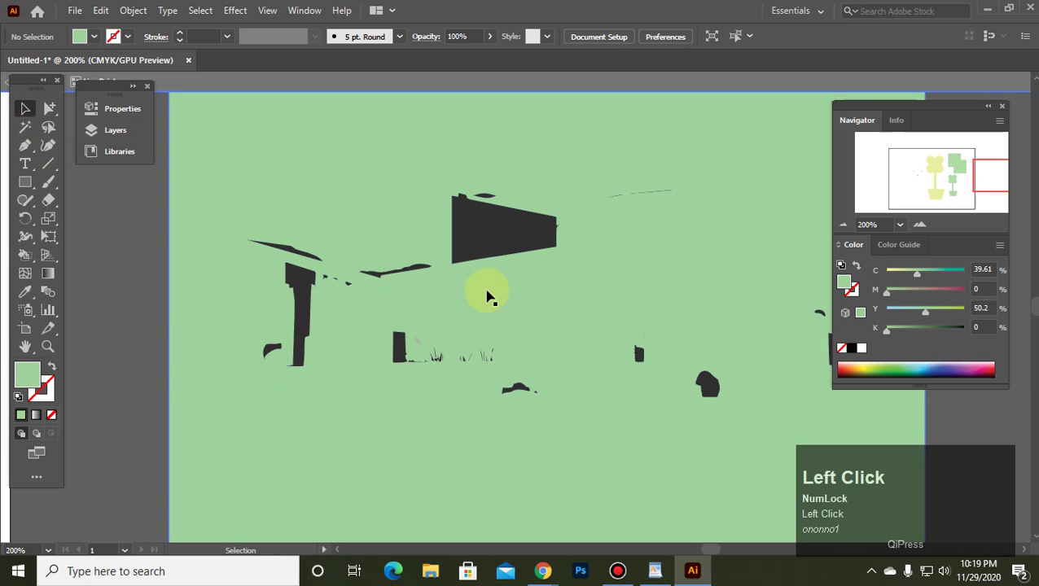
click(588, 324)
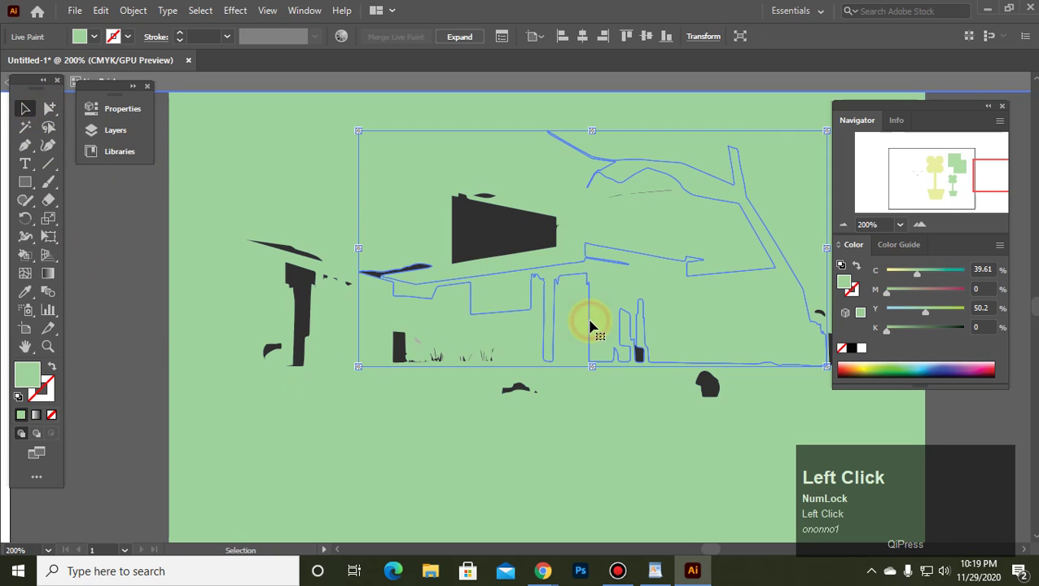
click(888, 363)
click(624, 459)
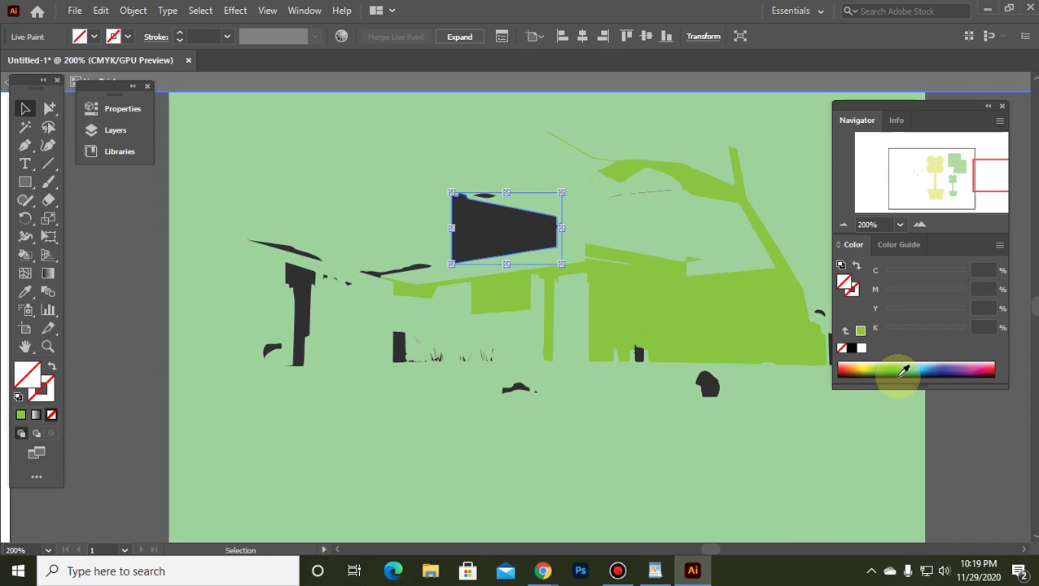
Fill the trapezoidal upper wall with 61.57% cyan and 100% yellow, and colour the rock in front of the house brown.
click(889, 366)
click(472, 476)
click(708, 386)
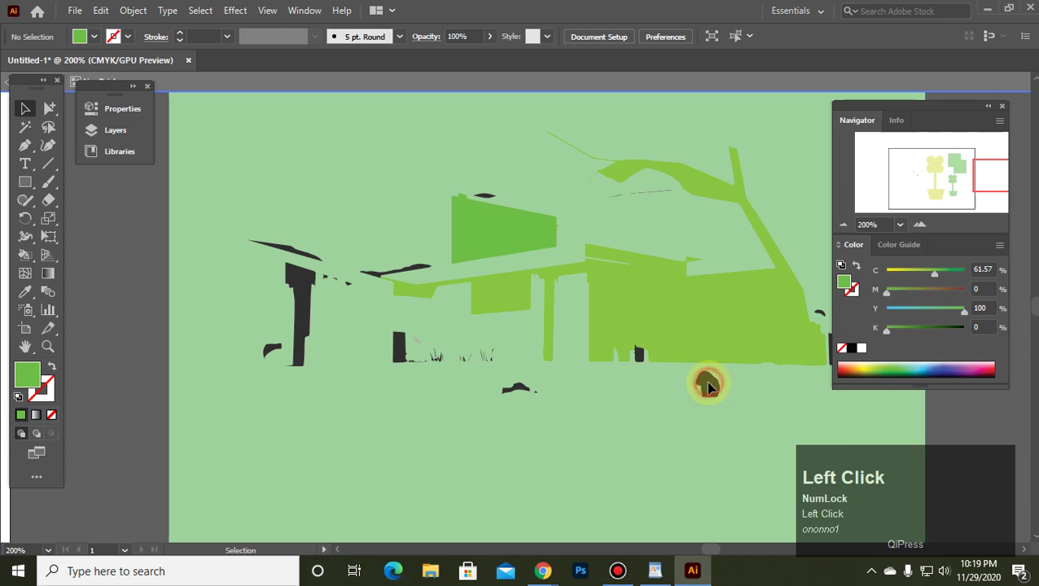
click(707, 378)
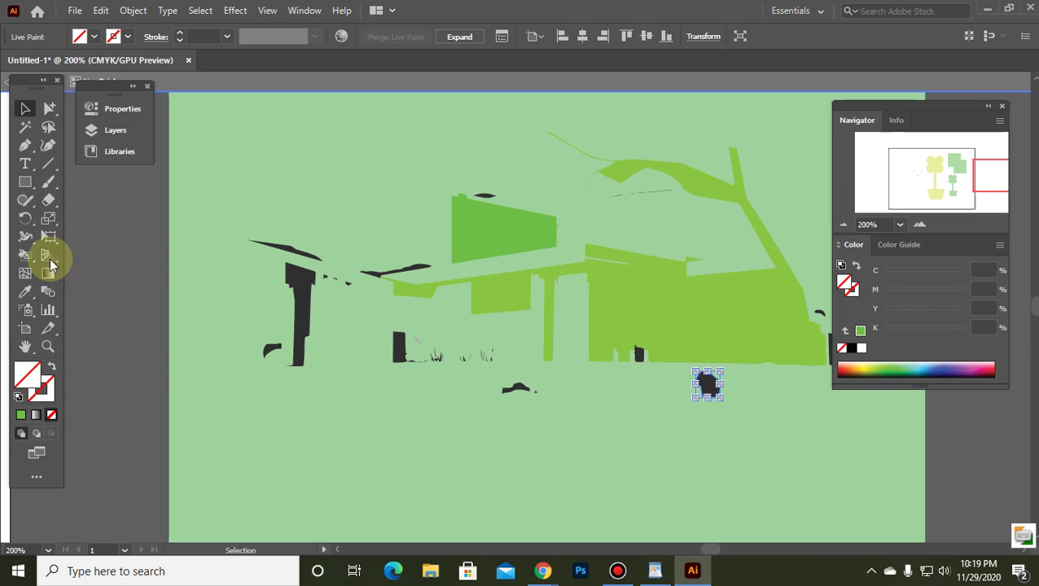
click(857, 369)
click(533, 464)
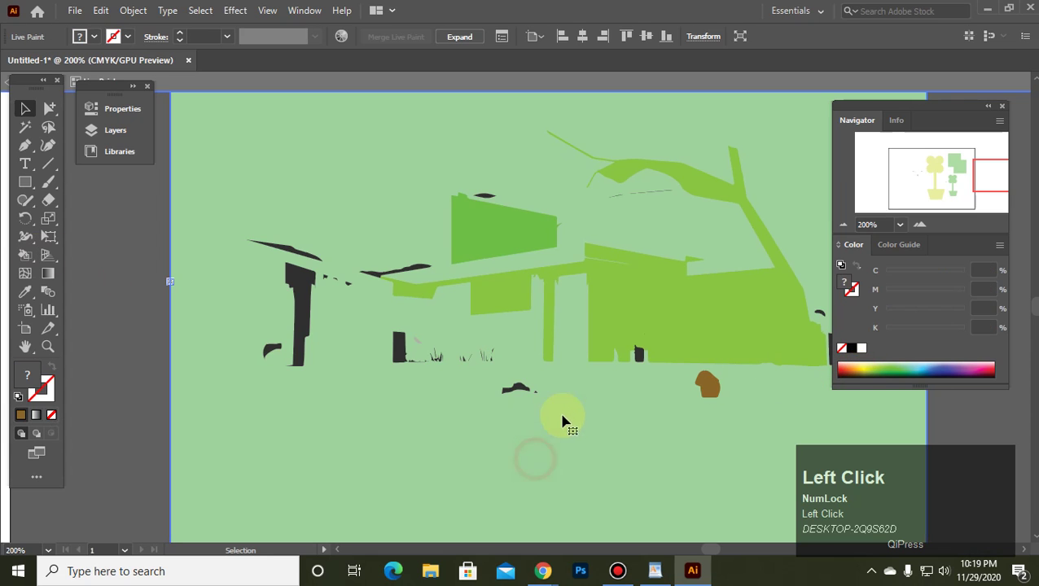
Fill the small dark sliver above the upper wall with green.
click(489, 195)
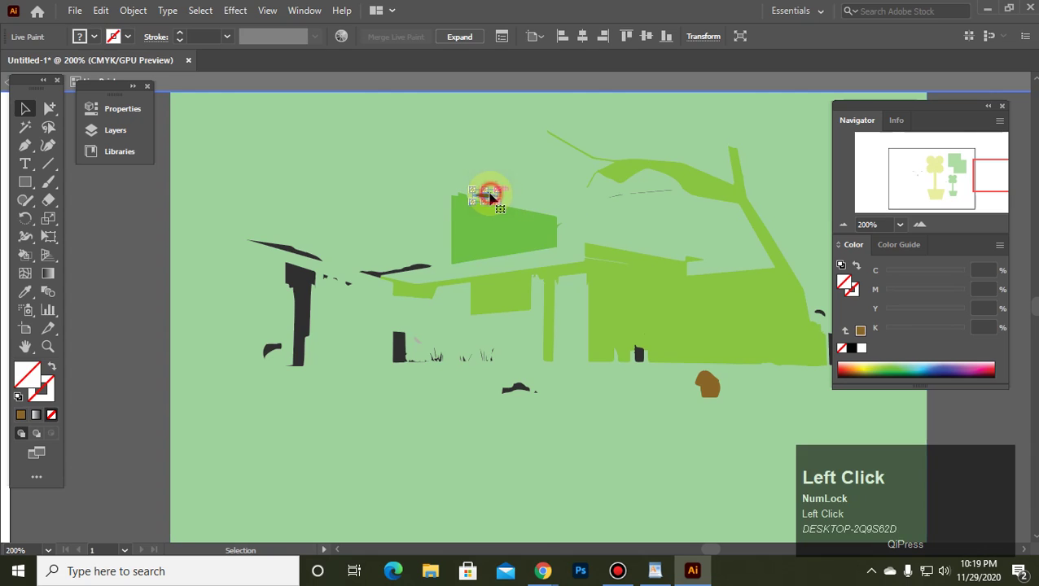
click(883, 368)
click(413, 467)
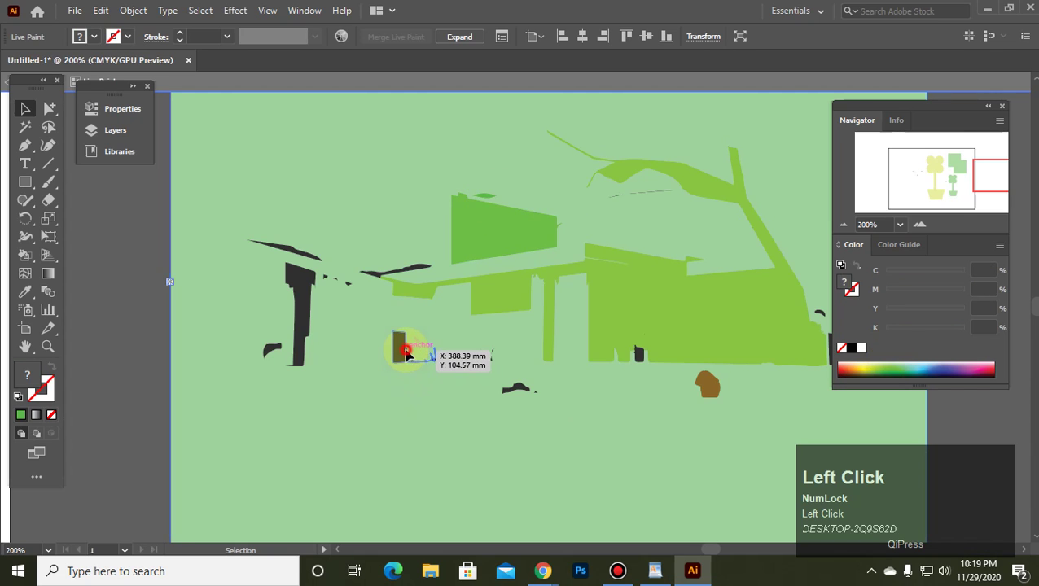
Try to recolour the short post with grass using green, yellow and a near-black fill.
click(399, 347)
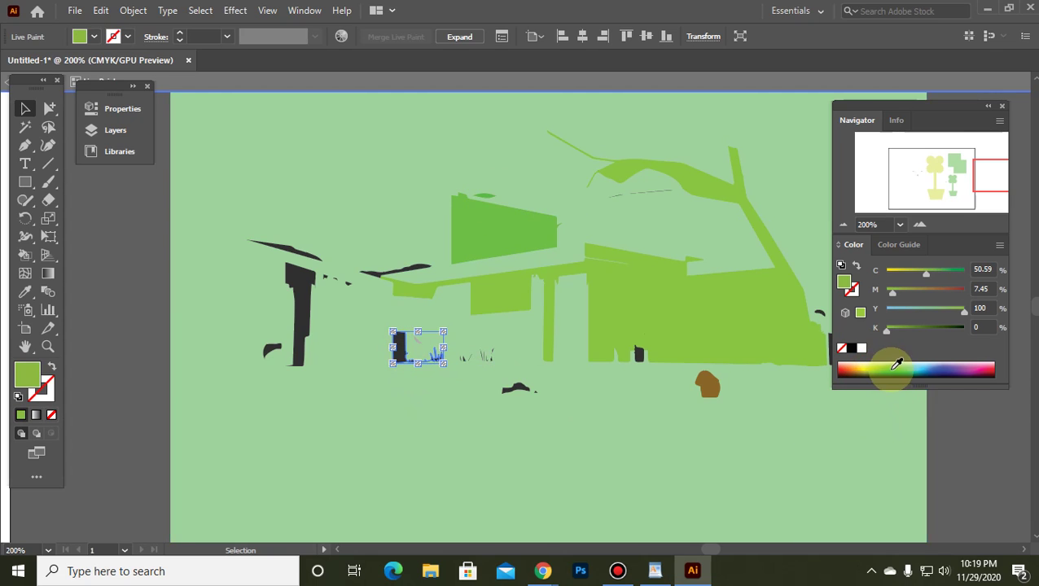
drag(894, 368, 868, 360)
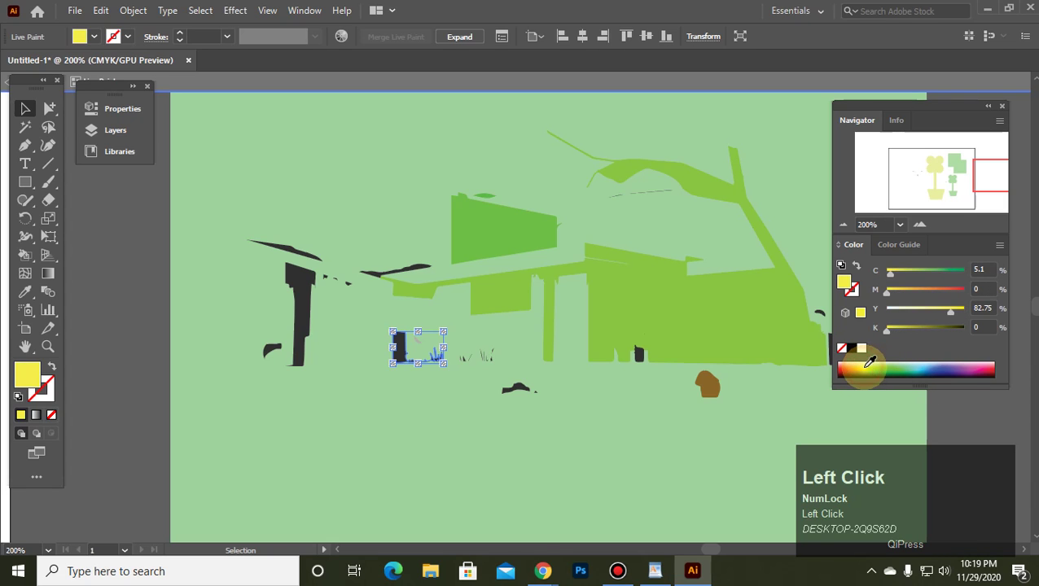
click(839, 377)
click(561, 446)
Fill the small mound in front of the house with yellow.
click(529, 390)
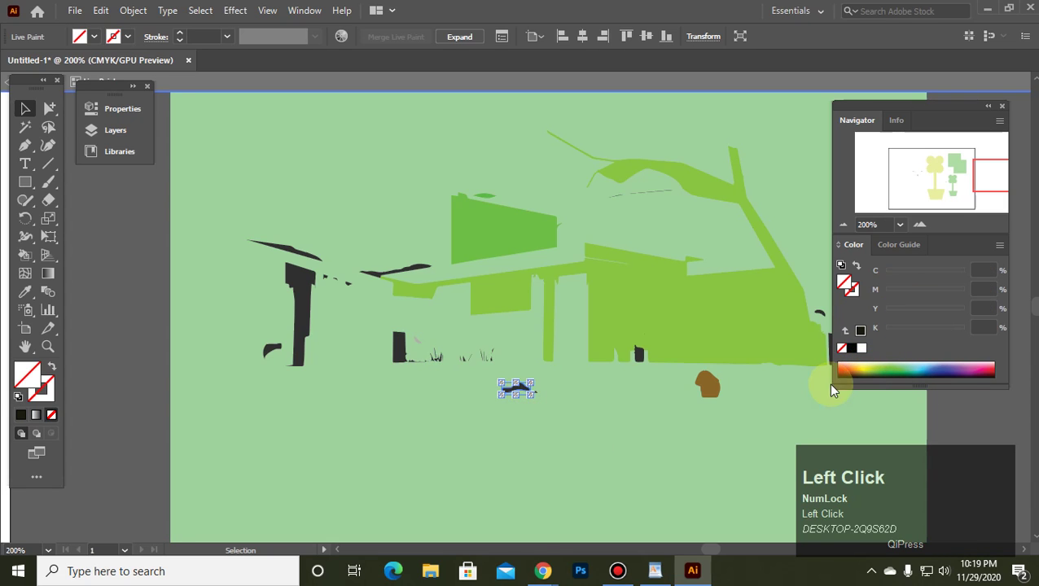
click(856, 368)
click(514, 481)
Try to recolour the short post with grass using 44.71% cyan and 100% yellow, and a teal fill.
drag(390, 330, 446, 366)
click(870, 365)
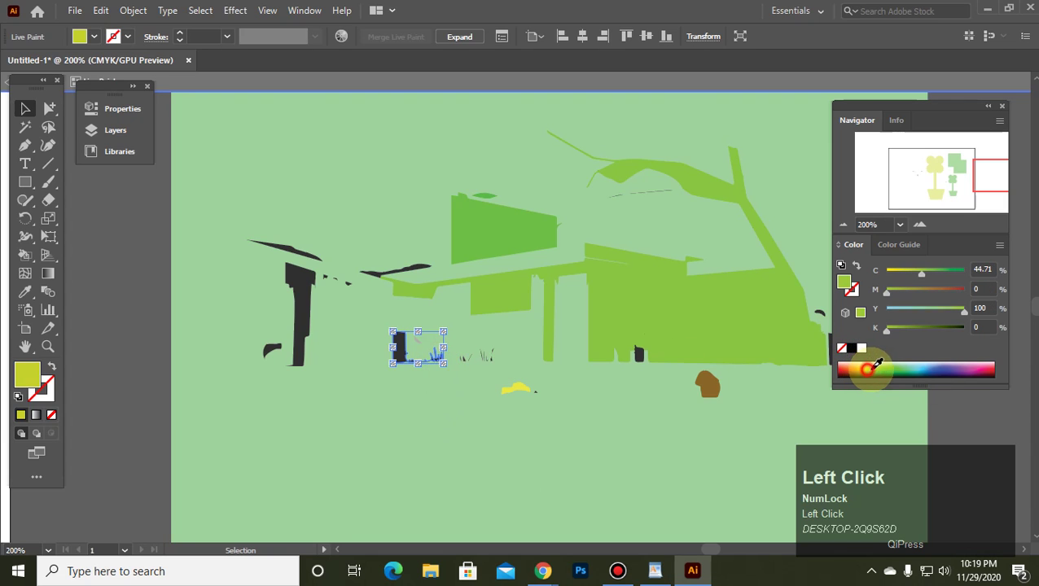
click(892, 365)
click(686, 495)
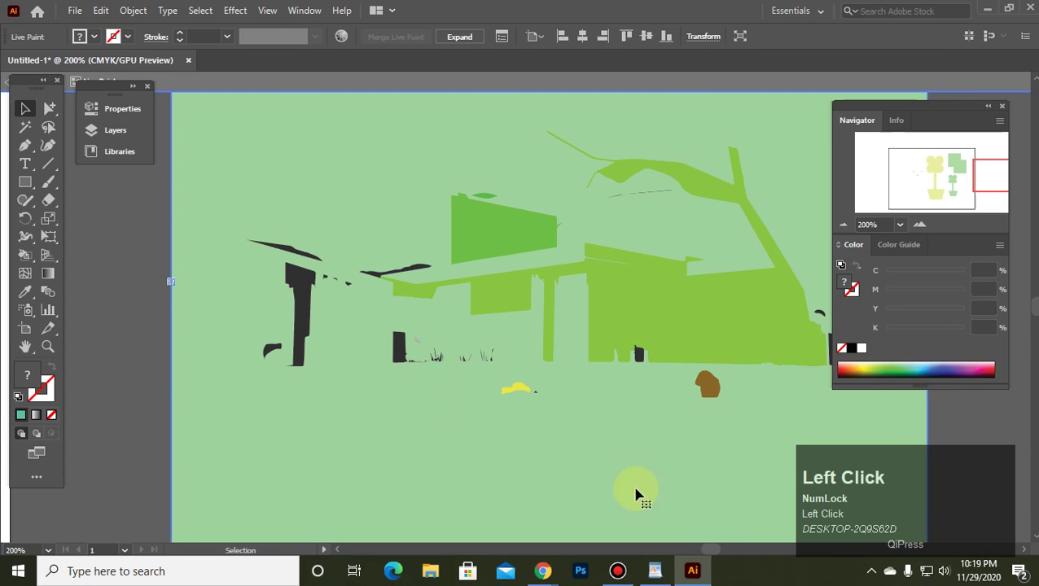
Delete the light-green background rectangle behind the house.
scroll(573, 380, up, 2)
scroll(573, 380, up, 3)
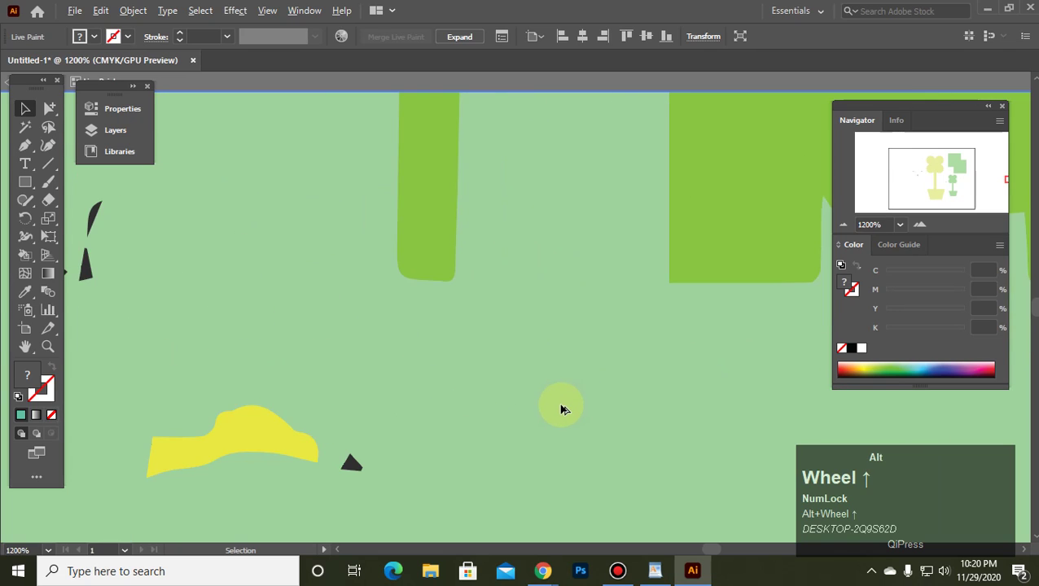
scroll(562, 411, down, 8)
scroll(557, 415, up, 2)
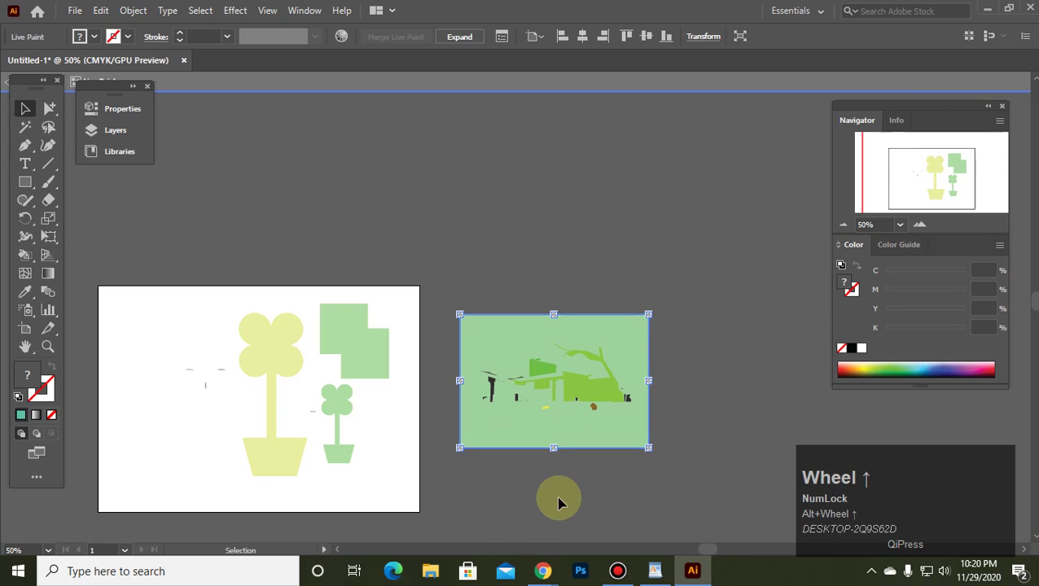
click(557, 502)
click(586, 319)
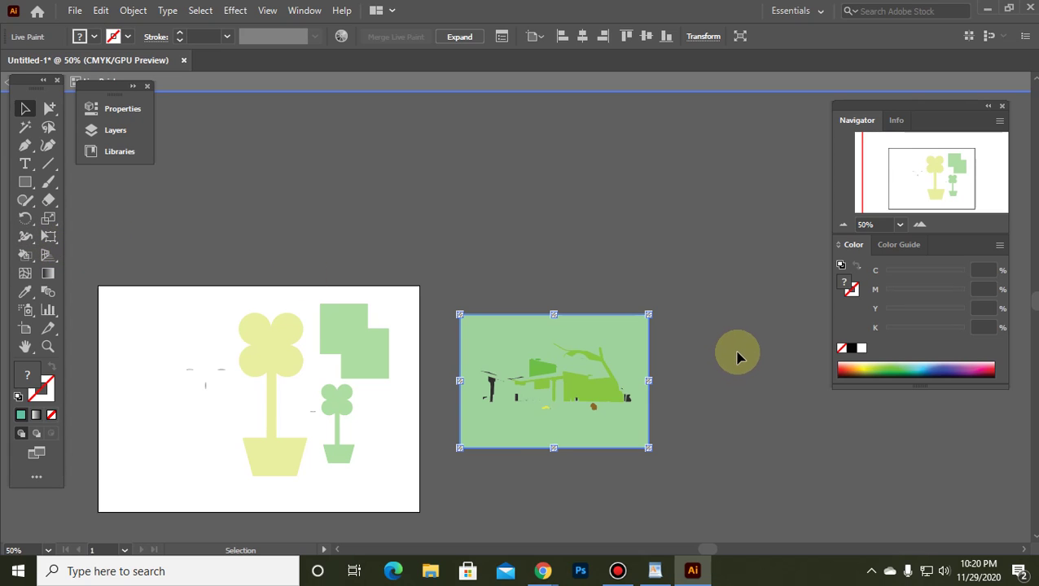
key(Delete)
Select the recoloured house shapes and move them onto the artboard beside the large flower pot.
drag(458, 328, 674, 473)
mouse_move(591, 405)
mouse_down()
mouse_move(359, 473)
mouse_move(203, 360)
mouse_move(222, 364)
mouse_move(174, 325)
mouse_move(289, 331)
mouse_up()
click(322, 257)
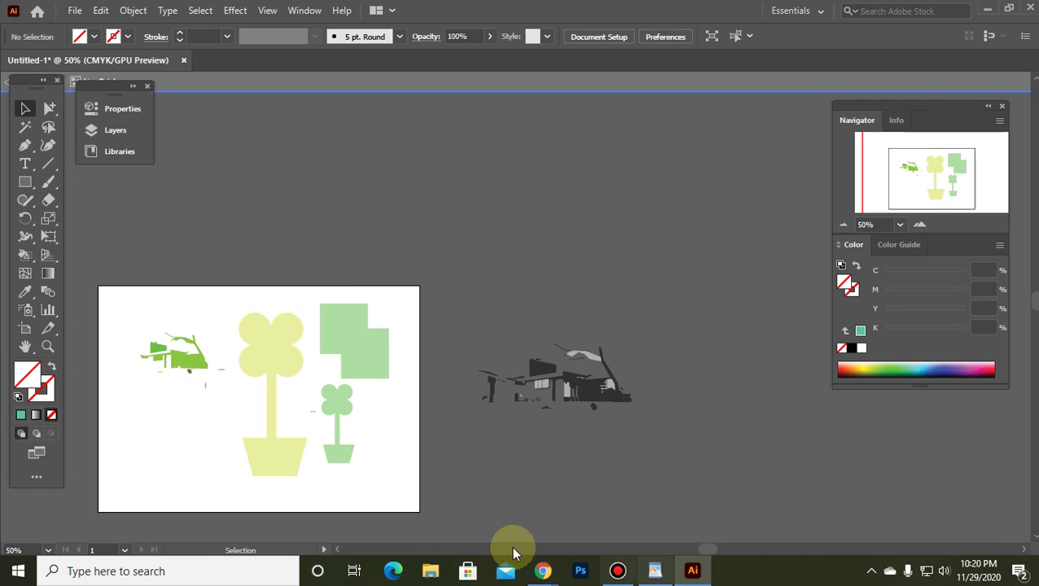
Switch to Chrome, open the Frank Lloyd Wright home illustrations page and find the white round house illustration.
click(542, 570)
click(514, 508)
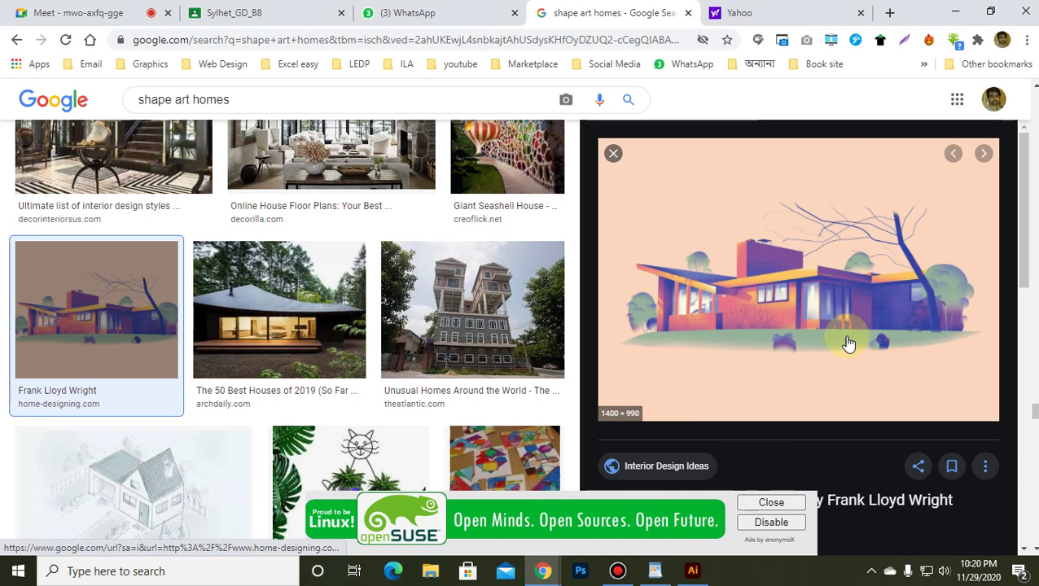
click(818, 289)
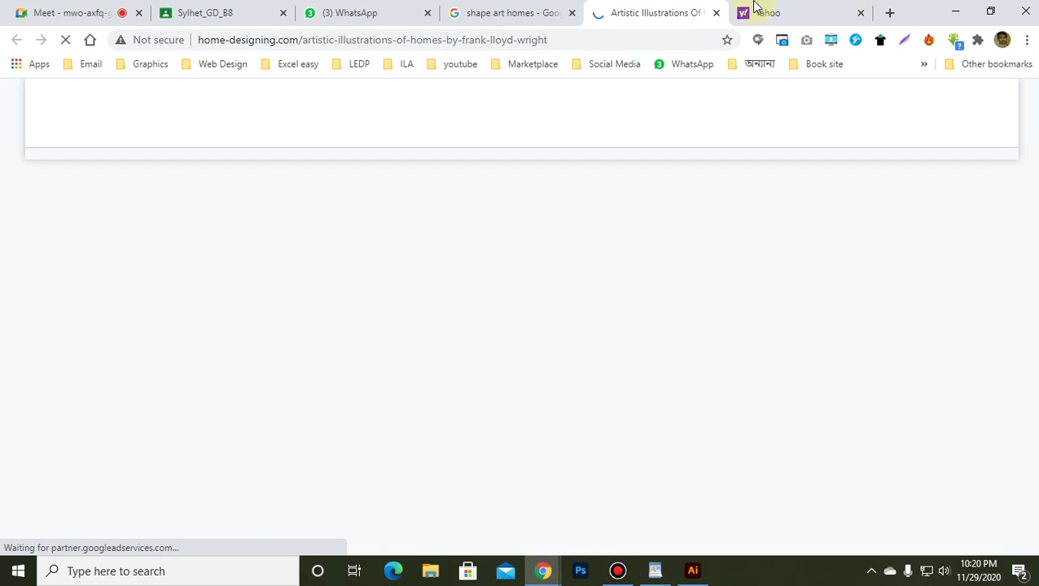
scroll(472, 415, down, 15)
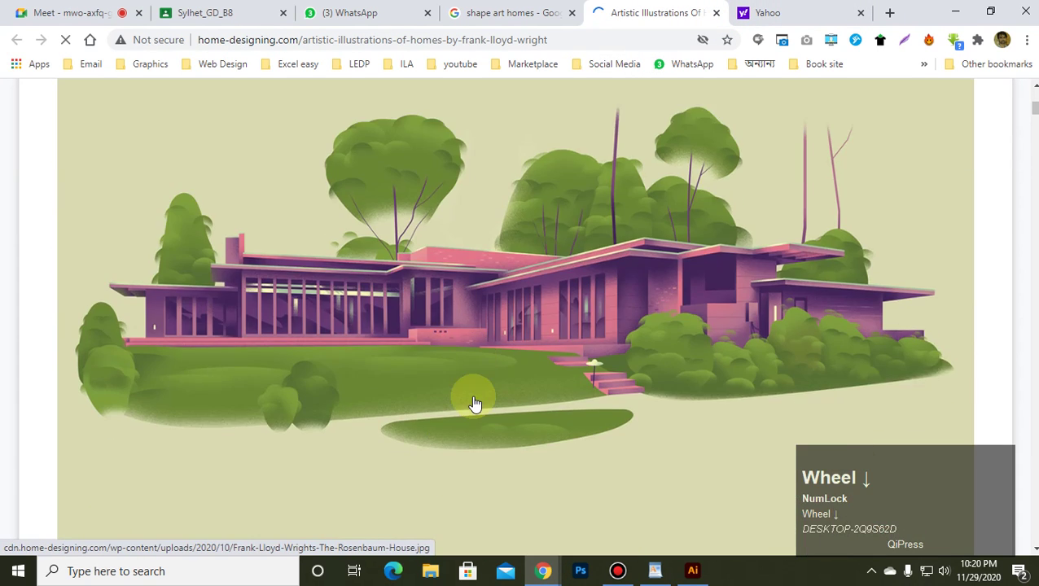
scroll(475, 395, up, 1)
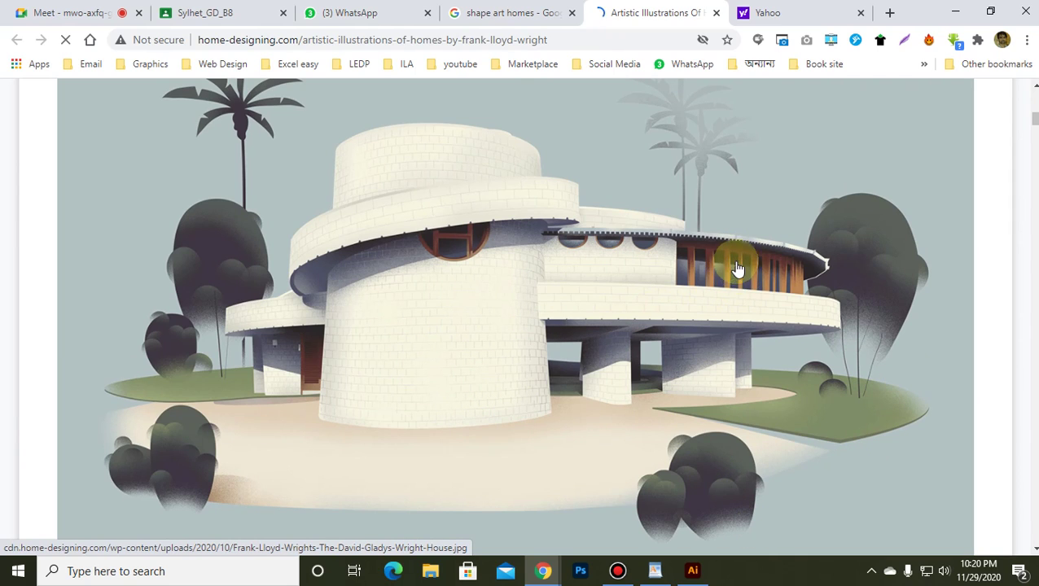
Copy the white round house image with the palm trees and return to Illustrator.
right_click(505, 254)
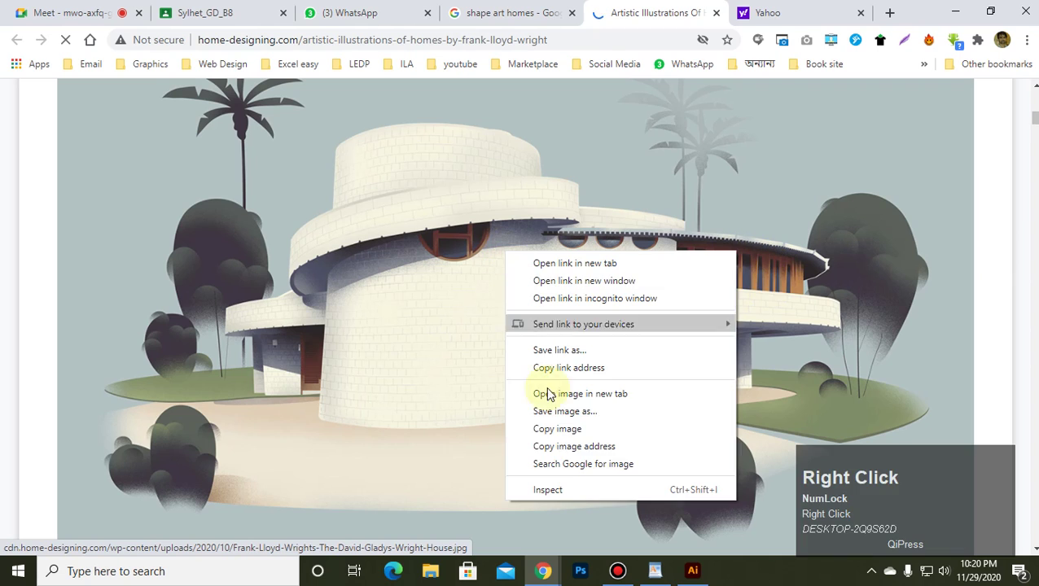
click(575, 429)
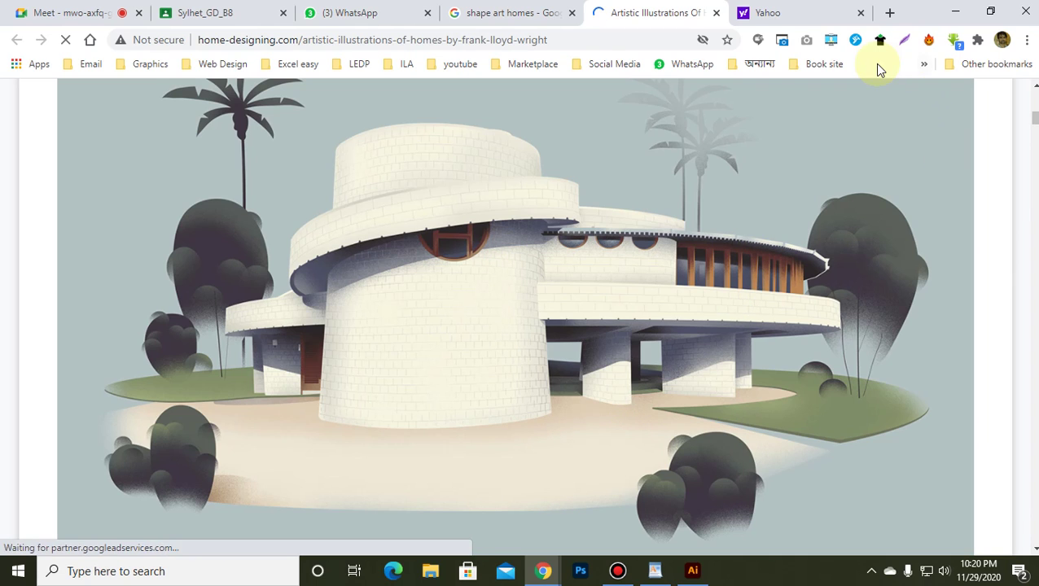
click(667, 13)
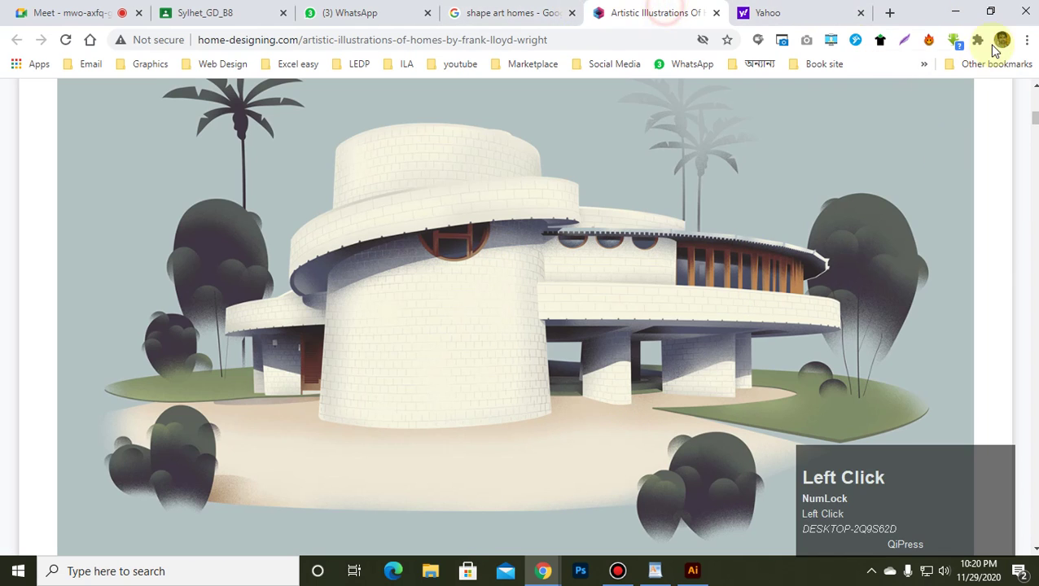
click(960, 11)
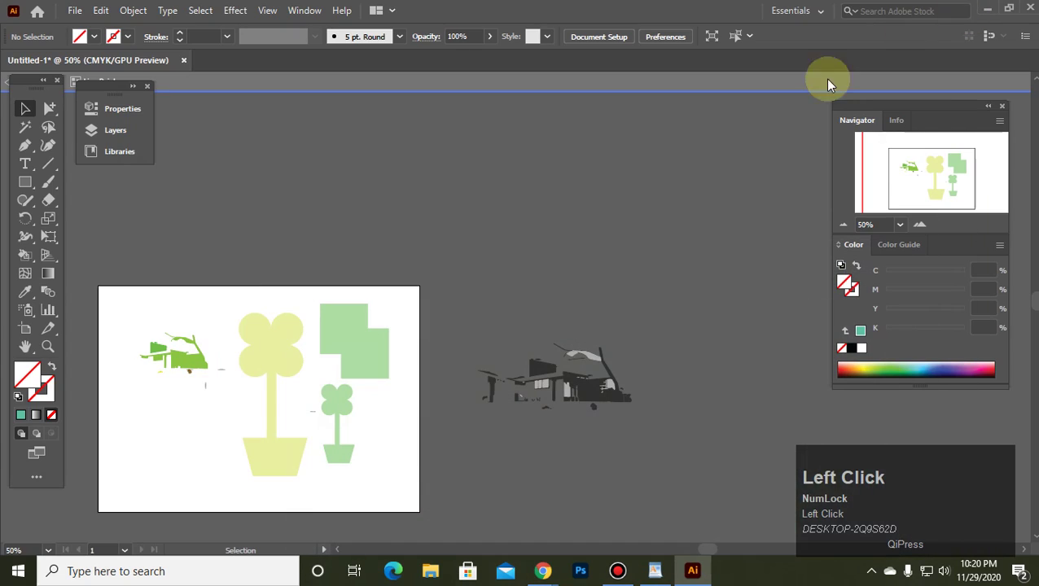
Try to delete the dark grey traced house beside the artboard.
click(476, 274)
drag(609, 464, 749, 497)
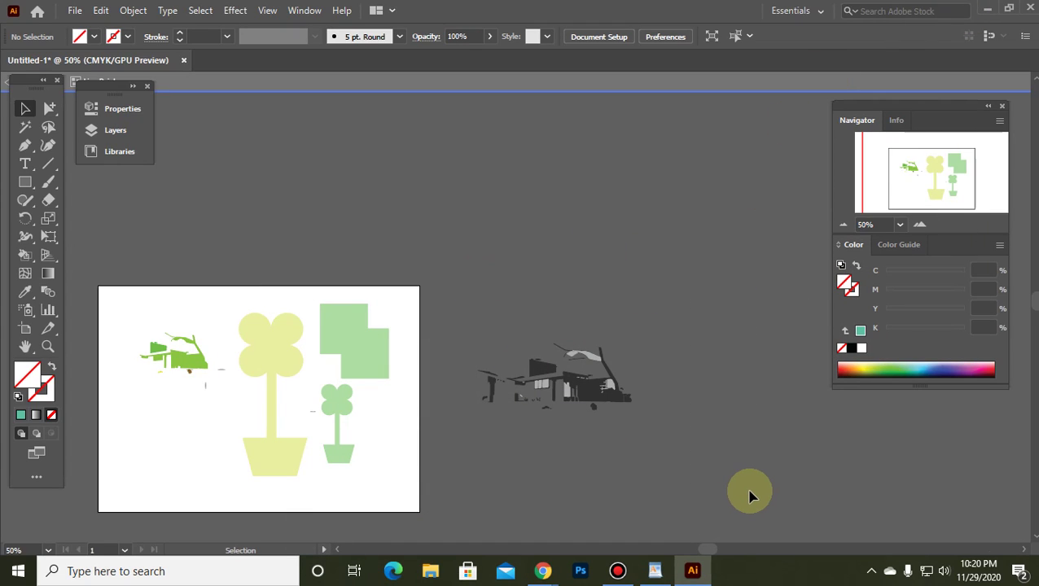
key(Delete)
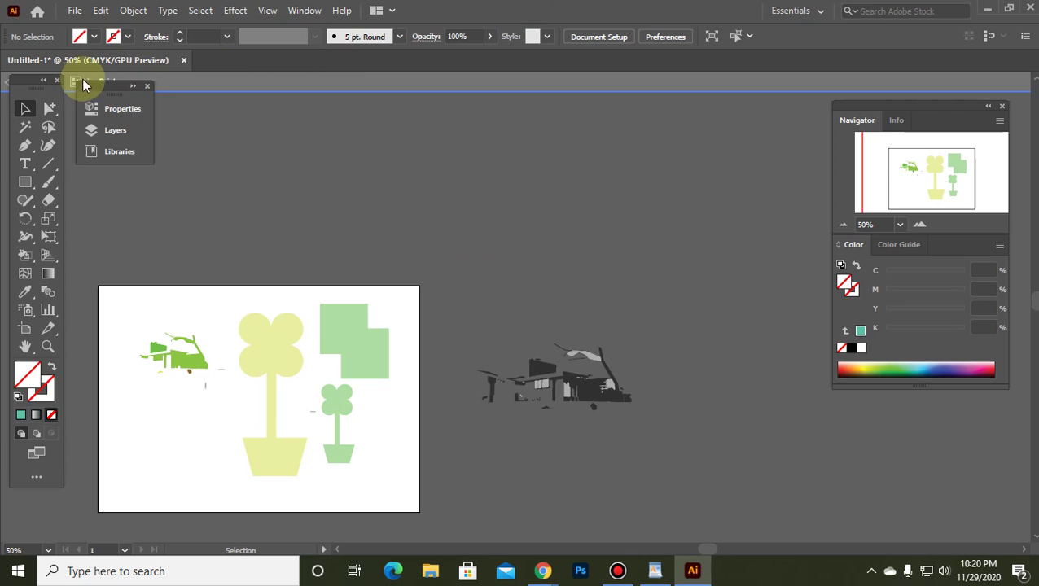
Move the floating panels aside to exit the Live Paint isolation, and delete the dark grey traced house beside the artboard.
drag(97, 85, 181, 202)
drag(64, 82, 36, 88)
click(27, 84)
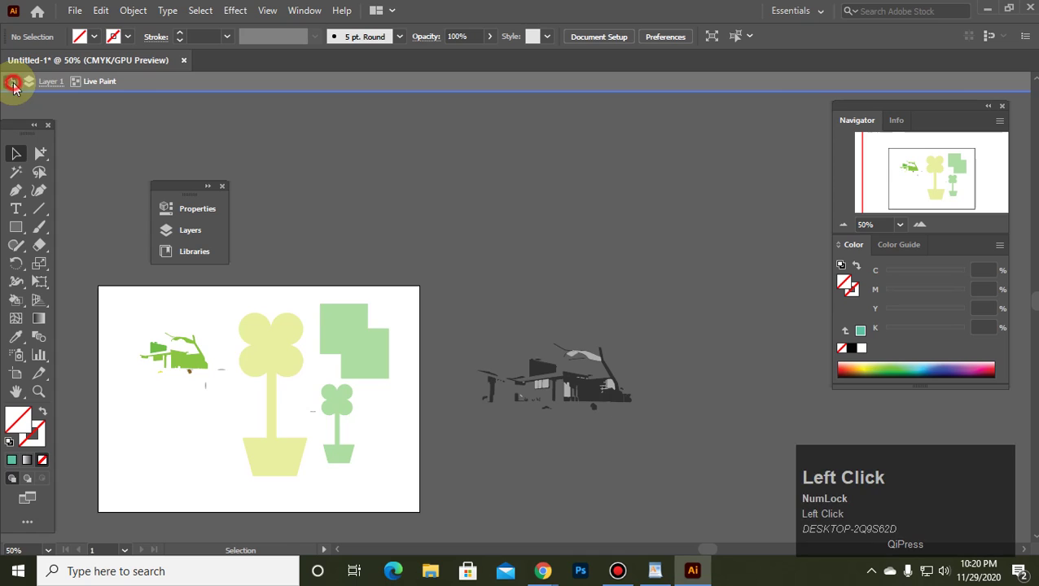
click(13, 85)
mouse_move(472, 331)
mouse_down()
mouse_move(737, 498)
mouse_move(768, 466)
mouse_up()
key(Delete)
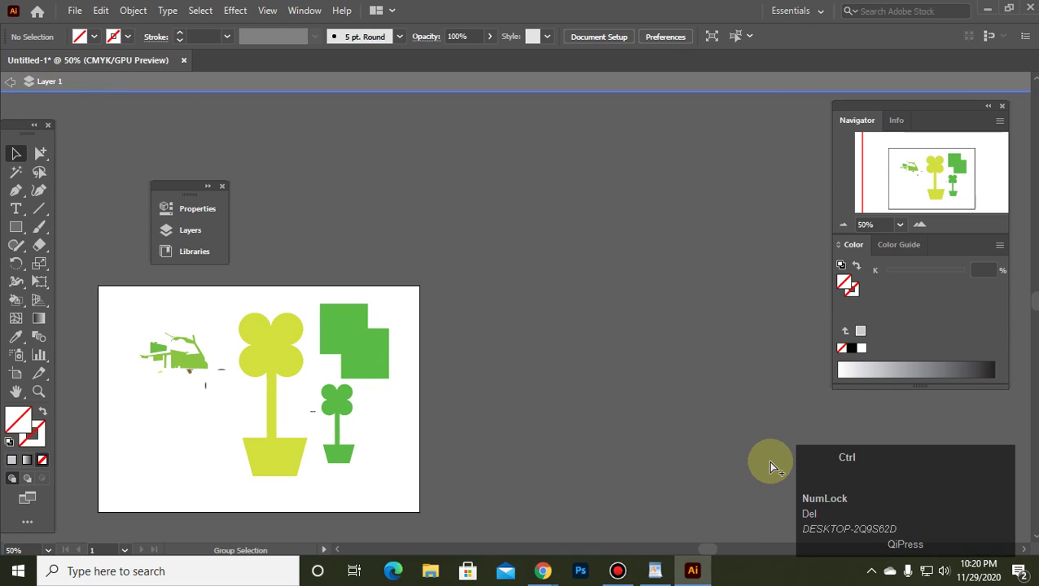
Paste the copied round house image, scale it down to less than a third and place it beside the artboard.
key(ctrl+v)
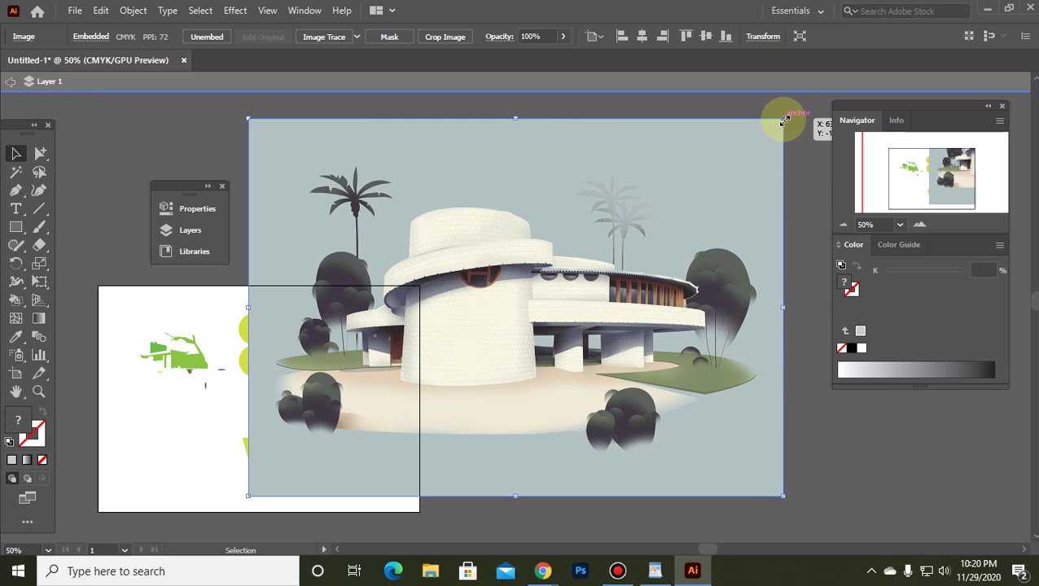
drag(783, 120, 408, 363)
drag(354, 433, 655, 323)
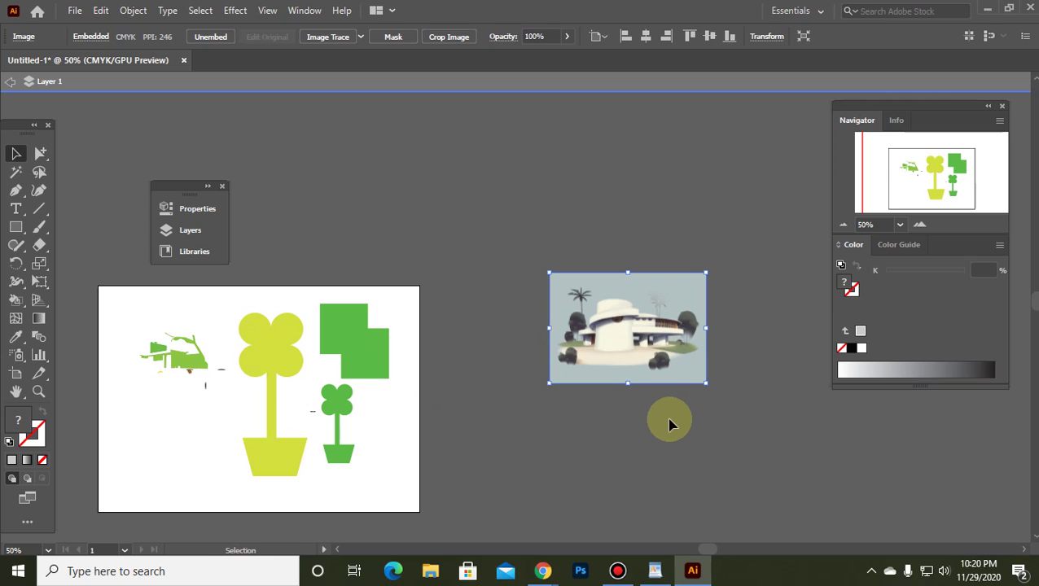
Trace the round house image with the Line Art preset and expand the tracing into paths.
click(359, 38)
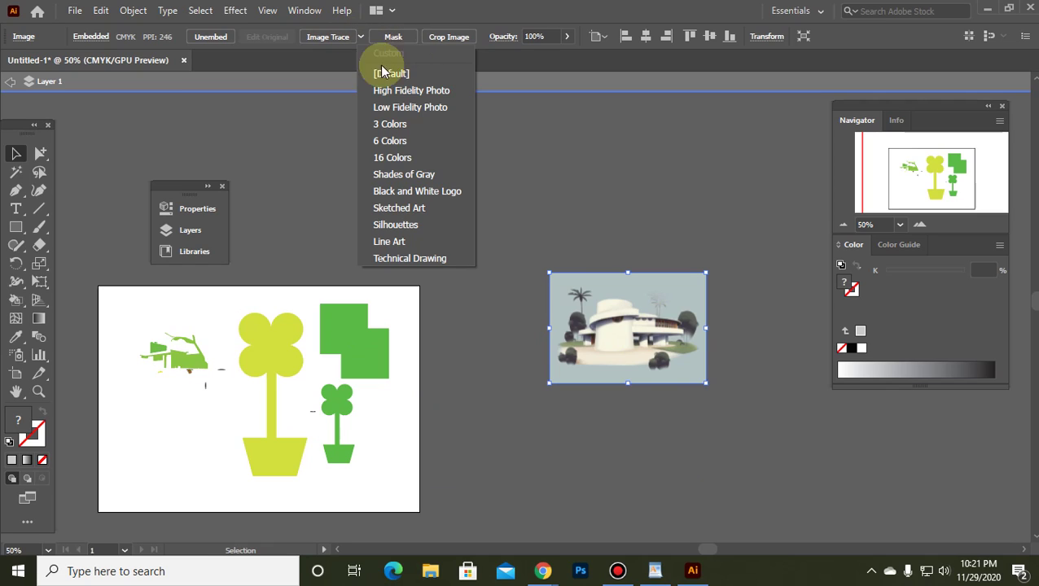
click(423, 243)
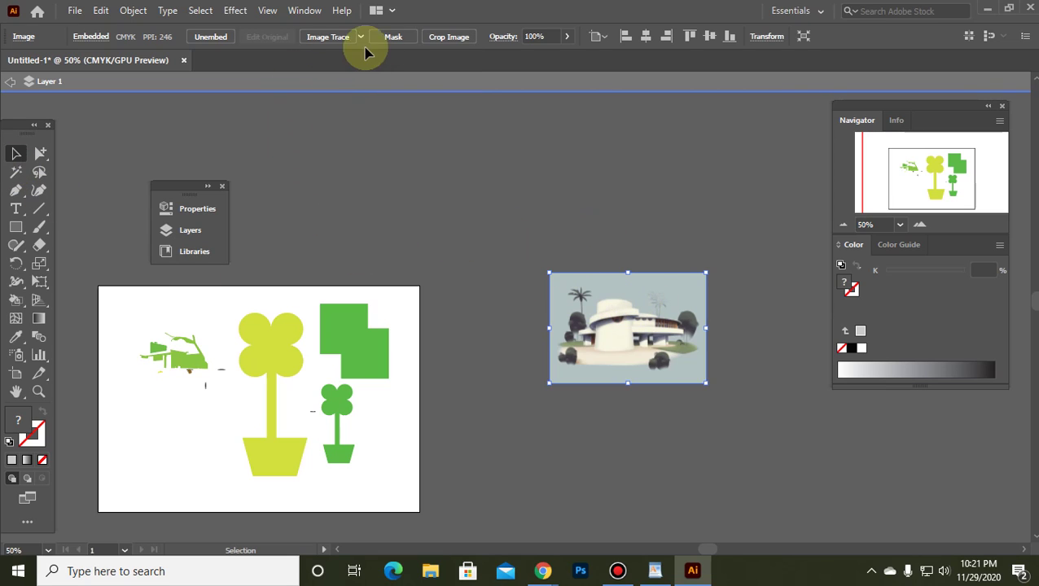
click(325, 37)
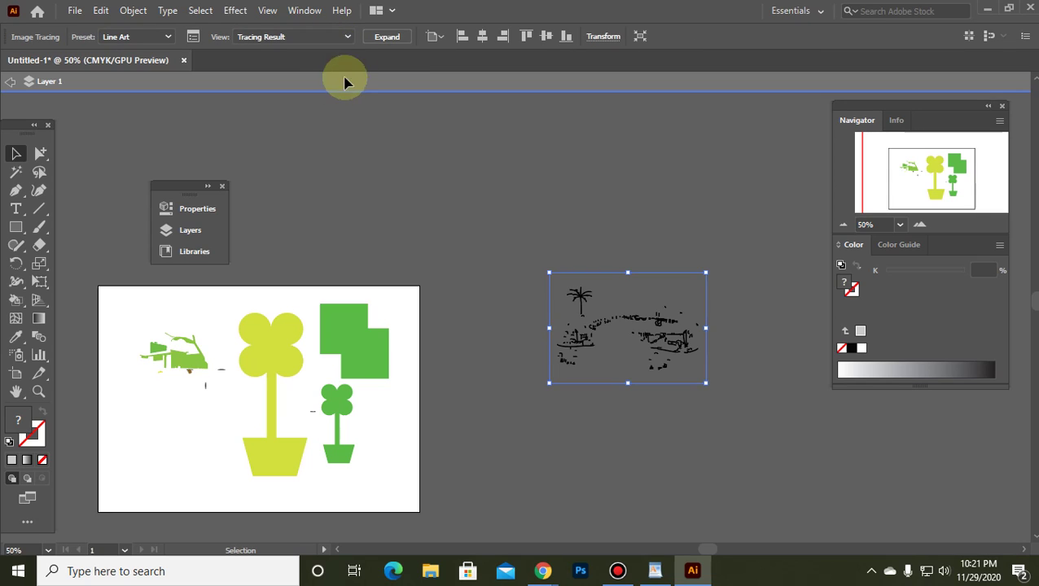
click(387, 37)
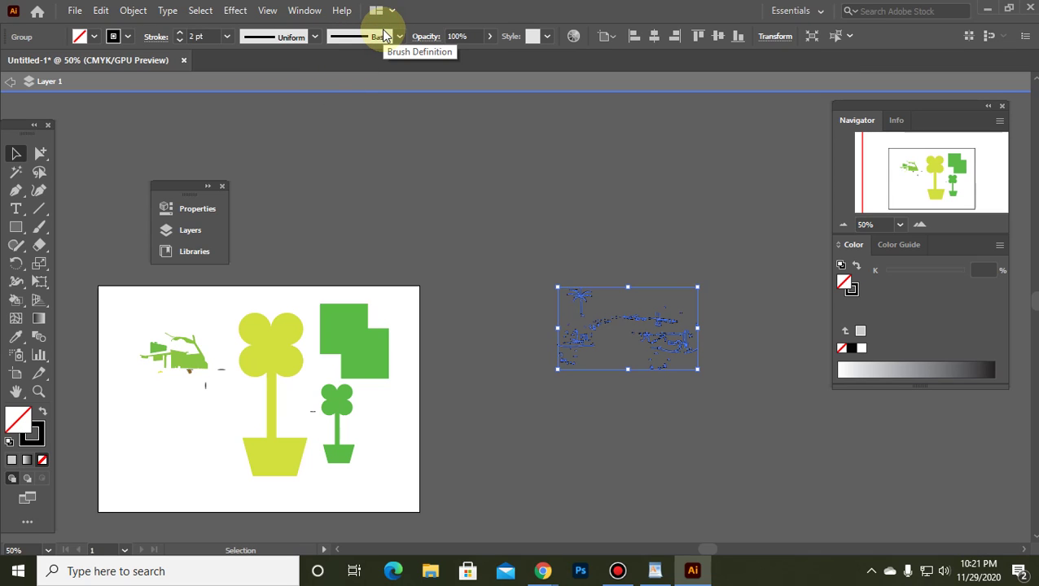
click(740, 407)
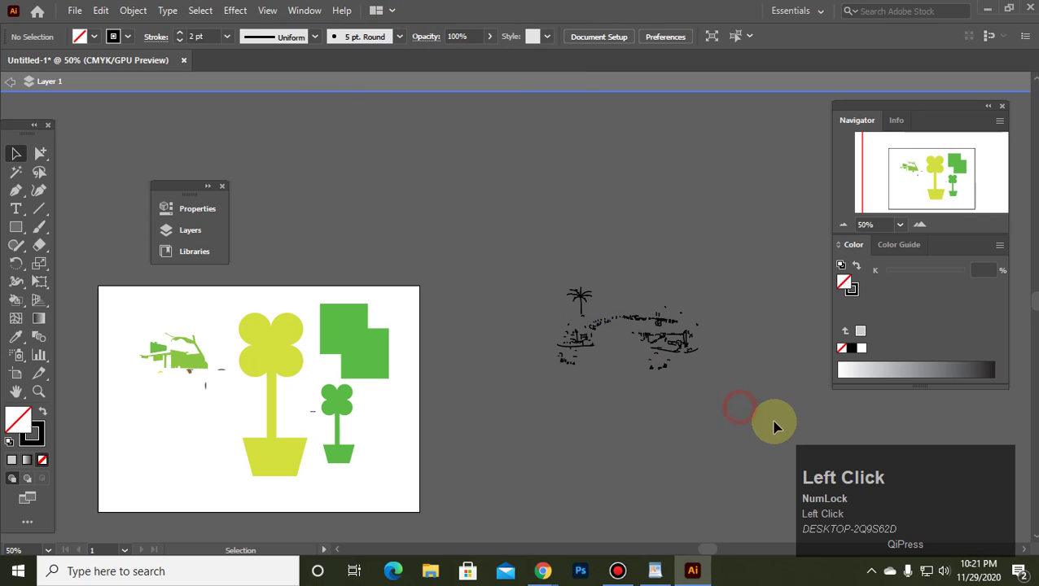
Show the document's layers and expand Layer 1 to list its objects.
click(302, 10)
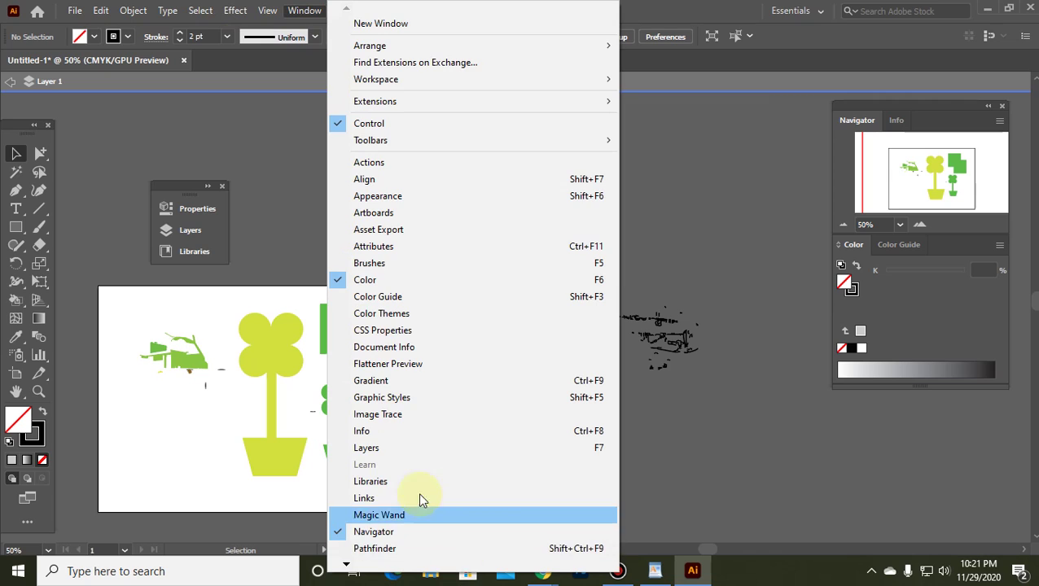
click(383, 447)
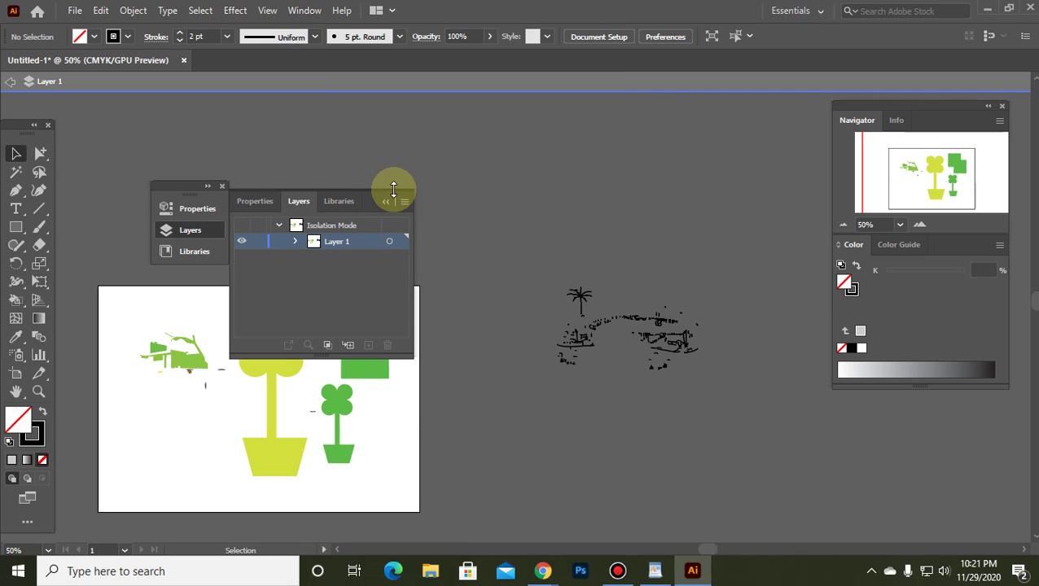
click(295, 241)
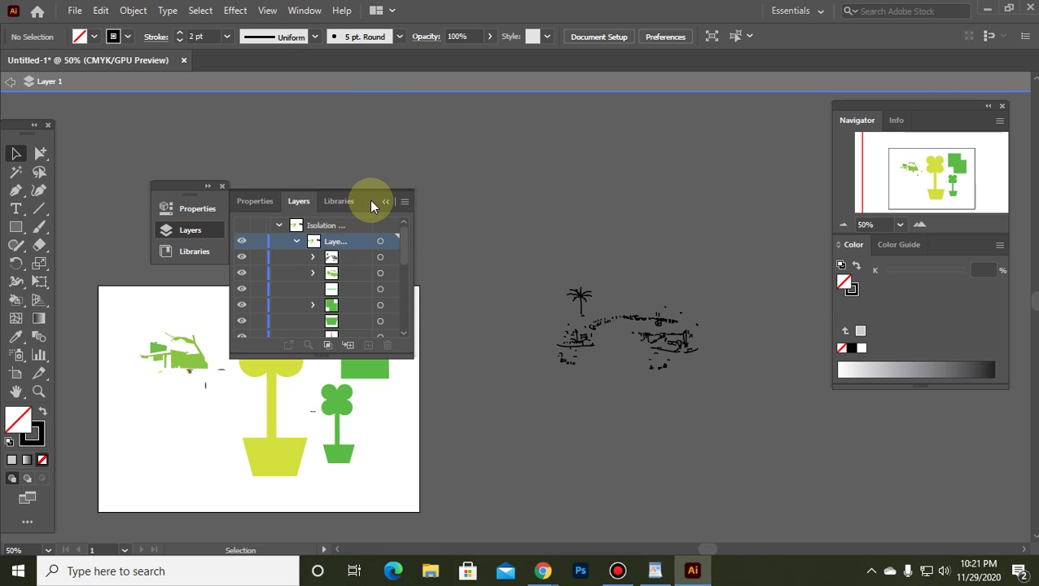
Move the Layers panel off the artboard and delete all the artwork on the artboard.
drag(370, 205, 777, 103)
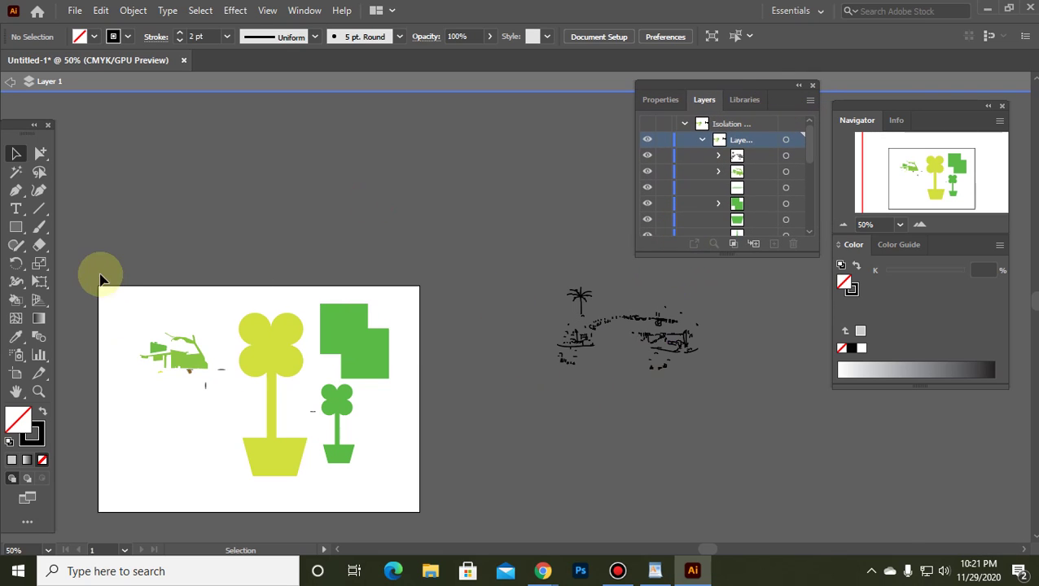
drag(102, 279, 465, 500)
key(Delete)
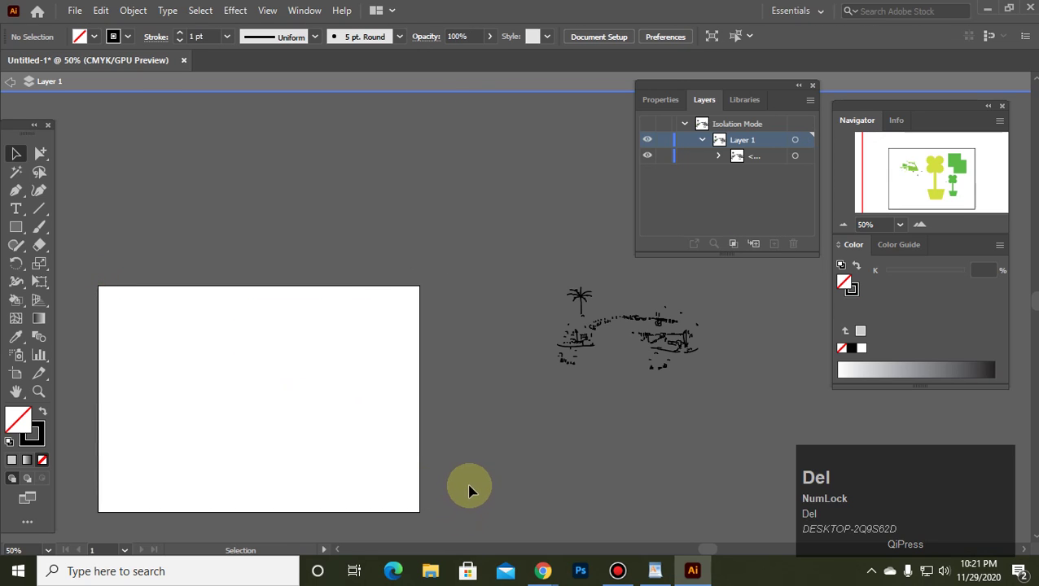
Expand Layer 1 and its traced group in the layer list to inspect the individual paths.
click(705, 142)
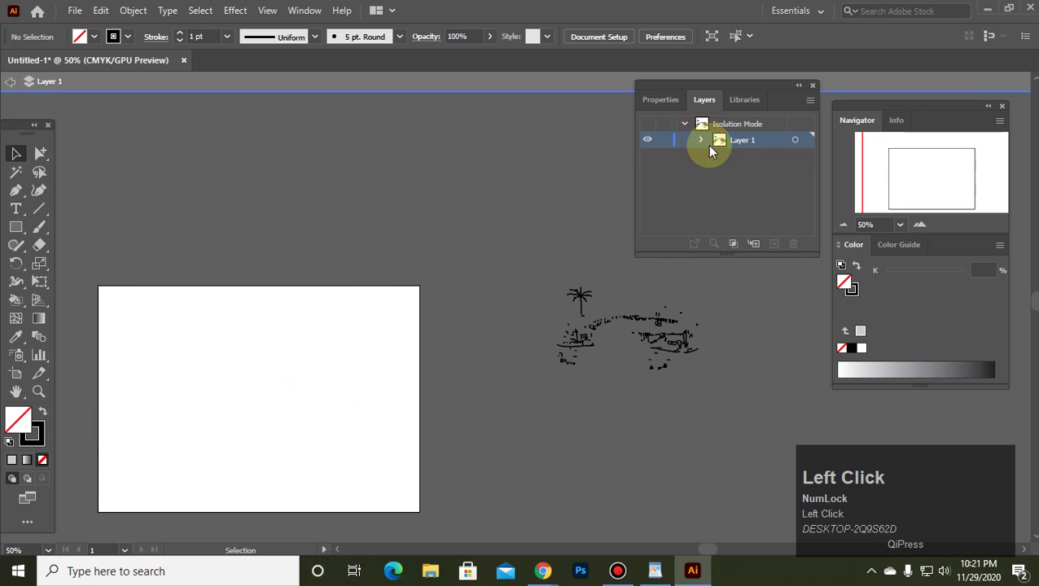
click(719, 160)
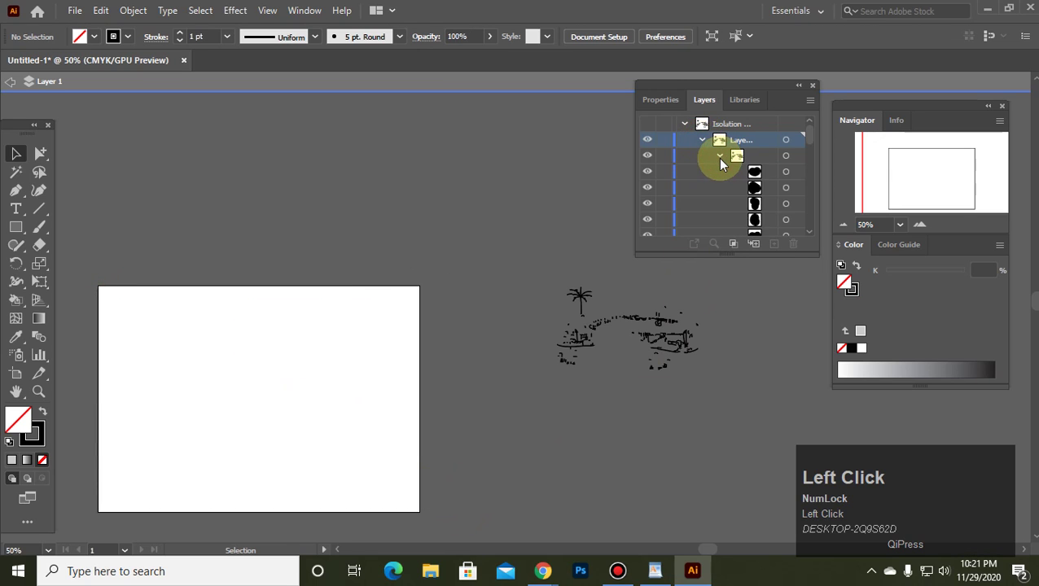
drag(814, 140, 832, 109)
click(761, 172)
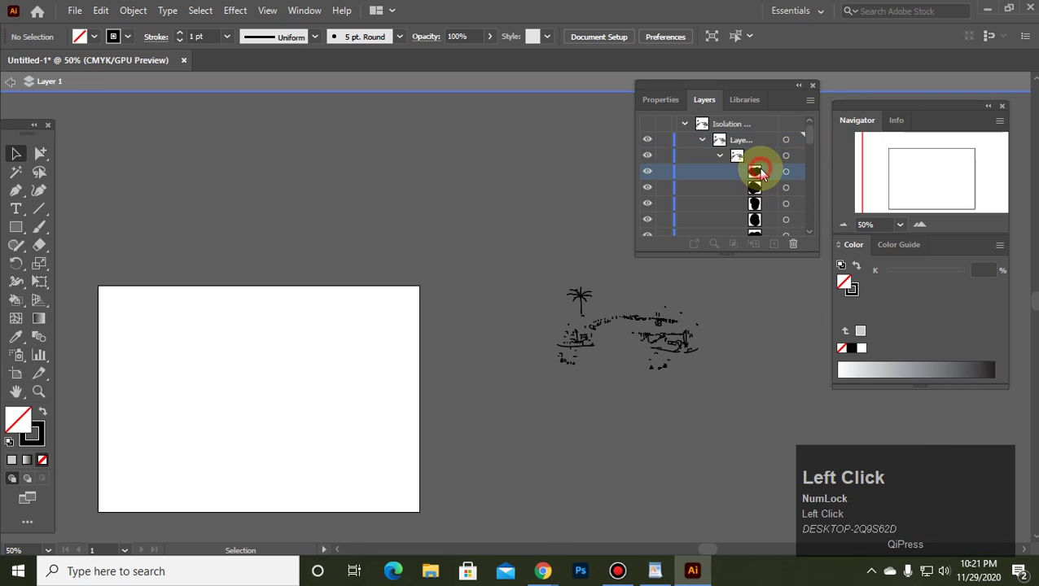
click(755, 188)
click(752, 203)
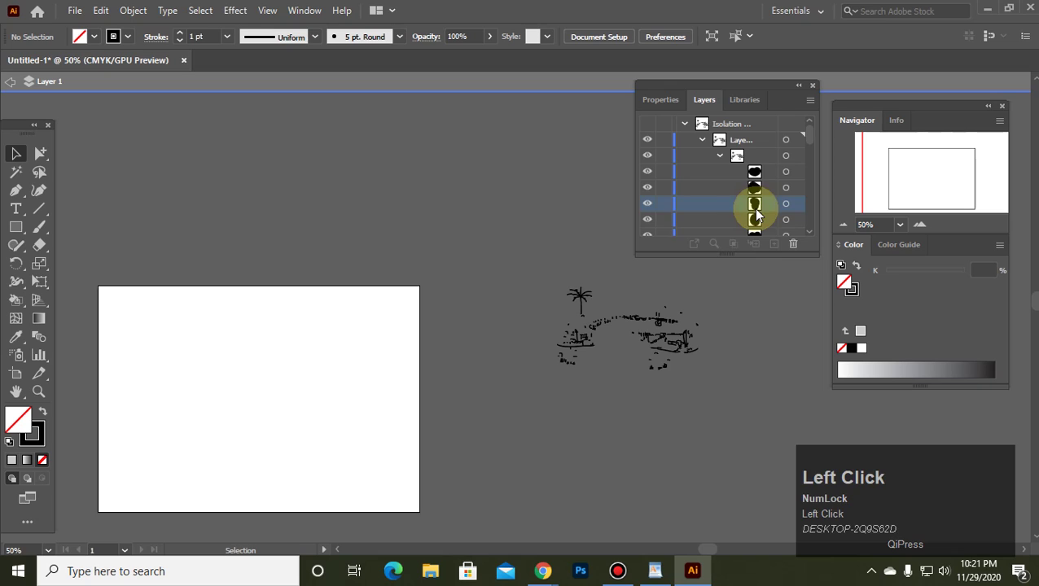
Hide the first two paths in the traced group and the traced group itself.
click(647, 204)
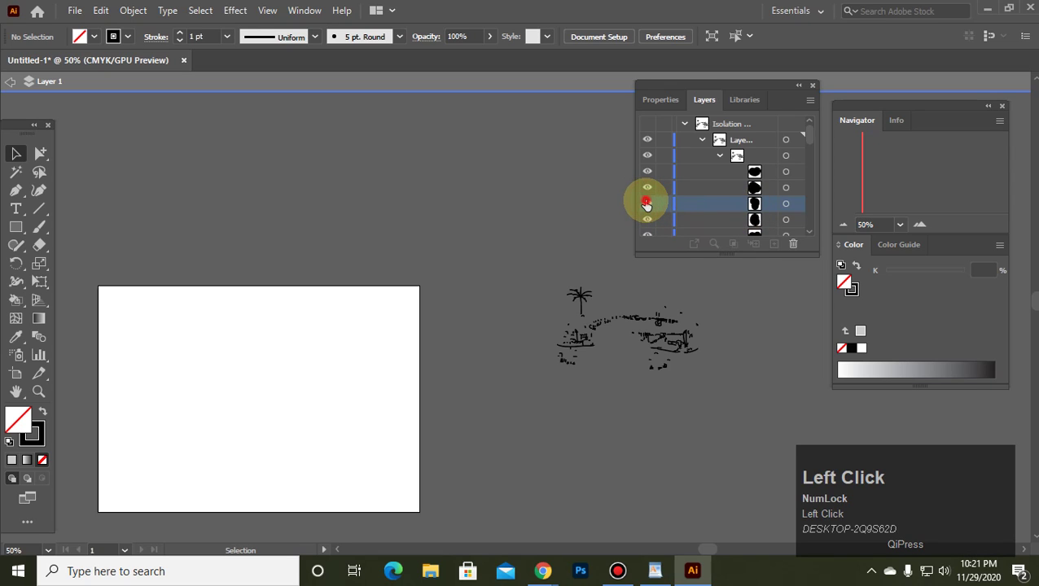
click(645, 188)
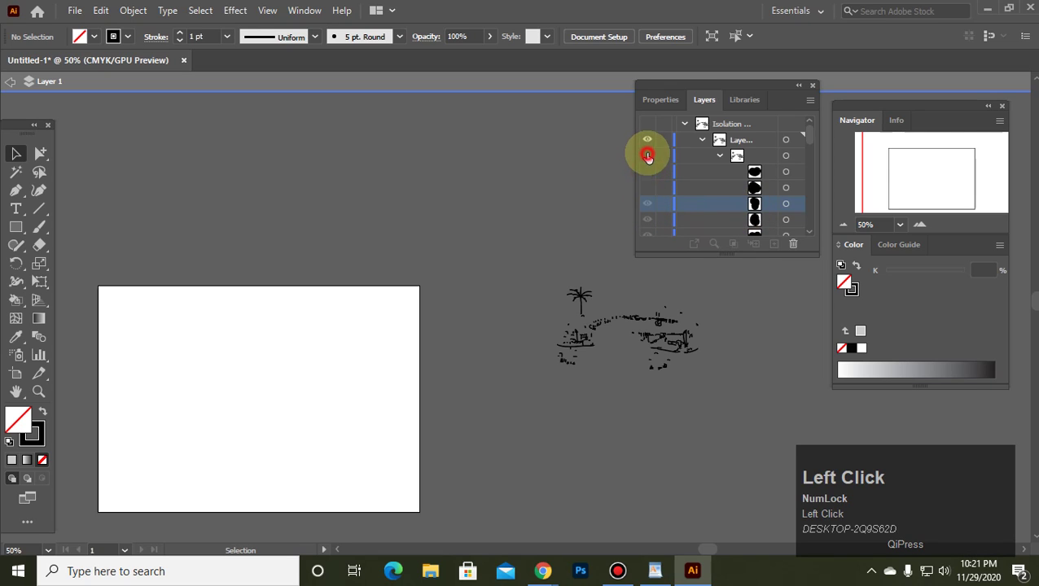
drag(647, 156, 647, 148)
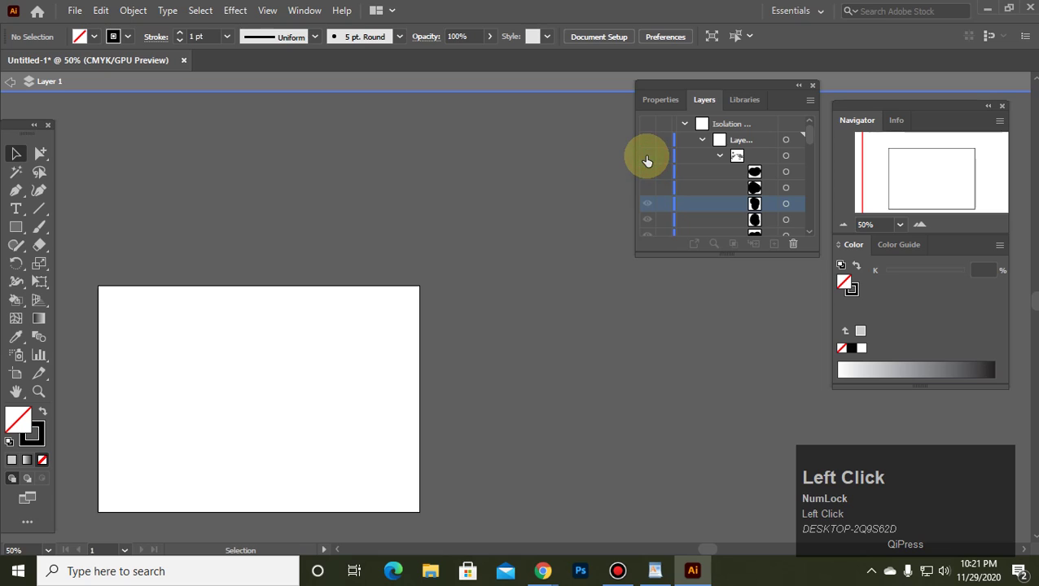
click(648, 160)
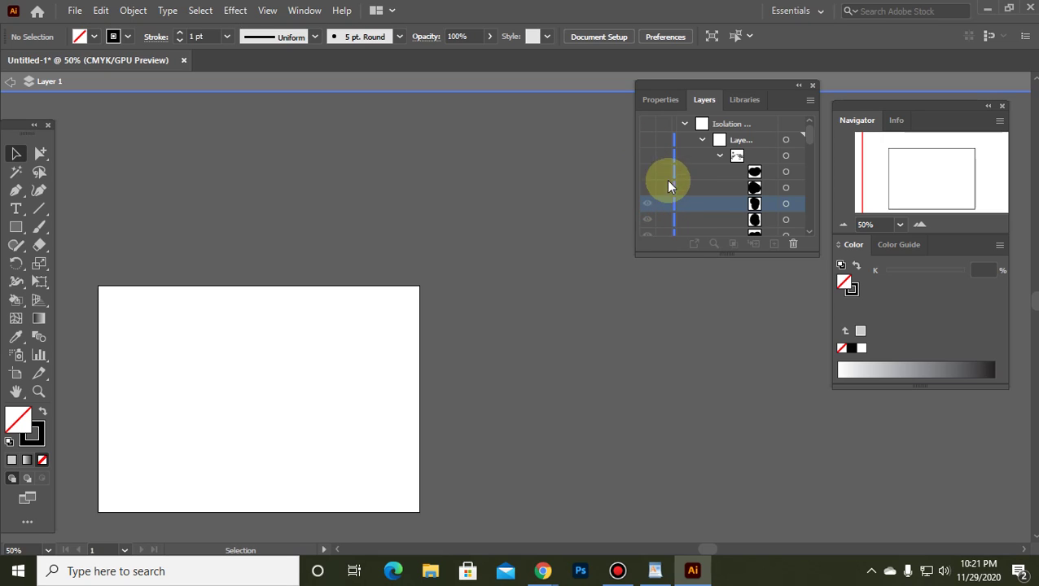
Collapse Layer 1 in the layer list and toggle its lock and visibility, leaving it visible and unlocked.
click(686, 124)
click(702, 141)
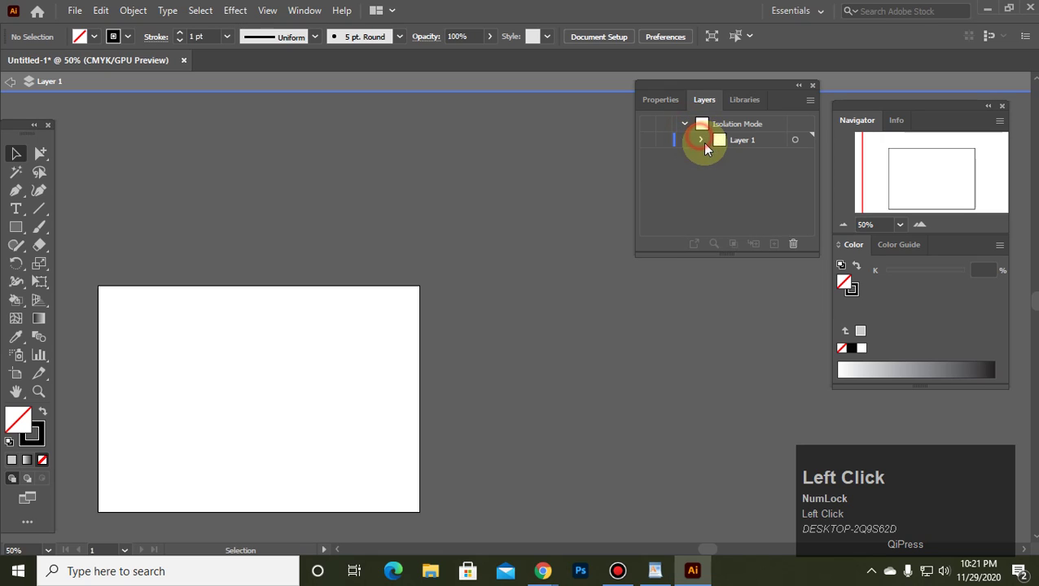
click(669, 141)
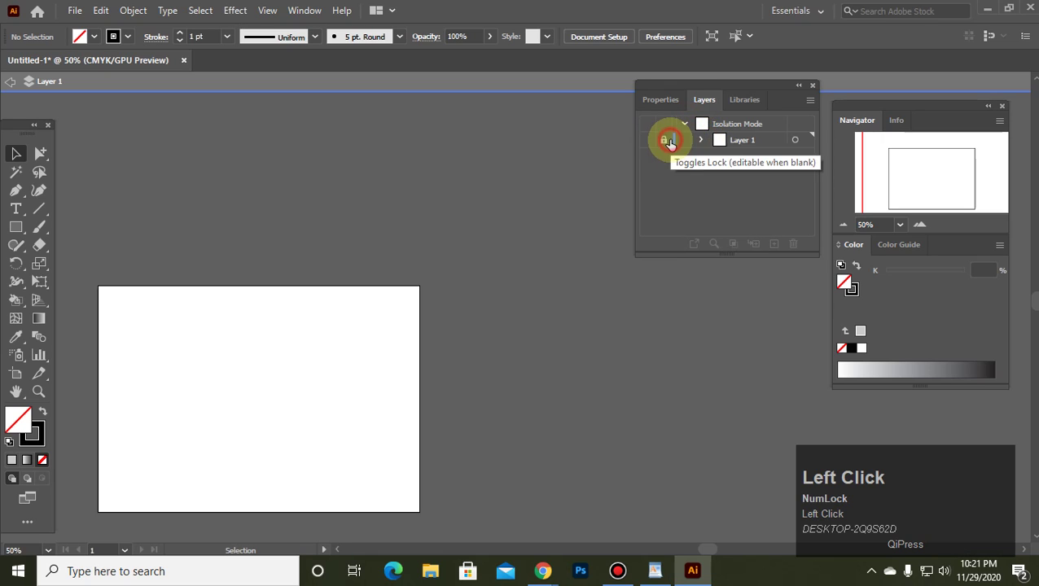
click(668, 123)
click(651, 144)
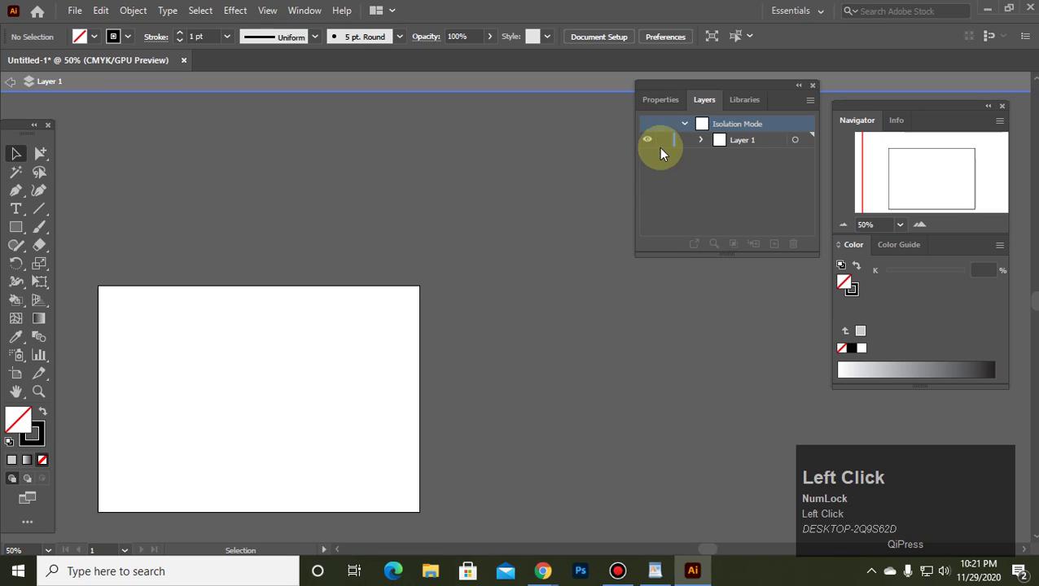
click(662, 141)
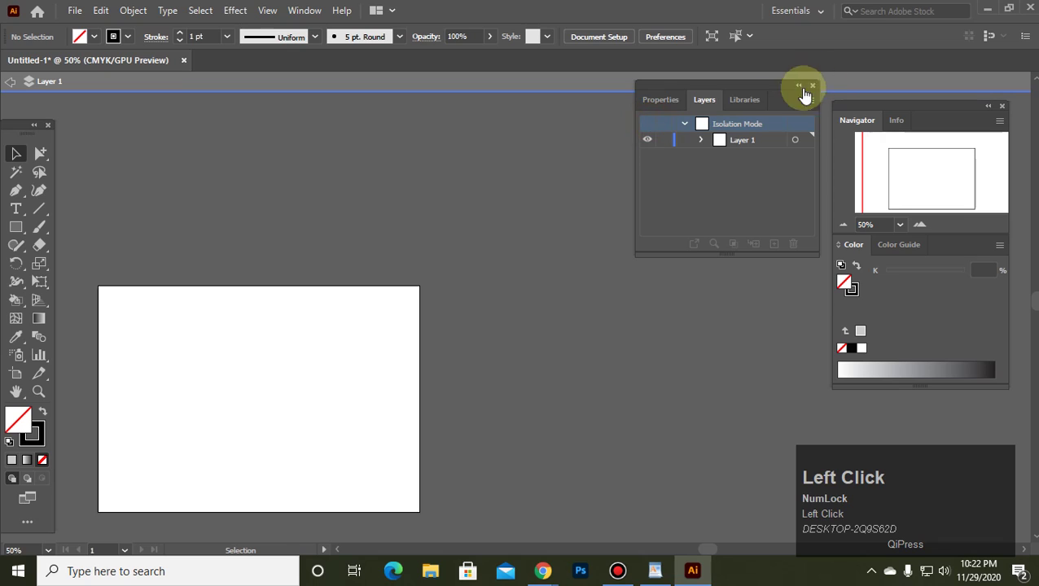
Undo hiding the traced group and make its hidden paths visible again.
drag(777, 86, 752, 131)
key(ctrl+z)
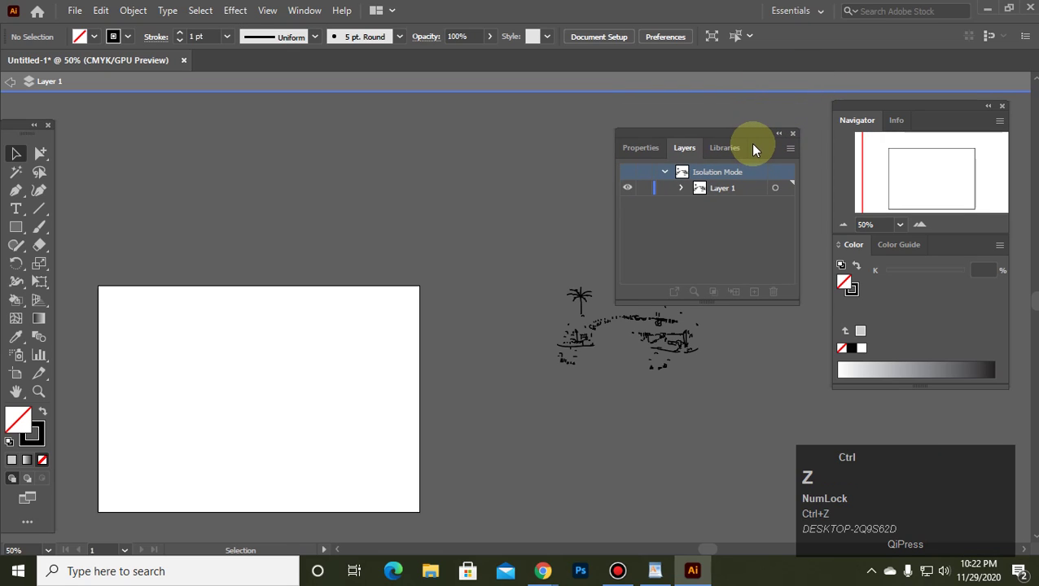
click(682, 188)
click(698, 205)
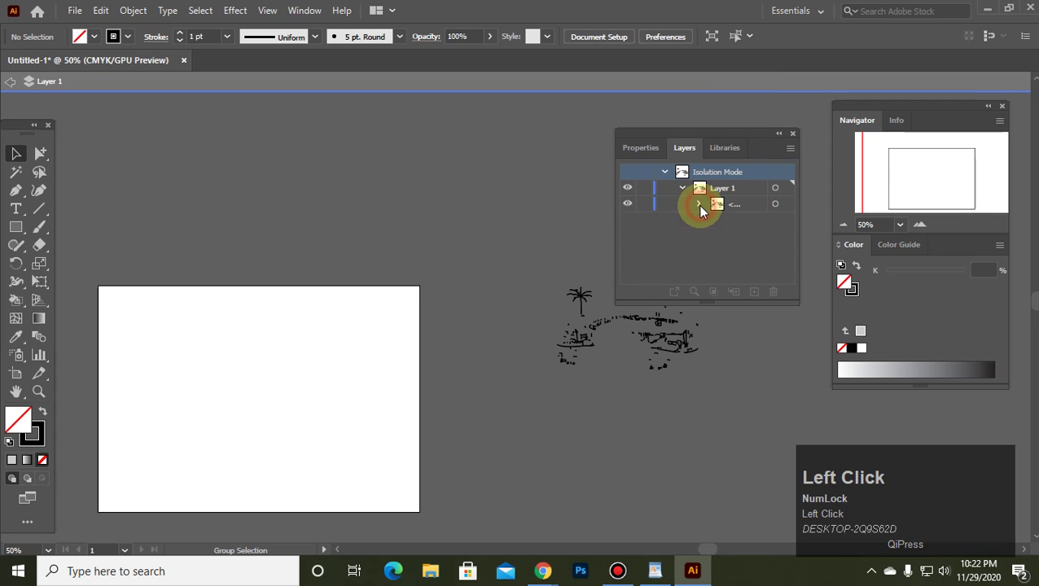
click(699, 204)
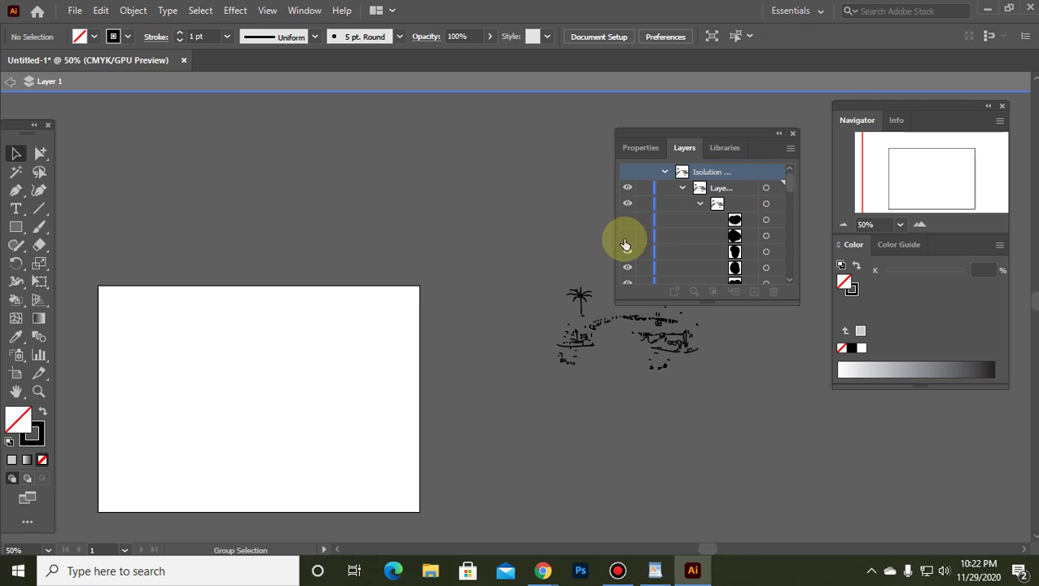
drag(625, 244, 626, 224)
click(629, 267)
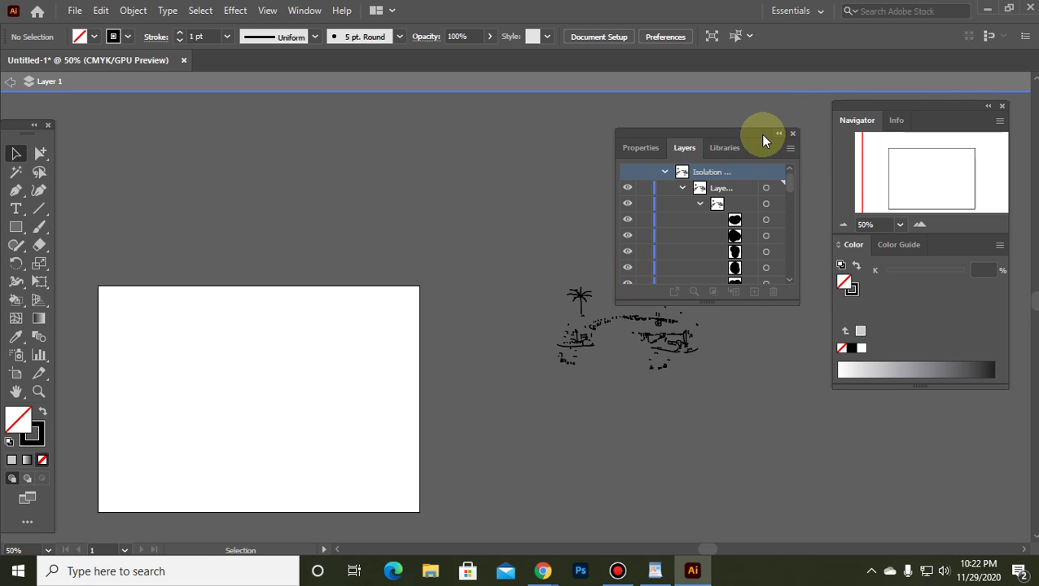
Move the Layers panel clear of the traced line drawing and select the whole drawing to view it up close.
drag(762, 135, 475, 122)
drag(321, 101, 245, 79)
drag(518, 216, 742, 443)
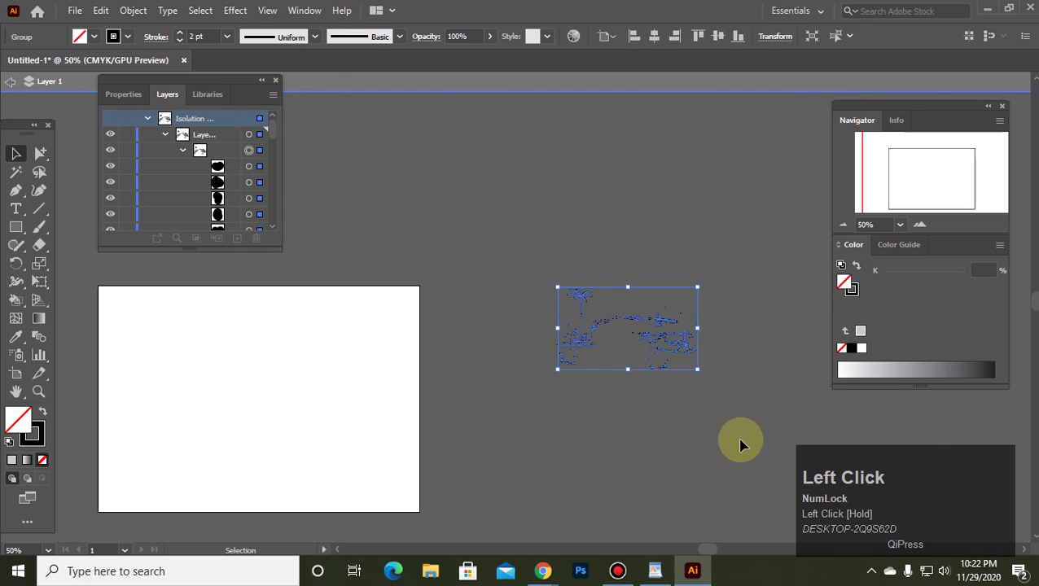
alt+scroll(603, 338, up, 3)
alt+scroll(606, 336, down, 2)
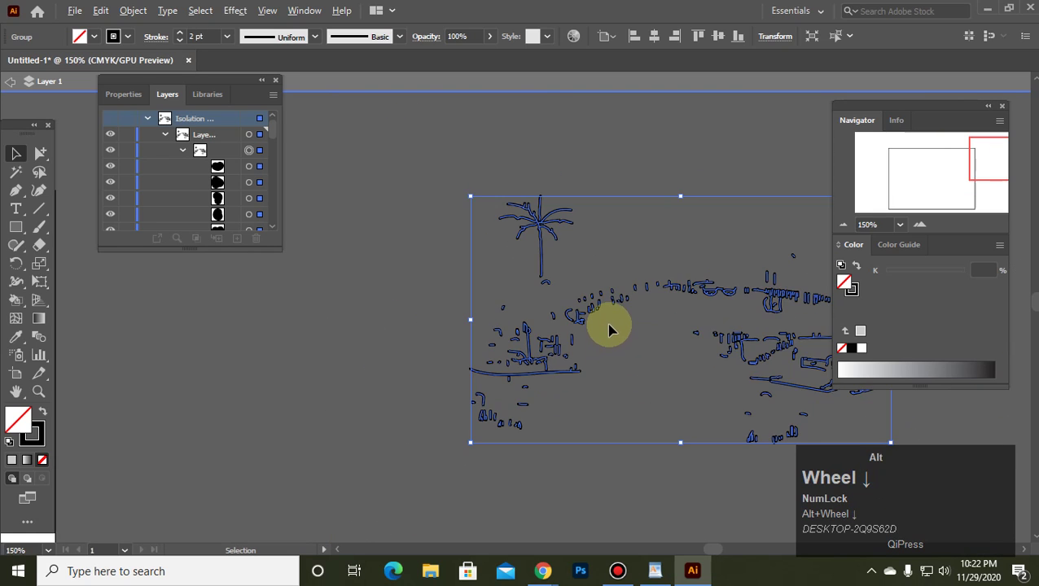
scroll(611, 330, up, 2)
Step through the edit history to restore the untraced embedded house picture and the deleted green artwork.
key(ctrl+z)
key(ctrl+z)
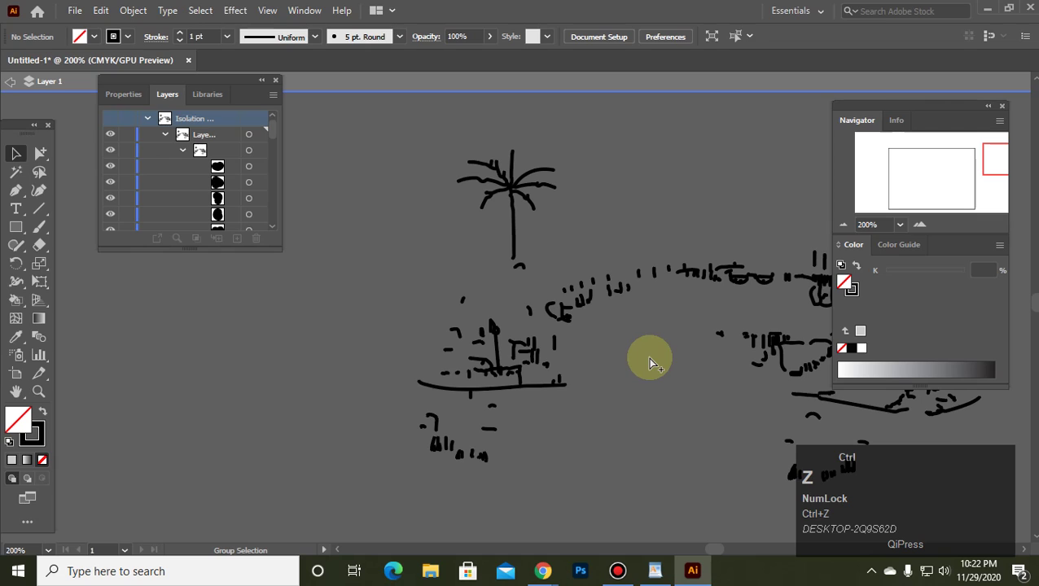
key(ctrl+z)
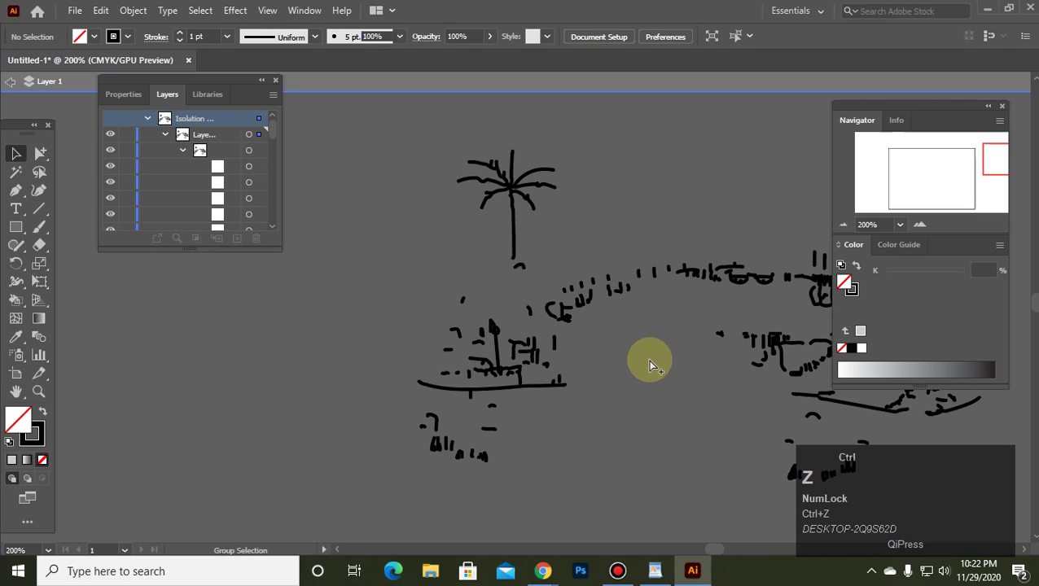
key(ctrl+z)
key(ctrl+z)
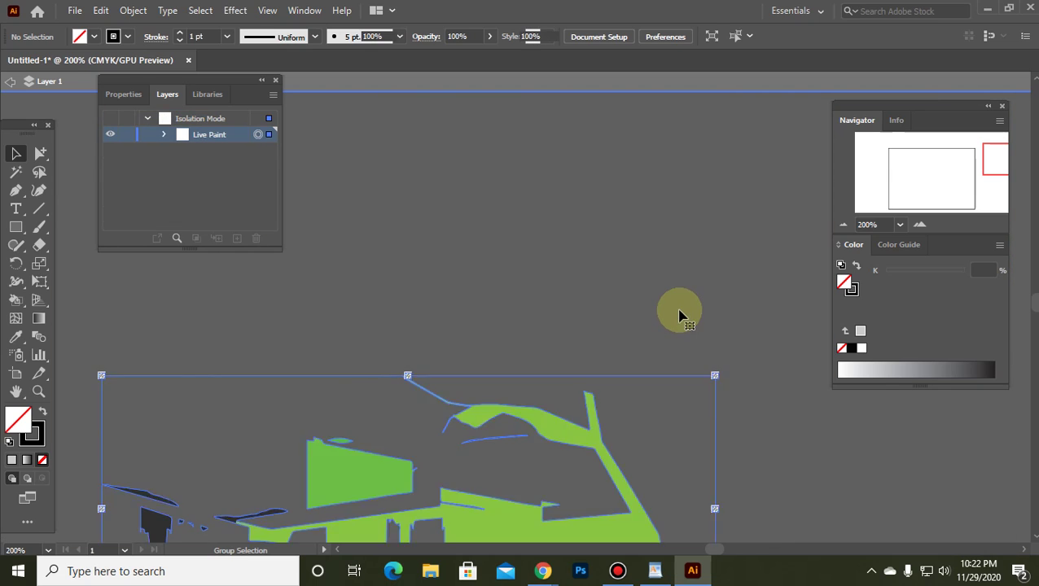
key(ctrl+shift+z)
key(ctrl+shift+z)
key(ctrl+shift+z)
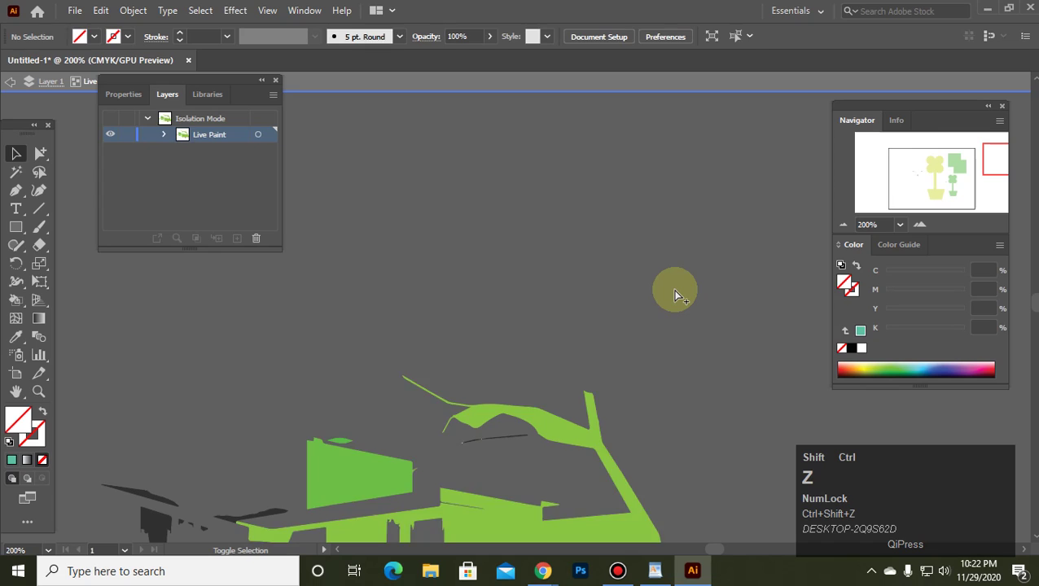
key(ctrl+shift+z)
key(ctrl+shift+z)
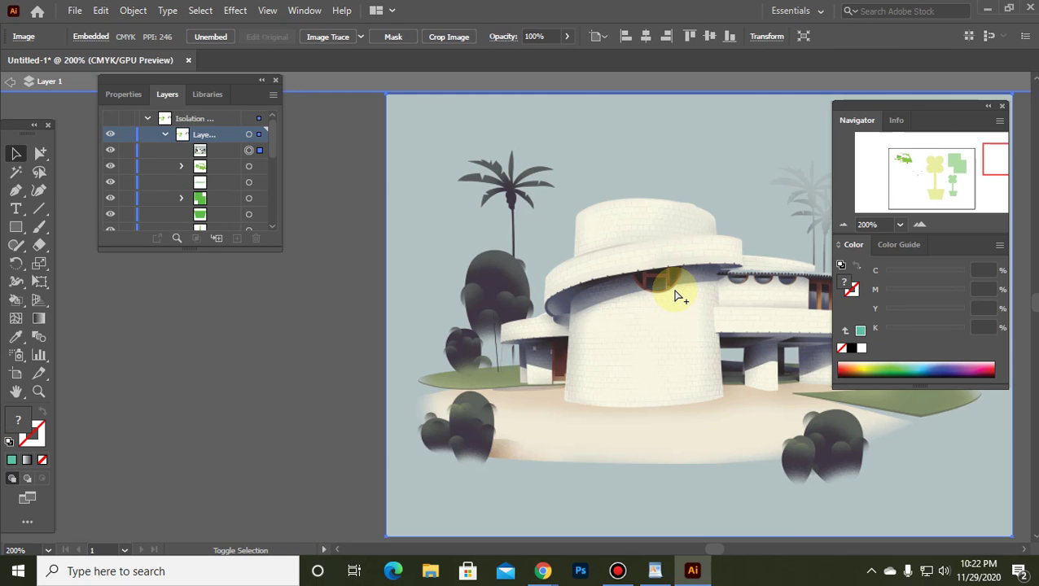
Move the house picture about 24 mm left and 9 mm down and exit isolation mode.
drag(708, 224, 580, 262)
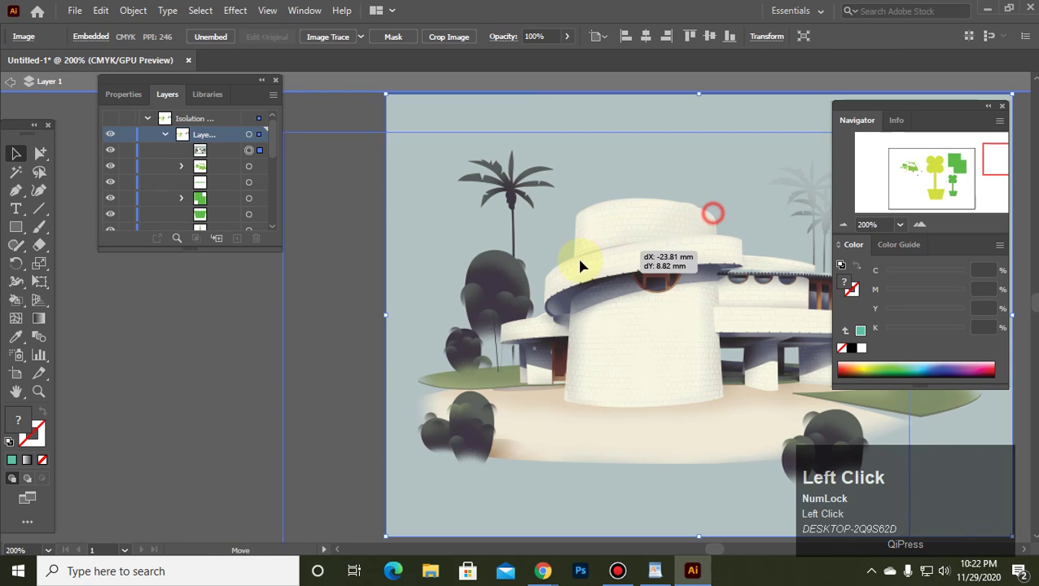
scroll(561, 267, down, 2)
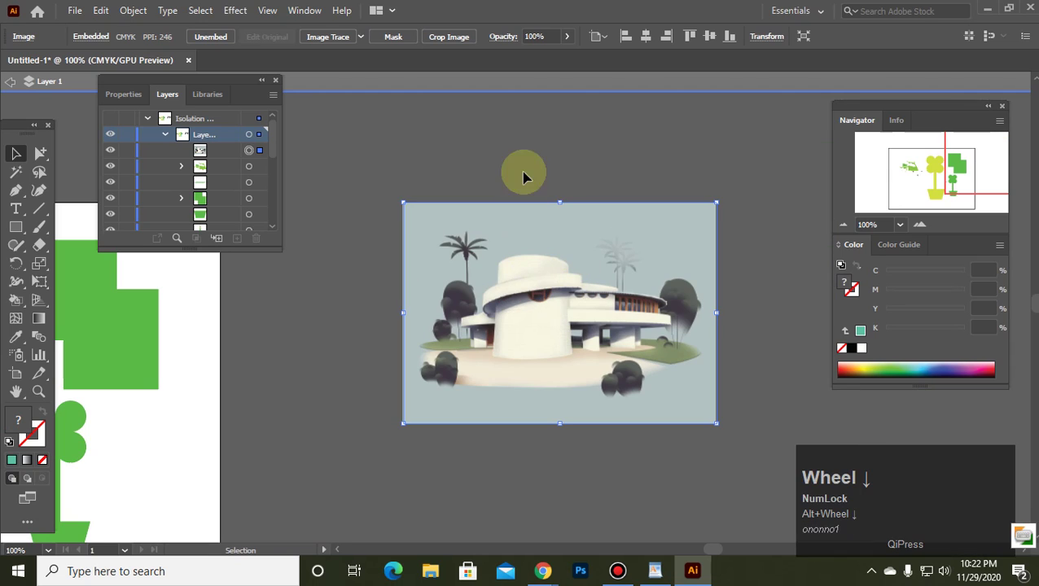
click(10, 82)
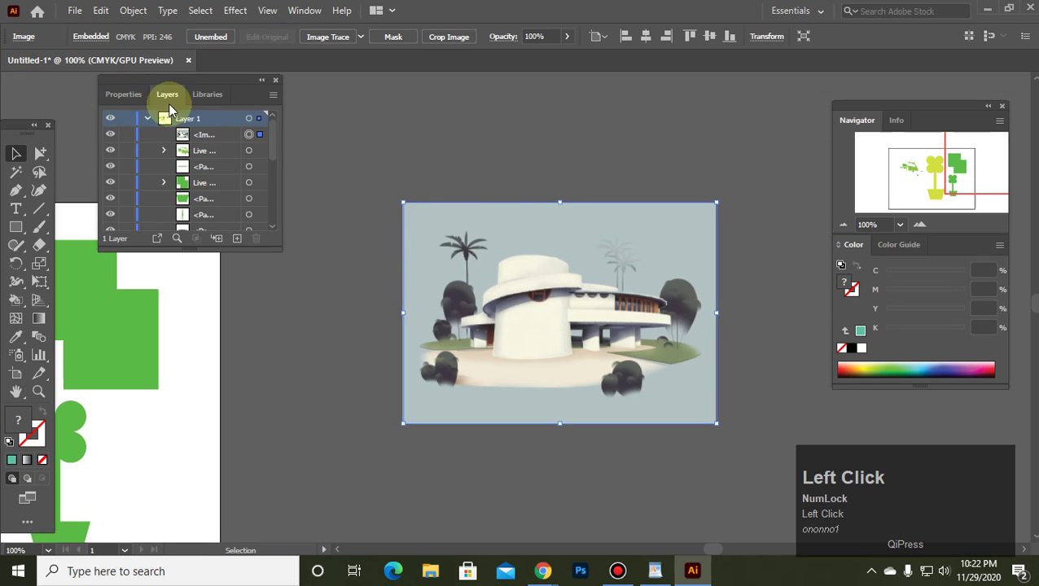
Try tracing the house picture with the Technical Drawing preset, and undo the tracing after viewing the result.
click(358, 37)
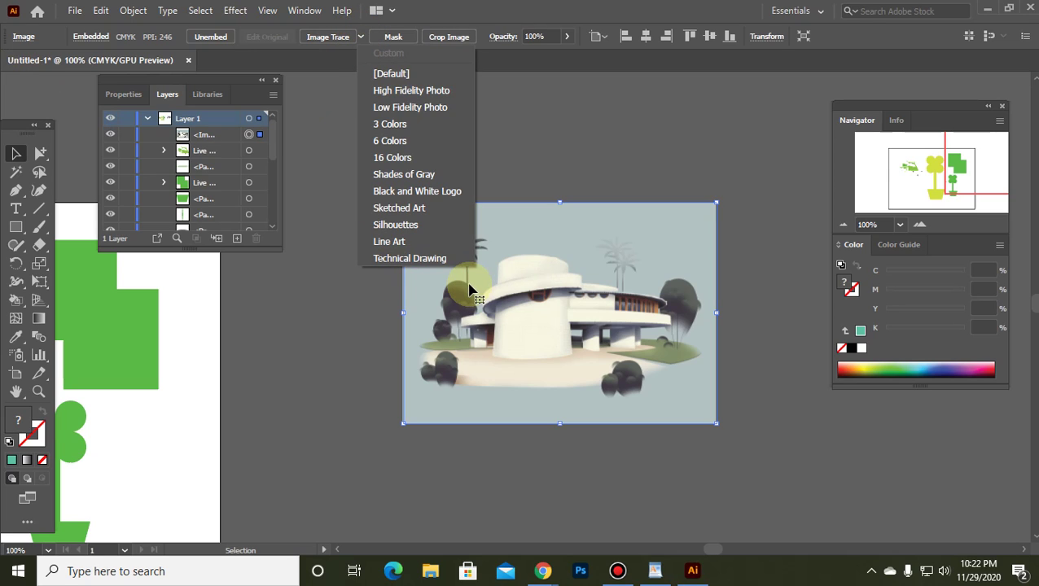
click(411, 259)
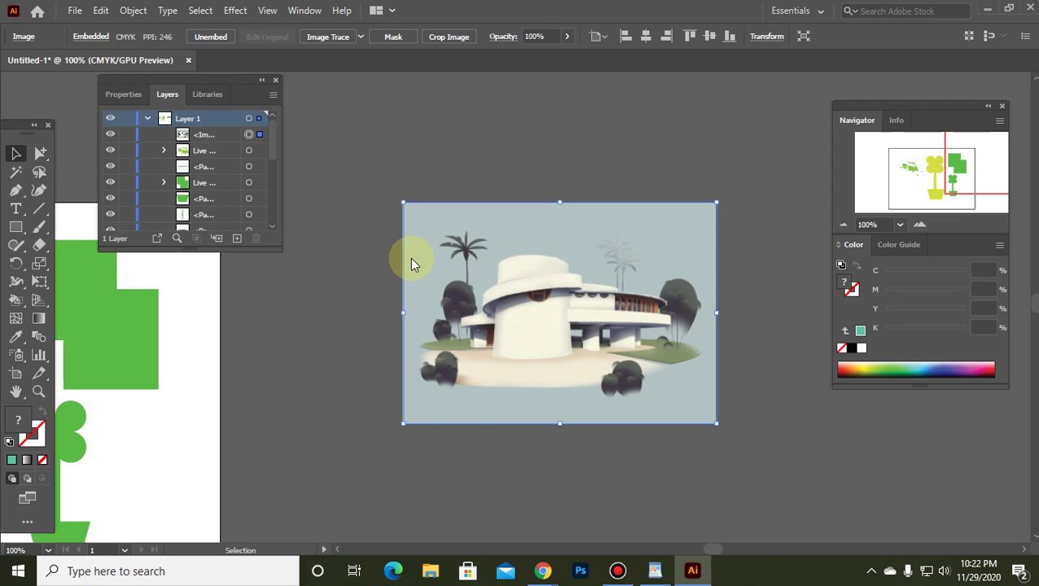
click(379, 305)
click(656, 301)
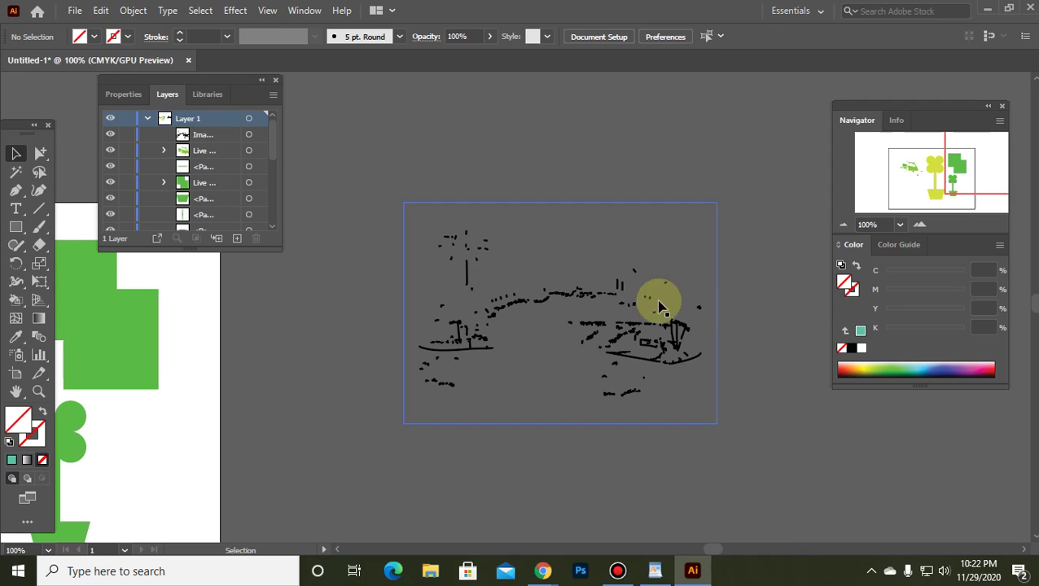
click(728, 322)
key(ctrl)
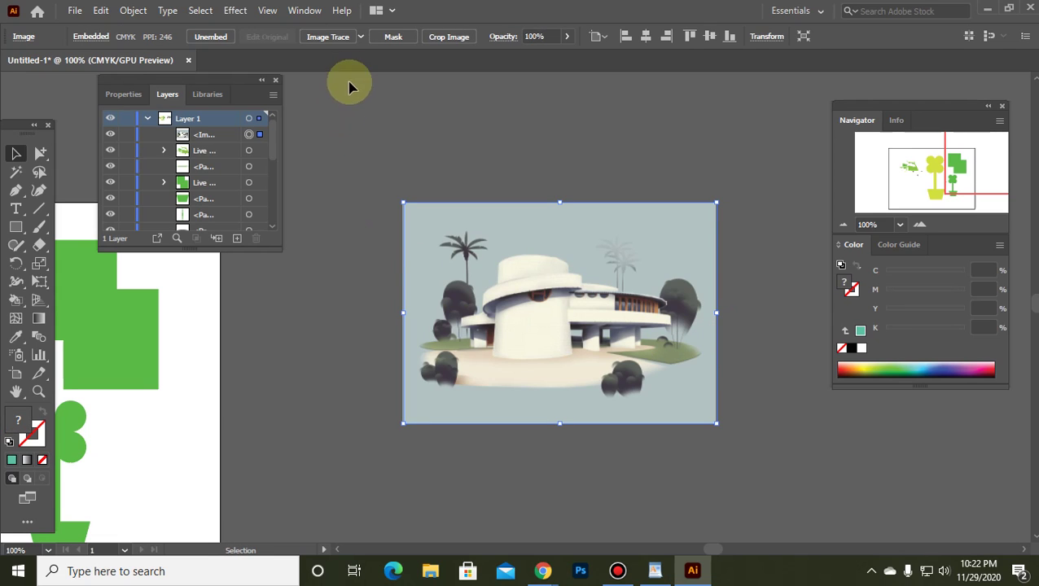
Trace the house picture with the [Default] preset and shift the tracing slightly to the left.
click(325, 38)
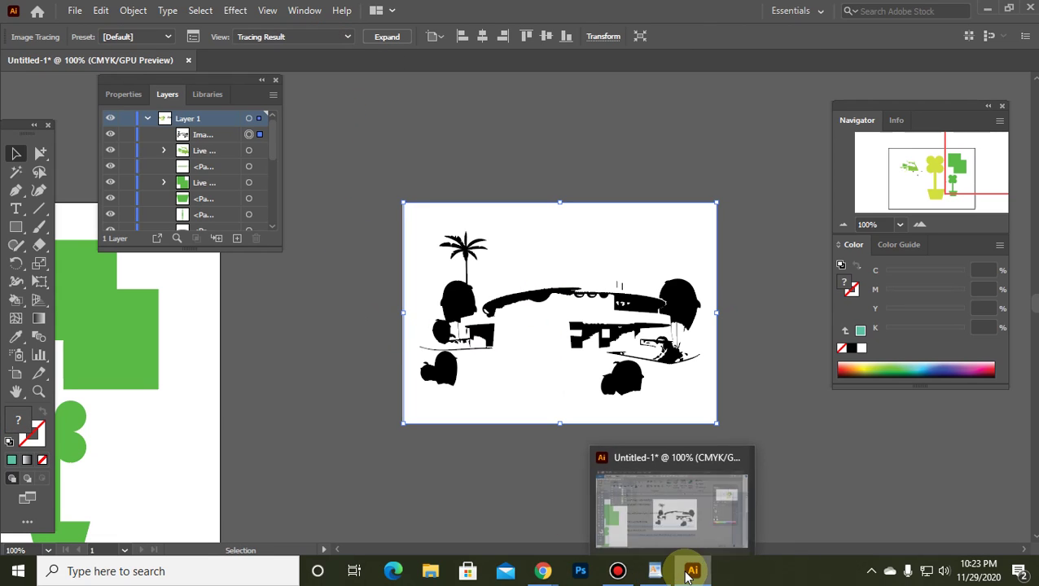
click(328, 272)
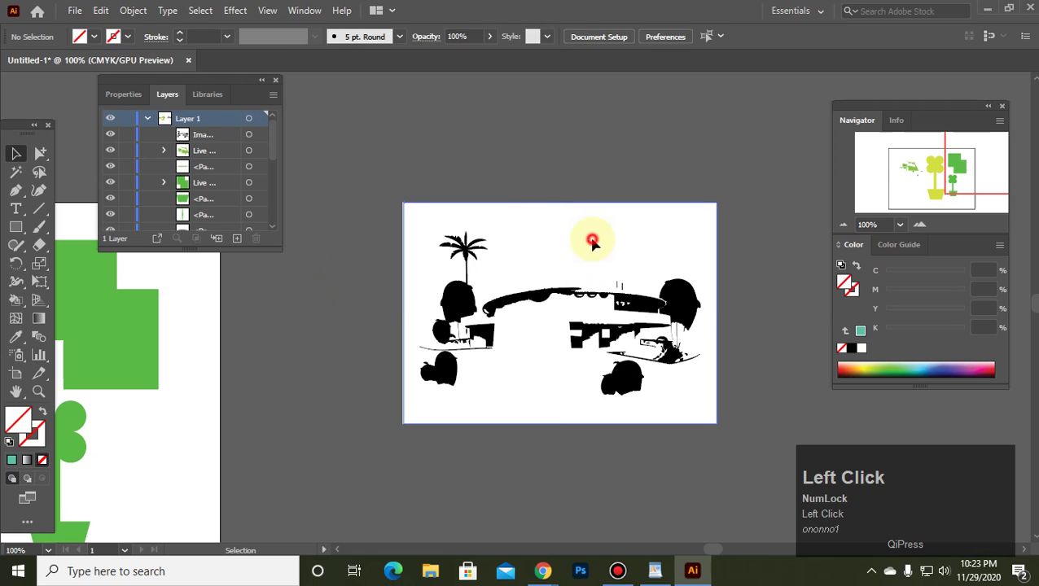
mouse_move(593, 236)
mouse_down()
mouse_move(482, 222)
mouse_move(575, 244)
mouse_up()
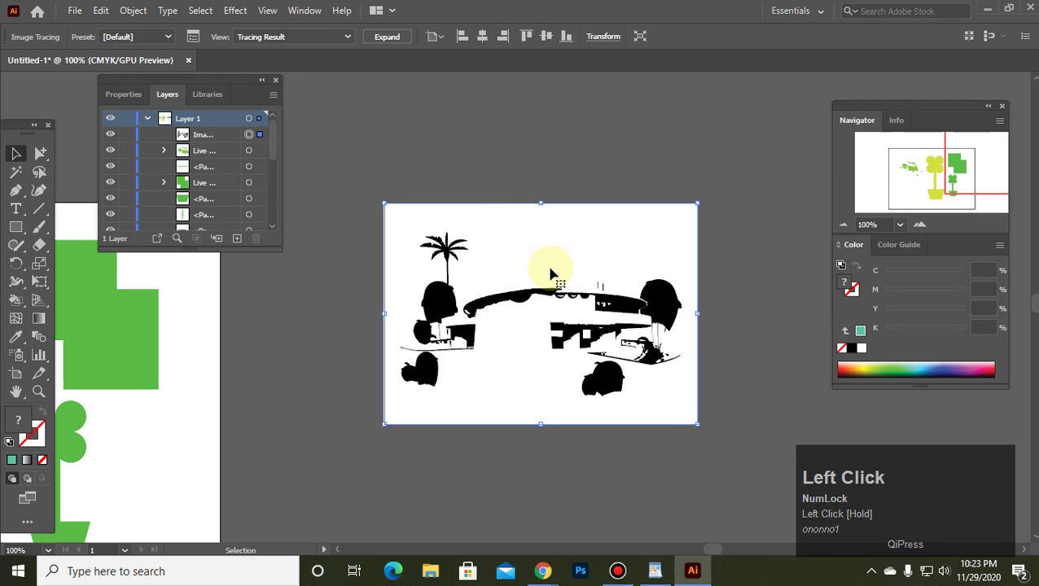
Expand the house tracing into editable paths and shift the resulting group slightly to the left.
click(384, 37)
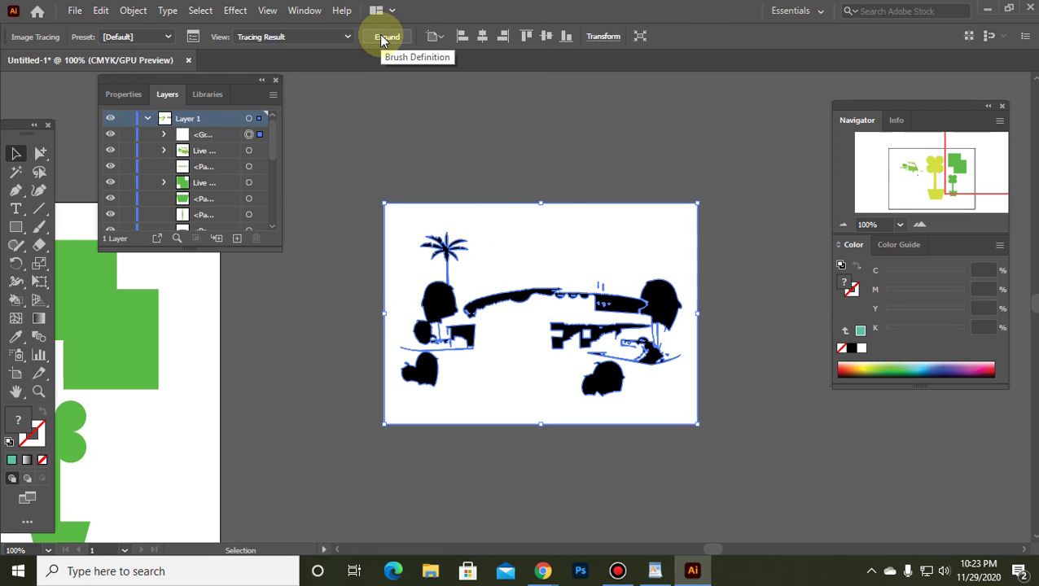
click(503, 149)
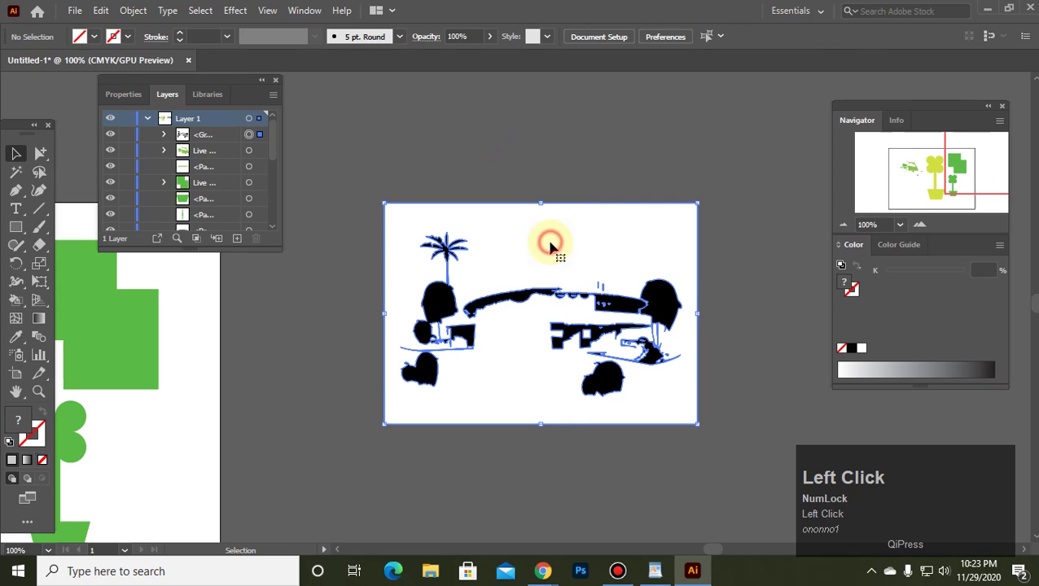
mouse_move(558, 231)
mouse_down()
mouse_move(582, 213)
mouse_move(533, 277)
mouse_up()
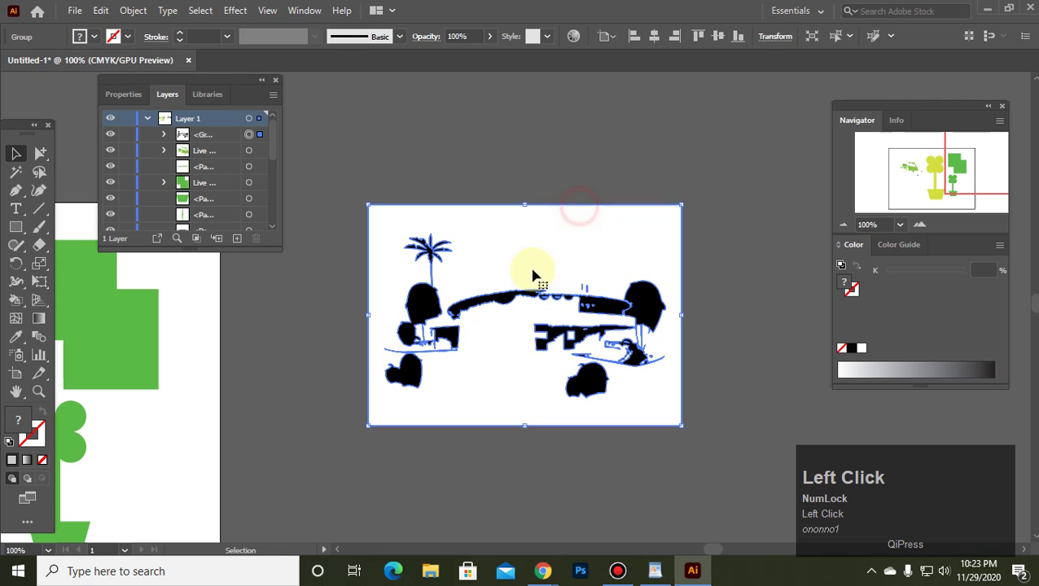
click(347, 429)
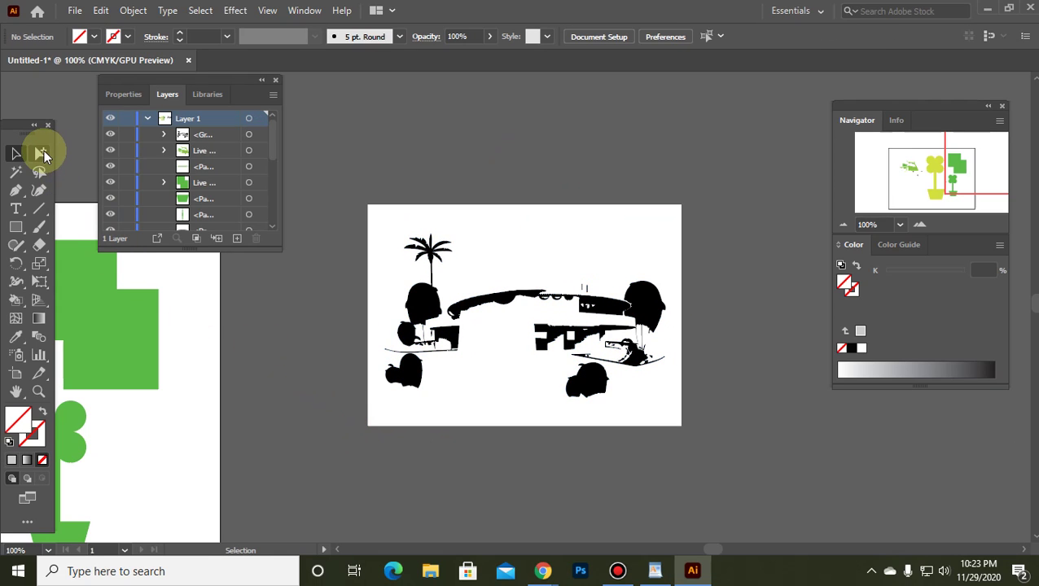
Examine the expanded tracing's separate paths by directly selecting the roof, trees, bushes and wall shapes one at a time.
click(42, 154)
drag(103, 171, 122, 154)
click(494, 301)
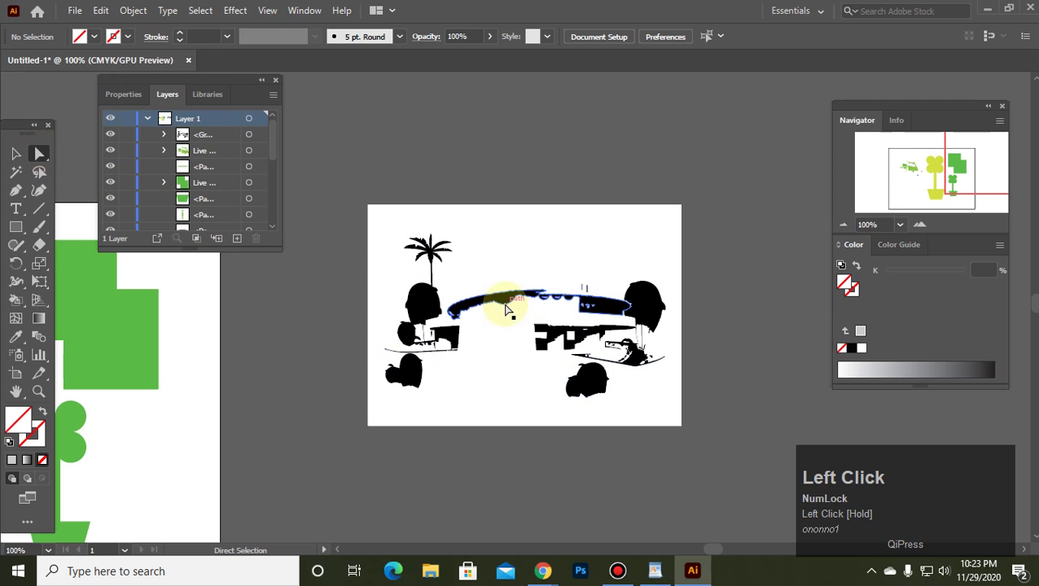
click(651, 299)
click(415, 303)
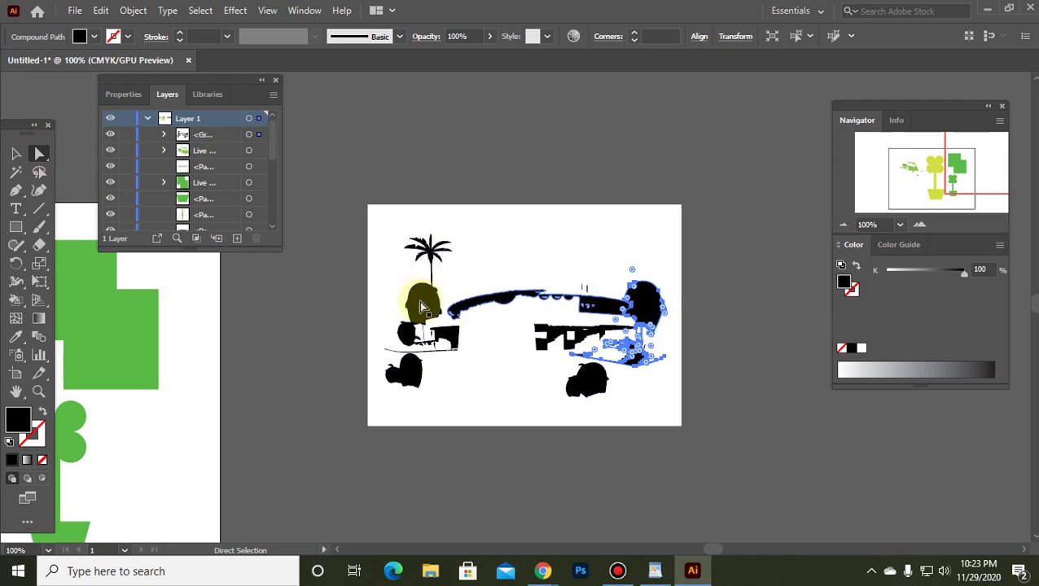
click(586, 376)
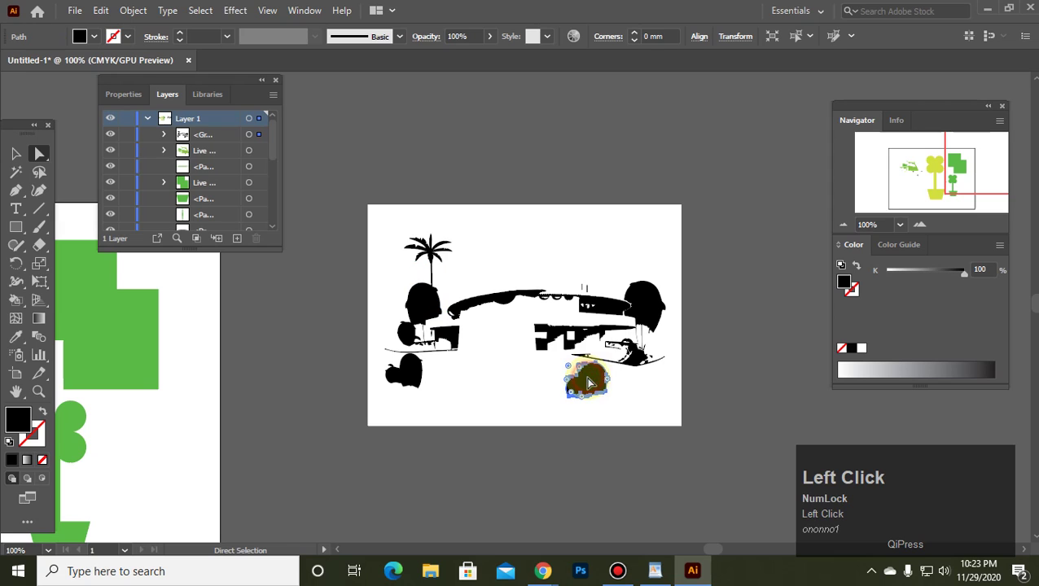
click(406, 371)
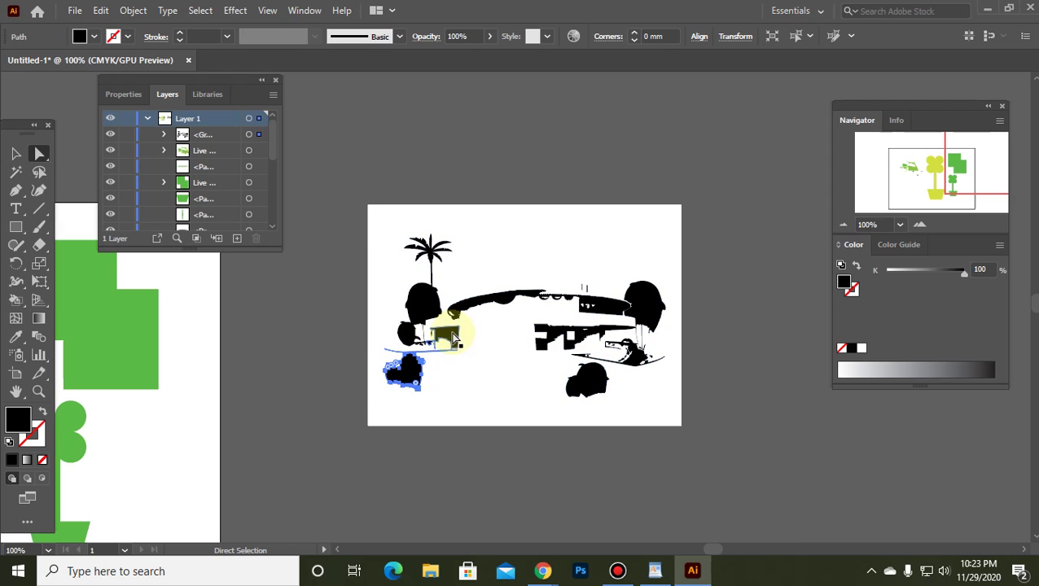
click(440, 331)
click(589, 379)
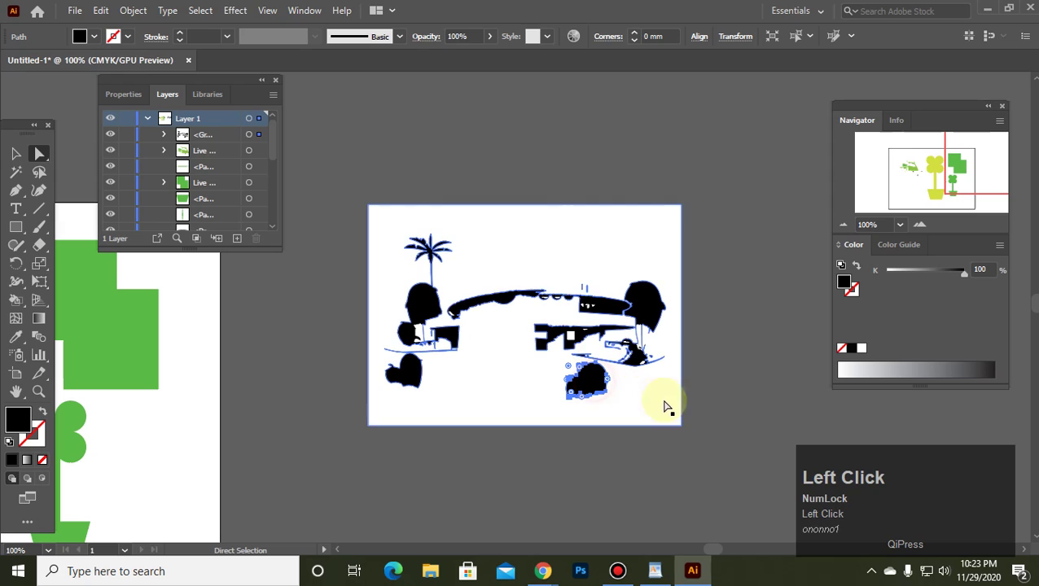
click(435, 250)
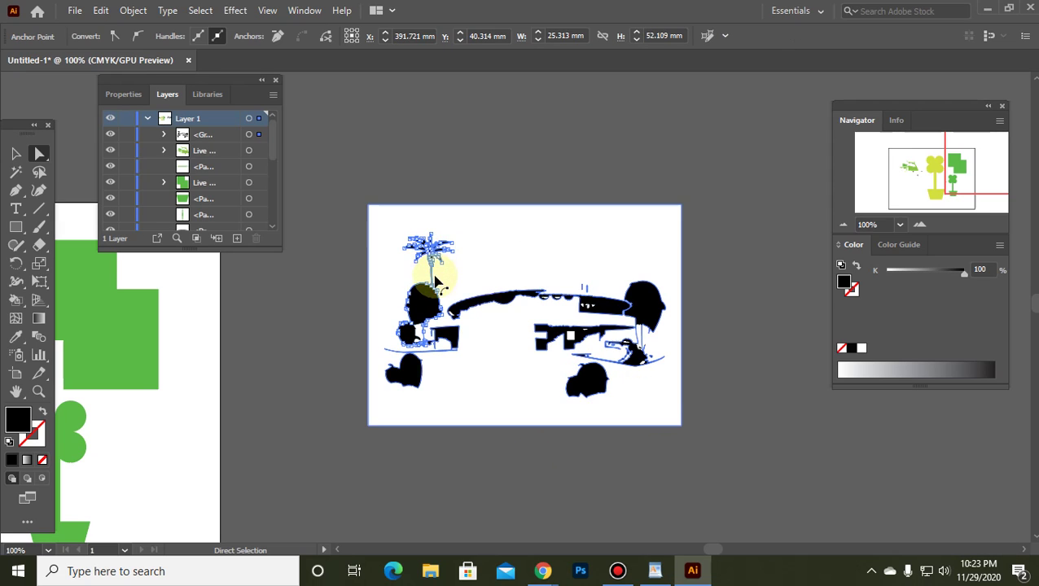
click(479, 306)
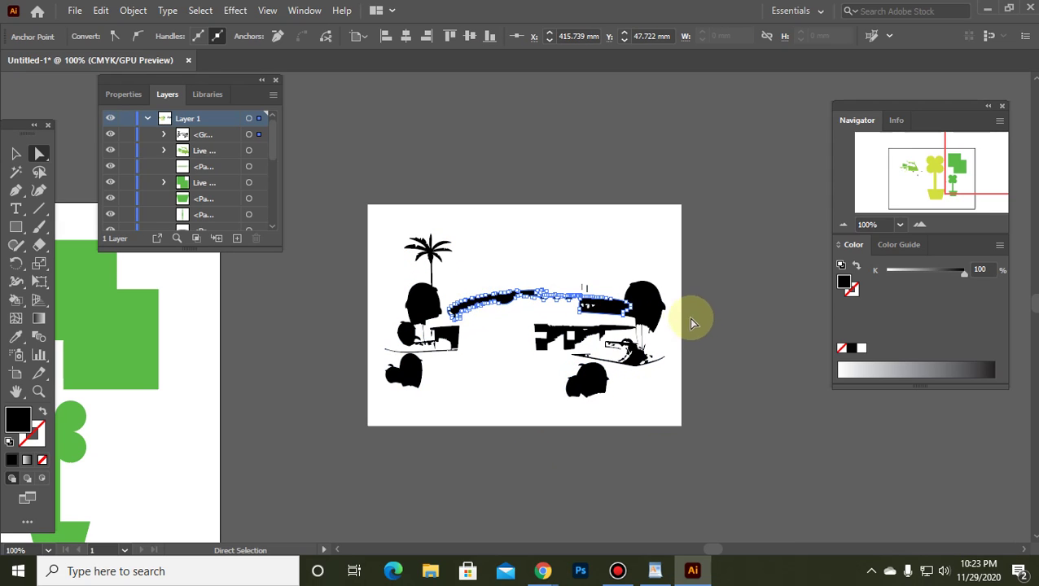
click(644, 346)
click(584, 396)
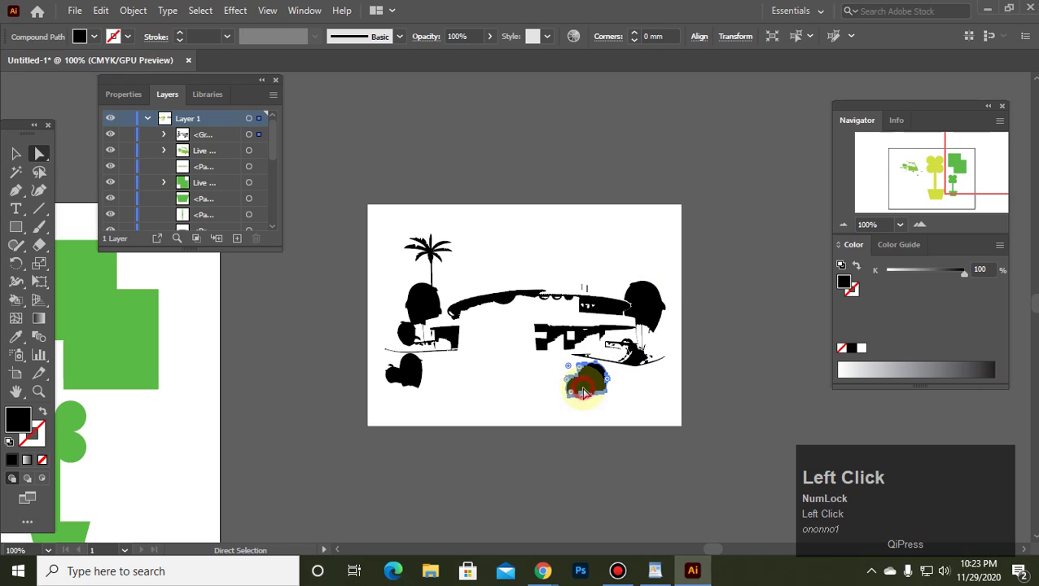
click(528, 460)
Switch the colour sliders to CMYK and fill the palm and the trees beneath it with dark green.
click(424, 282)
click(425, 298)
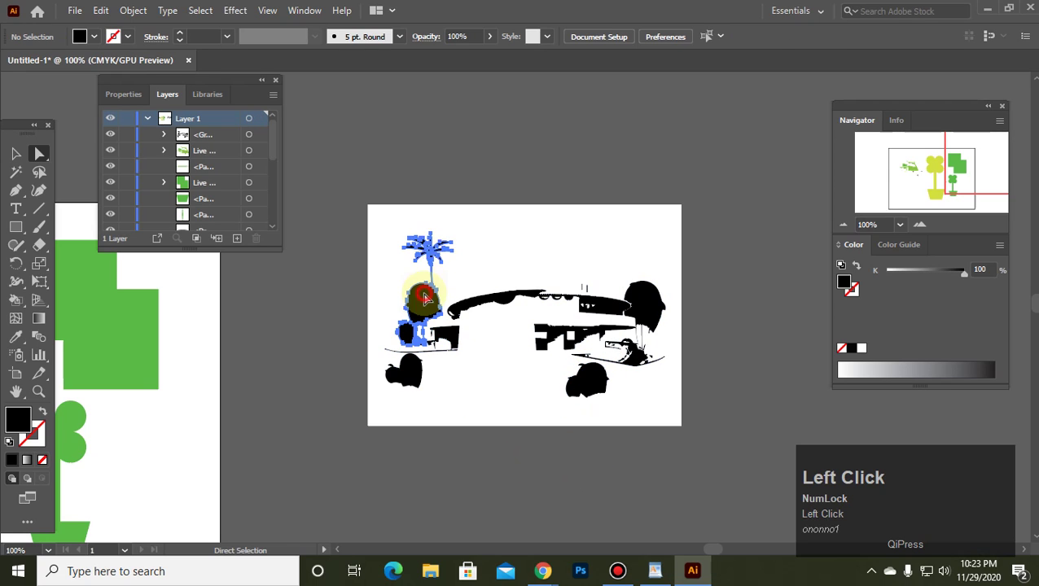
click(1000, 245)
click(904, 322)
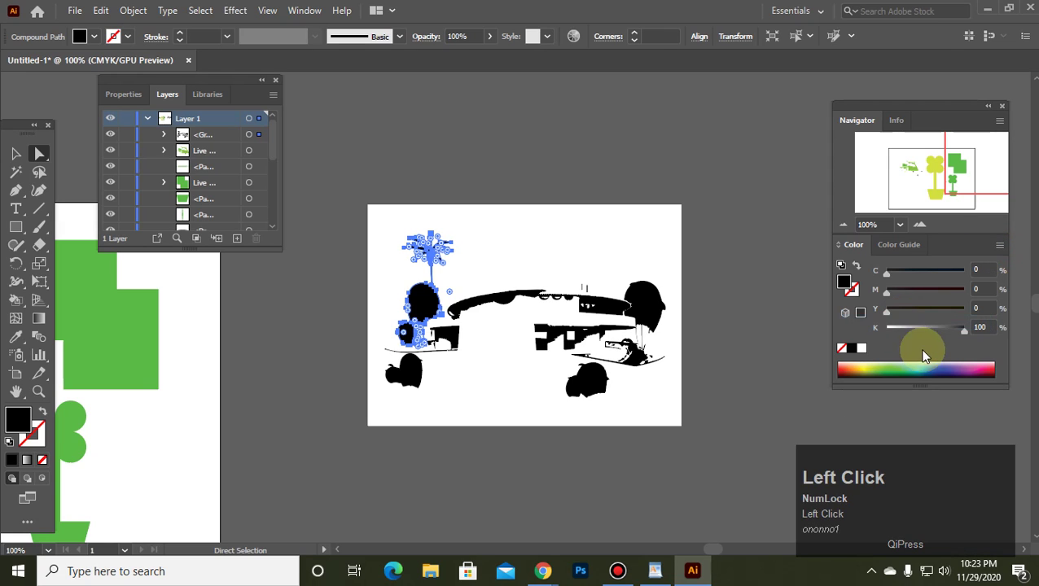
click(909, 365)
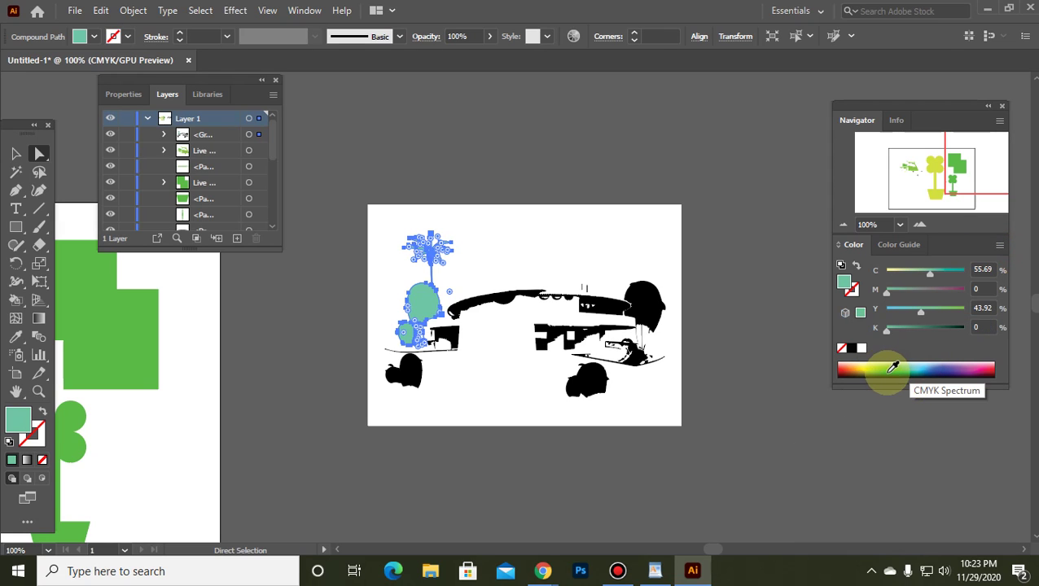
click(889, 371)
click(513, 233)
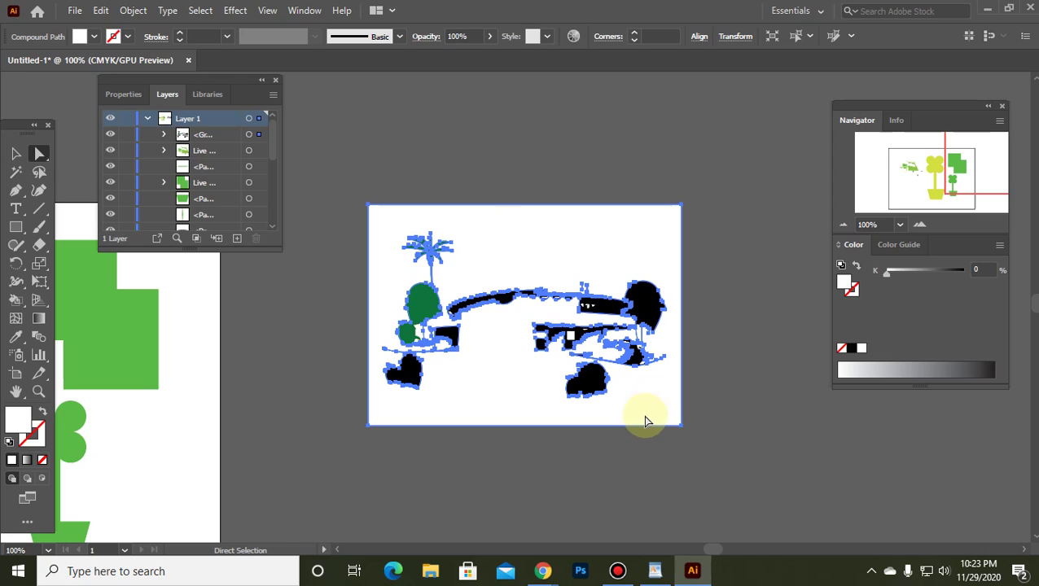
click(664, 457)
Fill the large tree shape at the house's right end with 42.75% grey.
click(661, 305)
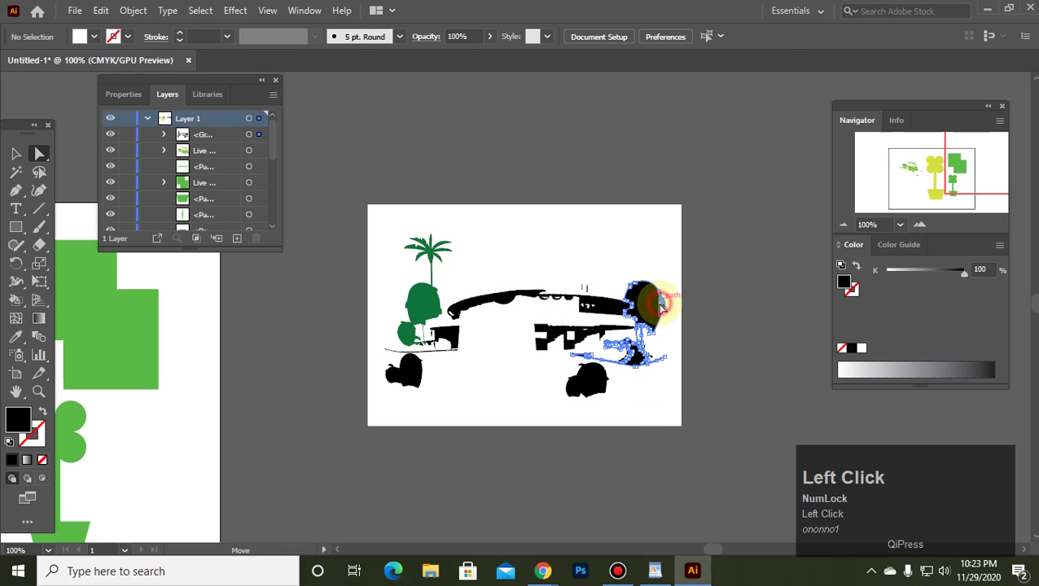
click(904, 368)
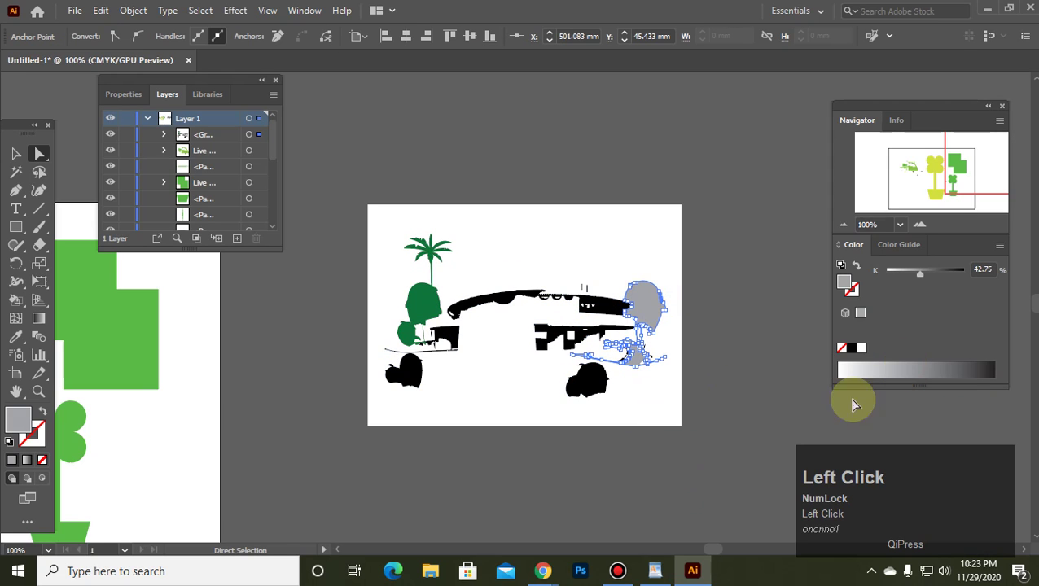
click(656, 397)
click(659, 491)
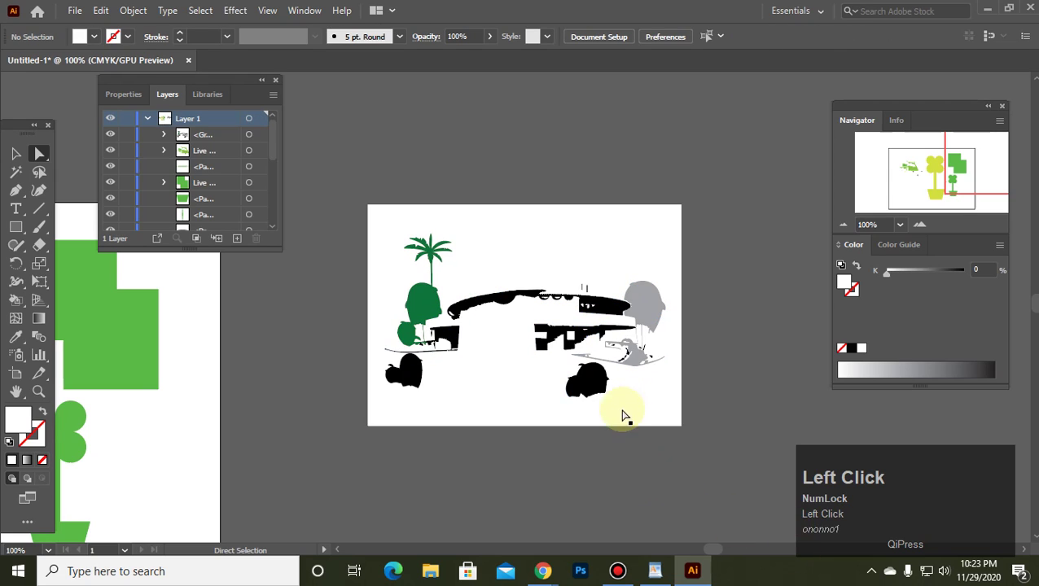
Fill the bush at the tracing's lower right with dark brown in CMYK (C 43.92, M 83.53, Y 83.92, K 69.8).
click(586, 379)
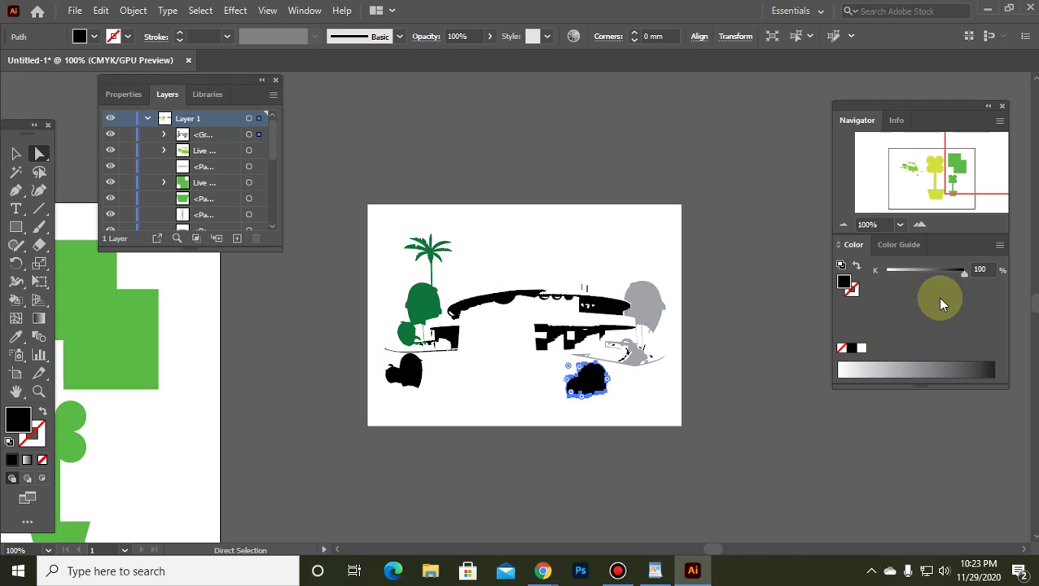
click(998, 245)
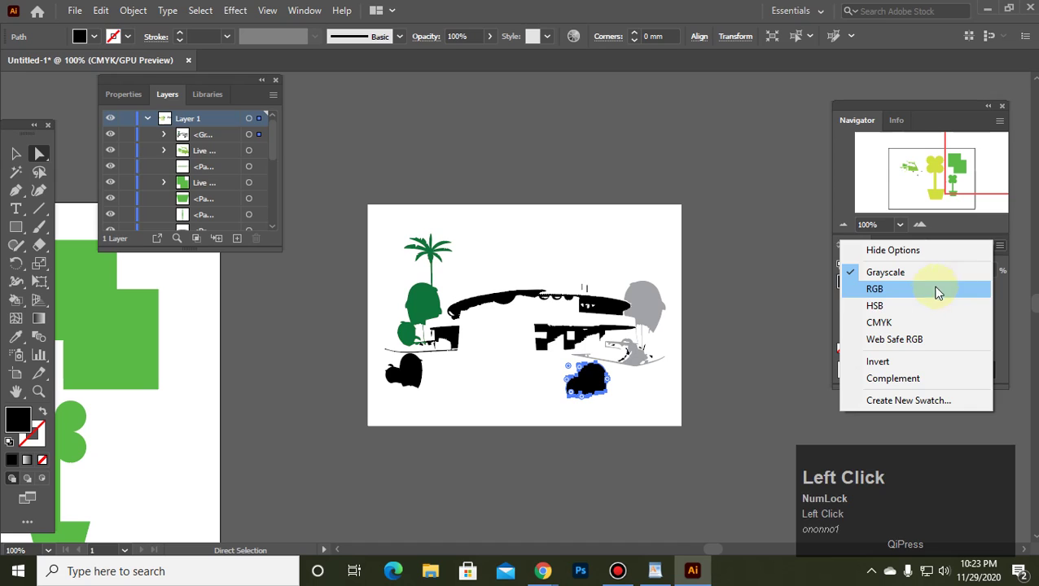
click(911, 325)
drag(890, 368, 845, 371)
click(748, 407)
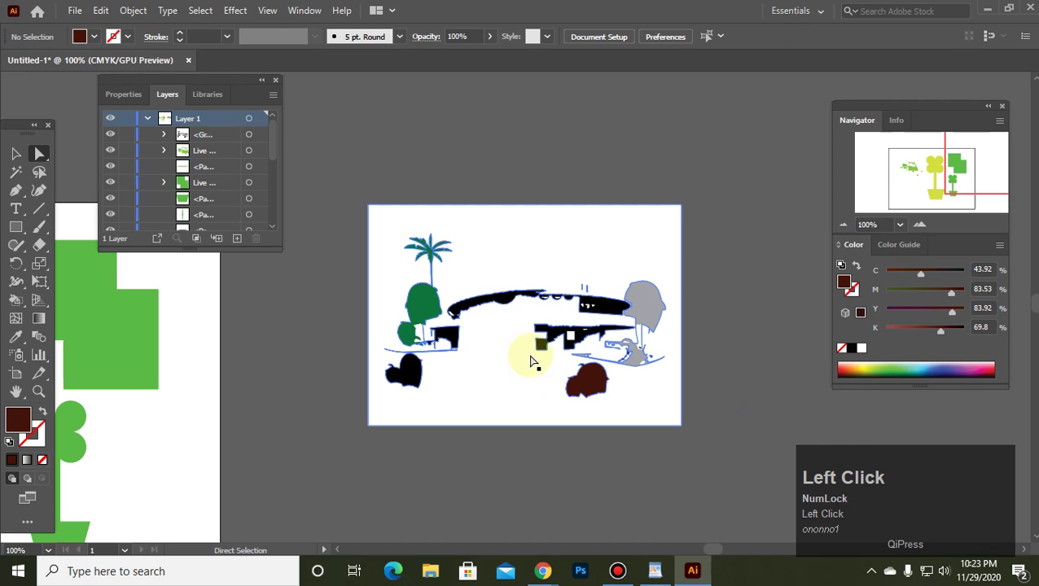
click(492, 301)
click(503, 320)
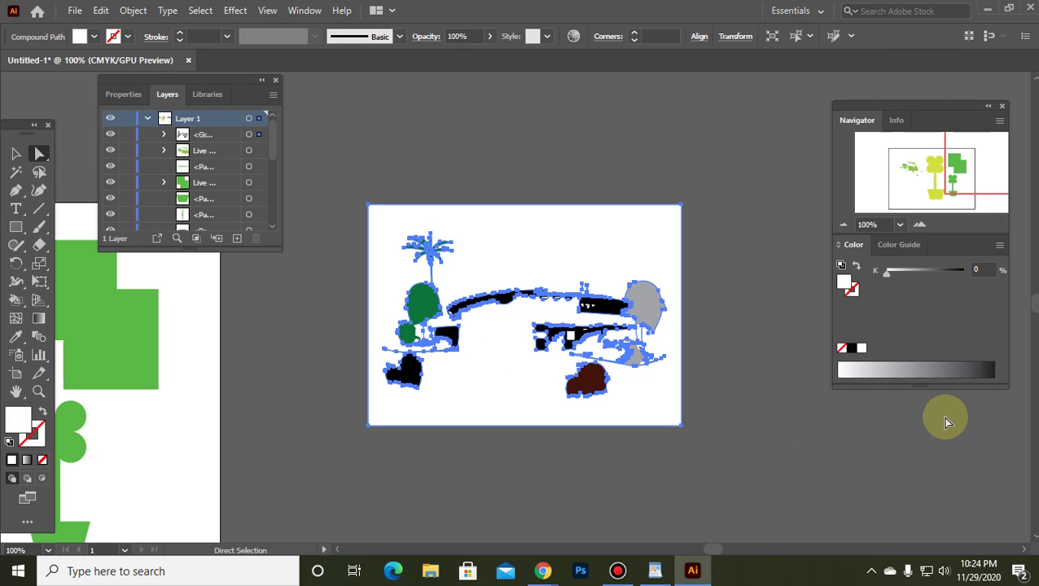
click(723, 145)
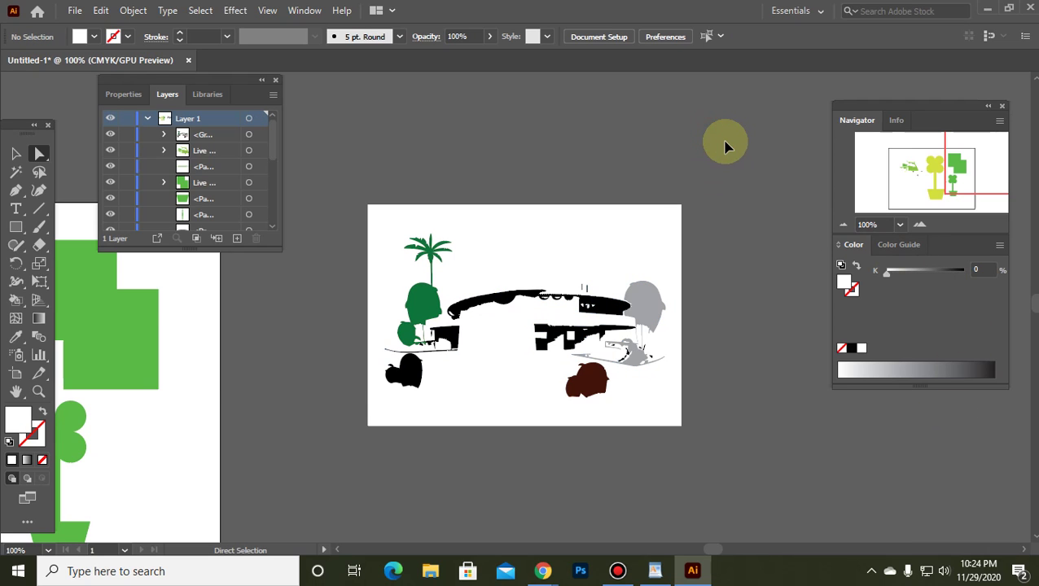
Paste the house picture into the document and move it to the empty area below the artboard.
key(ctrl+v)
alt+scroll(673, 231, down, 6)
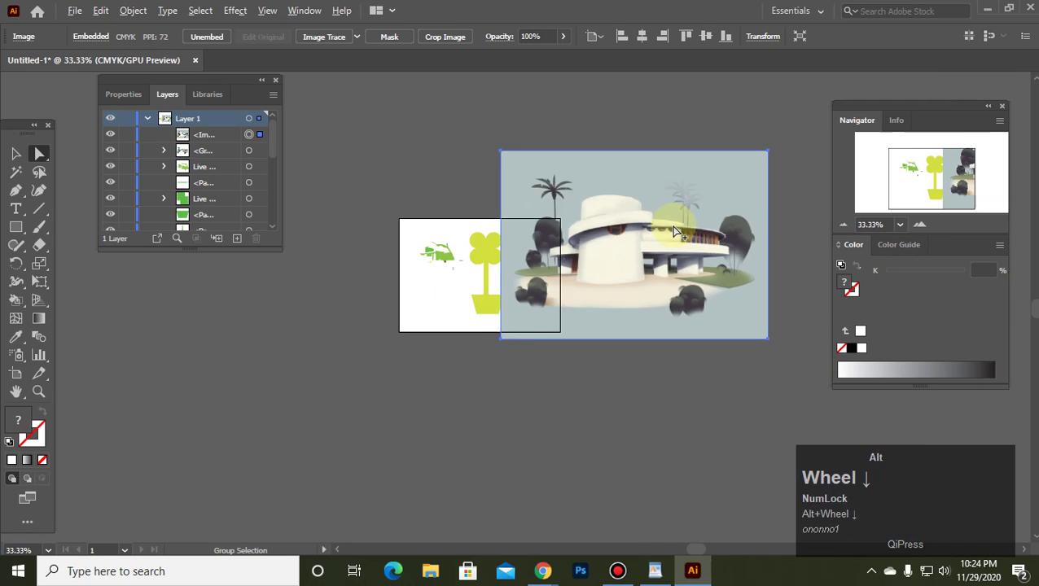
drag(677, 202, 658, 314)
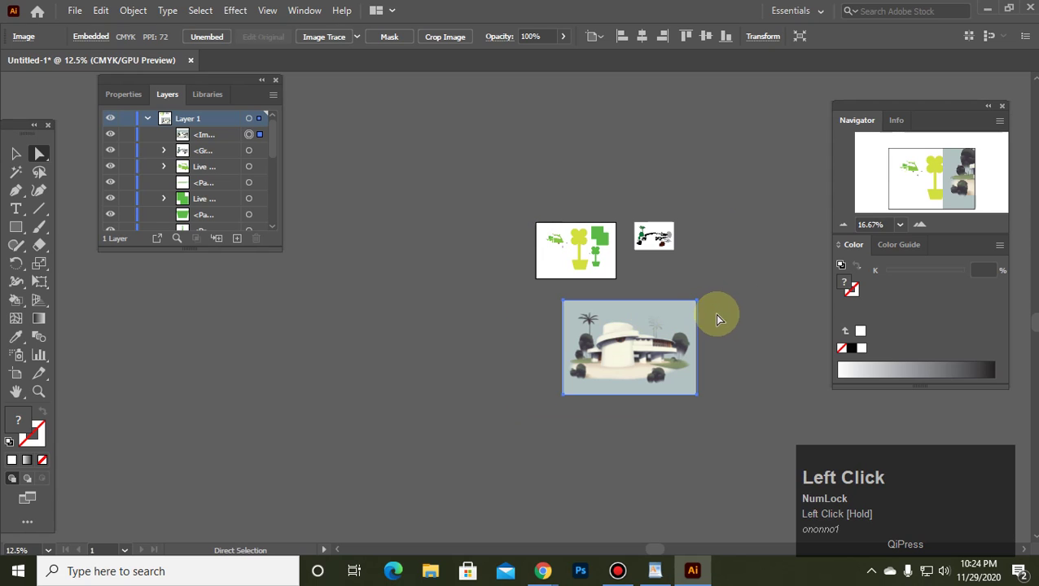
Scale the pasted house picture down proportionally to roughly the tracing's size and place it directly below the tracing.
click(15, 153)
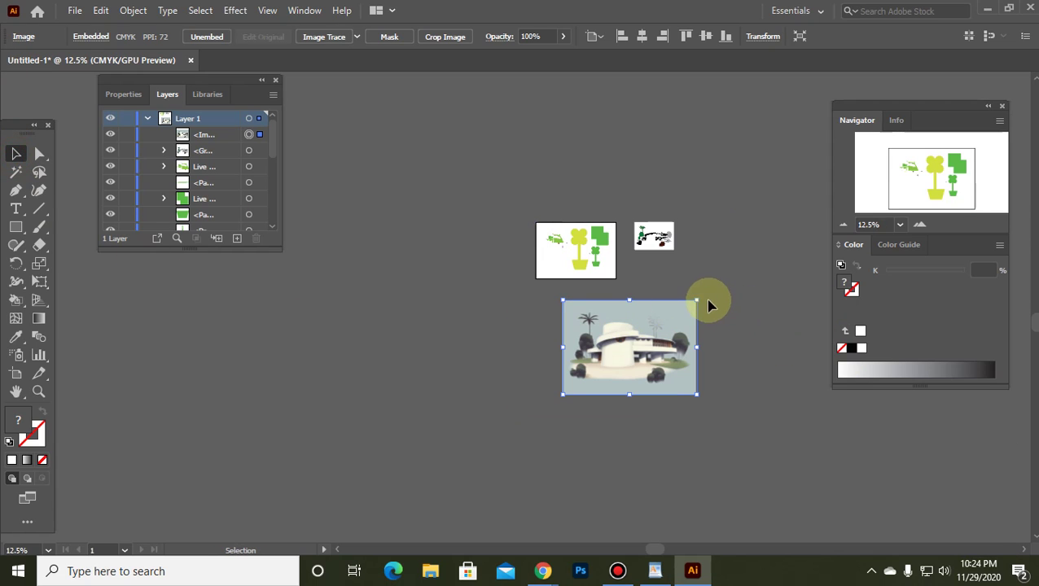
shift+drag(697, 302, 655, 284)
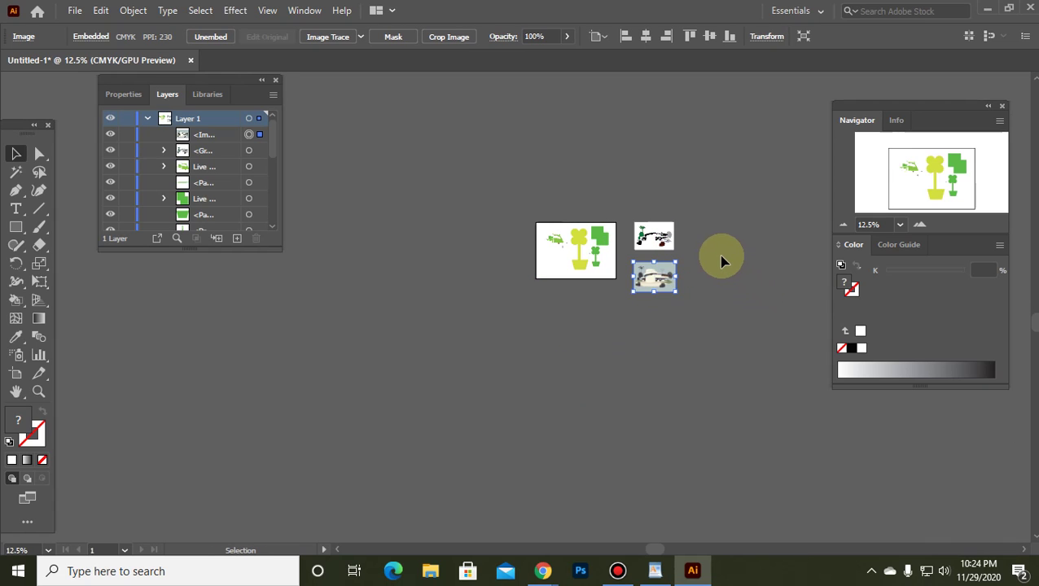
alt+scroll(716, 256, up, 5)
key(space)
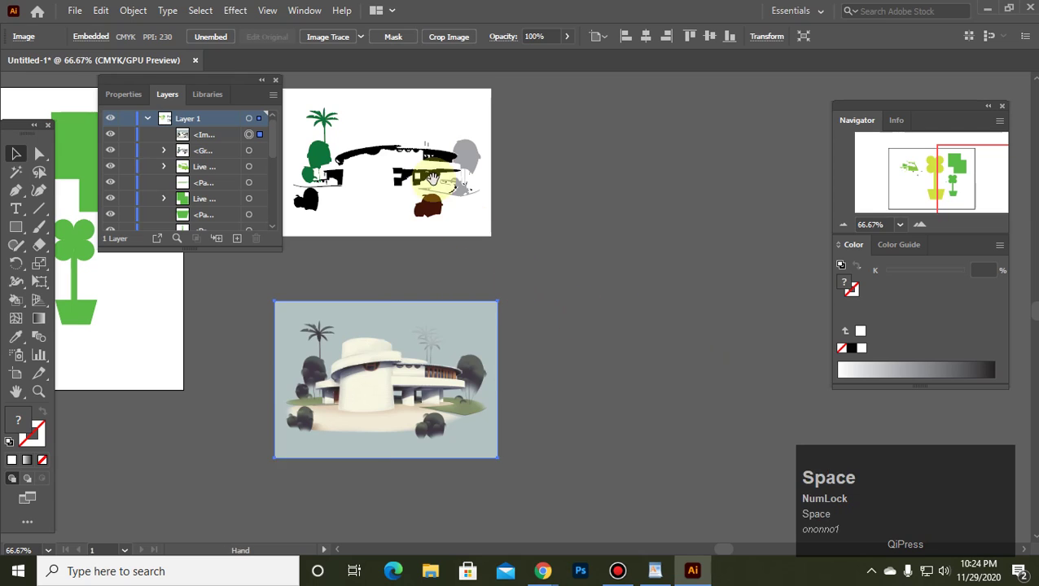
drag(430, 171, 621, 244)
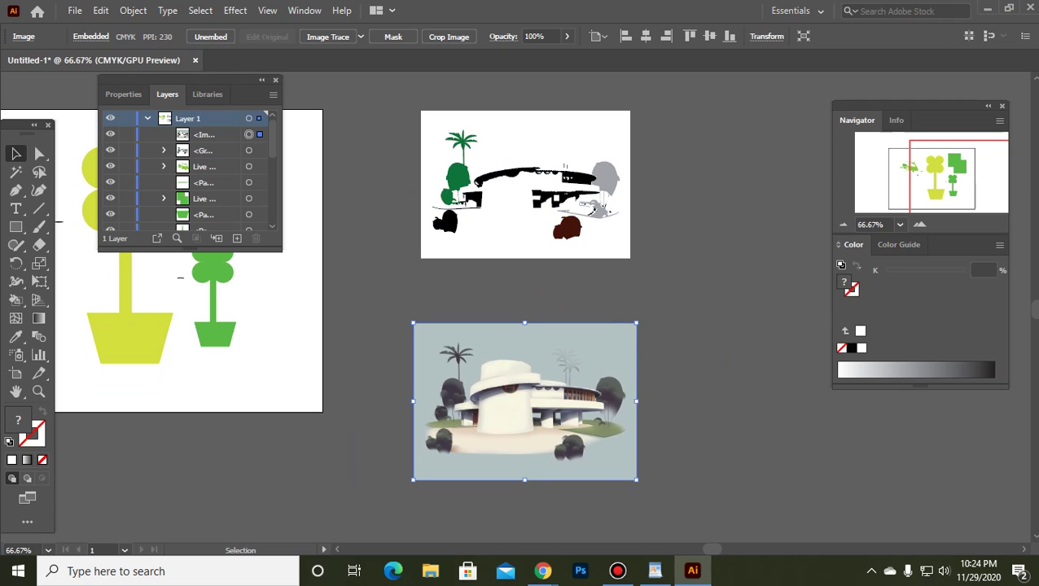
Switch to Chrome, close the home-designing.com illustration page and open a new blank tab.
click(985, 10)
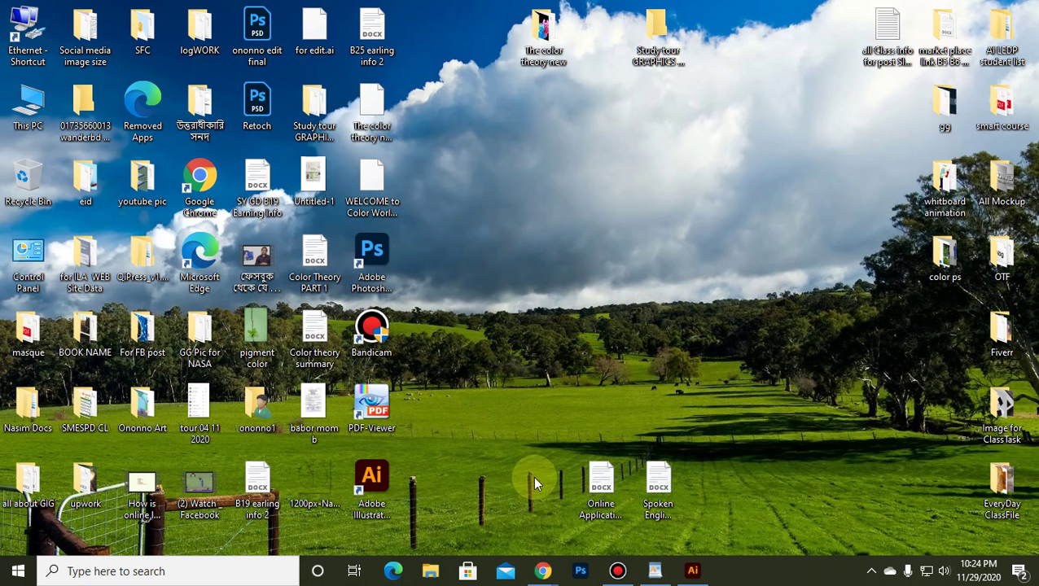
click(543, 572)
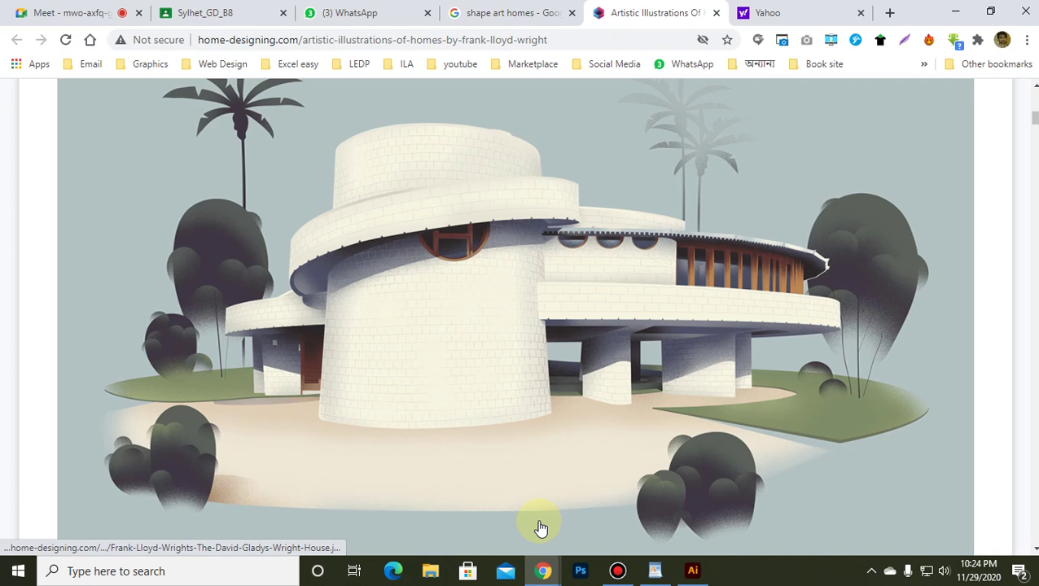
click(716, 13)
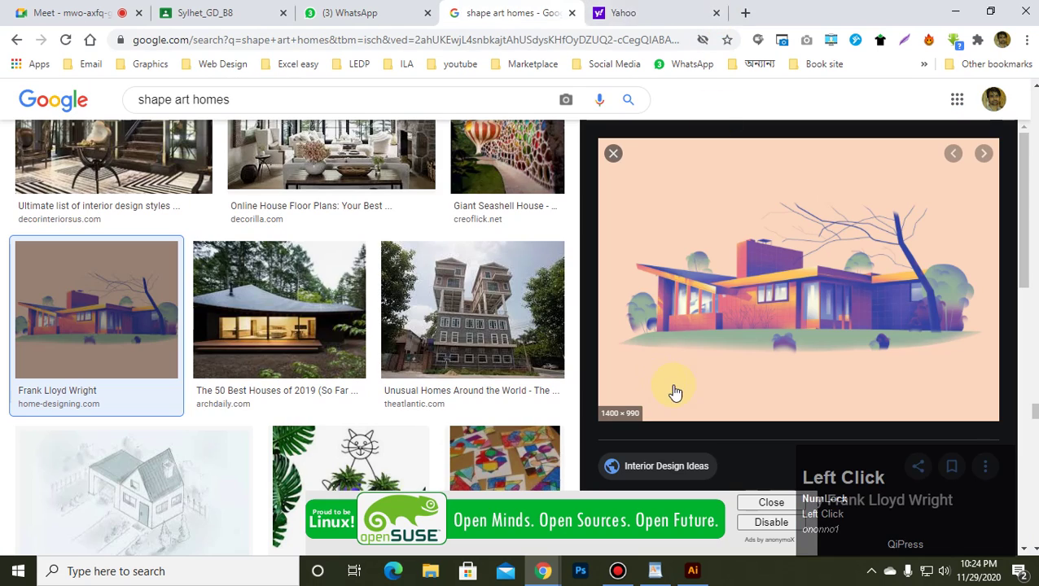
click(755, 11)
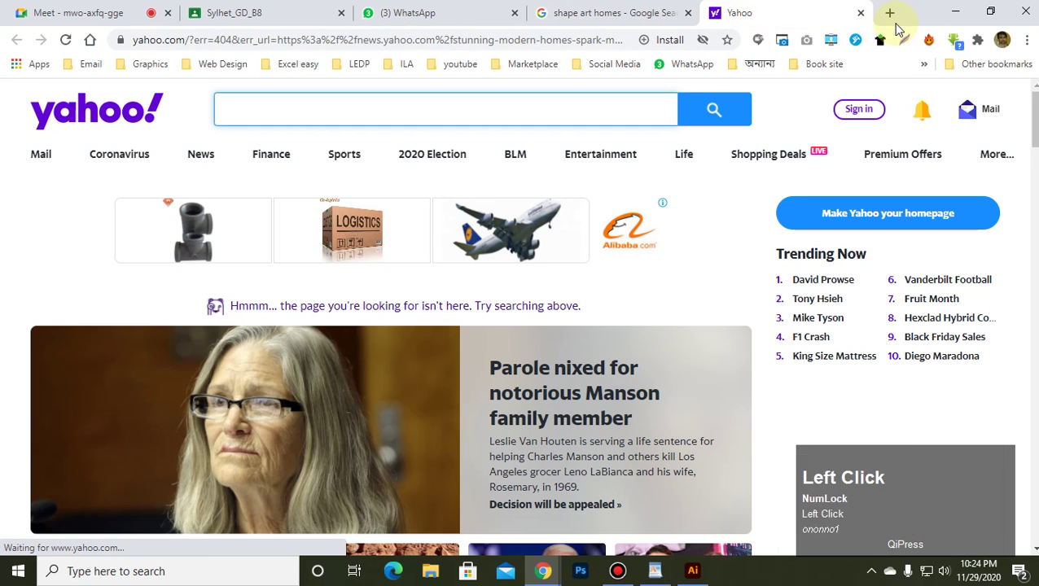
click(888, 12)
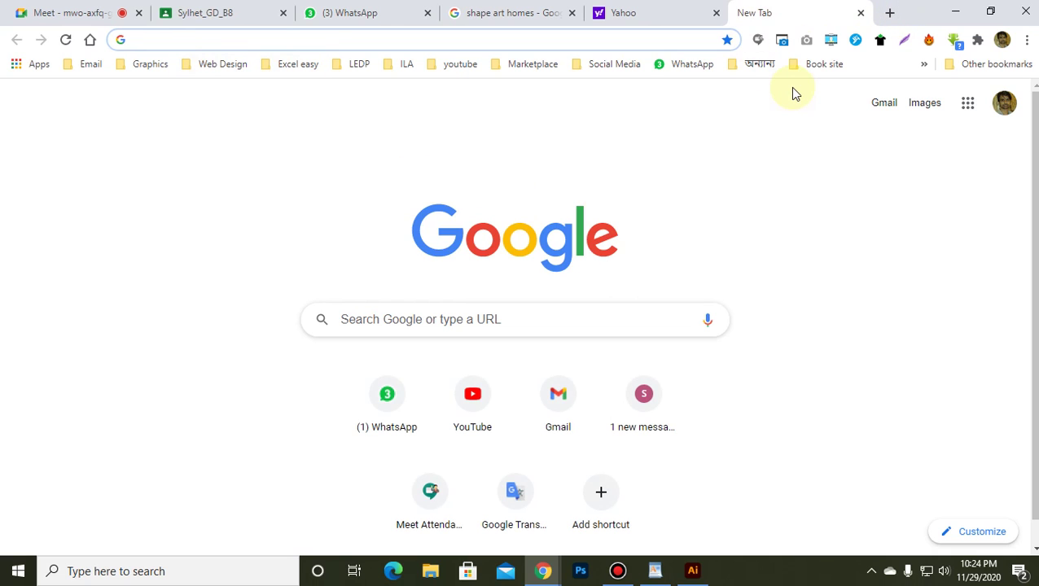
Search Google for "clip art designs".
text(cl)
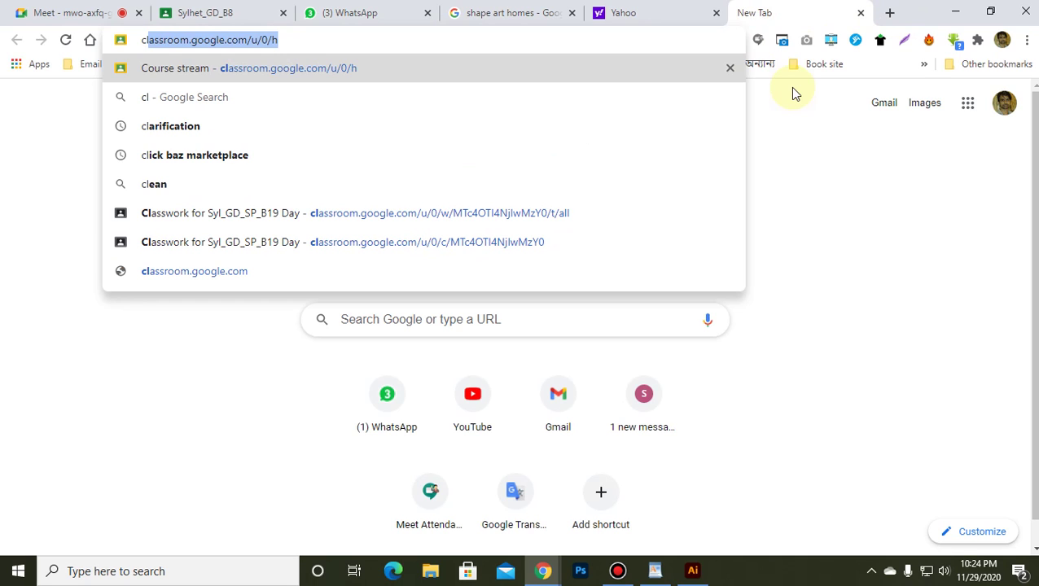
key(Num_Lock)
text(i[)
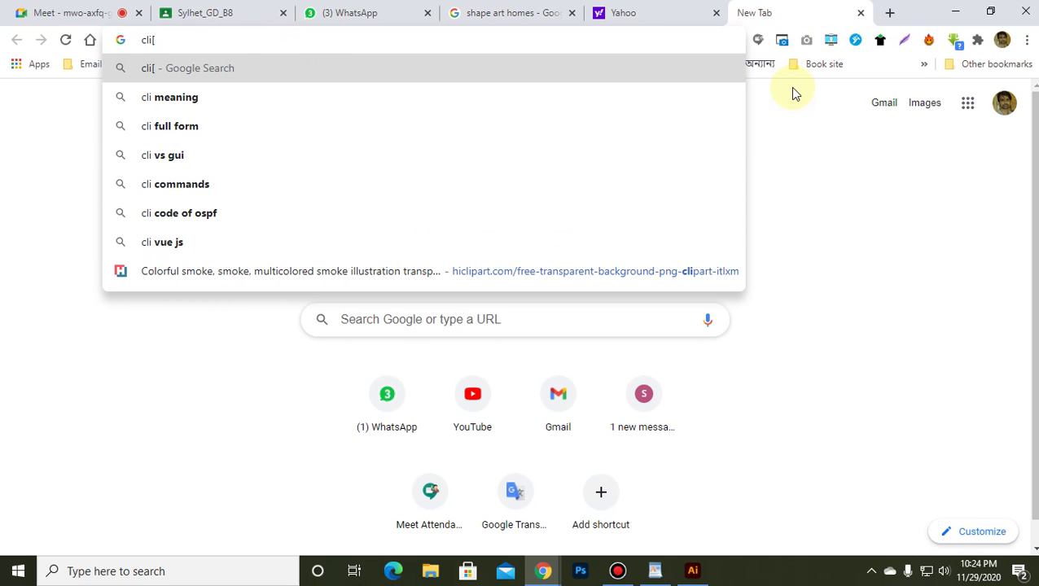
key(BackSpace)
text(p)
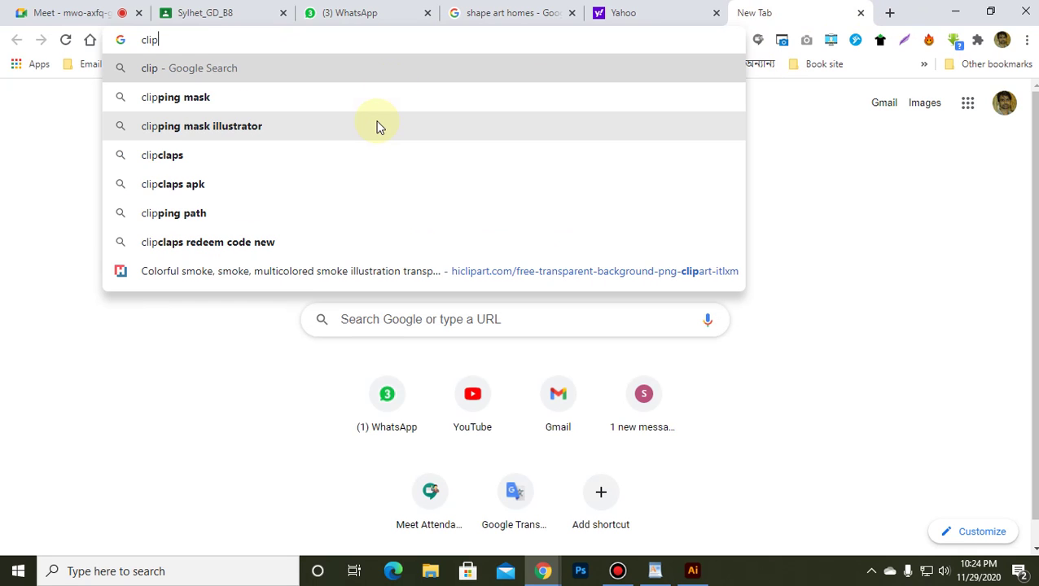
text( art)
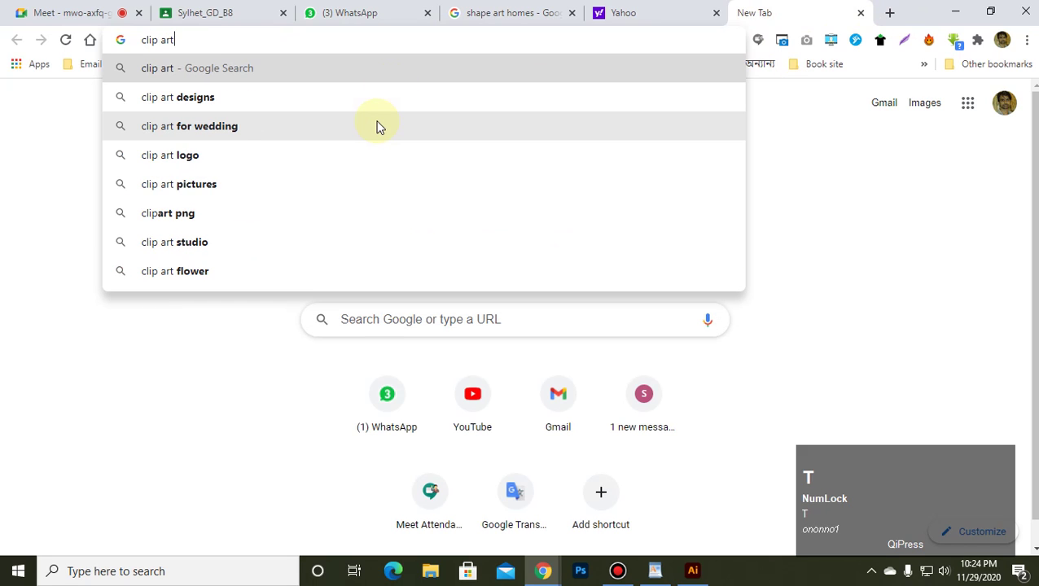
click(218, 98)
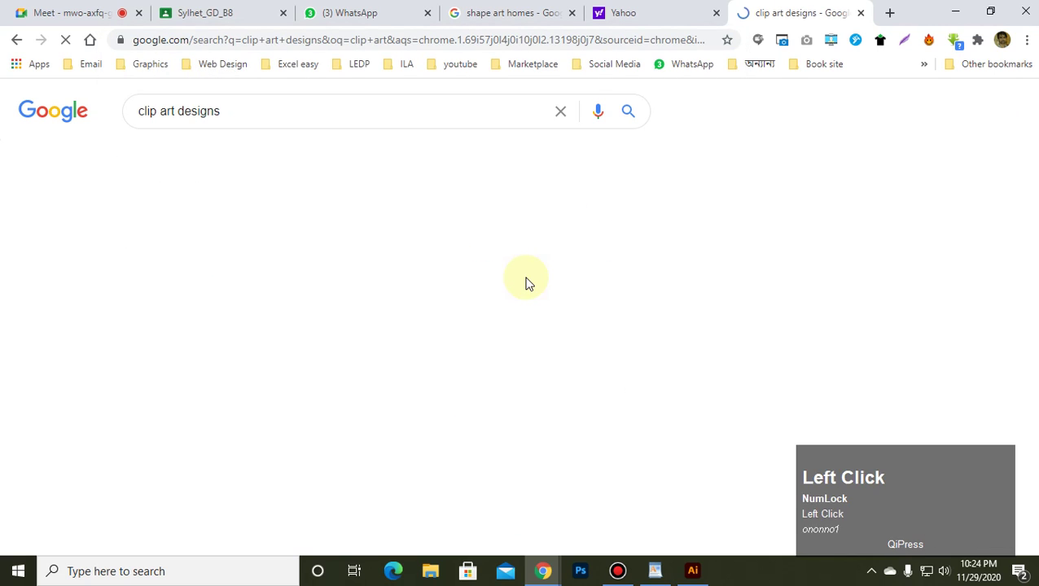
Change the Google search to "clip art man".
double_click(238, 109)
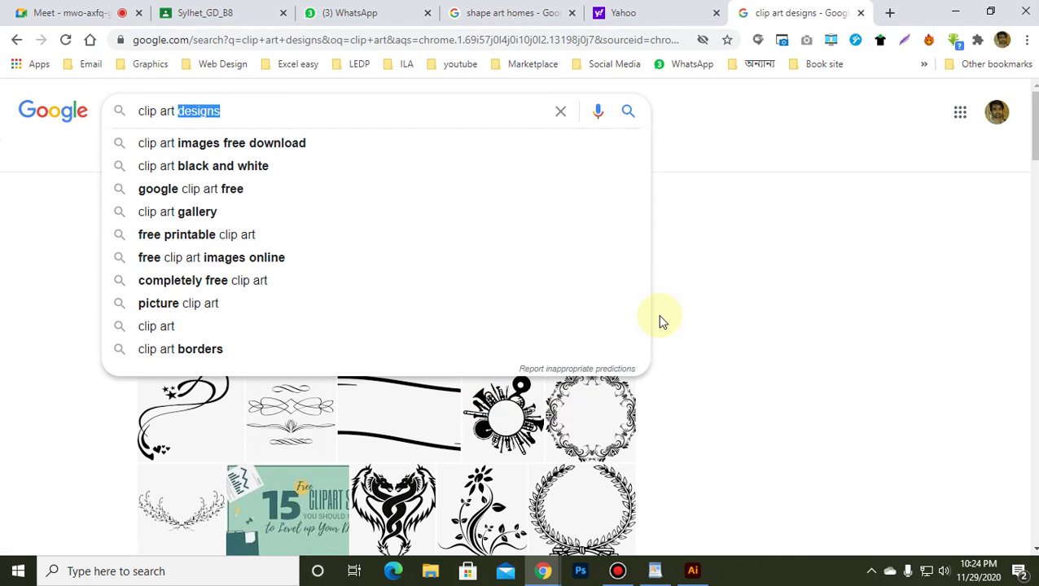
text(man)
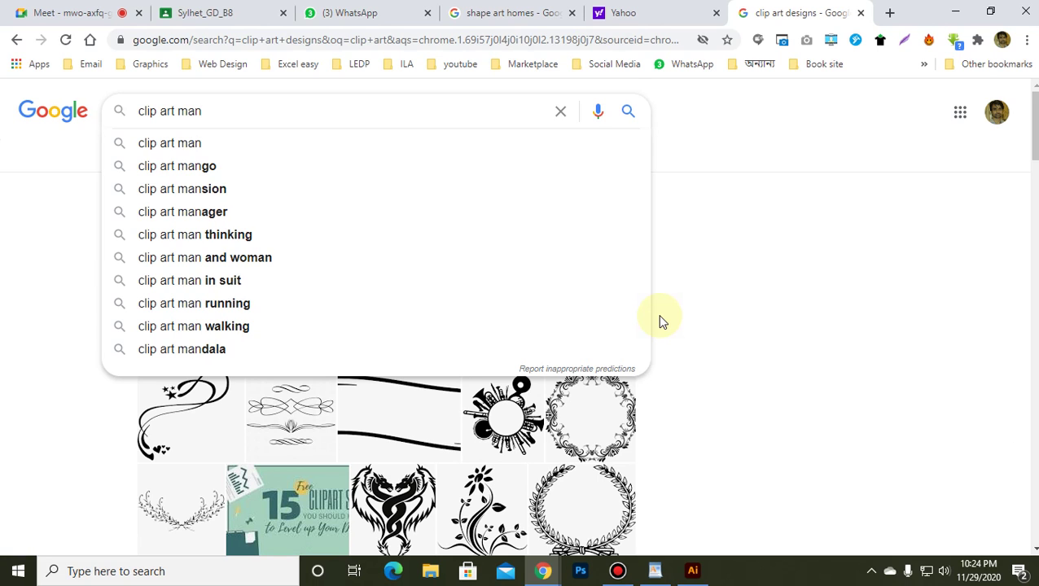
click(209, 149)
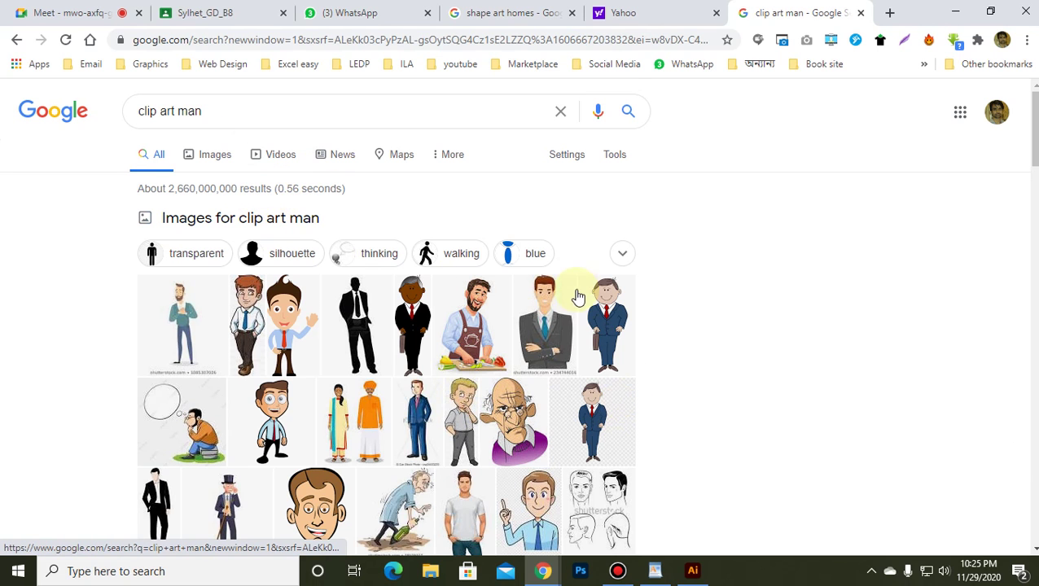
Switch back to Illustrator and start placing a file, showing the Documents folder's contents as large thumbnails.
click(683, 12)
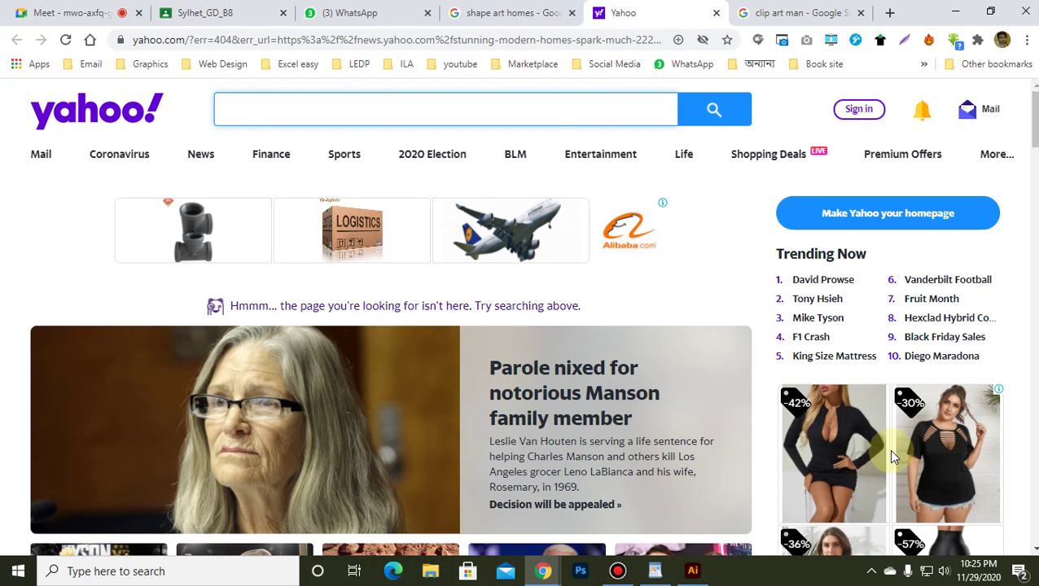
click(956, 11)
click(691, 570)
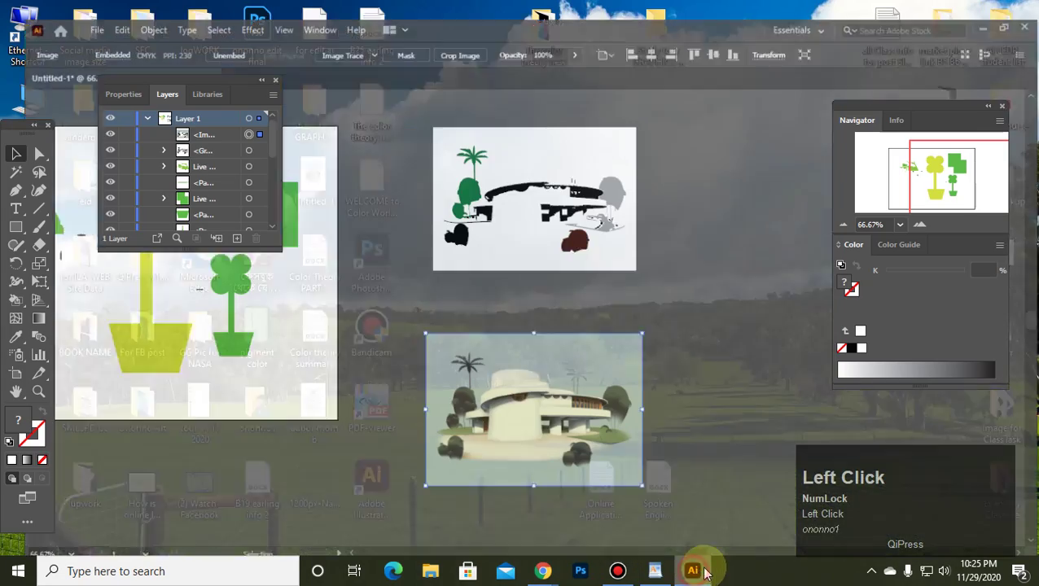
click(71, 12)
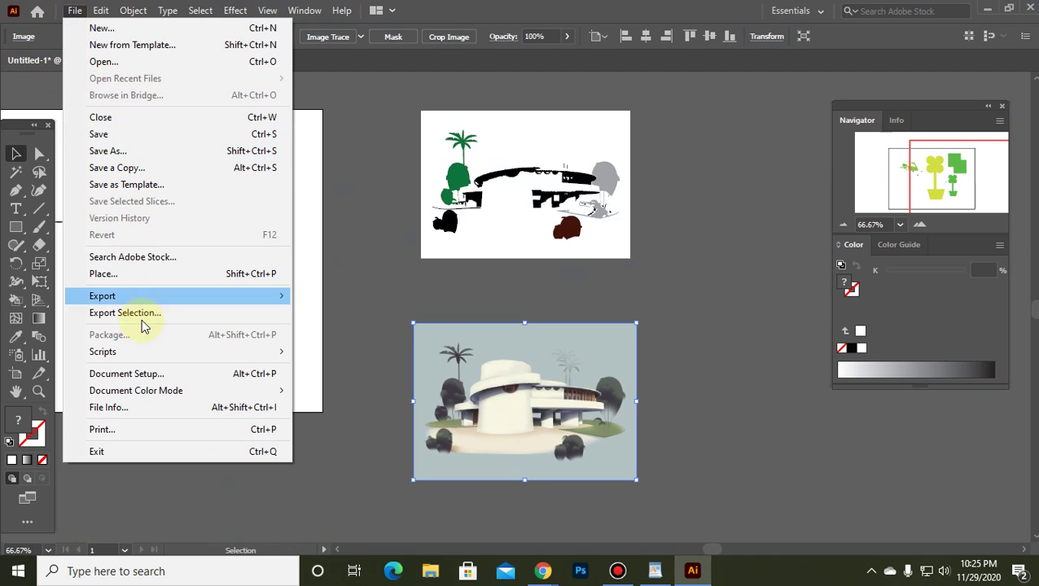
mouse_move(136, 357)
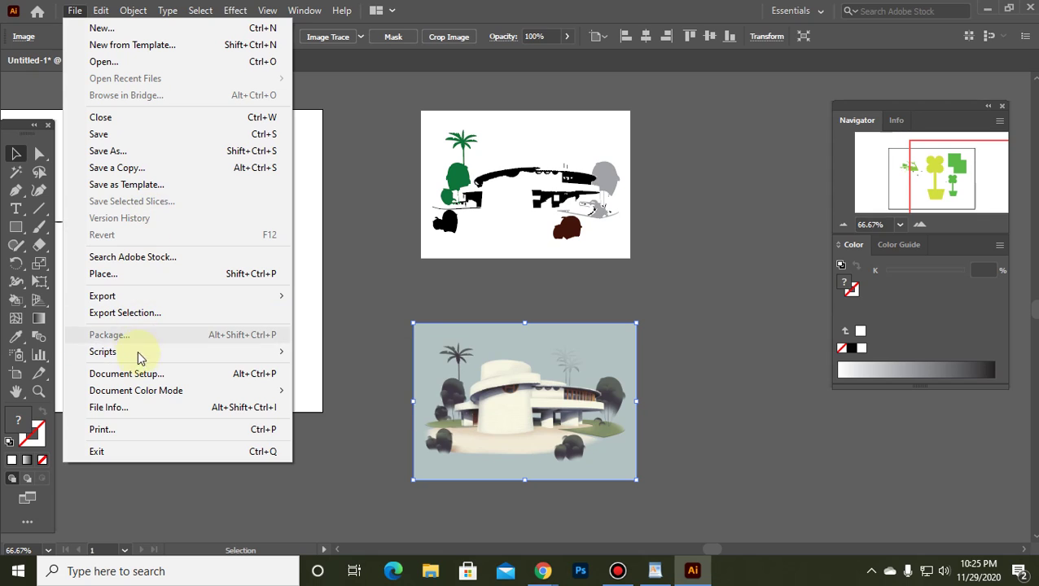
click(123, 273)
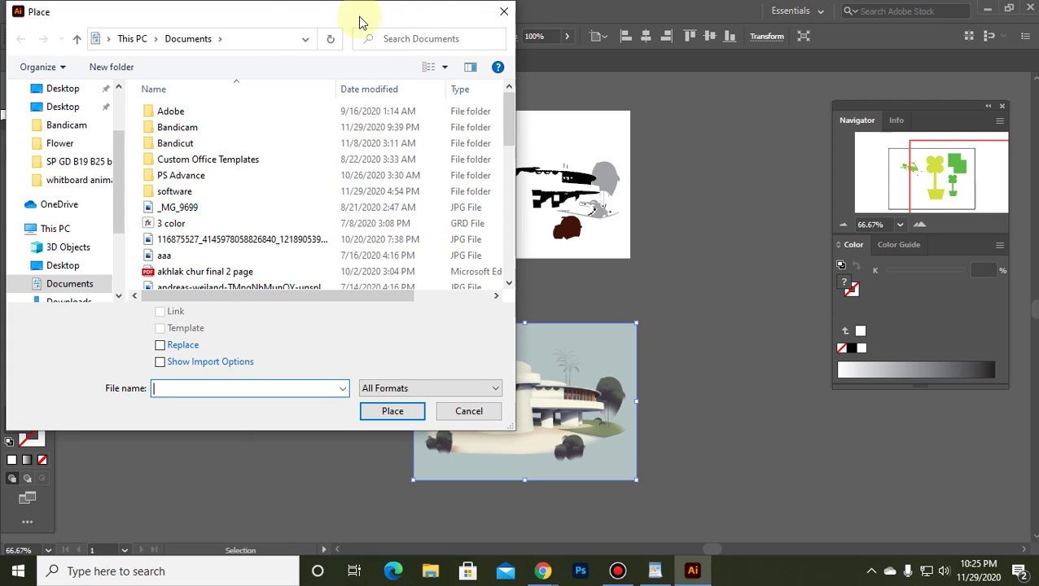
drag(511, 125, 505, 161)
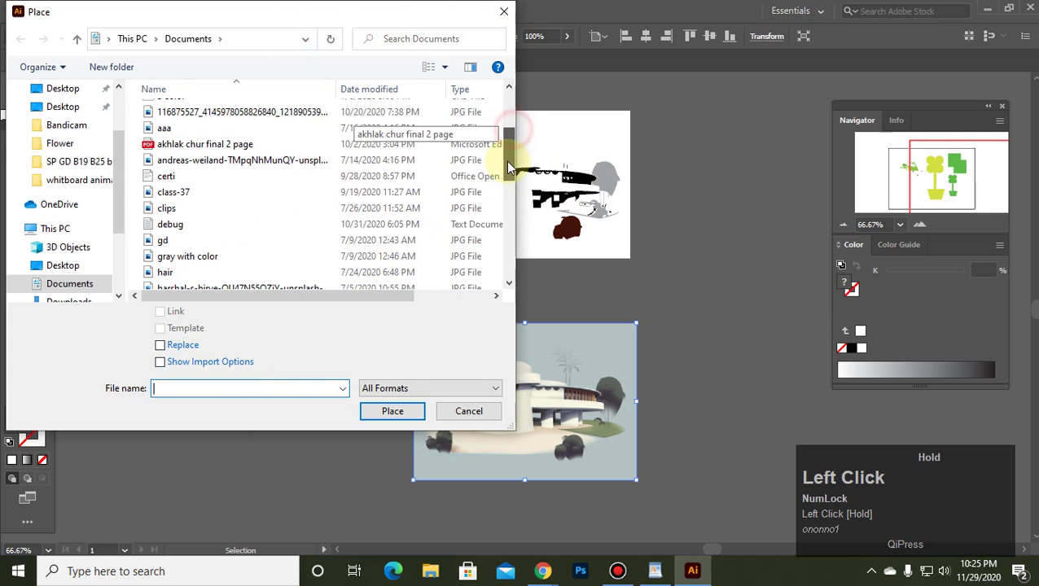
click(444, 68)
click(491, 51)
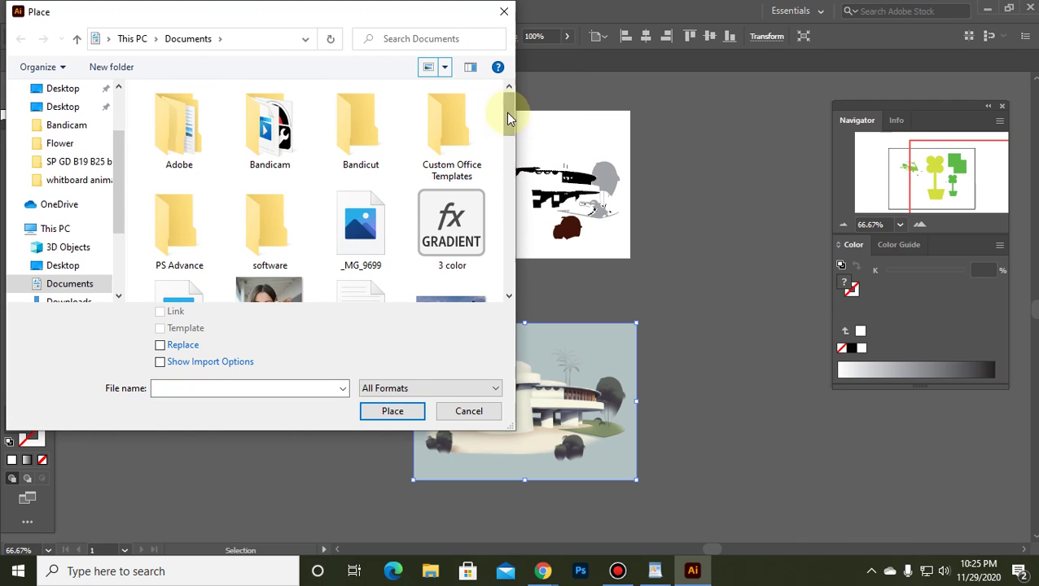
Place the photo aaa.jpg of the woman with two dogs beside the house pictures on the empty canvas.
drag(506, 113, 510, 123)
double_click(302, 228)
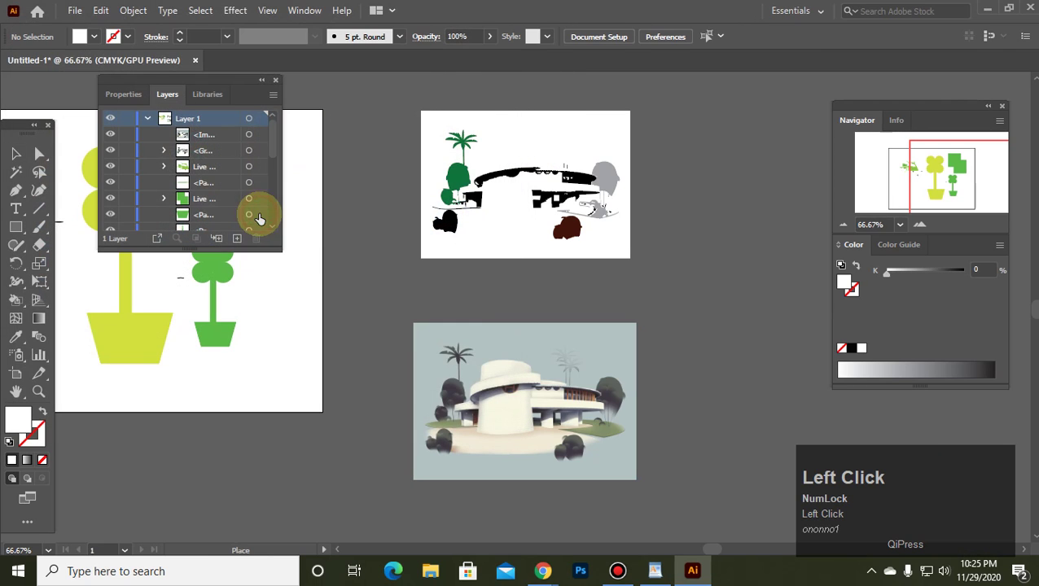
drag(693, 125, 800, 325)
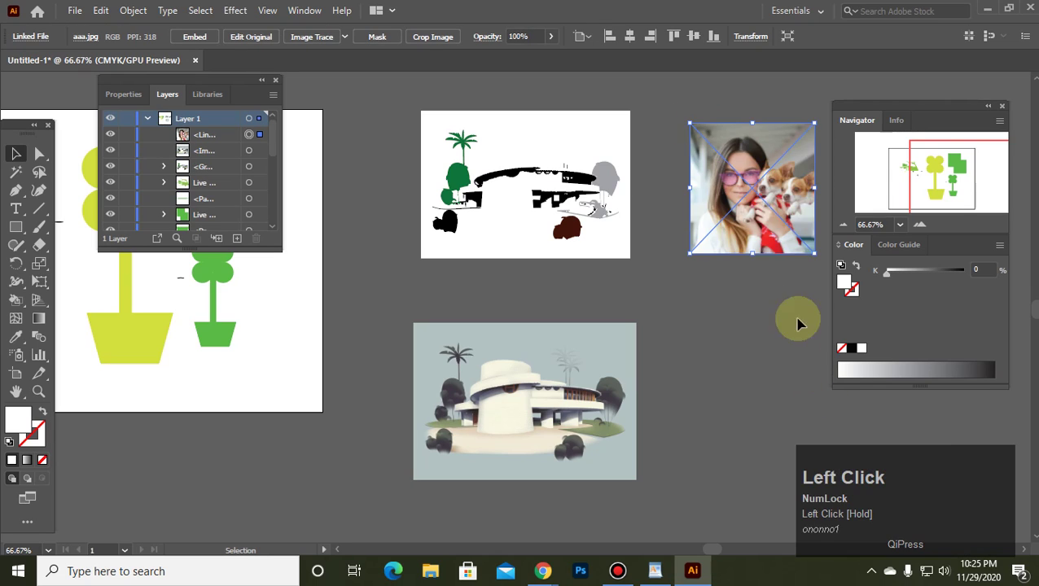
drag(752, 187, 709, 252)
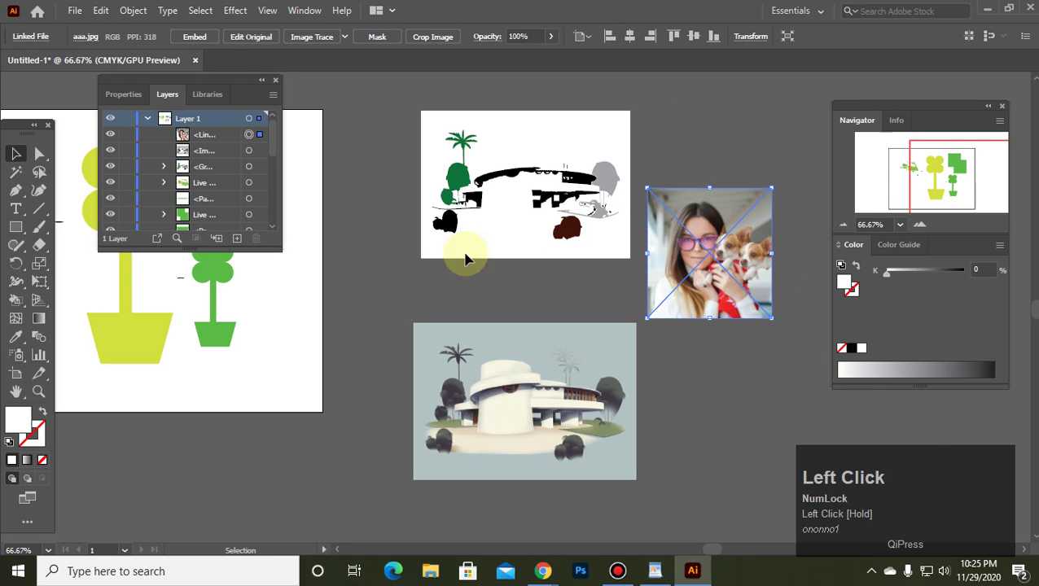
Trace the placed photo with the default Image Trace preset, expand the tracing and deselect it.
click(324, 37)
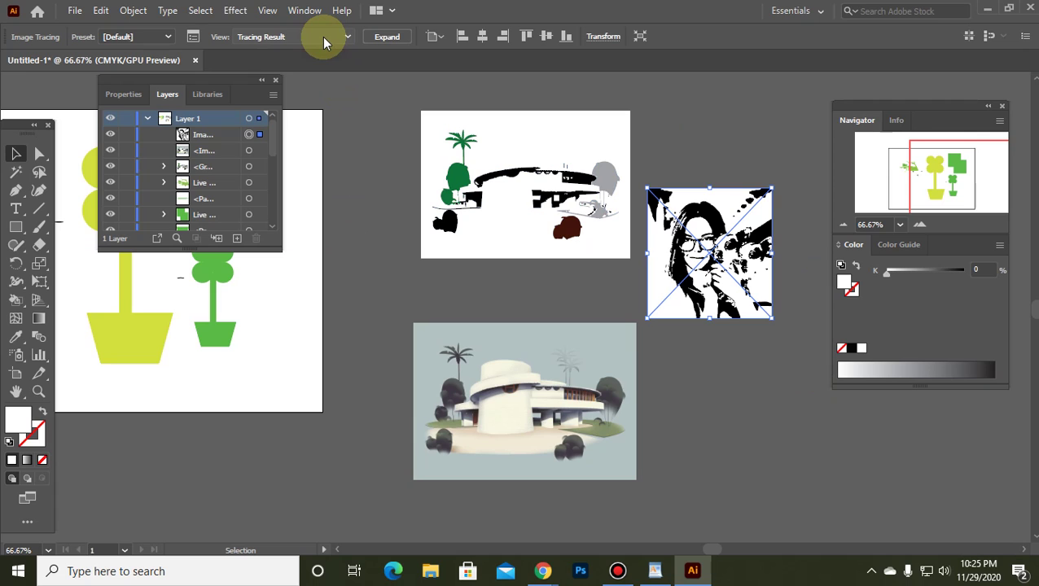
click(382, 36)
click(733, 423)
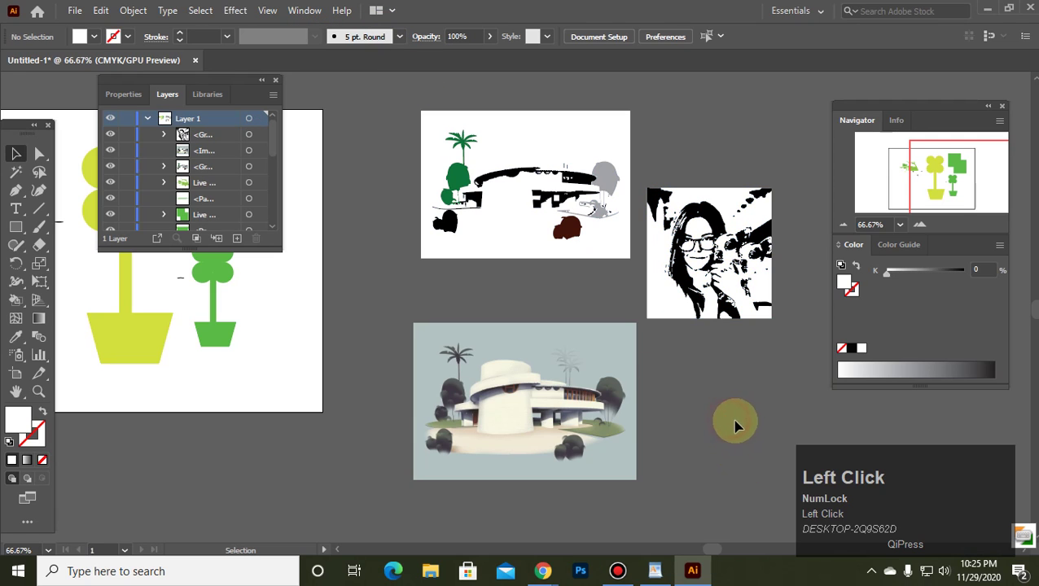
Ungroup the expanded portrait tracing into separate paths and deselect them.
alt+scroll(713, 254, up, 2)
alt+scroll(712, 254, up, 2)
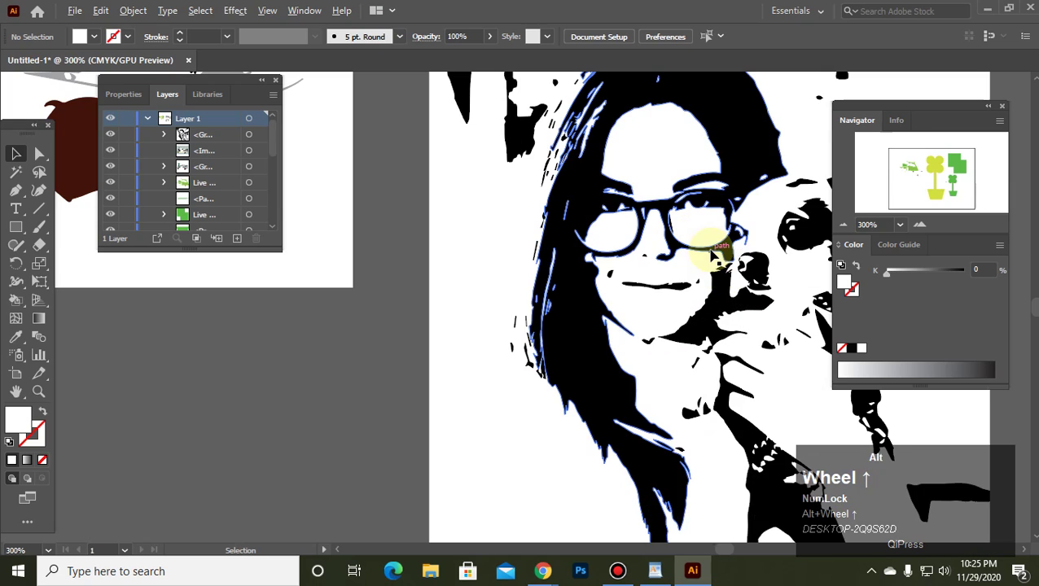
click(639, 244)
right_click(636, 237)
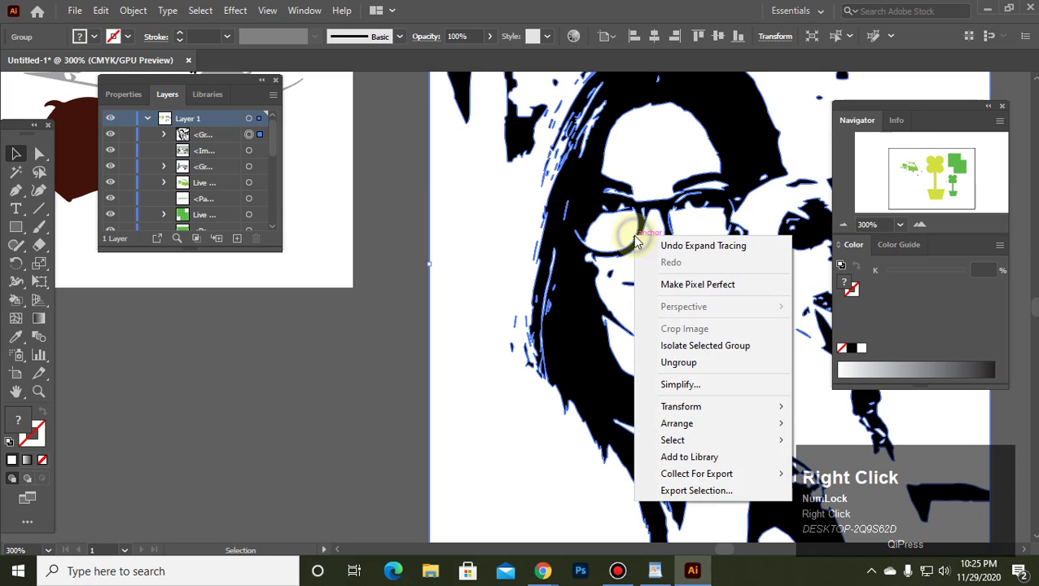
click(674, 363)
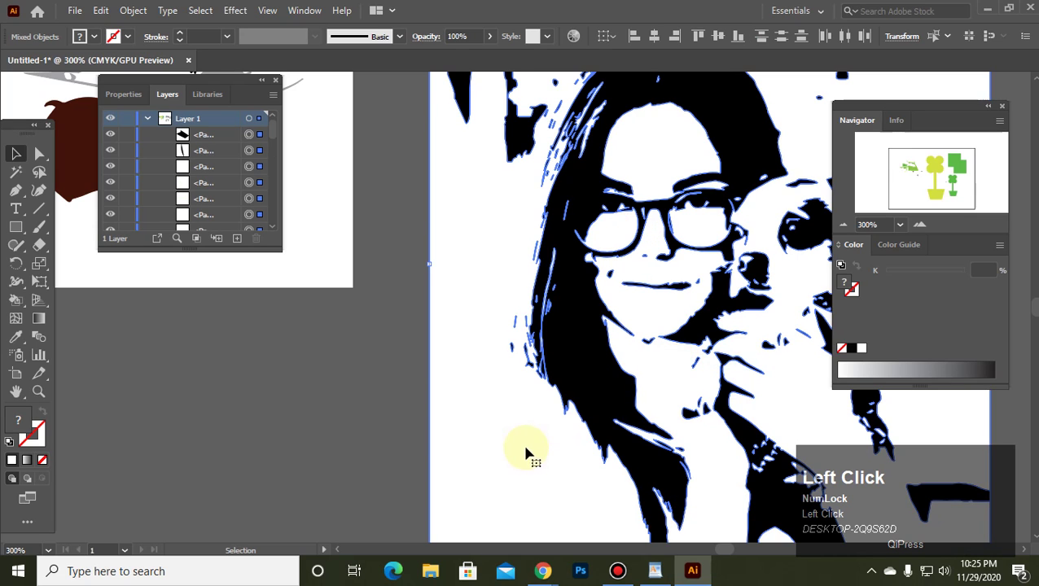
alt+scroll(618, 324, down, 2)
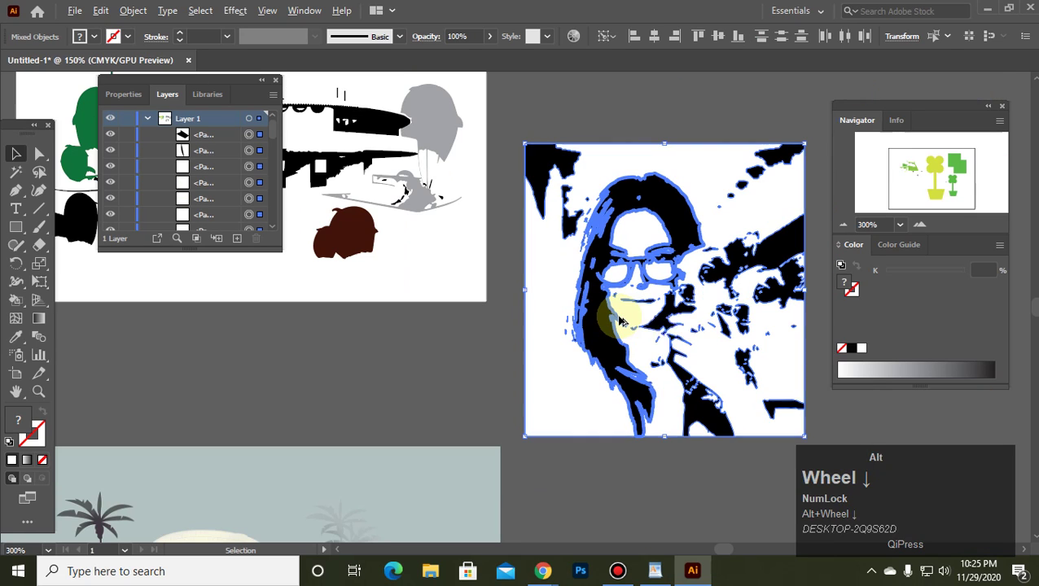
click(473, 383)
Fill the portrait tracing's upper-left corner shape with 42.35% black and the woman's hair with 78.43% black.
click(552, 163)
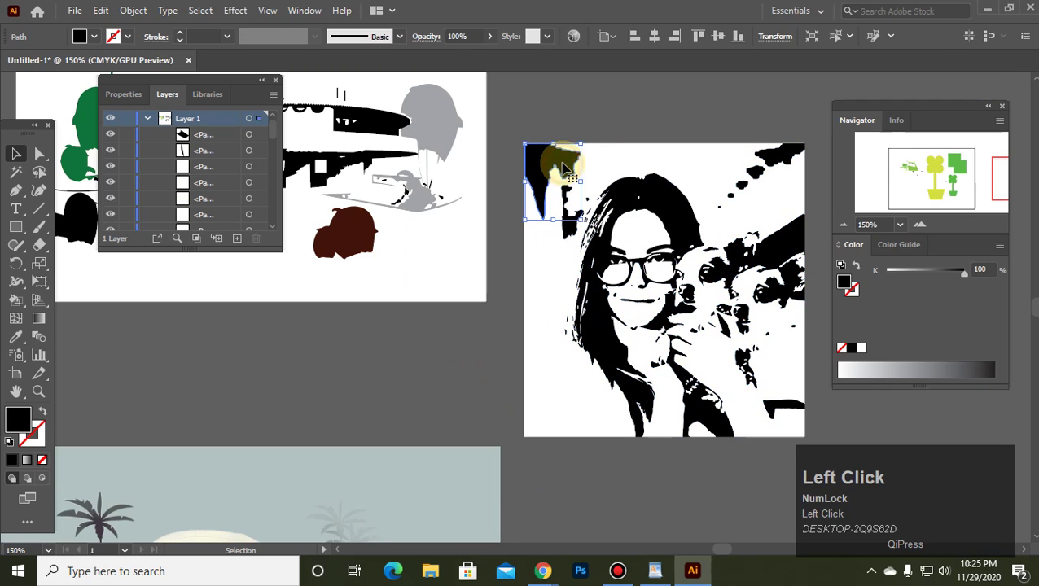
click(904, 370)
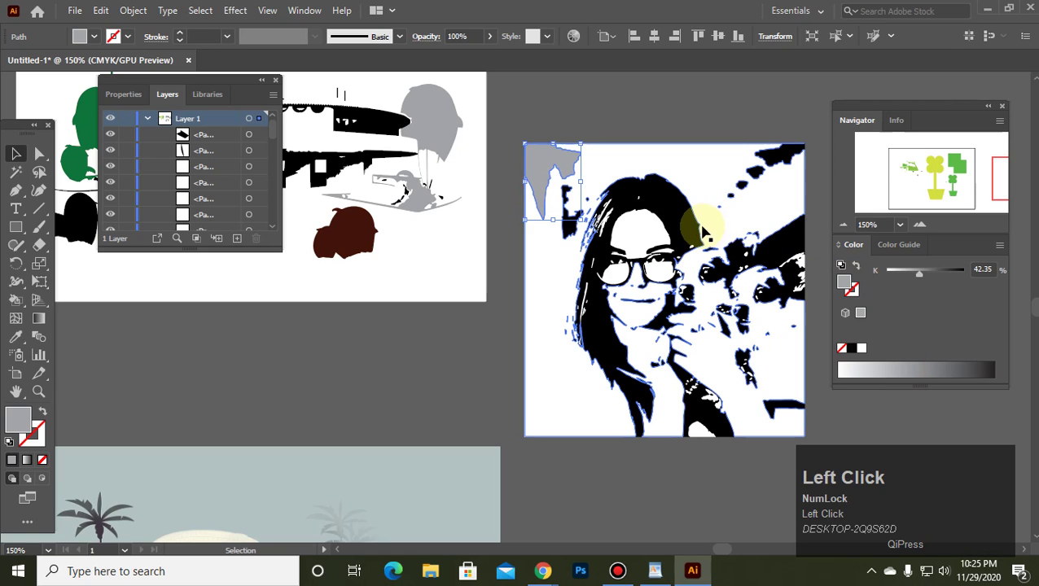
click(682, 221)
click(961, 370)
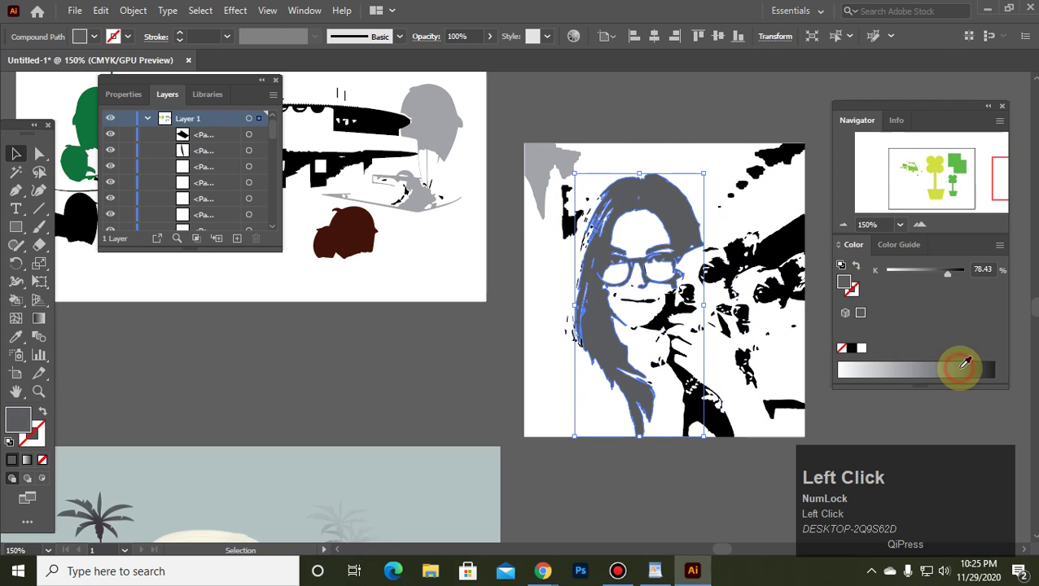
Fill the large shape around the dogs' heads with 52.55% black, then select the upper-right corner shape and deselect it.
click(782, 249)
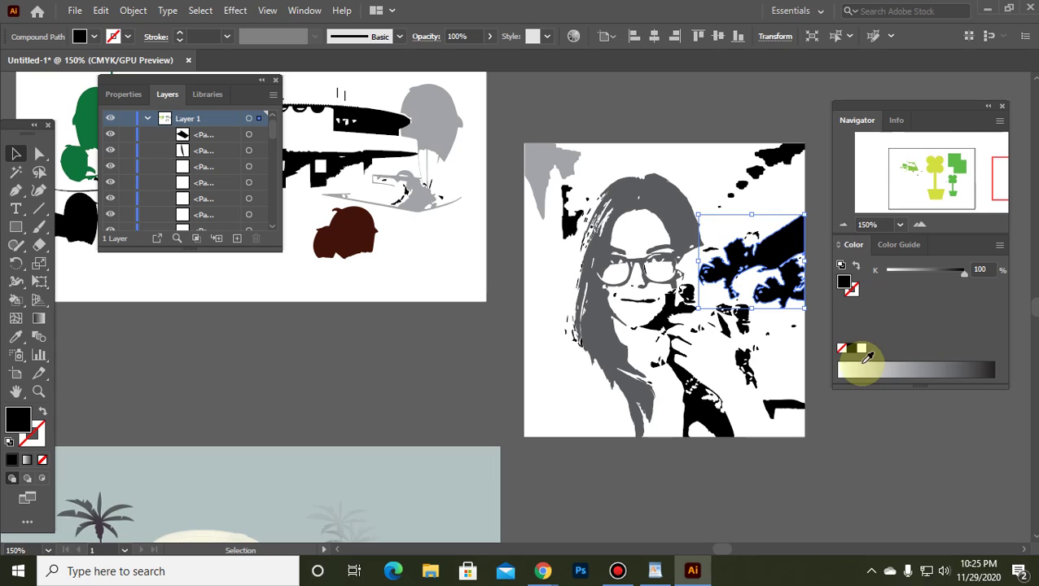
click(926, 368)
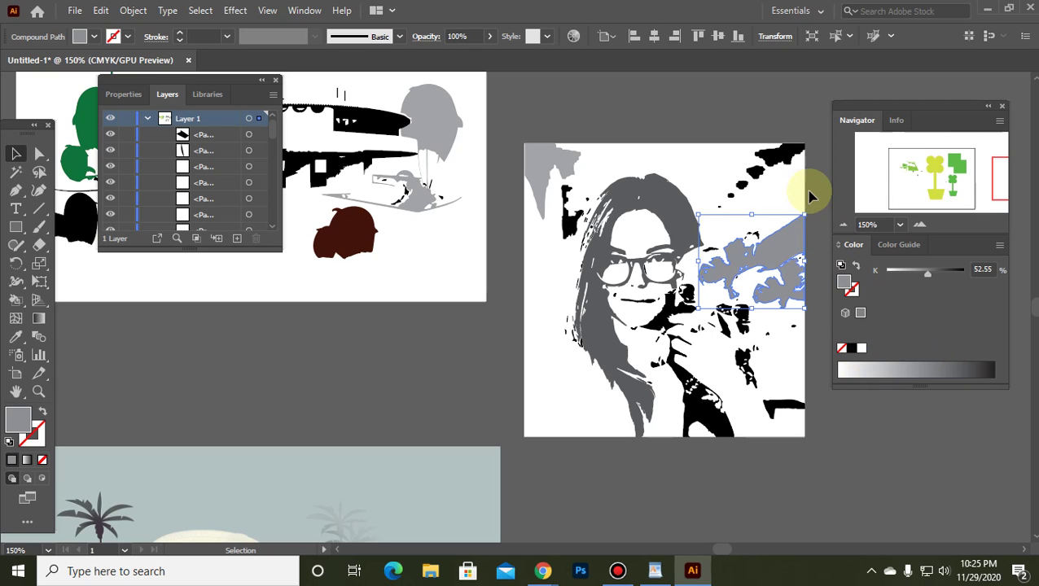
click(776, 163)
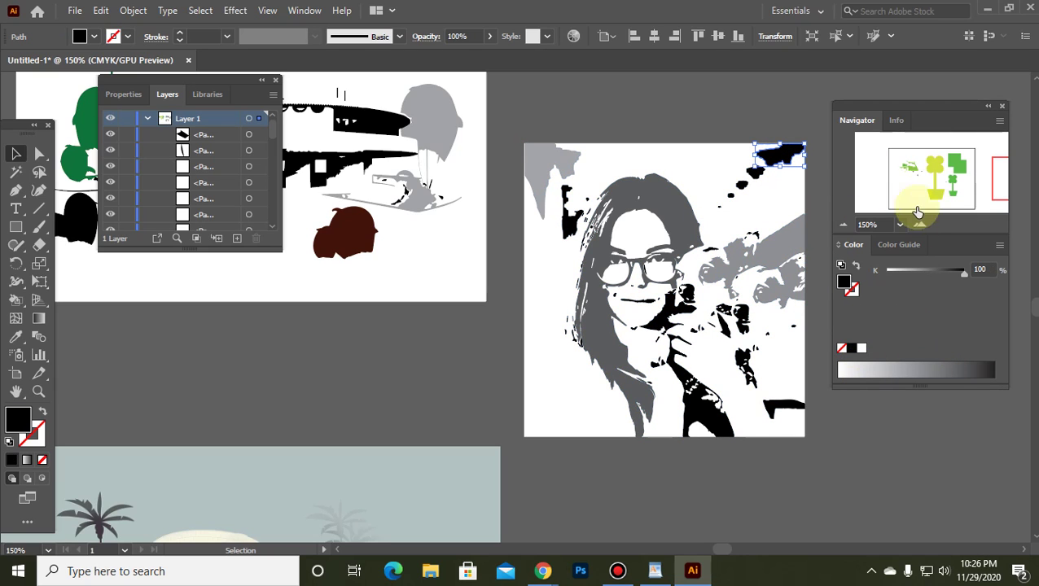
click(480, 418)
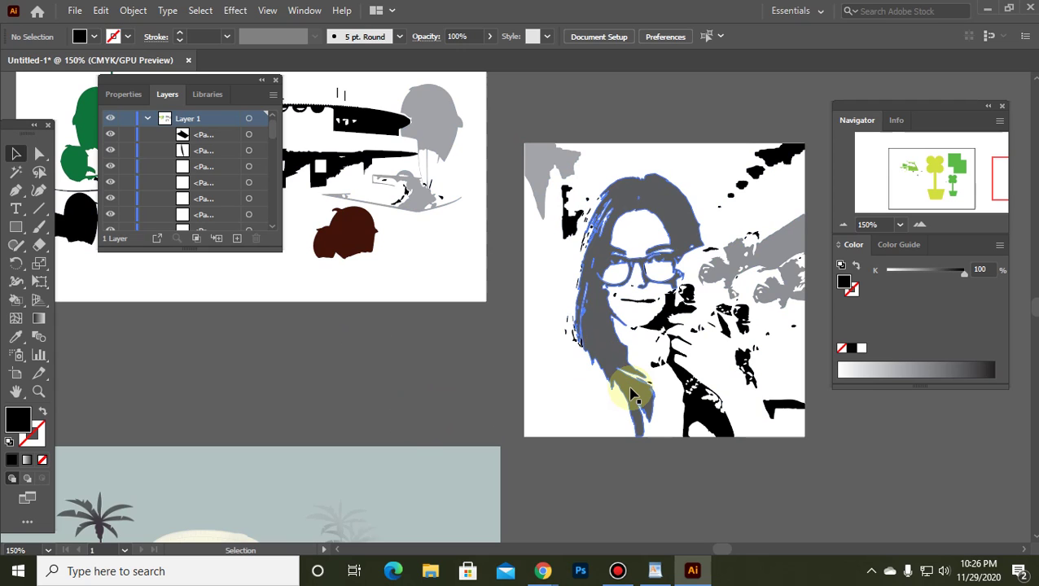
Switch the hair shape's colour to CMYK and fill it with light blue (C 72.94, M 4.71, Y 16.08, K 0).
click(544, 172)
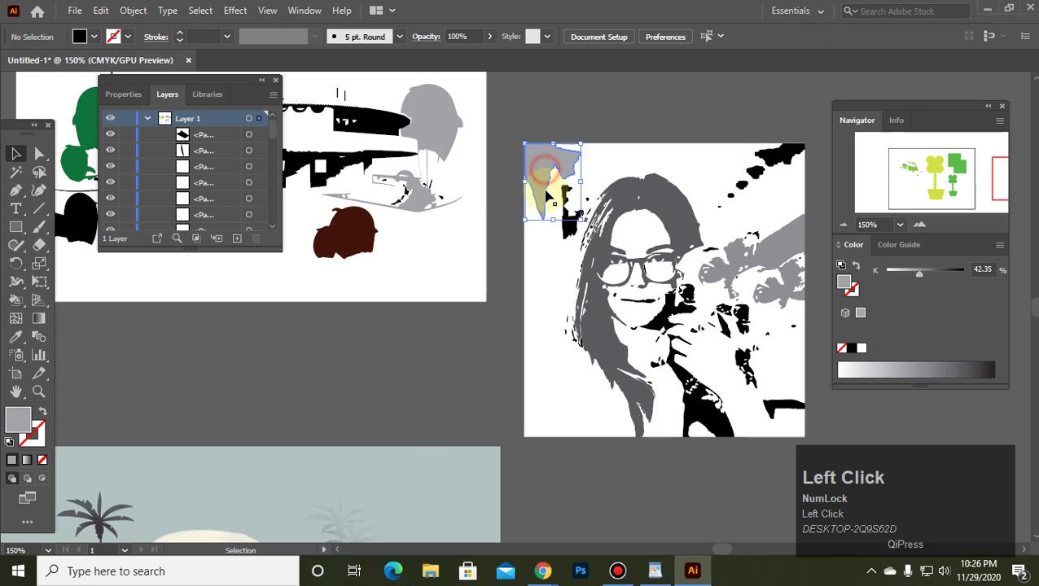
click(598, 339)
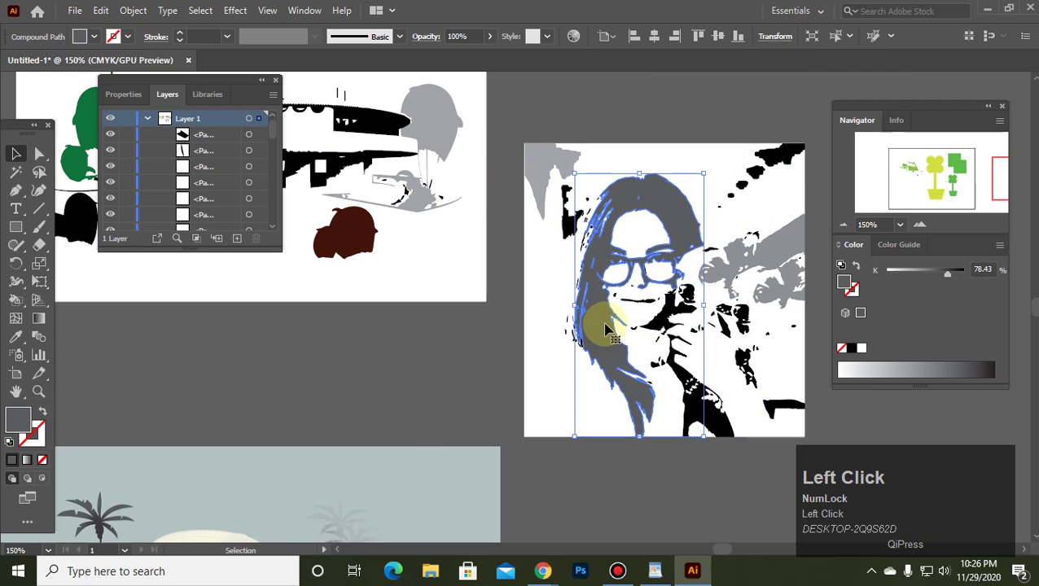
click(1000, 245)
click(895, 320)
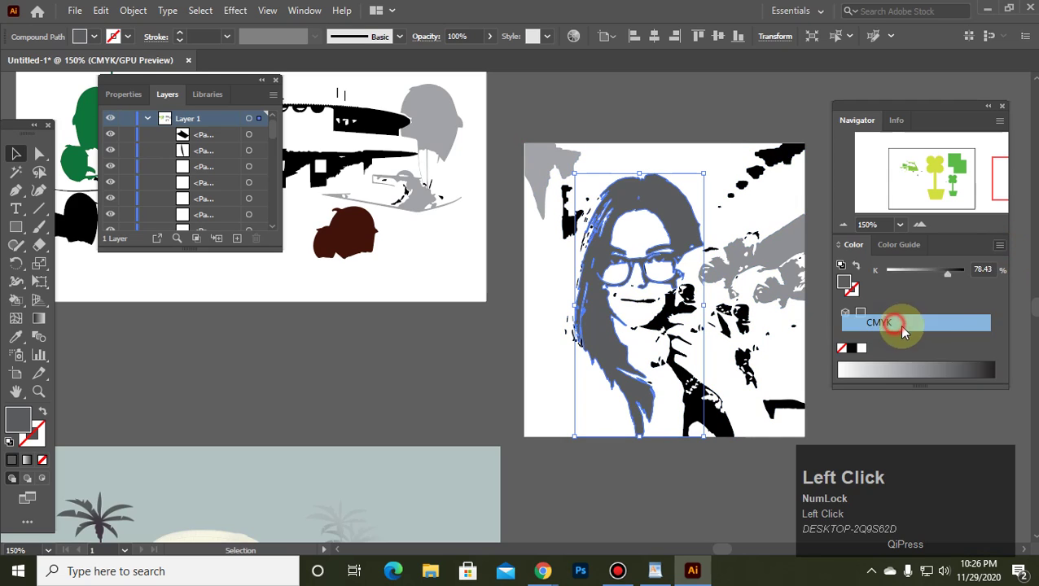
click(887, 363)
click(951, 371)
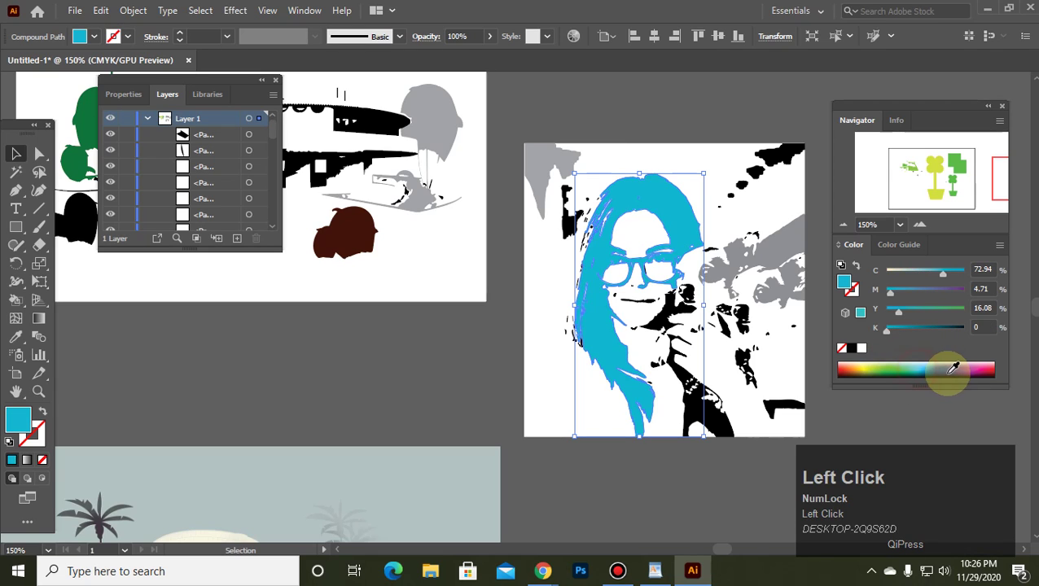
Try pink, violet and yellow fills on the woman's hair, settle on blue (C 80, M 65.49, Y 0, K 0) and deselect it.
click(960, 368)
click(973, 364)
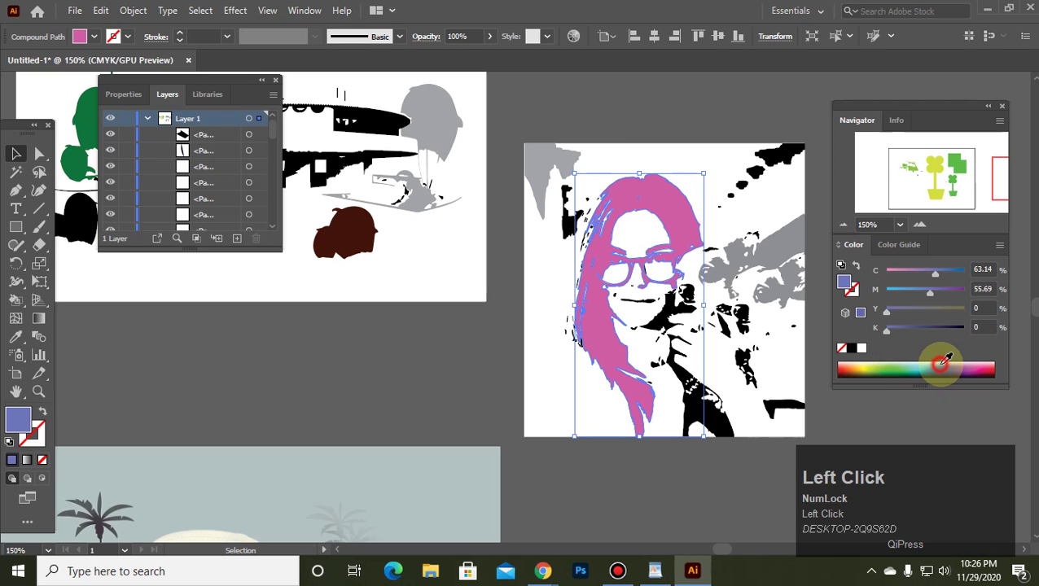
click(868, 362)
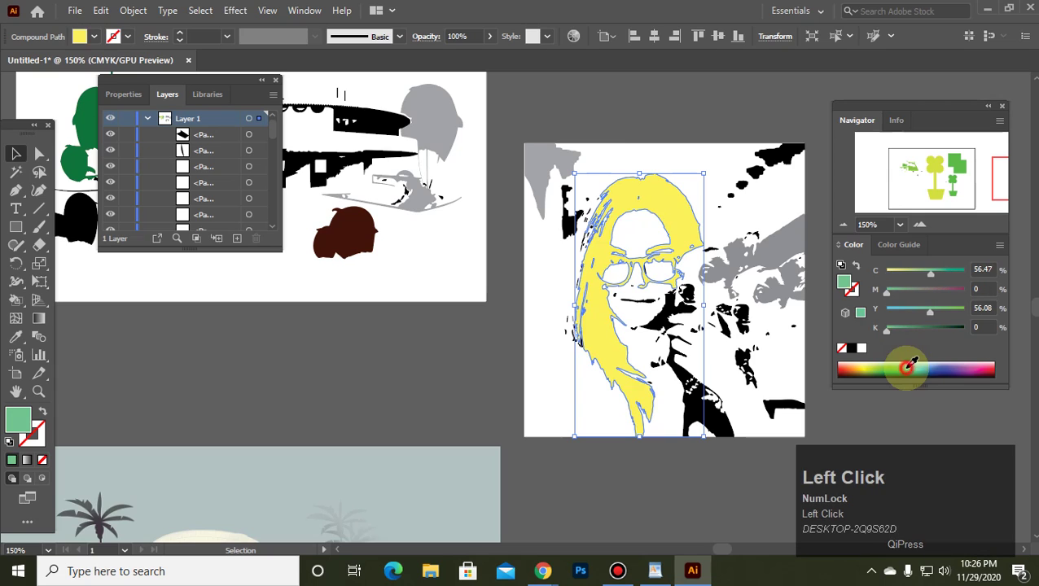
click(977, 361)
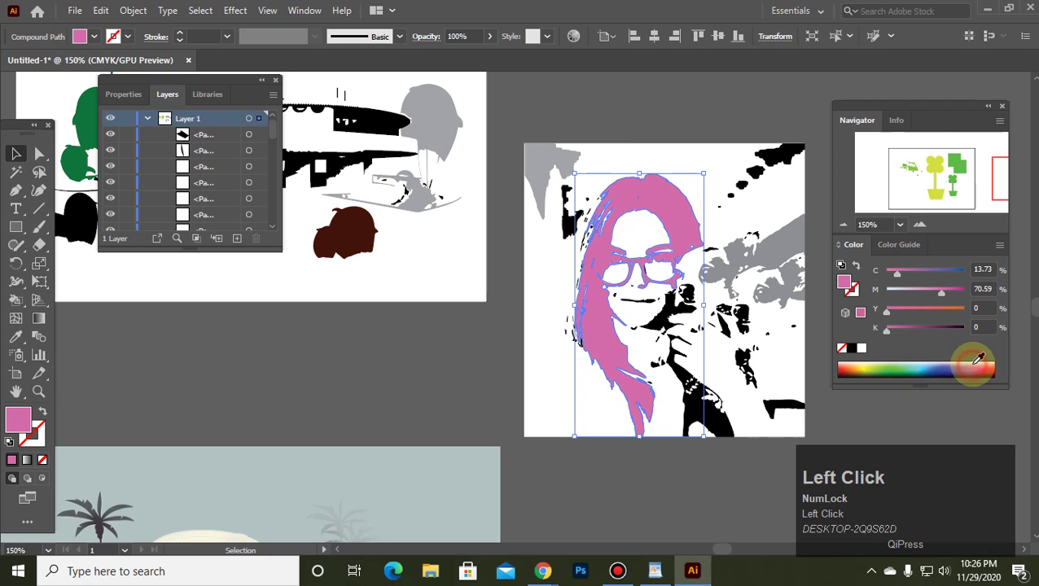
click(934, 363)
click(649, 118)
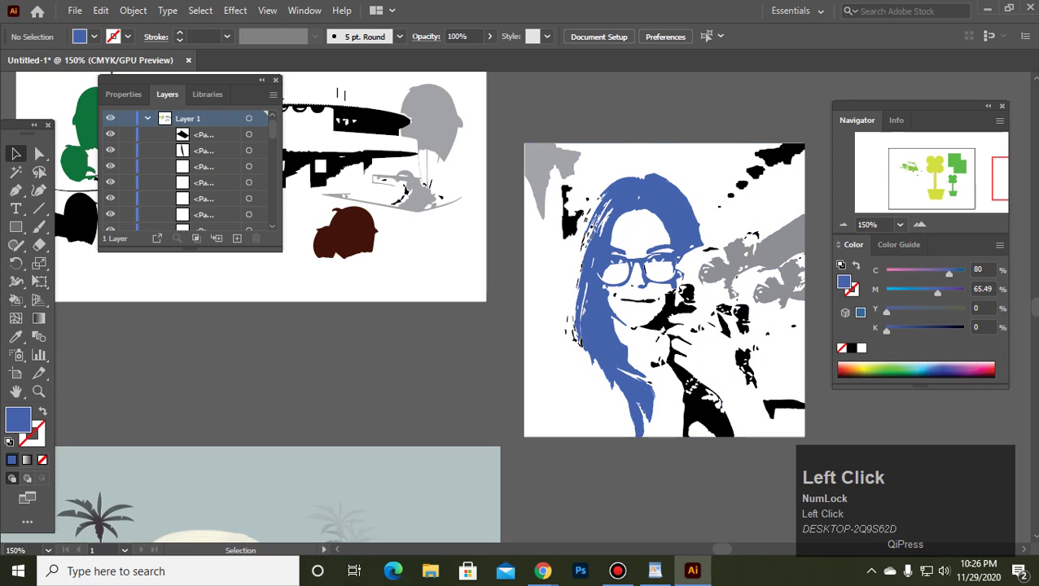
Fill the small black shape beside the woman's cheek, below the glasses, with 75.29% black and deselect it.
click(697, 281)
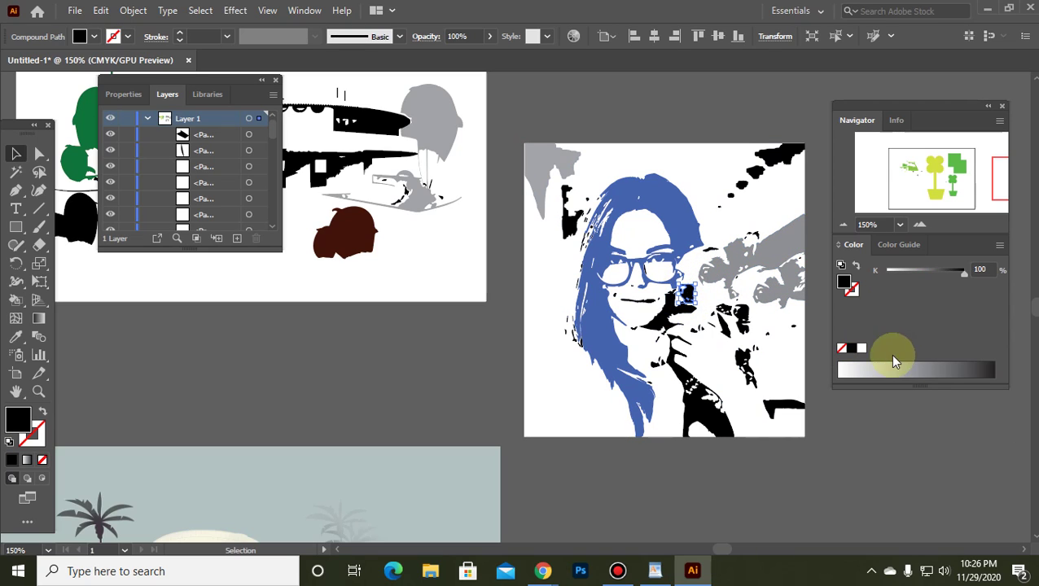
click(958, 363)
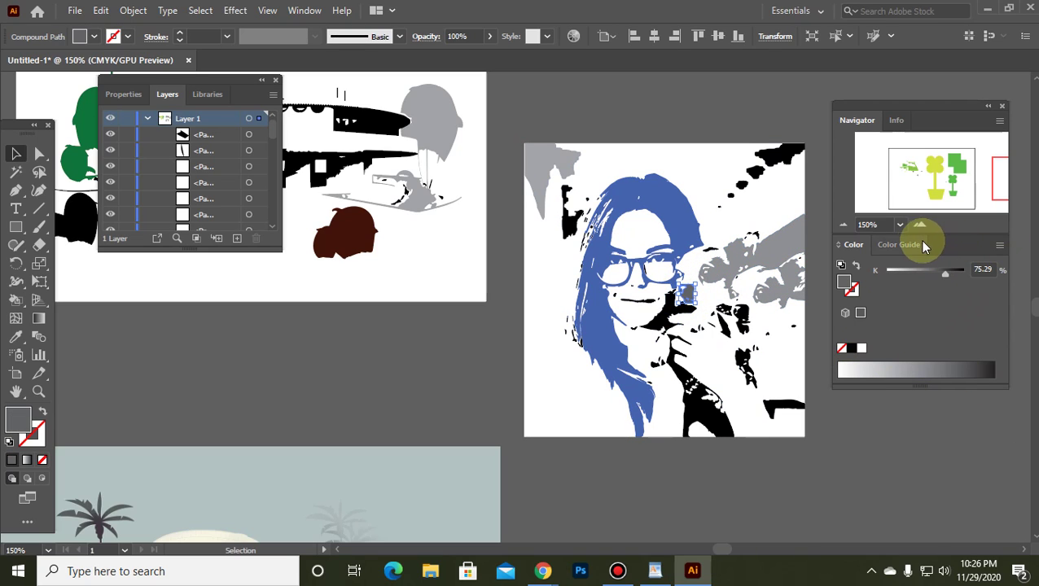
click(609, 478)
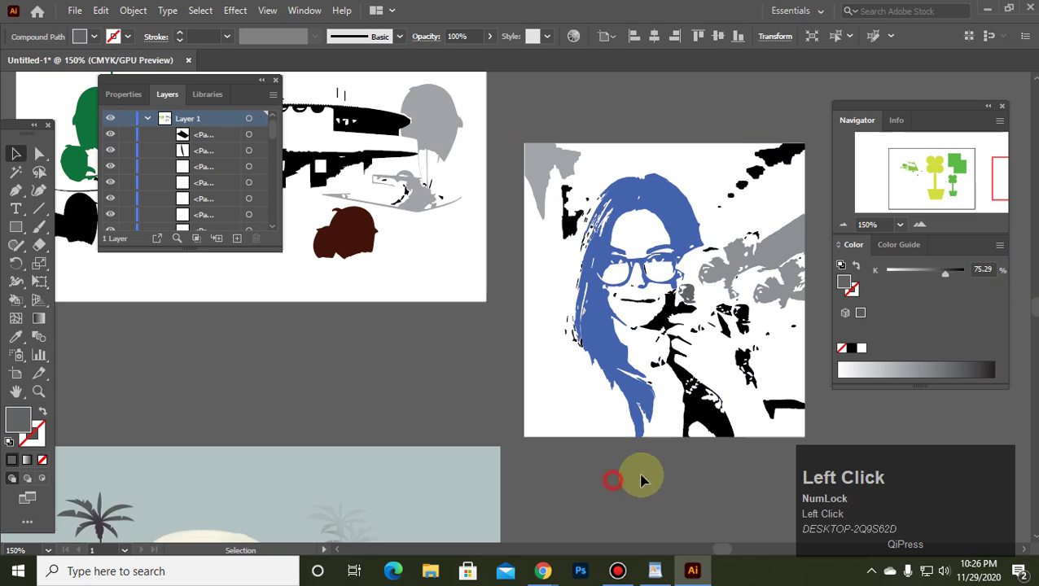
Switch the woman's arm shape to CMYK, fill it with olive green (C 57.25, M 18.43, Y 100, K 1.96) and deselect it.
click(696, 419)
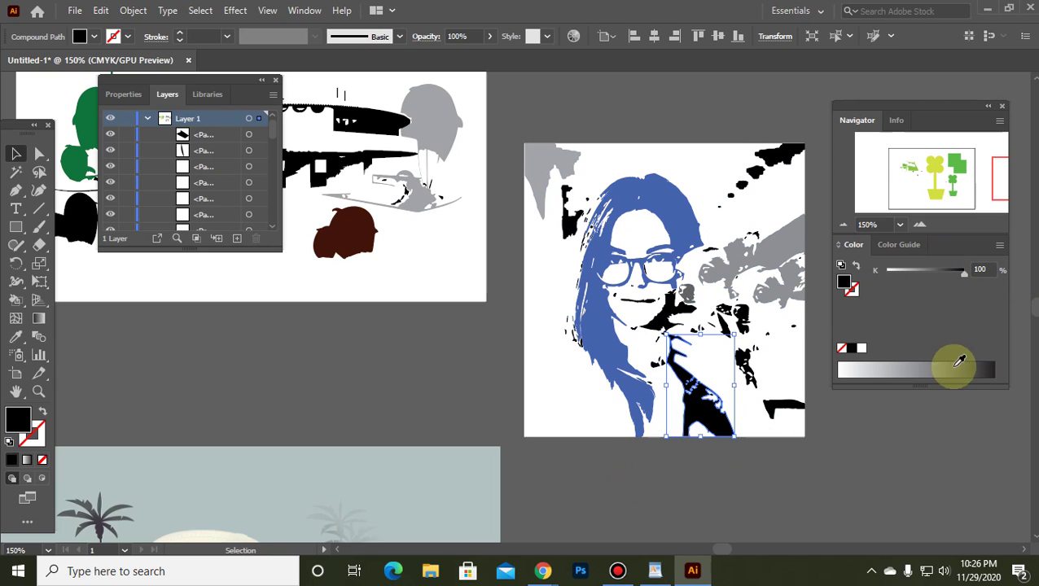
click(1001, 245)
click(926, 322)
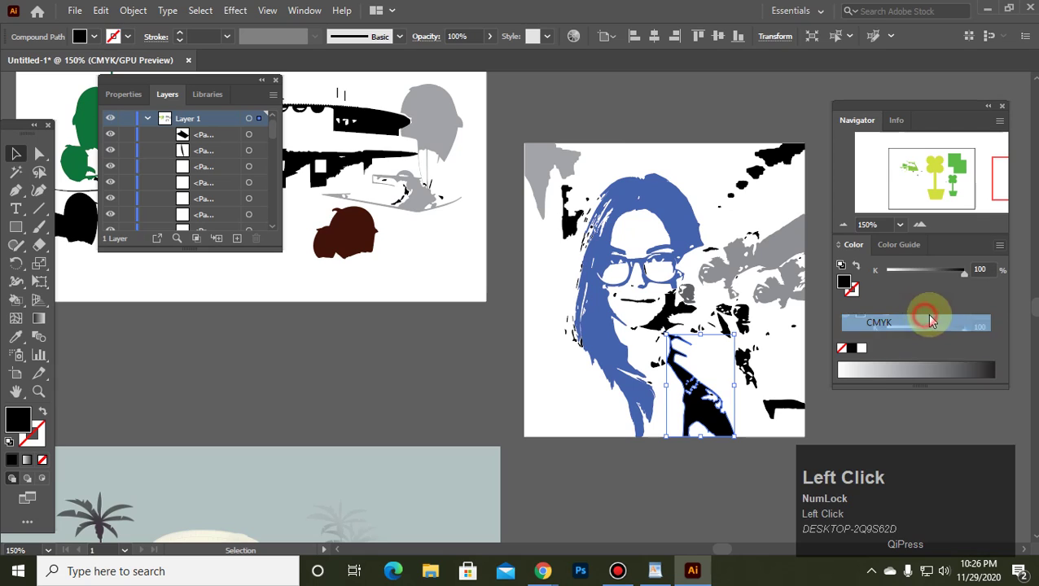
click(923, 364)
click(878, 366)
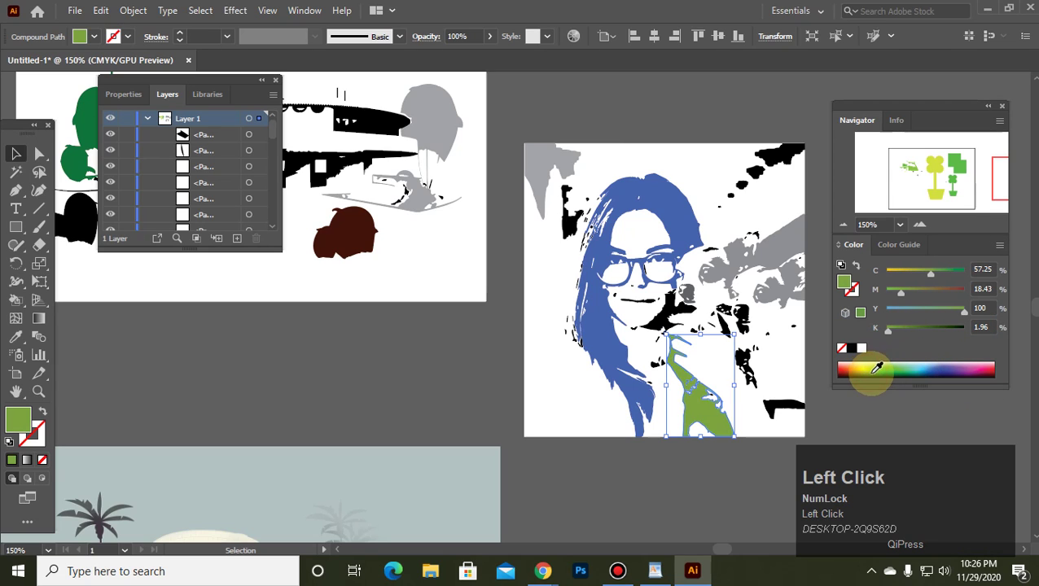
click(741, 470)
Switch the large shape around the dogs' heads to CMYK and fill it with dark green (C 81.57, M 30.98, Y 100, K 20.39).
click(720, 281)
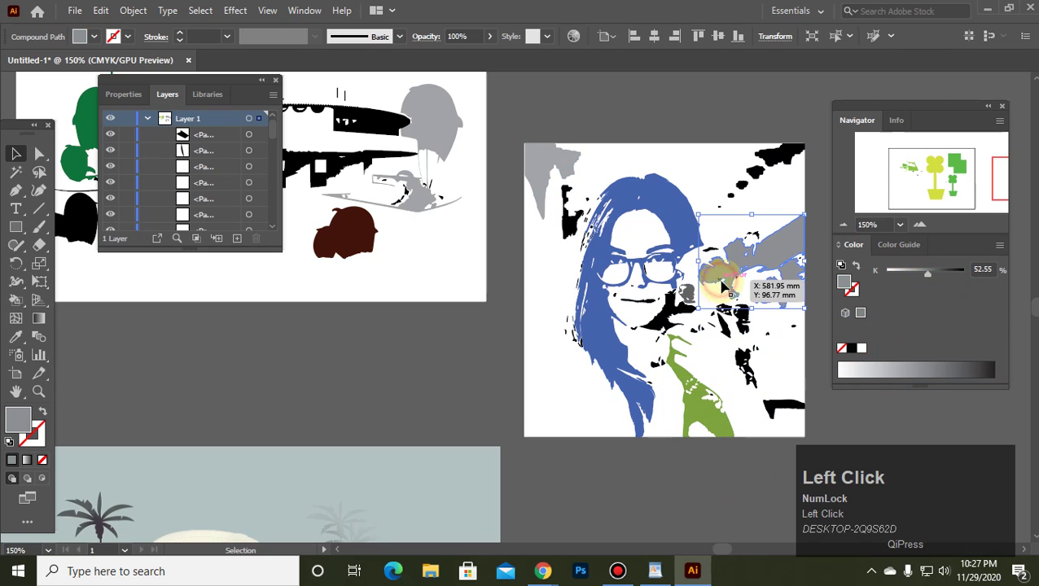
click(1000, 246)
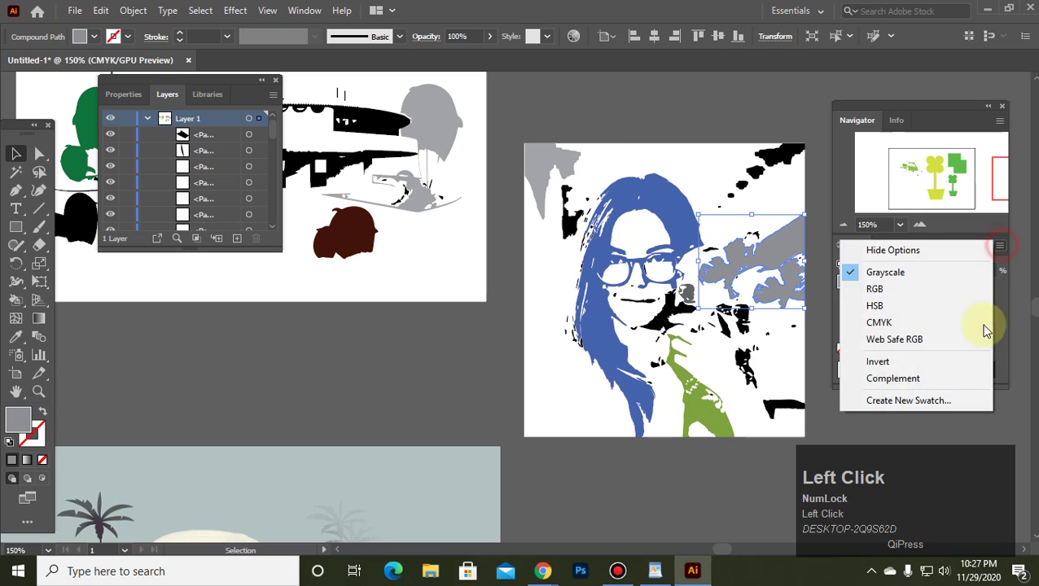
click(903, 323)
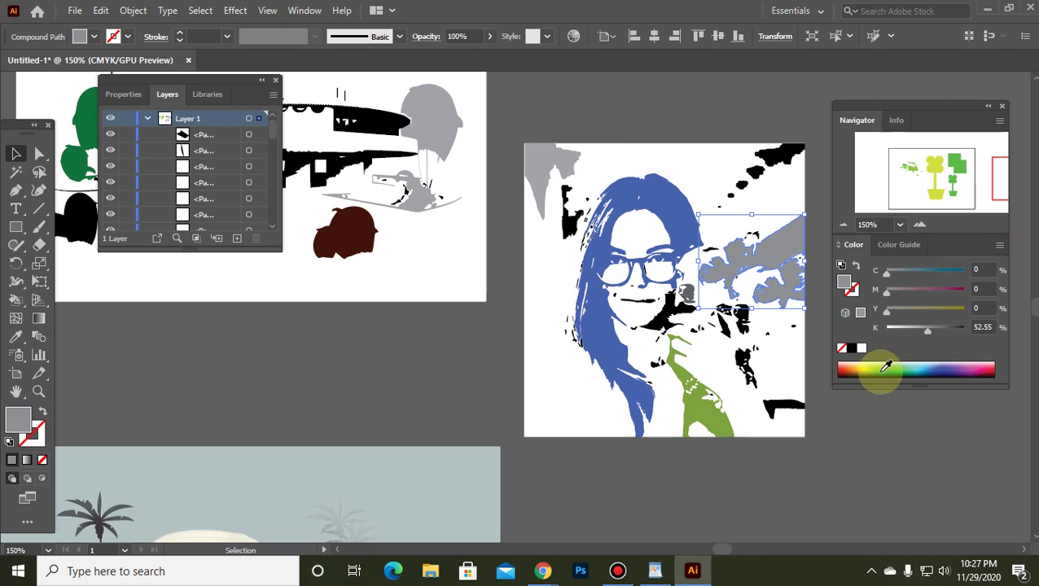
click(881, 369)
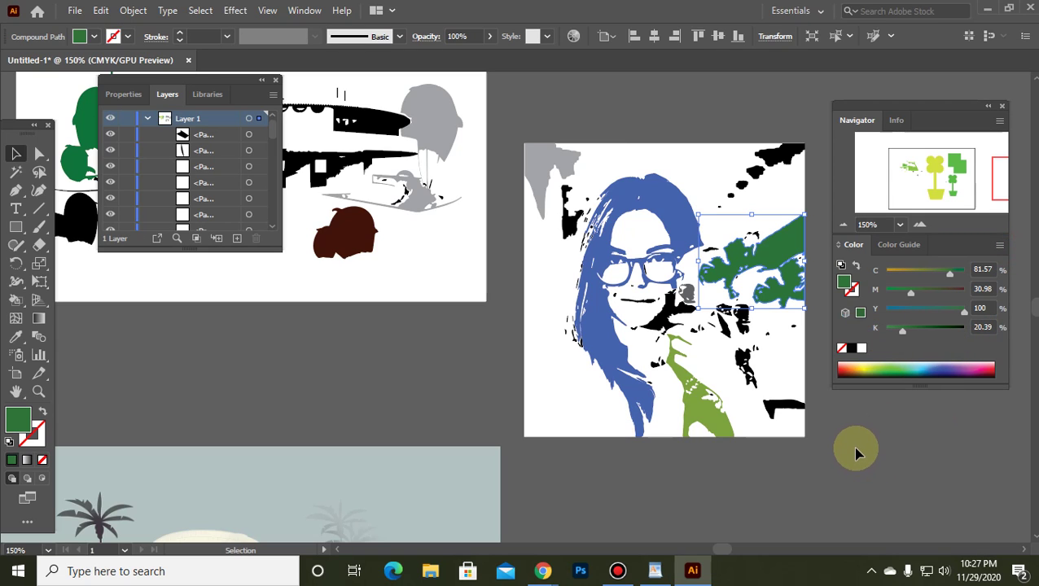
click(686, 488)
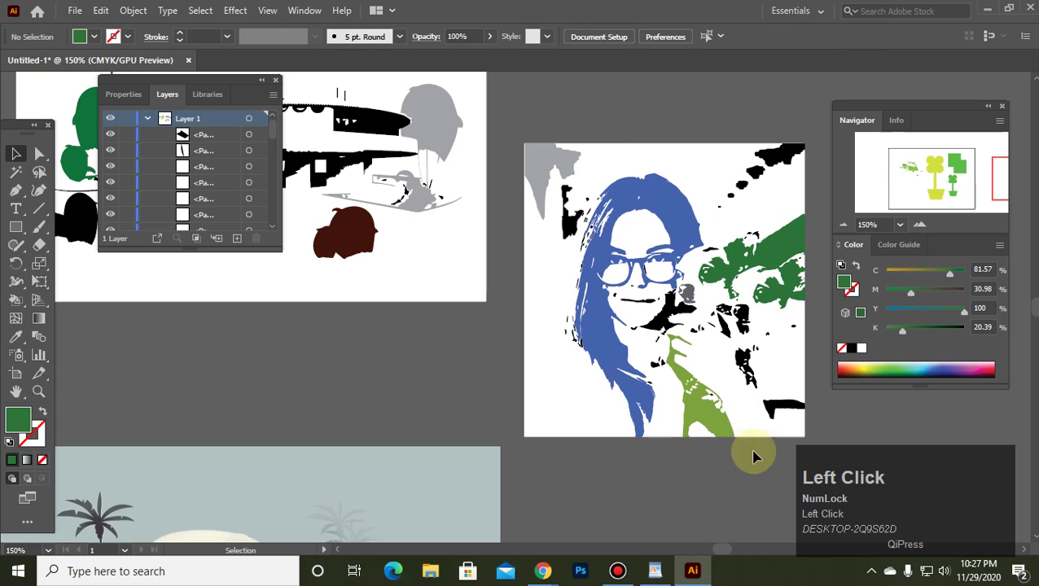
Switch the small slanted shape above the hand to CMYK and fill it with bright green (C 58.43, M 0, Y 100, K 0).
click(727, 336)
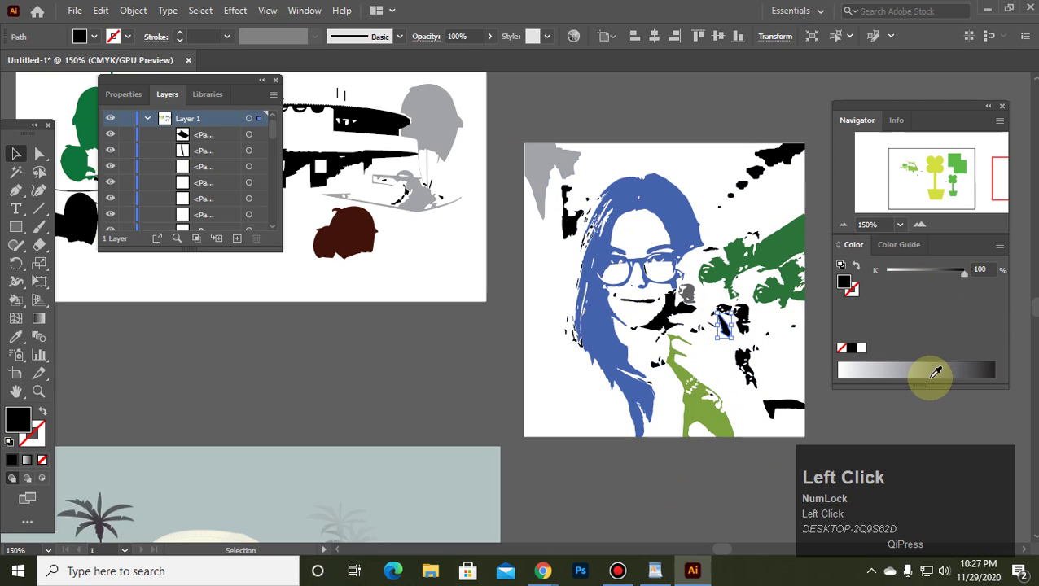
click(1000, 249)
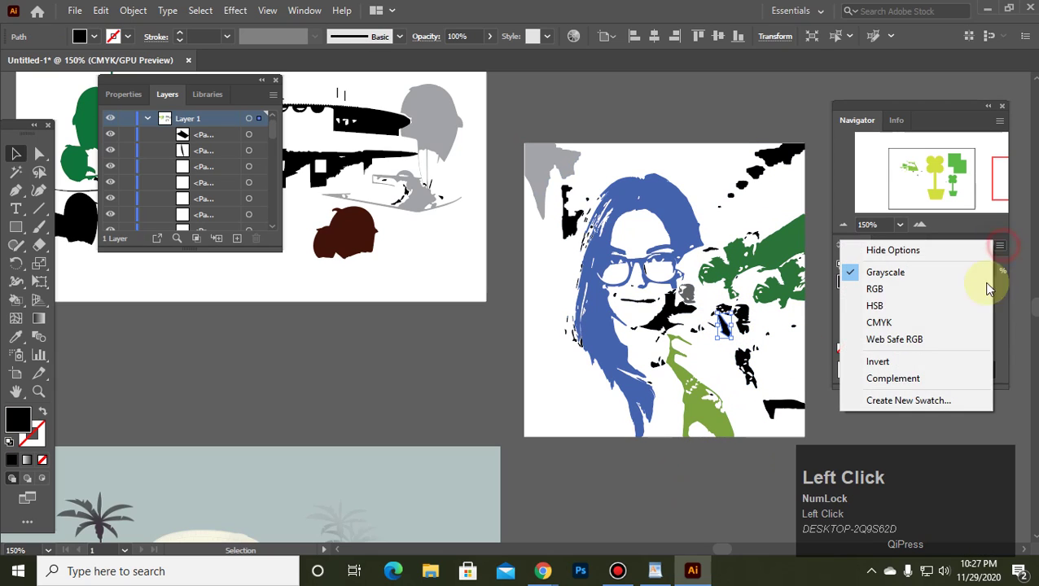
click(899, 322)
click(876, 368)
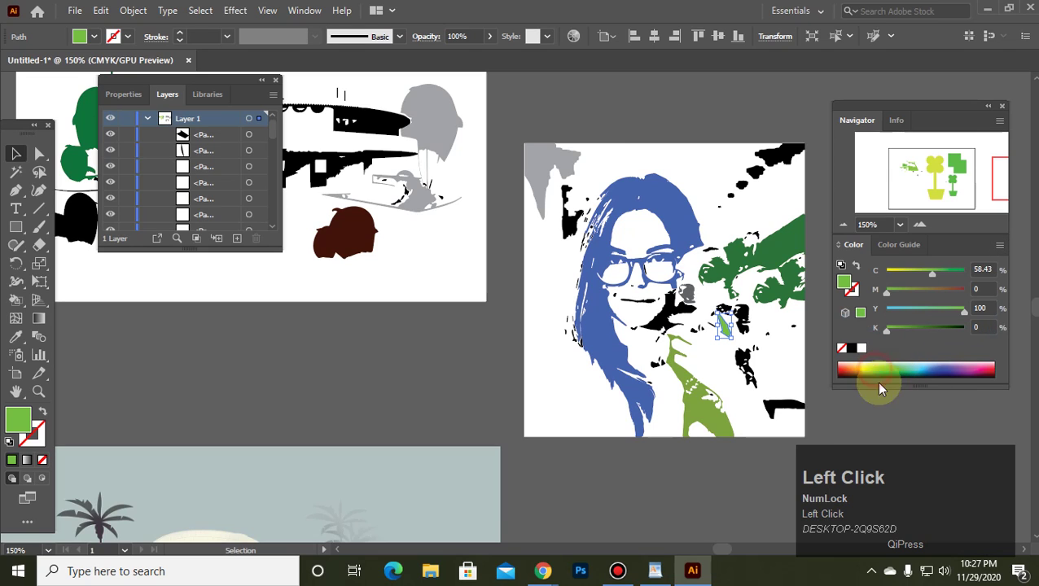
click(711, 484)
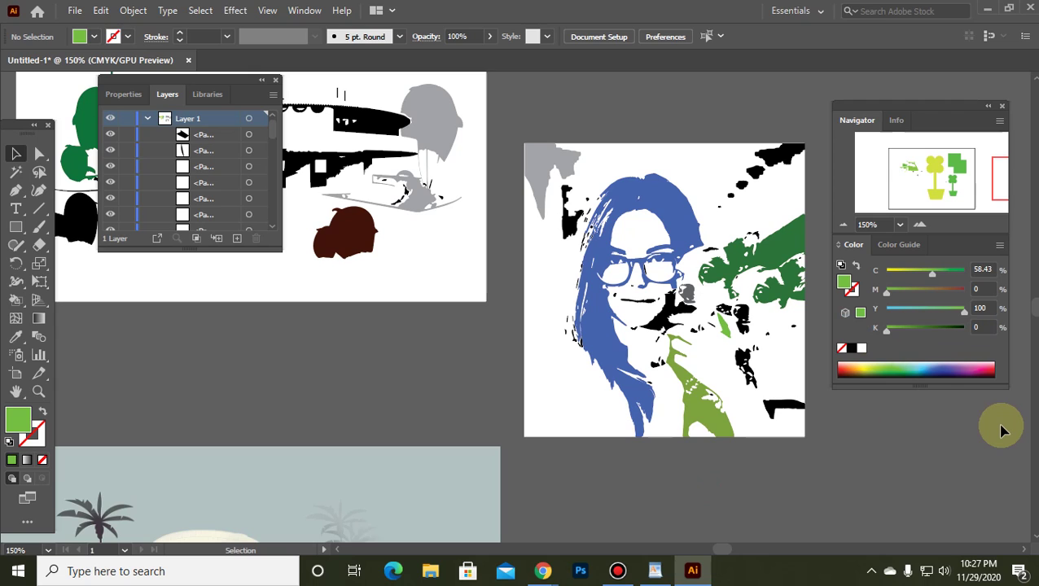
click(540, 166)
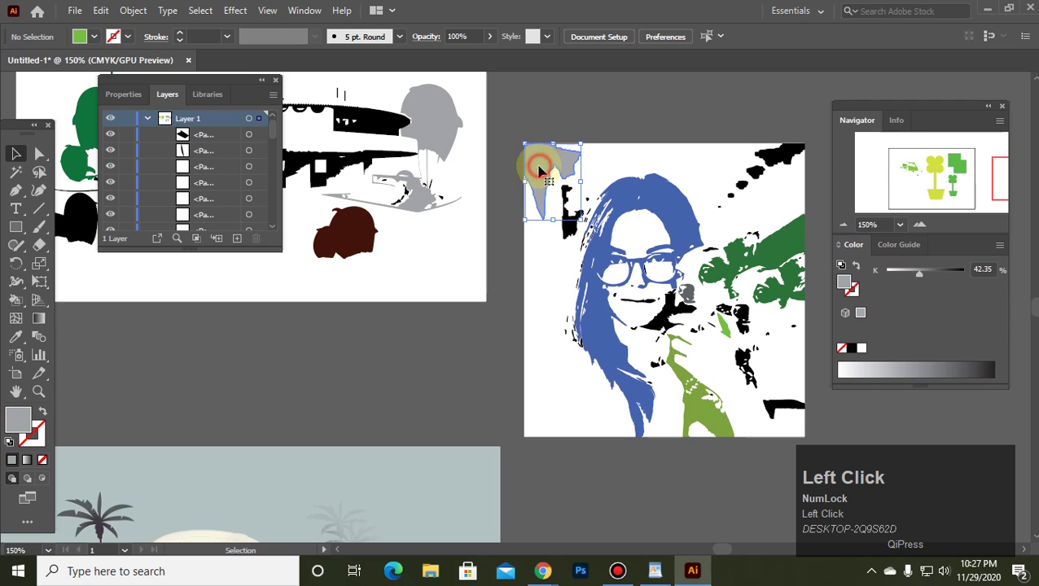
drag(512, 128, 599, 273)
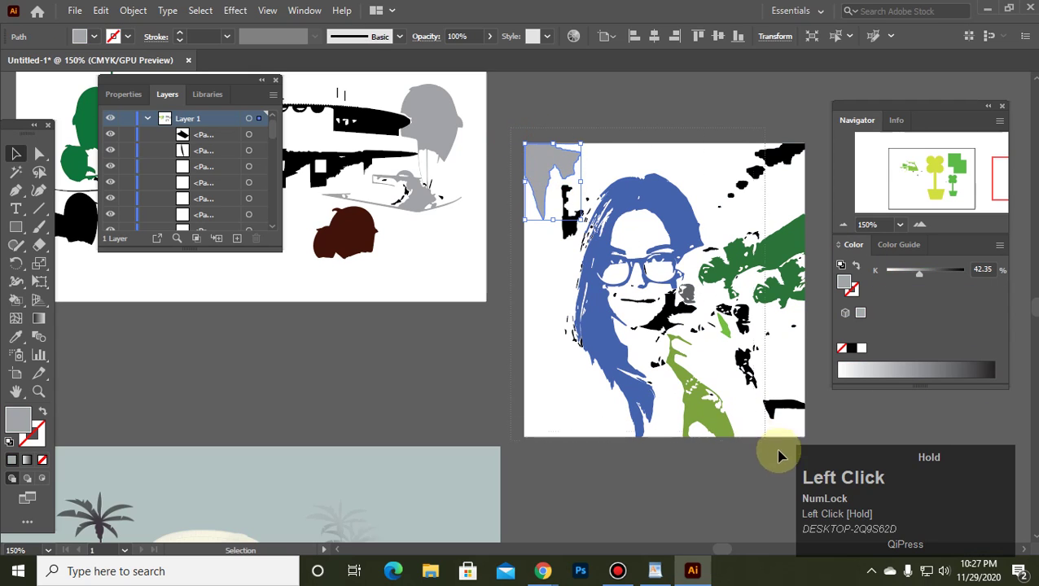
drag(808, 447, 808, 447)
click(696, 486)
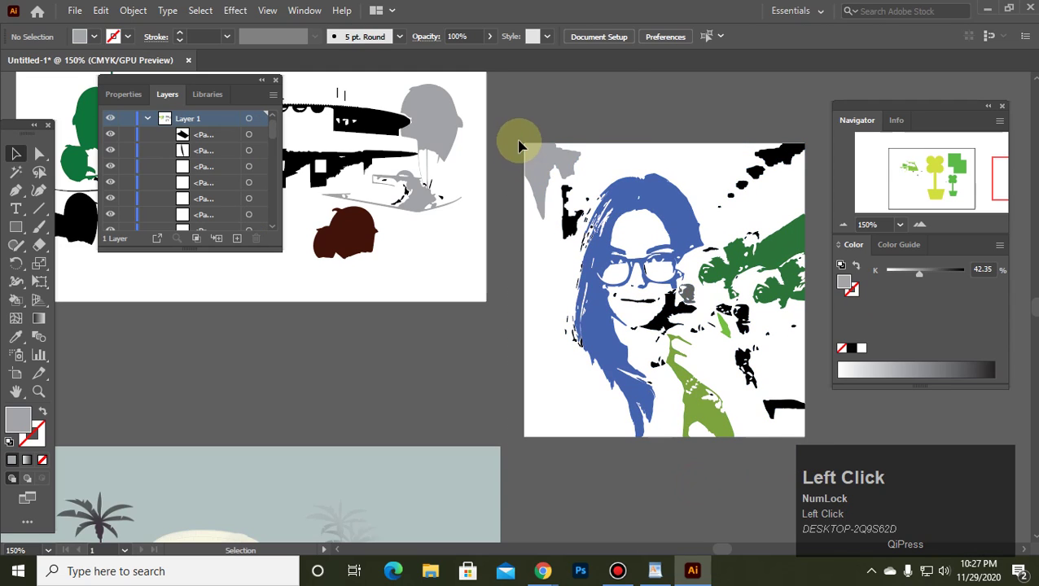
Switch the portrait's upper-left corner shape to CMYK and fill it with sky blue (C 48.24, M 0, Y 9.02, K 0).
click(538, 167)
click(999, 244)
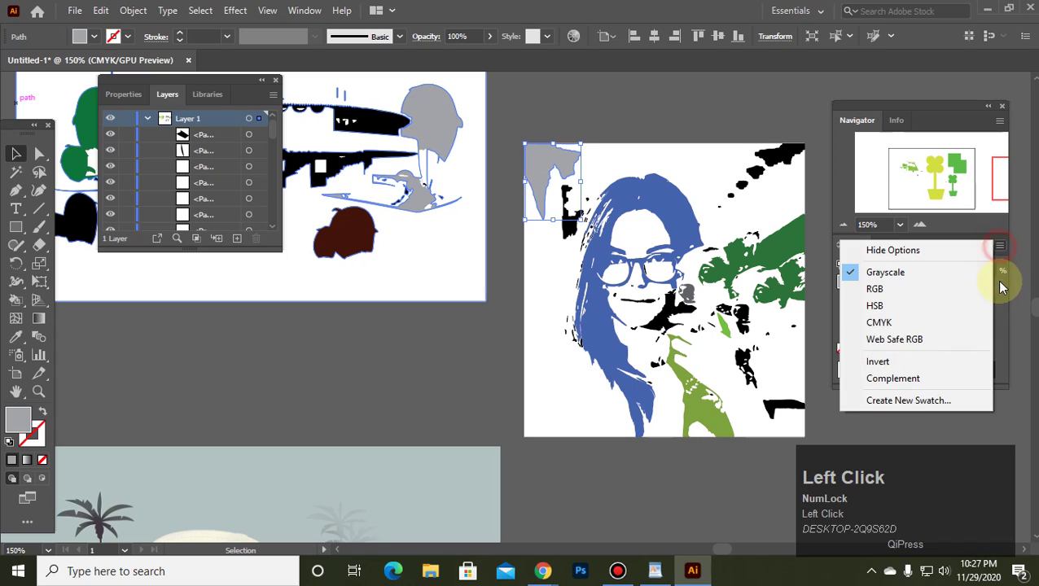
click(908, 323)
click(919, 361)
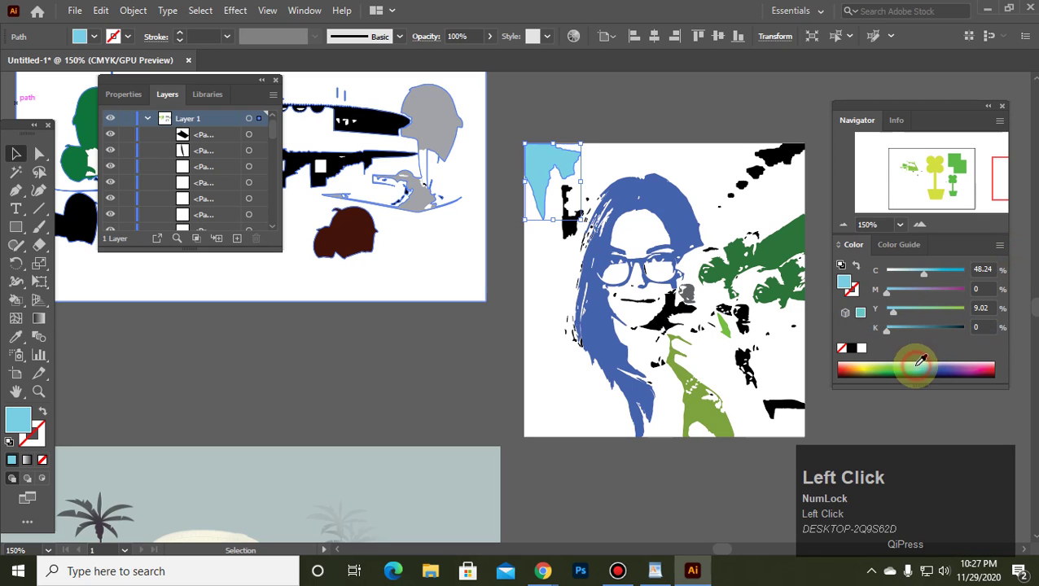
Select the three largest black shapes in the portrait's upper-right corner together and fill them with 41.57% black.
click(757, 161)
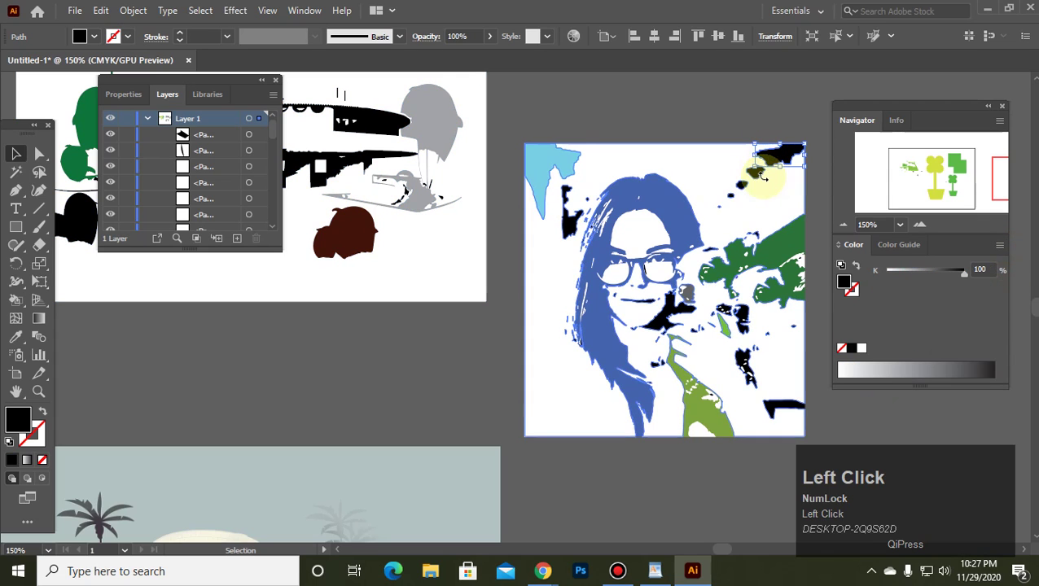
shift+click(752, 174)
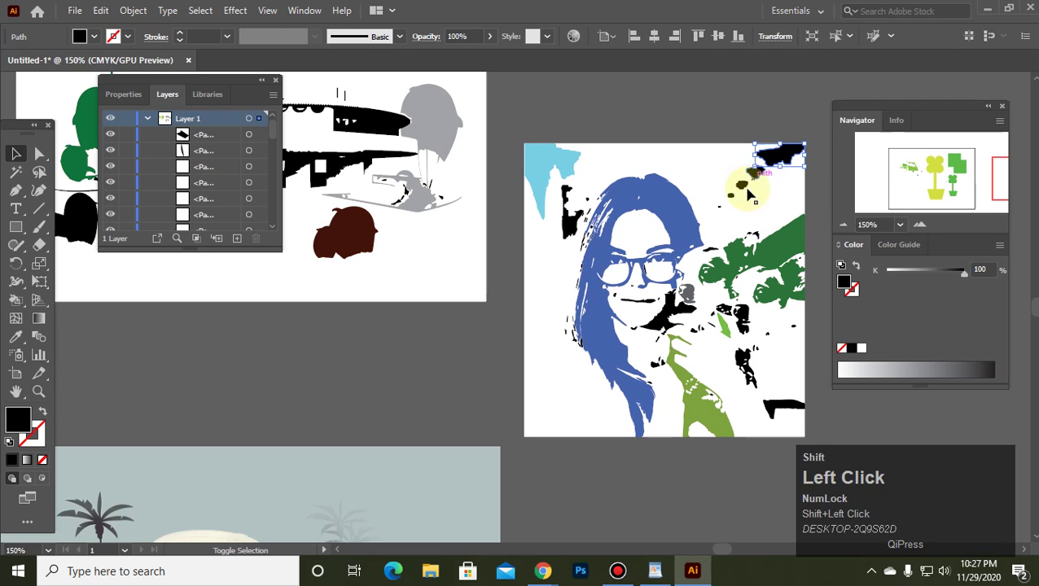
shift+click(742, 187)
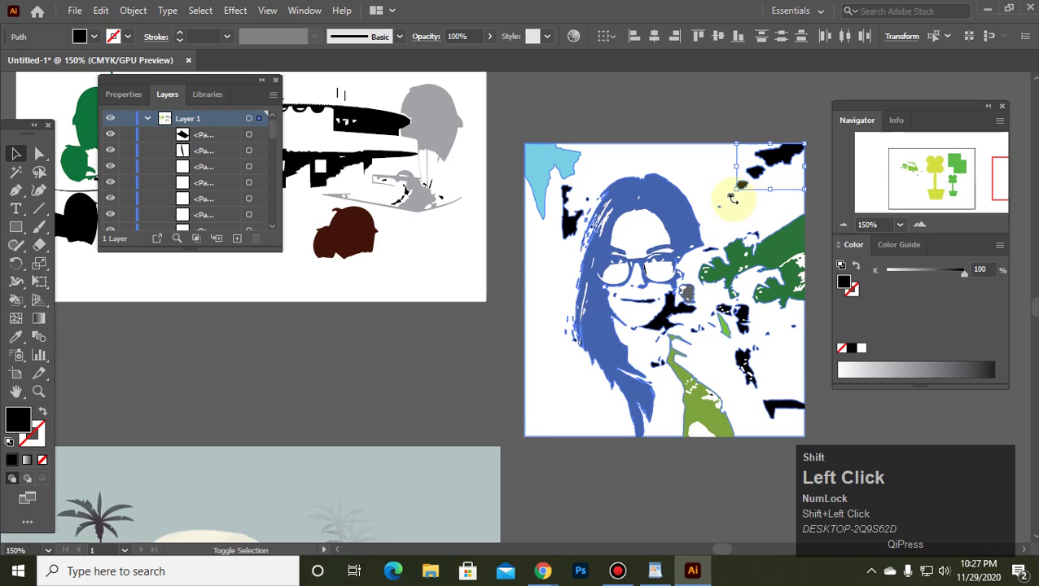
shift+click(732, 197)
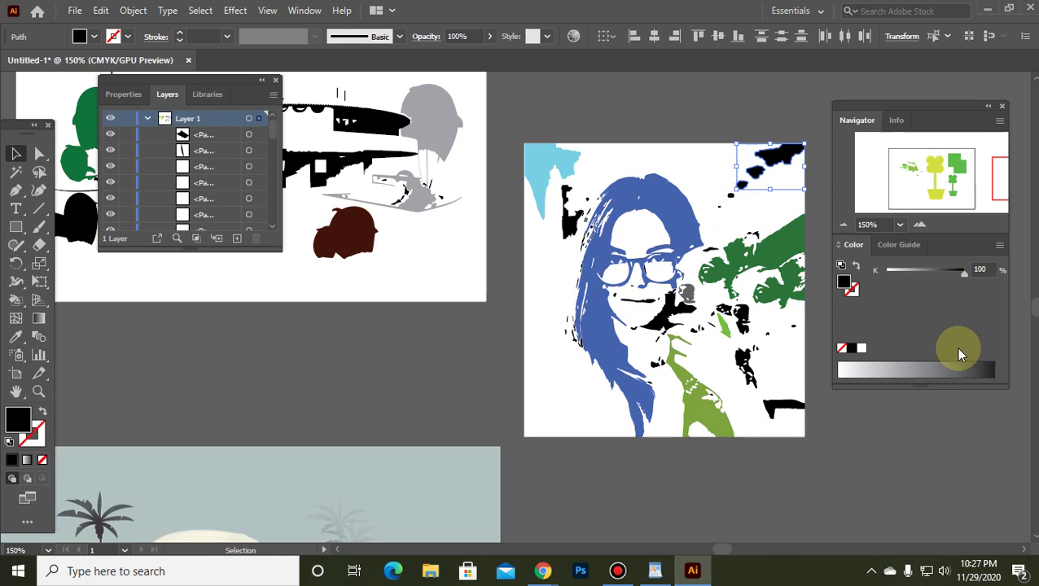
click(907, 367)
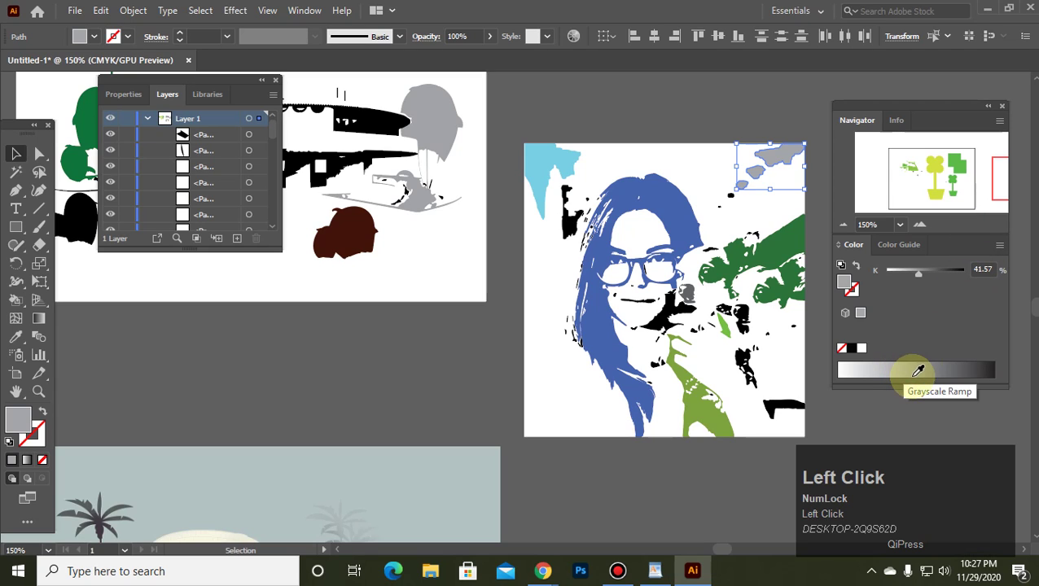
Switch the three upper-right shapes to CMYK, fill them with yellow (C 0.39, M 13.33, Y 74.9, K 0) and deselect them.
click(1000, 246)
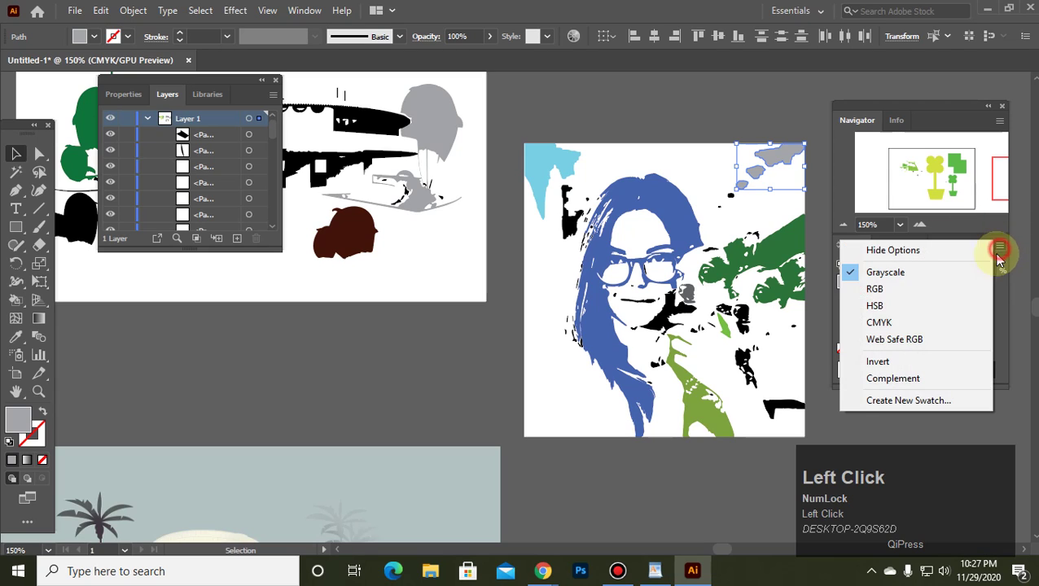
click(888, 323)
click(896, 368)
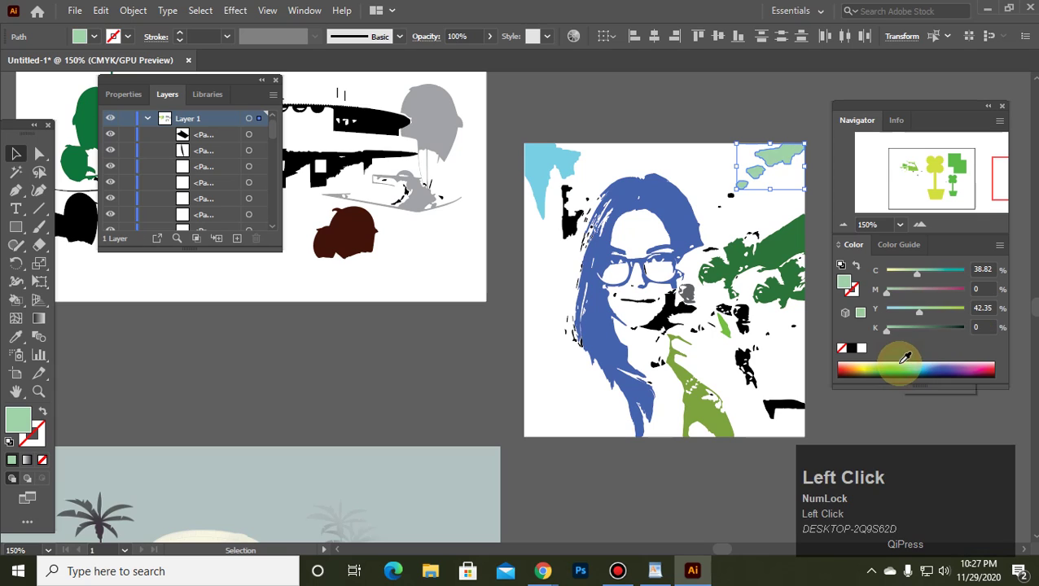
click(856, 366)
click(730, 109)
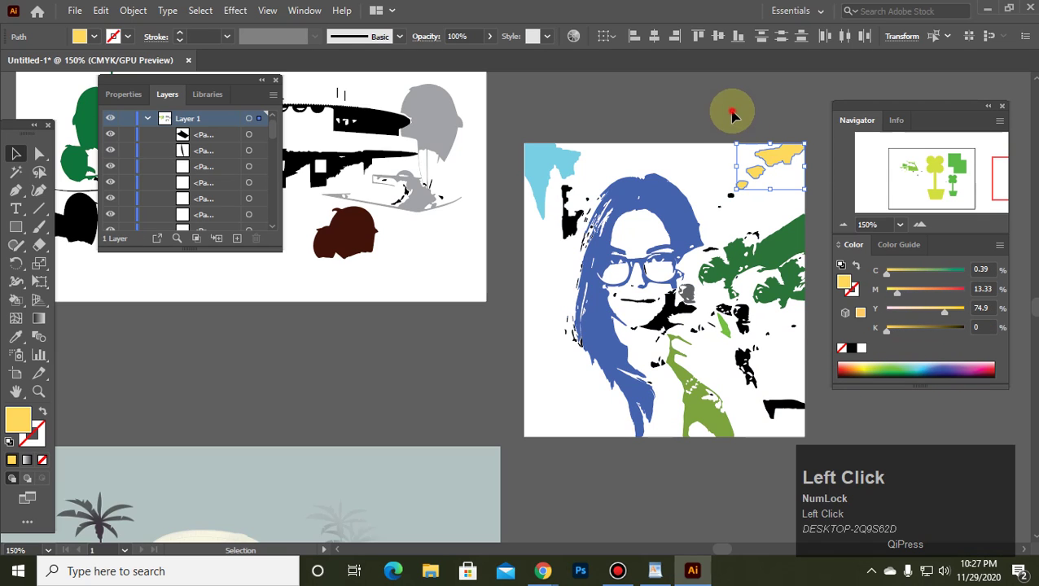
Switch the black shape under the chin to RGB, fill it with bright green (R 103, G 255, B 46) and deselect it.
click(770, 411)
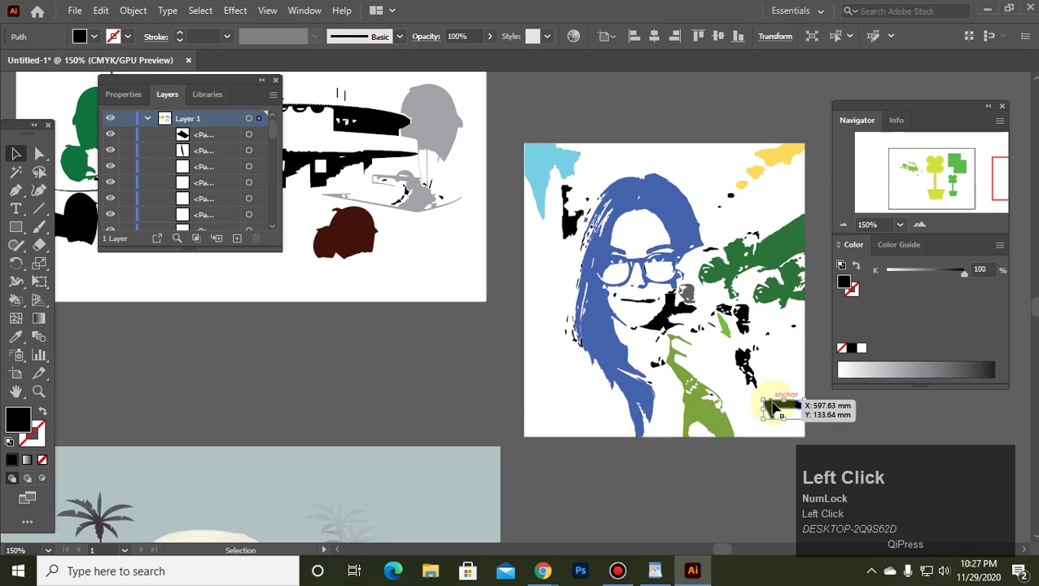
click(683, 323)
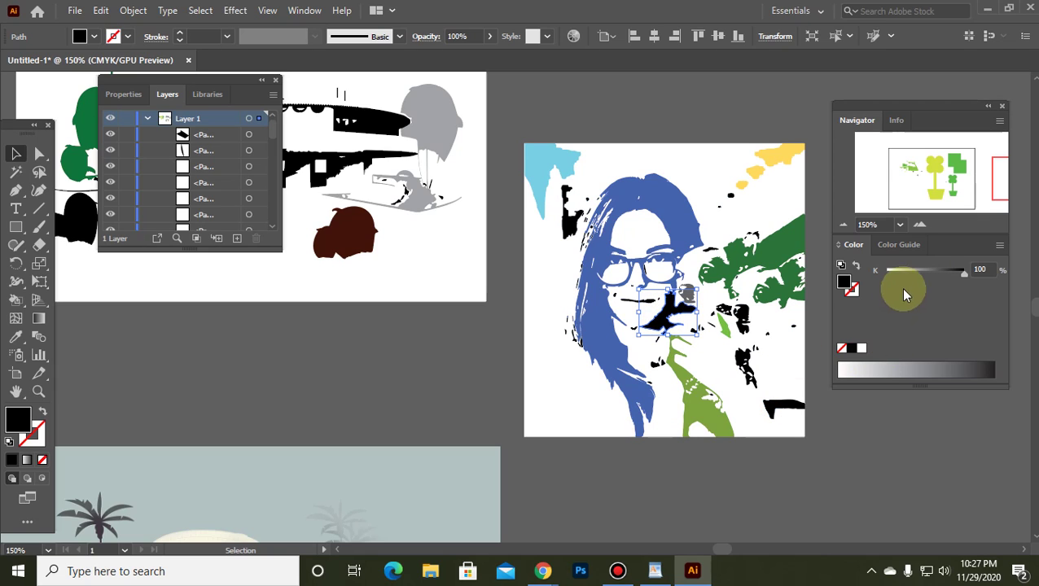
click(1001, 245)
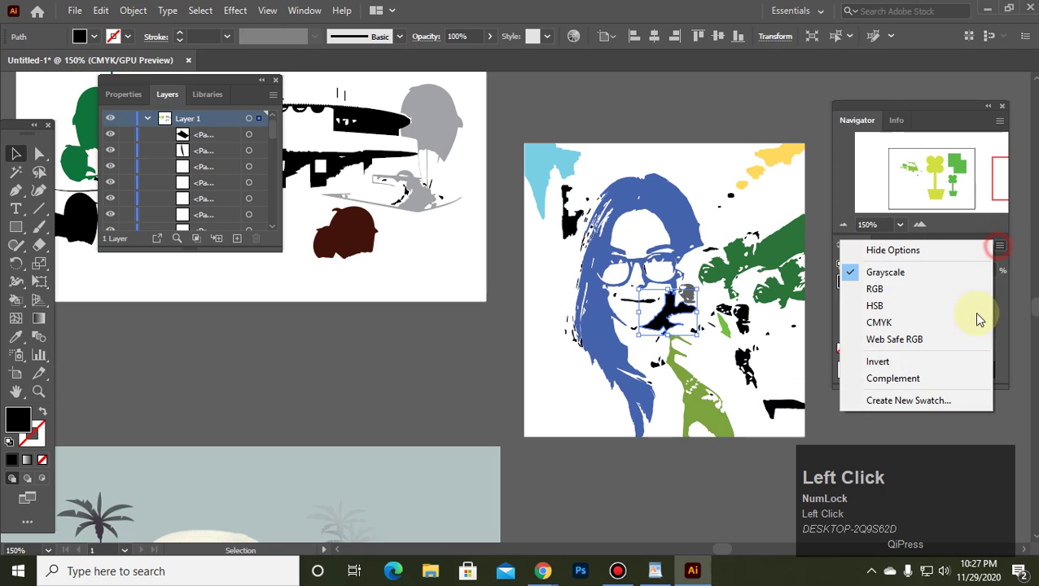
click(914, 291)
click(925, 360)
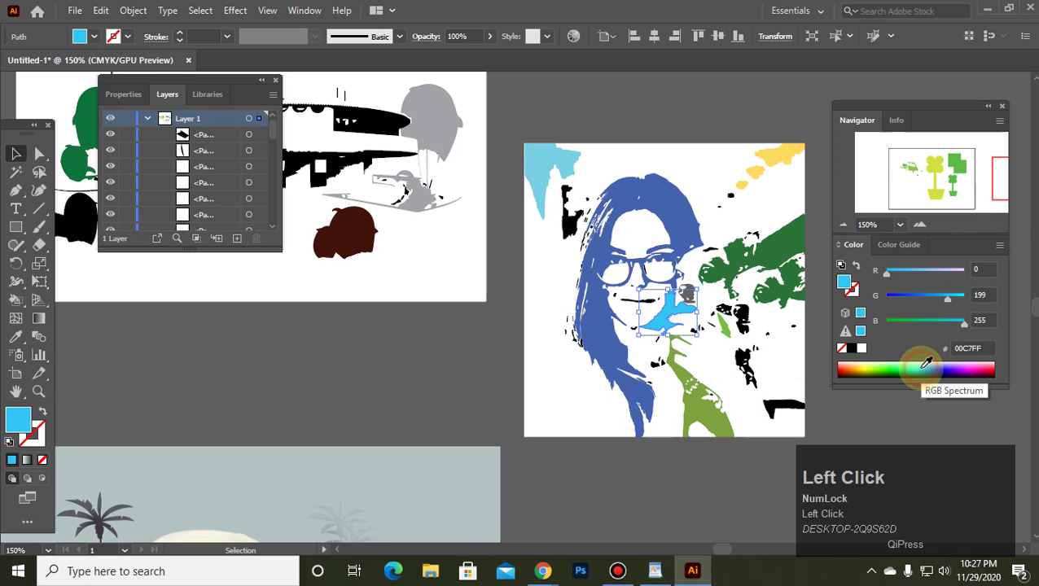
click(885, 365)
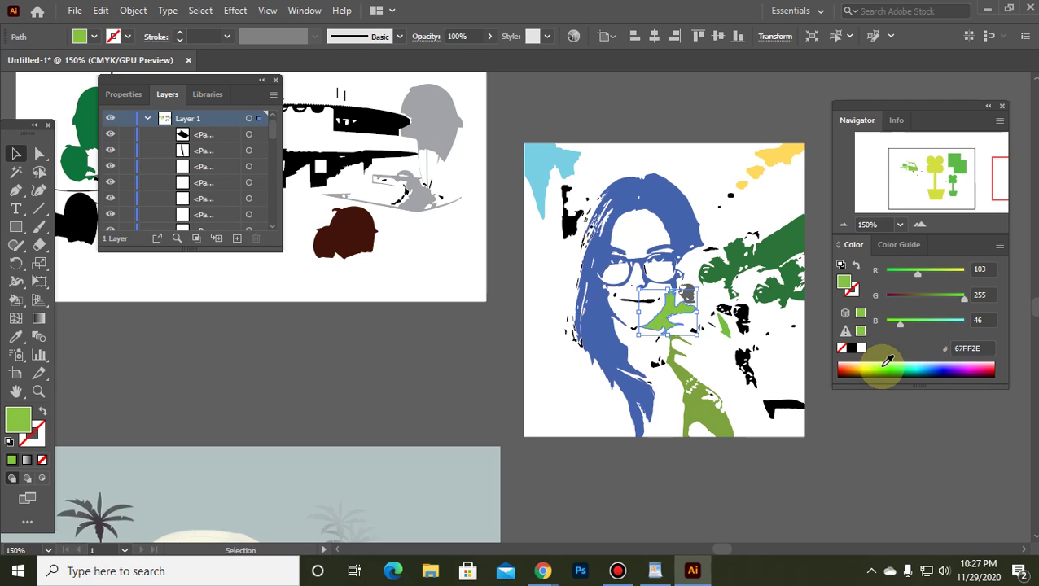
click(690, 144)
Fill the black shape beside the small slanted green one with 82.35% black and the portrait's lower-right corner shape with 71.37% black.
click(739, 316)
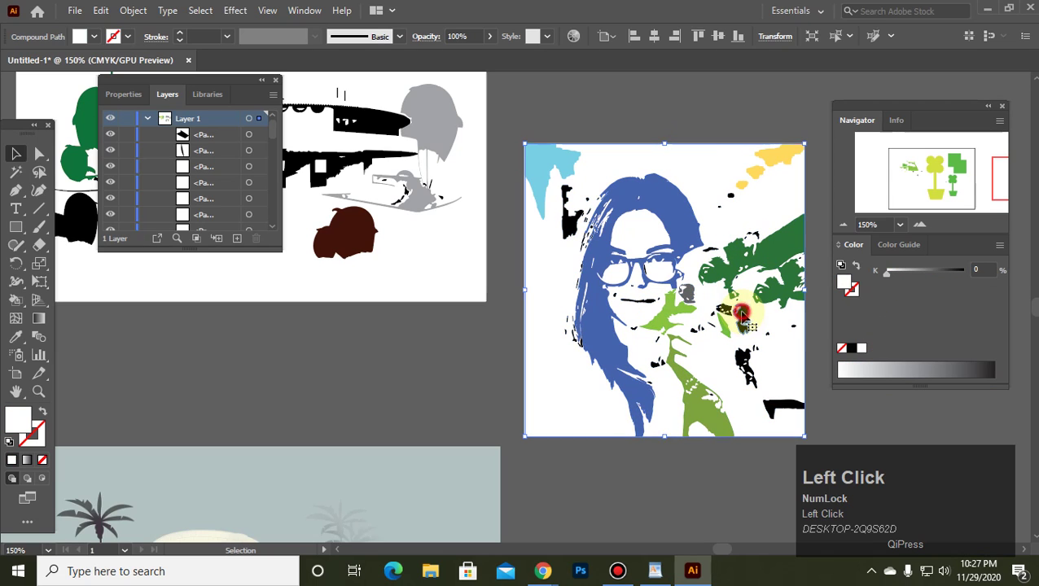
click(967, 371)
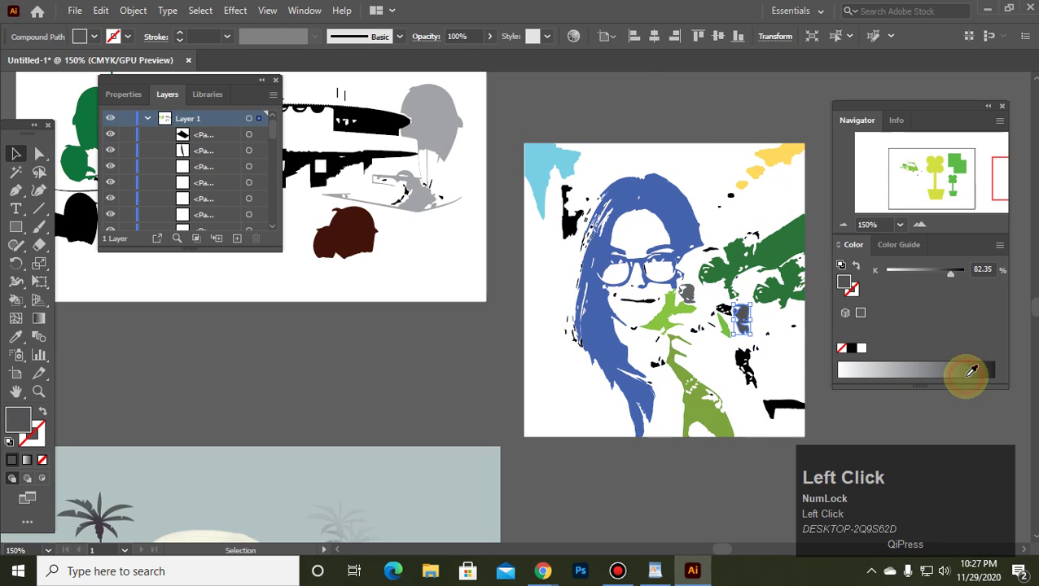
click(625, 75)
click(769, 399)
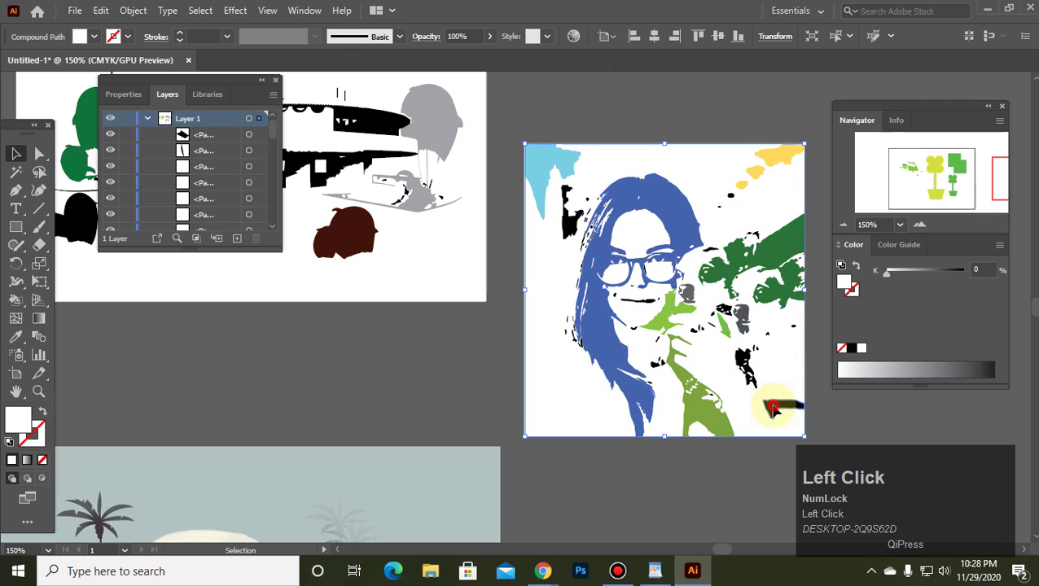
click(942, 367)
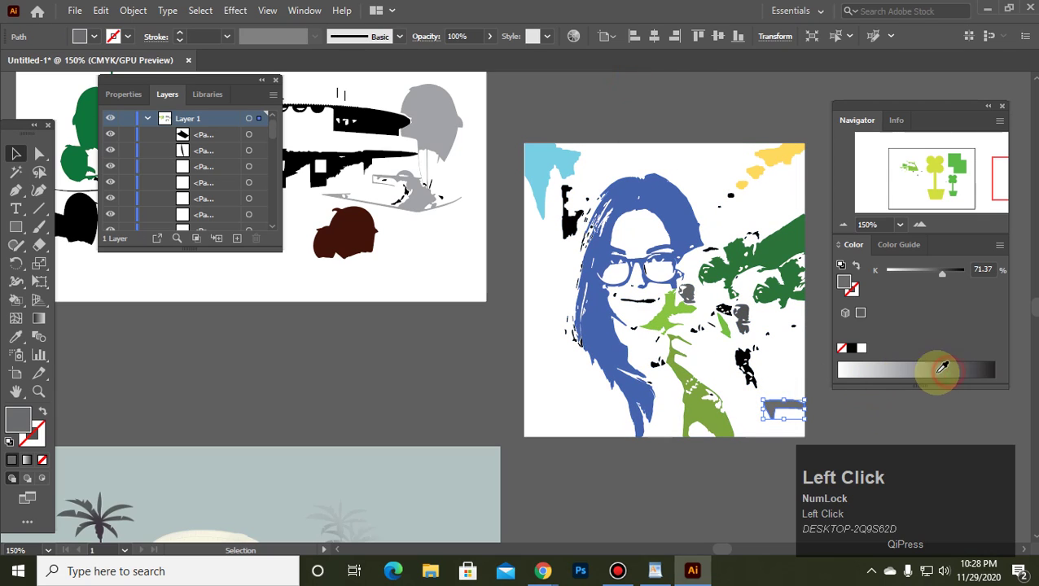
Fill the tiny piece inside the lower-right black shape with 62.35% black and the shape beside the hair's upper-left edge with 80% black.
click(743, 358)
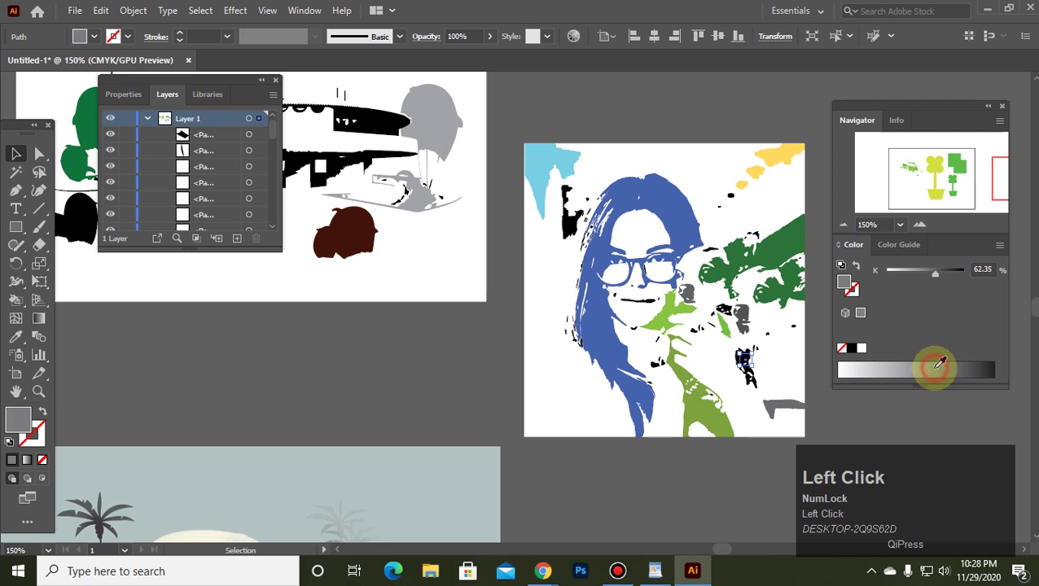
click(710, 346)
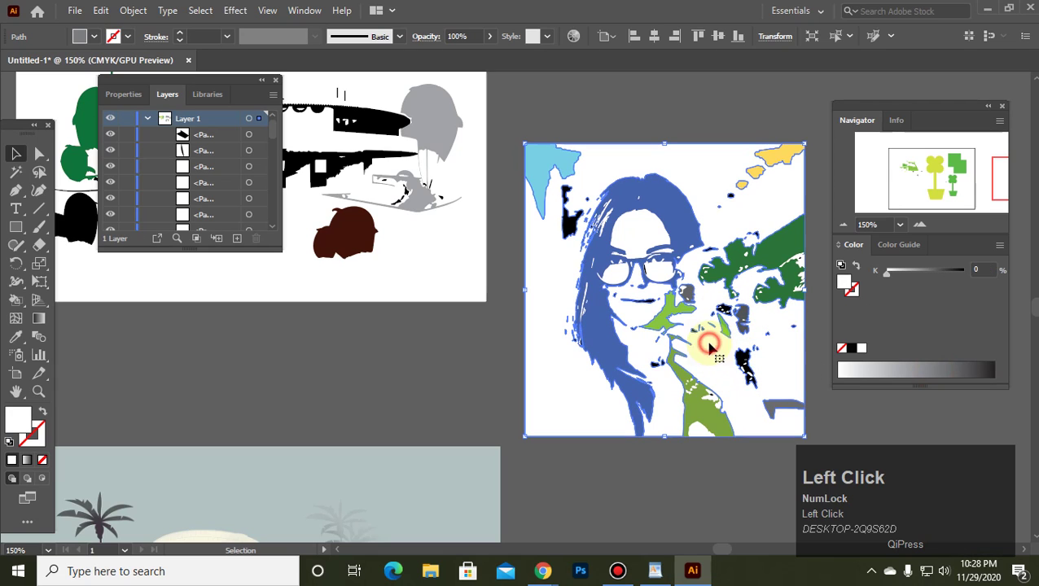
click(582, 216)
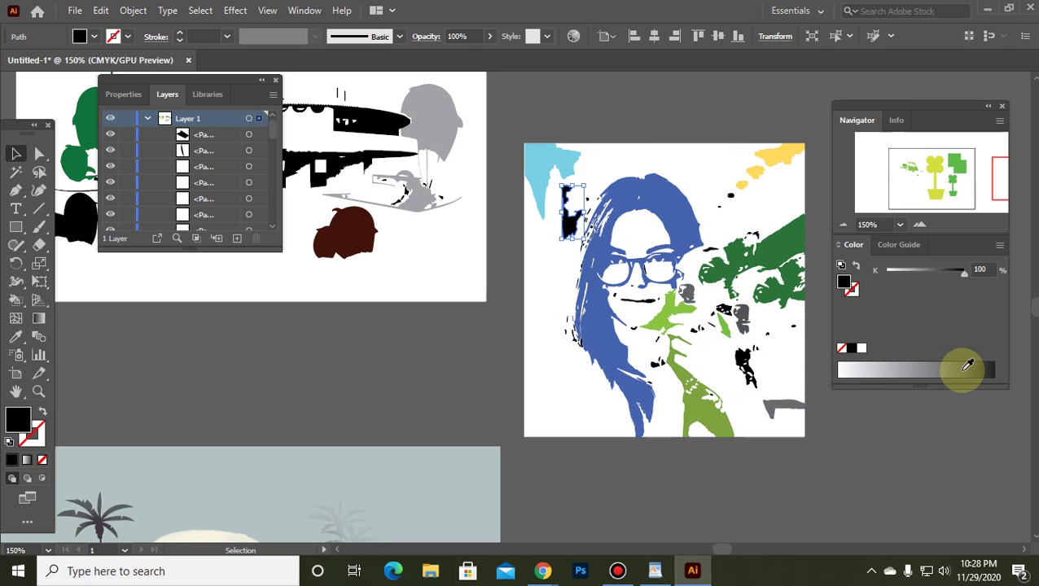
click(966, 367)
click(659, 122)
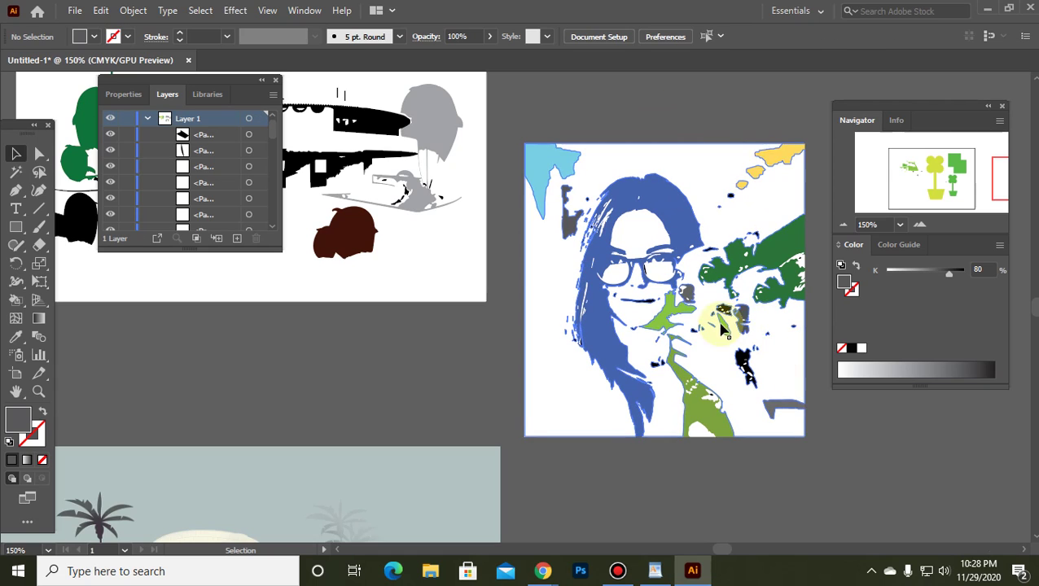
Fill the remaining black shape above the portrait's lower-right corner piece with 74.12% black and deselect it.
click(742, 356)
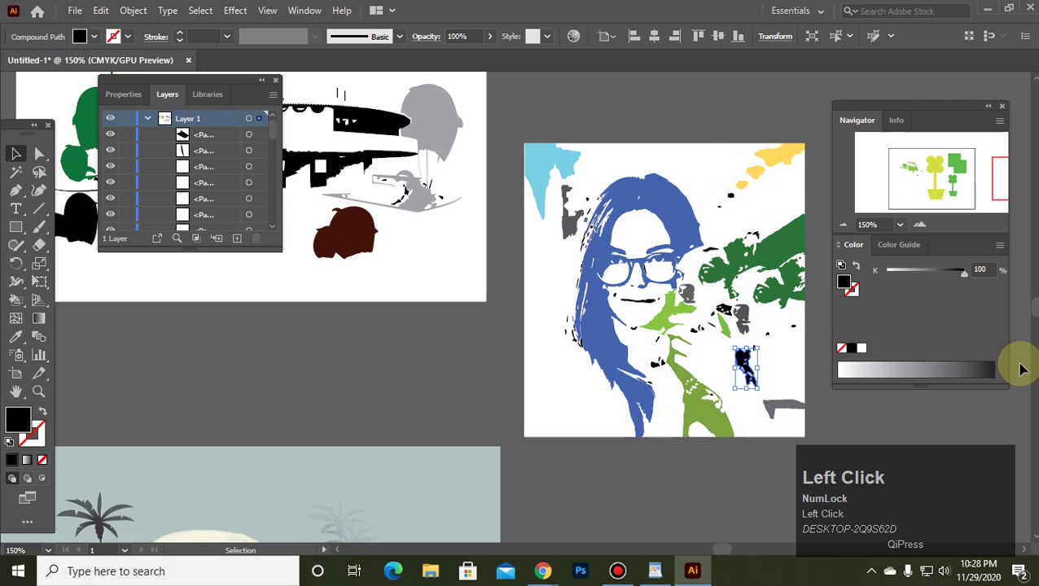
click(969, 367)
click(636, 87)
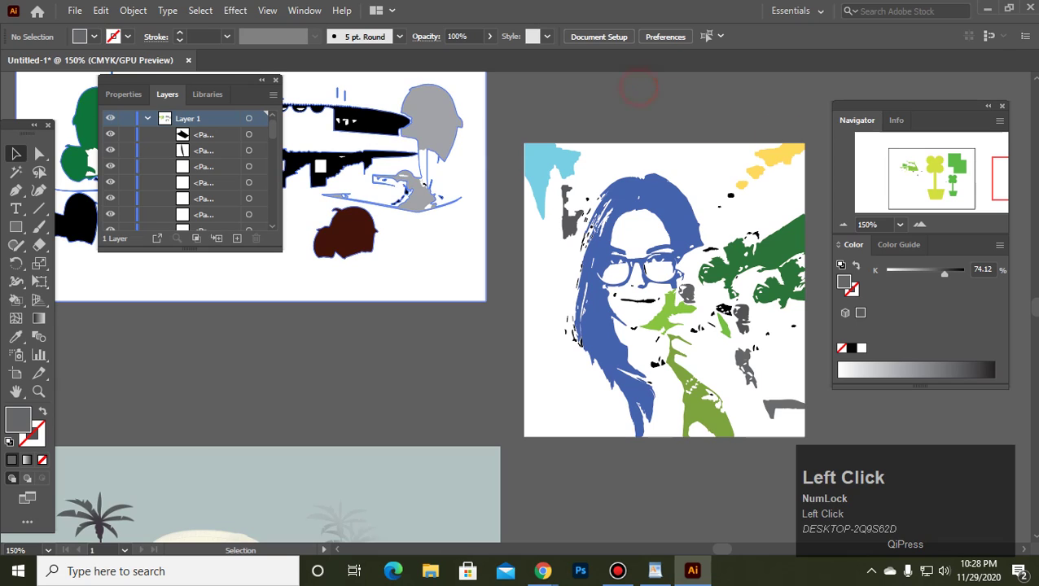
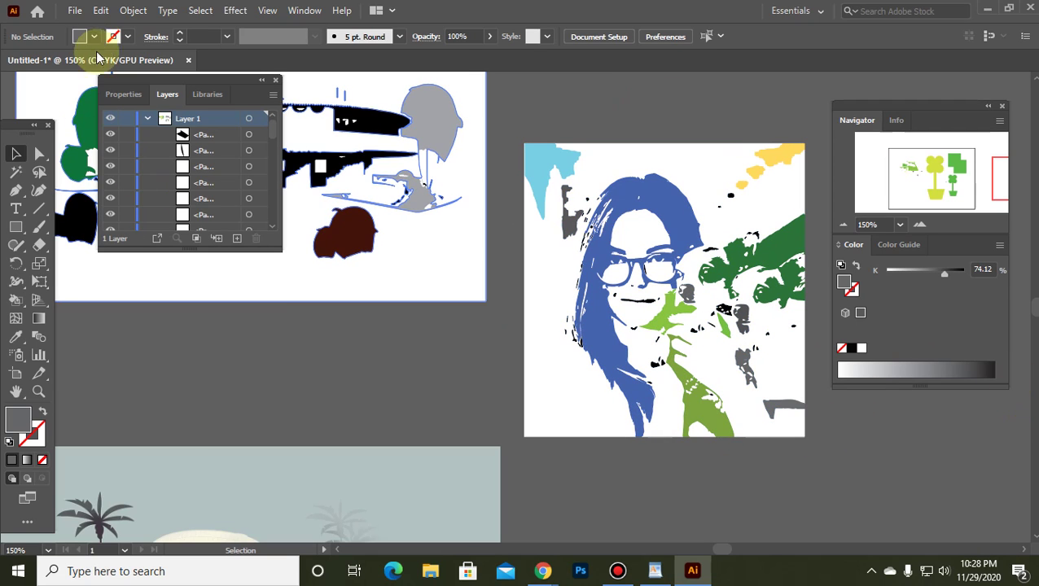
Place the linked portrait photo aaa.jpg from Documents directly below the traced portrait, at about the same width.
click(75, 13)
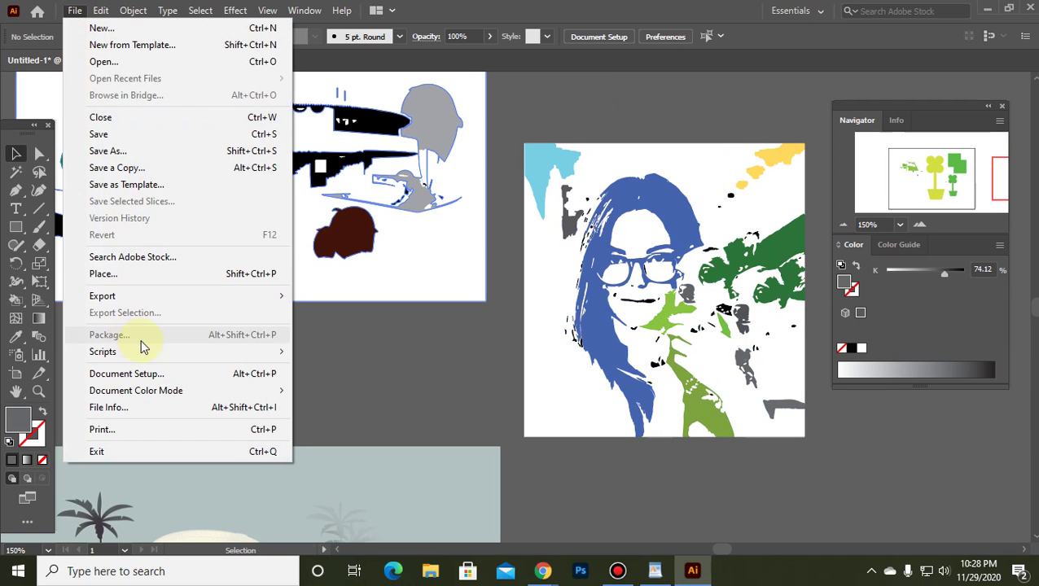
click(113, 274)
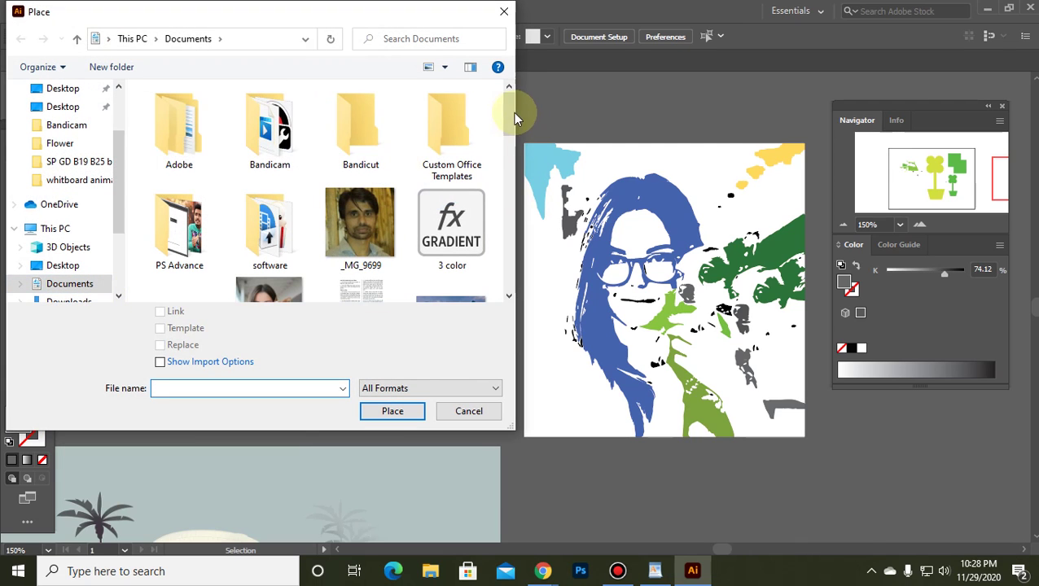
drag(513, 113, 507, 141)
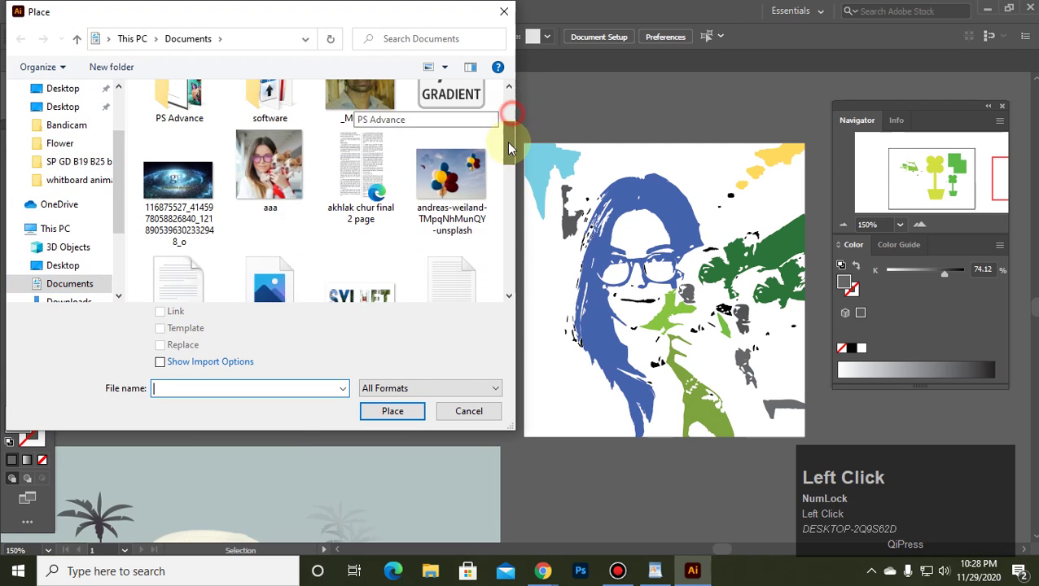
double_click(283, 166)
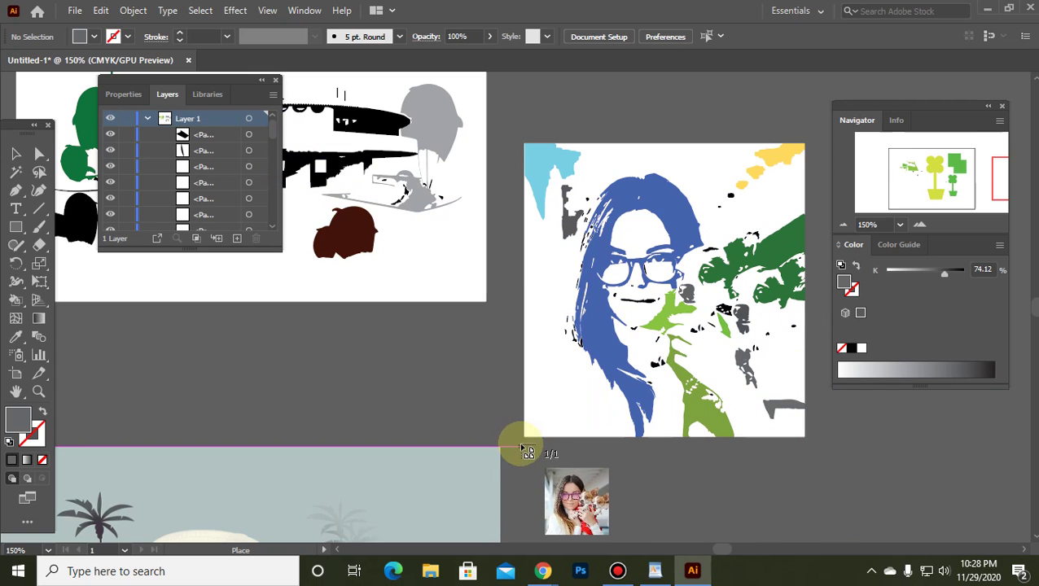
mouse_move(521, 447)
mouse_down()
mouse_move(839, 563)
mouse_move(869, 505)
mouse_move(933, 549)
mouse_move(886, 490)
mouse_up()
drag(818, 416, 804, 405)
scroll(799, 397, up, 5)
scroll(798, 388, up, 1)
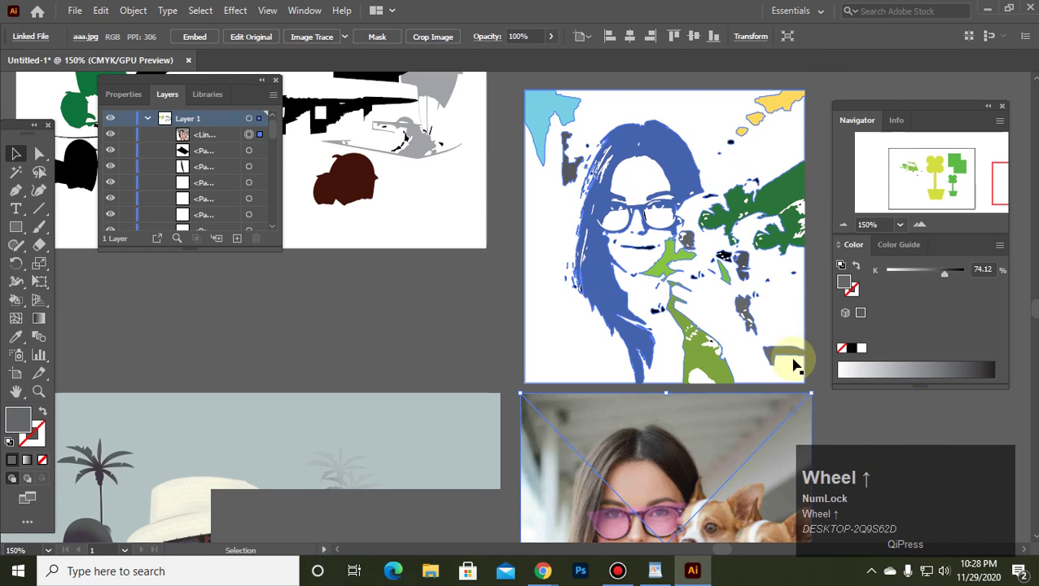
click(686, 208)
click(445, 267)
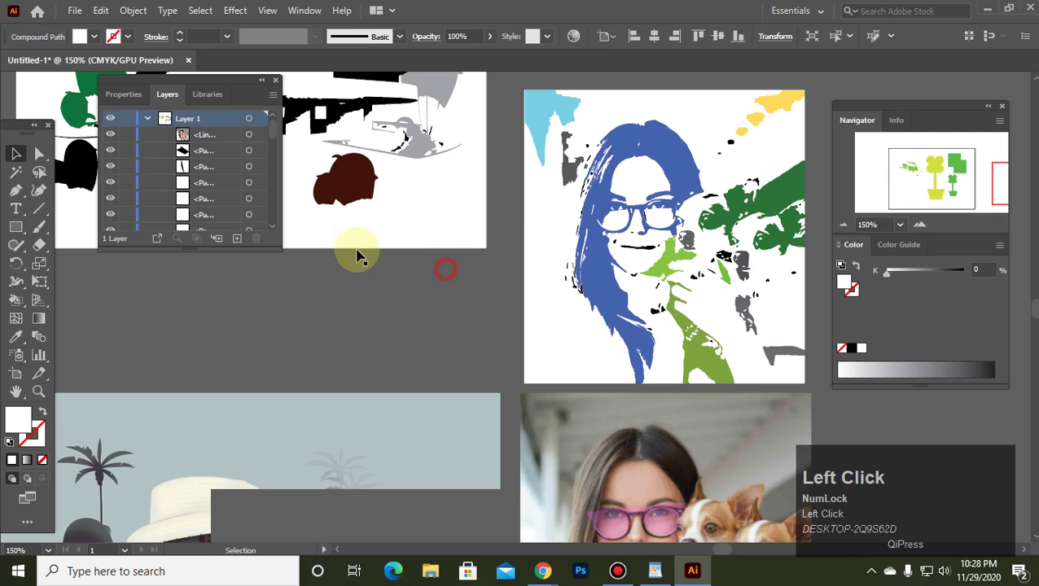
click(39, 153)
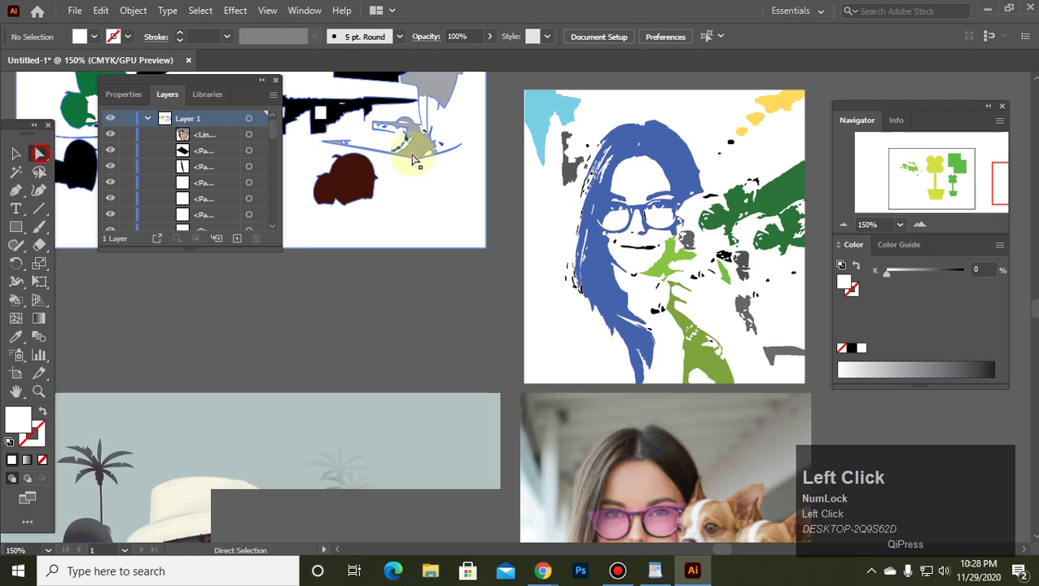
click(688, 212)
click(720, 240)
drag(720, 240, 727, 269)
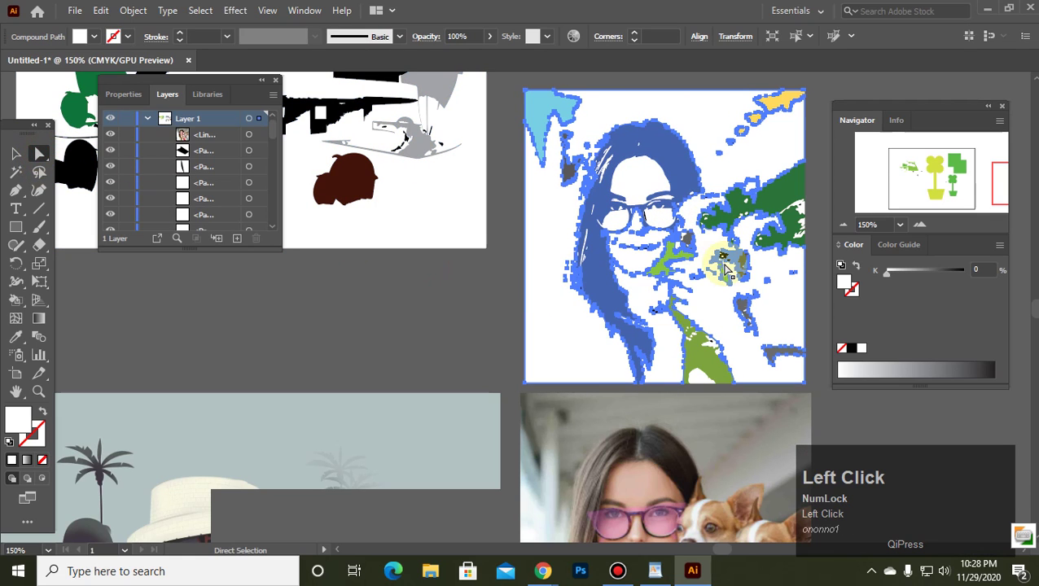
click(458, 306)
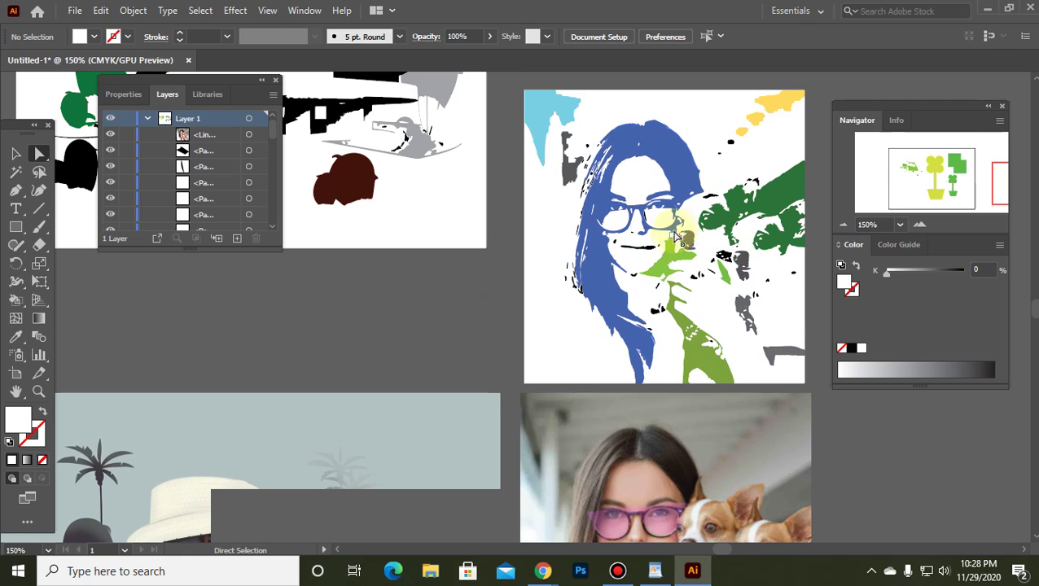
mouse_move(698, 198)
mouse_down()
mouse_move(721, 200)
mouse_move(750, 275)
mouse_move(769, 295)
mouse_up()
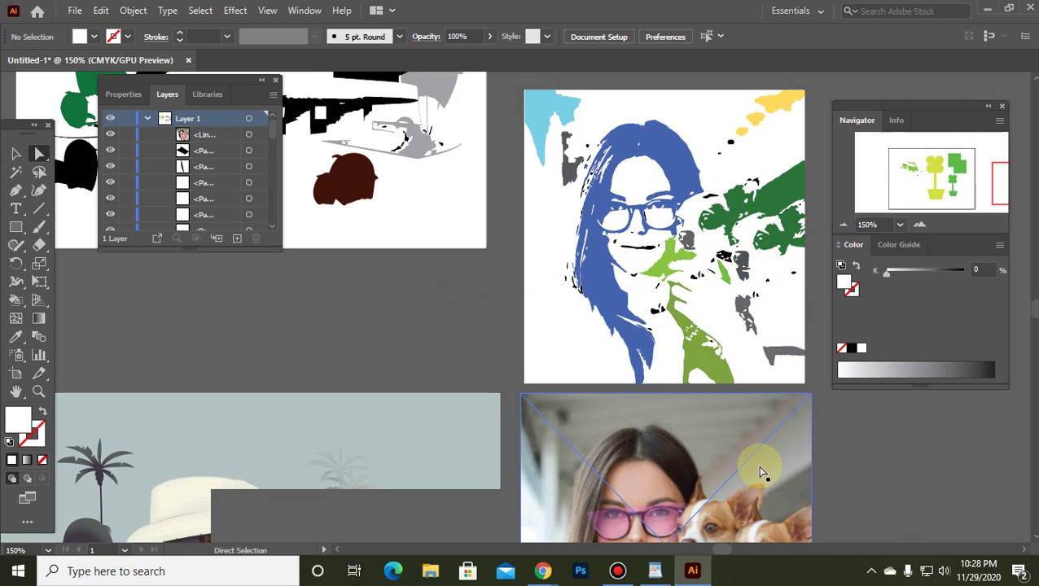
Recolour the dark green dog shapes with the brown fur colour sampled from the placed photo (C 27.34, M 52.49, Y 74.03, K 8.2) and deselect them.
scroll(733, 529, down, 1)
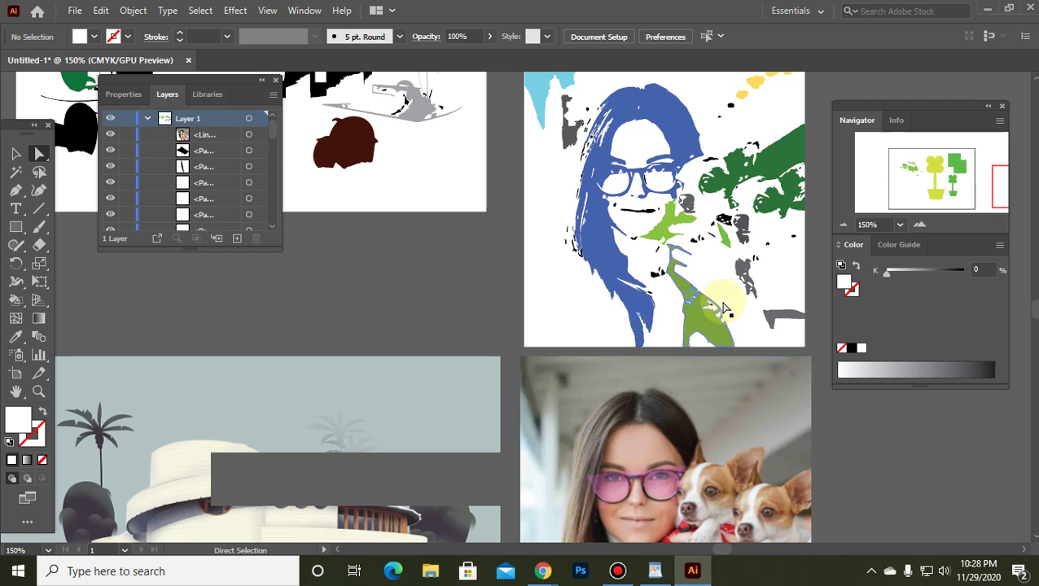
click(730, 182)
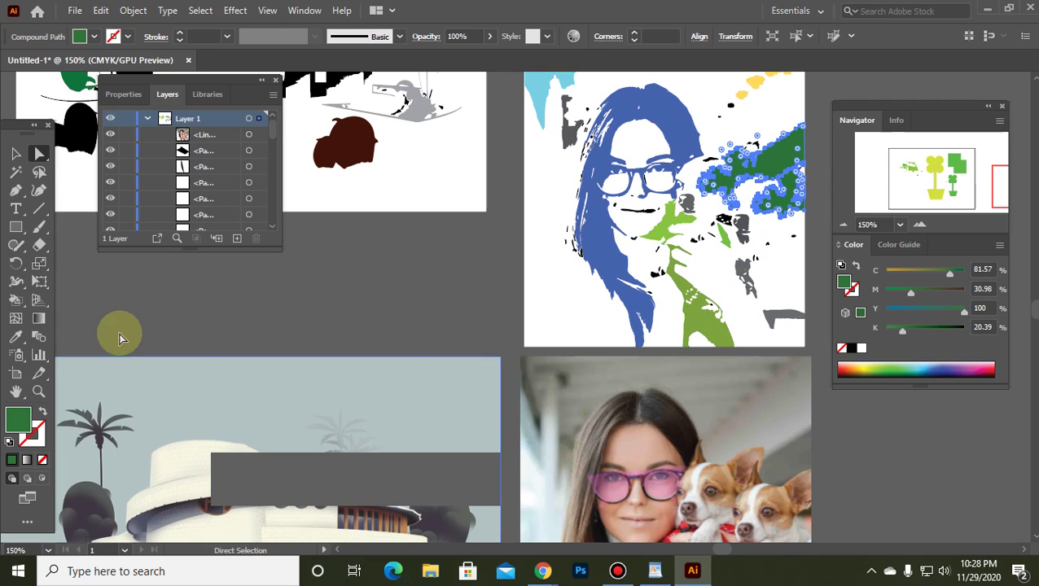
click(18, 338)
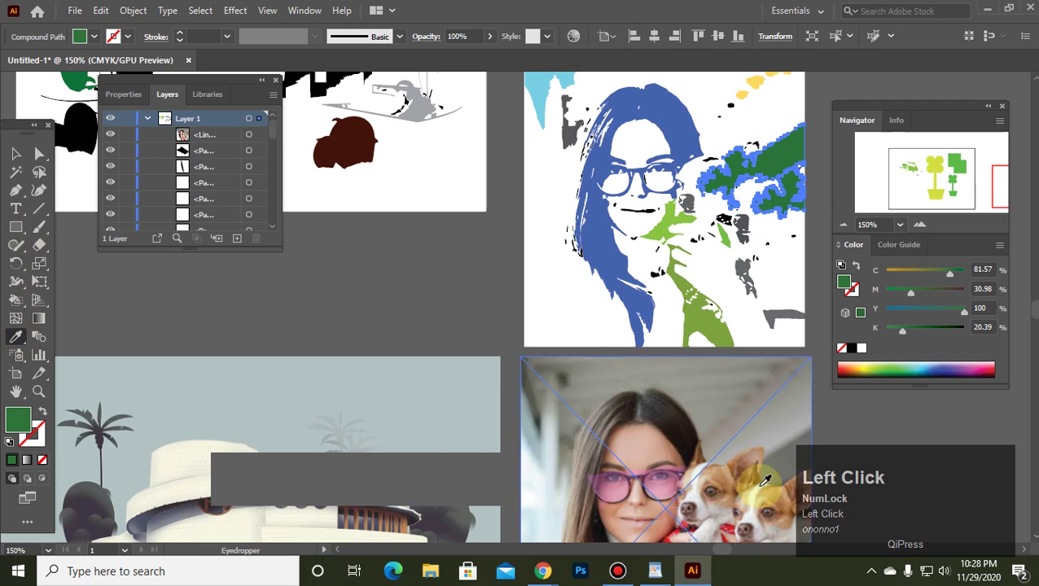
click(731, 474)
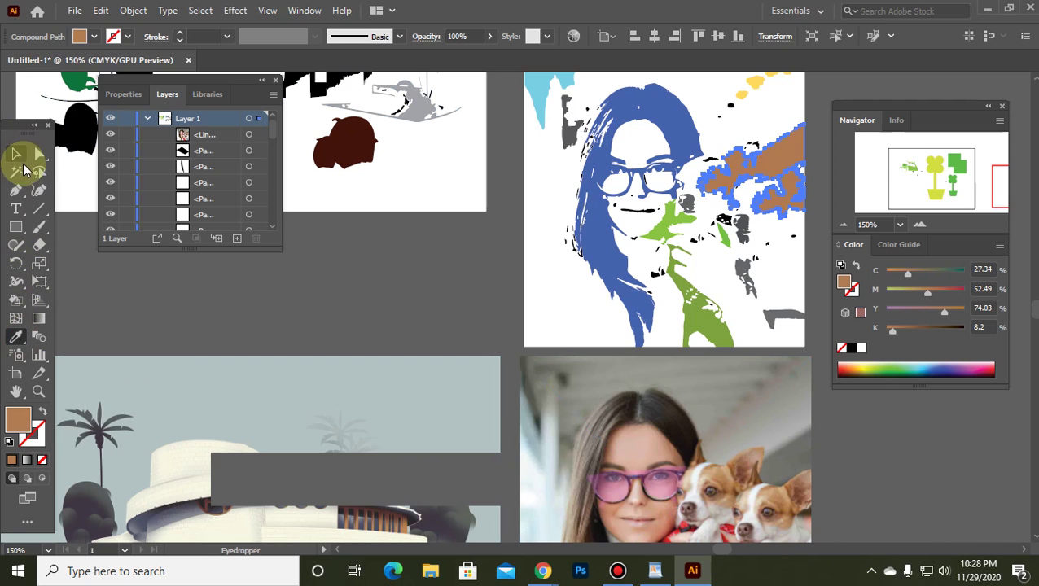
click(38, 153)
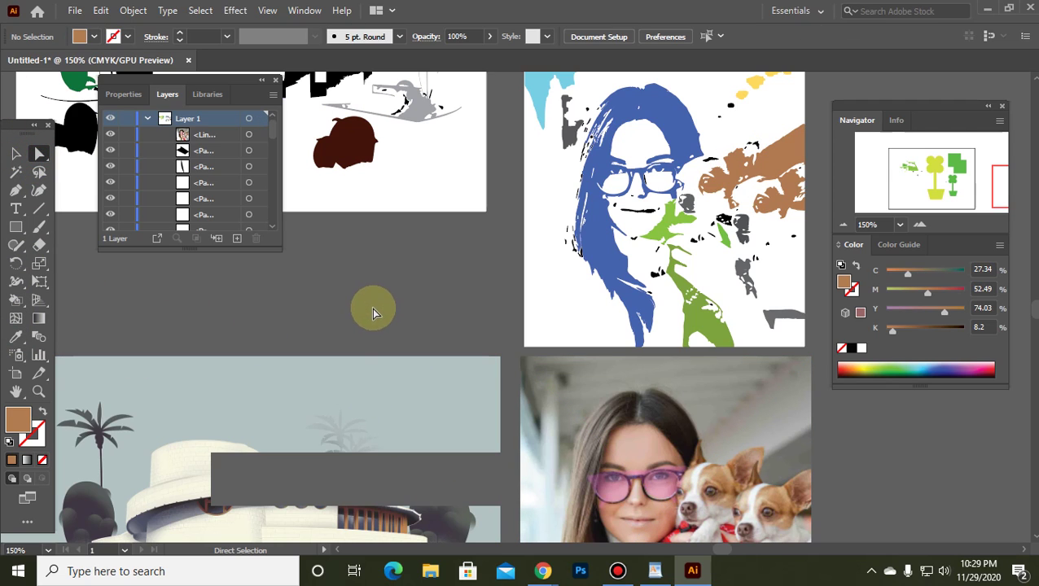
Recolour the dark grey muzzle shape below the right-hand dog with the fur colour sampled from the placed photo (R 189, G 135, B 92).
drag(687, 226, 682, 176)
click(682, 176)
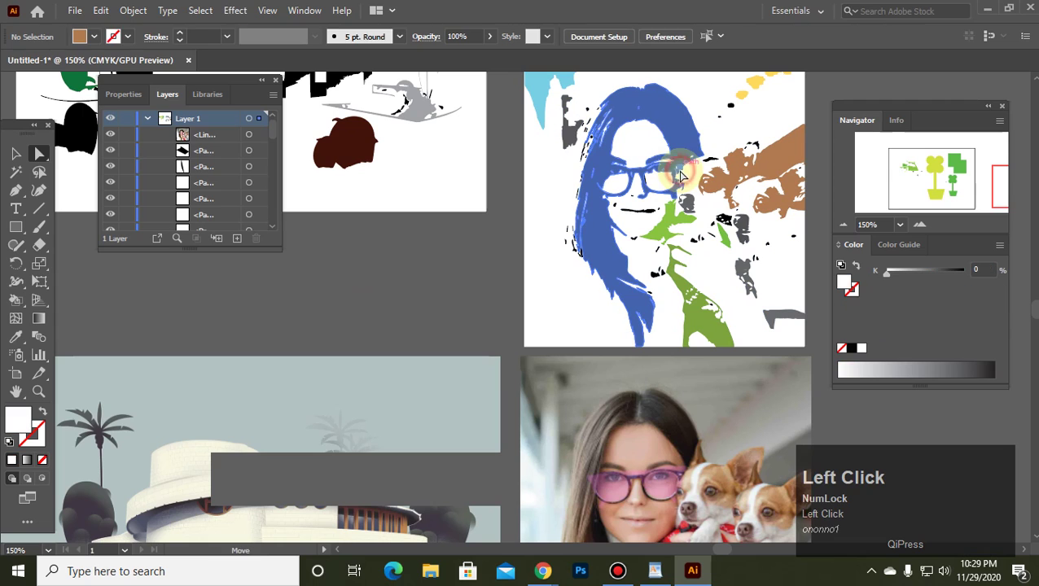
click(709, 173)
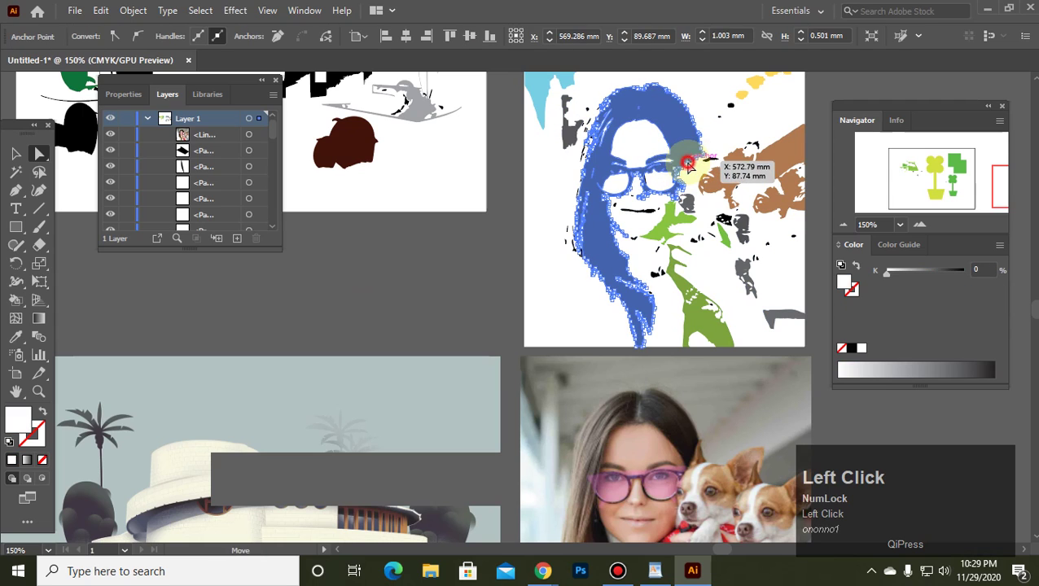
click(739, 229)
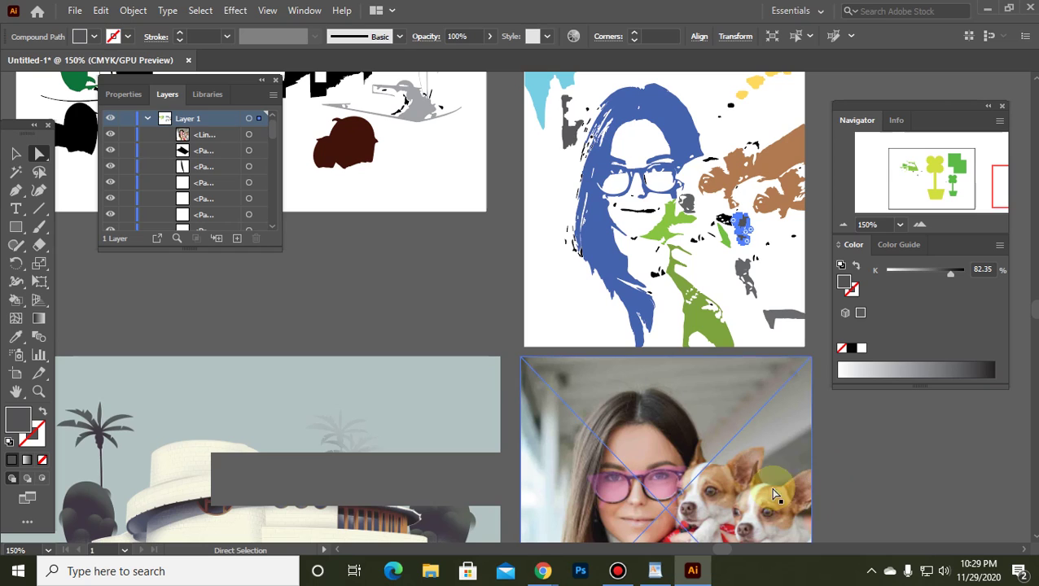
click(18, 336)
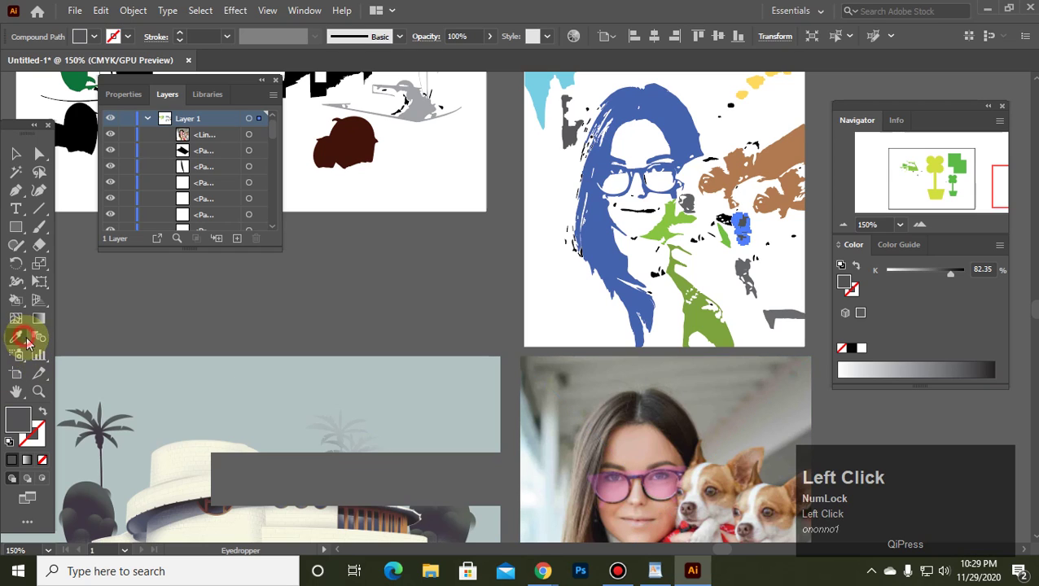
click(721, 477)
click(139, 311)
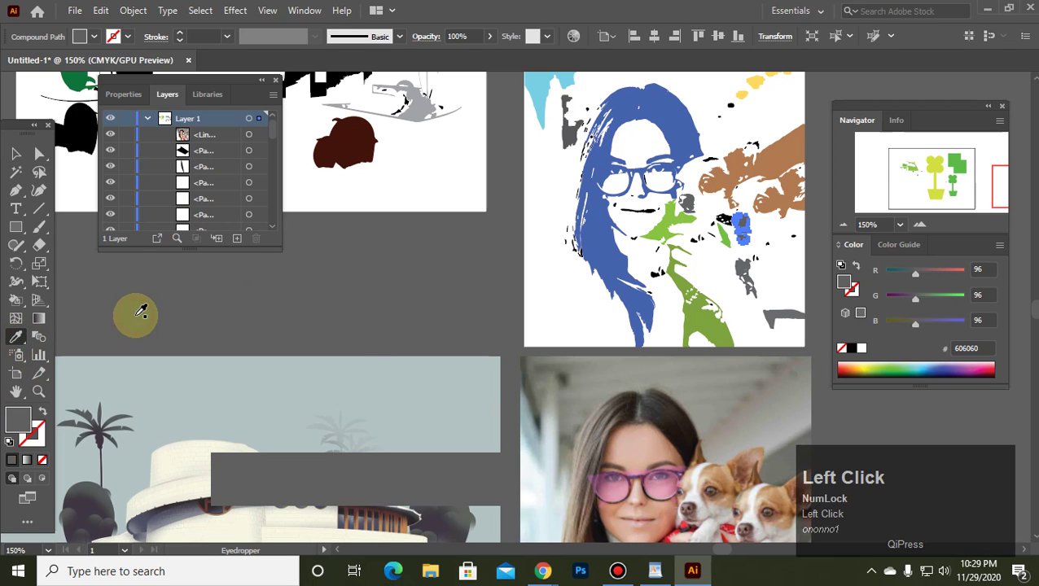
click(767, 477)
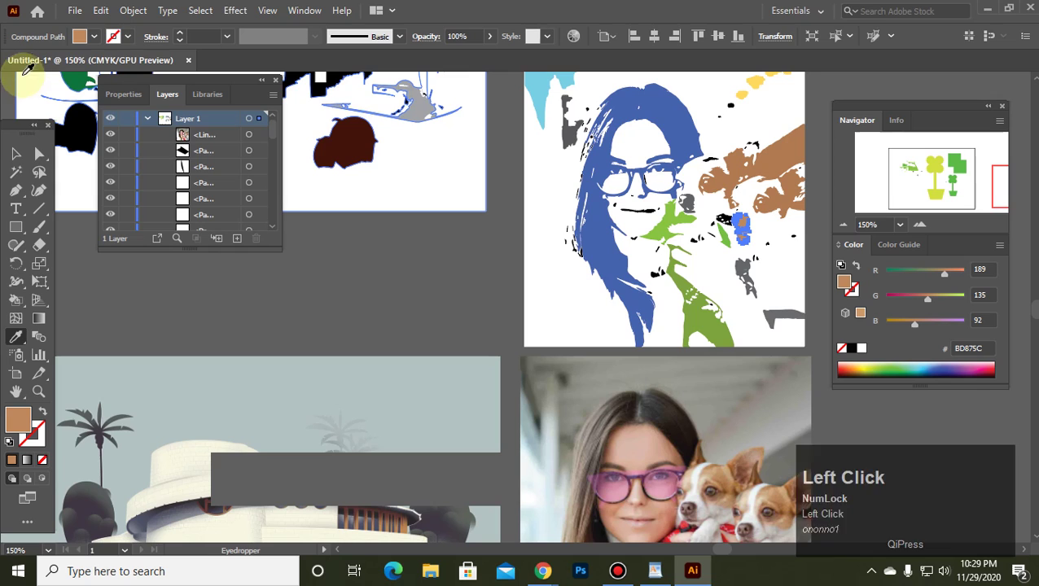
click(39, 153)
click(412, 310)
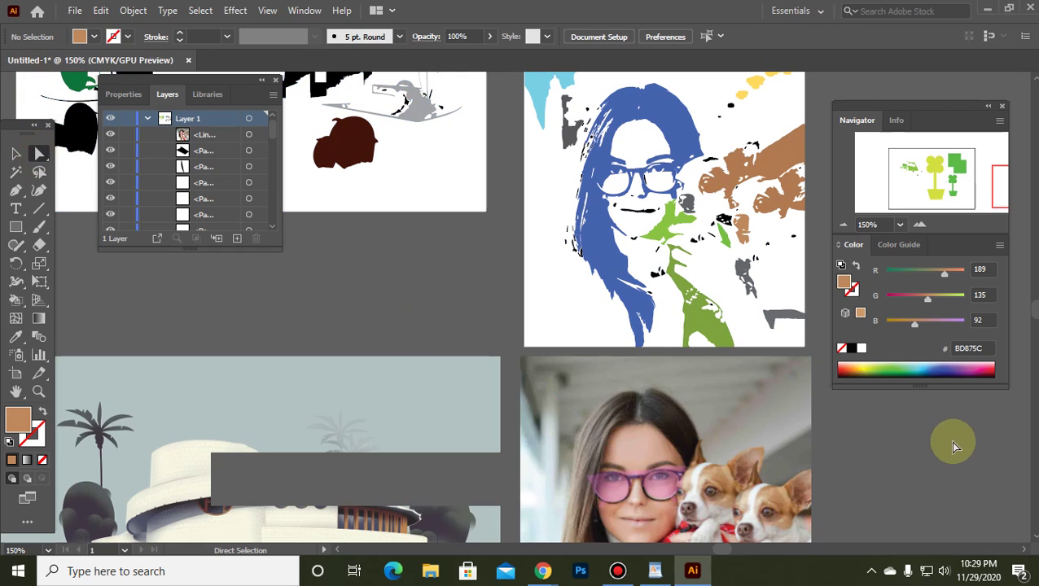
Try a white fill and a black fill on the large brown dog shapes.
click(766, 210)
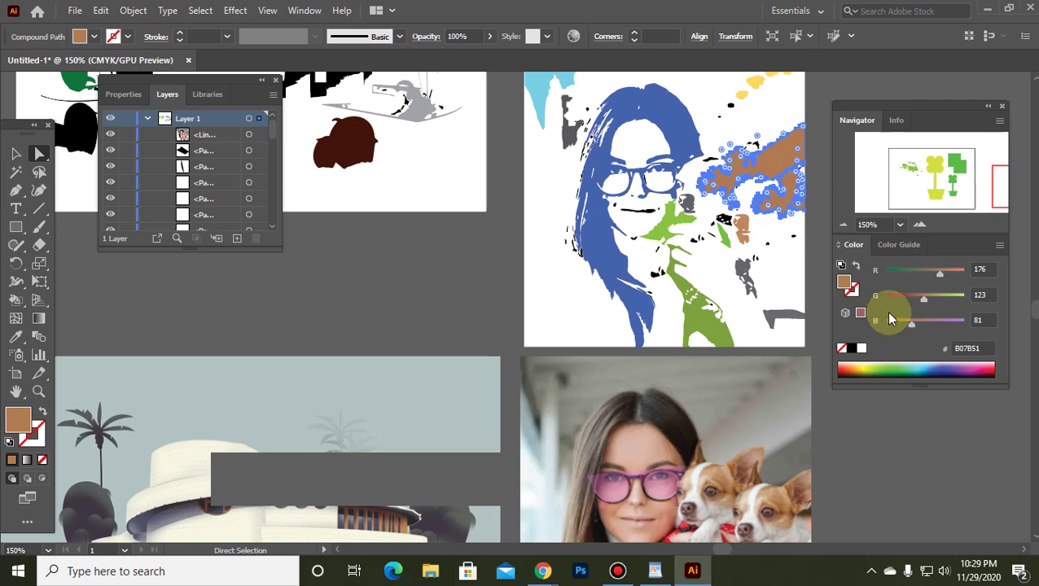
click(859, 349)
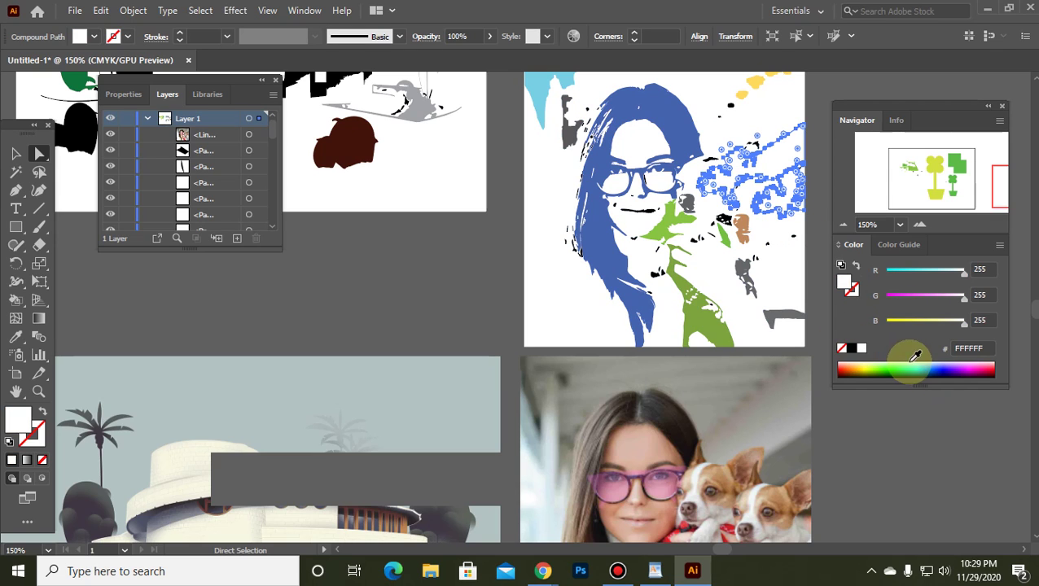
click(850, 348)
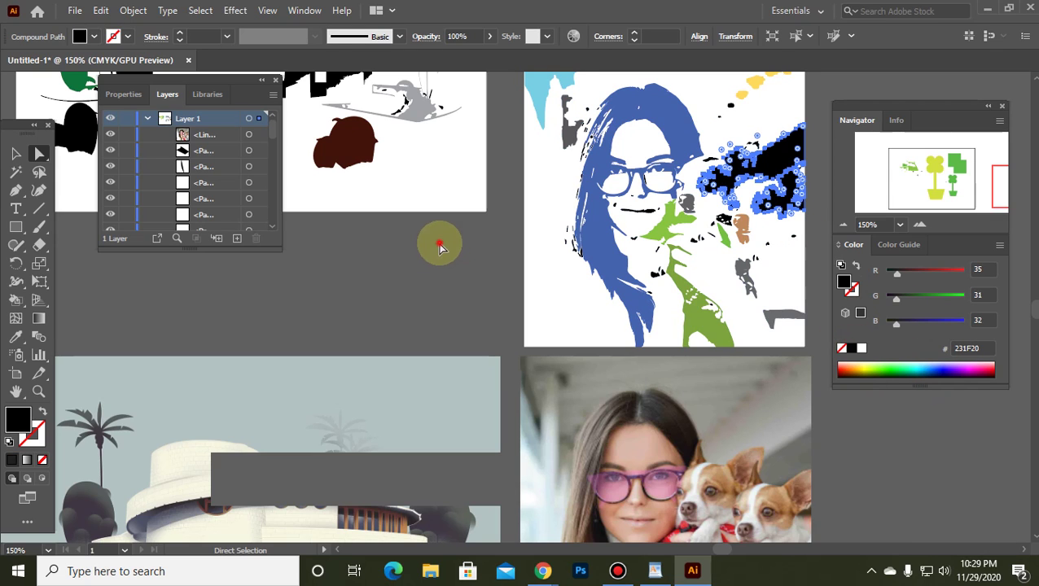
click(457, 298)
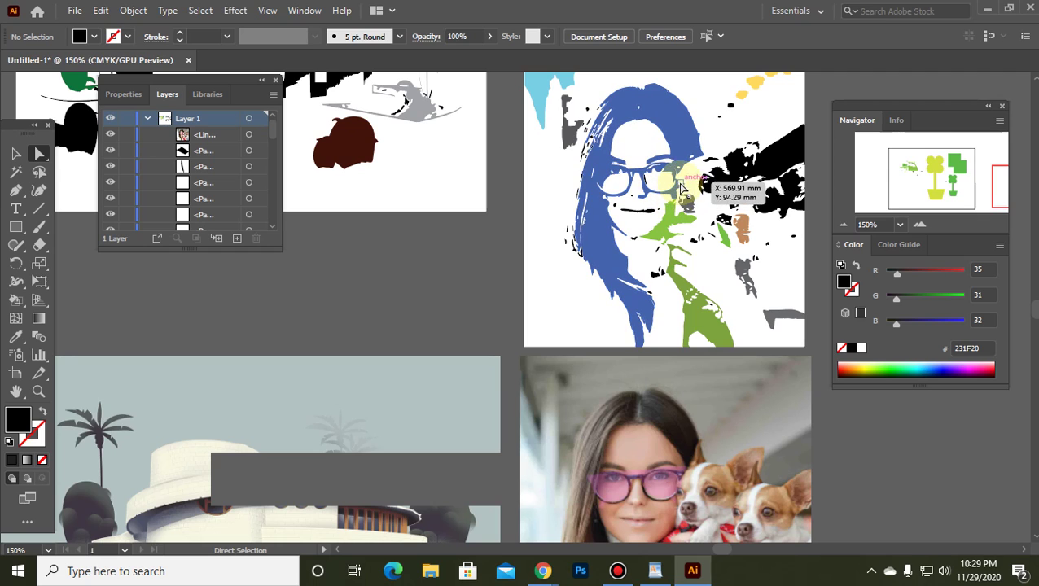
click(775, 250)
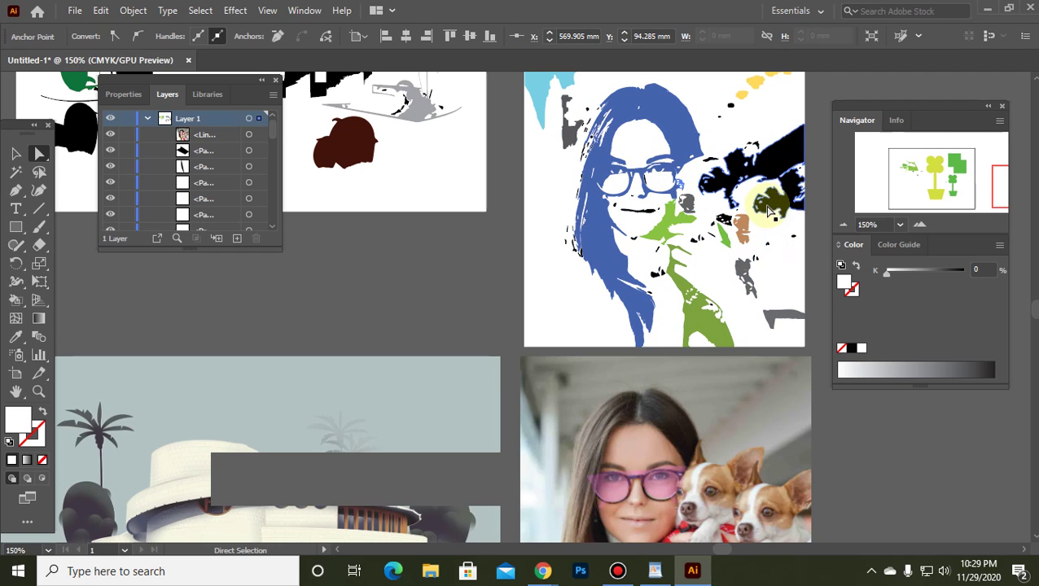
Undo the recent recolouring back past placing the portrait photo and the last grey fill, and clear the selection.
key(ctrl+z)
key(ctrl+z)
key(ctrl+z)
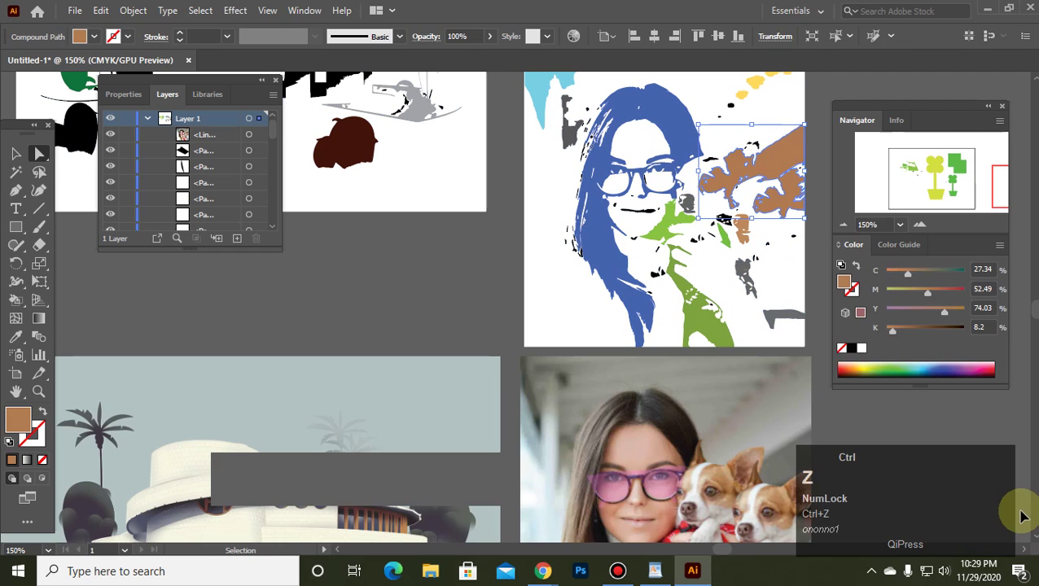
key(ctrl+z)
key(ctrl+z)
key(ctrl+z)
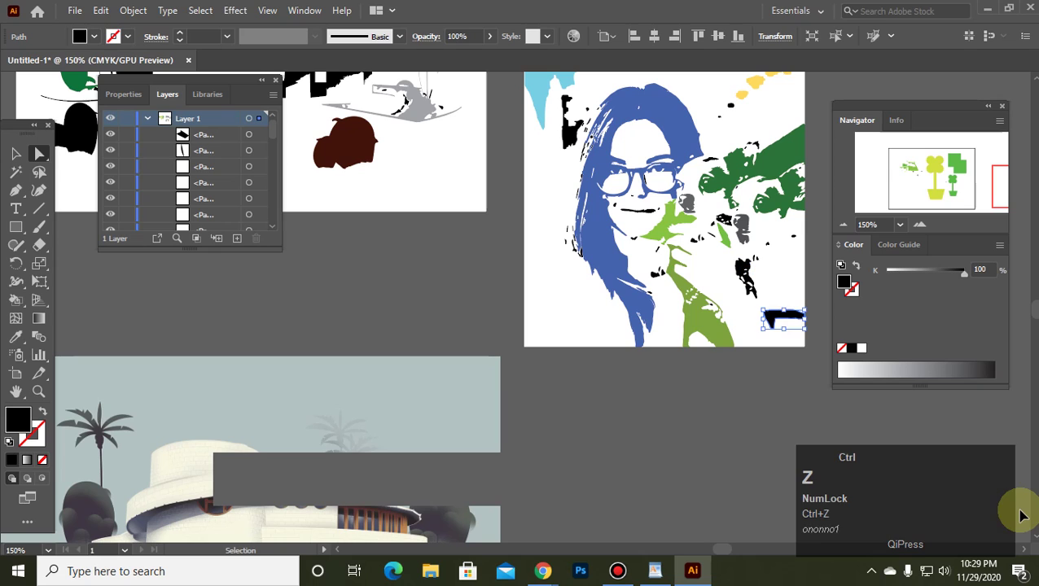
click(759, 465)
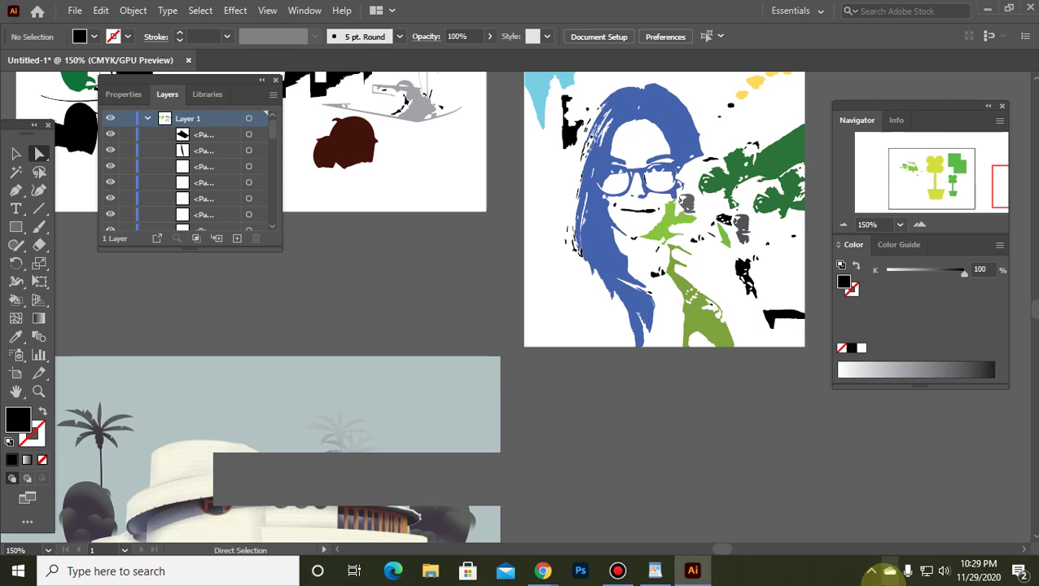
drag(716, 181, 770, 184)
key(space)
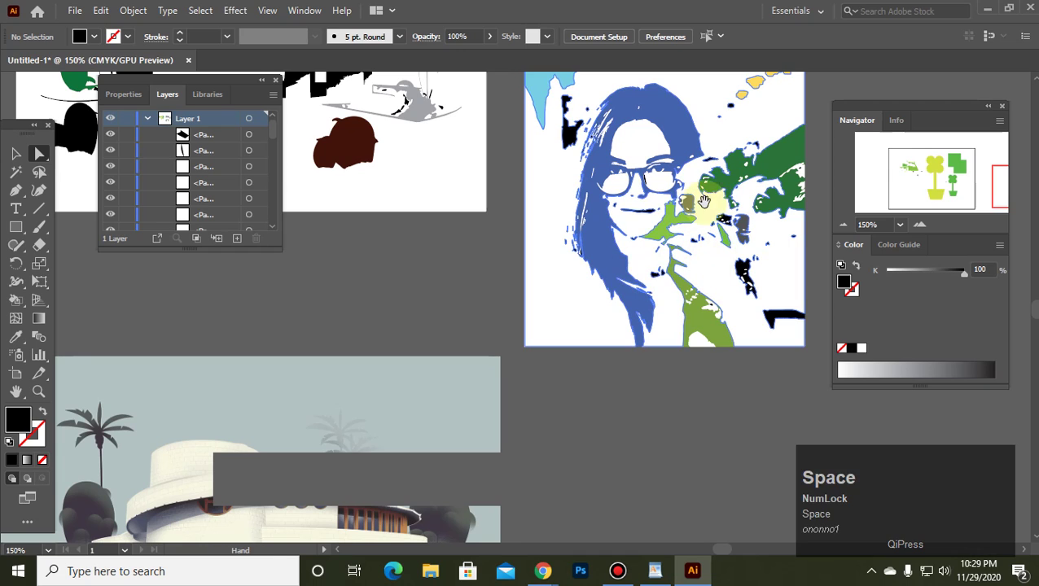
drag(686, 204, 625, 169)
scroll(677, 390, down, 2)
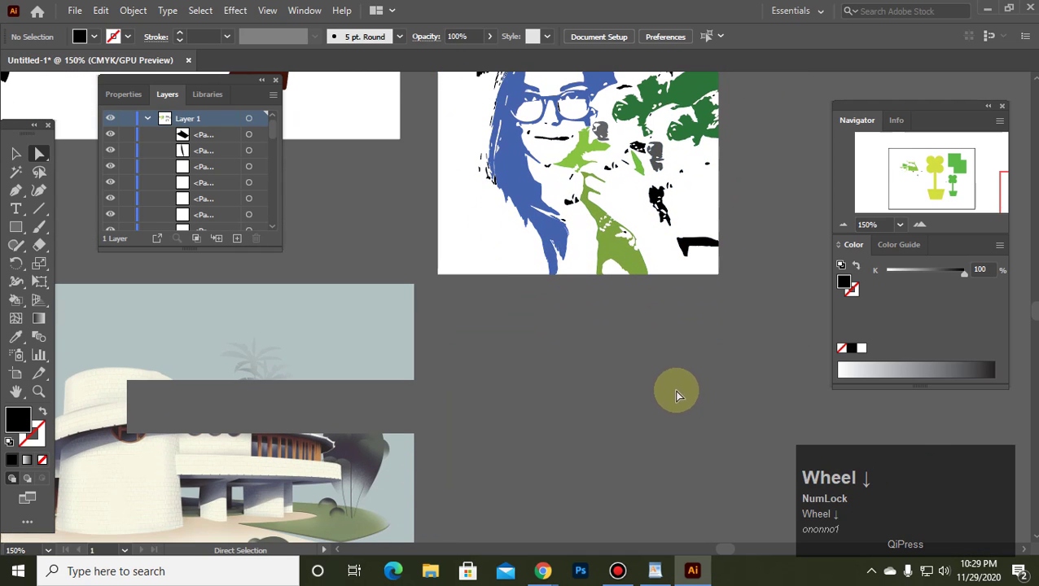
click(631, 159)
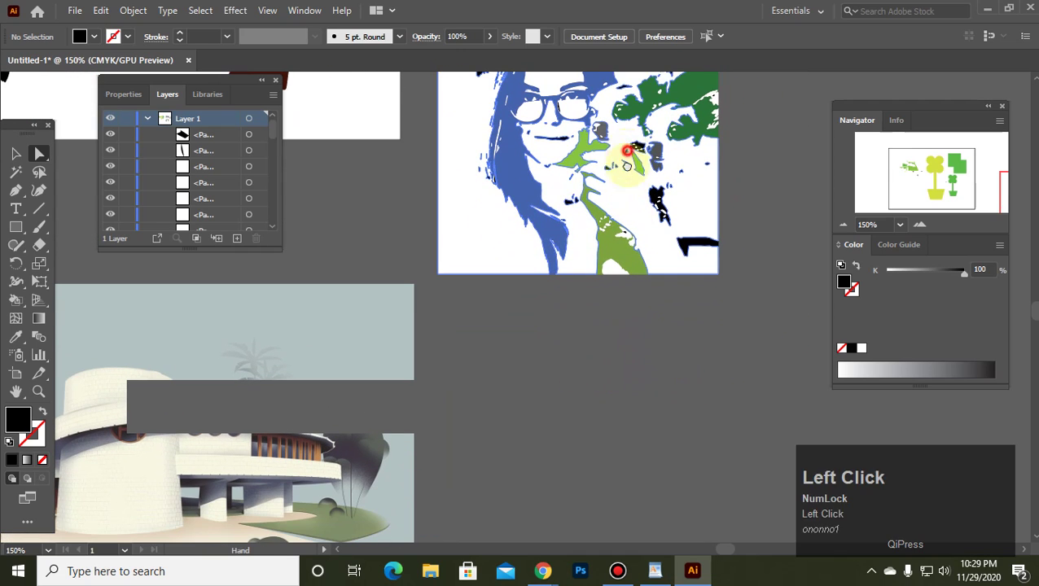
key(space)
drag(631, 160, 632, 285)
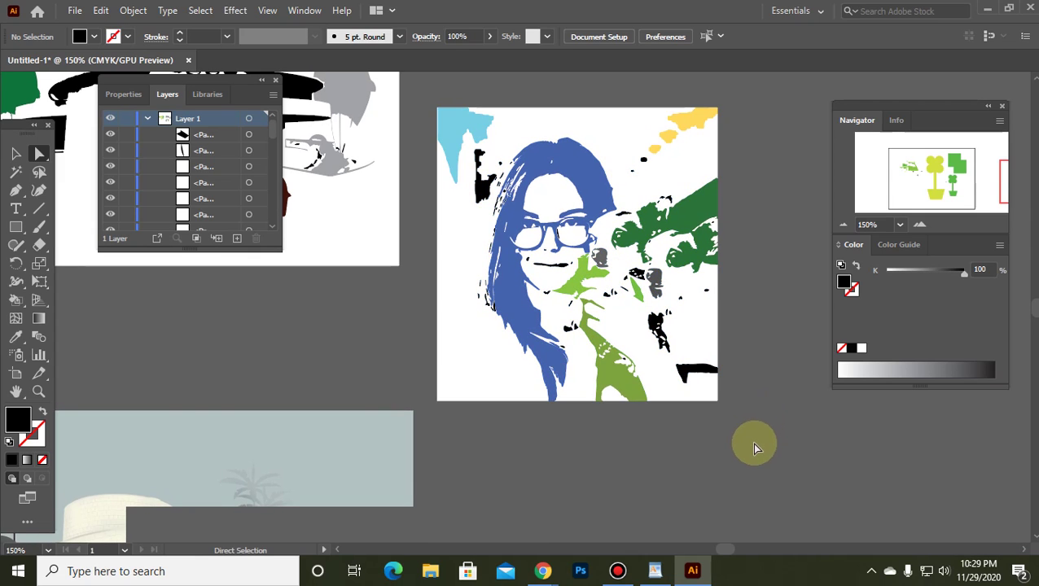
click(626, 354)
right_click(626, 342)
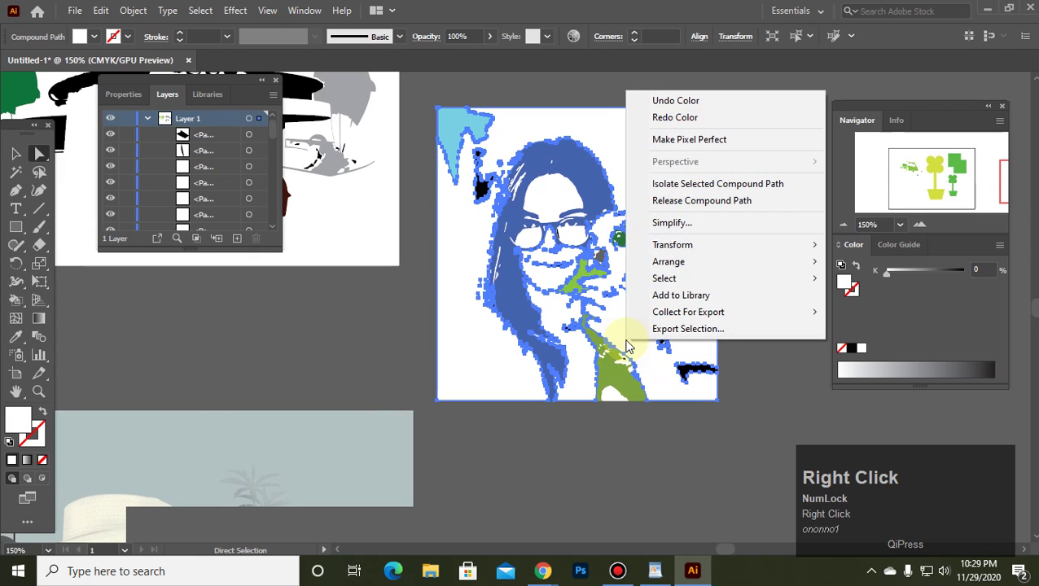
click(656, 438)
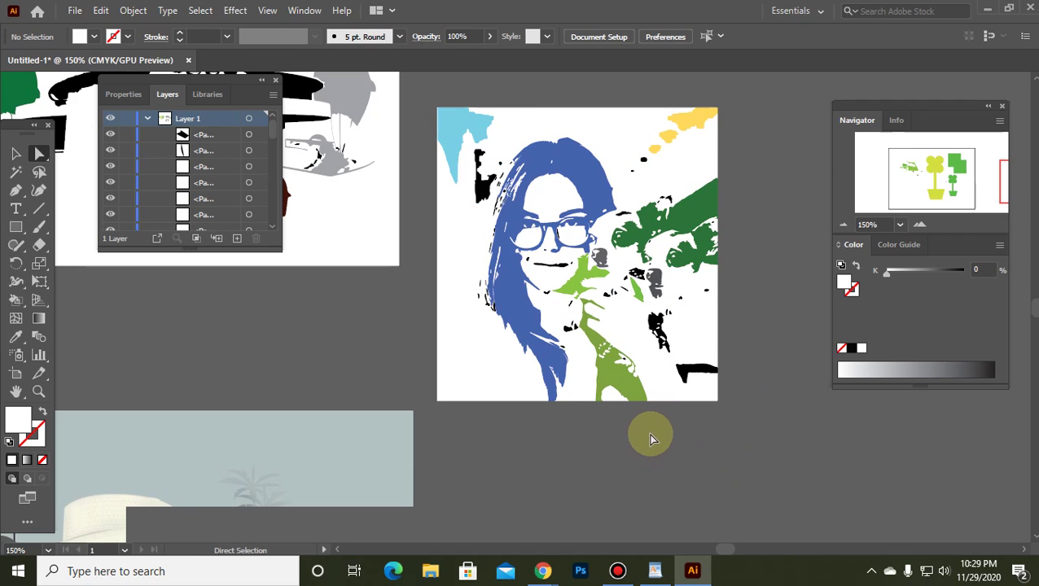
click(617, 231)
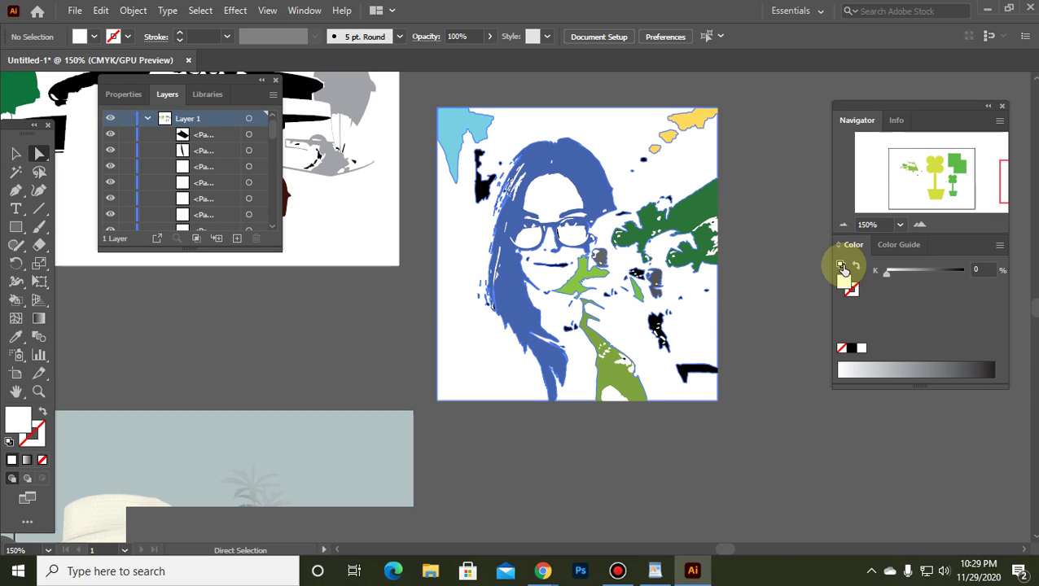
Fill the large dark green dog shapes with lime green (C 38.43, M 0, Y 100, K 0) and deselect them.
click(710, 207)
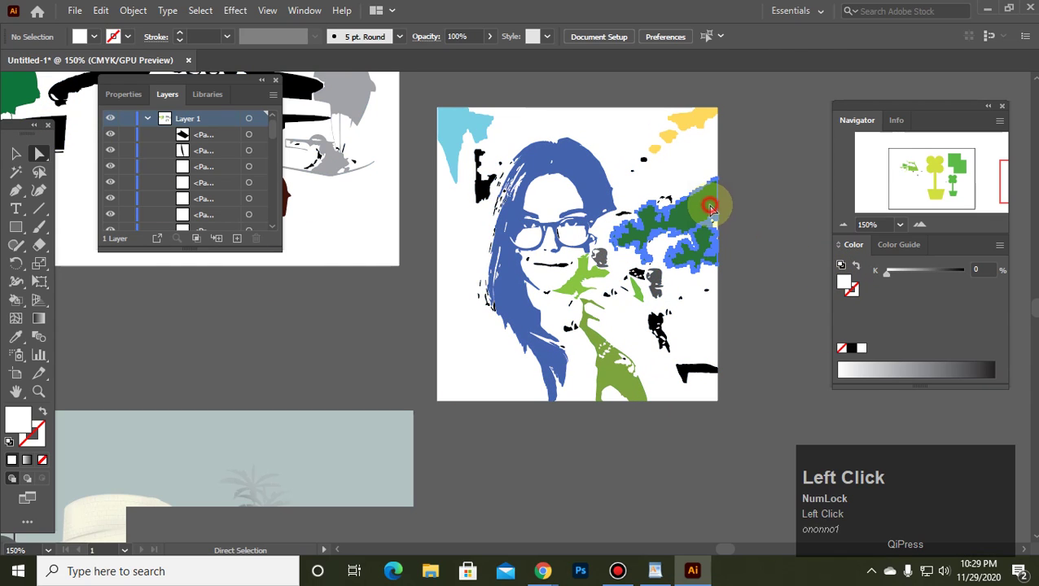
click(924, 368)
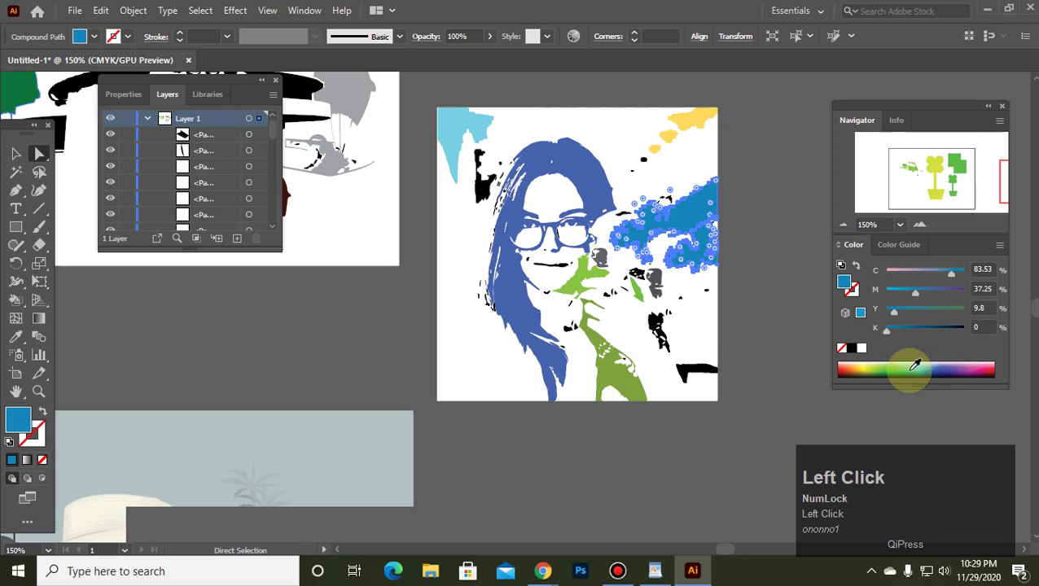
click(878, 363)
click(760, 407)
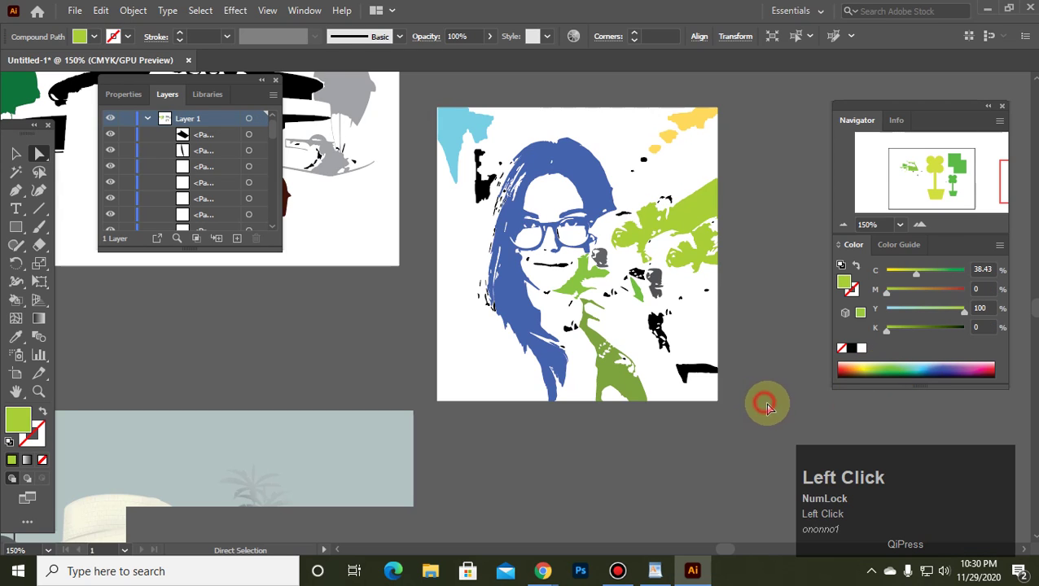
Recolour the large dog shapes with a neutral grey of 69% black (C 0, M 0, Y 0) and deselect them.
click(698, 221)
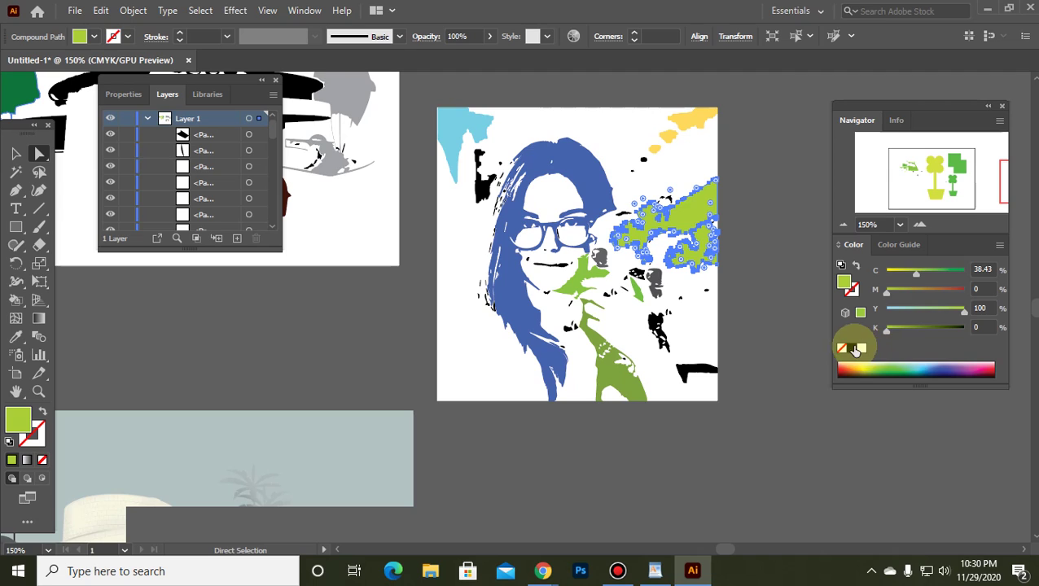
click(852, 348)
click(793, 389)
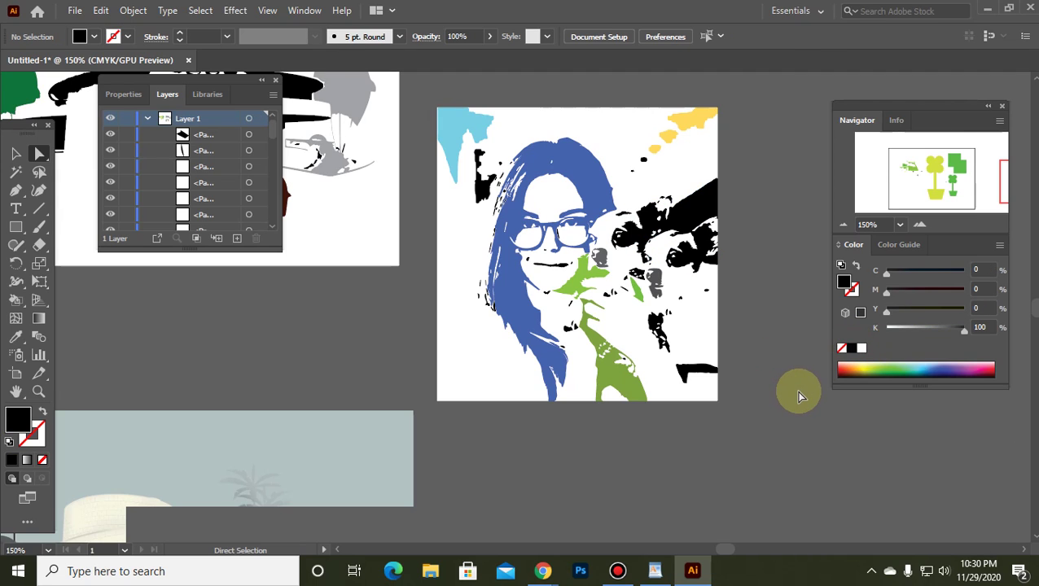
click(684, 221)
click(937, 327)
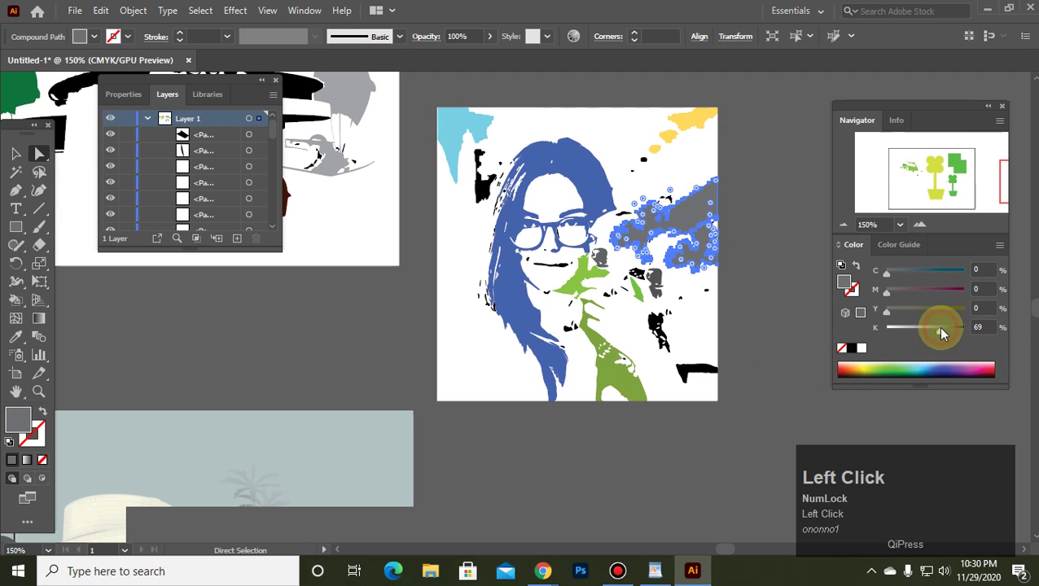
click(775, 373)
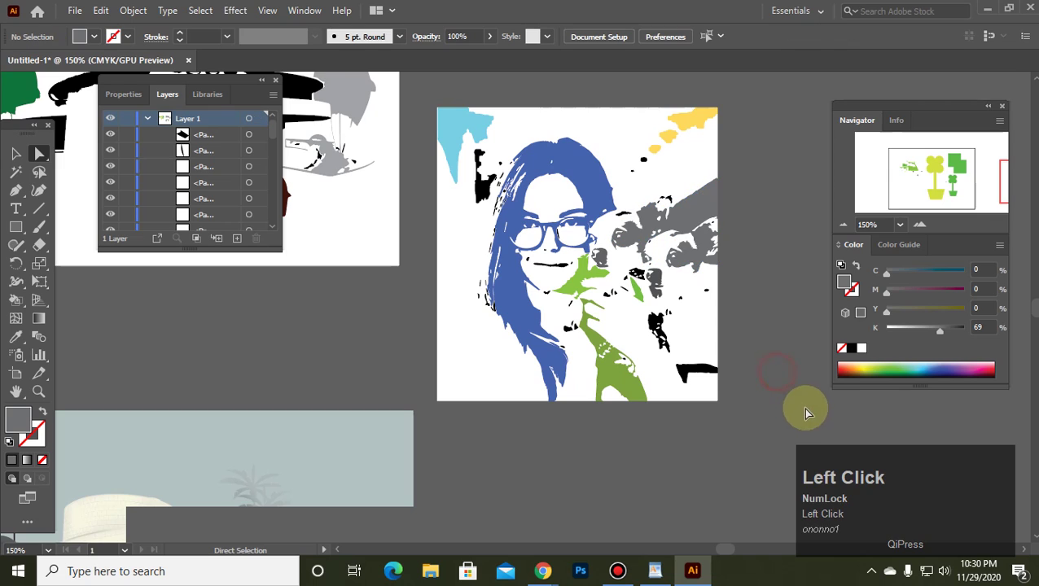
Fill the right-hand dog's muzzle shape with 64.31% black and the tiny white shape in the black patch beside it with 59.22% black.
click(656, 283)
click(888, 376)
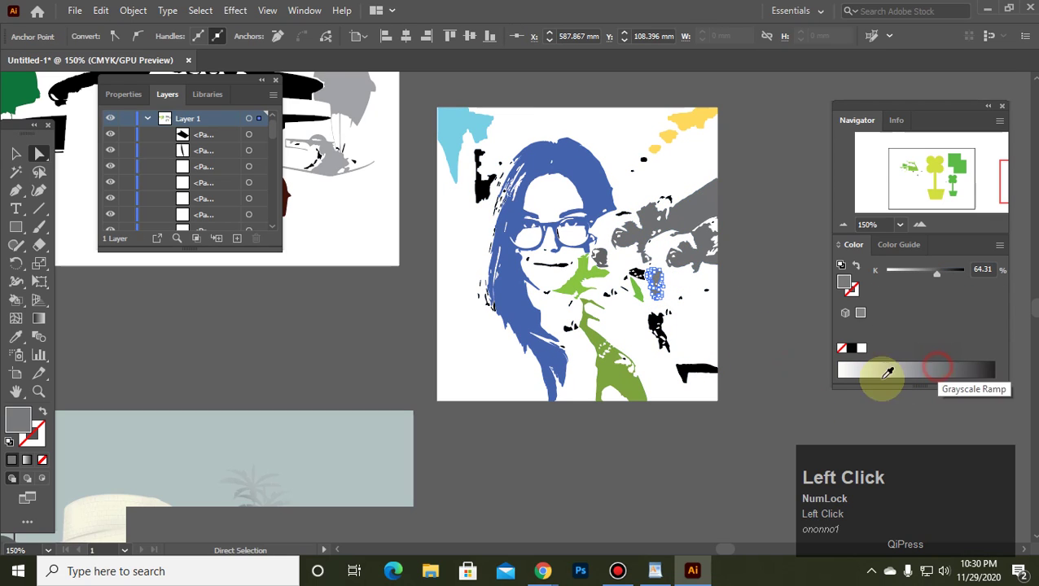
click(727, 365)
click(633, 278)
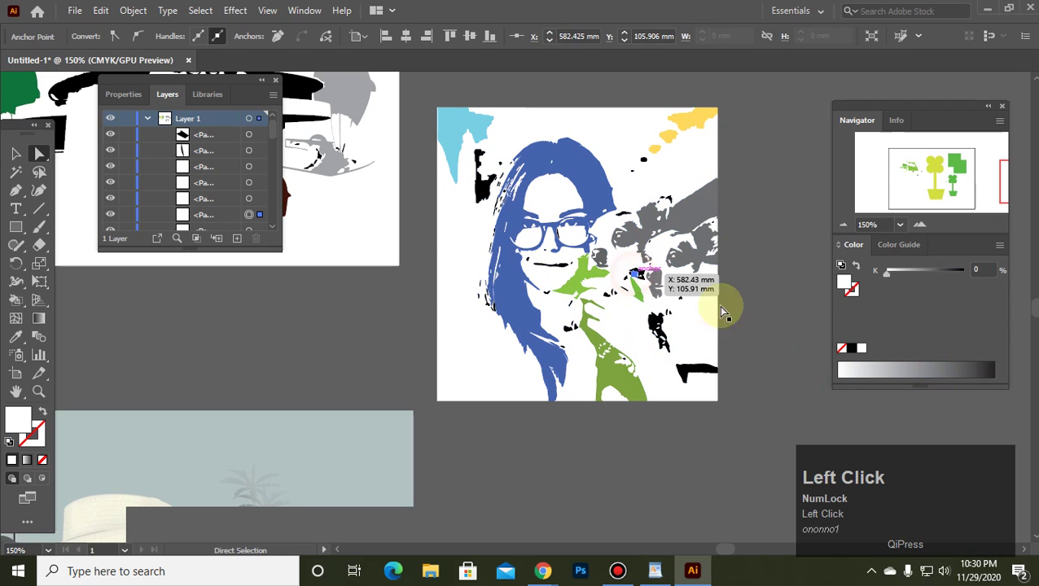
click(929, 368)
click(749, 368)
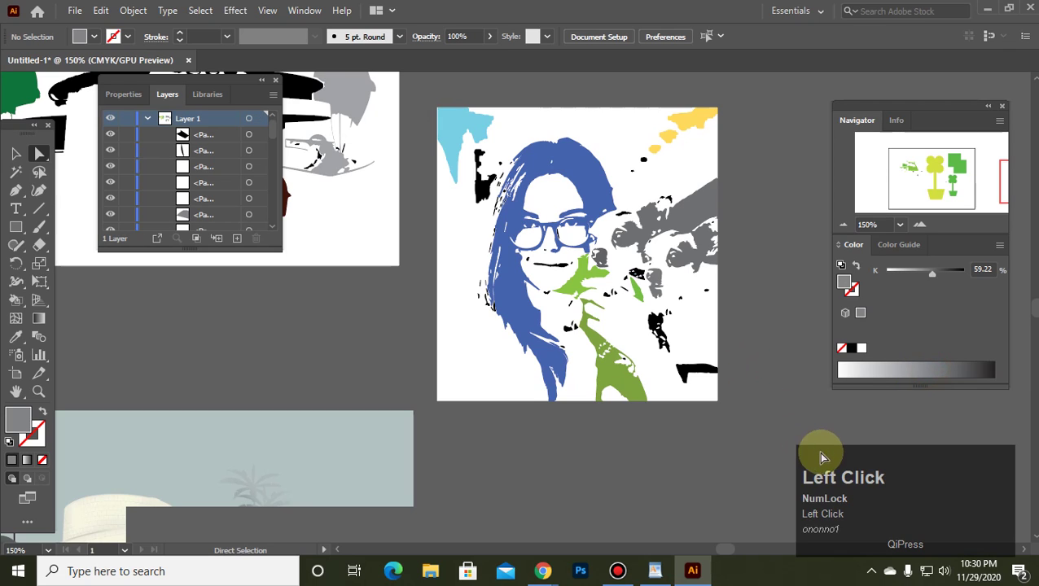
click(639, 275)
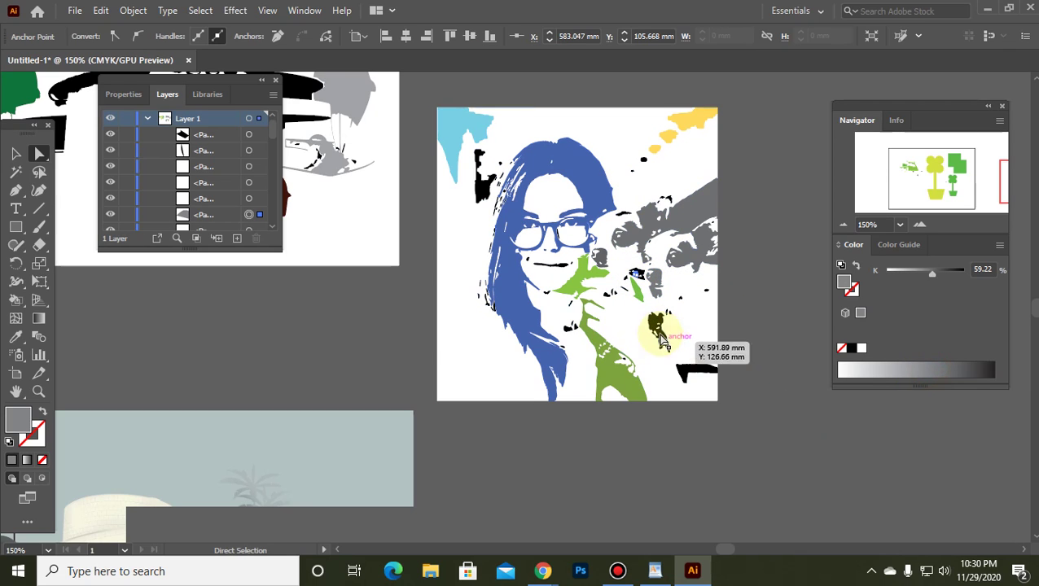
click(777, 366)
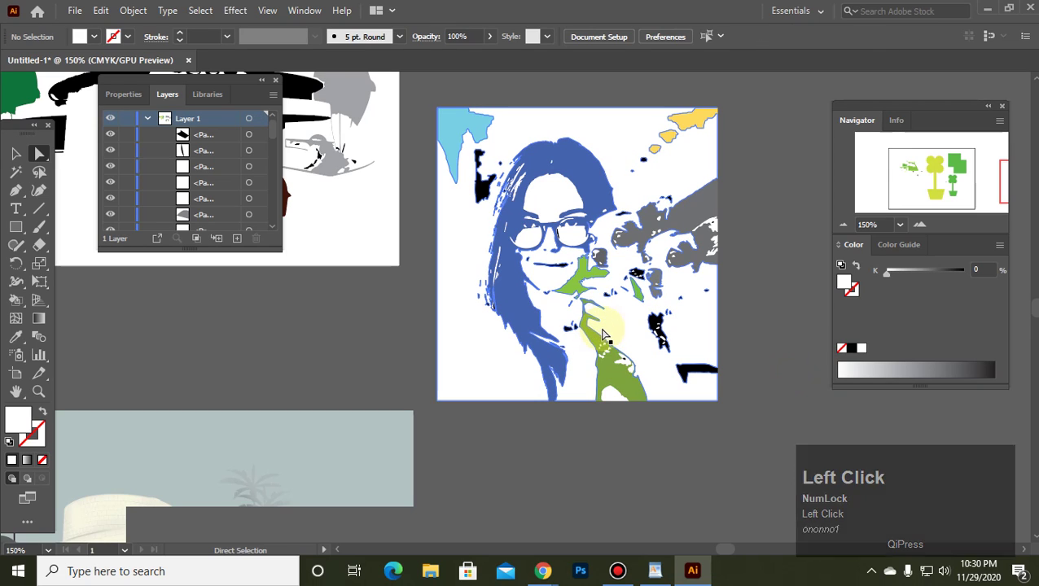
click(606, 333)
click(664, 371)
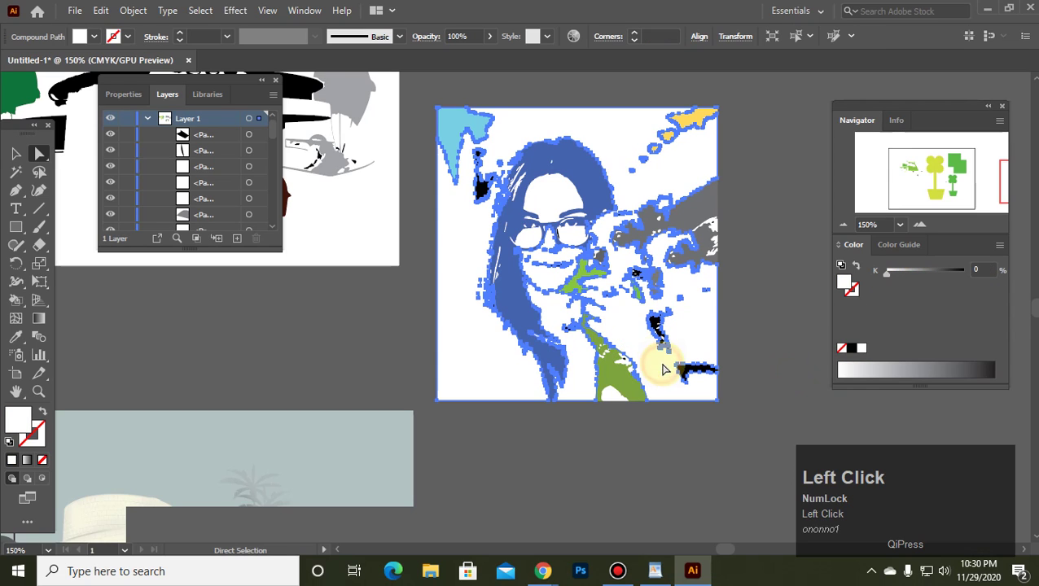
Recolour the green sleeve shape with the blue sampled from the woman's hair and deselect it.
click(626, 325)
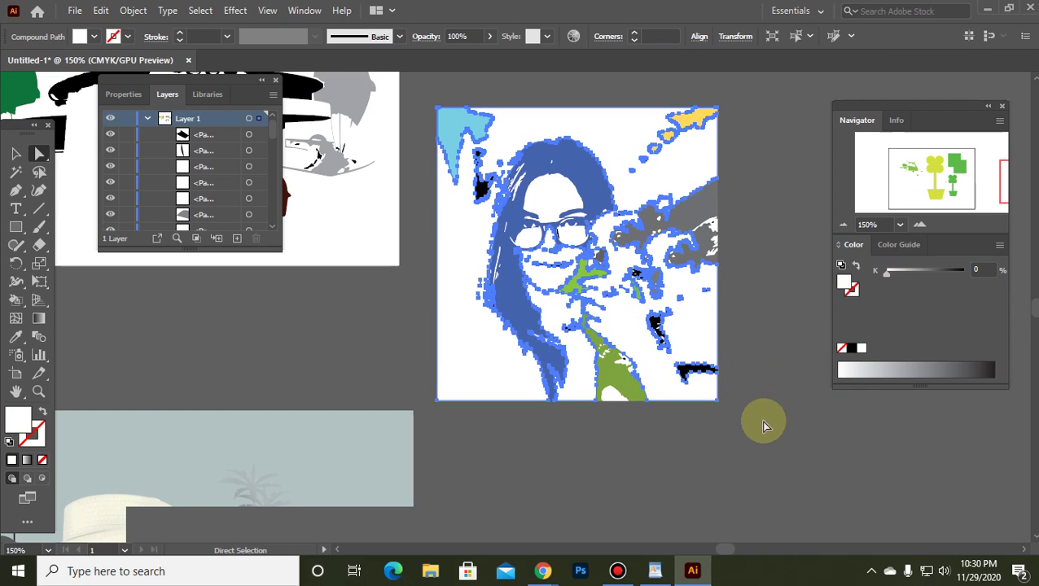
click(763, 425)
click(613, 379)
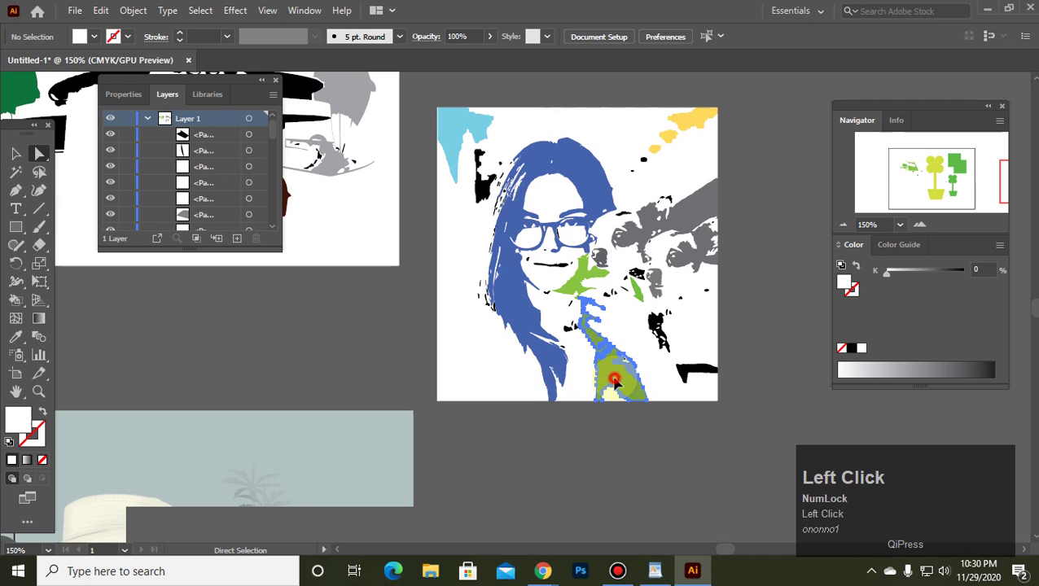
click(15, 336)
click(583, 161)
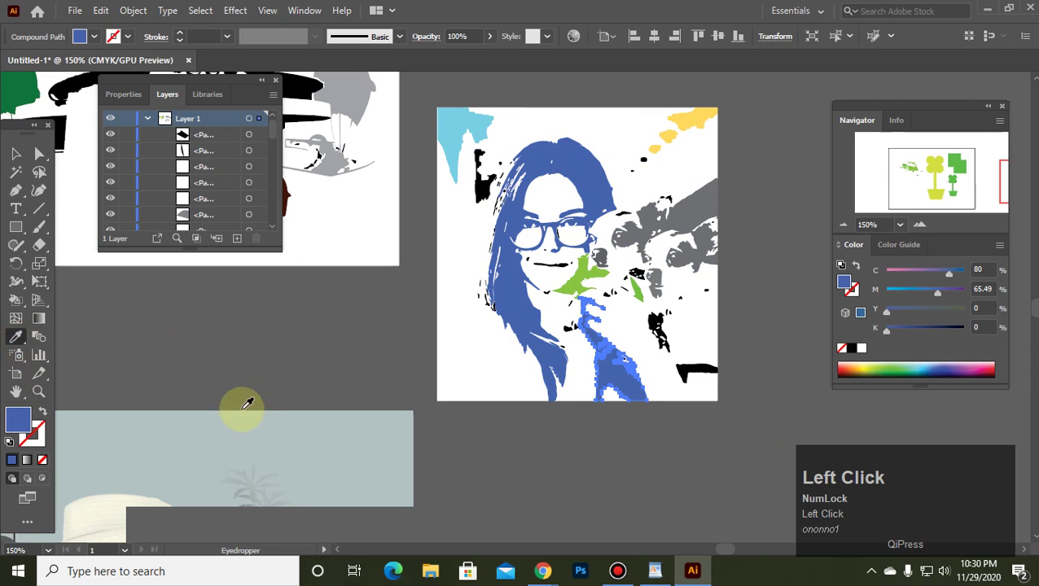
click(39, 153)
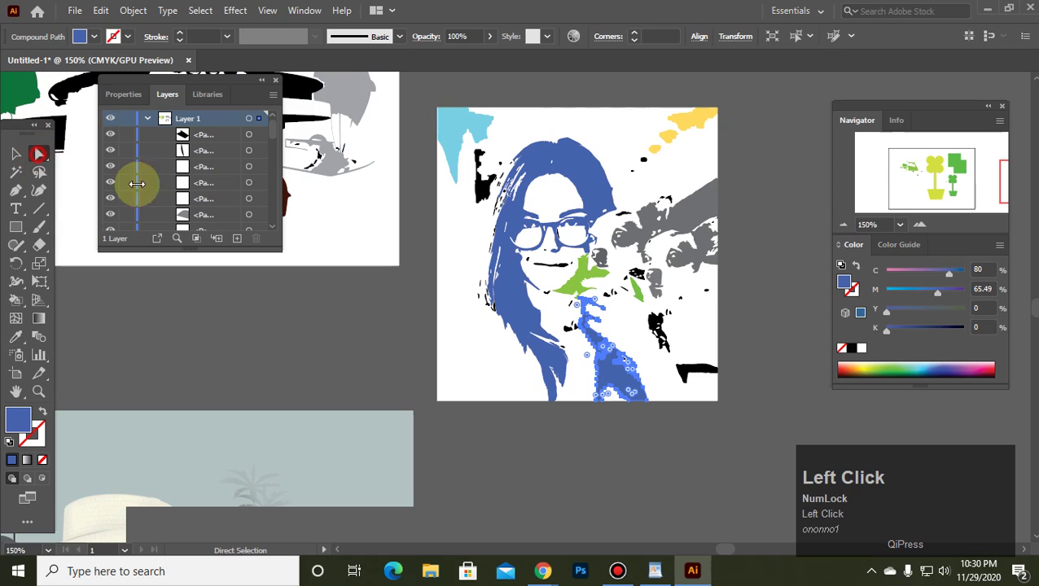
click(574, 436)
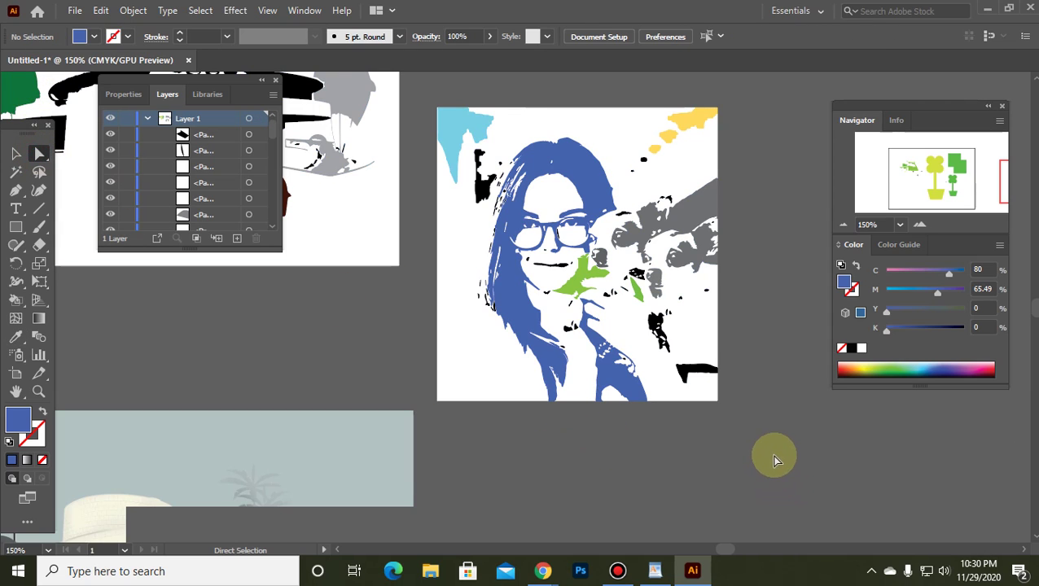
Fill the black strip at the portrait's lower right edge with 67.06% black and the black patch below the right-hand dog with dark grey.
click(698, 376)
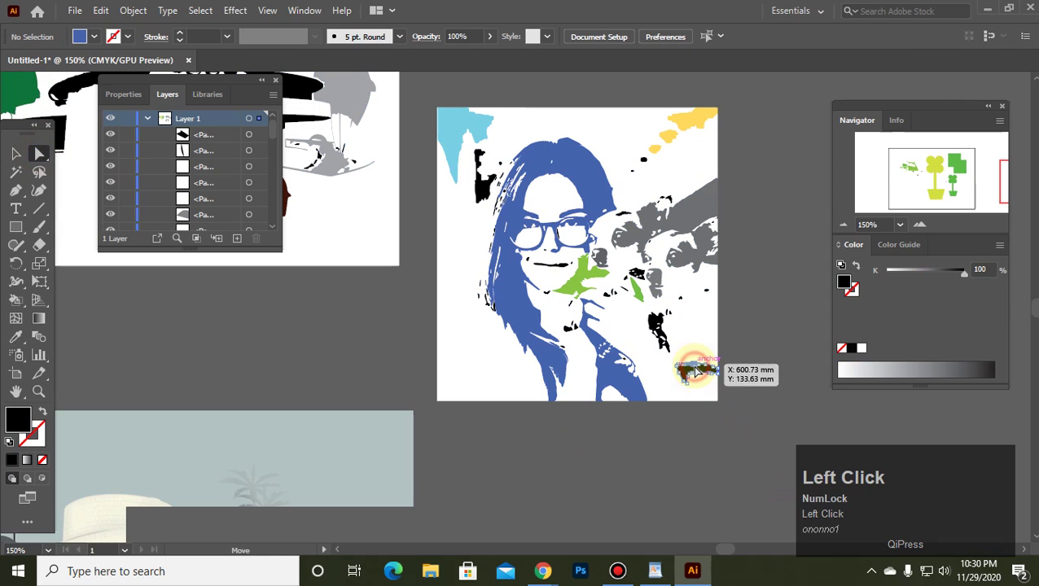
click(940, 368)
click(766, 462)
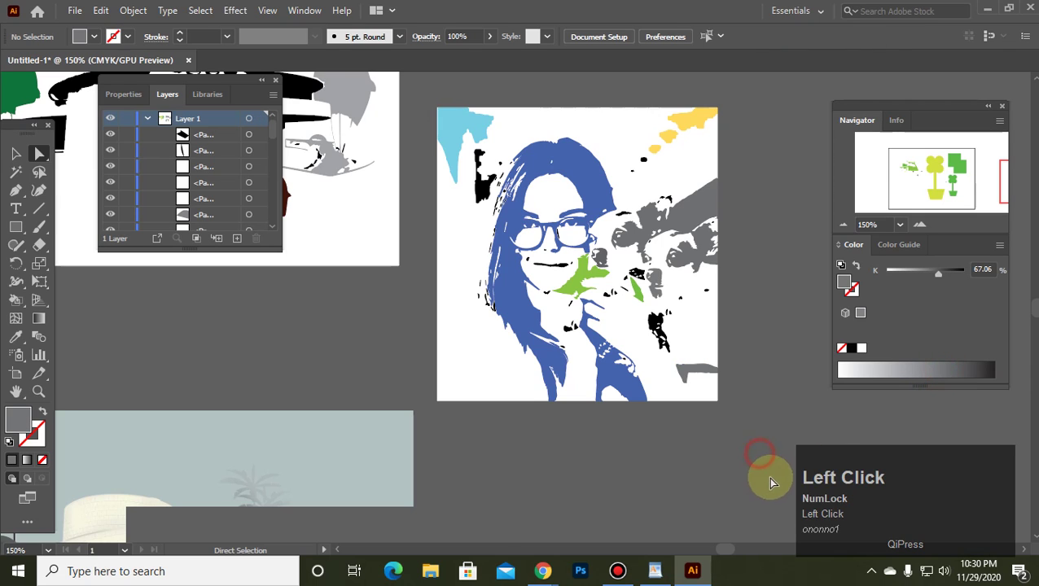
click(656, 323)
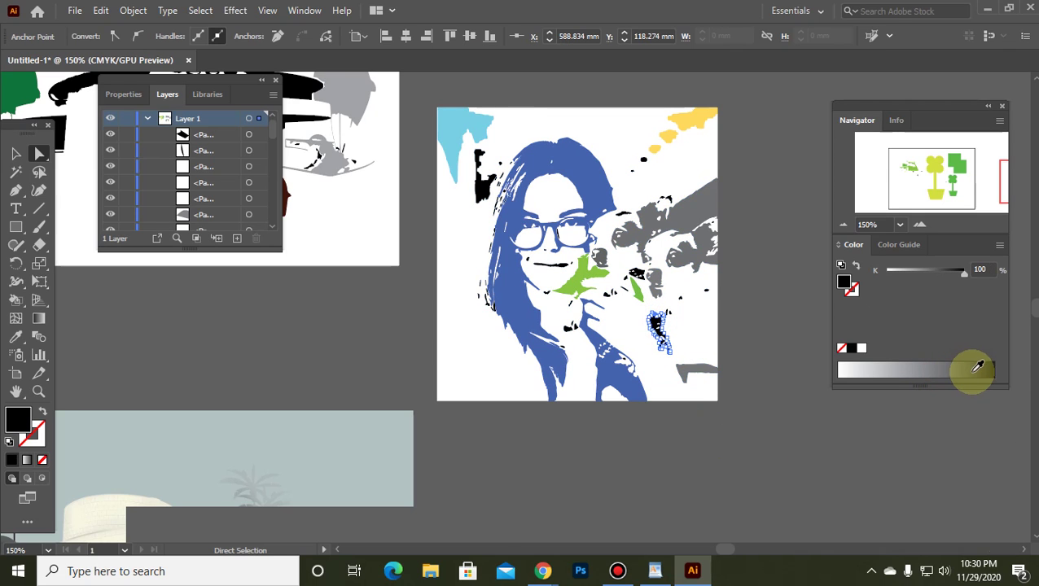
click(957, 367)
click(788, 433)
Fill the small black shape beside the right-hand dog's muzzle with 80% black and clear the selection.
drag(654, 294, 638, 277)
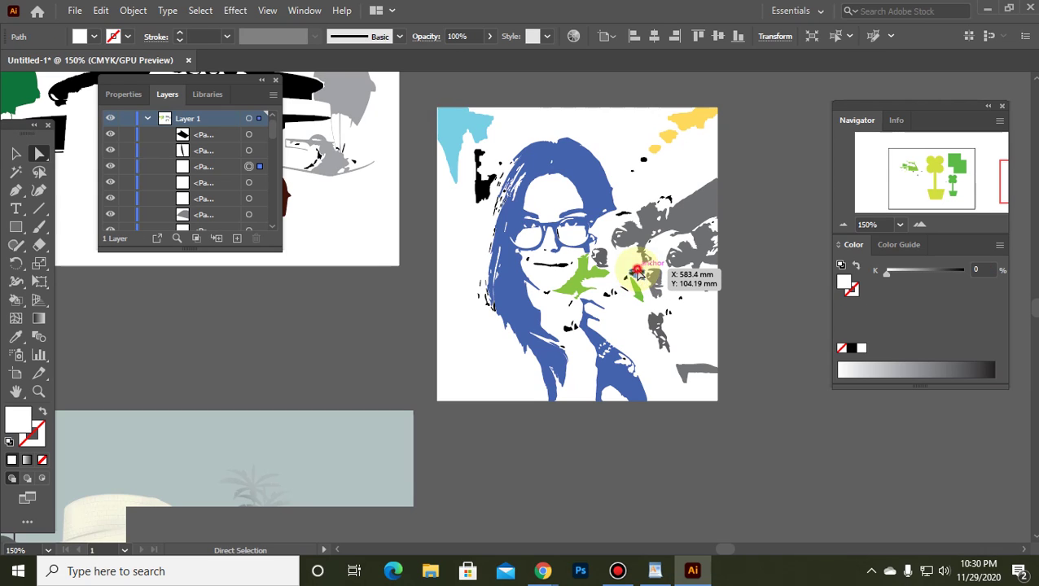
click(981, 366)
click(964, 367)
click(794, 421)
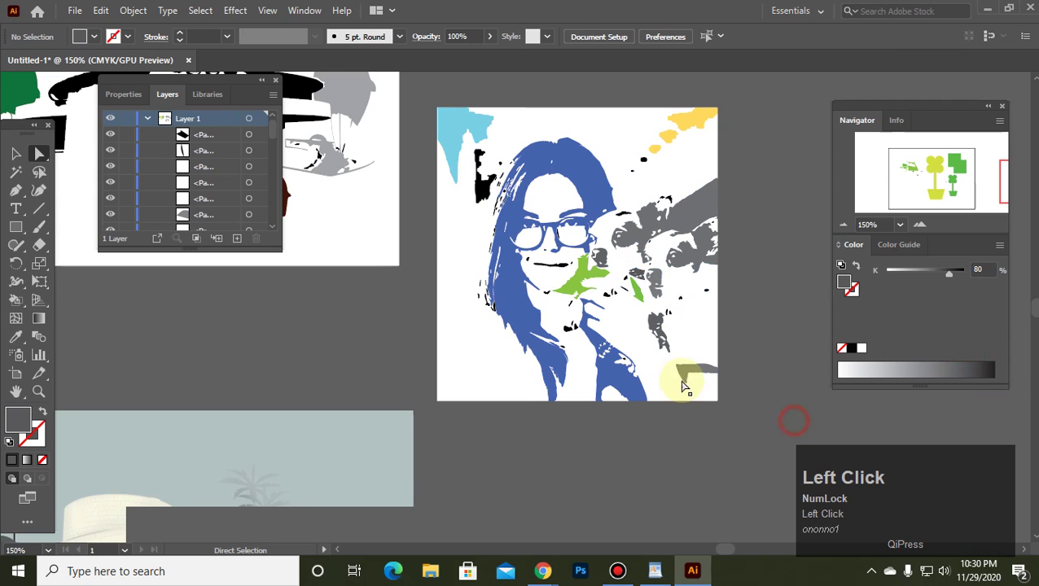
click(575, 285)
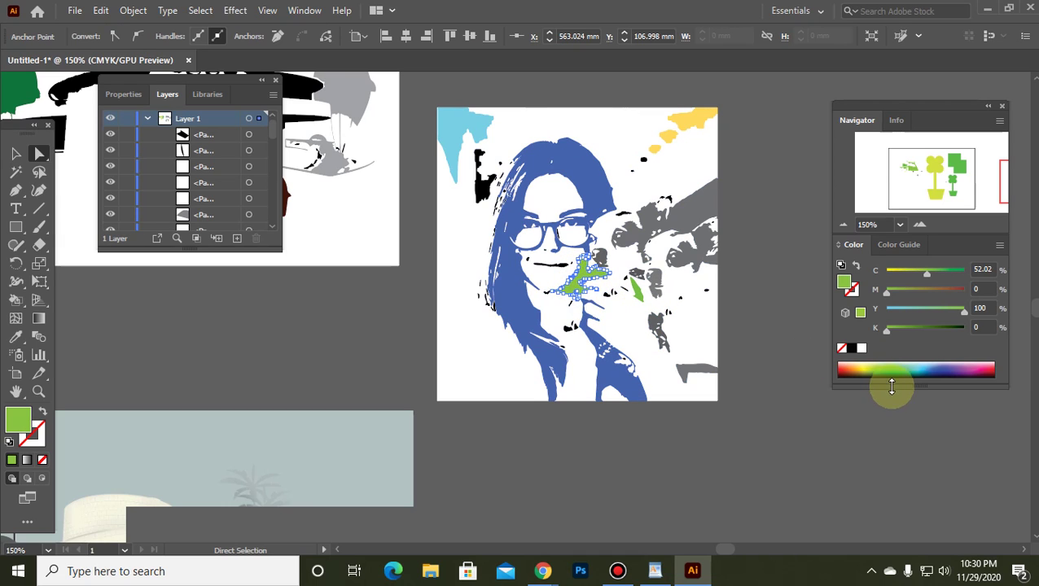
click(804, 448)
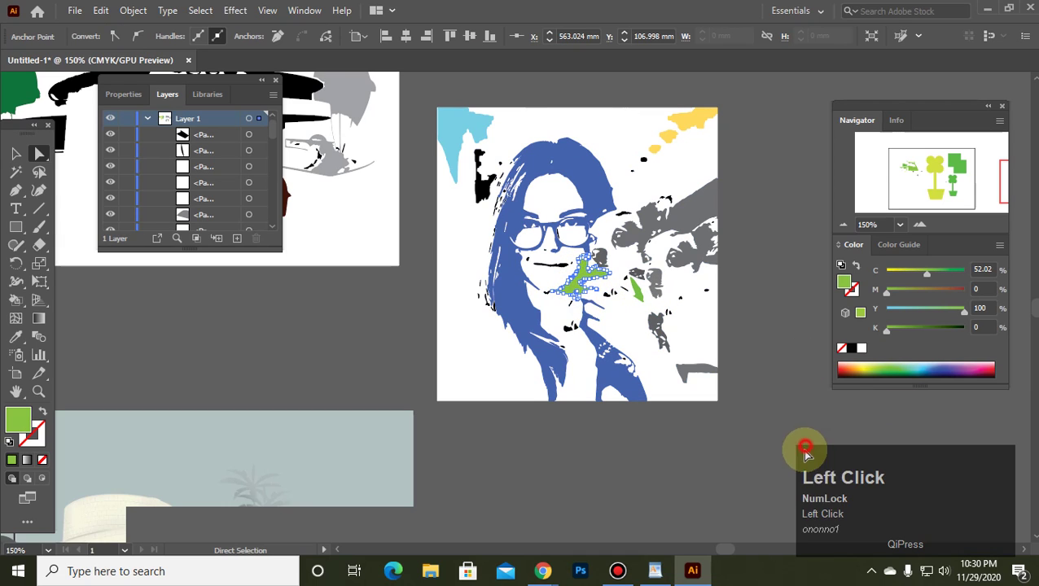
Fill the black background shape beside the woman's hair with purple (C 86.27, M 100, Y 7.06, K 5.1) and deselect it.
click(482, 185)
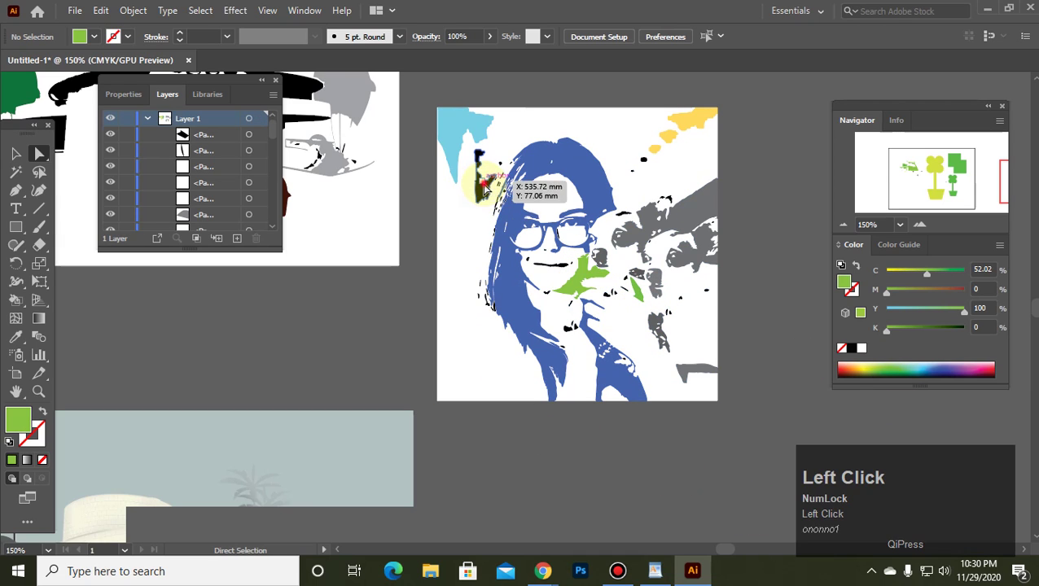
click(999, 245)
click(911, 322)
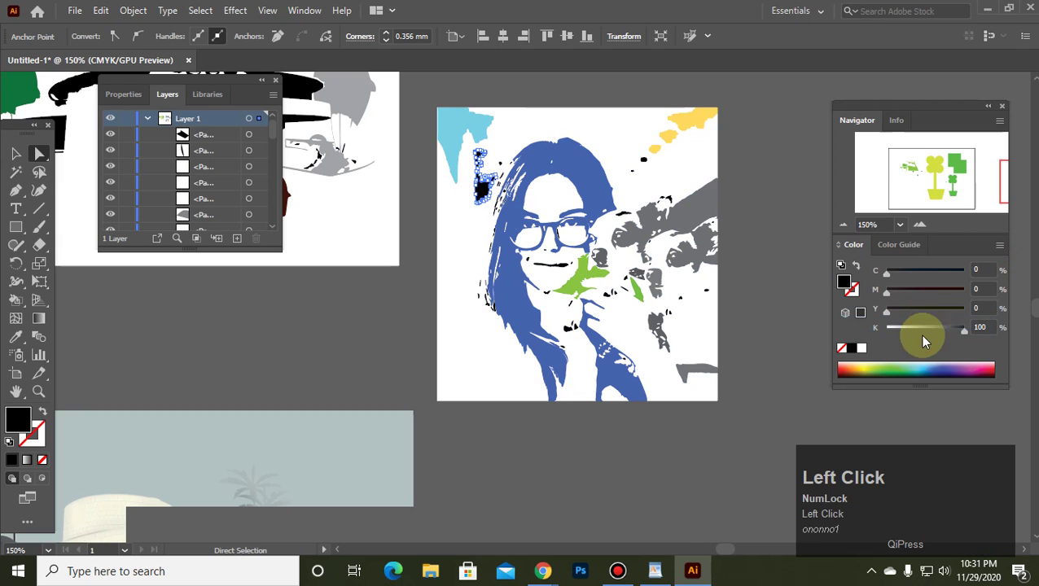
click(918, 363)
click(956, 371)
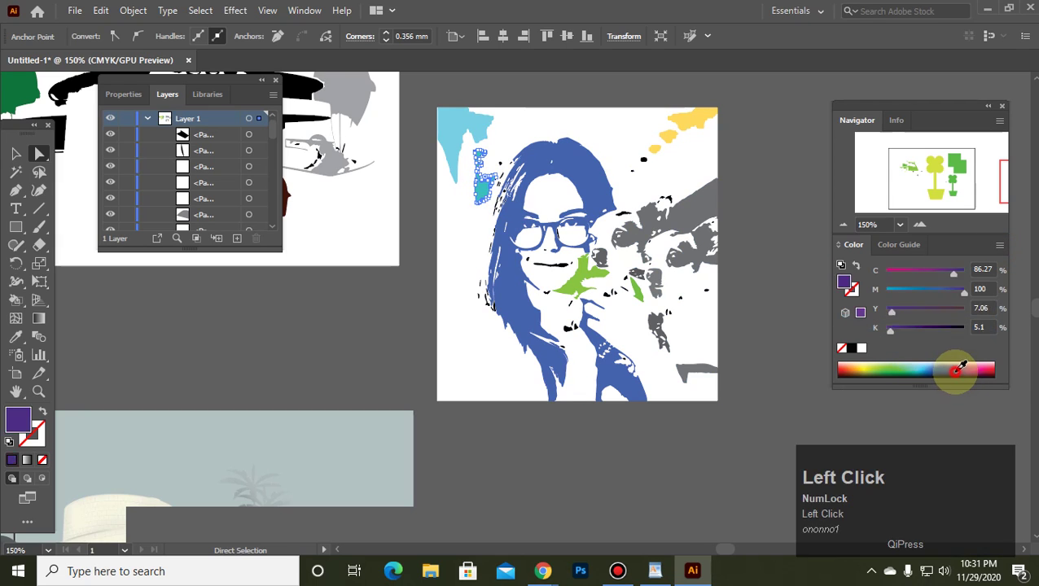
click(786, 291)
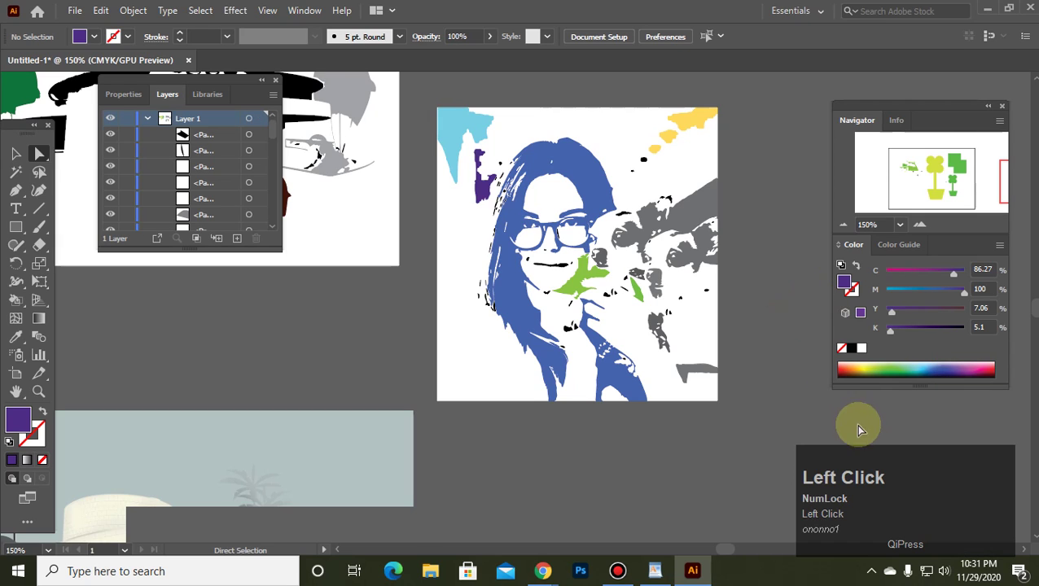
Recolour the yellow shapes in the portrait's upper right corner and the dark spots below them with the sampled purple, and clear the selection.
click(693, 119)
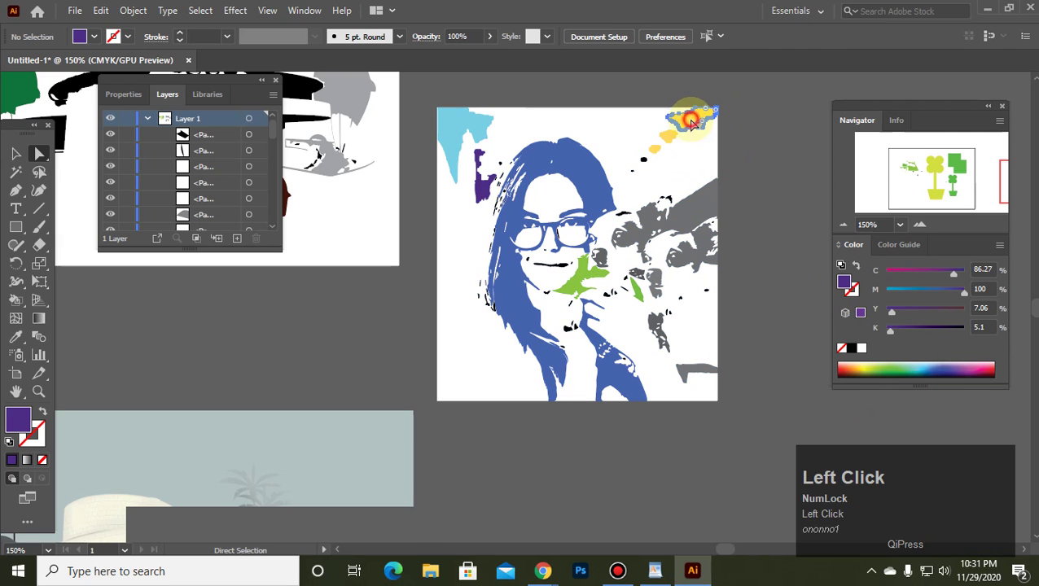
click(672, 143)
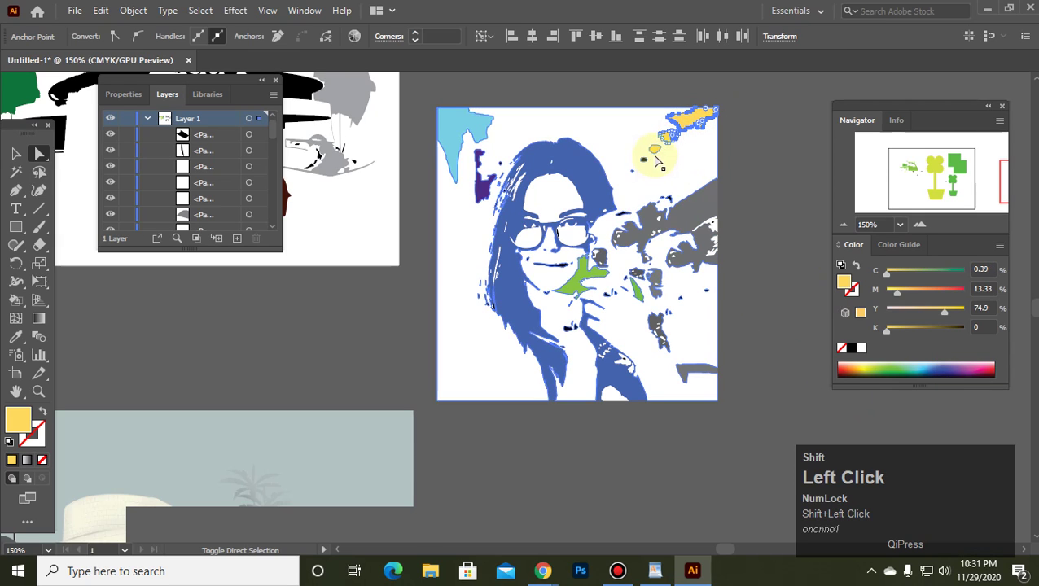
shift+click(639, 201)
shift+click(639, 164)
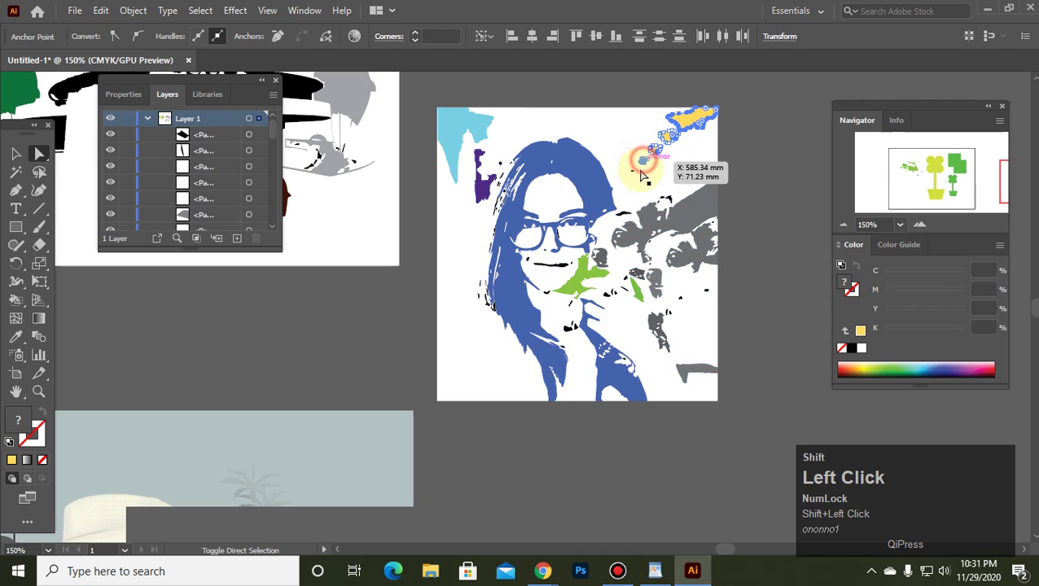
click(16, 337)
click(491, 183)
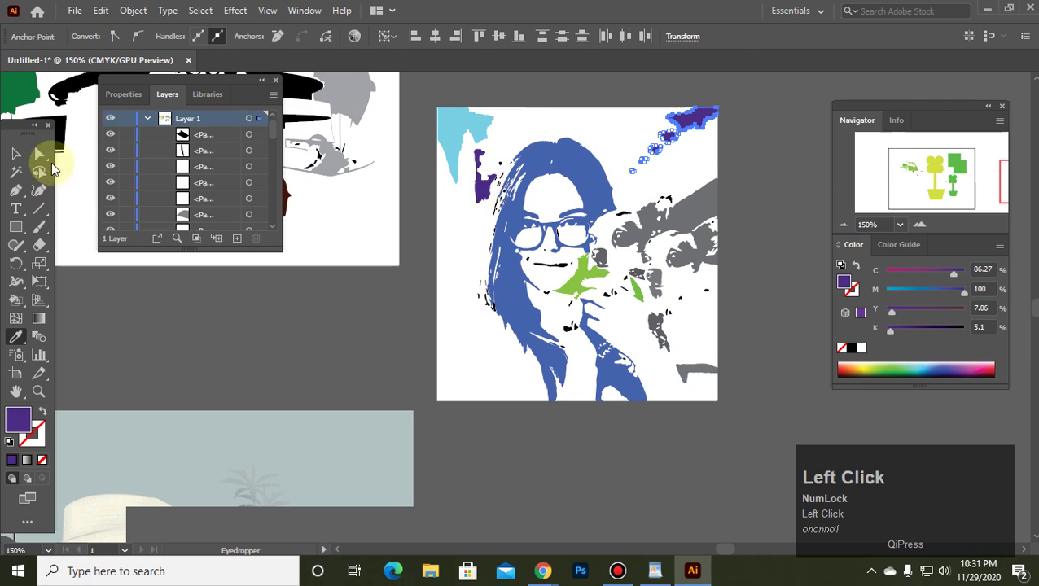
click(39, 153)
click(481, 349)
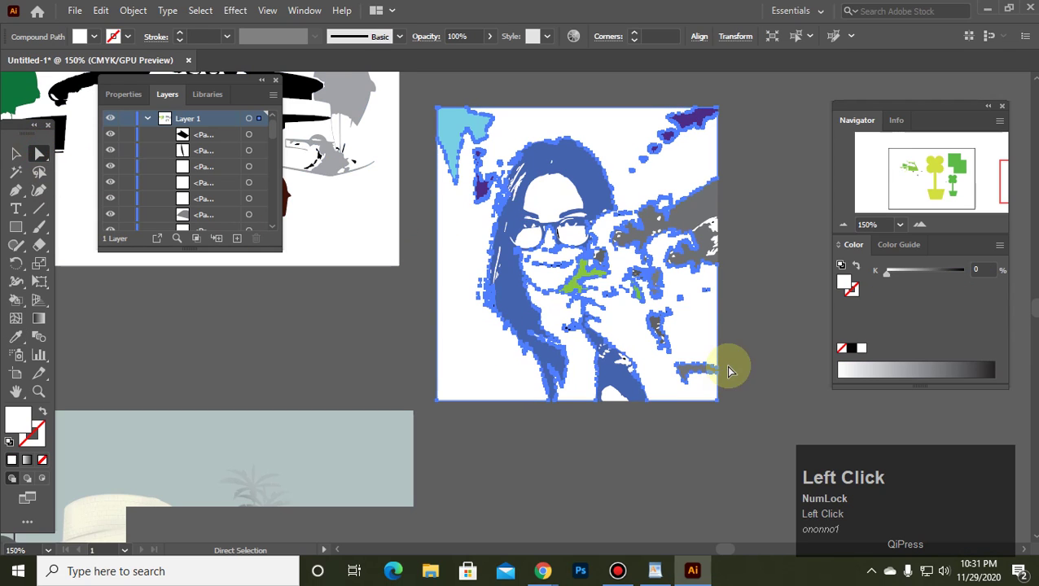
click(777, 354)
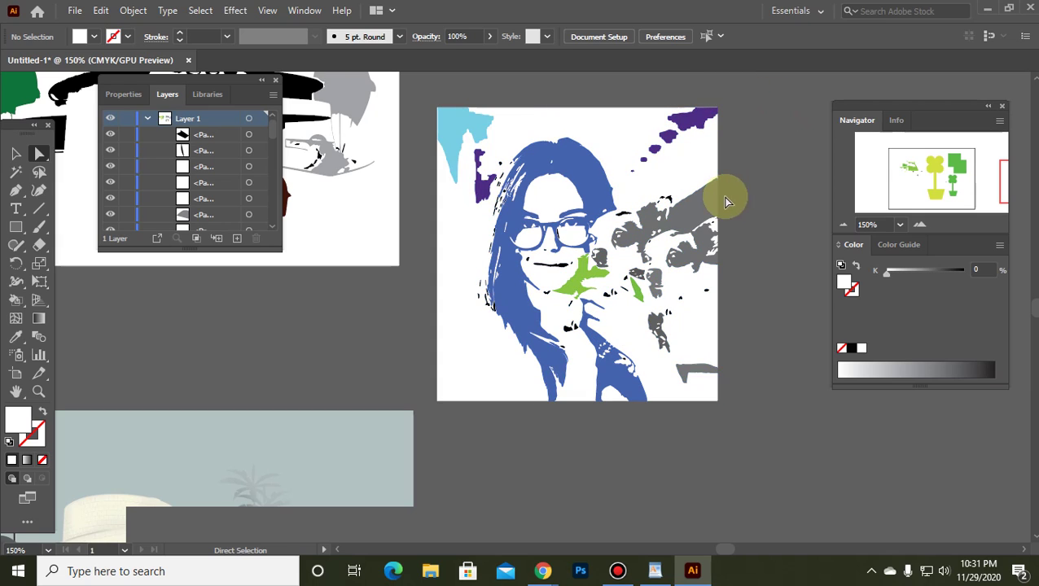
Darken the green shape under the woman's chin to K 84 and the small green shape beside the dog to K 67.
click(581, 280)
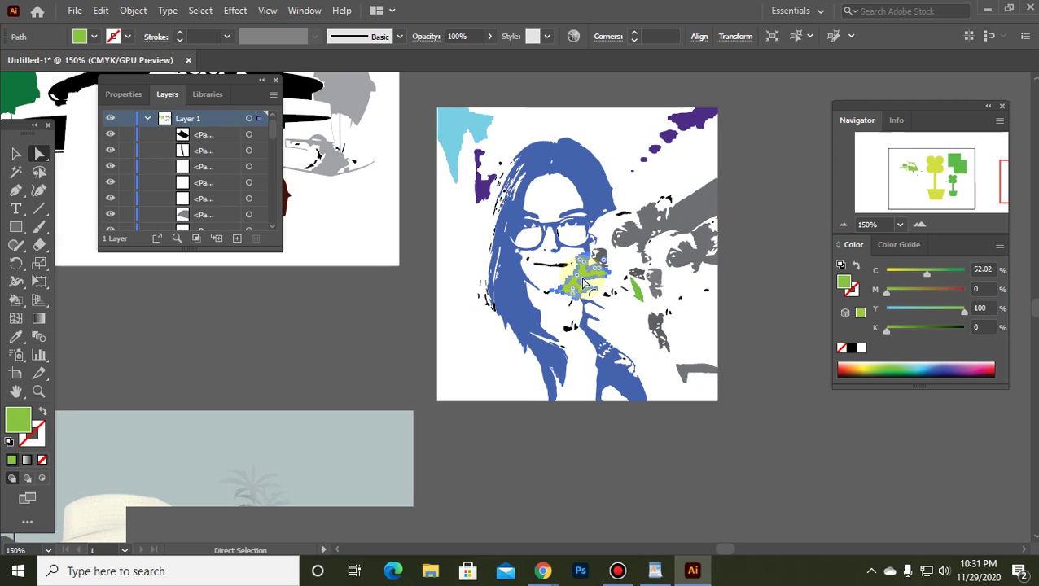
click(928, 327)
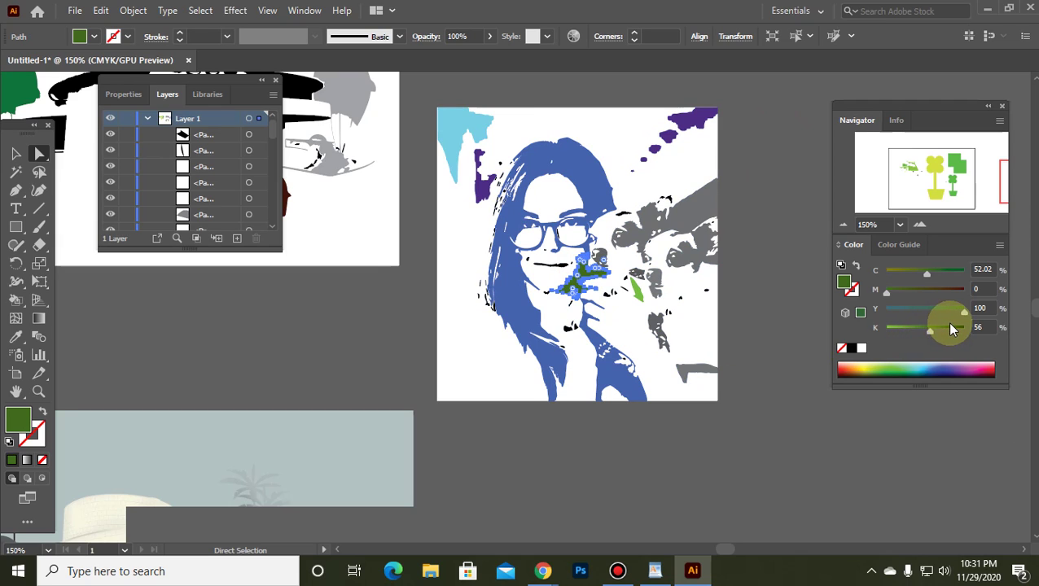
click(717, 425)
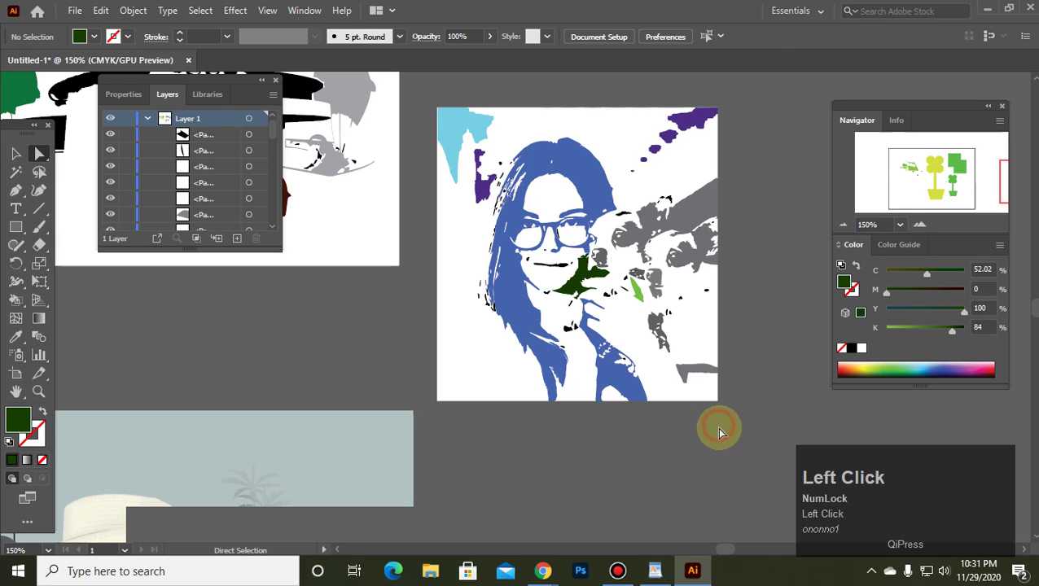
click(636, 285)
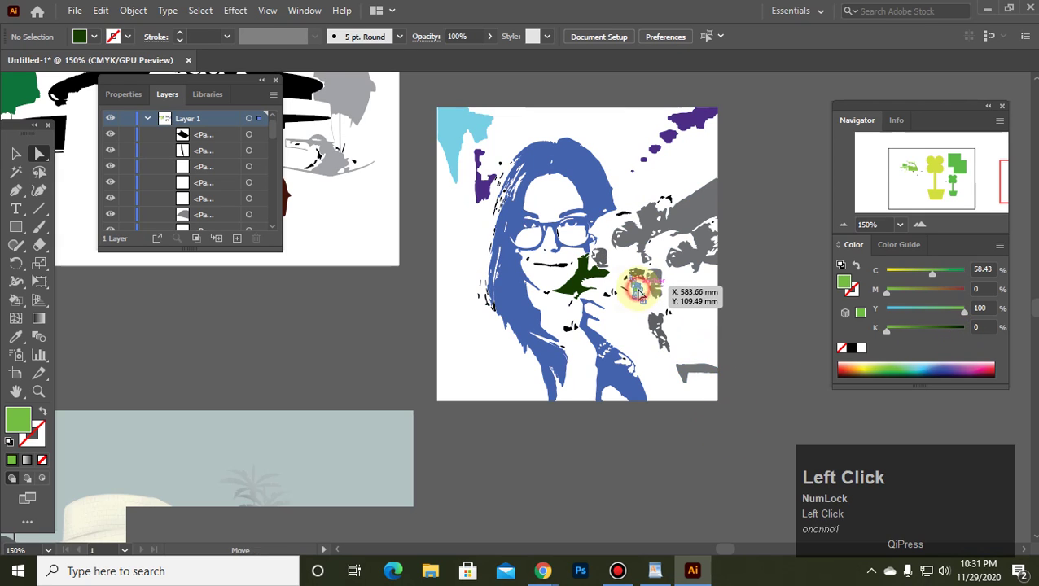
click(936, 327)
click(749, 446)
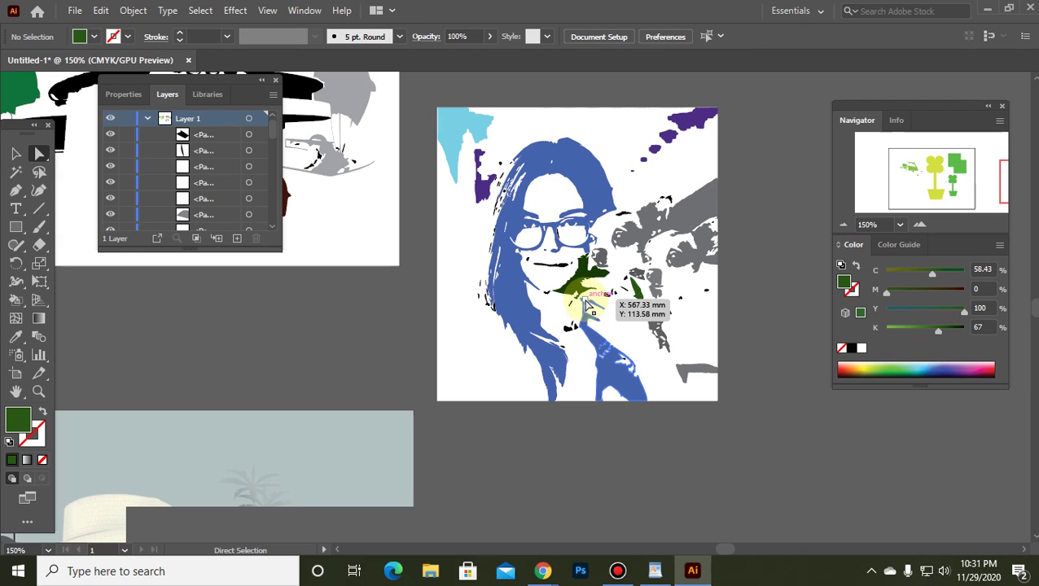
Recolour the dark green shape under the chin, trying light blue before settling on deep blue (C 100, M 95.69, Y 12.16, K 7.45).
click(581, 289)
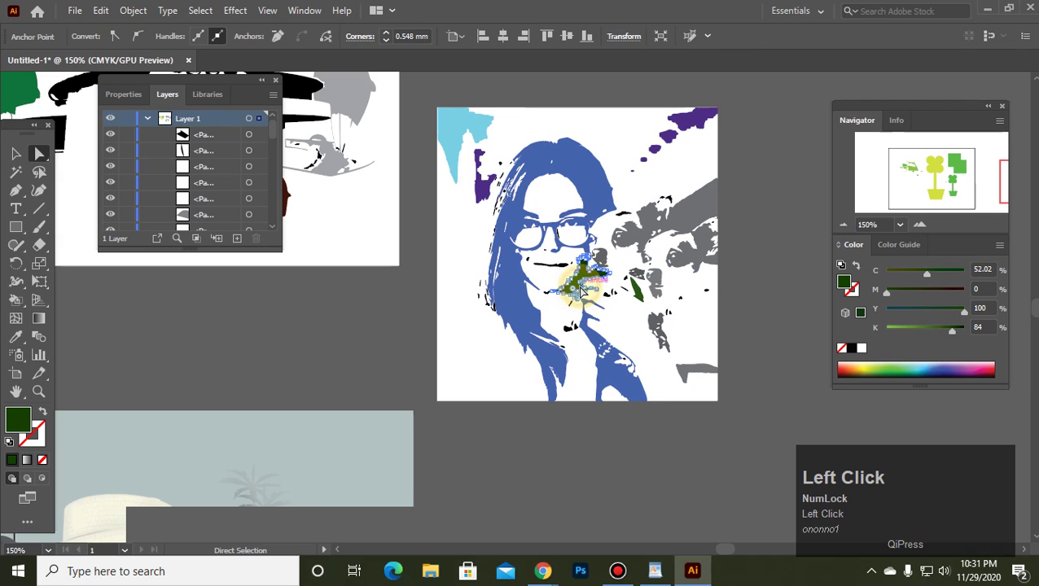
click(930, 366)
click(757, 453)
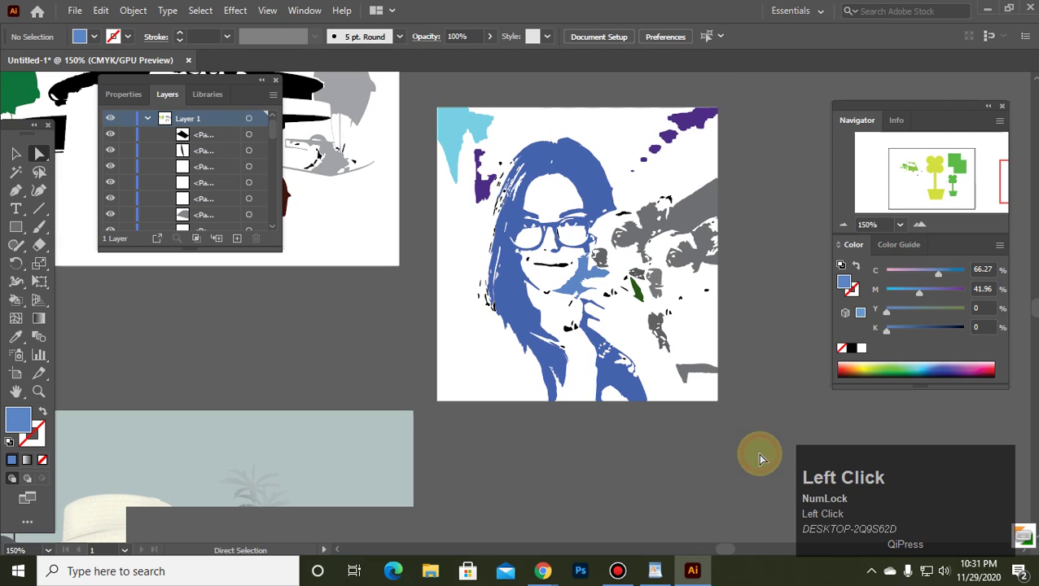
click(578, 287)
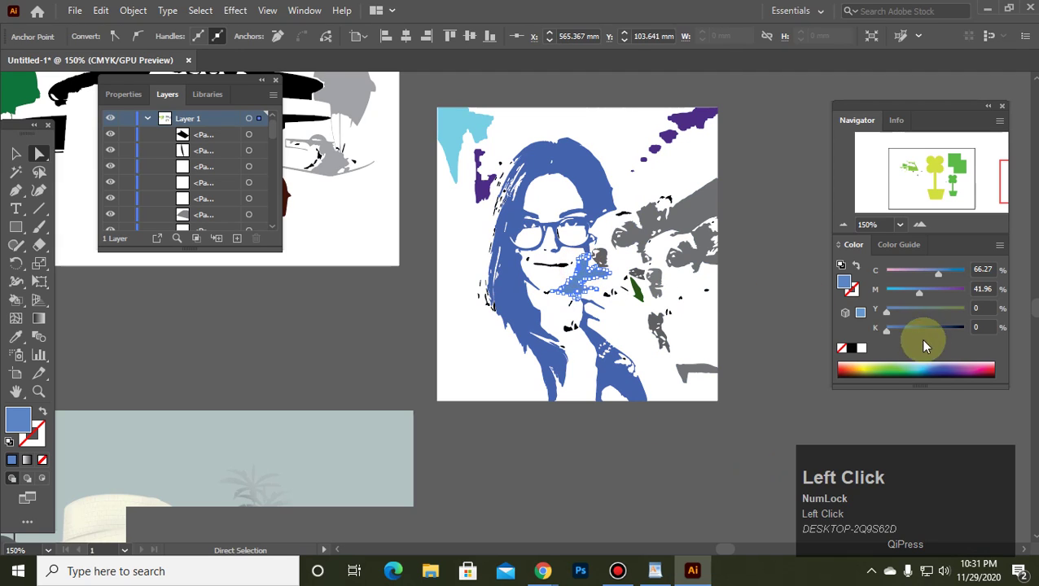
click(938, 368)
click(818, 420)
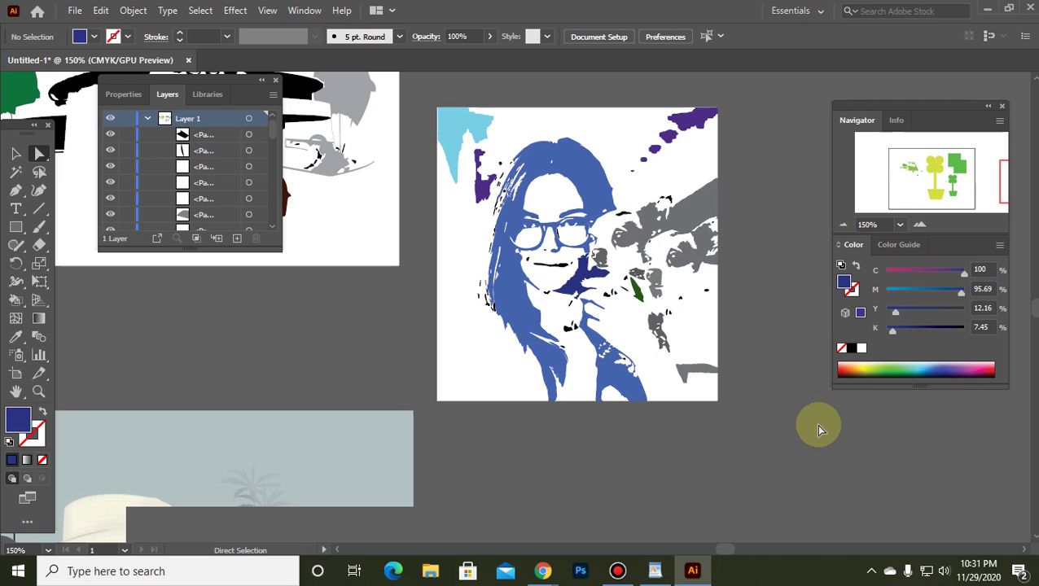
Recolour the small dark green shape beside the dog, trying navy before applying the deep blue sampled from the shape under the chin.
click(640, 295)
click(936, 369)
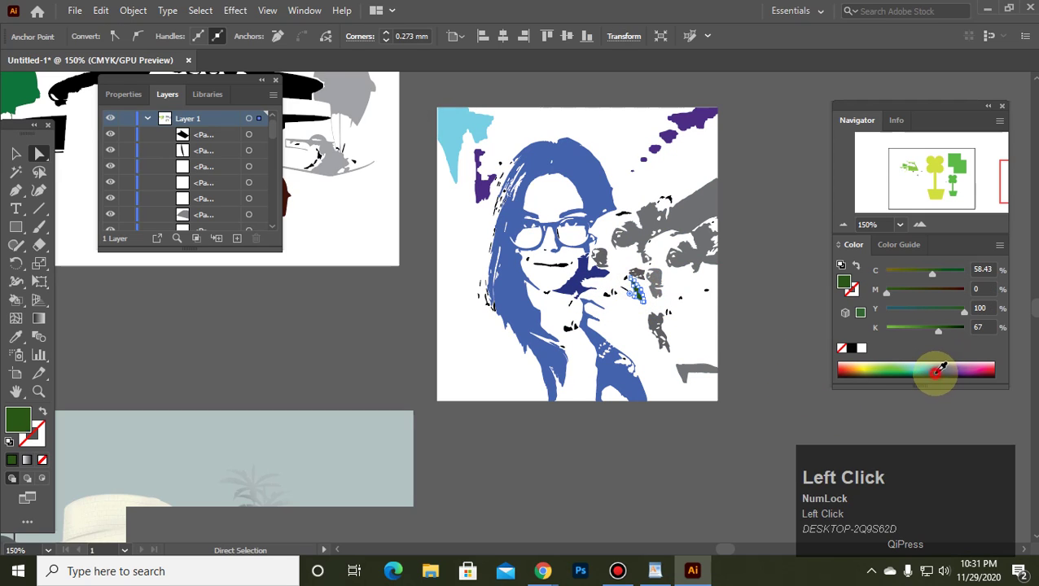
click(728, 458)
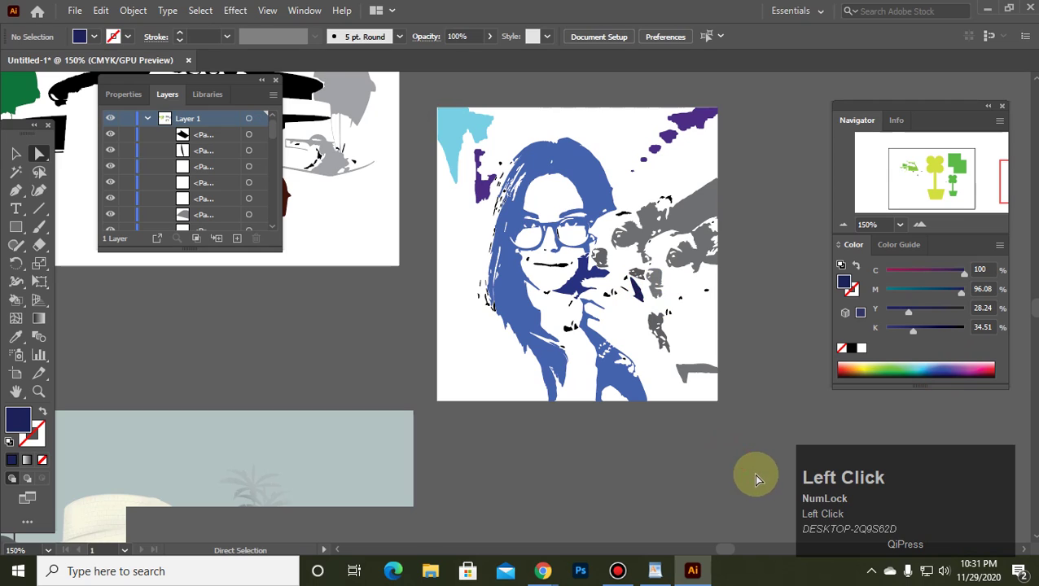
click(640, 298)
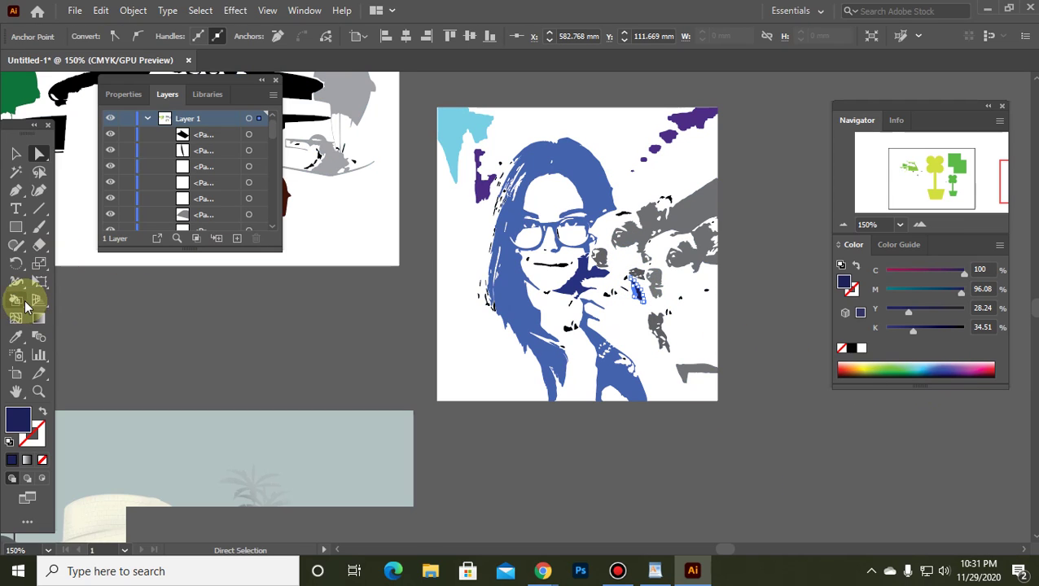
click(18, 339)
click(580, 274)
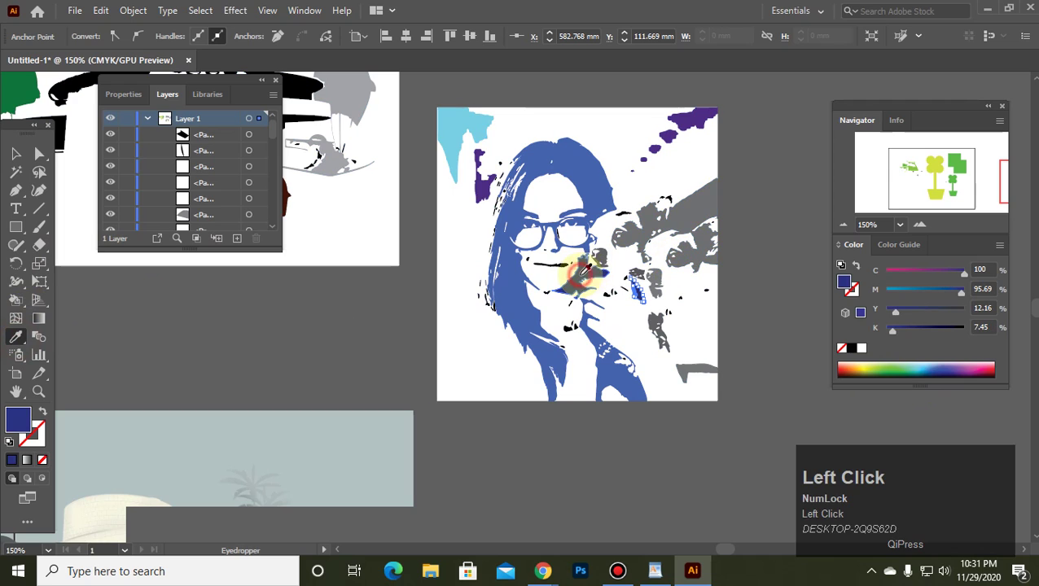
Deselect the recoloured shape and delete the traced house picture together with the original house image below it.
click(38, 153)
click(540, 461)
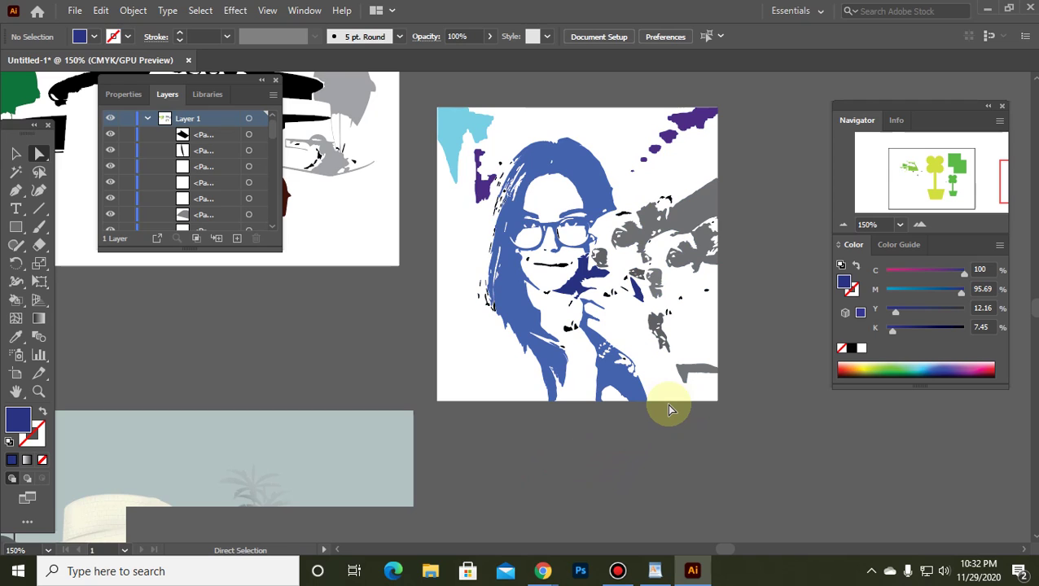
alt+scroll(717, 370, down, 3)
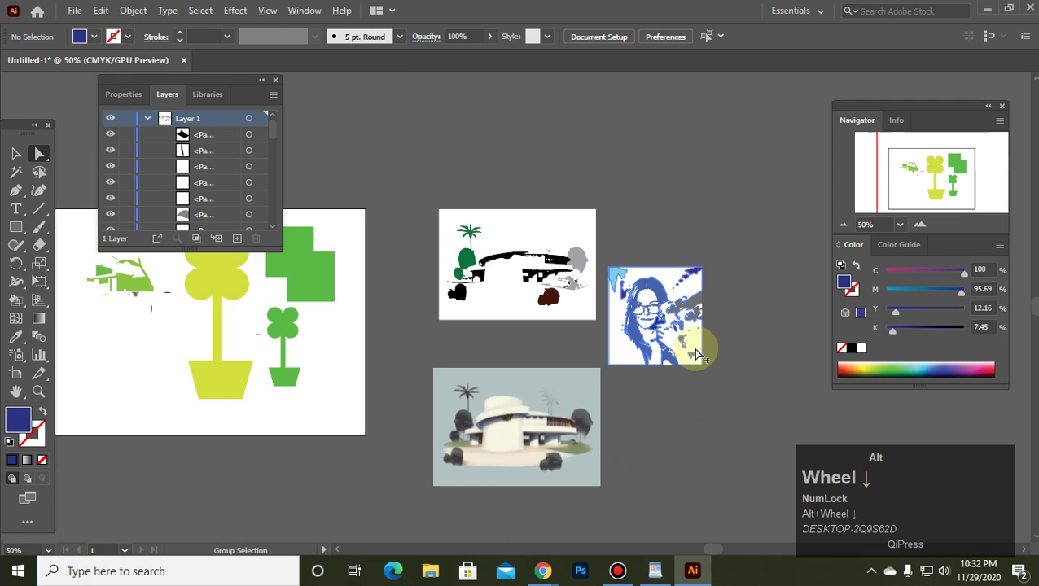
alt+scroll(696, 354, down, 2)
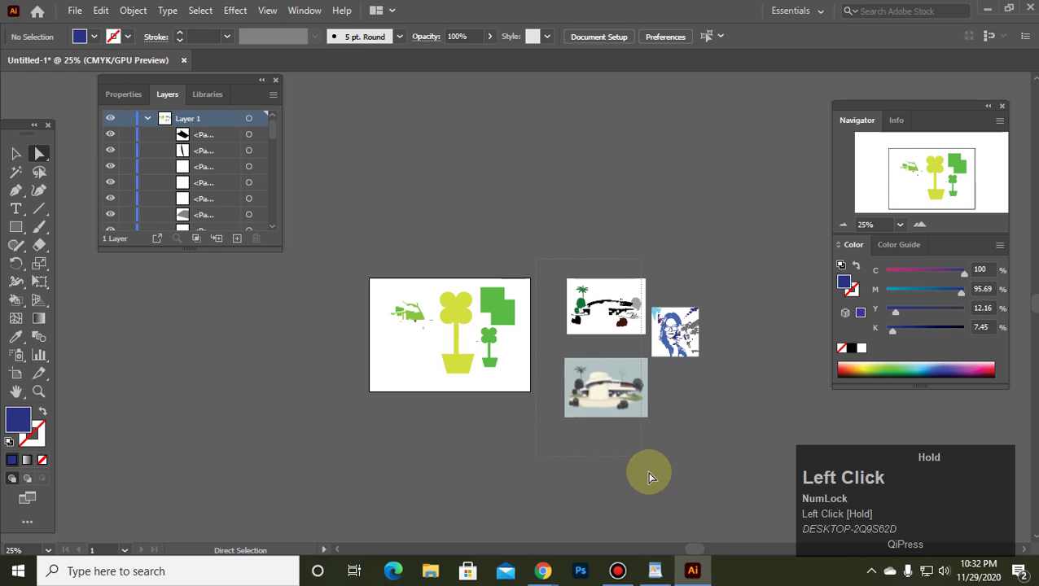
drag(649, 475, 648, 475)
key(Delete)
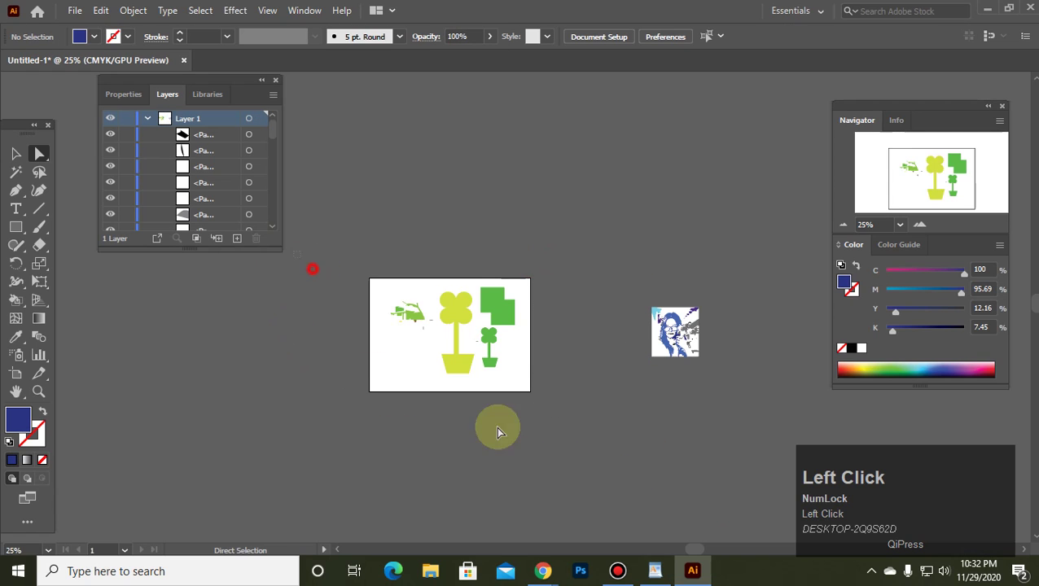
Delete all the green and yellow artwork from the artboard.
scroll(496, 426, down, 1)
click(464, 377)
click(441, 343)
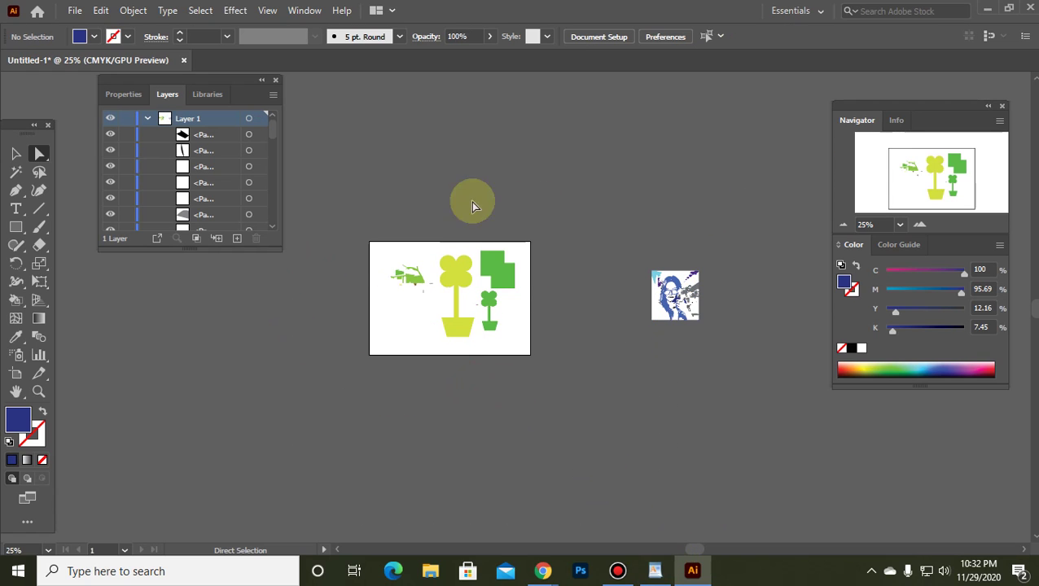
drag(327, 220, 556, 459)
key(Delete)
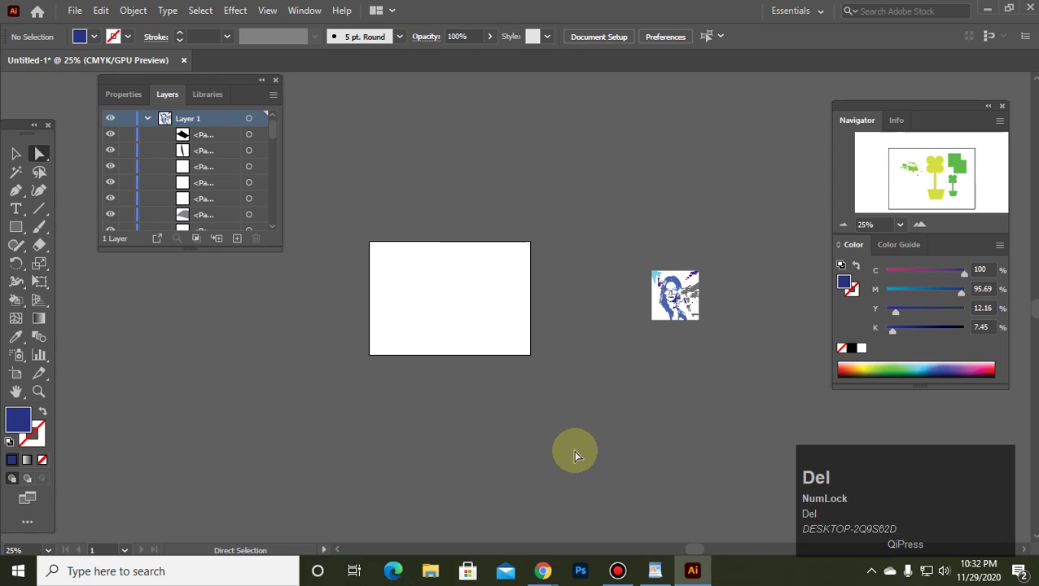
Move the whole traced portrait into the upper-left corner of the empty artboard and deselect it.
drag(624, 226, 755, 413)
drag(675, 297, 401, 264)
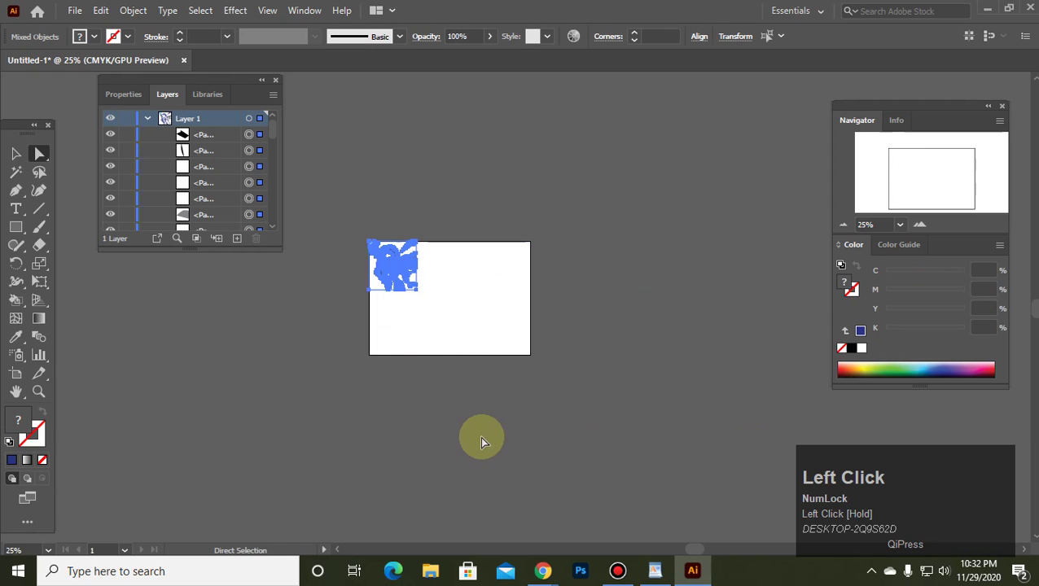
click(479, 445)
Place the image aaa on the artboard as an embedded picture, with Link turned off.
click(74, 11)
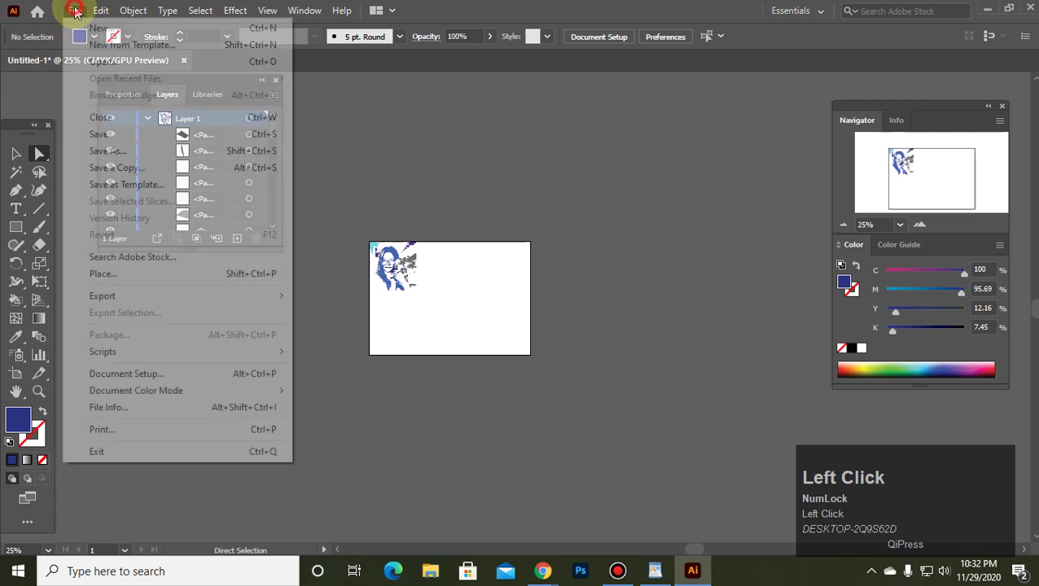
click(102, 275)
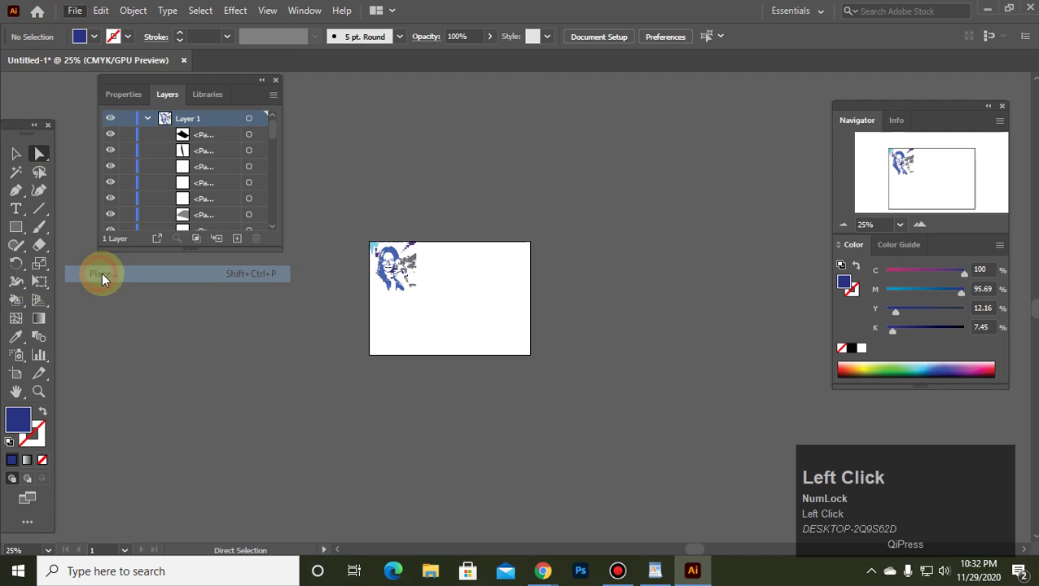
click(259, 262)
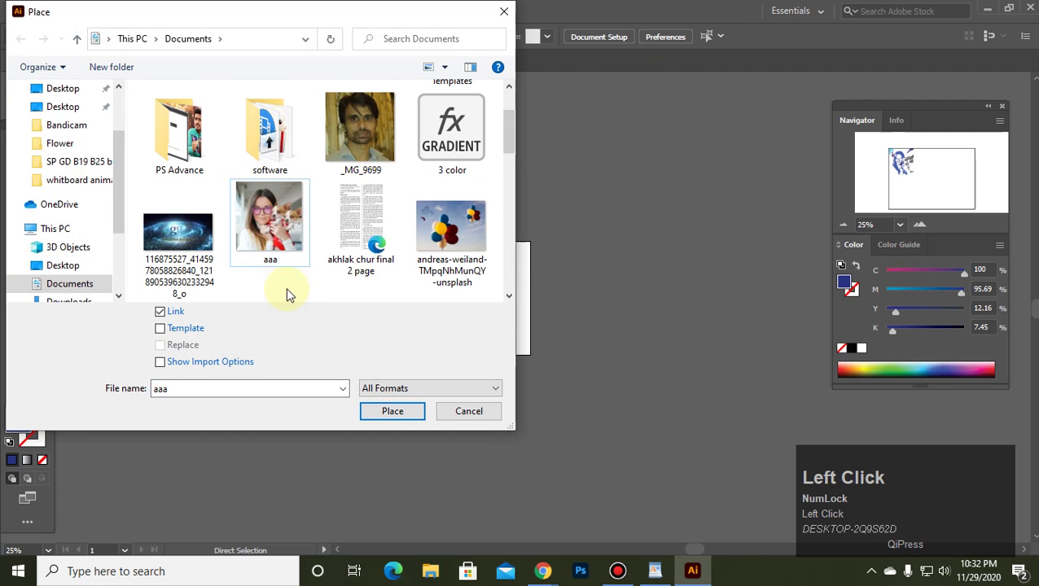
click(178, 312)
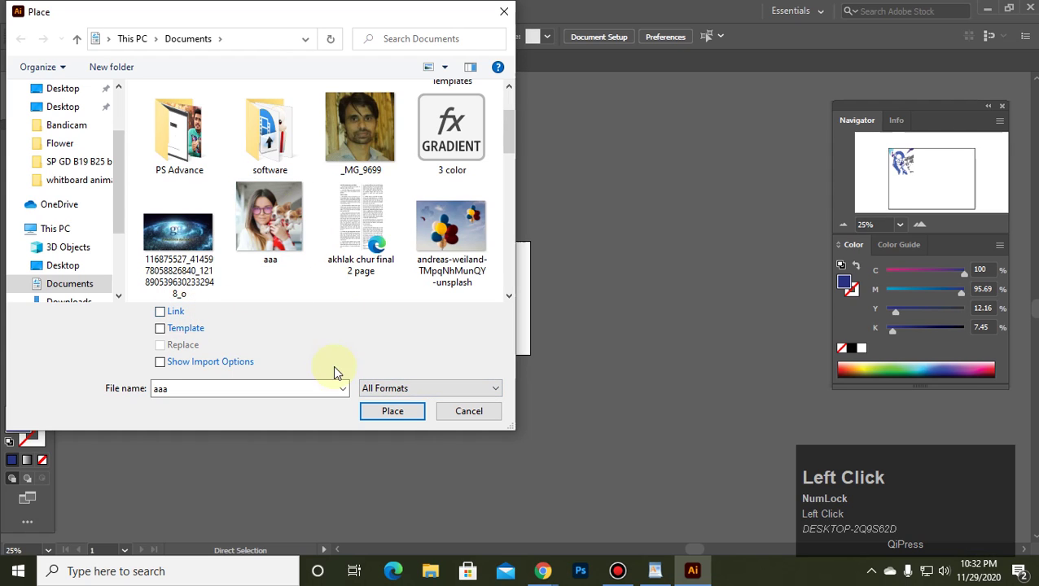
click(392, 411)
drag(440, 247, 515, 347)
Shift the placed photo to the right and enlarge the traced portrait to the full height of the artboard.
mouse_move(482, 289)
mouse_down()
mouse_move(602, 307)
mouse_move(536, 304)
mouse_up()
mouse_move(373, 242)
mouse_down()
mouse_move(466, 362)
mouse_move(425, 293)
mouse_move(476, 375)
mouse_up()
click(15, 154)
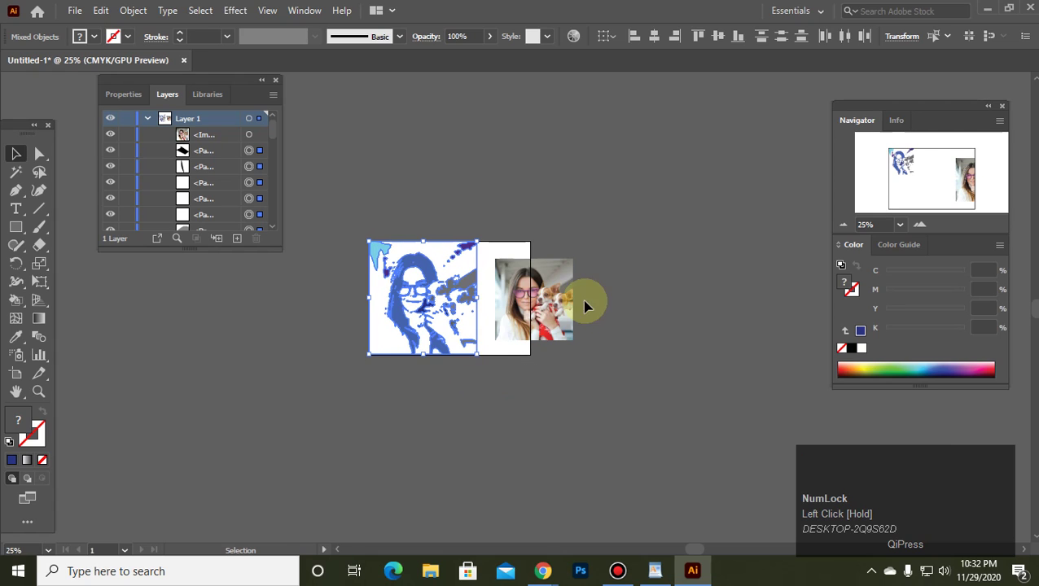
Align the photo flush with the traced portrait's right edge and enlarge it to the same height.
click(556, 301)
drag(556, 301, 521, 263)
drag(554, 321, 583, 368)
click(541, 424)
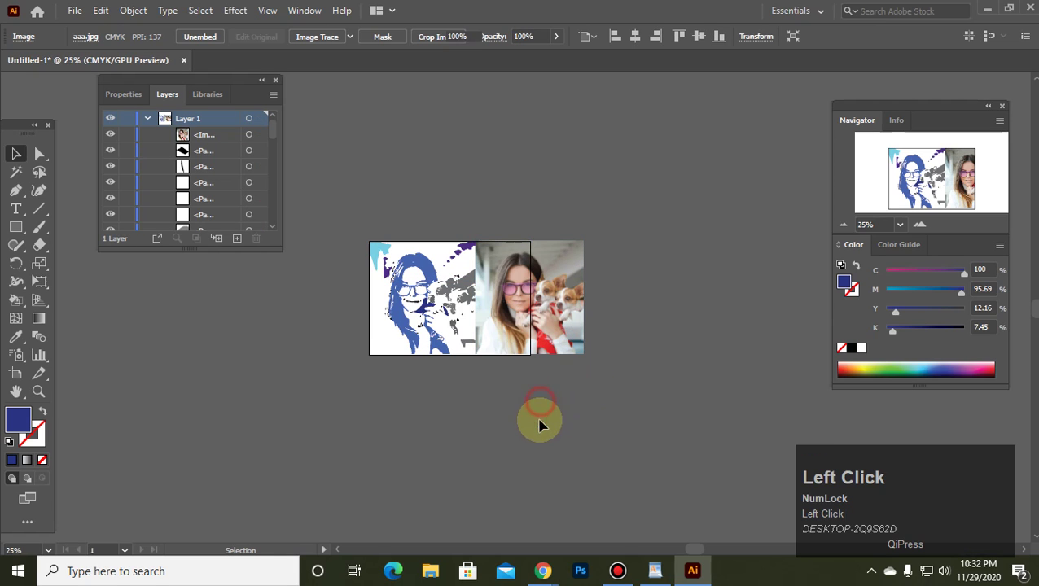
click(535, 282)
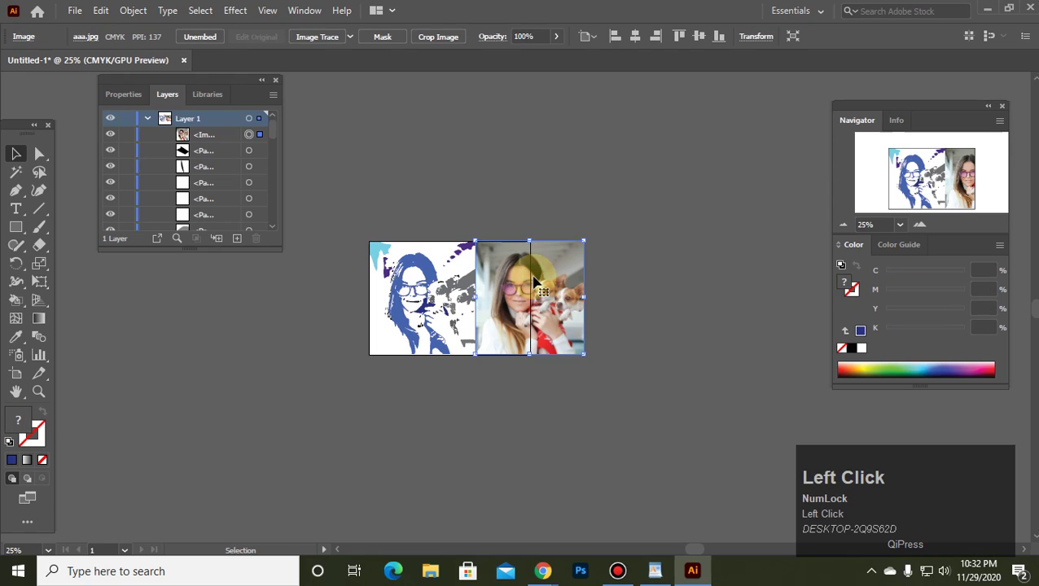
drag(530, 273, 494, 296)
click(371, 371)
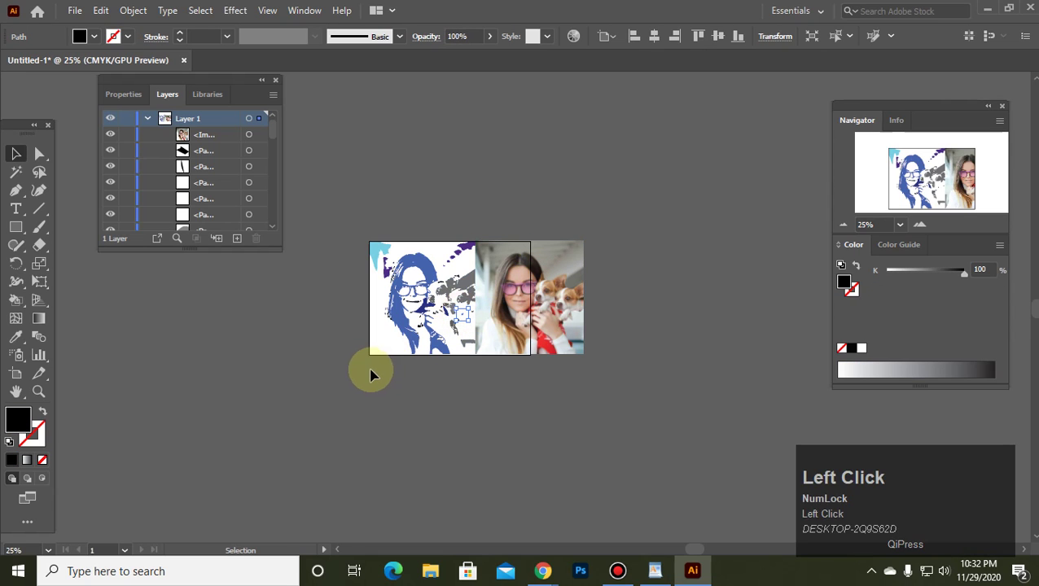
Widen the artboard to 395.925 mm so it spans both pictures, and clear the selection.
click(16, 375)
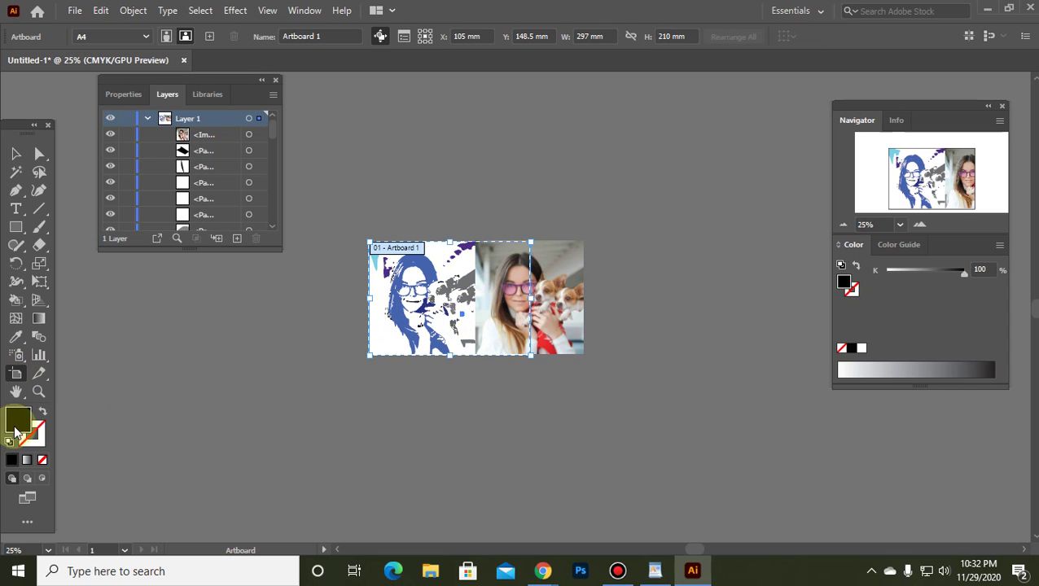
drag(530, 300, 584, 302)
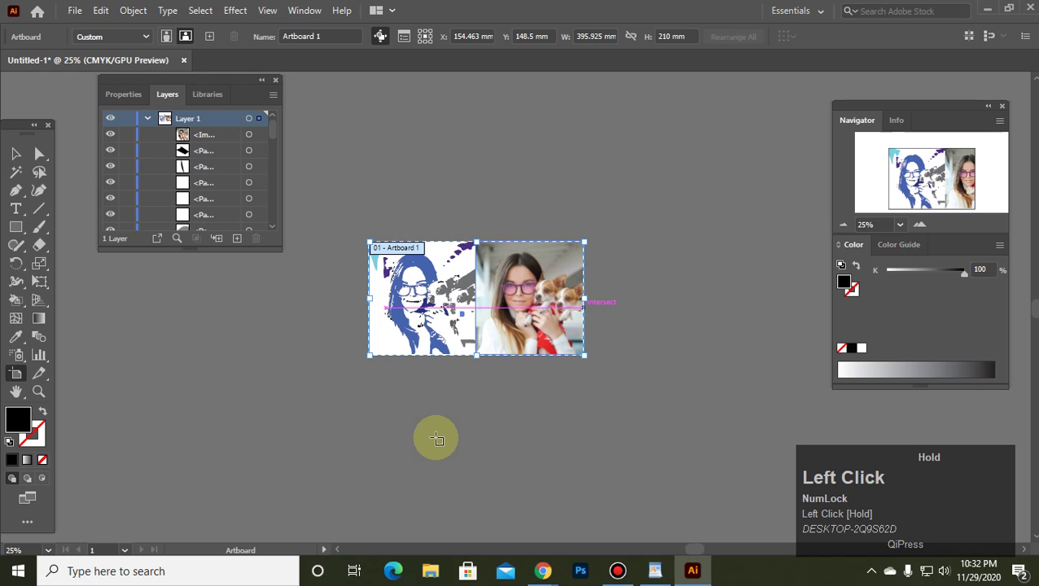
click(16, 153)
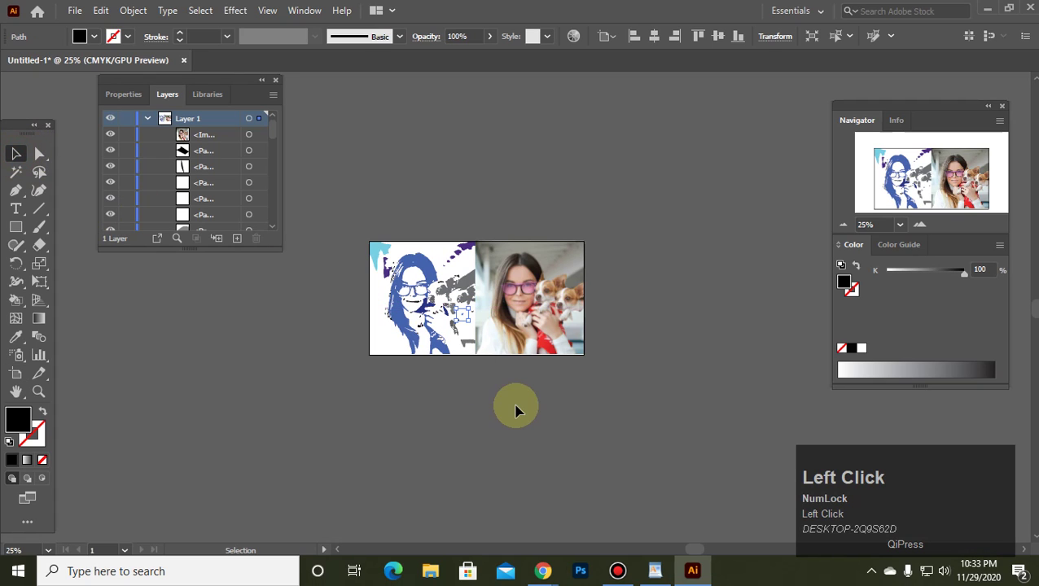
click(517, 412)
Enlarge both portraits together to about 609 × 323 mm and extend the artboard around them to about 611 × 324 mm.
drag(355, 220, 683, 444)
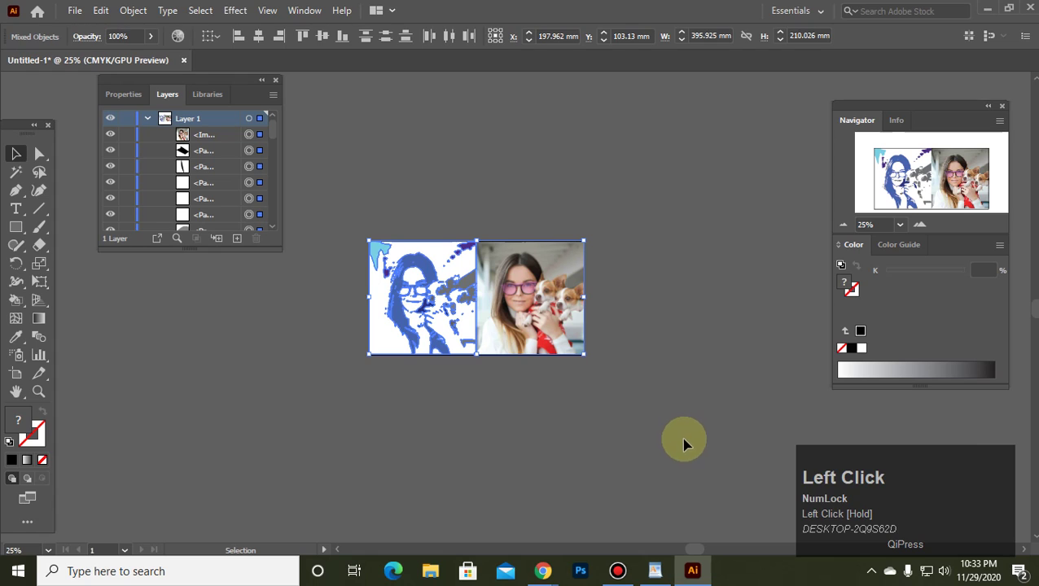
drag(582, 353, 697, 474)
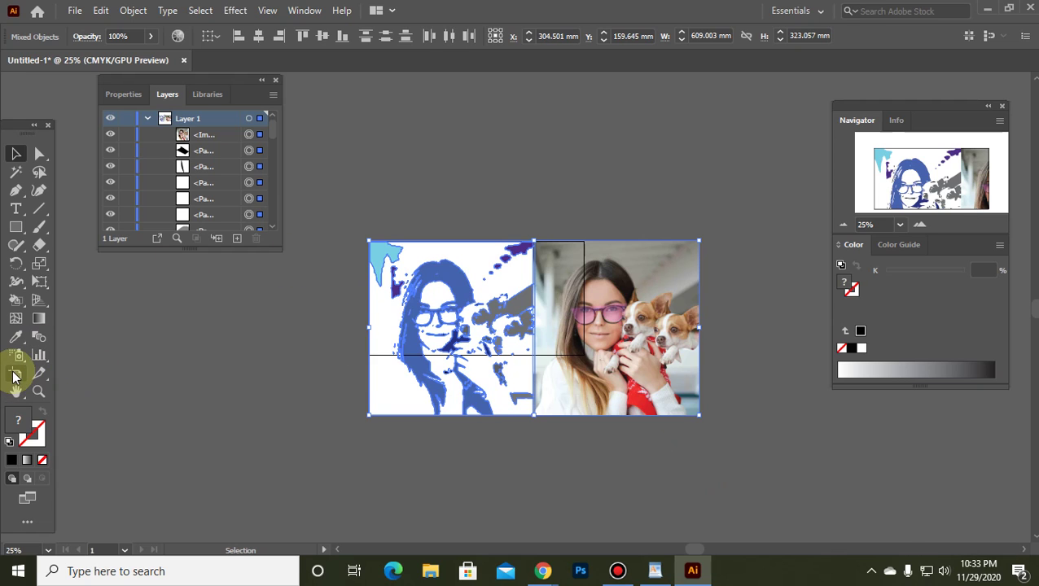
click(16, 373)
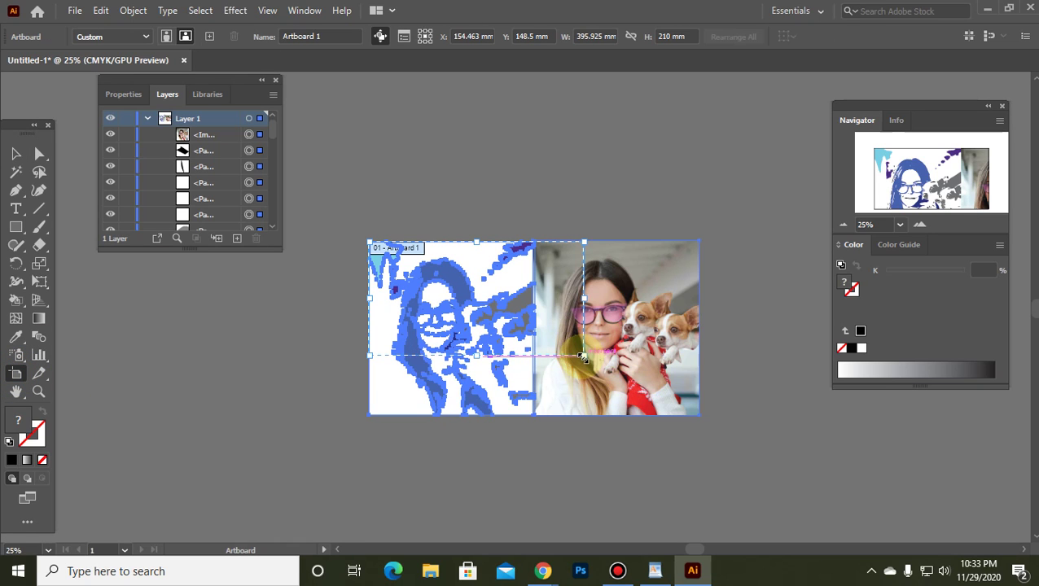
drag(581, 357, 667, 423)
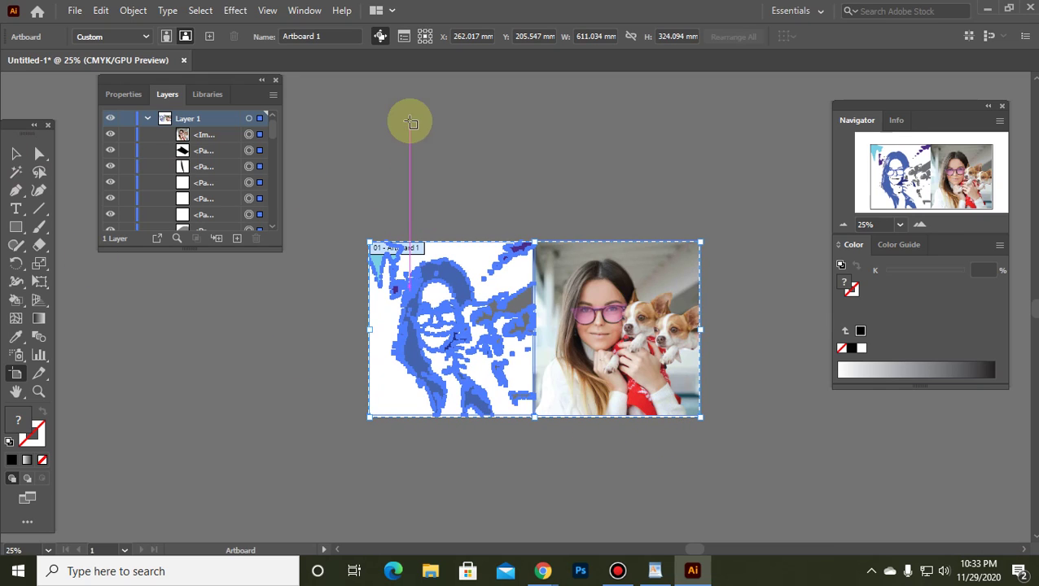
click(16, 153)
click(470, 153)
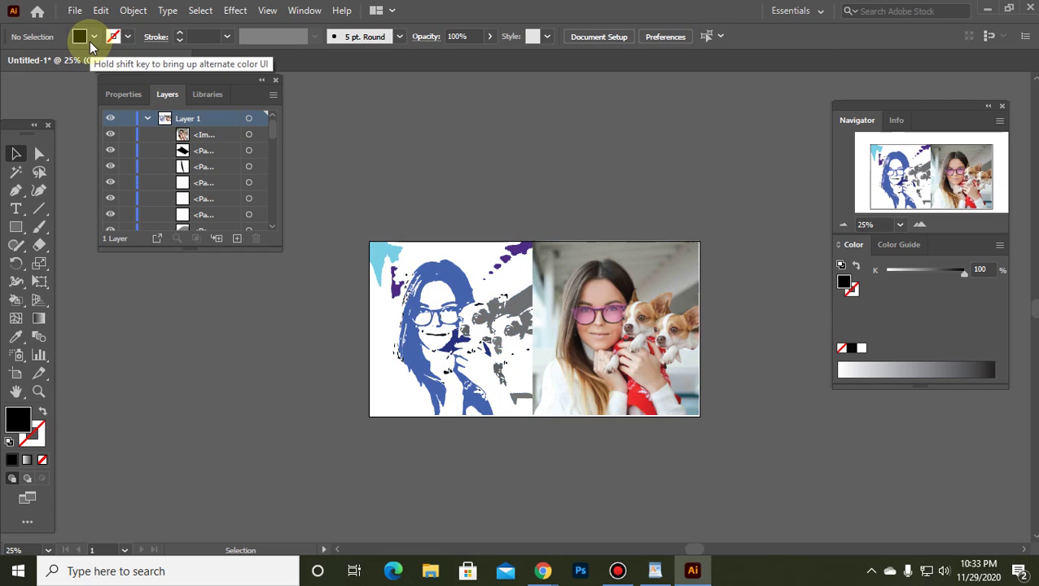
Open Save for Web (Legacy) for the artwork and set the output to JPEG at 100% quality.
click(72, 11)
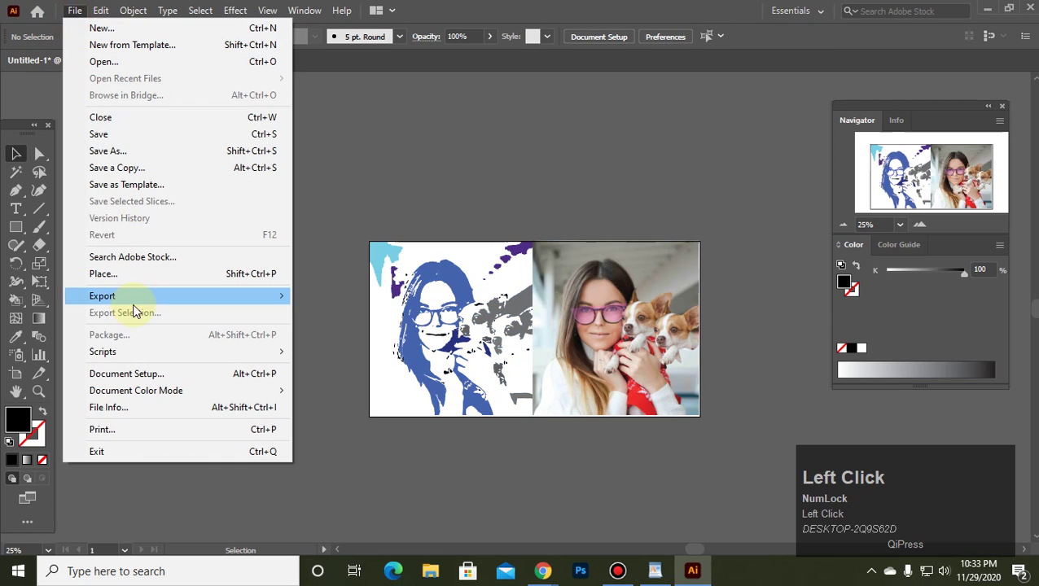
mouse_move(142, 296)
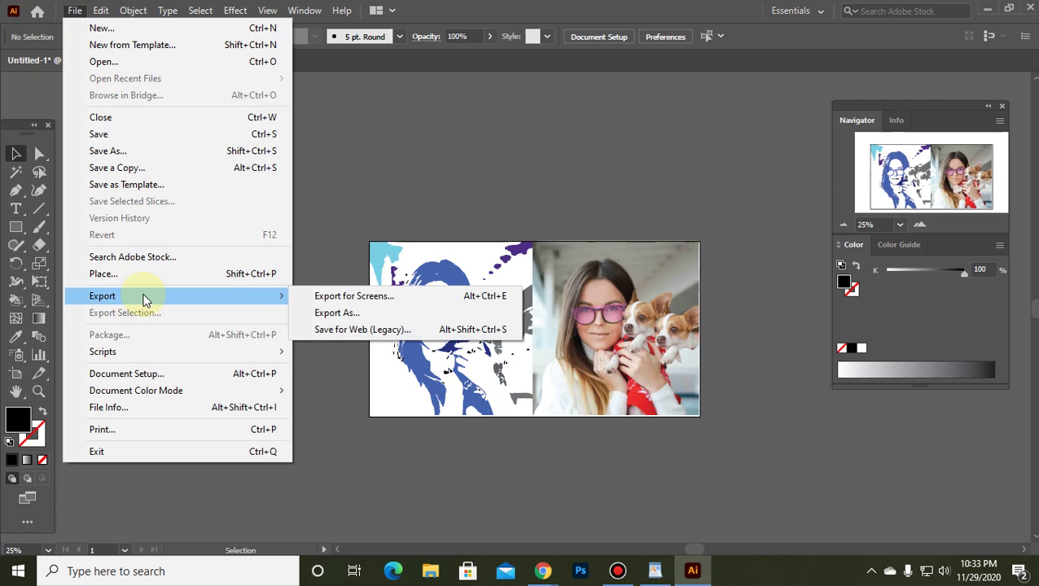
click(357, 328)
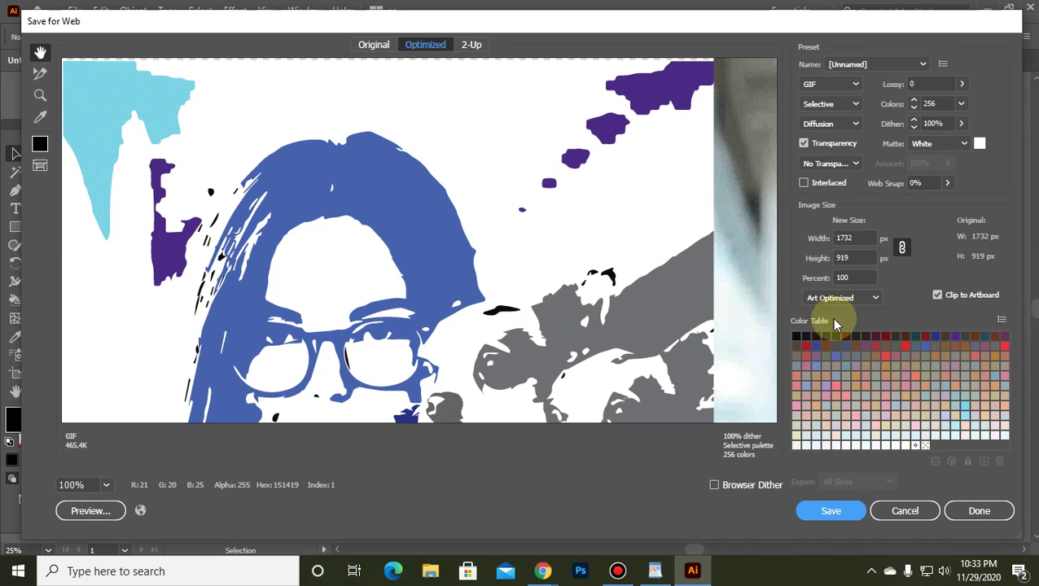
click(830, 509)
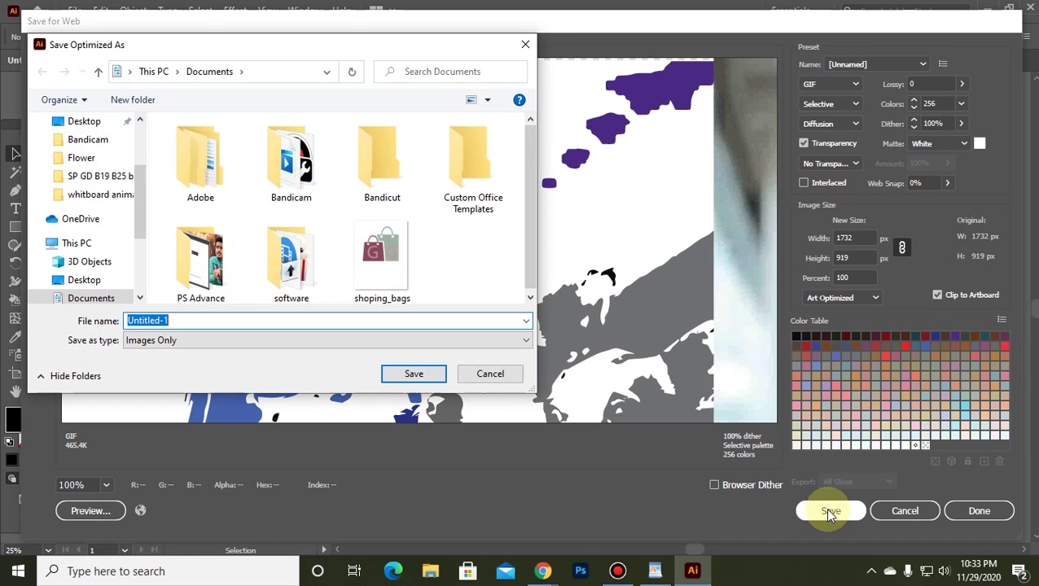
click(493, 374)
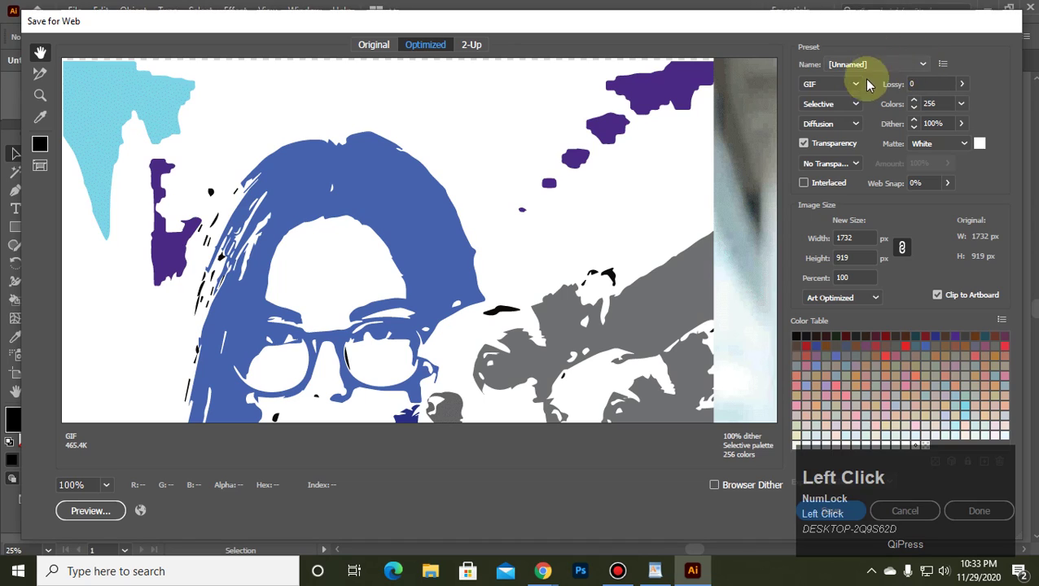
click(855, 85)
click(839, 120)
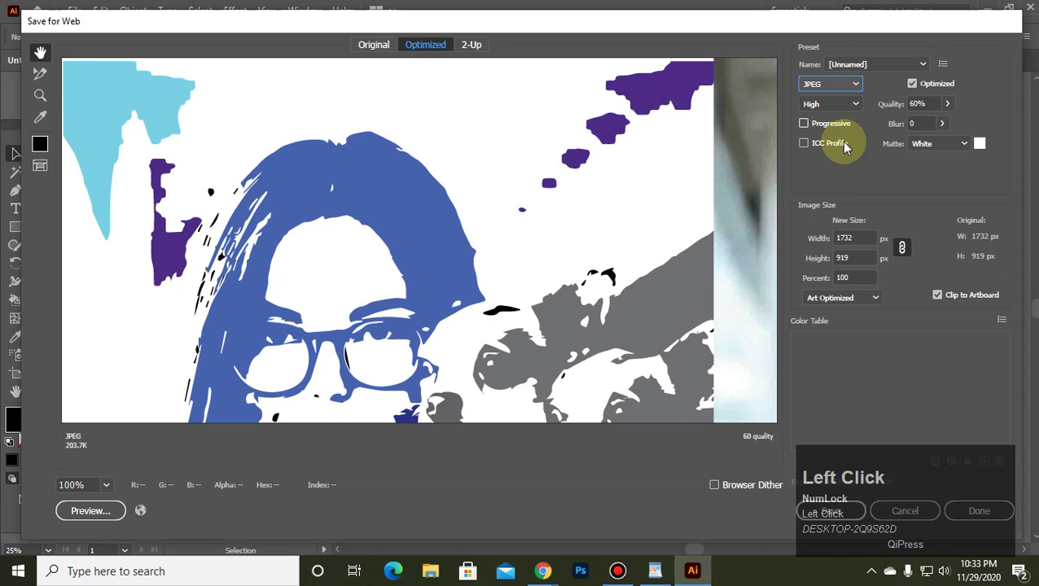
click(946, 103)
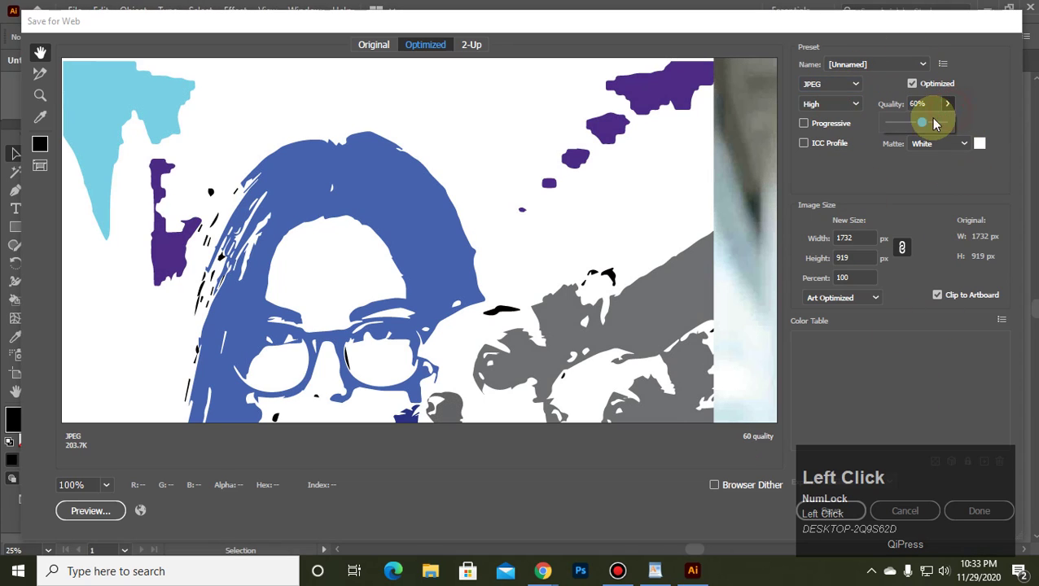
drag(920, 123, 1001, 123)
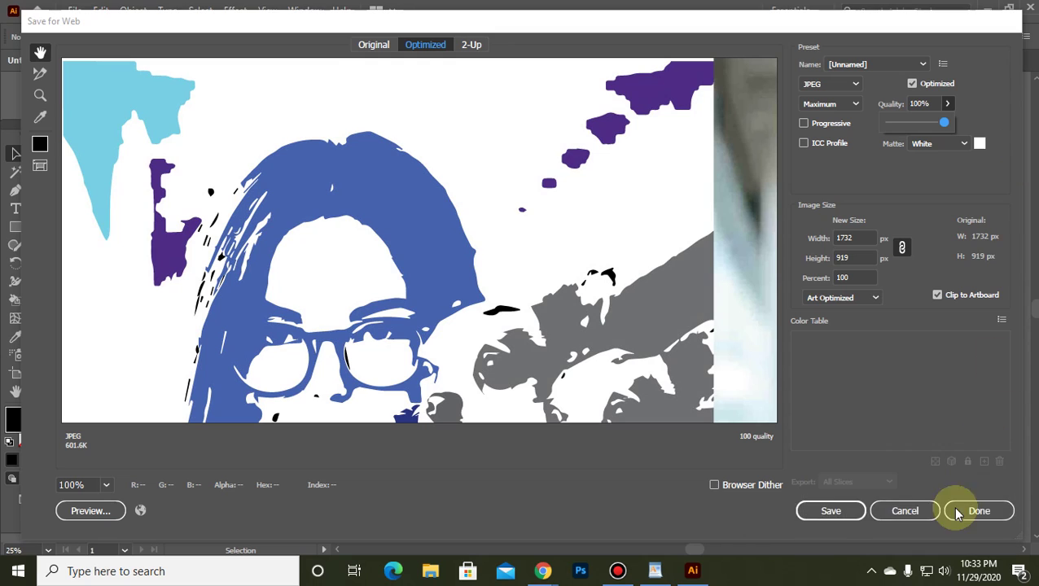
Save the optimized JPEG in the Documents folder under the file name "class63 B5 6 8 9".
click(832, 513)
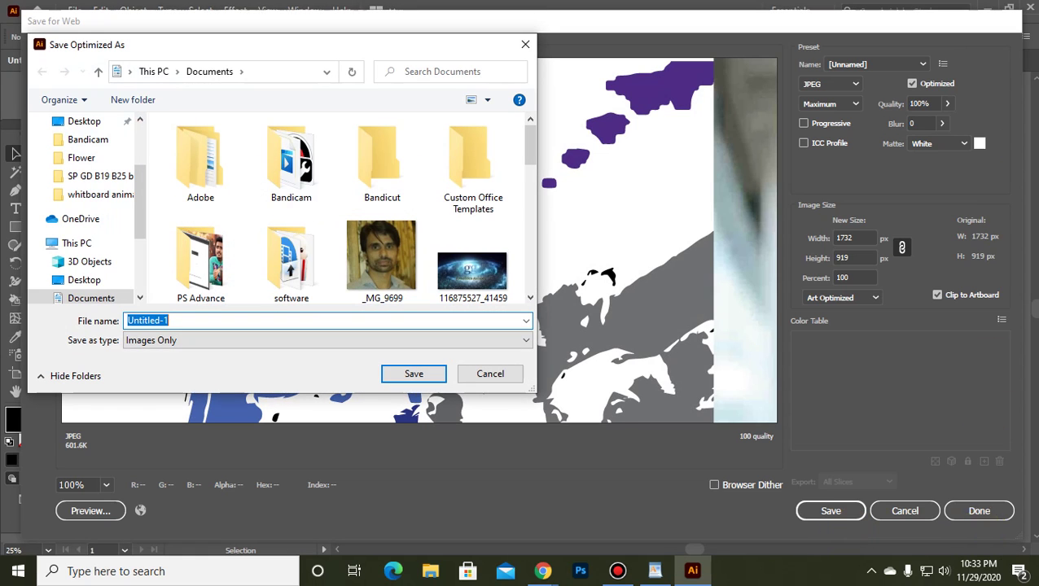
text(class)
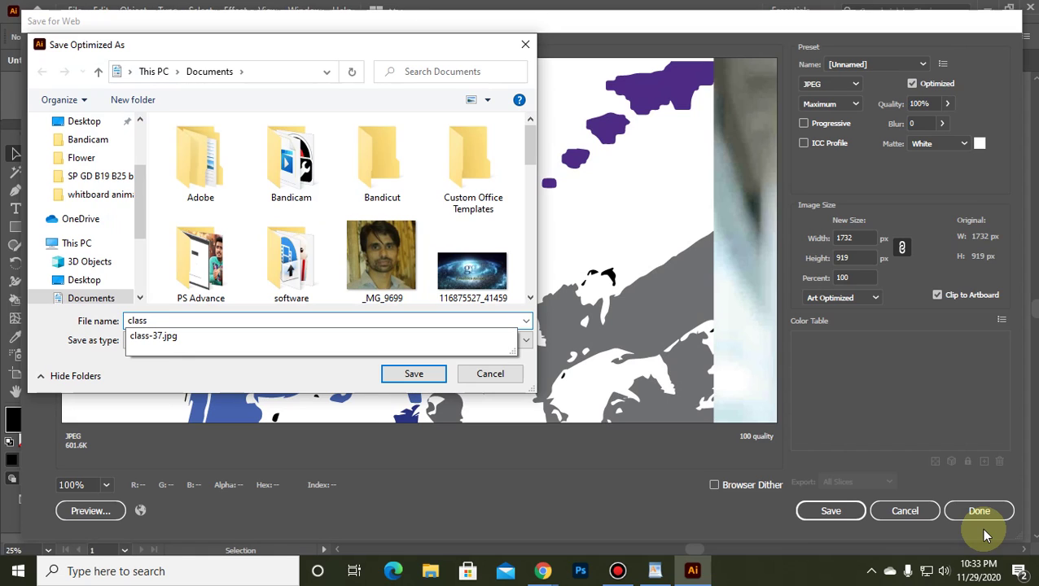
text(6)
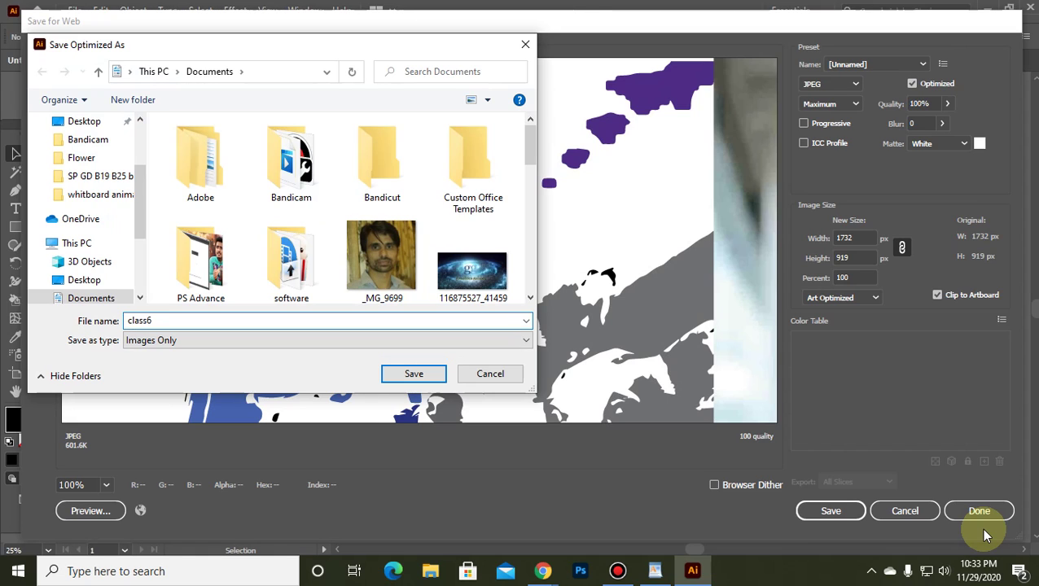
text(3 B)
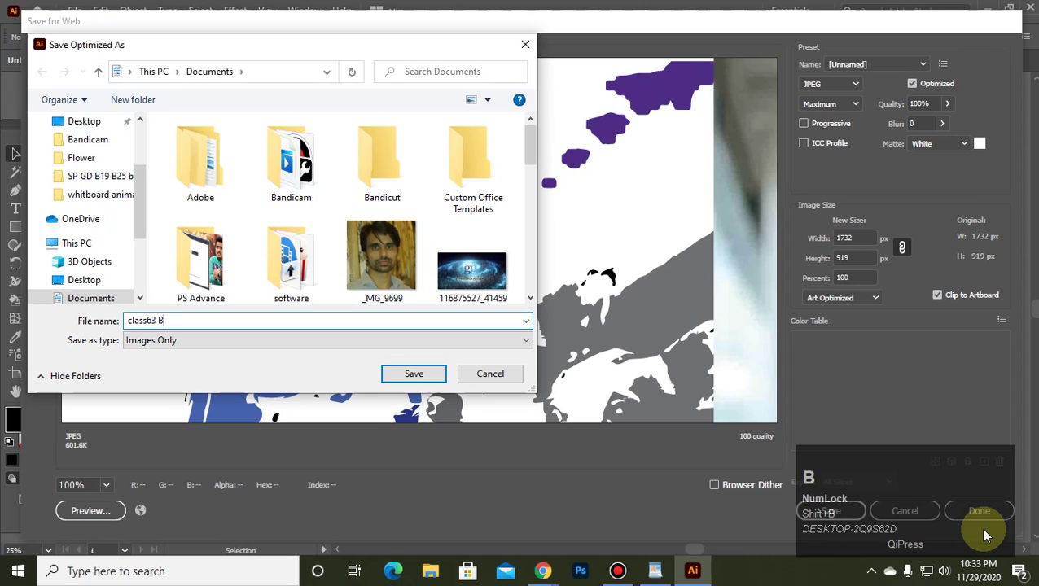
text(5 6 8 9)
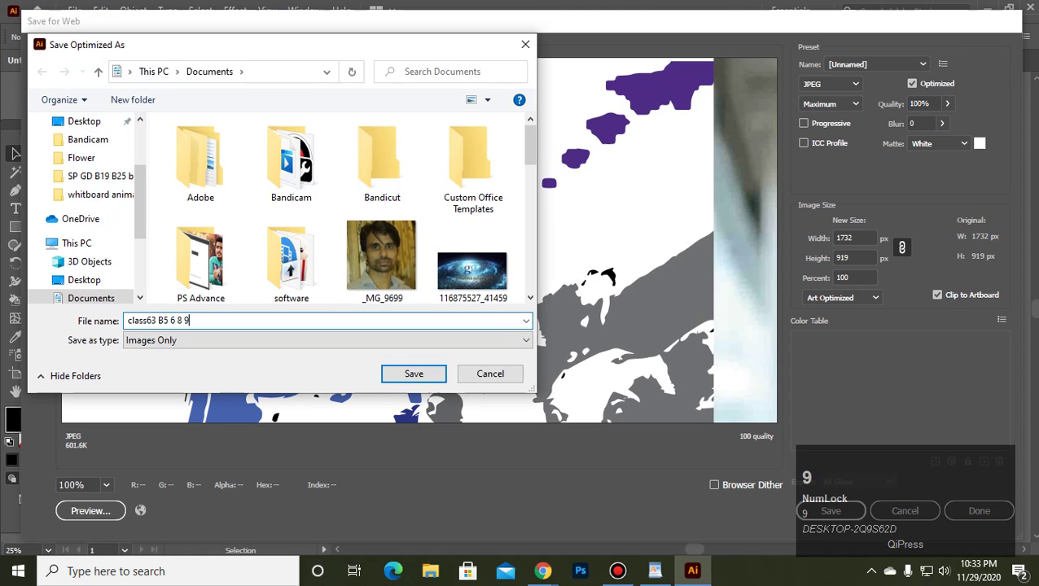
click(412, 373)
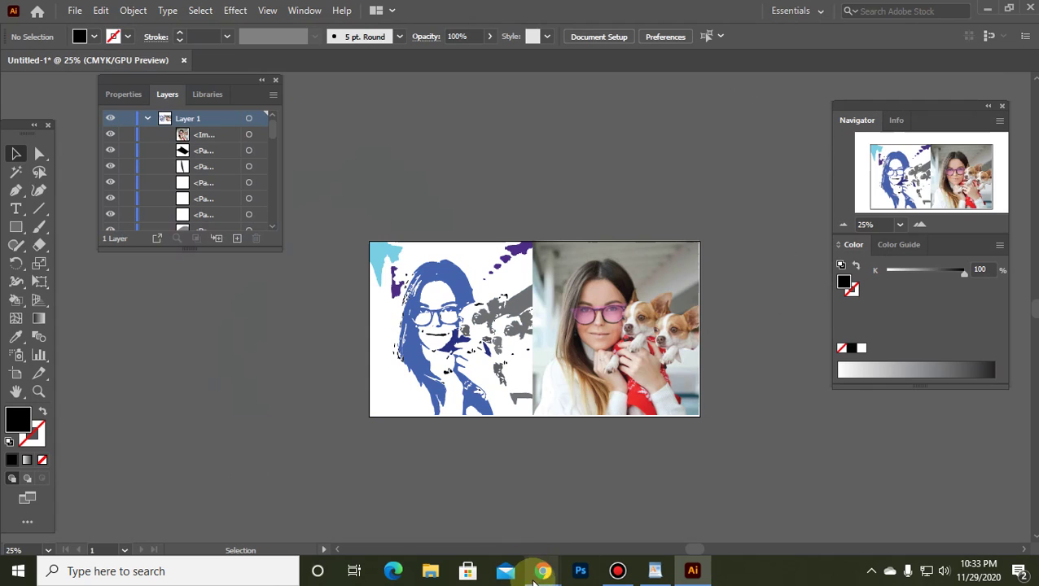
Switch to the Google Meet call in Chrome, admit the waiting participant, and minimize the browser to return to Illustrator.
click(542, 571)
click(461, 543)
click(218, 12)
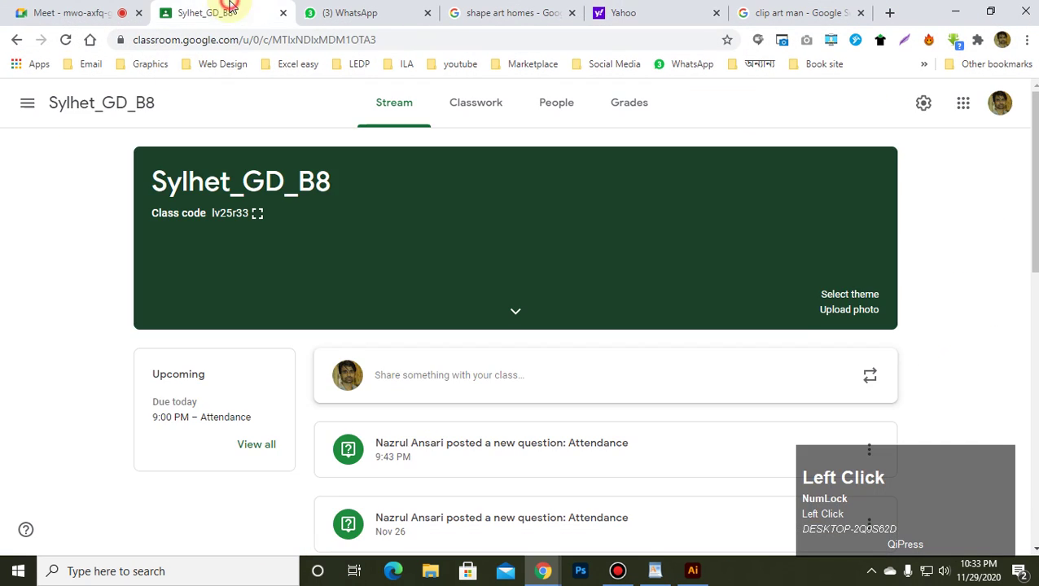
click(90, 12)
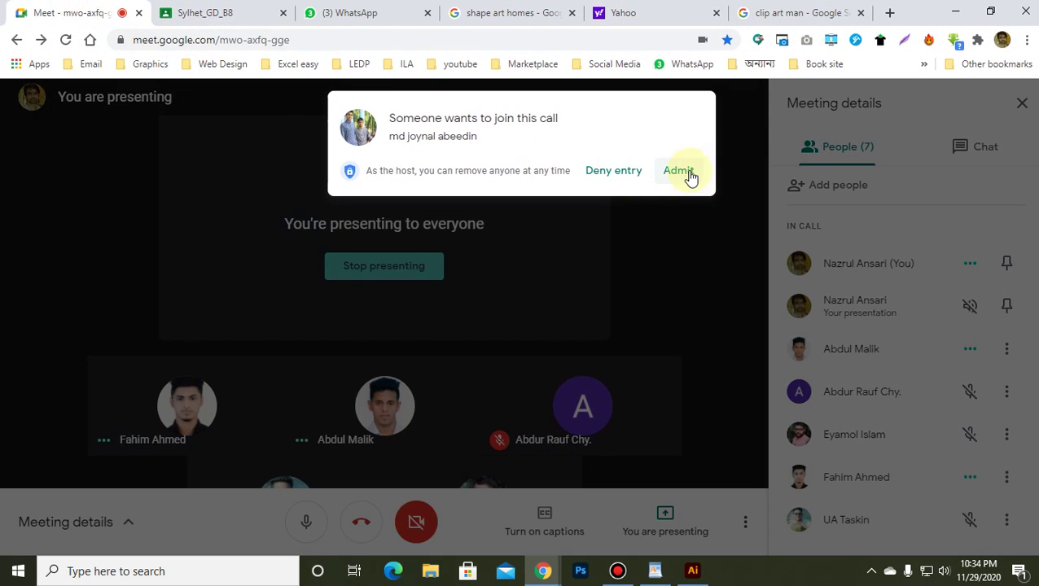
click(682, 173)
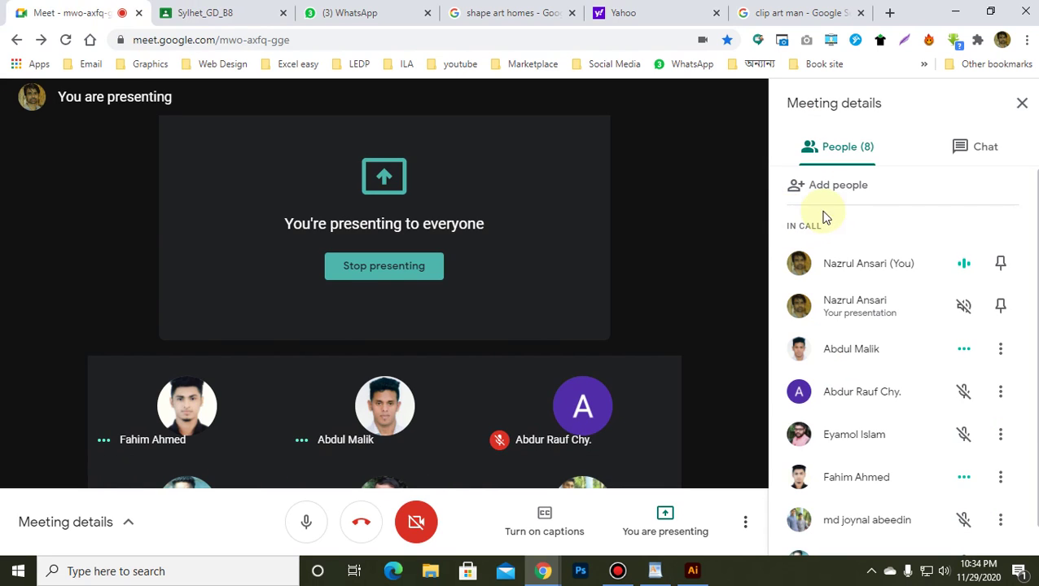
click(954, 12)
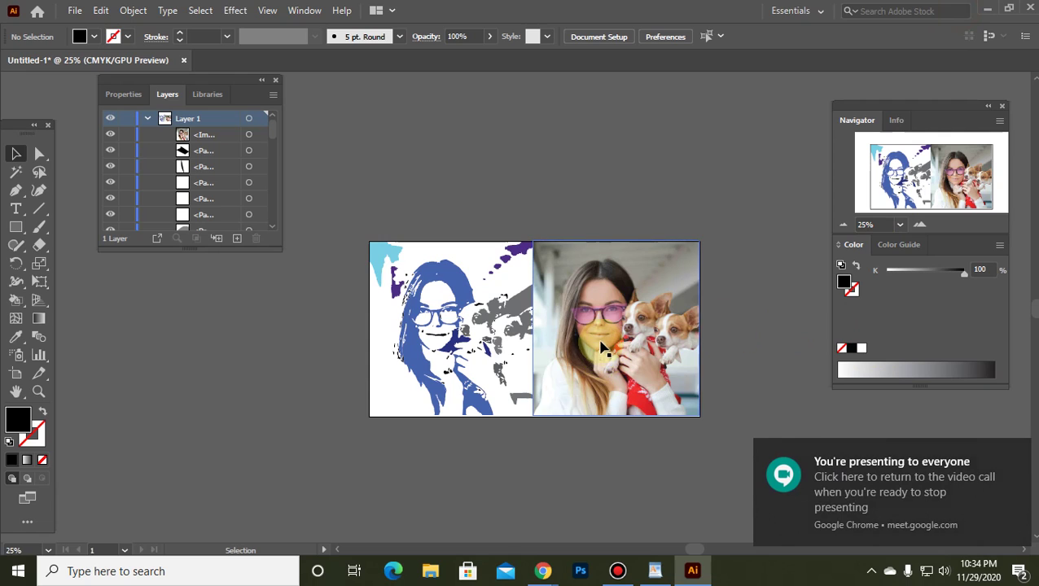
Collapse the floating Properties, Layers and Libraries panel group to uncover the artwork, leaving both portraits deselected.
scroll(601, 346, up, 2)
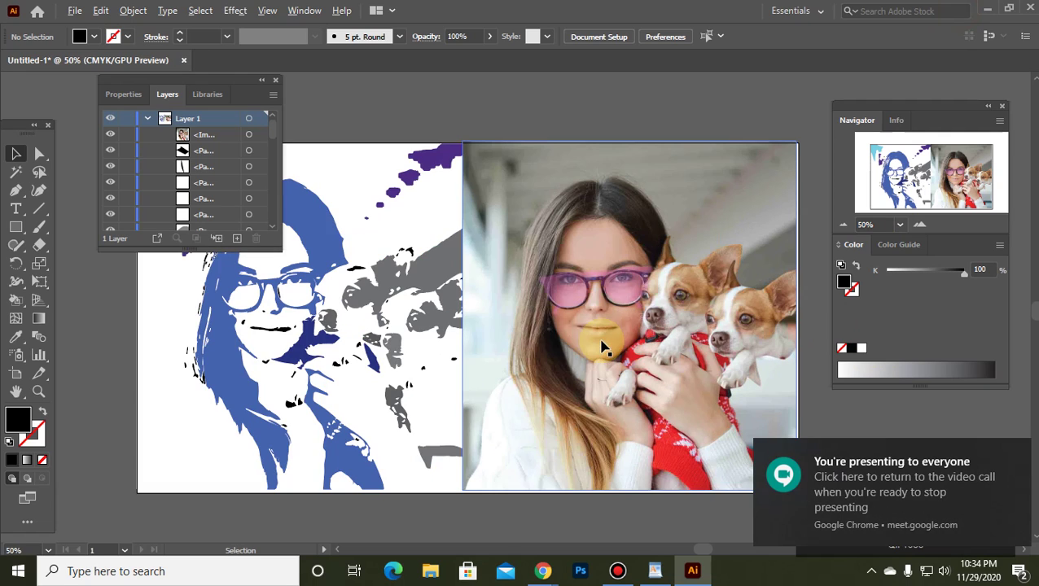
click(261, 79)
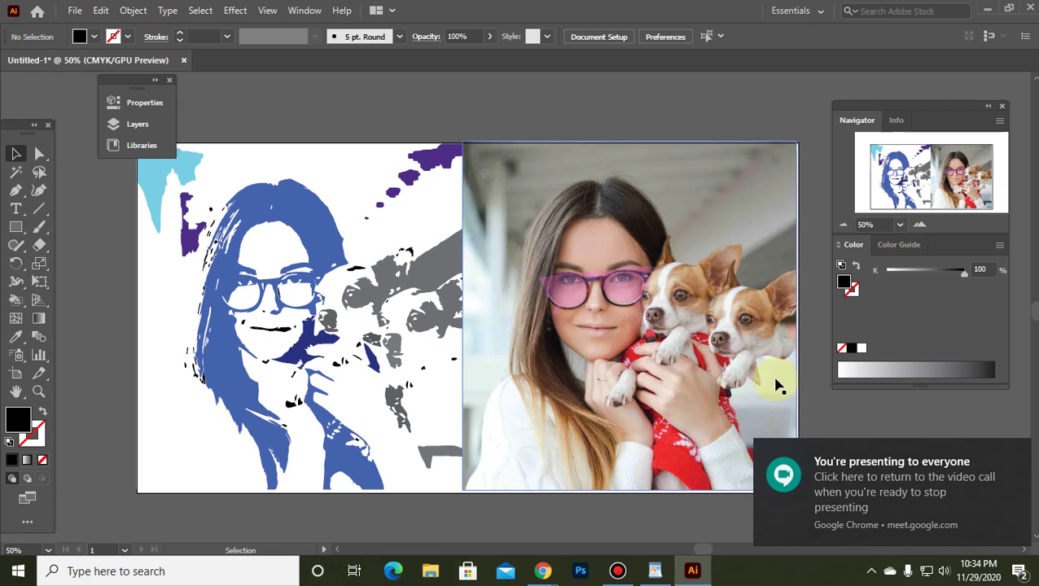
scroll(529, 347, down, 2)
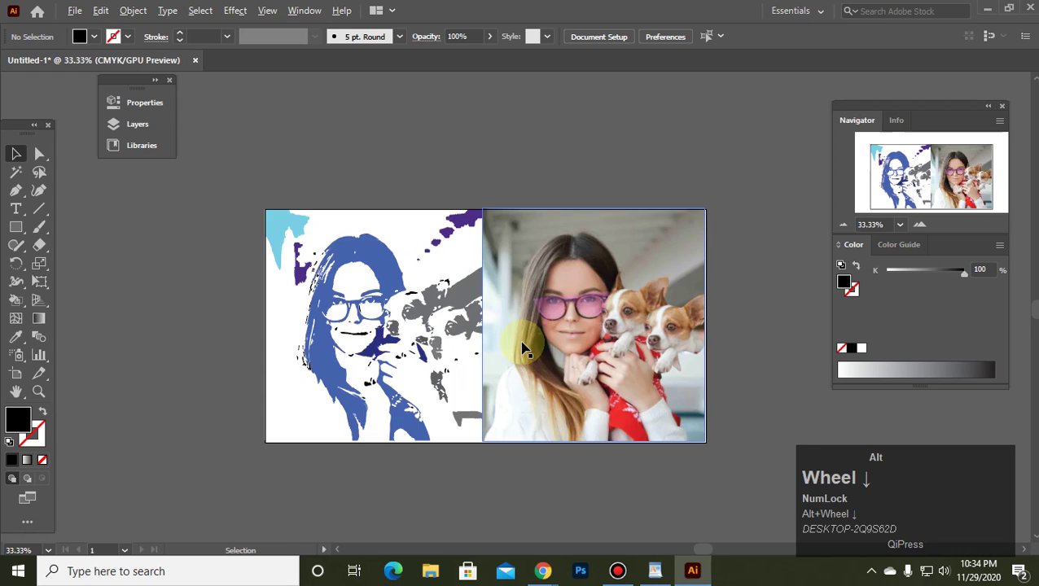
drag(301, 206, 691, 485)
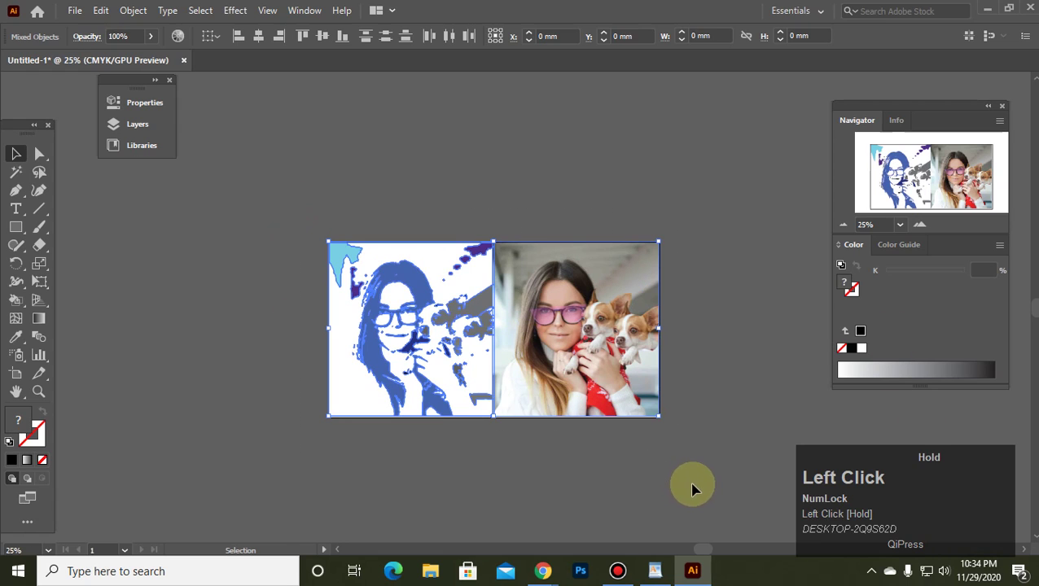
click(146, 241)
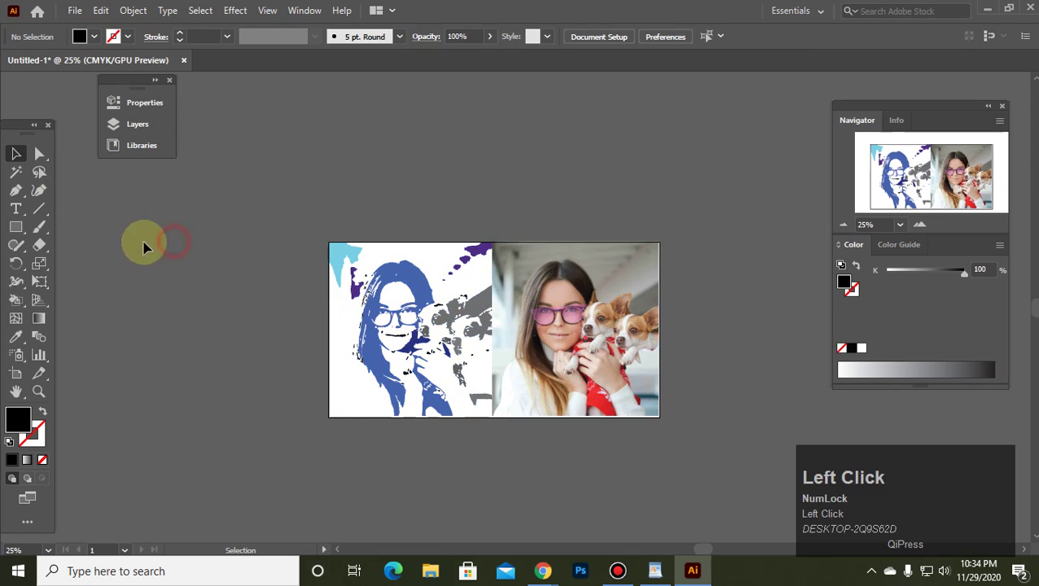
click(74, 10)
click(987, 8)
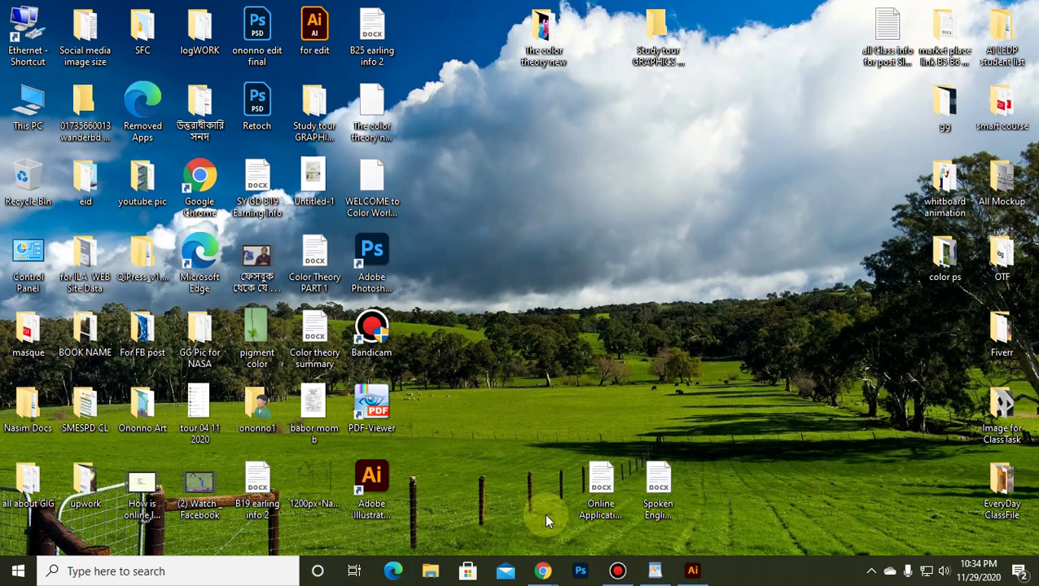
click(693, 571)
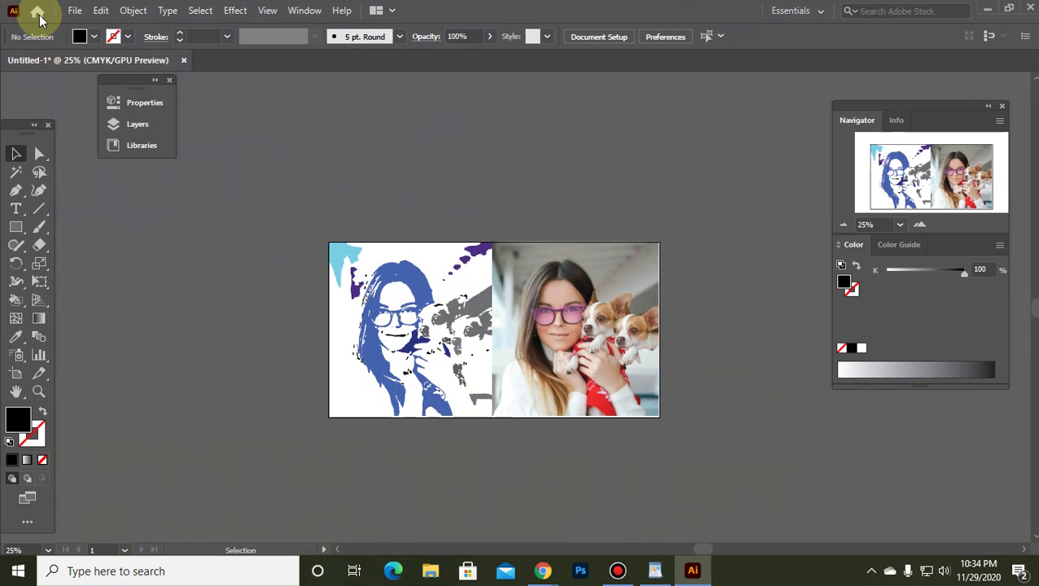
Reopen Save for Web (Legacy), copy the exported class63-B5-6-8-9 image from its Documents file browser, and cancel without saving again.
click(74, 11)
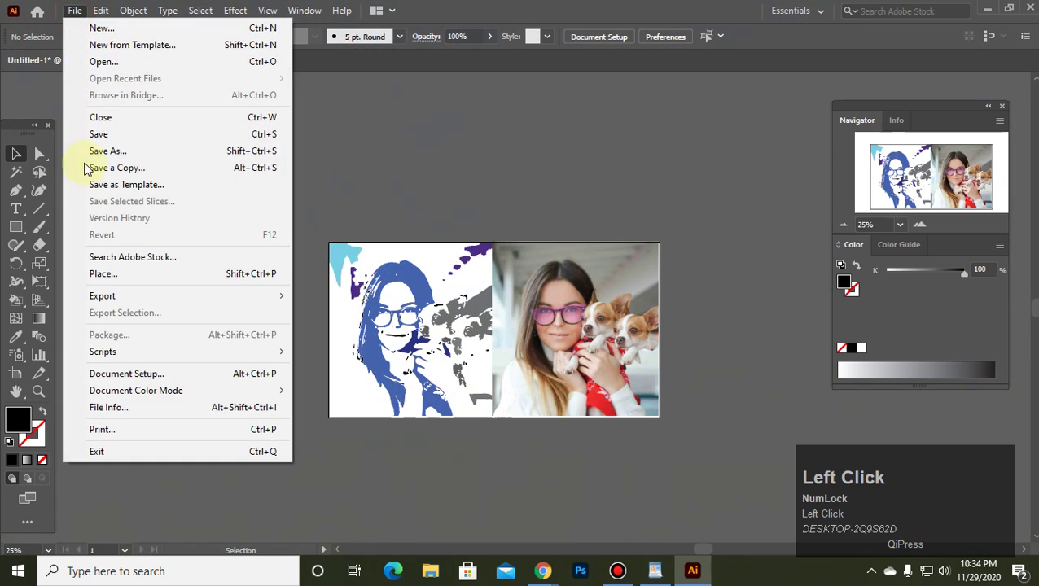
click(157, 297)
click(358, 329)
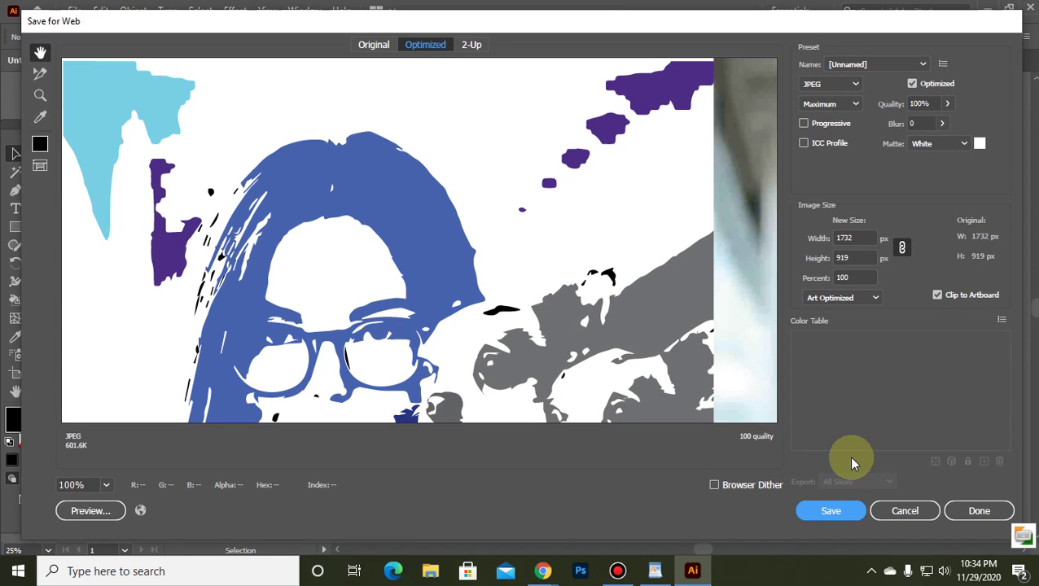
click(830, 512)
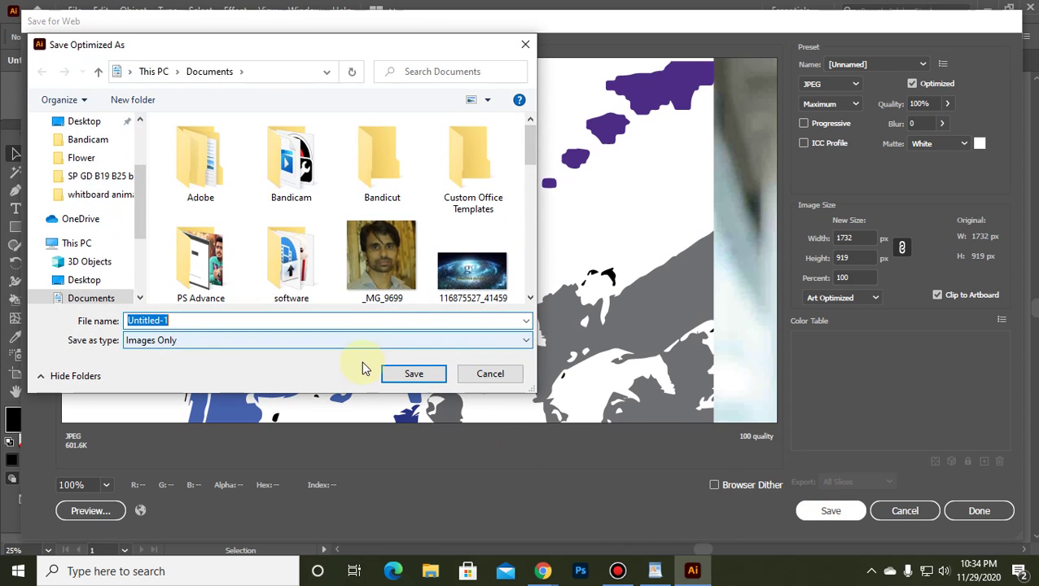
drag(529, 155, 514, 180)
click(472, 213)
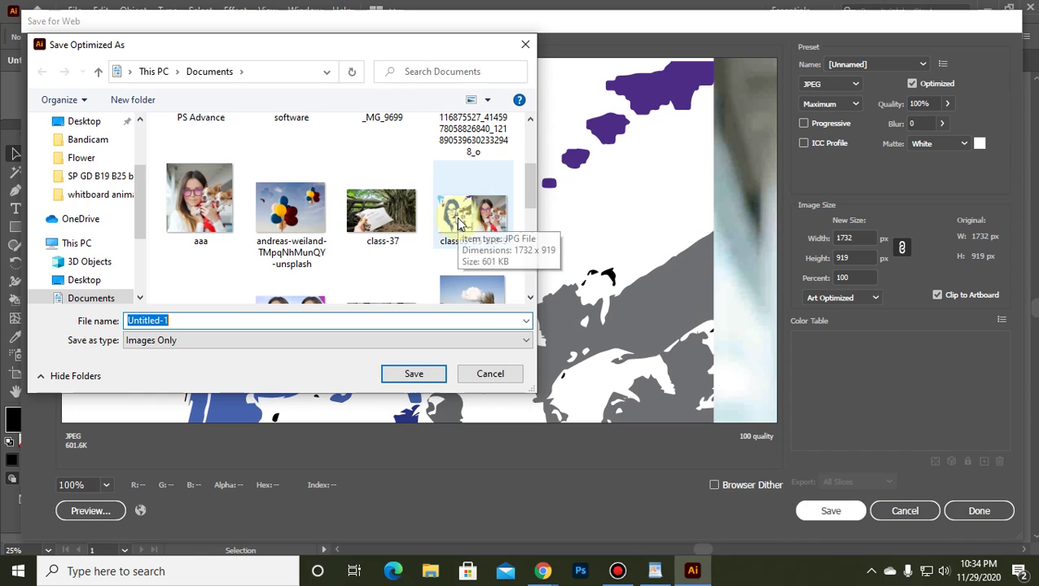
right_click(458, 216)
click(493, 464)
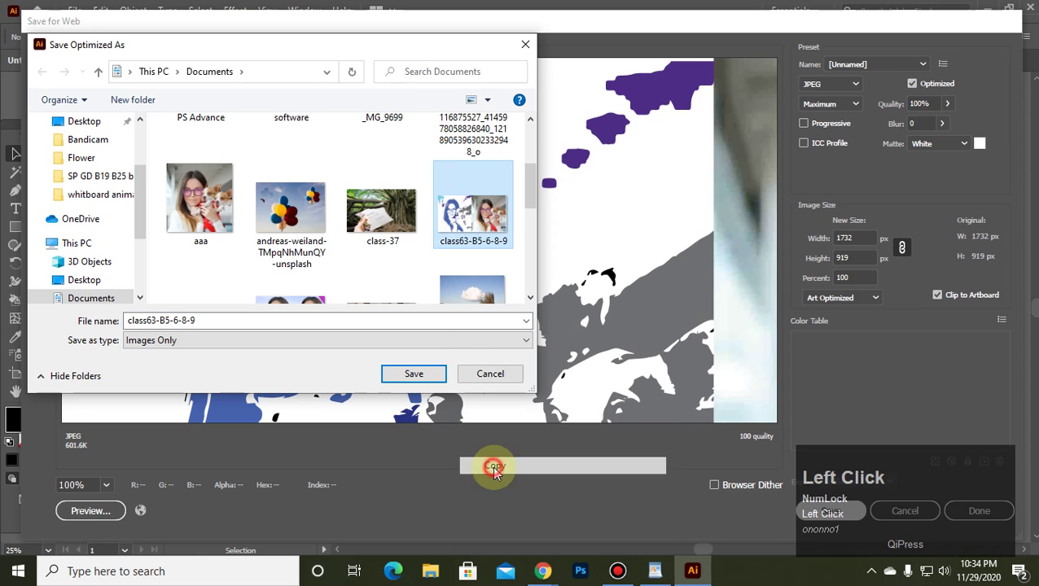
click(500, 379)
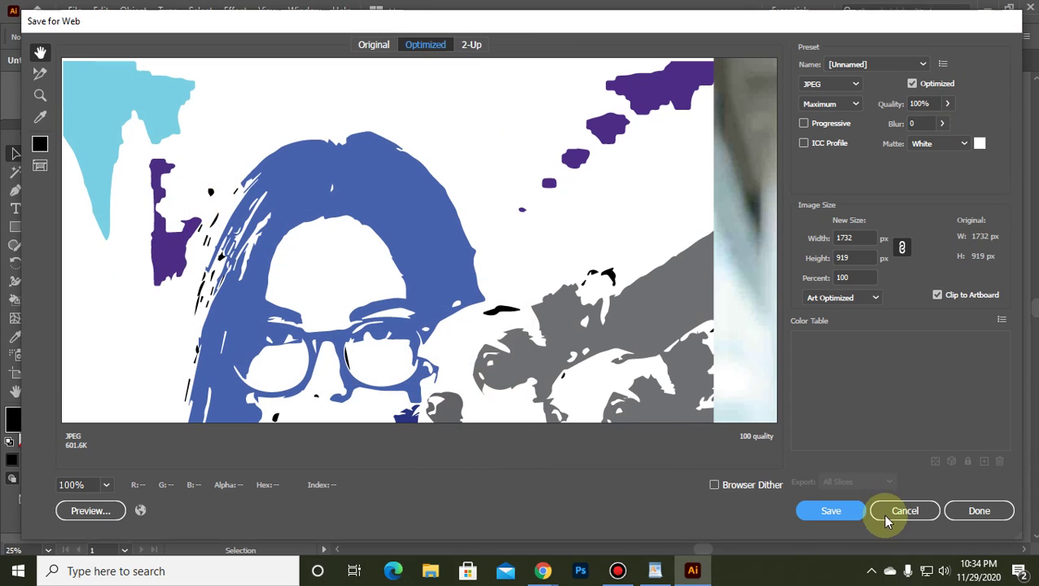
click(982, 505)
click(913, 509)
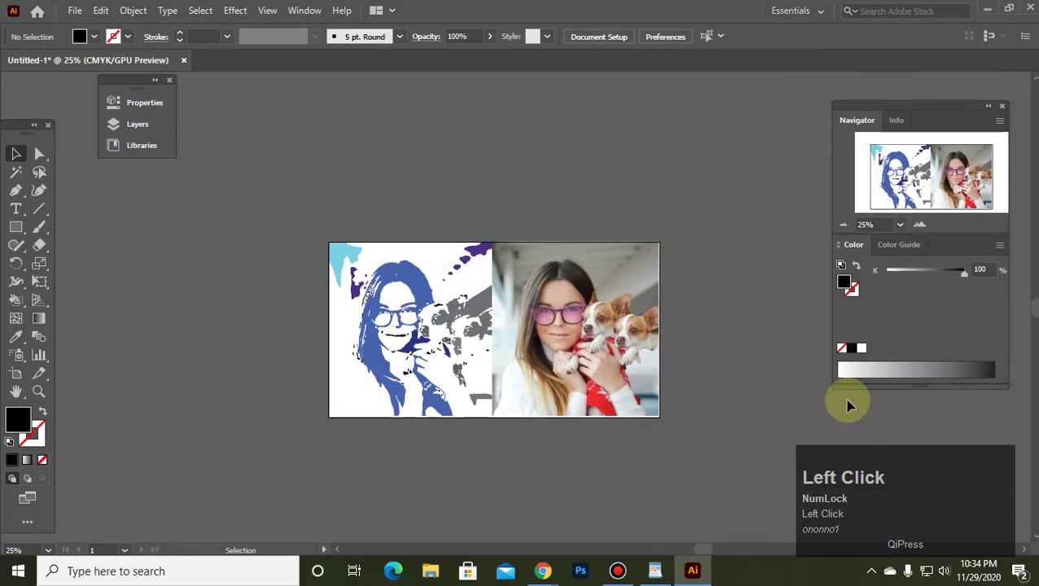
Minimize Illustrator and paste the copied class63-B5-6-8-9 image onto the desktop.
click(985, 10)
right_click(509, 204)
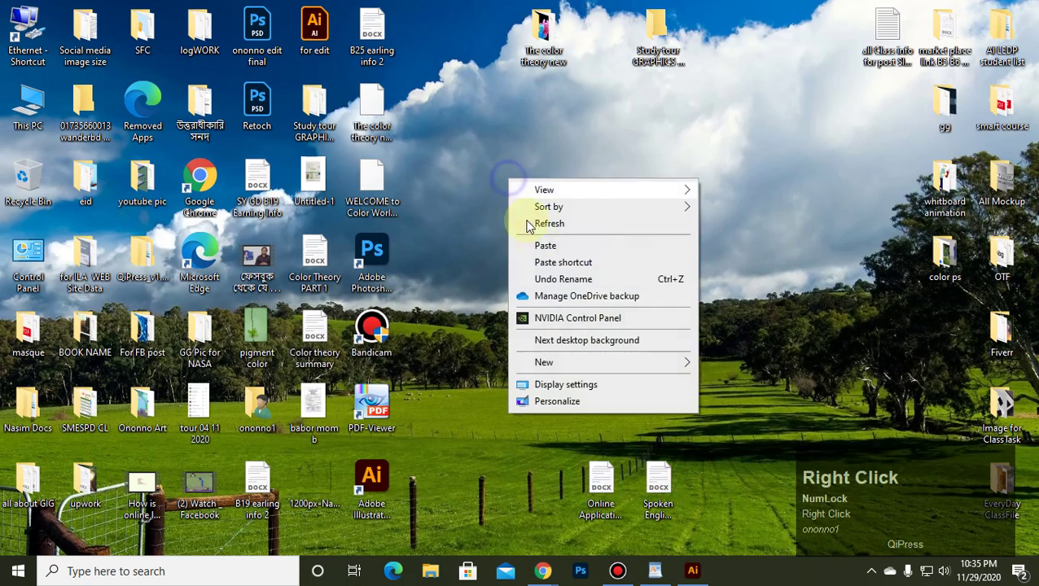
click(527, 222)
click(538, 208)
right_click(519, 167)
click(547, 230)
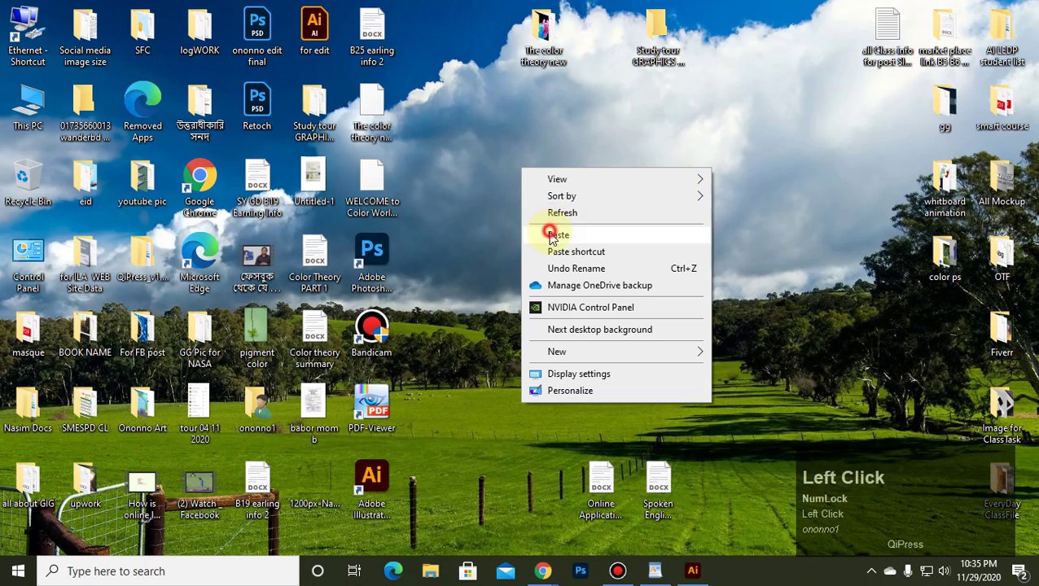
Open the pasted class63-B5-6-8-9.jpg from the desktop in Photos and maximize the window to check the export.
drag(545, 115, 488, 115)
double_click(481, 116)
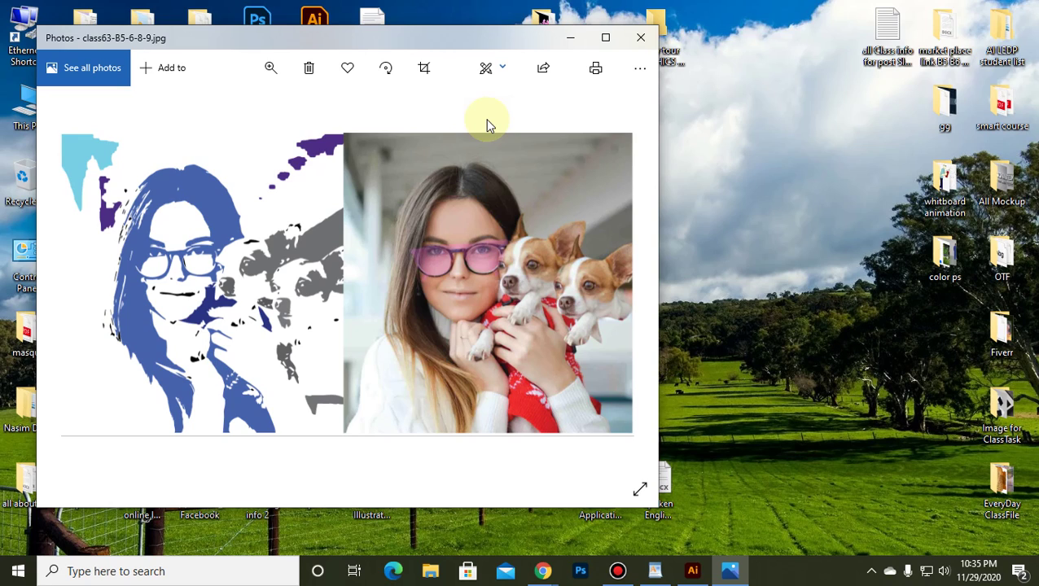
click(605, 37)
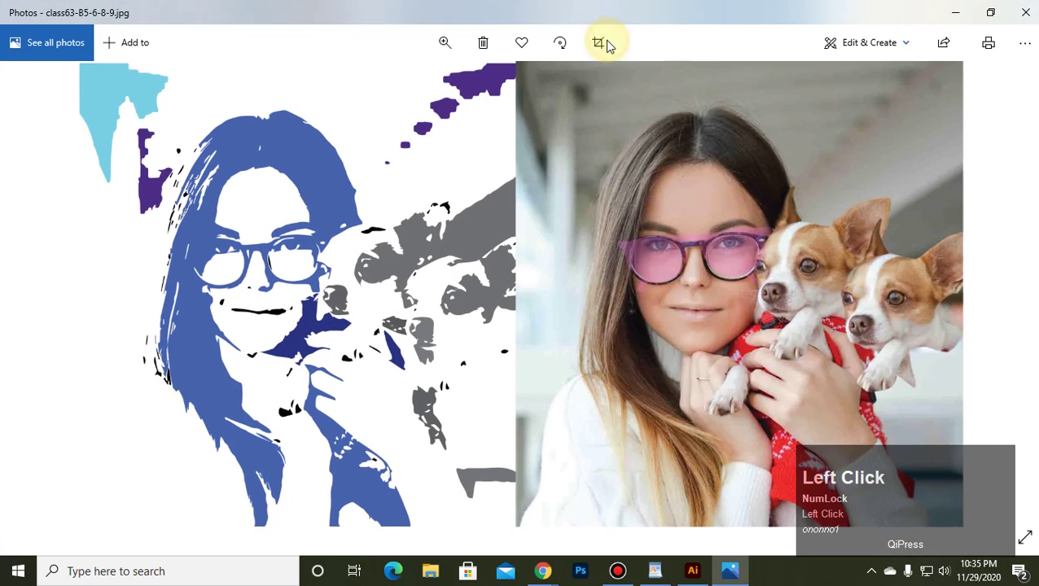